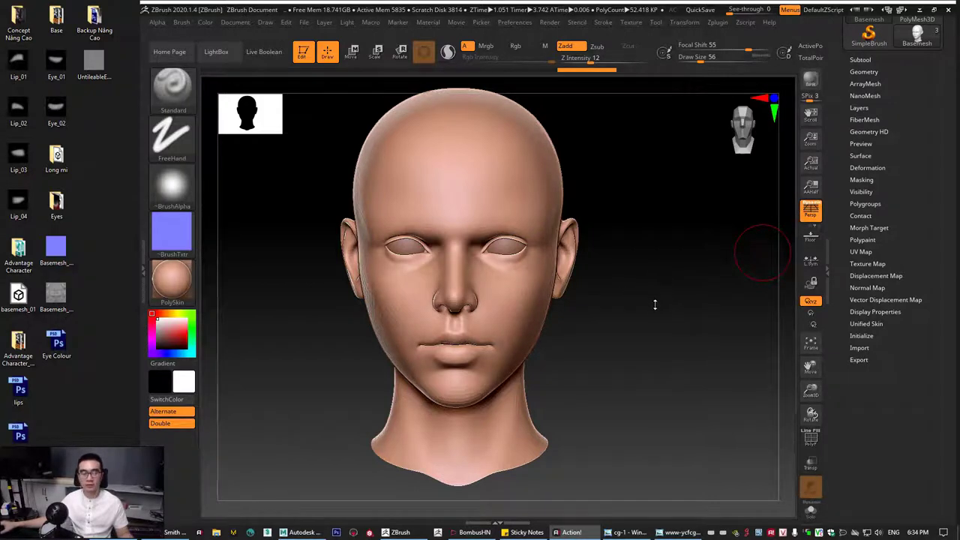
Inspect the head model and check its subdivision level in the geometry settings.
{"action": "left_click_drag", "start_coordinate": [635, 328], "coordinate": [662, 338]}
{"action": "right_click_drag", "start_coordinate": [662, 337], "coordinate": [648, 345], "text": "ctrl"}
{"action": "mouse_move", "coordinate": [648, 345]}
{"action": "left_mouse_down"}
{"action": "mouse_move", "coordinate": [594, 353]}
{"action": "mouse_move", "coordinate": [626, 331]}
{"action": "left_mouse_up"}
{"action": "right_click_drag", "start_coordinate": [599, 335], "coordinate": [628, 352], "text": "ctrl"}
{"action": "left_click_drag", "start_coordinate": [628, 352], "coordinate": [638, 358]}
{"action": "right_click_drag", "start_coordinate": [638, 358], "coordinate": [614, 352], "text": "ctrl"}
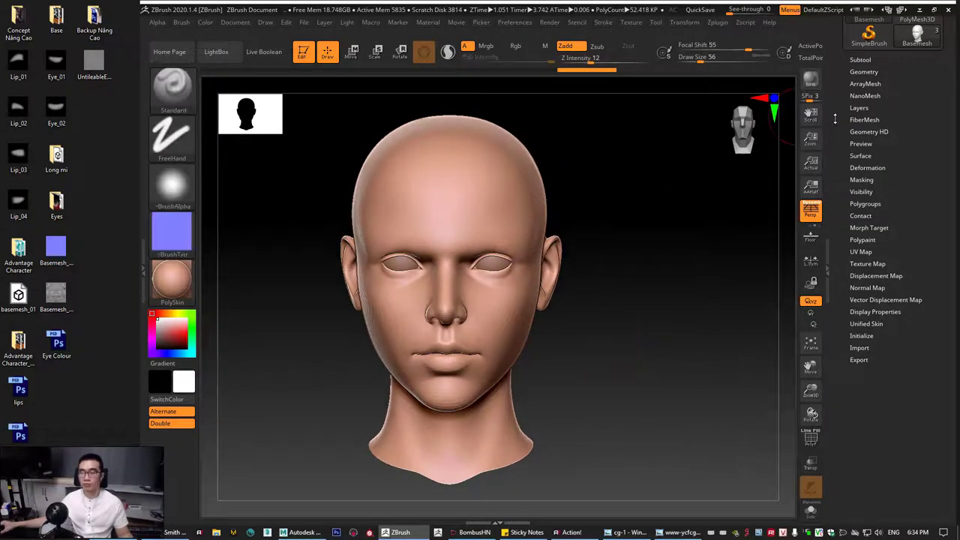
{"action": "mouse_move", "coordinate": [661, 282]}
{"action": "left_mouse_down"}
{"action": "mouse_move", "coordinate": [654, 286]}
{"action": "mouse_move", "coordinate": [663, 283]}
{"action": "left_mouse_up"}
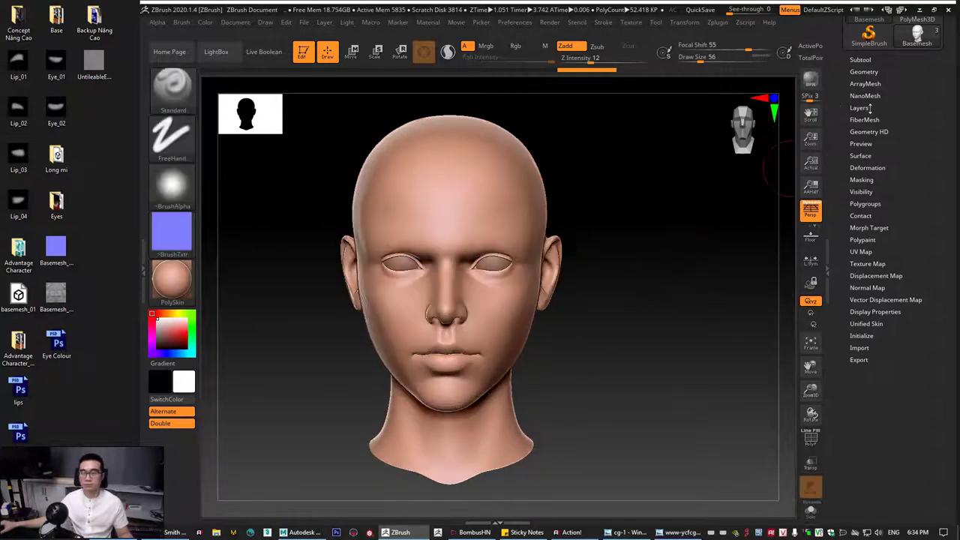
{"action": "left_click", "coordinate": [865, 72]}
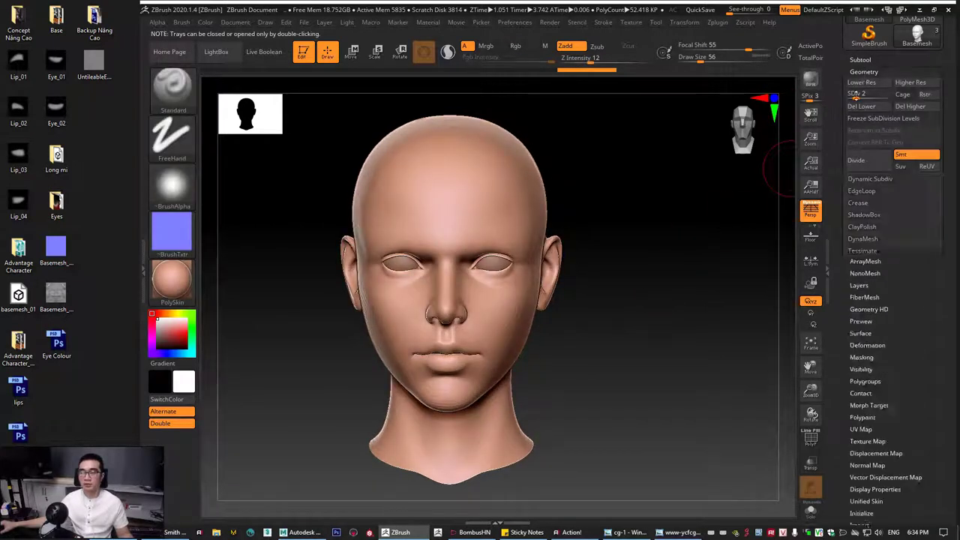
{"action": "mouse_move", "coordinate": [634, 267]}
{"action": "left_mouse_down"}
{"action": "mouse_move", "coordinate": [602, 275]}
{"action": "mouse_move", "coordinate": [651, 267]}
{"action": "left_mouse_up"}
Export the visible subtools as a binary FBX file named Head_lowply to the Desktop.
{"action": "left_click", "coordinate": [718, 23]}
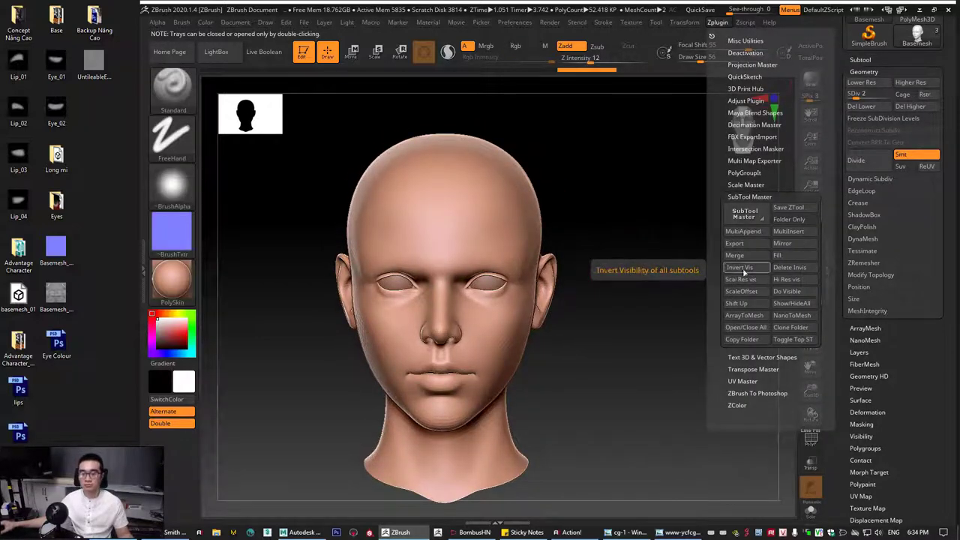
{"action": "left_click", "coordinate": [717, 23]}
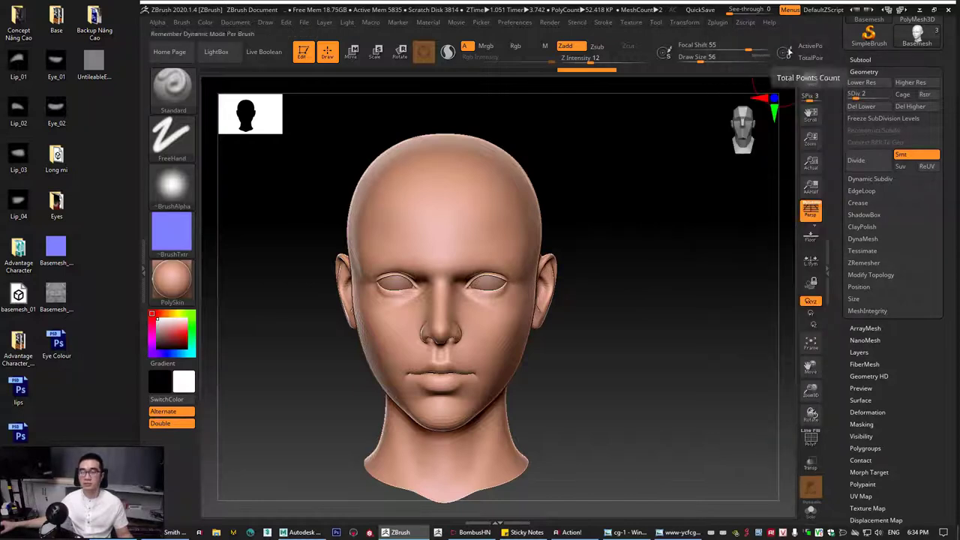
{"action": "left_click", "coordinate": [718, 24]}
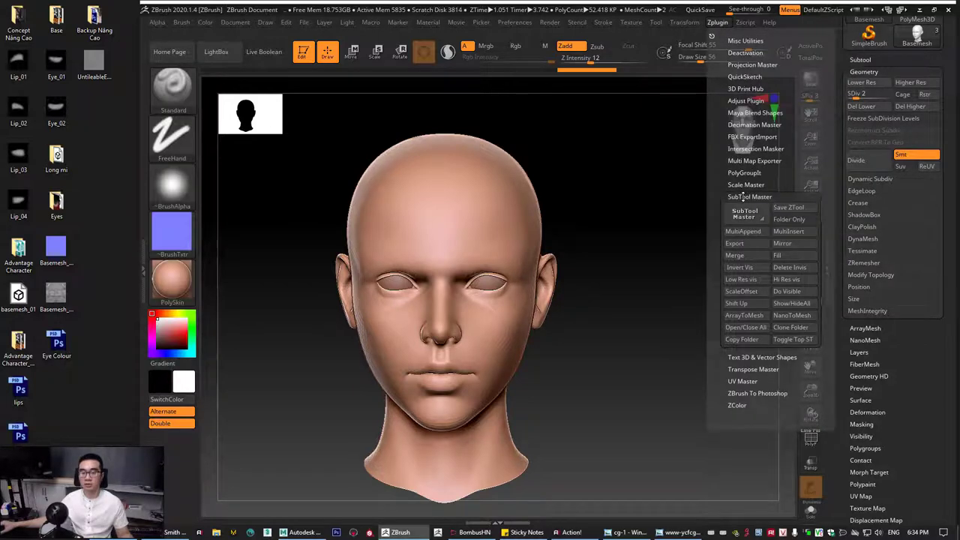
{"action": "left_click", "coordinate": [742, 195]}
{"action": "left_click", "coordinate": [743, 136]}
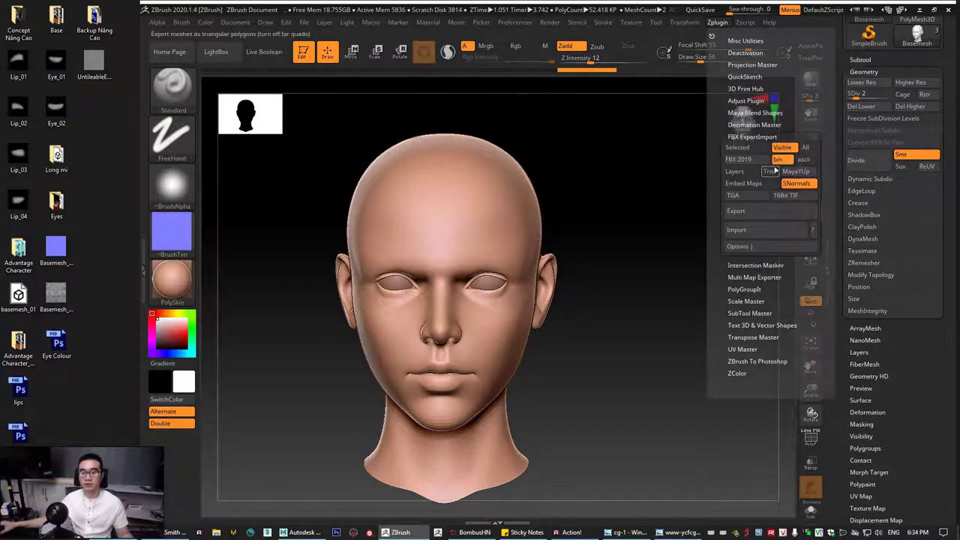
{"action": "left_click", "coordinate": [757, 216]}
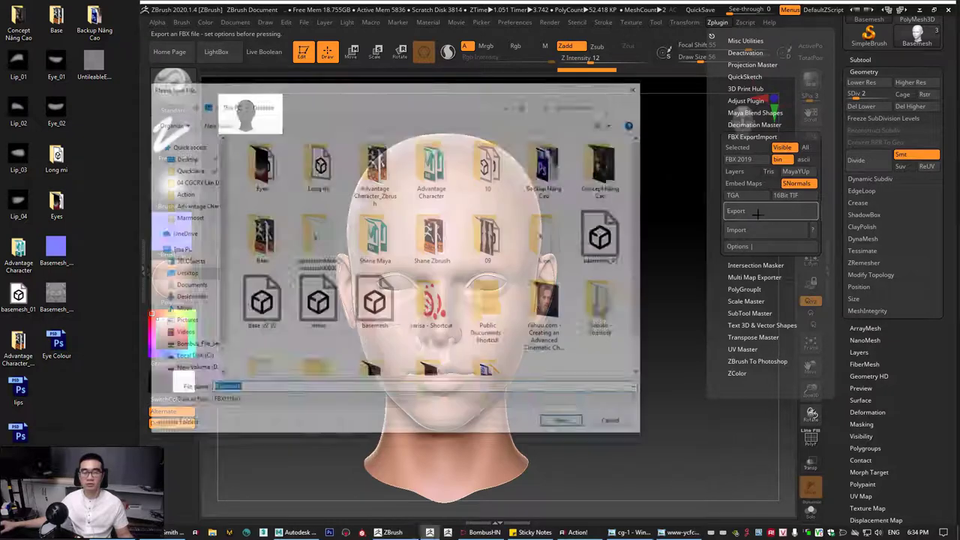
{"action": "type", "text": "Head"}
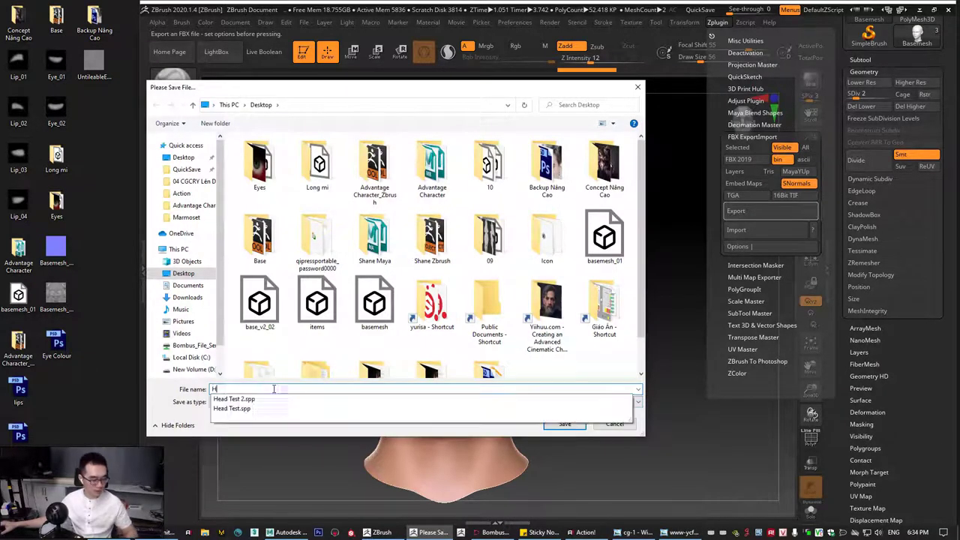
{"action": "double_click", "coordinate": [233, 389]}
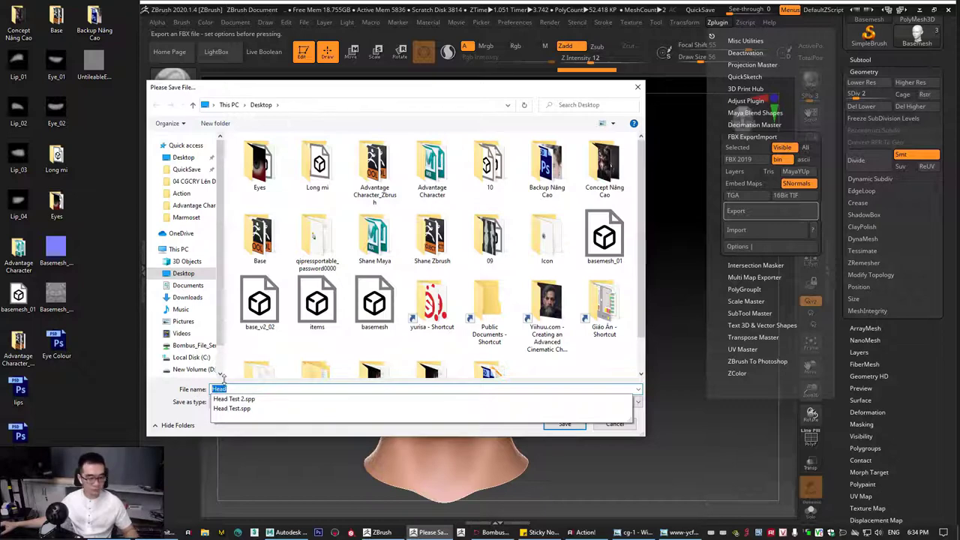
{"action": "left_click", "coordinate": [231, 386]}
{"action": "type", "text": "_"}
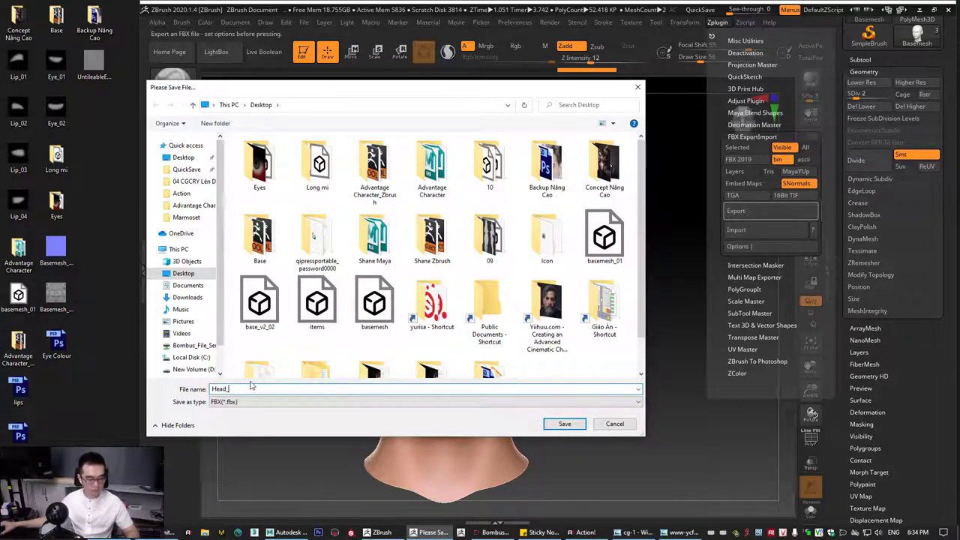
{"action": "type", "text": "lowply"}
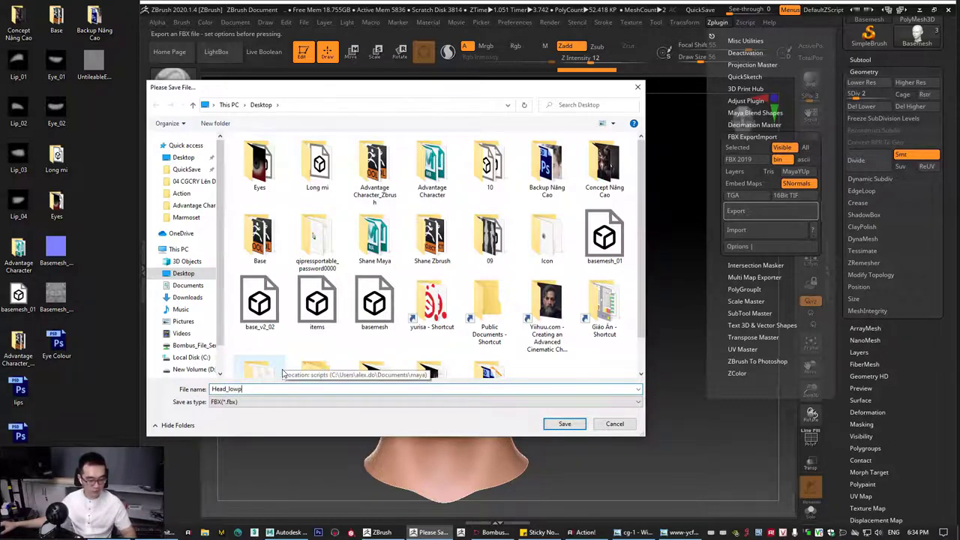
{"action": "left_click", "coordinate": [555, 424]}
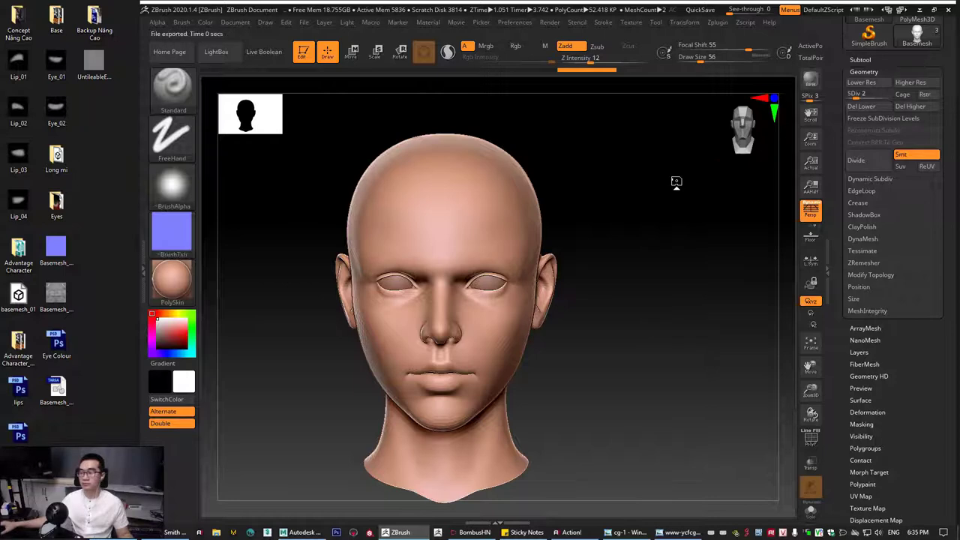
{"action": "left_click", "coordinate": [717, 22]}
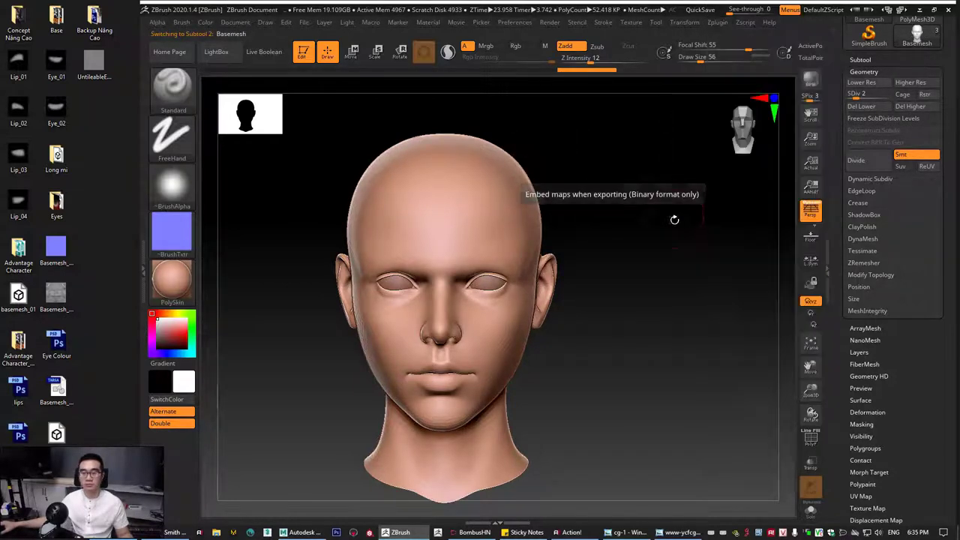
{"action": "left_click", "coordinate": [718, 22]}
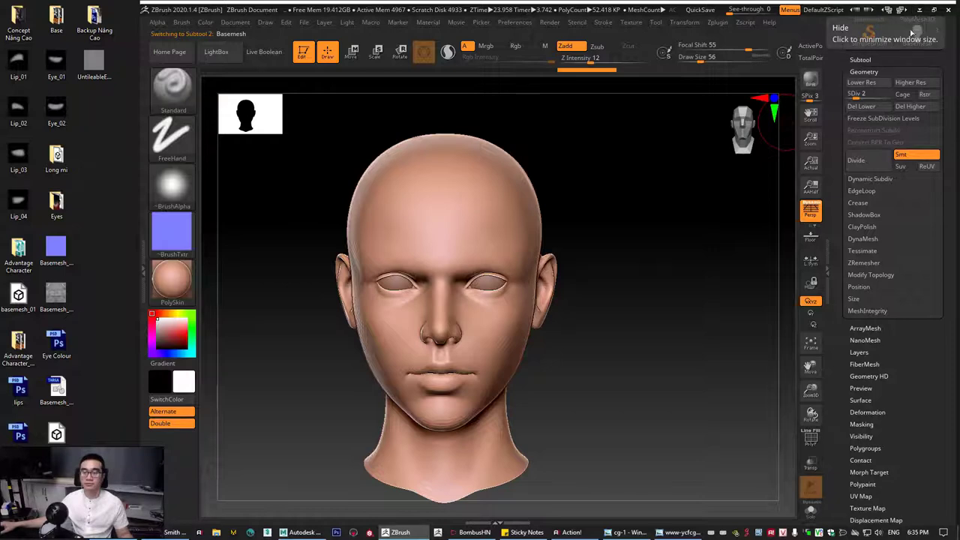
{"action": "left_click", "coordinate": [859, 60]}
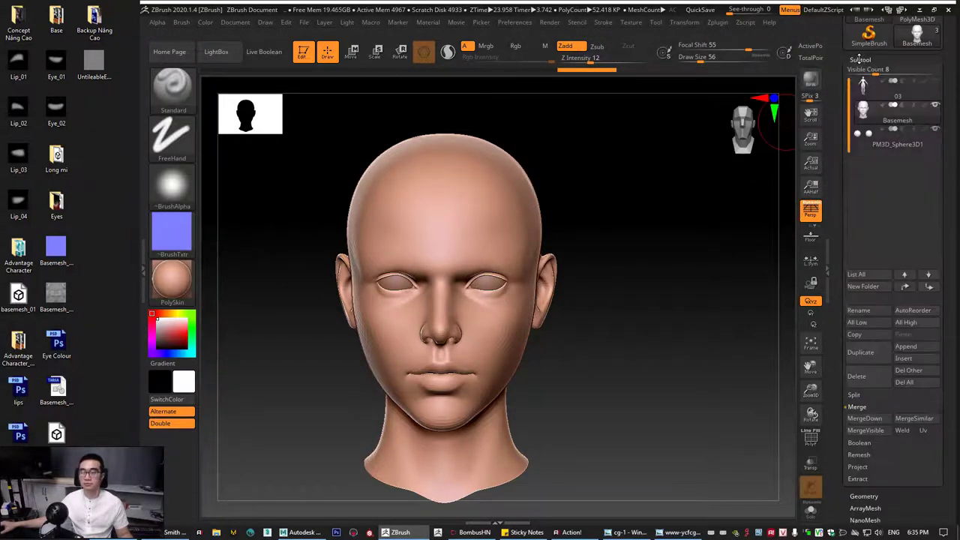
{"action": "left_click", "coordinate": [860, 59]}
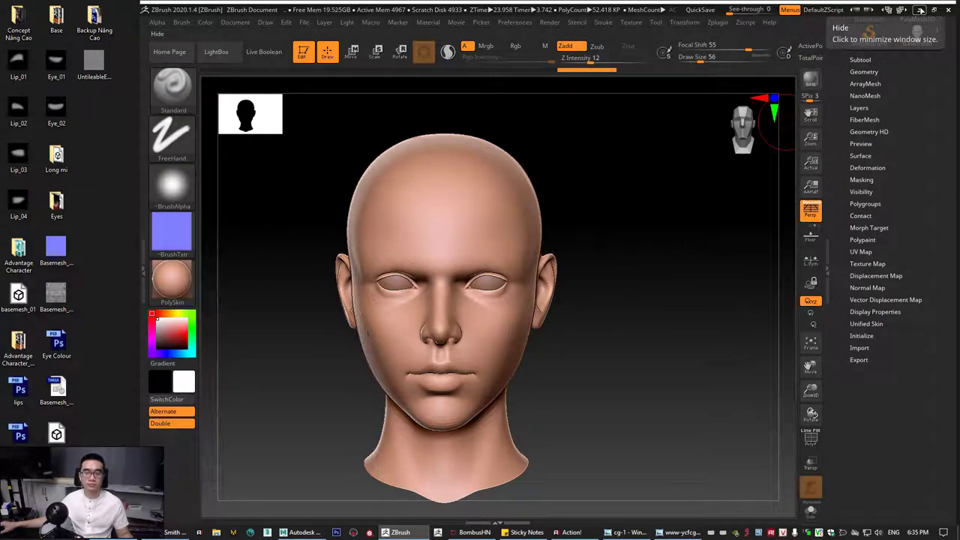
Switch to Maya and hide the Basemesh body so that only the eyes and lashes are shown.
{"action": "left_click", "coordinate": [921, 11]}
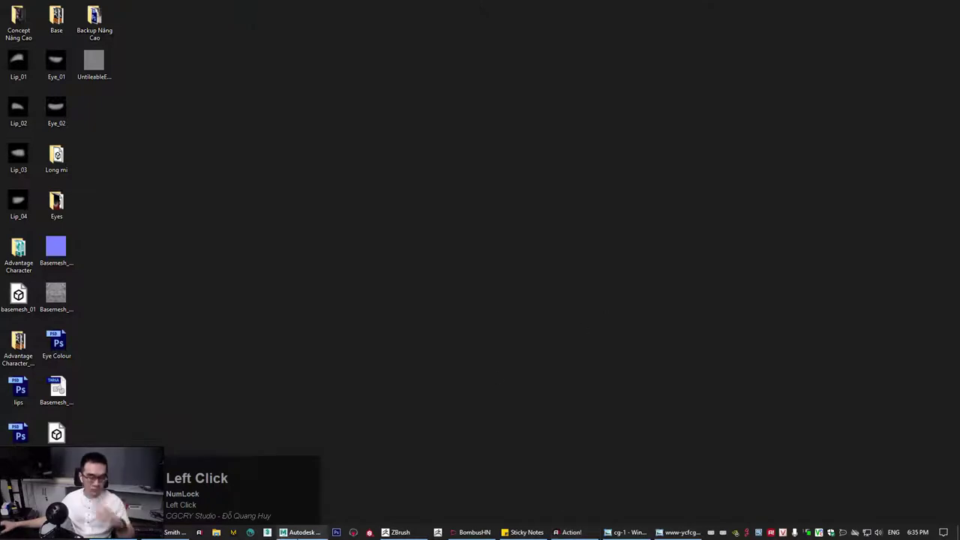
{"action": "left_click", "coordinate": [301, 532]}
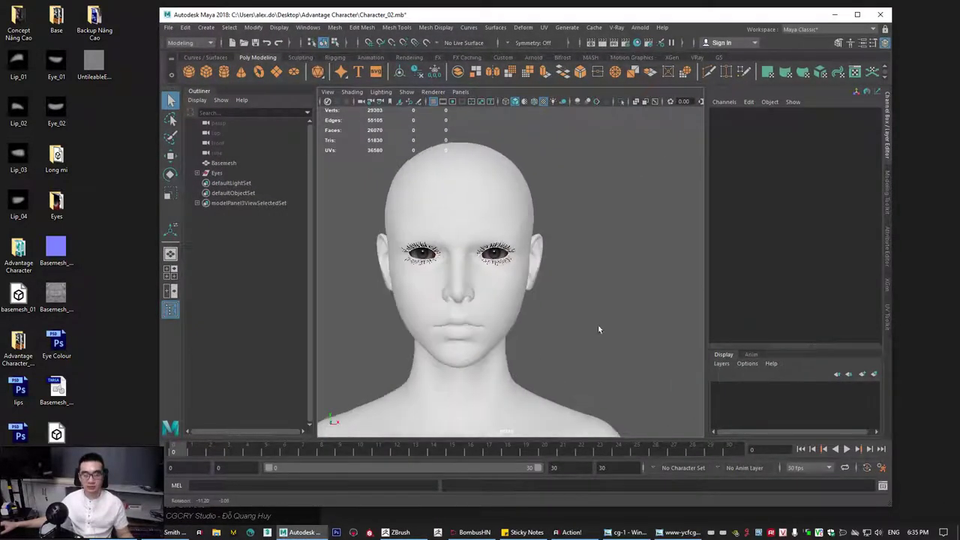
{"action": "middle_click_drag", "start_coordinate": [527, 325], "coordinate": [560, 295], "text": "alt"}
{"action": "mouse_move", "coordinate": [560, 295]}
{"action": "left_mouse_down", "text": "alt"}
{"action": "mouse_move", "coordinate": [516, 313]}
{"action": "mouse_move", "coordinate": [561, 292]}
{"action": "left_mouse_up", "text": "alt"}
{"action": "left_click", "coordinate": [516, 313]}
{"action": "key", "text": "ctrl+h"}
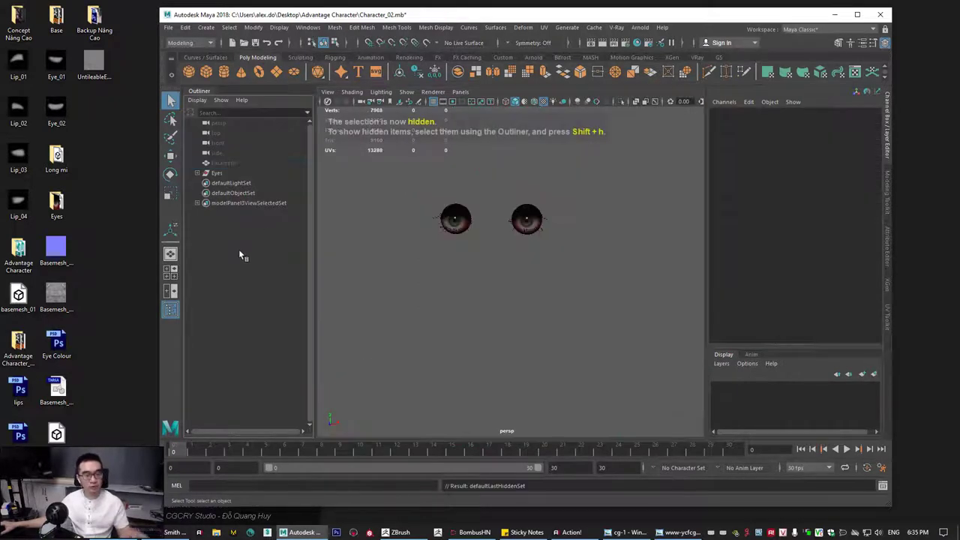
{"action": "left_click", "coordinate": [169, 28]}
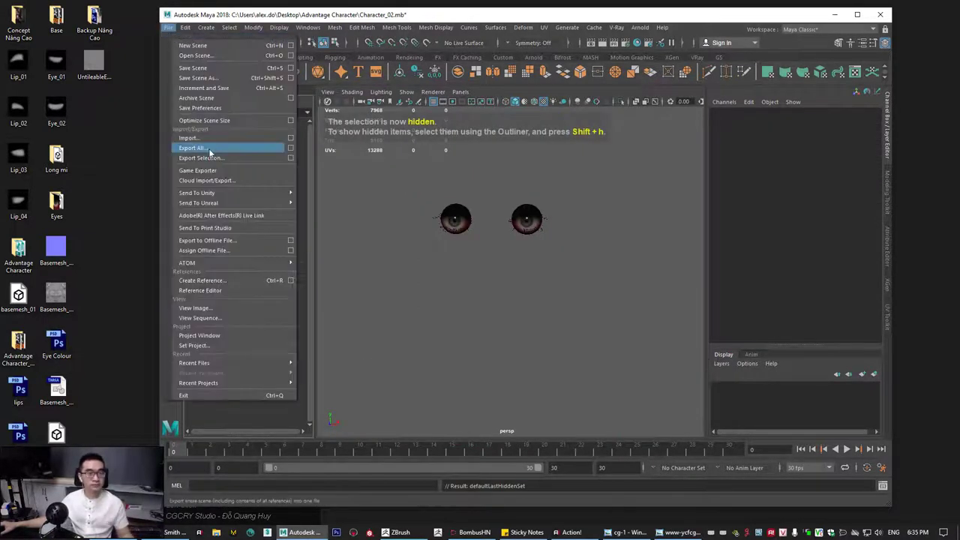
{"action": "left_click", "coordinate": [198, 138]}
{"action": "left_click", "coordinate": [172, 156]}
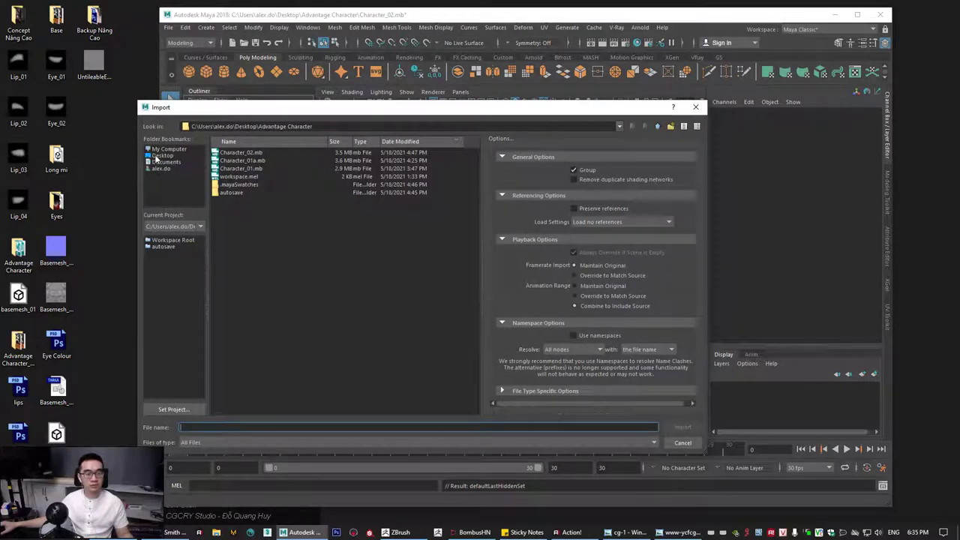
{"action": "left_click", "coordinate": [250, 152]}
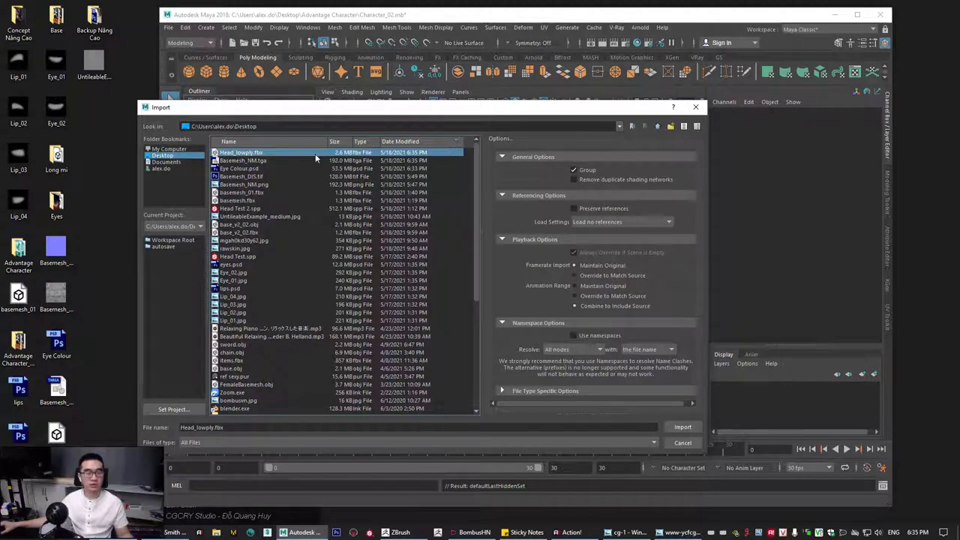
{"action": "left_click_drag", "start_coordinate": [292, 111], "coordinate": [292, 115]}
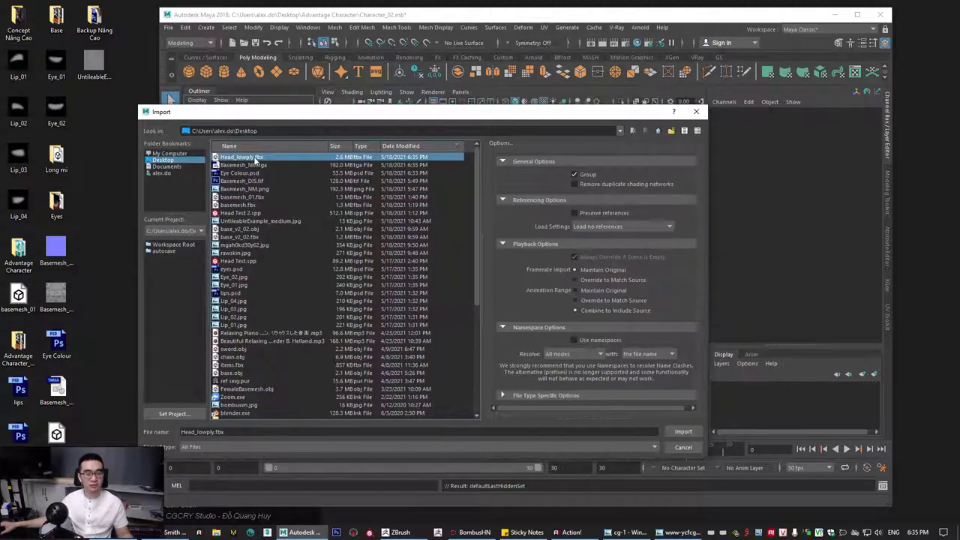
{"action": "left_click", "coordinate": [452, 20]}
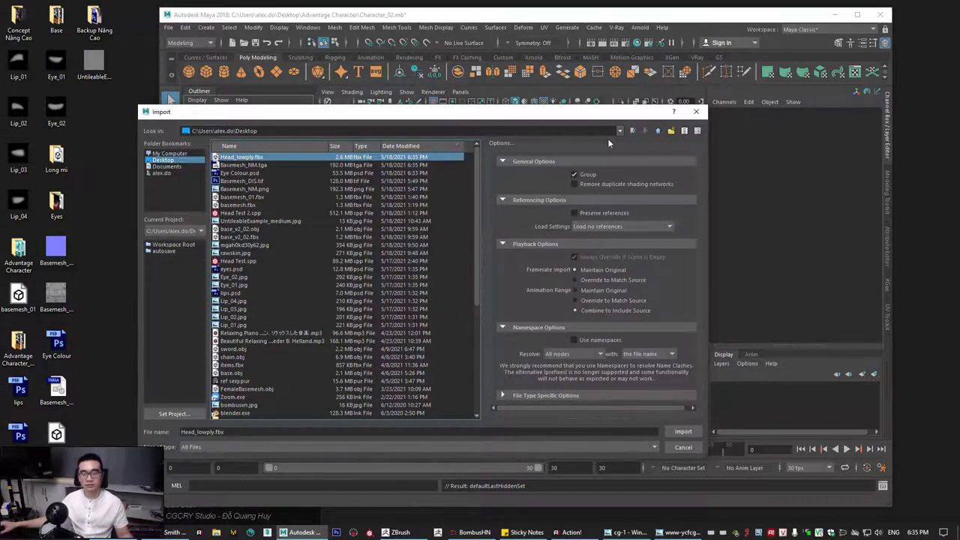
{"action": "left_click_drag", "start_coordinate": [629, 114], "coordinate": [501, 191]}
{"action": "left_click", "coordinate": [572, 189]}
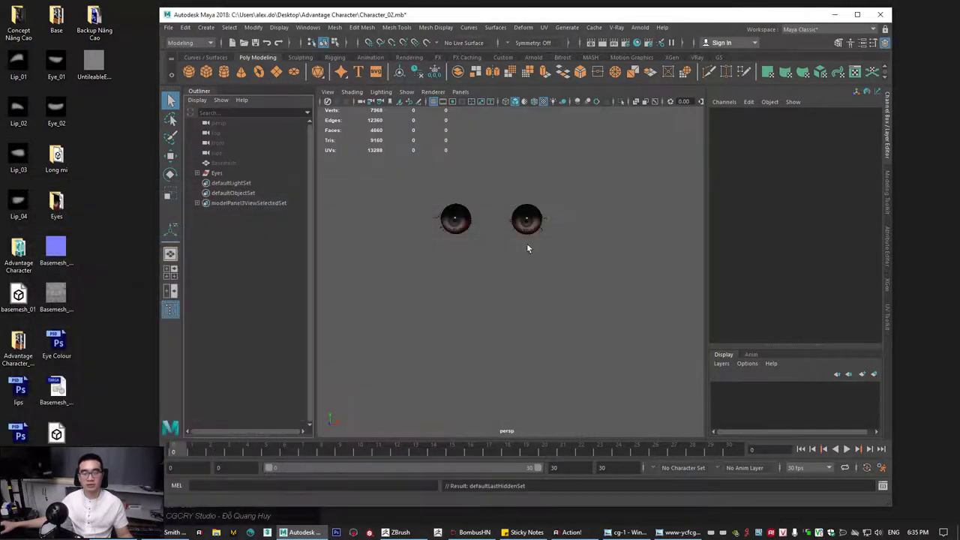
Delete the construction history of the Eyes_Outer mesh, leaving nothing selected.
{"action": "left_click", "coordinate": [528, 227]}
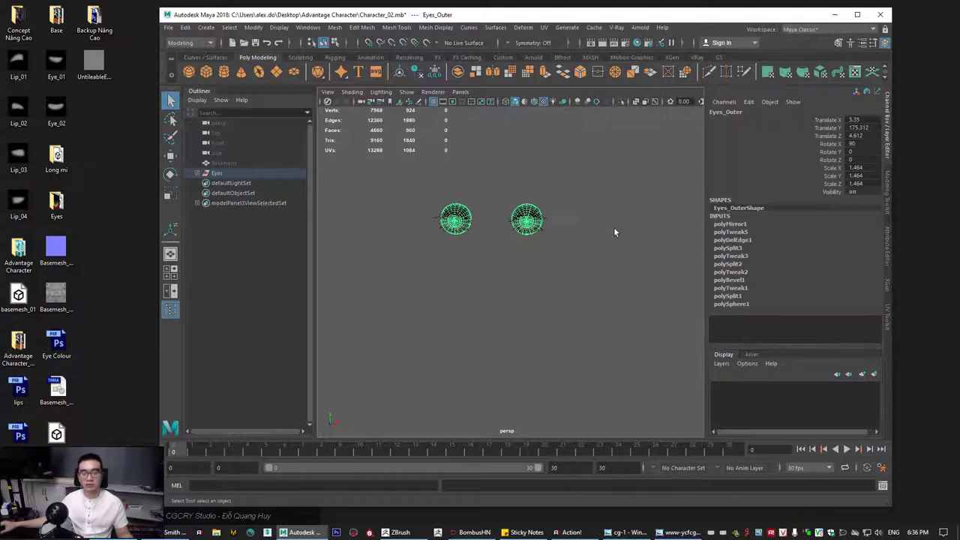
{"action": "left_click", "coordinate": [597, 255]}
{"action": "left_click", "coordinate": [529, 222]}
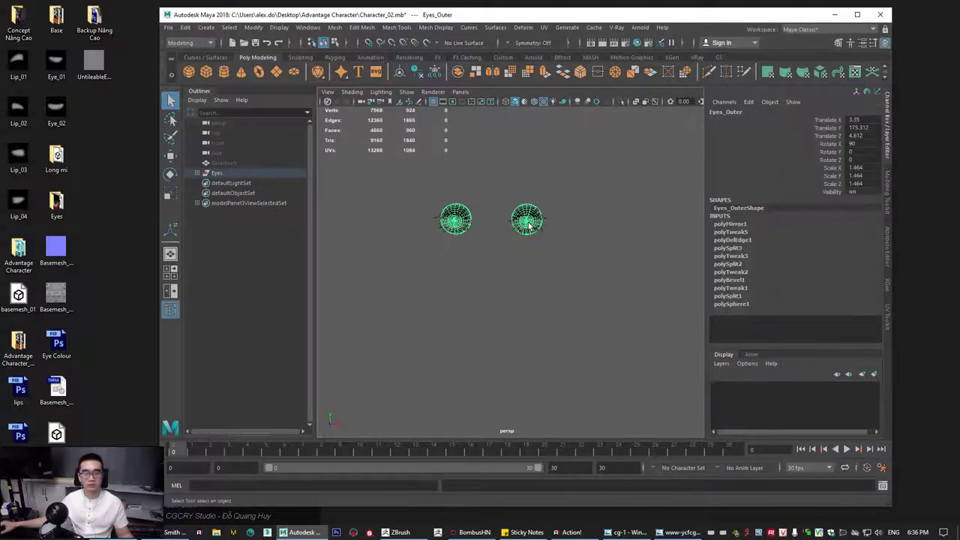
{"action": "key", "text": "alt+shift+d"}
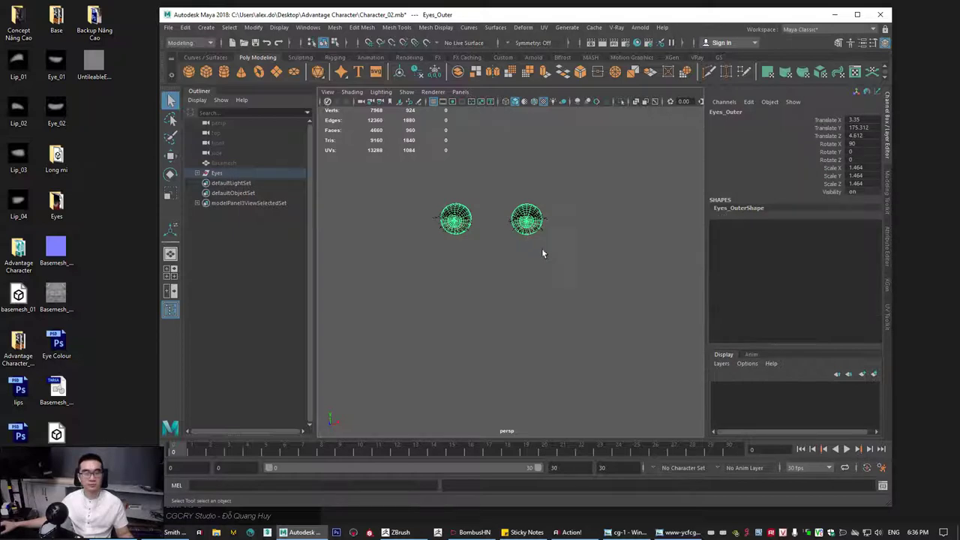
{"action": "left_click", "coordinate": [542, 249]}
{"action": "left_click", "coordinate": [526, 225]}
{"action": "left_click", "coordinate": [481, 160]}
Import Head_lowply.fbx from the Desktop into the scene.
{"action": "left_click", "coordinate": [169, 27]}
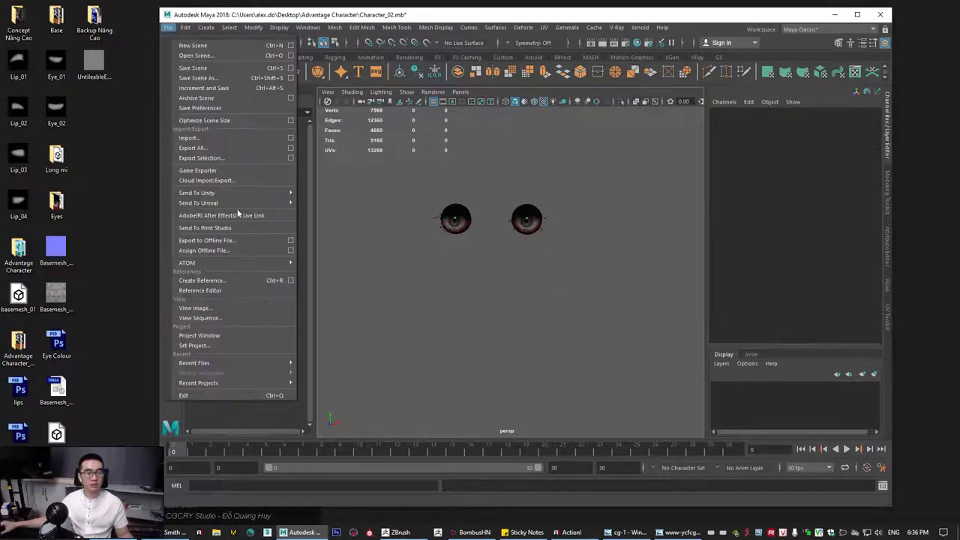
{"action": "left_click", "coordinate": [214, 139]}
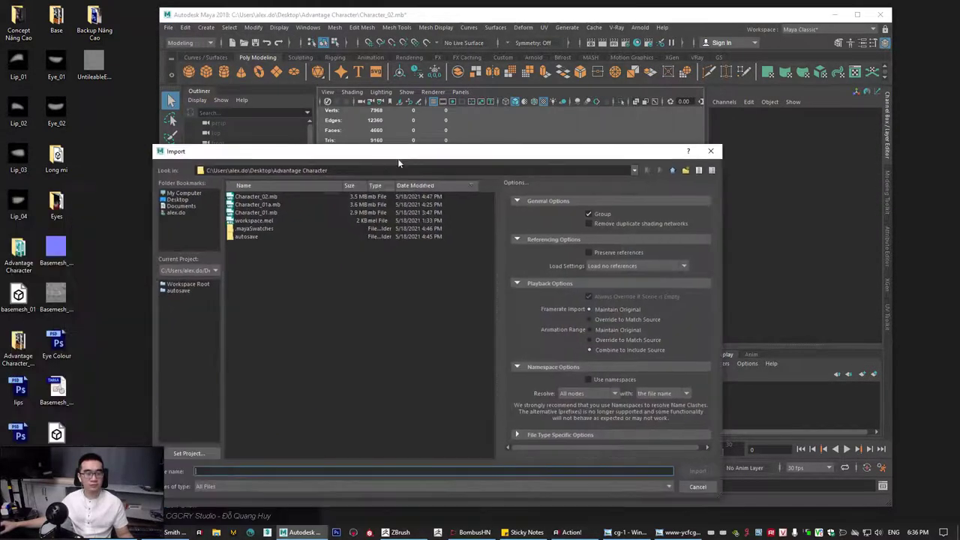
{"action": "left_click", "coordinate": [178, 199]}
{"action": "left_click", "coordinate": [263, 198]}
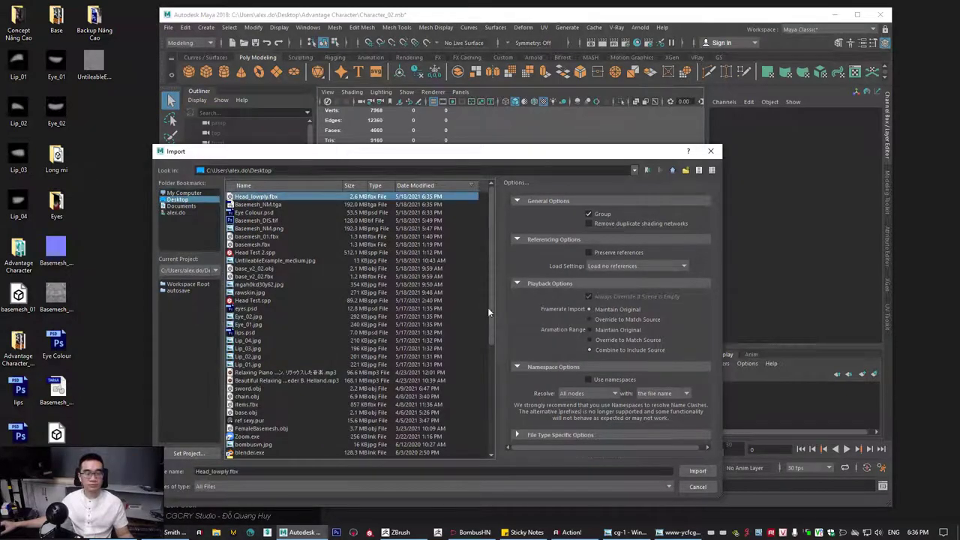
{"action": "left_click", "coordinate": [694, 471]}
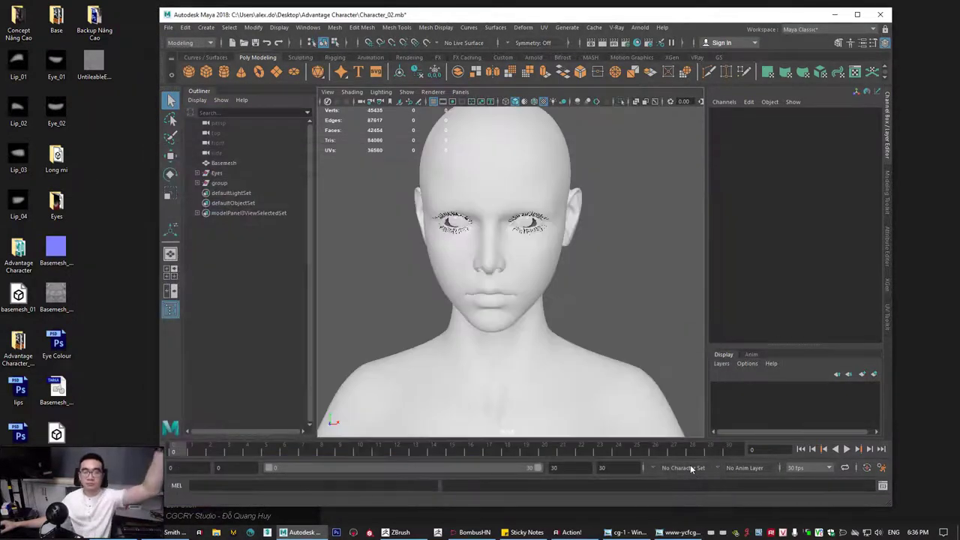
Find the imported PM3D_Sphere3D1 mesh inside the group and delete it, leaving the Basemesh selected.
{"action": "middle_click_drag", "start_coordinate": [478, 253], "coordinate": [475, 288], "text": "alt"}
{"action": "scroll", "coordinate": [571, 319], "scroll_direction": "up", "scroll_amount": 5}
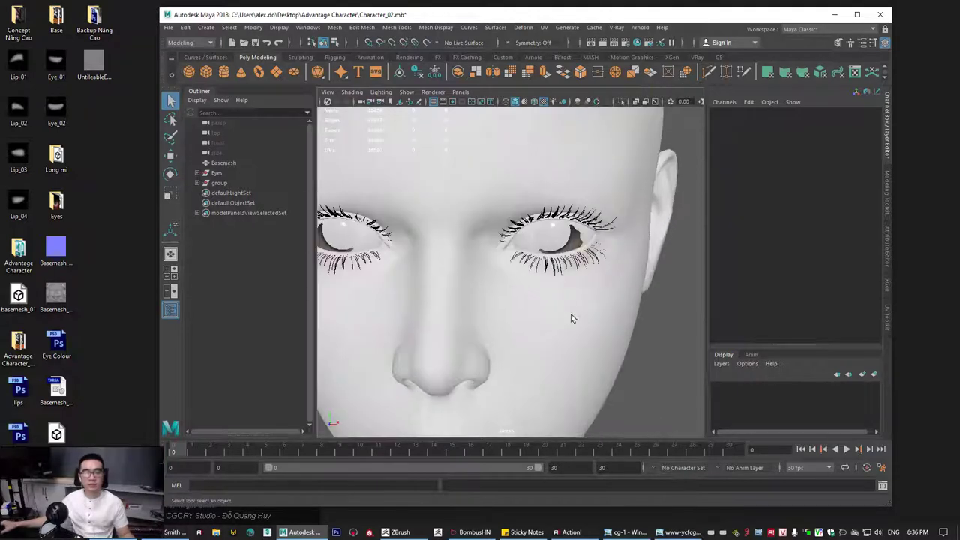
{"action": "left_click", "coordinate": [541, 240]}
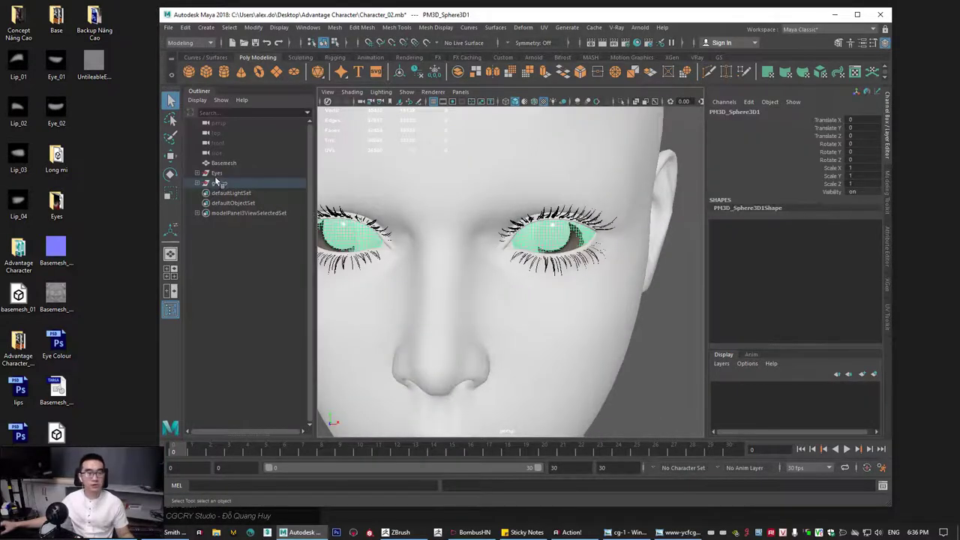
{"action": "scroll", "coordinate": [436, 259], "scroll_direction": "down", "scroll_amount": 3}
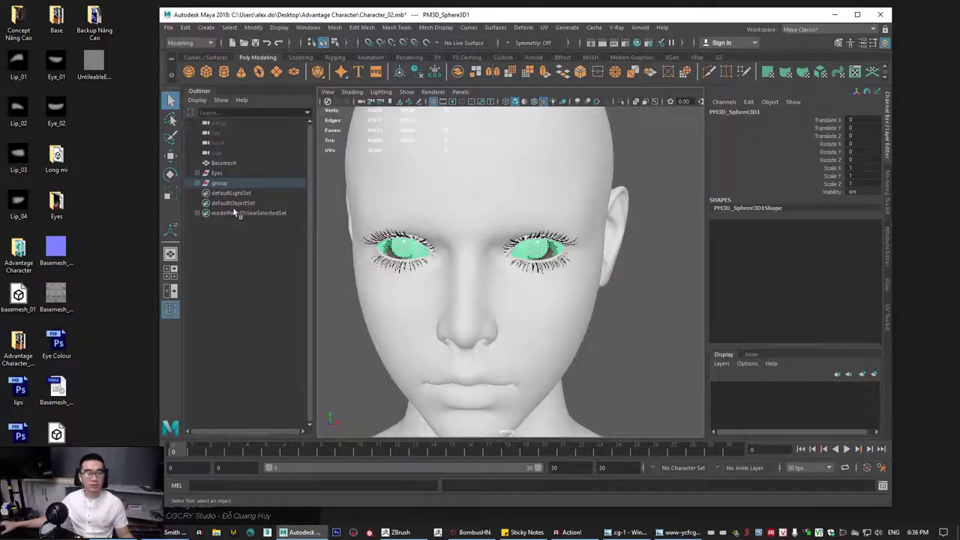
{"action": "left_click", "coordinate": [196, 184]}
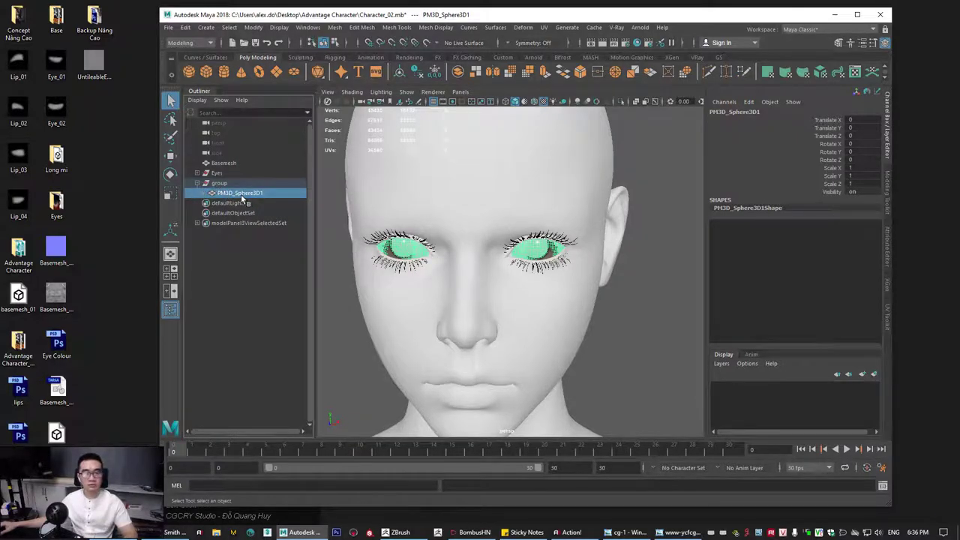
{"action": "left_click", "coordinate": [547, 304]}
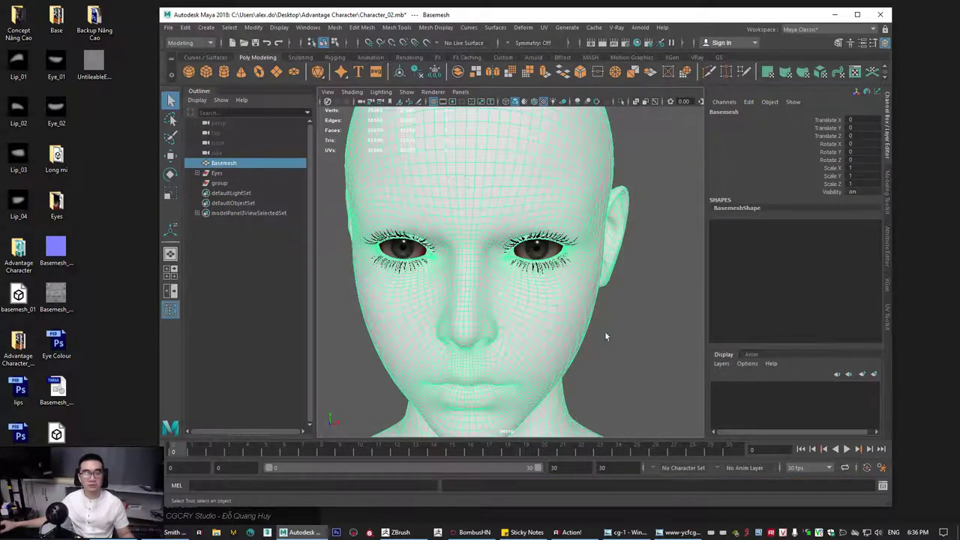
Delete the empty imported group from the scene, leaving nothing selected.
{"action": "right_click_drag", "start_coordinate": [605, 331], "coordinate": [523, 321], "text": "alt"}
{"action": "left_click_drag", "start_coordinate": [570, 324], "coordinate": [508, 331], "text": "alt"}
{"action": "left_click", "coordinate": [221, 183]}
{"action": "right_click_drag", "start_coordinate": [375, 255], "coordinate": [482, 263], "text": "alt"}
{"action": "middle_click_drag", "start_coordinate": [483, 264], "coordinate": [478, 301], "text": "alt"}
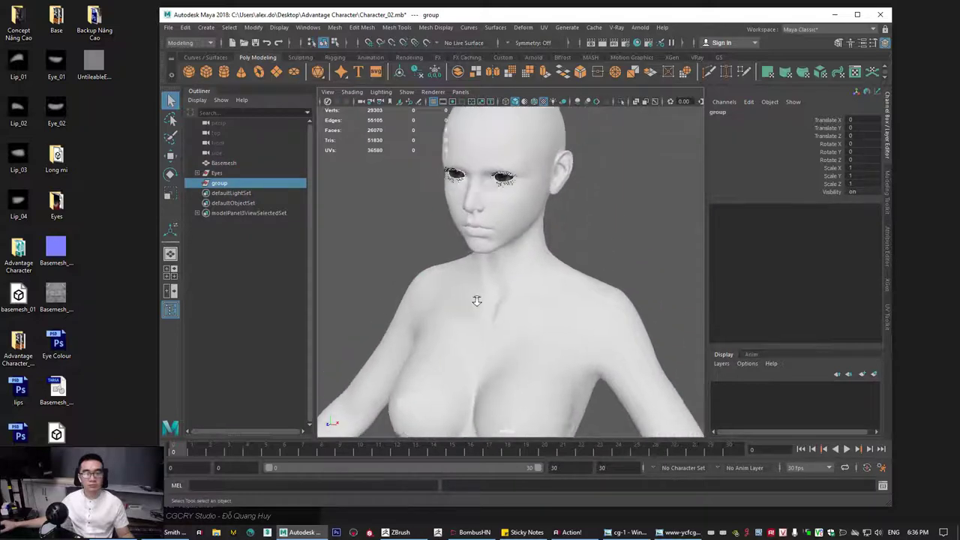
{"action": "right_click_drag", "start_coordinate": [478, 300], "coordinate": [534, 263], "text": "alt"}
{"action": "middle_click_drag", "start_coordinate": [533, 263], "coordinate": [533, 350], "text": "alt"}
{"action": "left_click", "coordinate": [521, 322]}
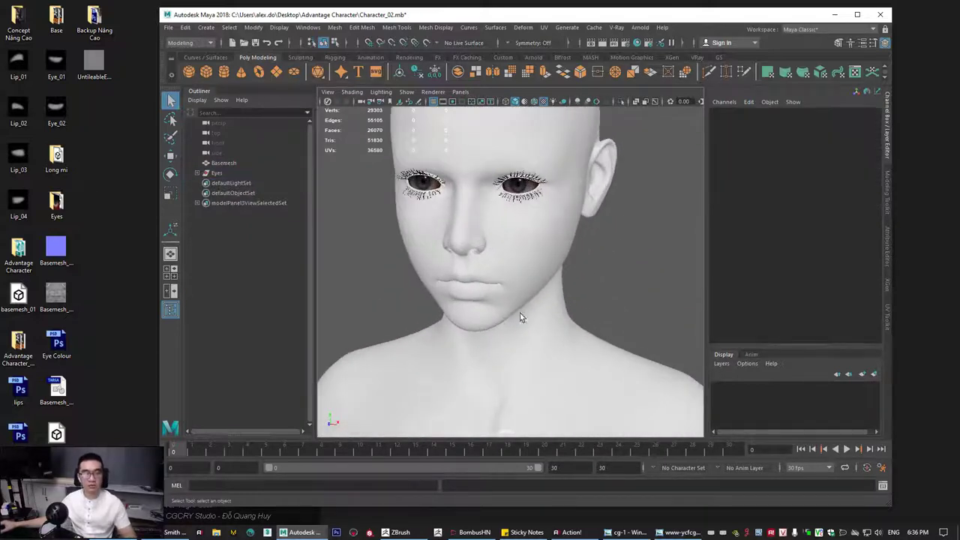
Switch to ZBrush and hide the PM3D_Sphere3D1 subtool so that only the head is shown.
{"action": "left_click", "coordinate": [396, 532]}
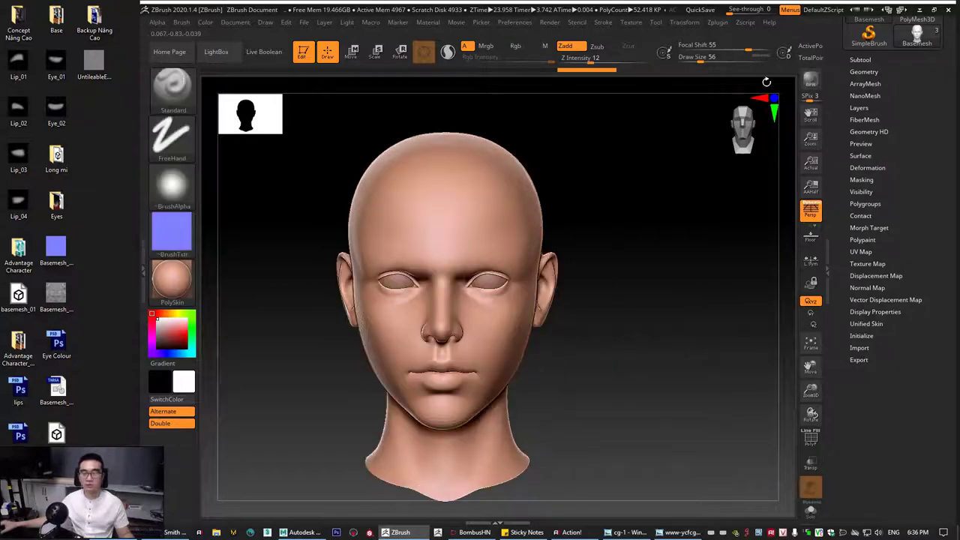
{"action": "left_click", "coordinate": [861, 59]}
{"action": "left_click", "coordinate": [927, 129]}
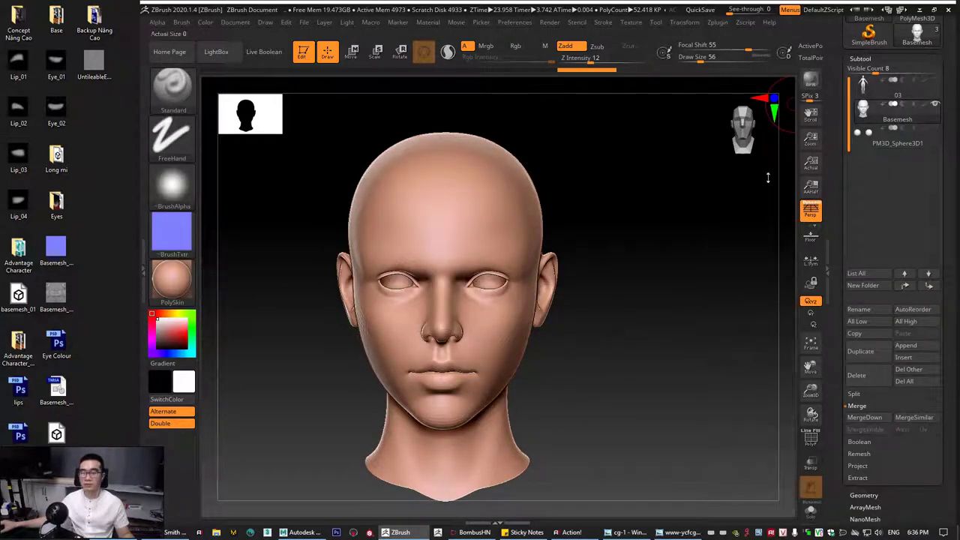
Export the visible head as a binary FBX to the Desktop, replacing the existing Head_lowply file.
{"action": "left_click", "coordinate": [717, 21]}
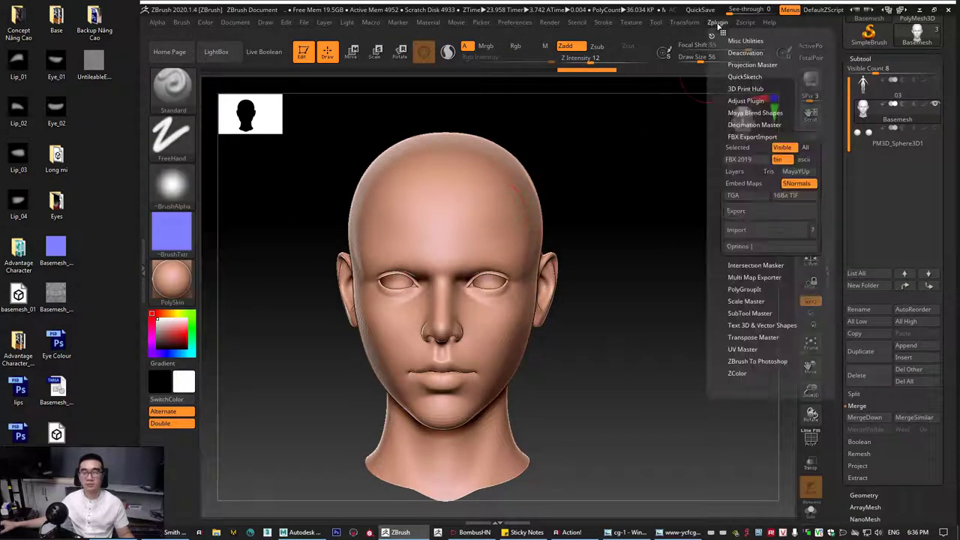
{"action": "left_click", "coordinate": [751, 216]}
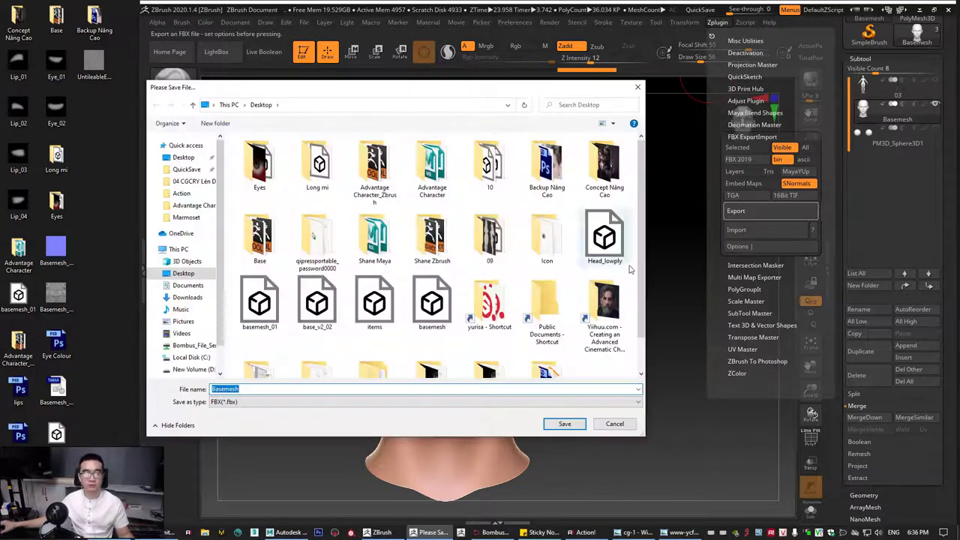
{"action": "left_click", "coordinate": [612, 238]}
{"action": "left_click", "coordinate": [563, 425]}
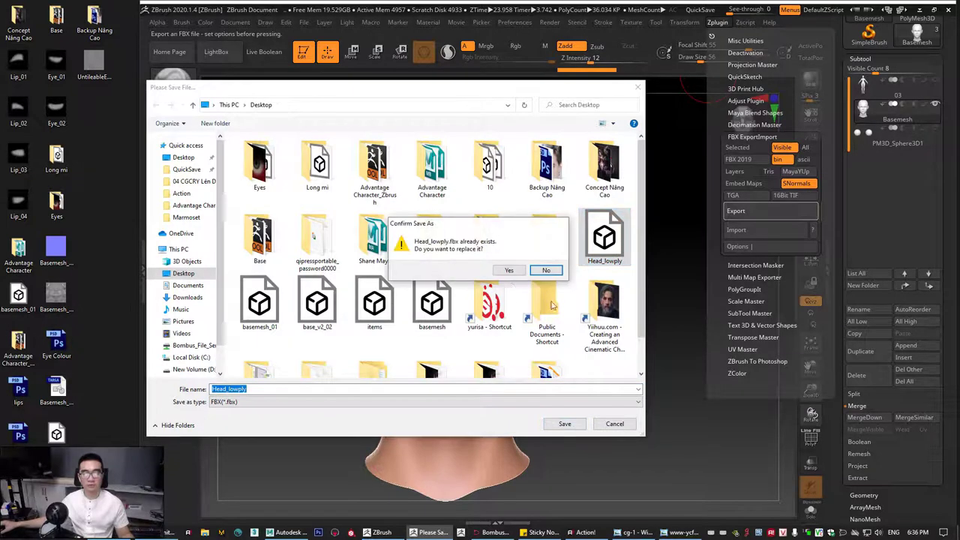
{"action": "left_click", "coordinate": [506, 271]}
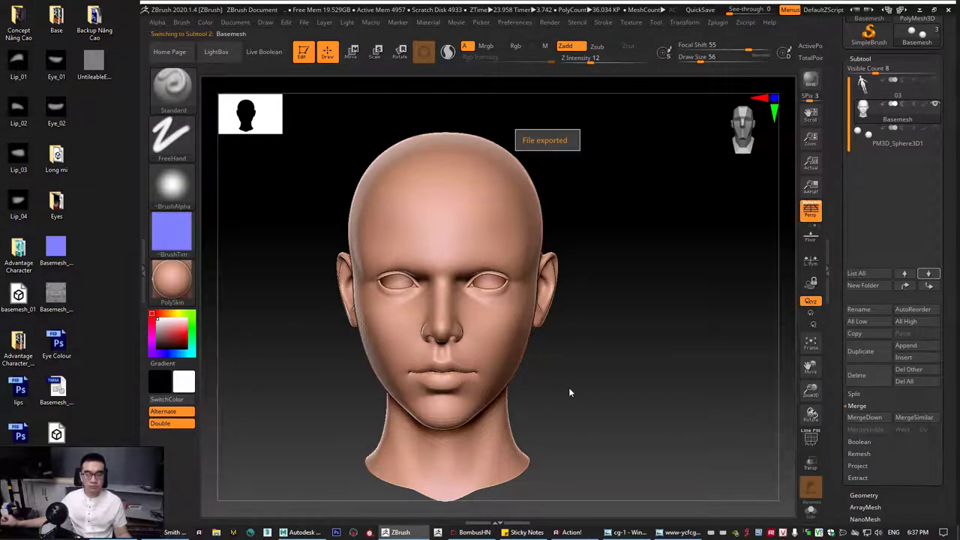
Return to Maya and import Head_lowply.fbx from the Desktop into the character scene again.
{"action": "left_click", "coordinate": [920, 9]}
{"action": "right_click_drag", "start_coordinate": [603, 263], "coordinate": [514, 279], "text": "alt"}
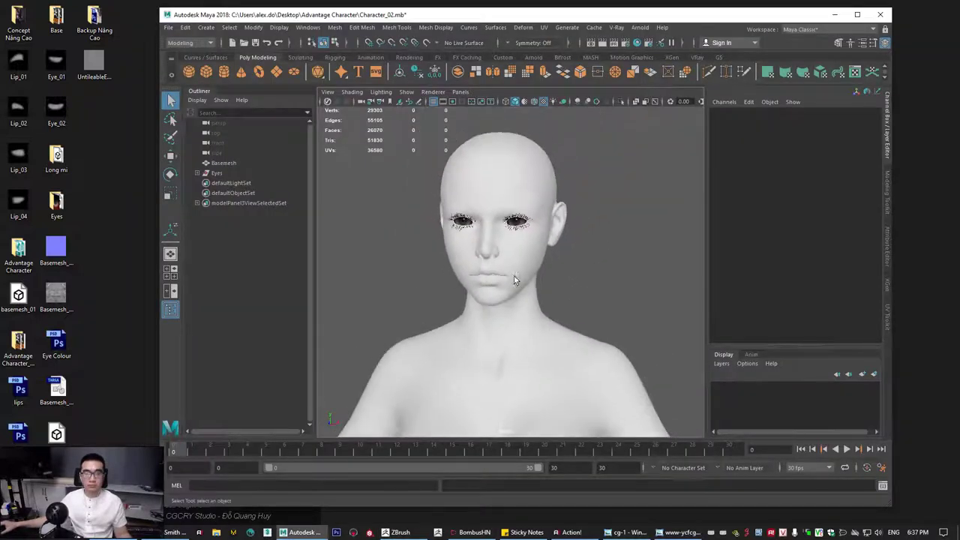
{"action": "left_click_drag", "start_coordinate": [513, 279], "coordinate": [529, 310], "text": "alt"}
{"action": "left_click", "coordinate": [169, 27]}
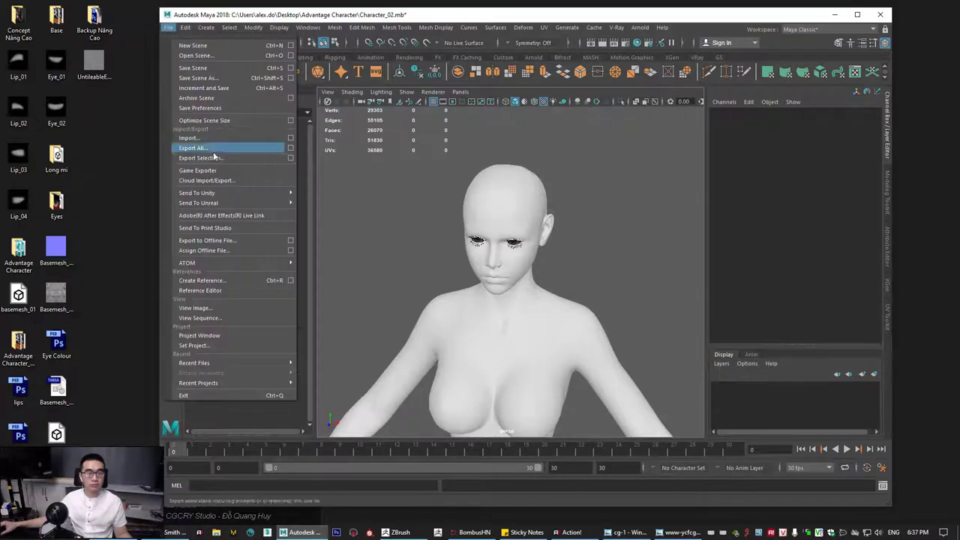
{"action": "left_click", "coordinate": [192, 143]}
{"action": "left_click", "coordinate": [259, 198]}
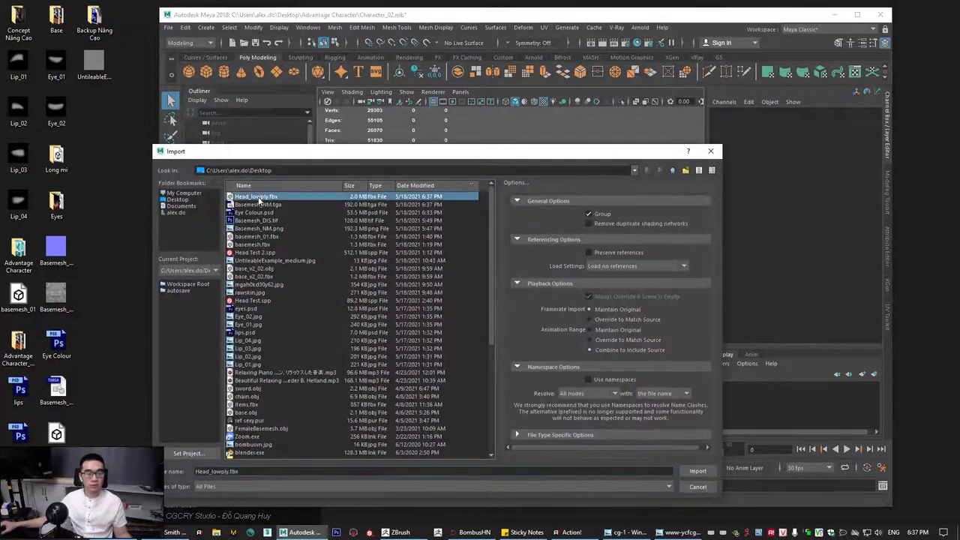
{"action": "left_click", "coordinate": [695, 470]}
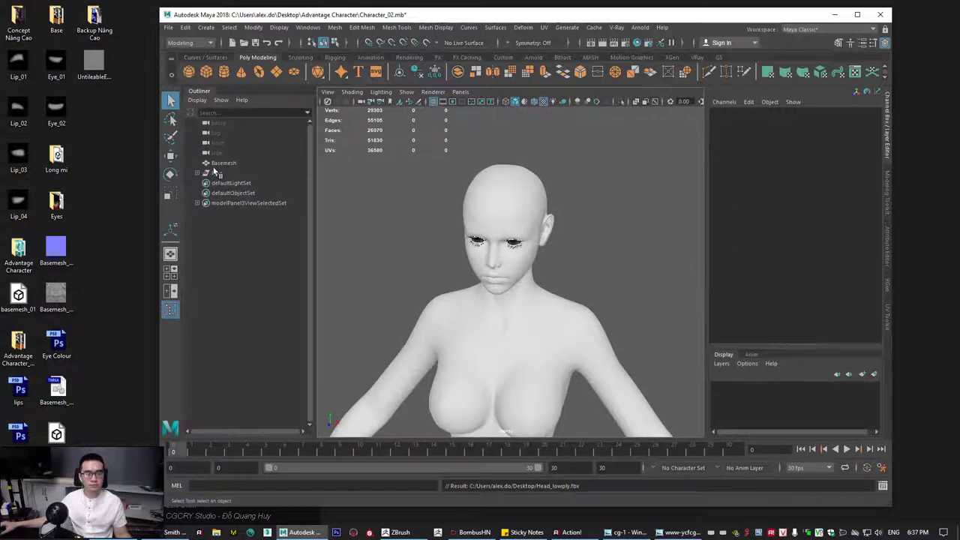
Expand the Eyes group to check its meshes, and select the Basemesh body to inspect it around the head.
{"action": "left_click", "coordinate": [197, 173]}
{"action": "left_click", "coordinate": [236, 186]}
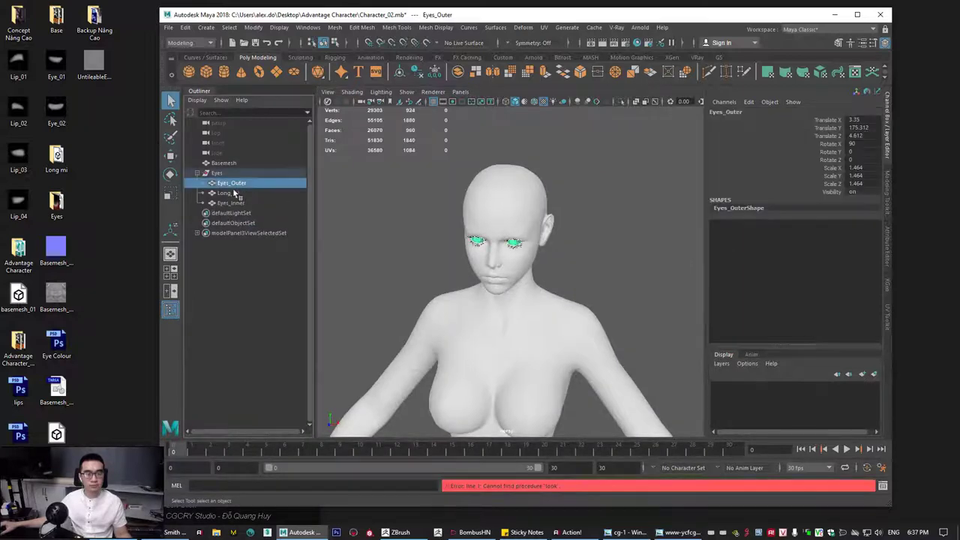
{"action": "left_click", "coordinate": [476, 324]}
{"action": "middle_click_drag", "start_coordinate": [459, 323], "coordinate": [462, 309], "text": "alt"}
{"action": "scroll", "coordinate": [463, 309], "scroll_direction": "up", "scroll_amount": 4}
{"action": "mouse_move", "coordinate": [465, 315]}
{"action": "left_mouse_down", "text": "alt"}
{"action": "mouse_move", "coordinate": [538, 328]}
{"action": "mouse_move", "coordinate": [457, 315]}
{"action": "left_mouse_up", "text": "alt"}
{"action": "left_click_drag", "start_coordinate": [527, 305], "coordinate": [636, 264], "text": "alt"}
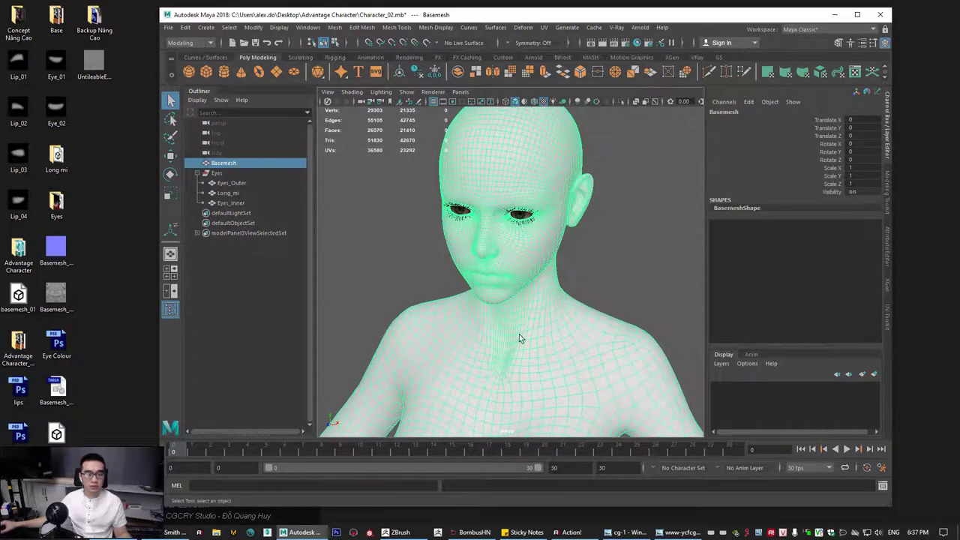
Switch to ZBrush and rename the Basemesh head subtool to Head_lowpoly.
{"action": "left_click", "coordinate": [397, 532]}
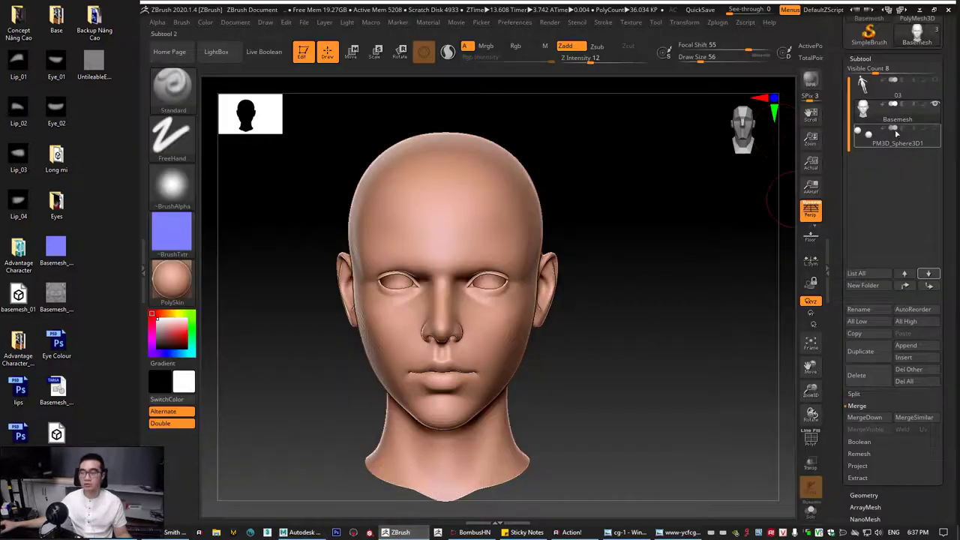
{"action": "mouse_move", "coordinate": [892, 126]}
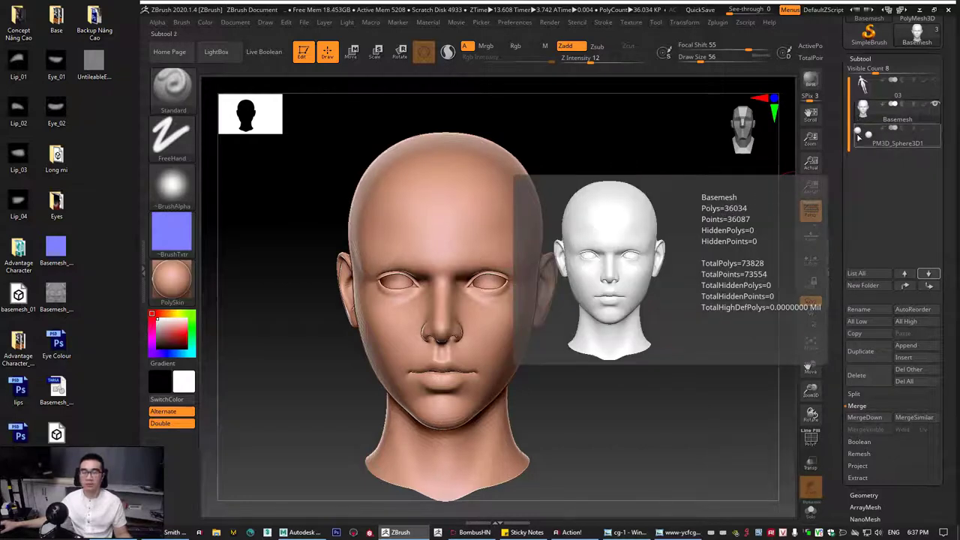
{"action": "left_click", "coordinate": [302, 532]}
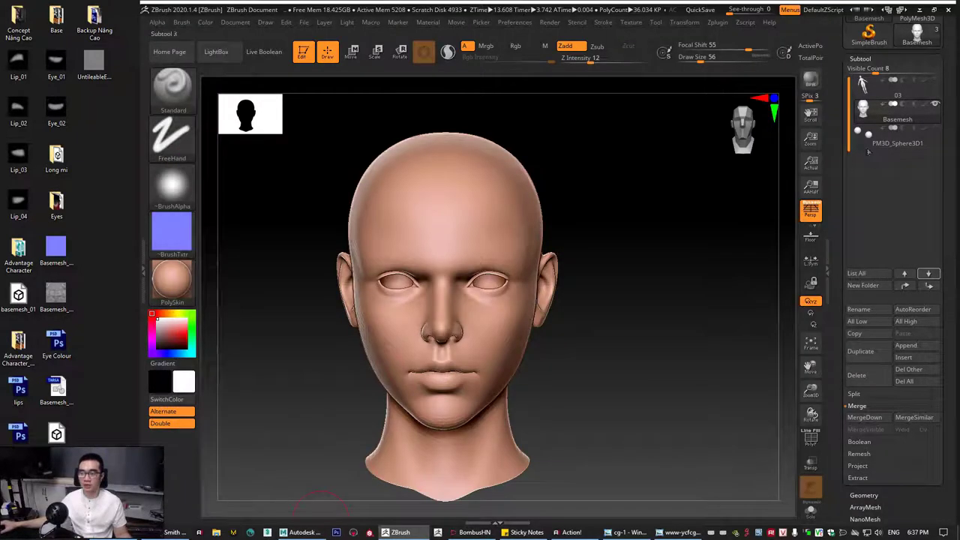
{"action": "left_click", "coordinate": [860, 310]}
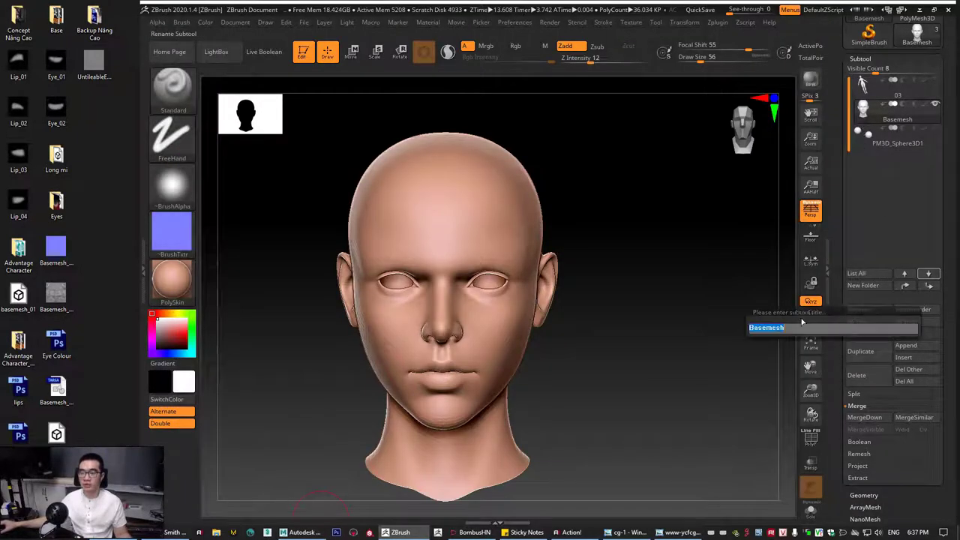
{"action": "type", "text": "Head_lowpoly"}
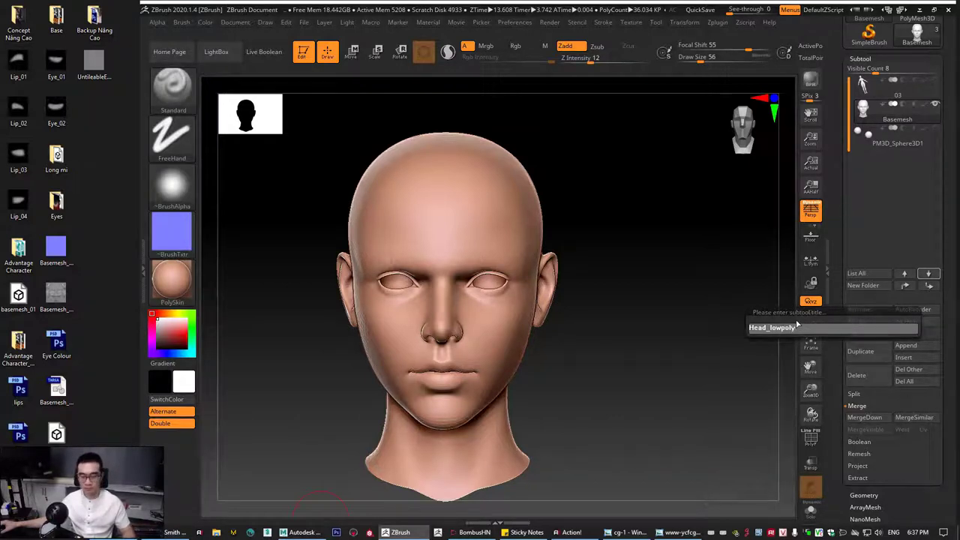
{"action": "left_click_drag", "start_coordinate": [797, 324], "coordinate": [740, 330]}
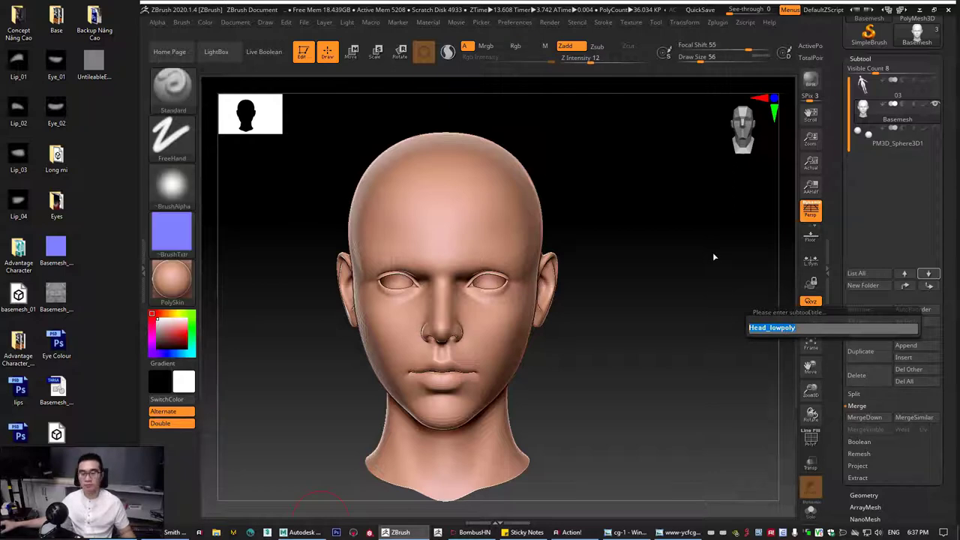
{"action": "key", "text": "Return"}
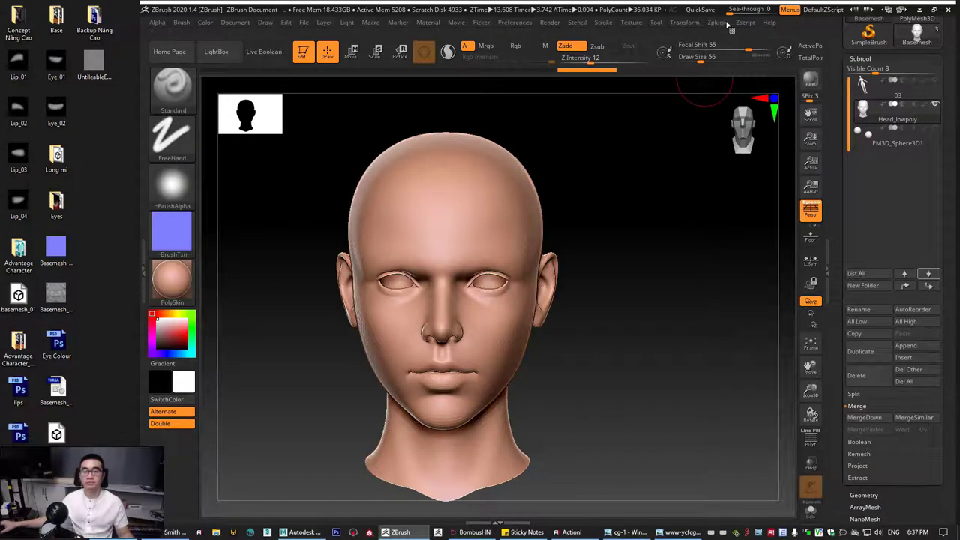
Export the visible head as a binary FBX file named Head_lowpoly to the Desktop.
{"action": "left_click", "coordinate": [724, 23]}
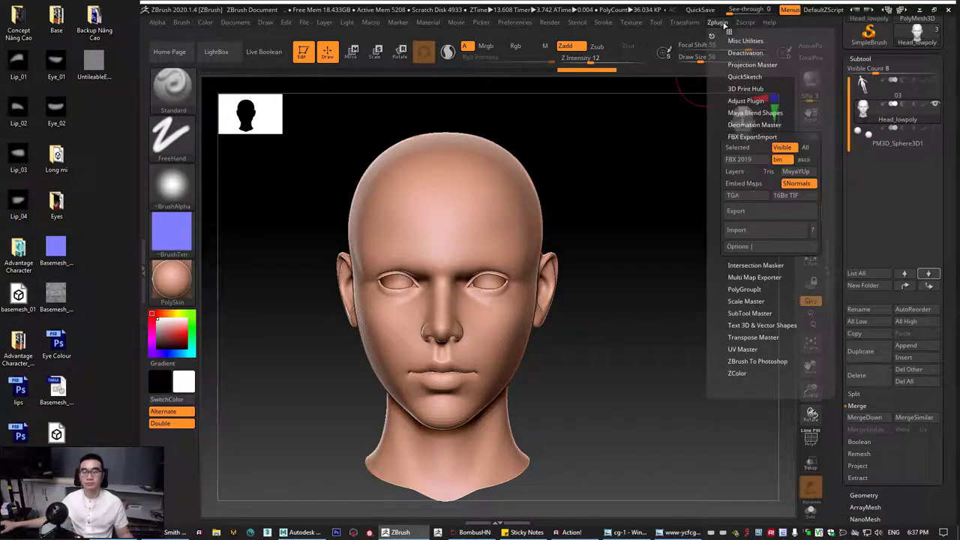
{"action": "left_click", "coordinate": [757, 214]}
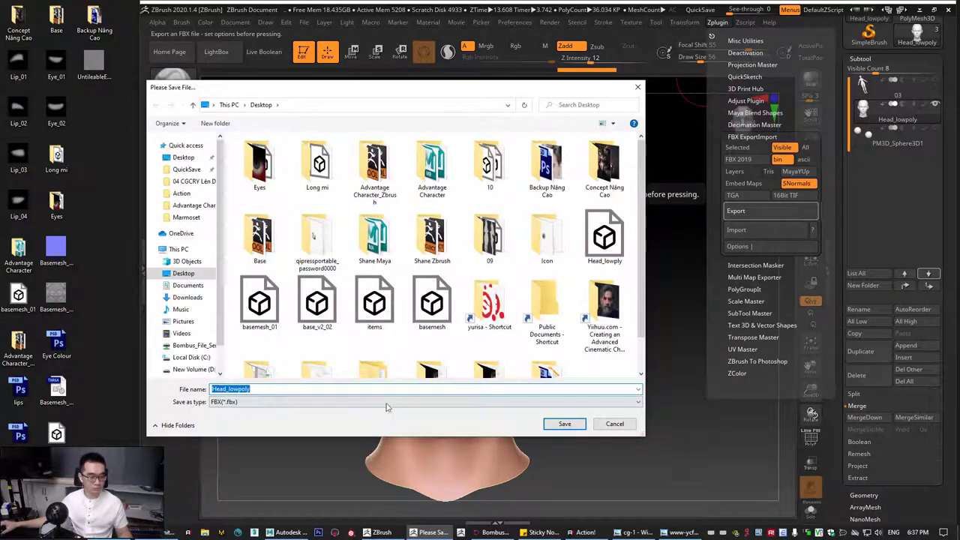
{"action": "left_click", "coordinate": [569, 424]}
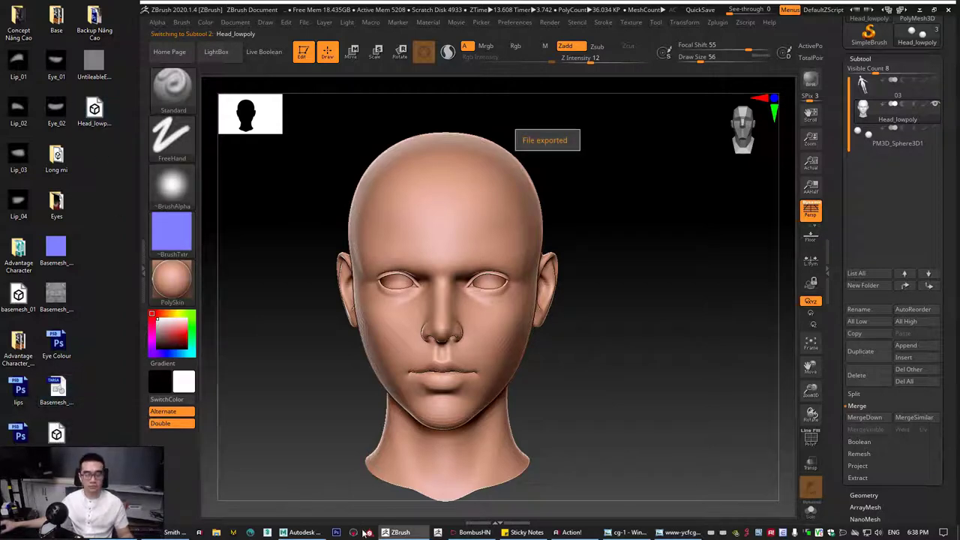
Switch to Maya, hide the Basemesh body, and import Head_lowpoly.fbx from the Desktop.
{"action": "left_click", "coordinate": [302, 533]}
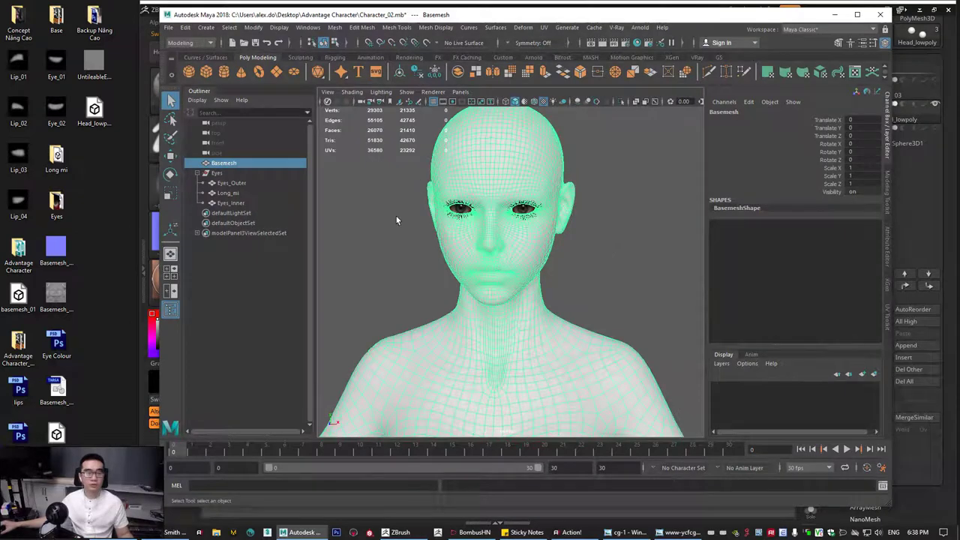
{"action": "key", "text": "ctrl+h"}
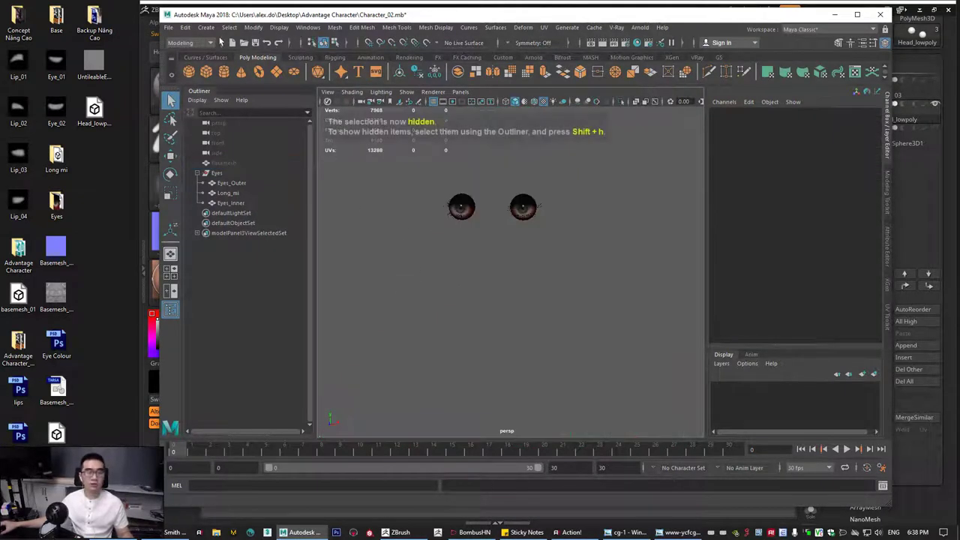
{"action": "left_click", "coordinate": [168, 27]}
{"action": "left_click", "coordinate": [206, 139]}
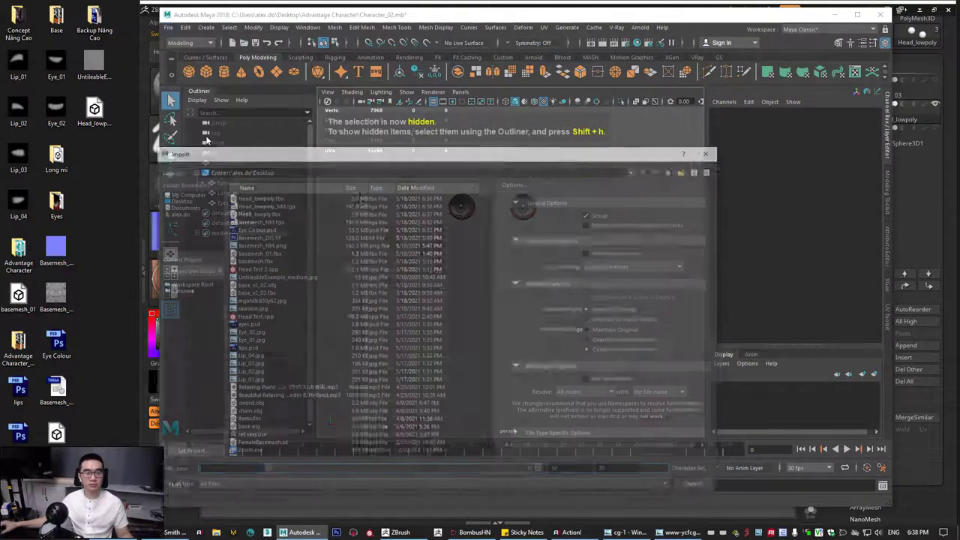
{"action": "left_click", "coordinate": [258, 196]}
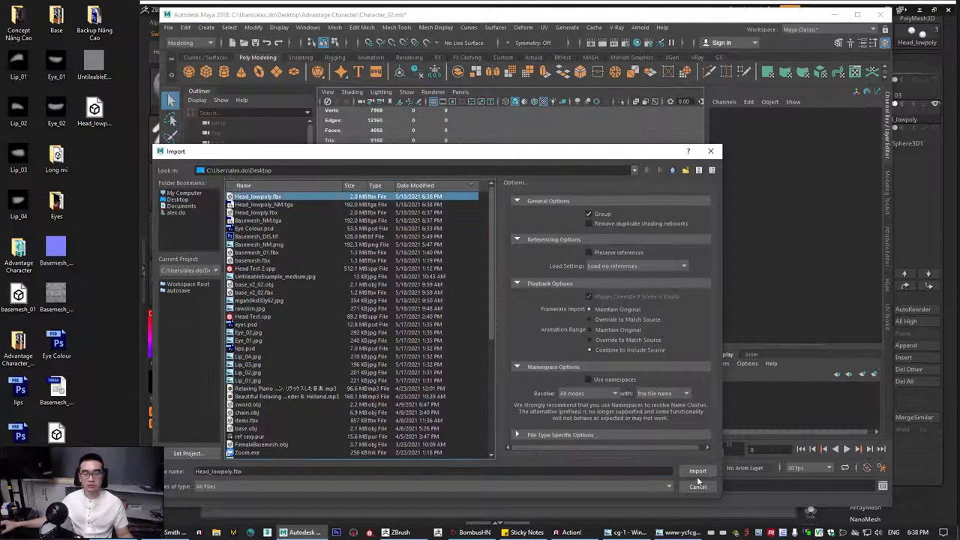
{"action": "left_click", "coordinate": [698, 471]}
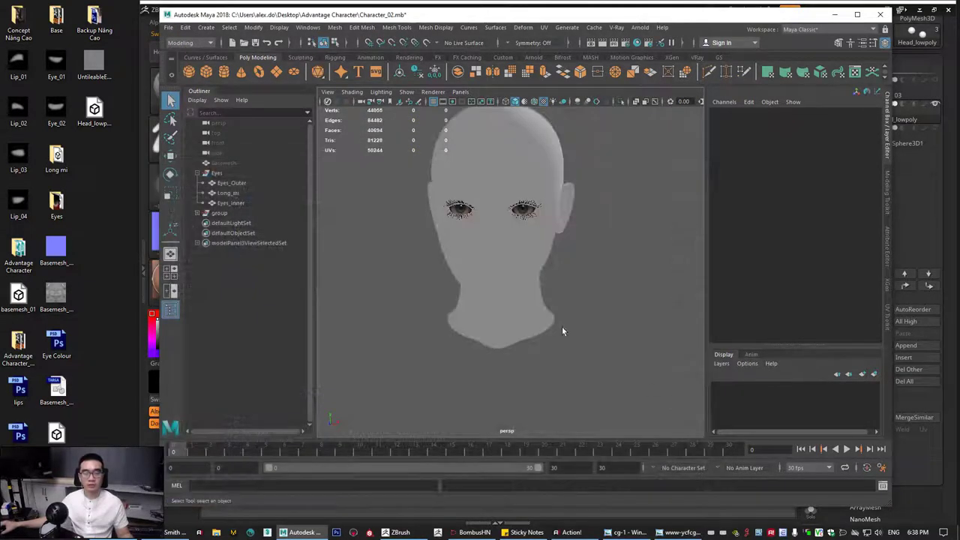
{"action": "left_click_drag", "start_coordinate": [520, 290], "coordinate": [534, 342], "text": "alt"}
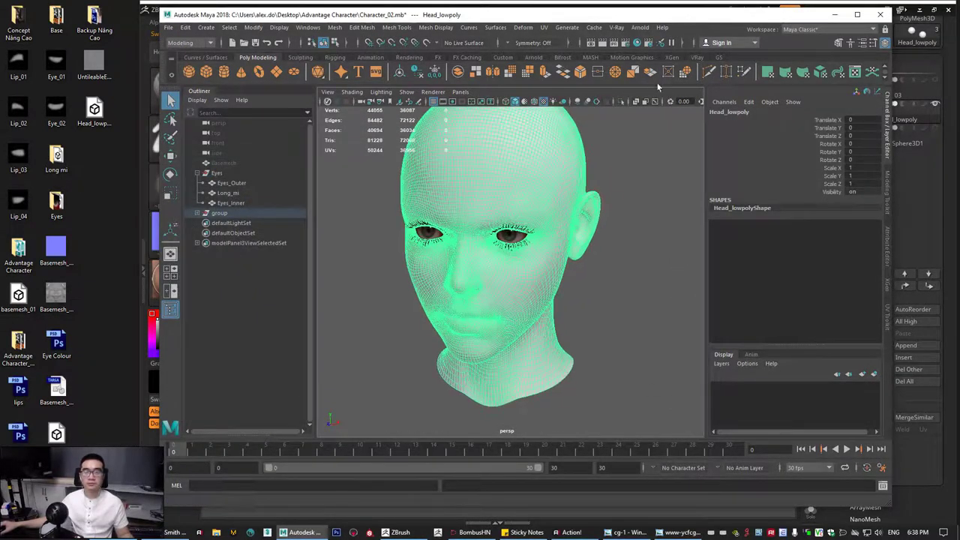
Open the Hypershade and arrange its window beside the viewport, with the low-poly head's face in view.
{"action": "left_click", "coordinate": [636, 43]}
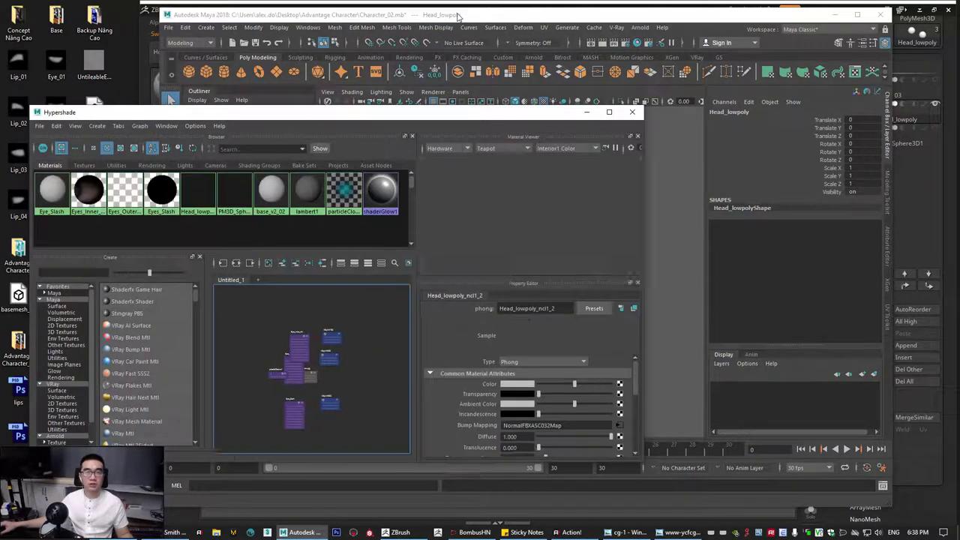
{"action": "left_click_drag", "start_coordinate": [457, 15], "coordinate": [469, 16]}
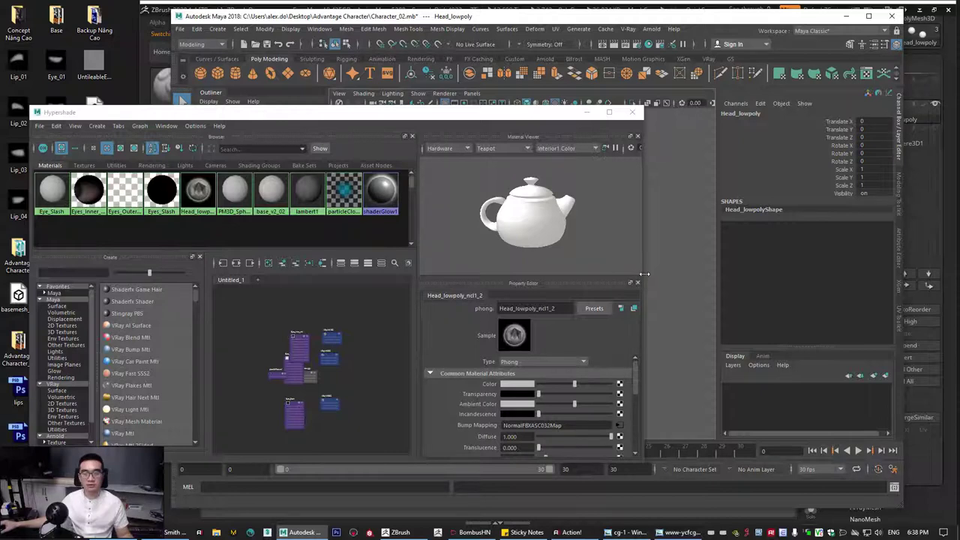
{"action": "left_click_drag", "start_coordinate": [646, 274], "coordinate": [508, 274]}
{"action": "left_click_drag", "start_coordinate": [259, 115], "coordinate": [196, 125]}
{"action": "key", "text": "f"}
{"action": "left_click_drag", "start_coordinate": [562, 256], "coordinate": [575, 274], "text": "alt"}
{"action": "right_click_drag", "start_coordinate": [575, 274], "coordinate": [655, 252], "text": "alt"}
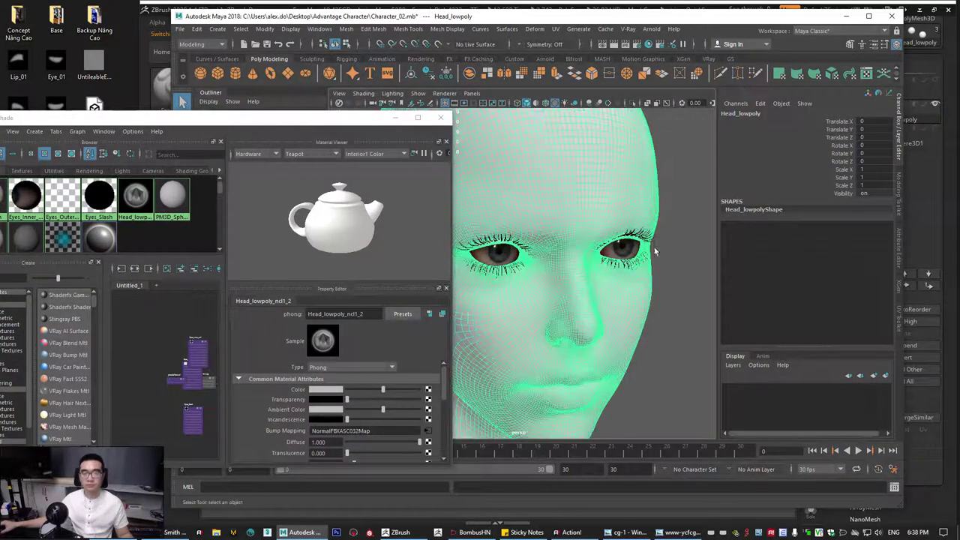
Select the Long_mi eyelashes to check their assigned material, and look closely at the lashes.
{"action": "left_click", "coordinate": [651, 244]}
{"action": "left_click_drag", "start_coordinate": [651, 244], "coordinate": [671, 270], "text": "alt"}
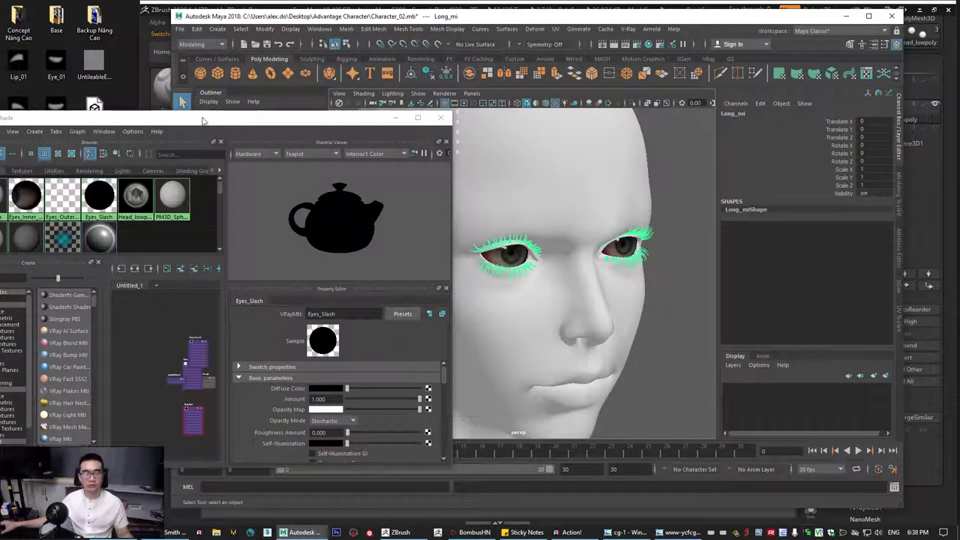
{"action": "left_click_drag", "start_coordinate": [202, 120], "coordinate": [240, 142]}
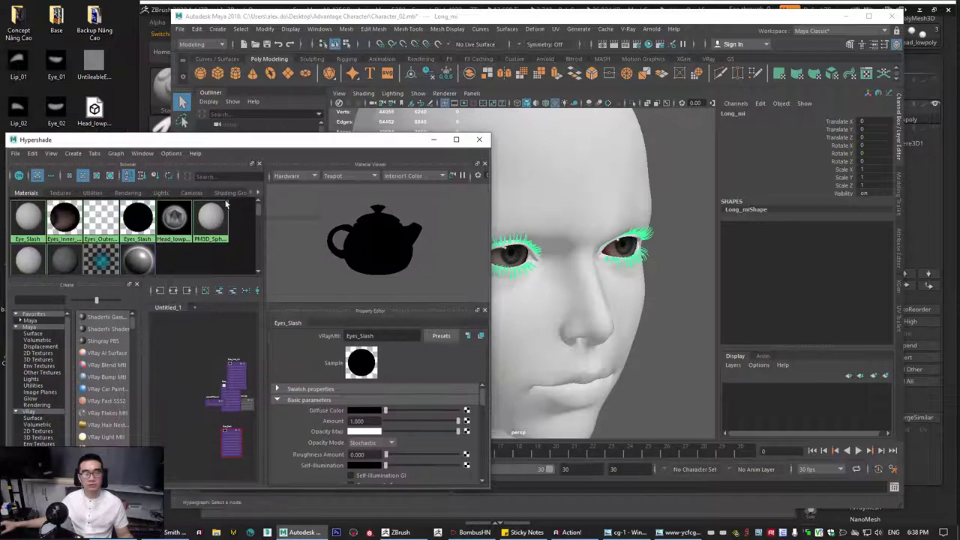
{"action": "right_click_drag", "start_coordinate": [646, 234], "coordinate": [693, 226], "text": "alt"}
{"action": "middle_click_drag", "start_coordinate": [693, 226], "coordinate": [649, 234], "text": "alt"}
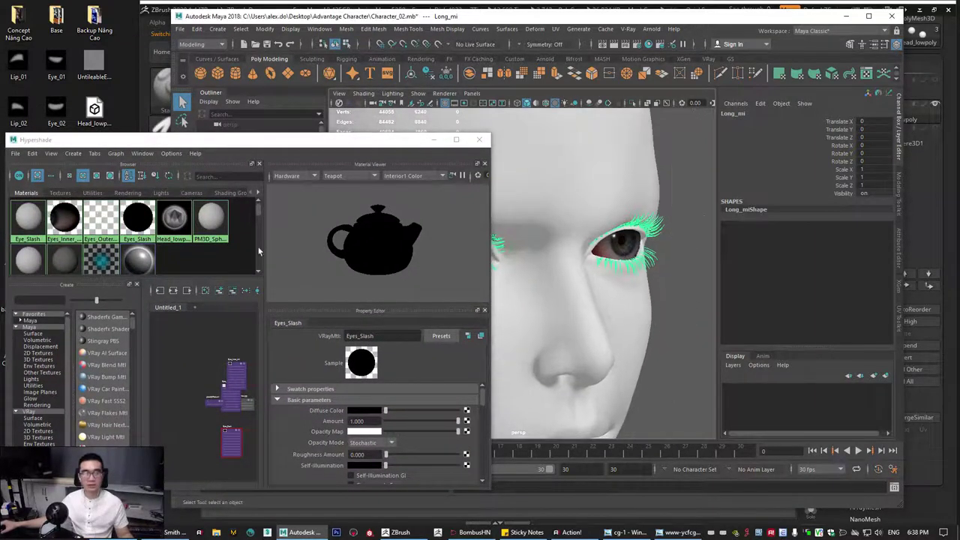
Check the Eyes_Slash material, and delete the PM3D_Sphere3D1_ncl1_2 material.
{"action": "left_click", "coordinate": [140, 218]}
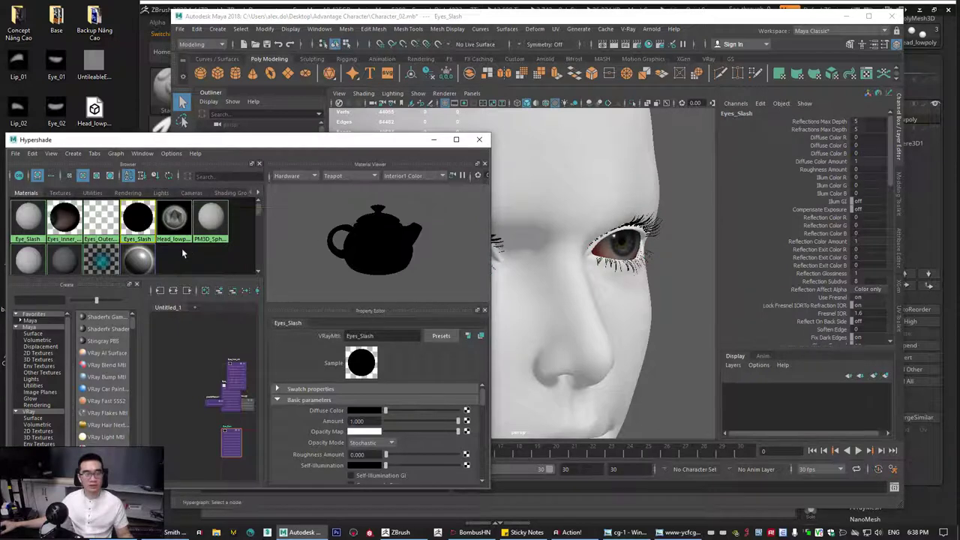
{"action": "left_click", "coordinate": [210, 223]}
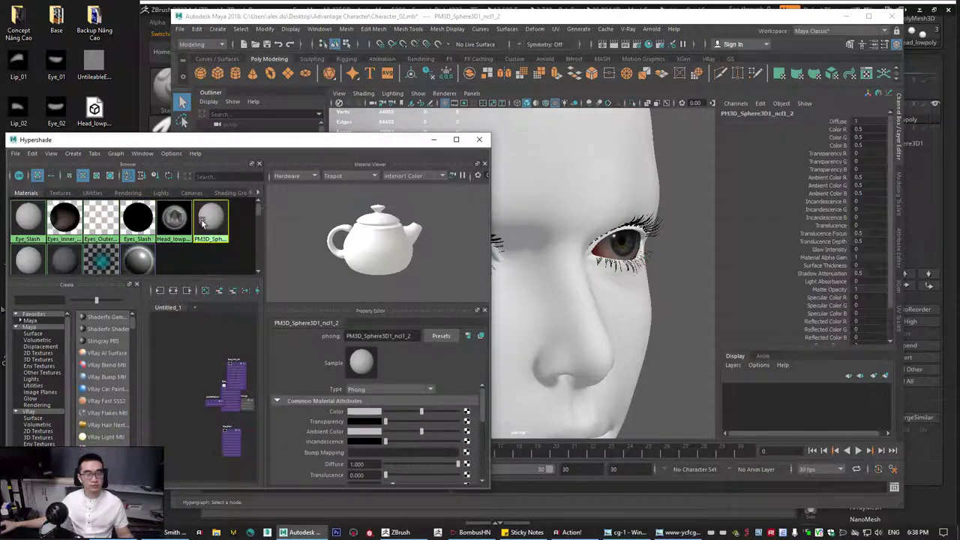
{"action": "key", "text": "Delete"}
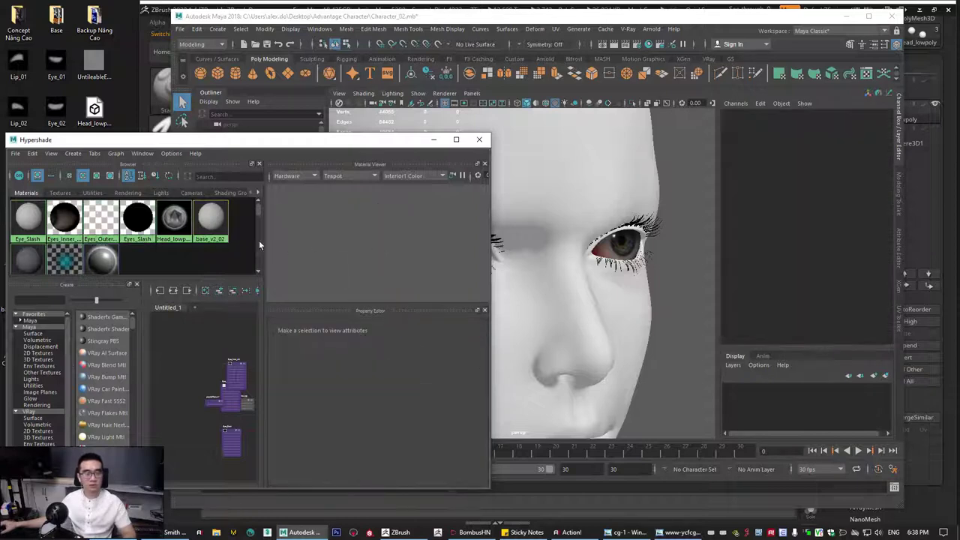
Rename the base_v2_02 material to base_mtl.
{"action": "left_click", "coordinate": [199, 221]}
{"action": "scroll", "coordinate": [524, 224], "scroll_direction": "down", "scroll_amount": 1}
{"action": "middle_click_drag", "start_coordinate": [525, 223], "coordinate": [599, 203], "text": "alt"}
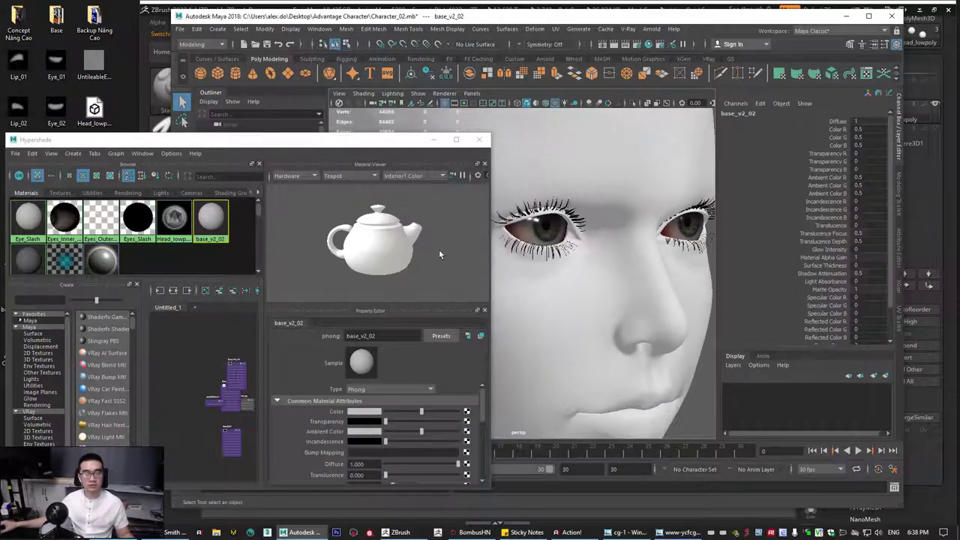
{"action": "left_click", "coordinate": [379, 335]}
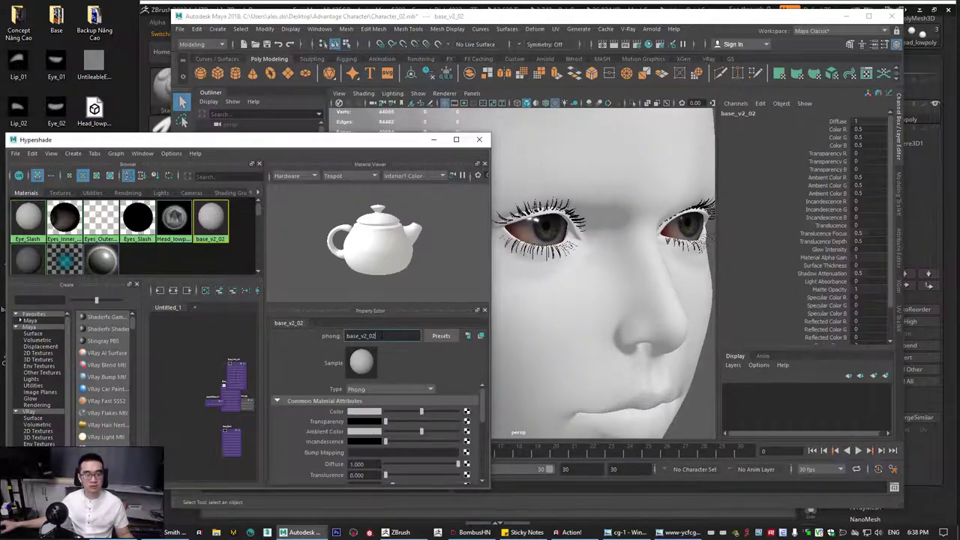
{"action": "key", "text": "shift+Left"}
{"action": "key", "text": "shift+Left"}
{"action": "key", "text": "shift+Left"}
{"action": "key", "text": "shift+Left"}
{"action": "key", "text": "shift+Left"}
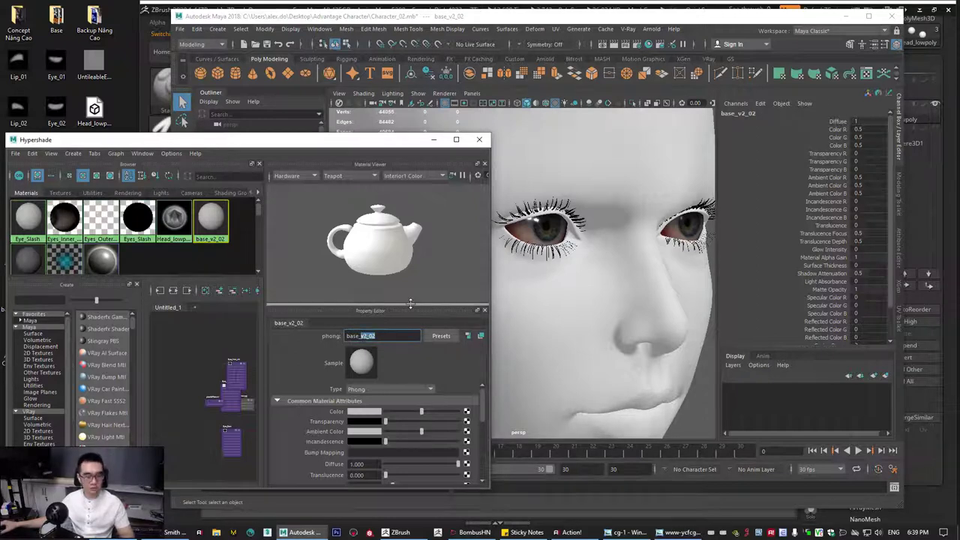
{"action": "type", "text": "mrt"}
{"action": "key", "text": "BackSpace"}
{"action": "key", "text": "BackSpace"}
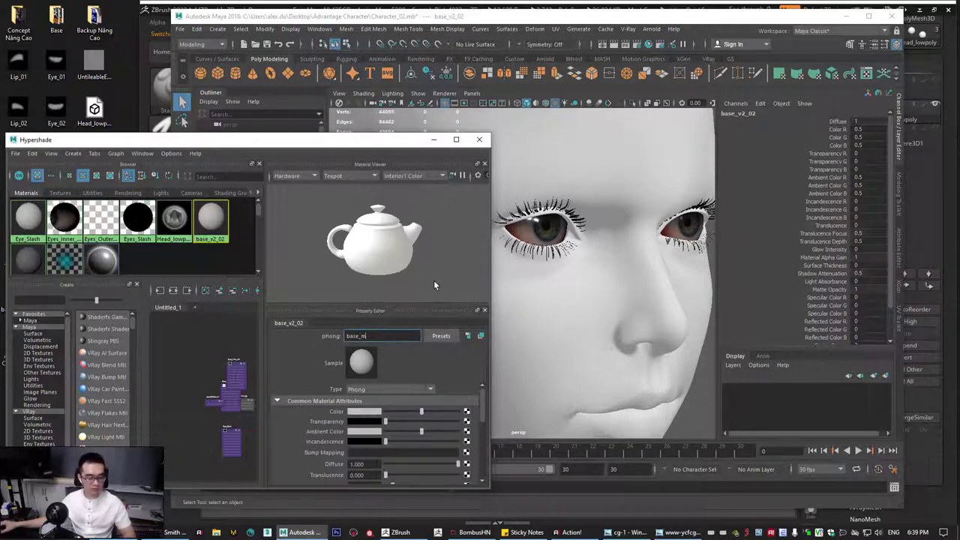
{"action": "type", "text": "tl"}
{"action": "key", "text": "Return"}
Assign the base_mtl material to the Head_lowpoly mesh and close the Hypershade.
{"action": "left_click", "coordinate": [560, 175]}
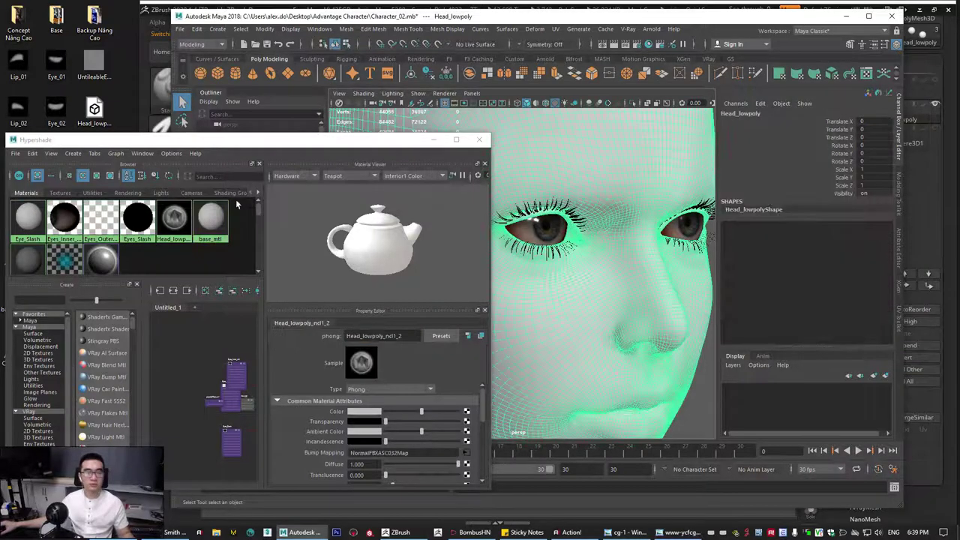
{"action": "right_click", "coordinate": [213, 219]}
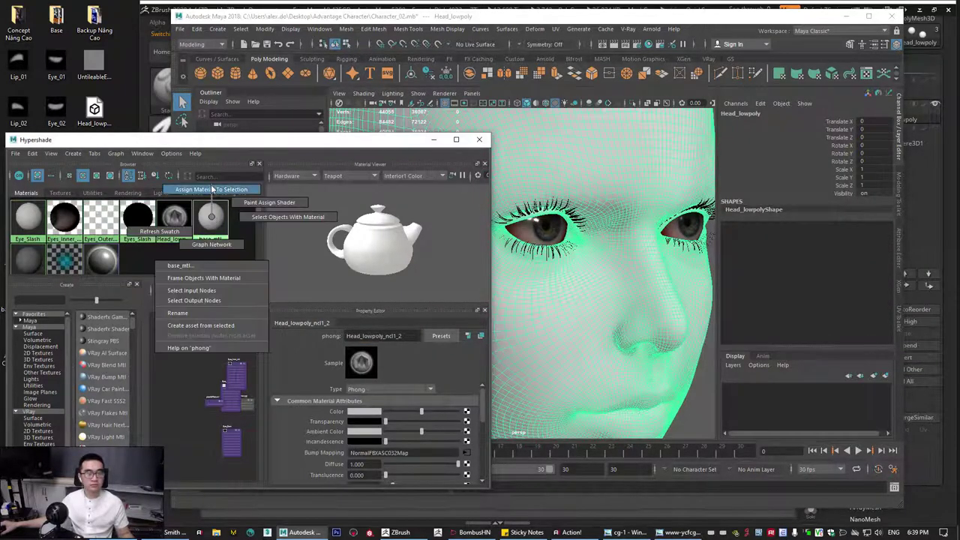
{"action": "left_click", "coordinate": [211, 186]}
{"action": "left_click", "coordinate": [694, 409]}
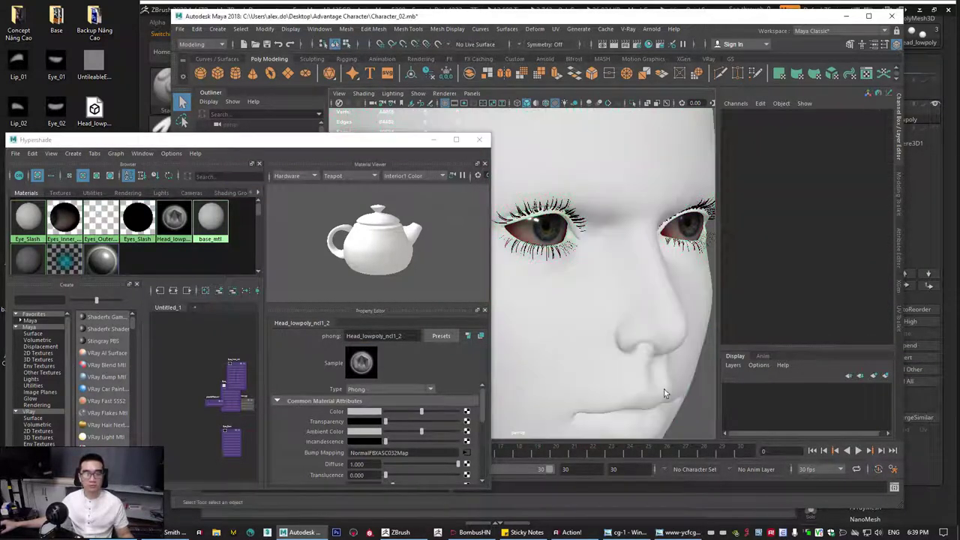
{"action": "left_click", "coordinate": [175, 239]}
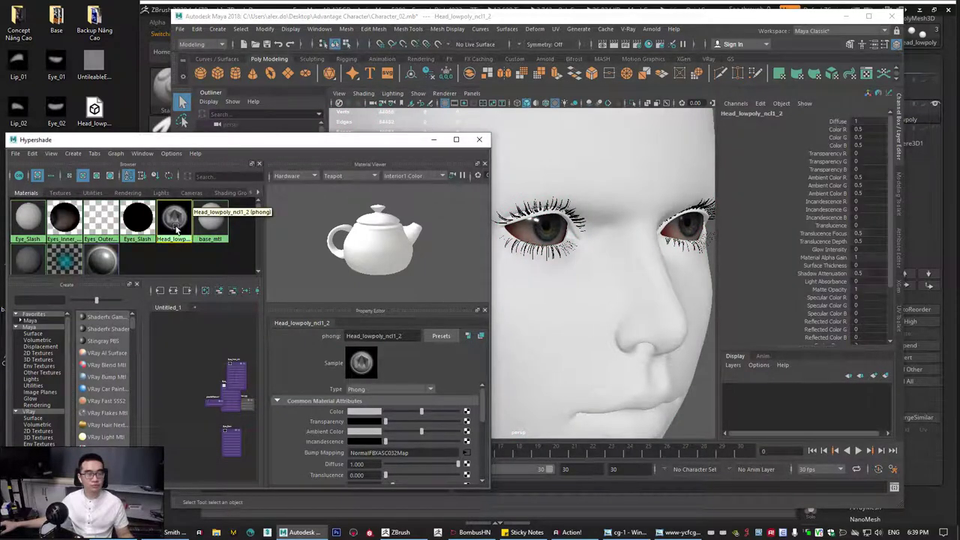
{"action": "left_click", "coordinate": [479, 141]}
Expand the imported head's group and select Head_lowpoly, Long_mi and Eyes_Inner together.
{"action": "scroll", "coordinate": [549, 285], "scroll_direction": "down", "scroll_amount": 3}
{"action": "left_click", "coordinate": [506, 193]}
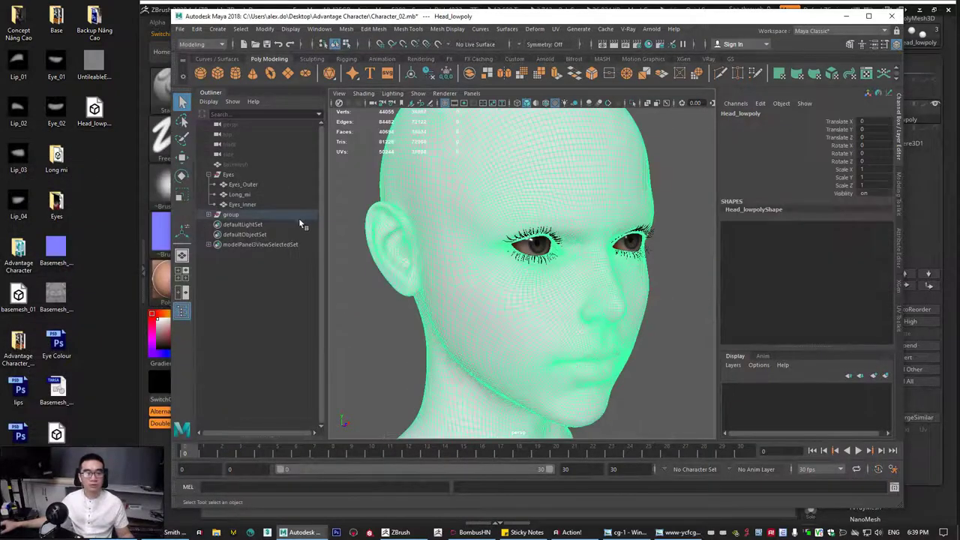
{"action": "left_click", "coordinate": [208, 215]}
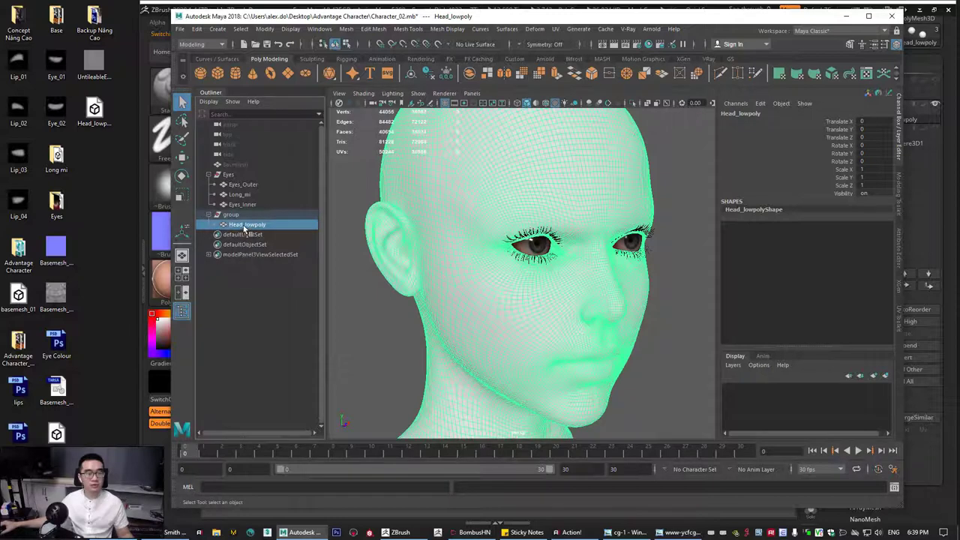
{"action": "left_click", "coordinate": [241, 195]}
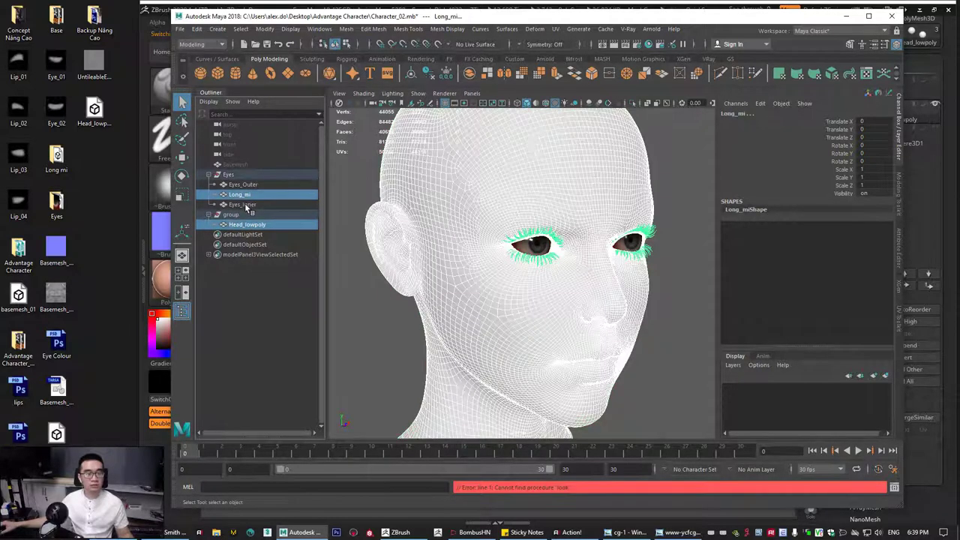
{"action": "left_click", "coordinate": [245, 207], "text": "ctrl"}
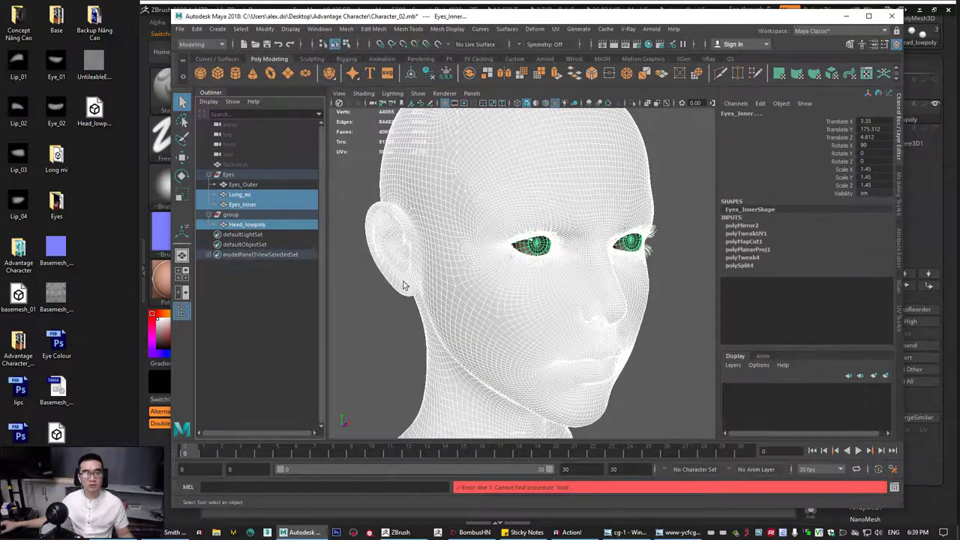
{"action": "key", "text": "f"}
{"action": "left_click_drag", "start_coordinate": [505, 338], "coordinate": [535, 338], "text": "alt"}
{"action": "scroll", "coordinate": [535, 338], "scroll_direction": "up", "scroll_amount": 3}
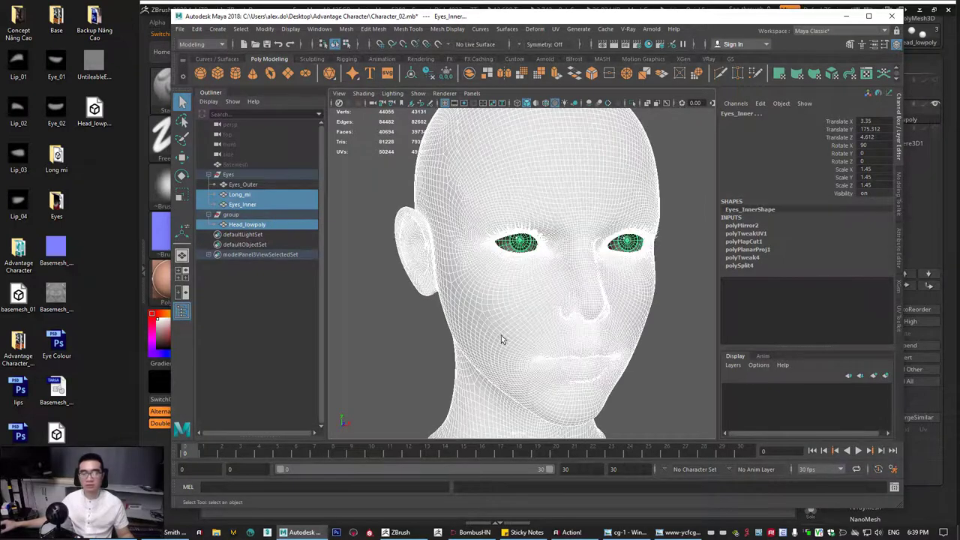
Start an FBX export of the selection to the Desktop, and delete the misspelled Head_lowply.fbx file there.
{"action": "left_click", "coordinate": [180, 29]}
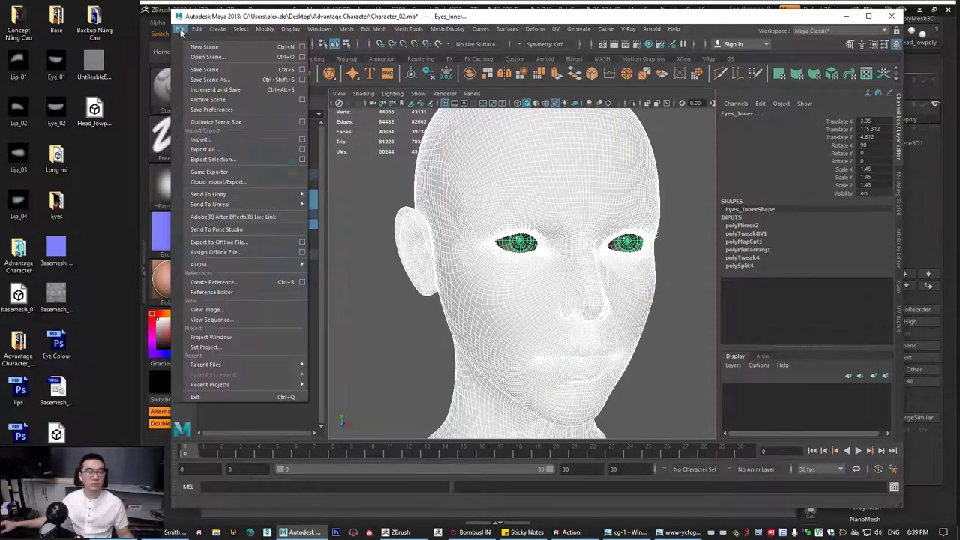
{"action": "left_click", "coordinate": [212, 159]}
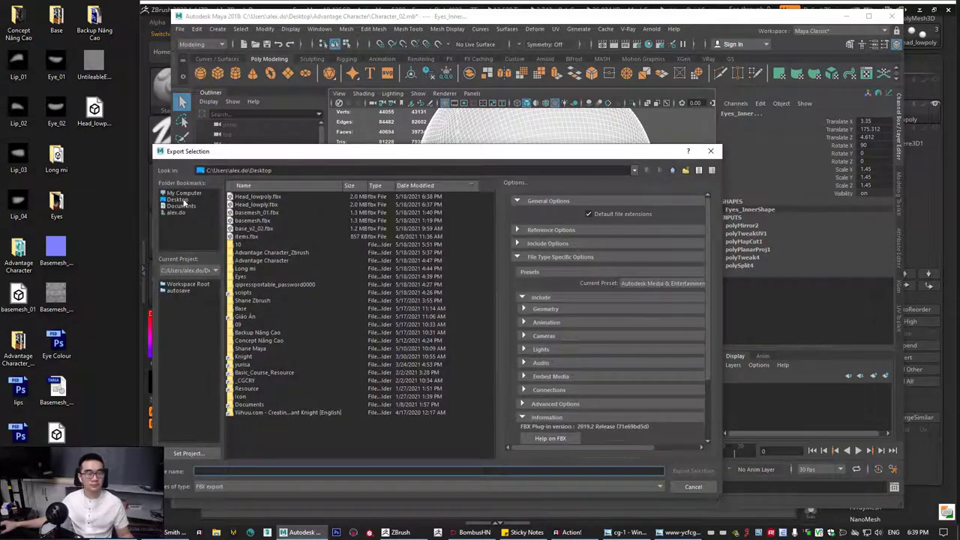
{"action": "left_click", "coordinate": [261, 196]}
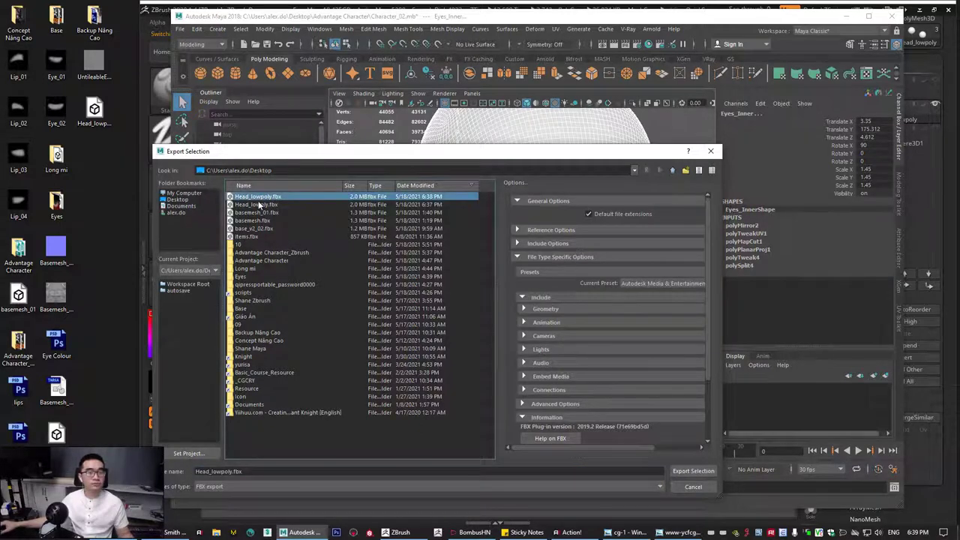
{"action": "left_click", "coordinate": [57, 434]}
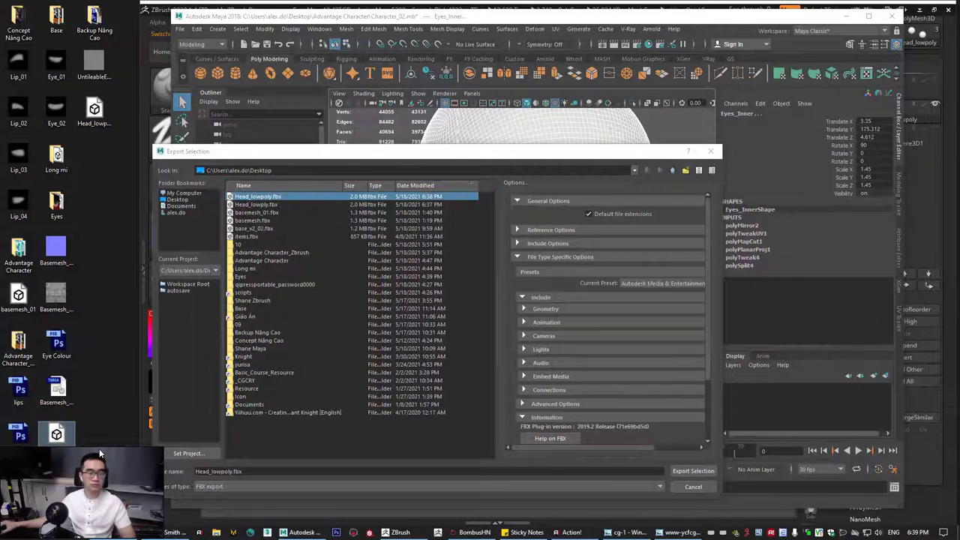
{"action": "key", "text": "Delete"}
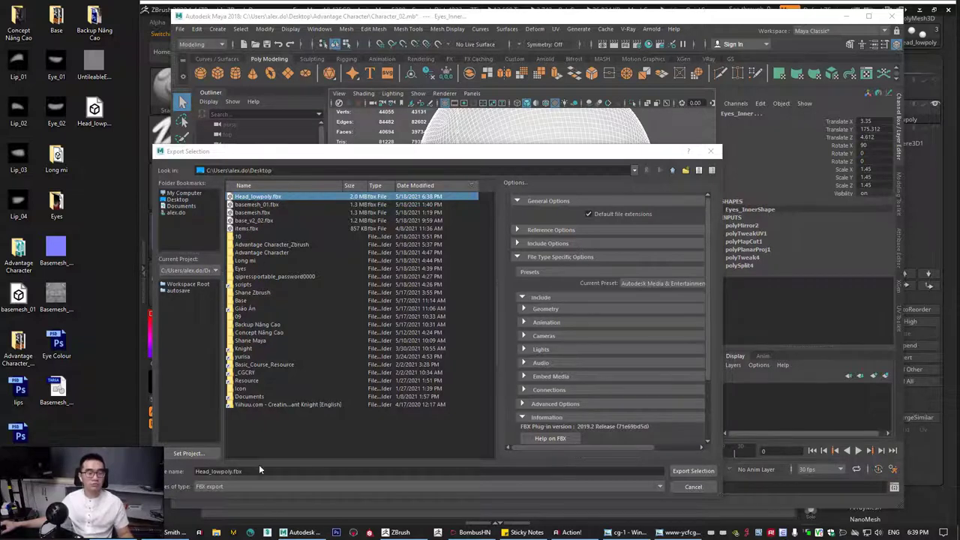
Export the selected meshes as Head_Eyes_low.fbx on the Desktop, dismiss the export report and clear the selection.
{"action": "left_click", "coordinate": [295, 470]}
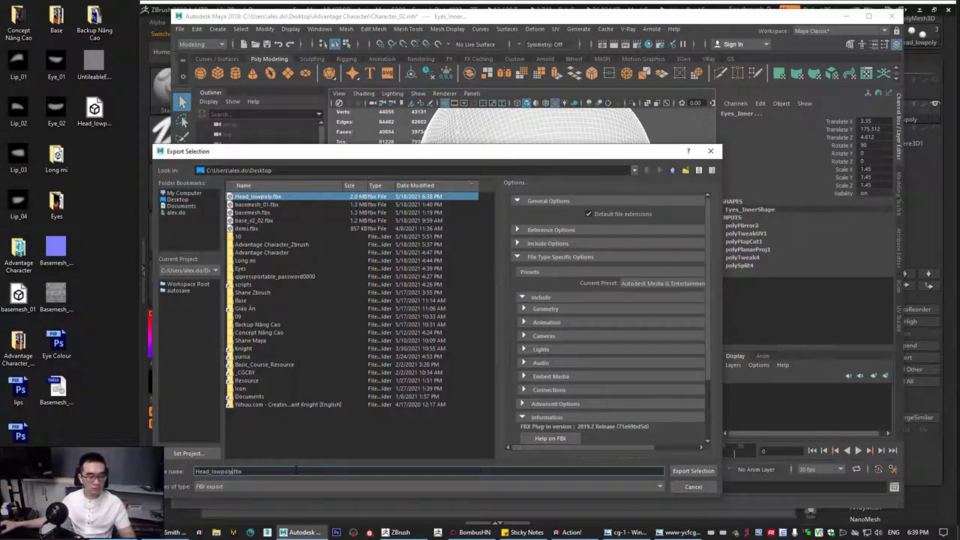
{"action": "type", "text": "_"}
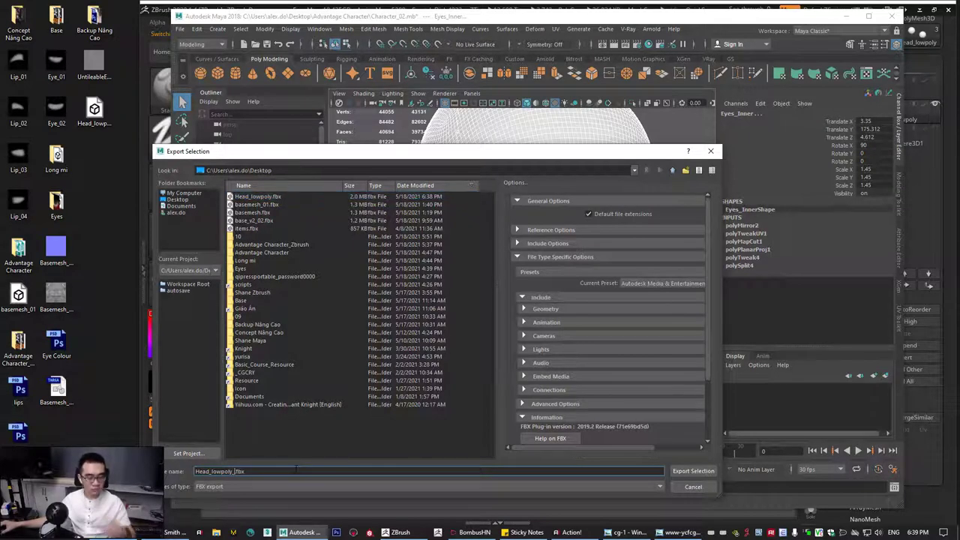
{"action": "key", "text": "BackSpace"}
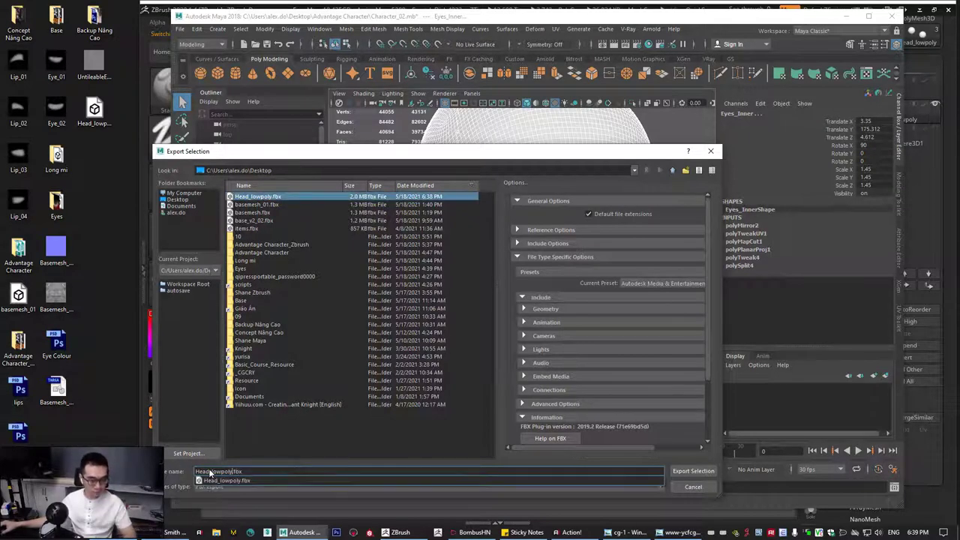
{"action": "key", "text": "BackSpace"}
{"action": "key", "text": "BackSpace"}
{"action": "key", "text": "BackSpace"}
{"action": "key", "text": "BackSpace"}
{"action": "key", "text": "BackSpace"}
{"action": "key", "text": "BackSpace"}
{"action": "key", "text": "BackSpace"}
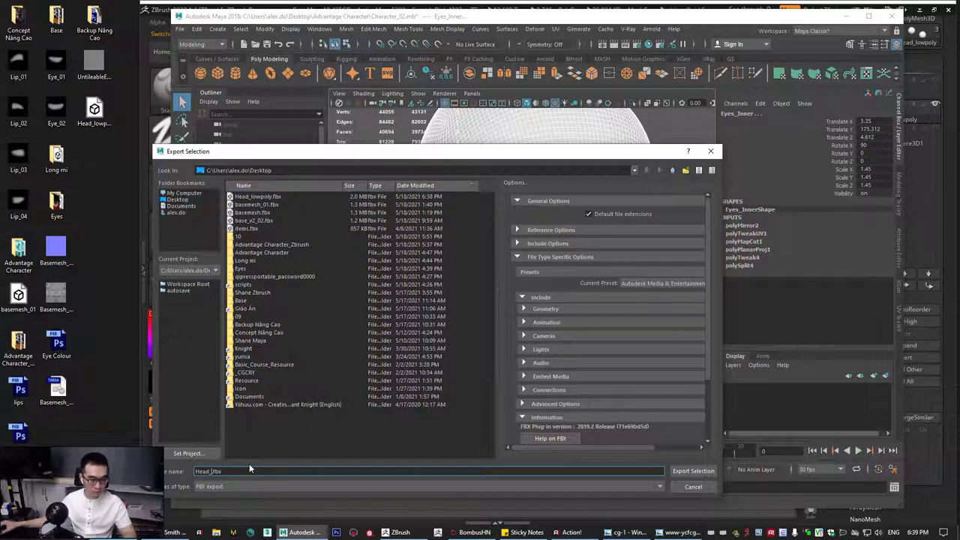
{"action": "type", "text": "Eyes"}
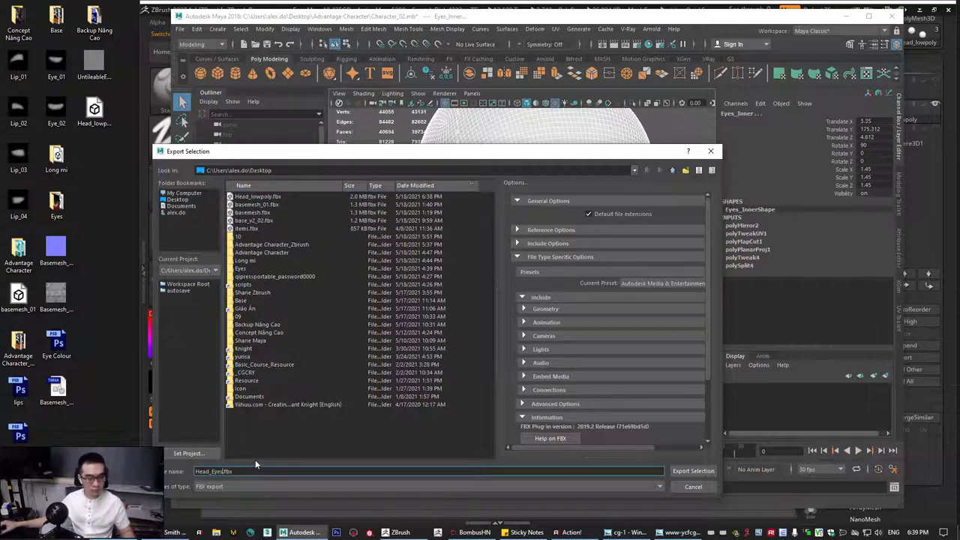
{"action": "type", "text": "_low"}
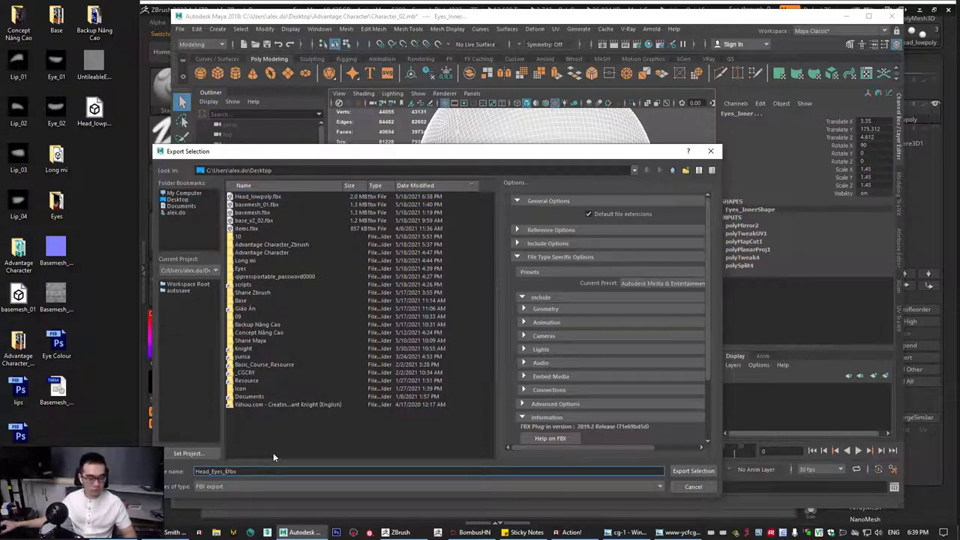
{"action": "left_click", "coordinate": [687, 471]}
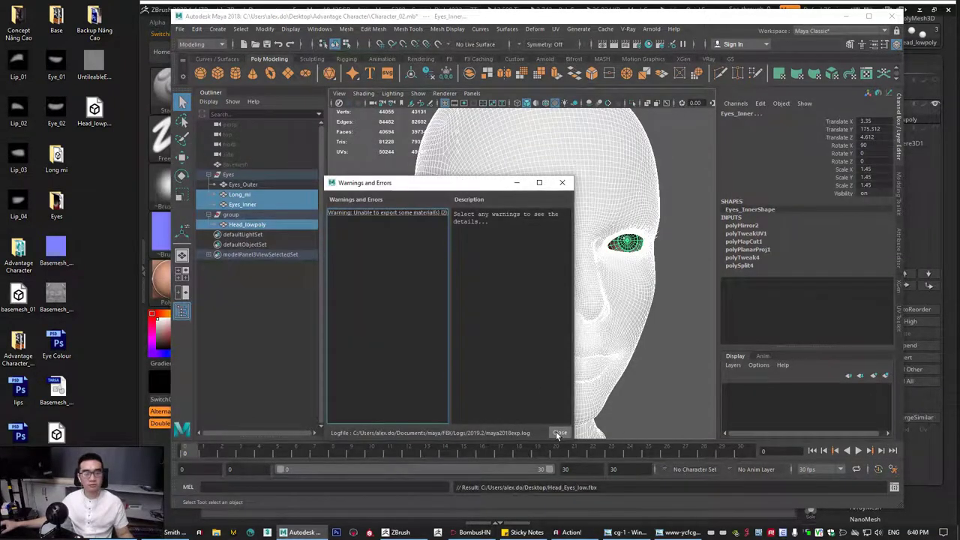
{"action": "left_click", "coordinate": [560, 432]}
{"action": "left_click", "coordinate": [709, 159]}
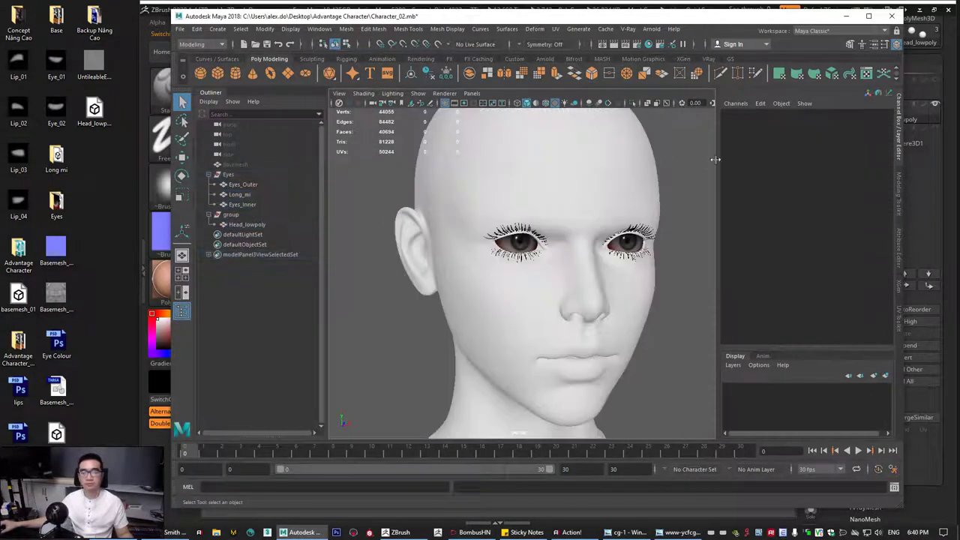
Minimize Maya and ZBrush, launch Substance Painter, and fit its restored window beside the desktop files.
{"action": "left_click", "coordinate": [845, 19]}
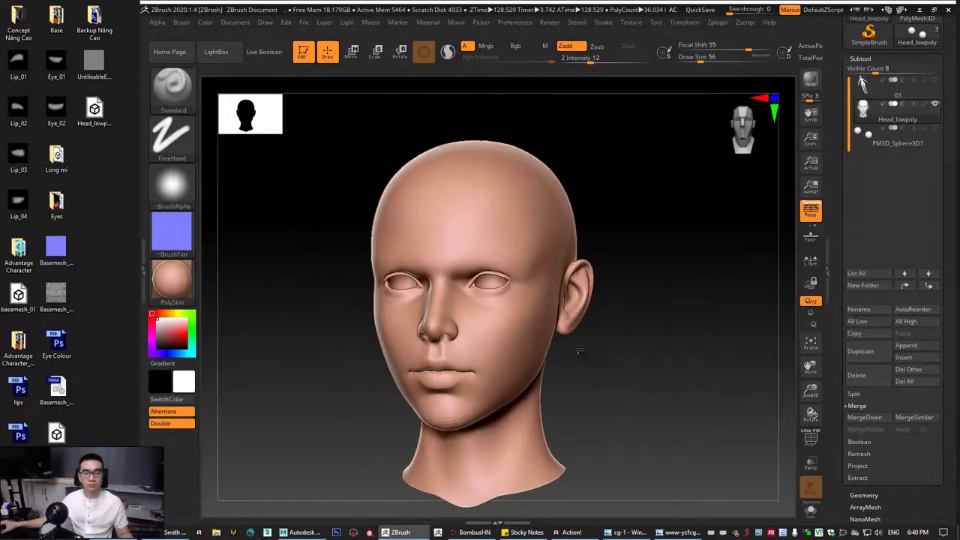
{"action": "left_click", "coordinate": [919, 10]}
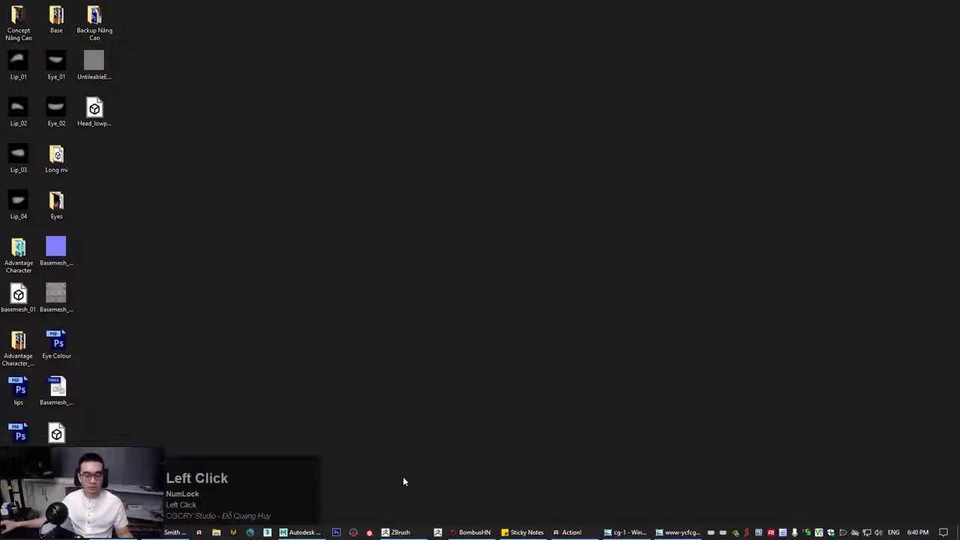
{"action": "left_click", "coordinate": [369, 532]}
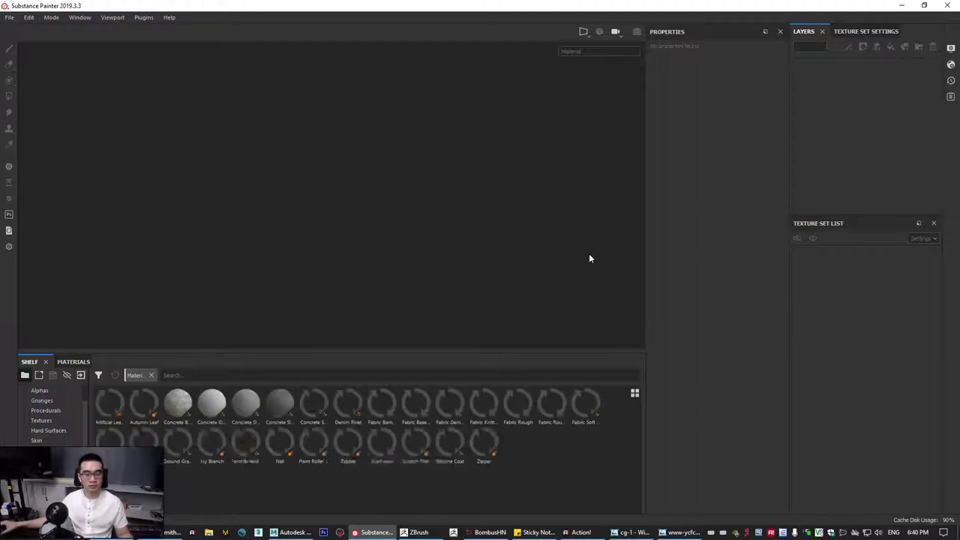
{"action": "left_click_drag", "start_coordinate": [644, 236], "coordinate": [679, 234]}
{"action": "left_click", "coordinate": [925, 5]}
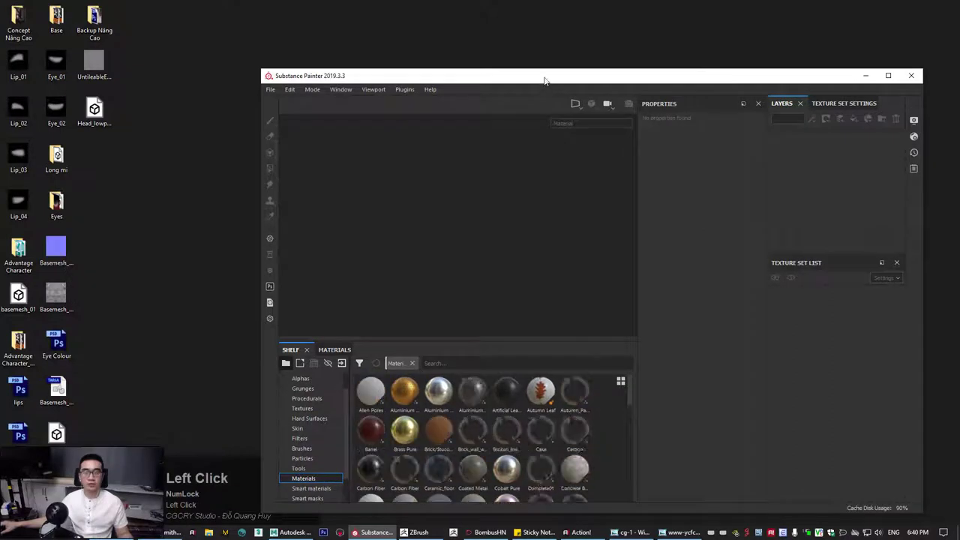
{"action": "left_click_drag", "start_coordinate": [543, 76], "coordinate": [447, 17]}
{"action": "left_click_drag", "start_coordinate": [828, 457], "coordinate": [951, 516]}
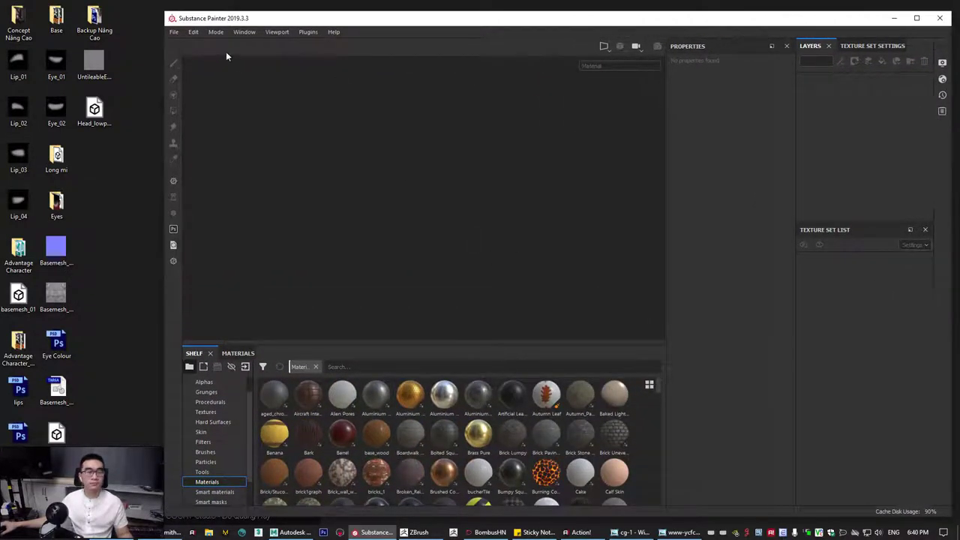
Create a new project from Head_Eyes_low.fbx on the Desktop, with 4096 document resolution and OpenGL normal map format.
{"action": "left_click", "coordinate": [173, 32]}
{"action": "left_click", "coordinate": [201, 52]}
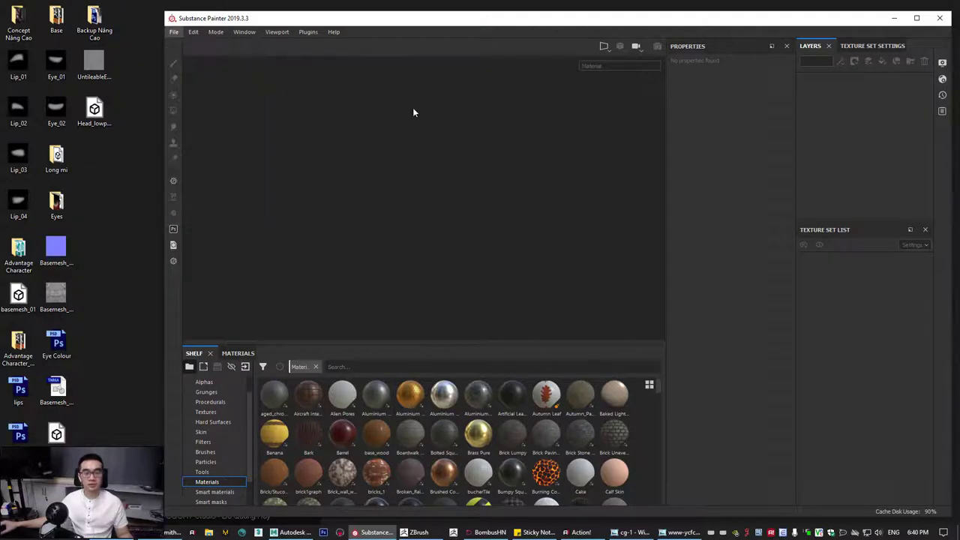
{"action": "left_click", "coordinate": [569, 162]}
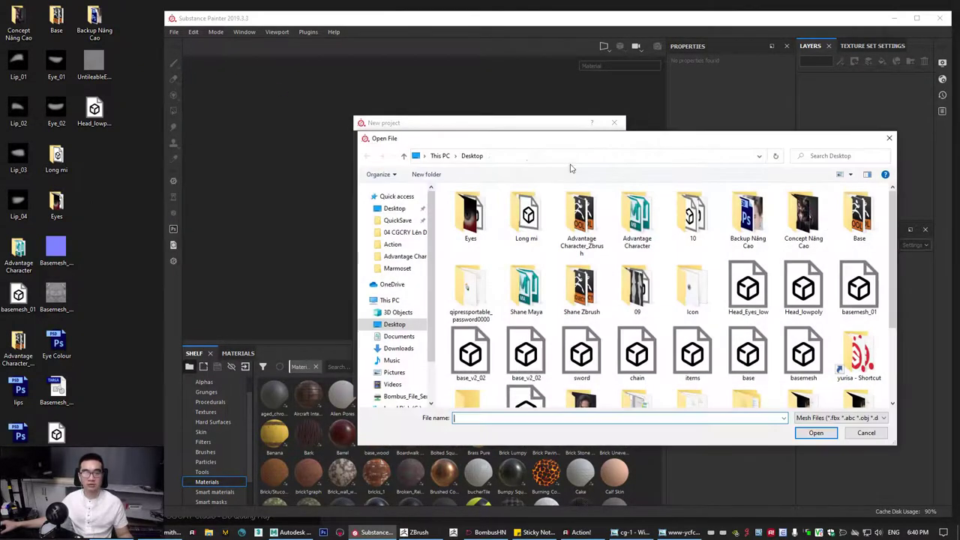
{"action": "left_click_drag", "start_coordinate": [525, 143], "coordinate": [371, 156]}
{"action": "left_click", "coordinate": [594, 301]}
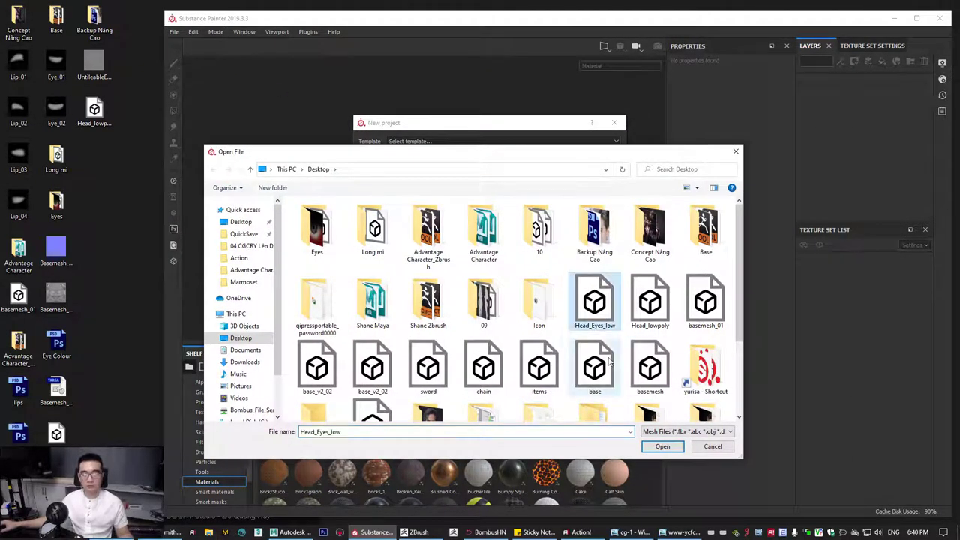
{"action": "left_click", "coordinate": [661, 448]}
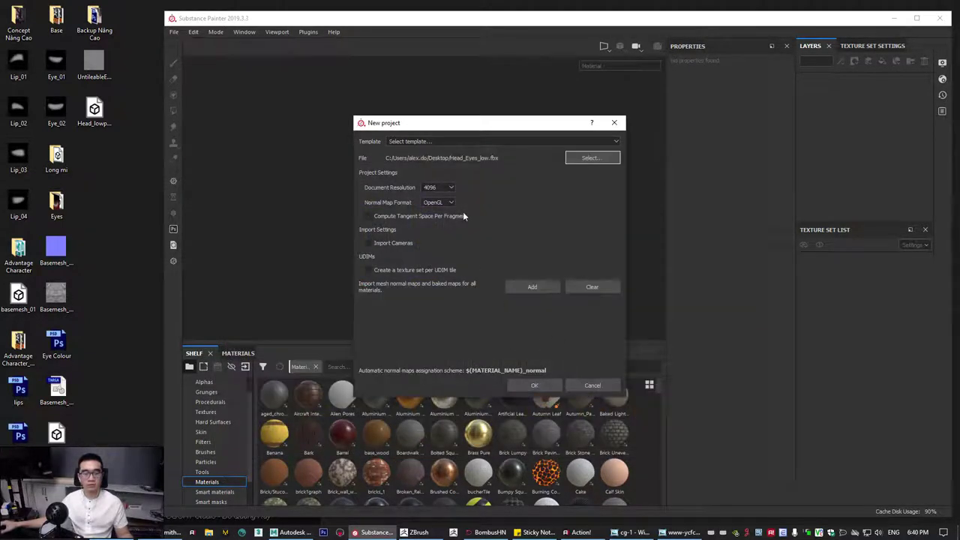
{"action": "left_click", "coordinate": [534, 385]}
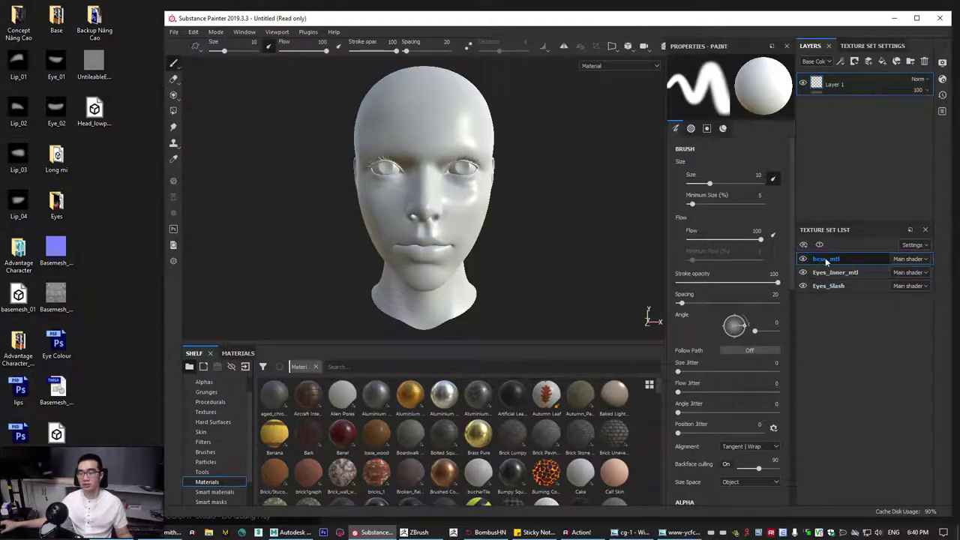
Isolate the base_mtl, Eyes_Inner_mtl and Eyes_Slash texture sets one after another to check which mesh each covers.
{"action": "left_click_drag", "start_coordinate": [532, 239], "coordinate": [445, 255], "text": "alt"}
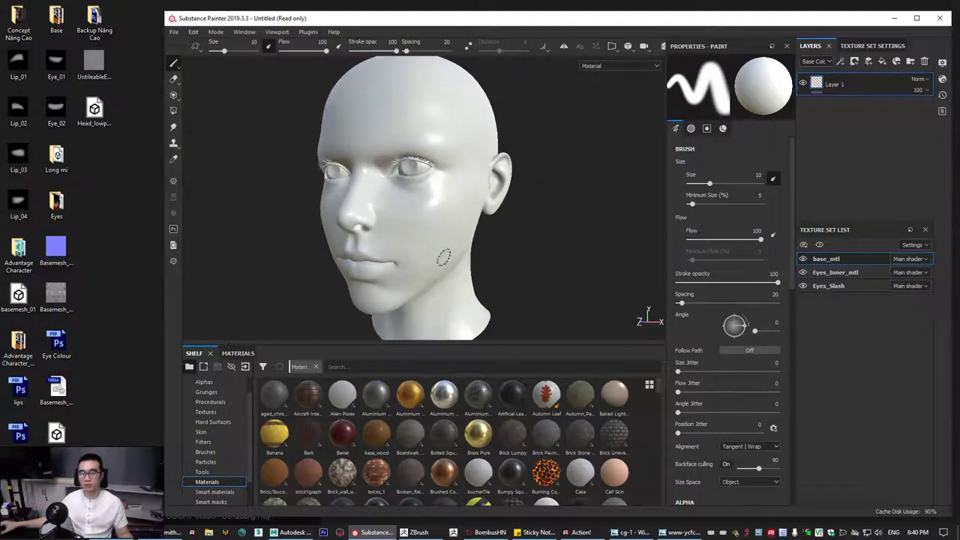
{"action": "left_click", "coordinate": [803, 273]}
{"action": "left_click", "coordinate": [804, 286]}
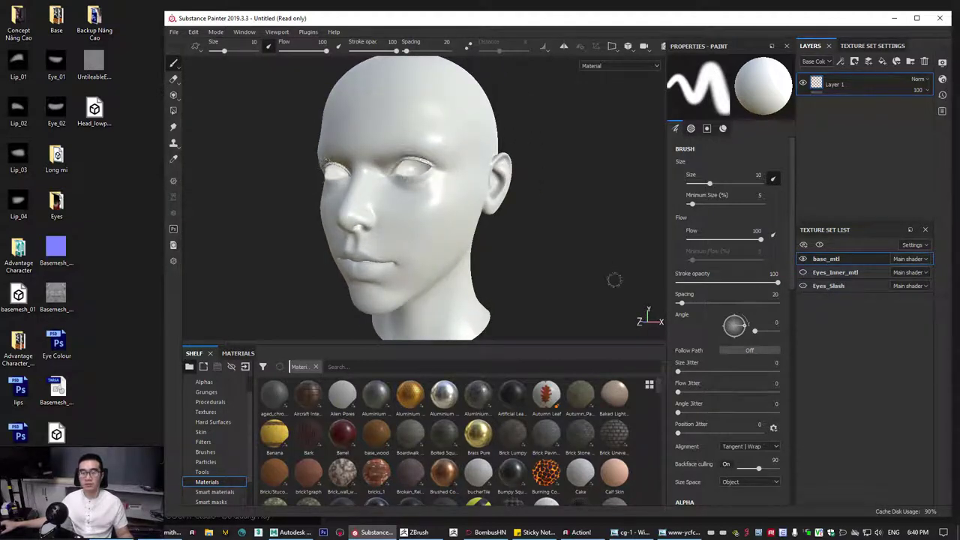
{"action": "left_click_drag", "start_coordinate": [615, 278], "coordinate": [521, 266], "text": "alt"}
{"action": "left_click", "coordinate": [804, 259]}
{"action": "left_click", "coordinate": [804, 273]}
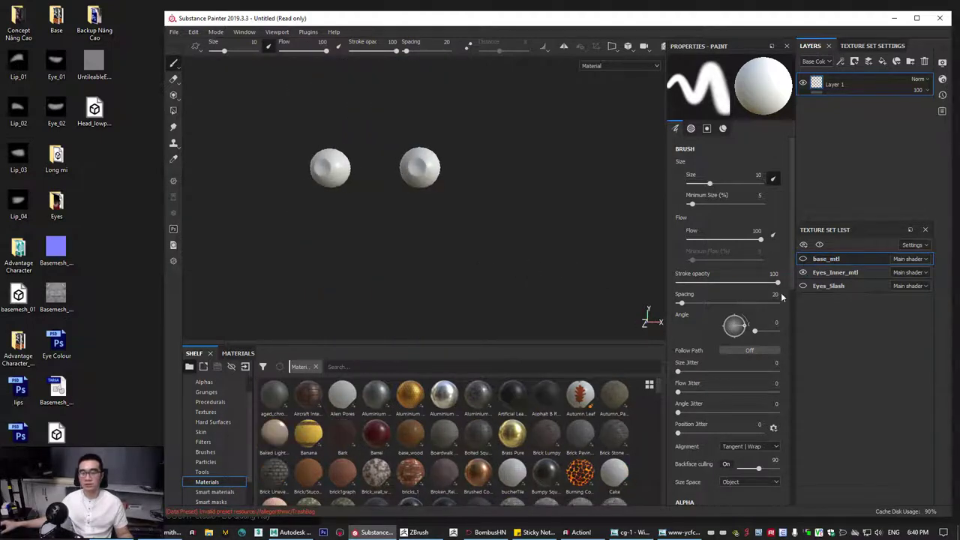
{"action": "left_click", "coordinate": [803, 273]}
{"action": "left_click", "coordinate": [804, 286]}
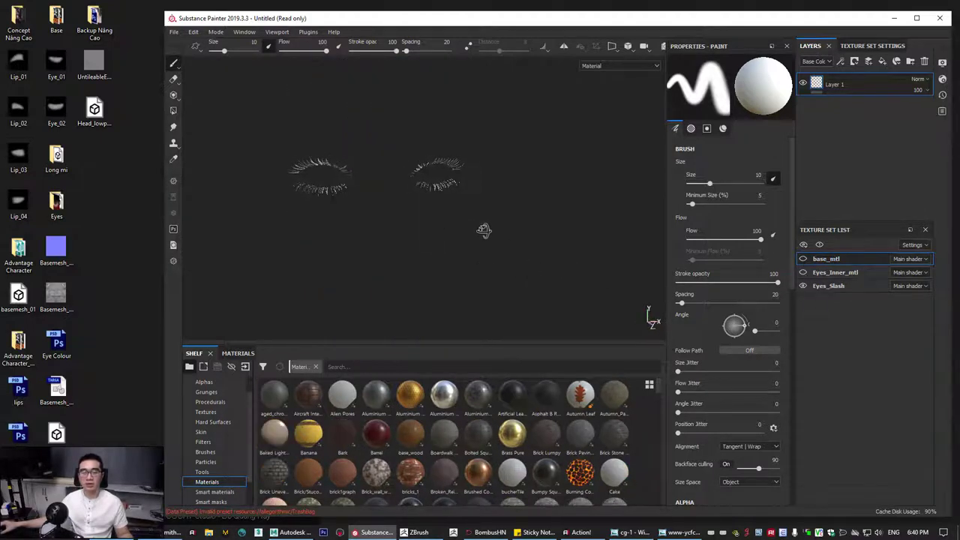
{"action": "left_click", "coordinate": [803, 286]}
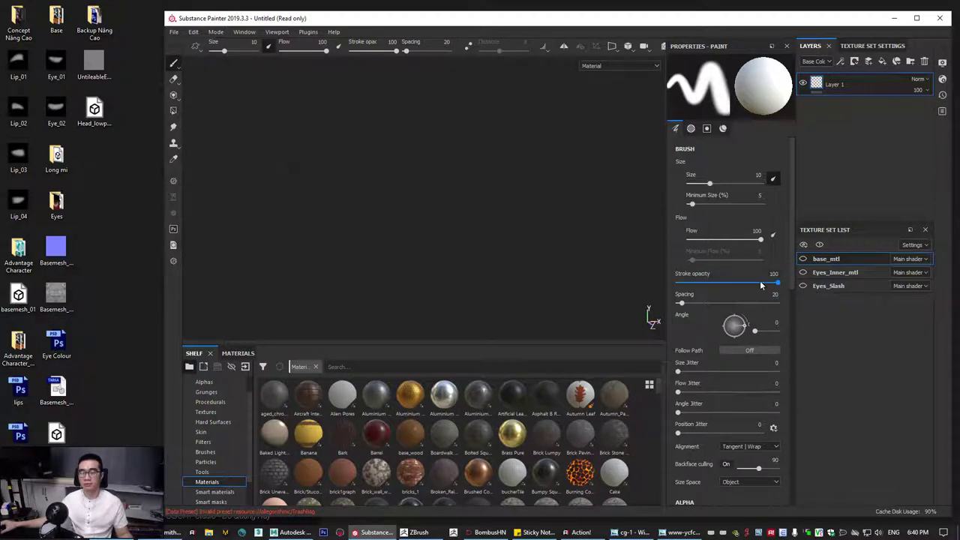
Show only the base_mtl texture set and inspect the head from the front and side.
{"action": "left_click", "coordinate": [803, 258]}
{"action": "middle_click_drag", "start_coordinate": [501, 201], "coordinate": [515, 263], "text": "alt"}
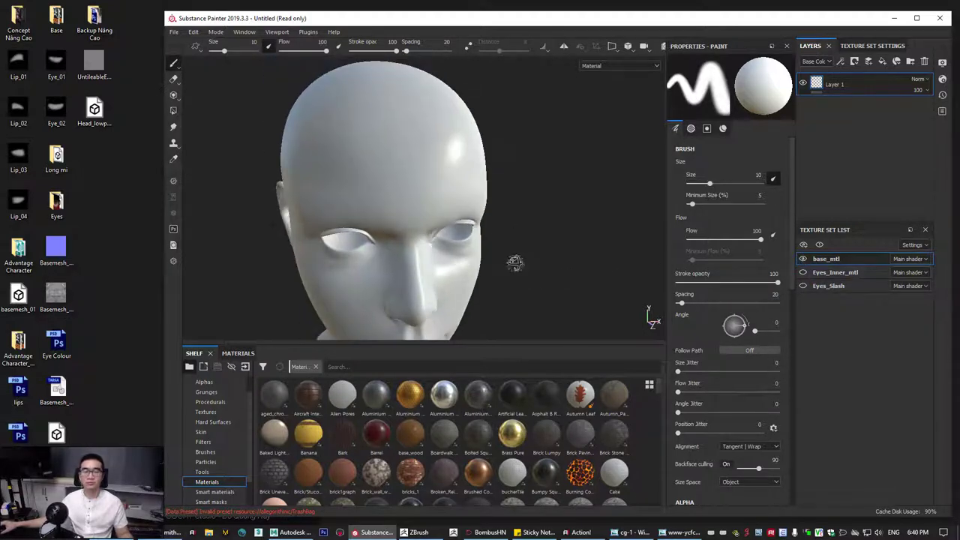
{"action": "left_click_drag", "start_coordinate": [515, 264], "coordinate": [469, 232], "text": "alt"}
{"action": "middle_click_drag", "start_coordinate": [470, 231], "coordinate": [478, 256], "text": "alt"}
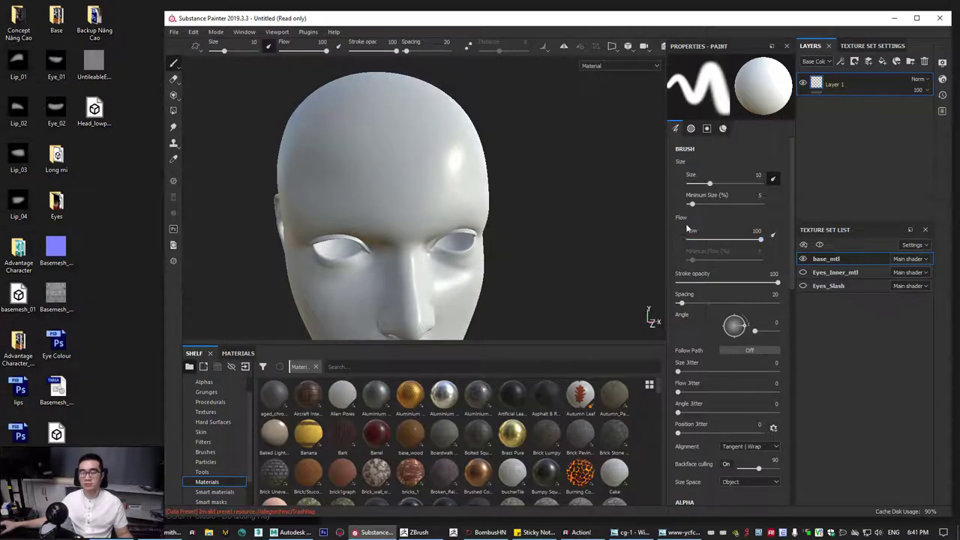
{"action": "middle_click_drag", "start_coordinate": [480, 244], "coordinate": [472, 185], "text": "alt"}
{"action": "left_click_drag", "start_coordinate": [516, 207], "coordinate": [437, 196], "text": "alt"}
{"action": "middle_click_drag", "start_coordinate": [436, 196], "coordinate": [425, 167], "text": "alt"}
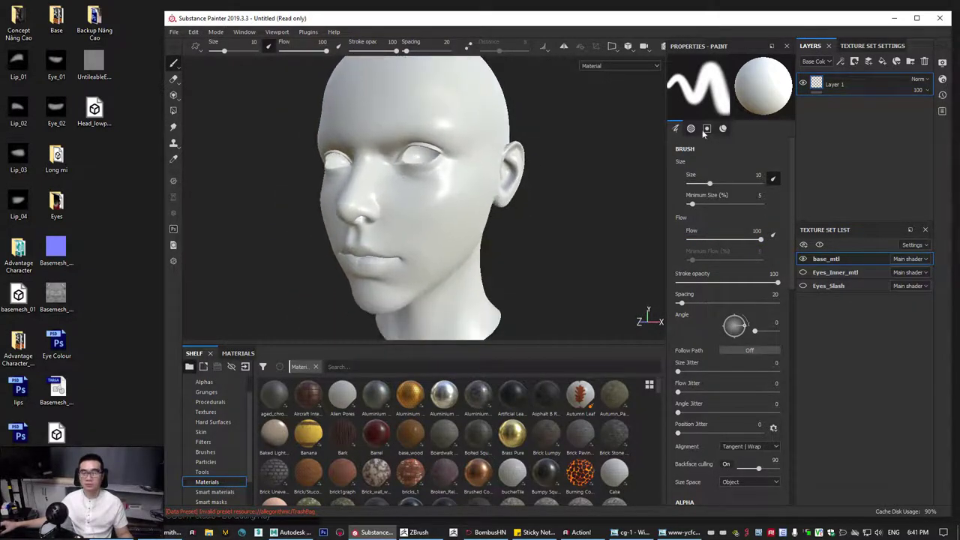
{"action": "left_click_drag", "start_coordinate": [645, 157], "coordinate": [514, 217], "text": "alt"}
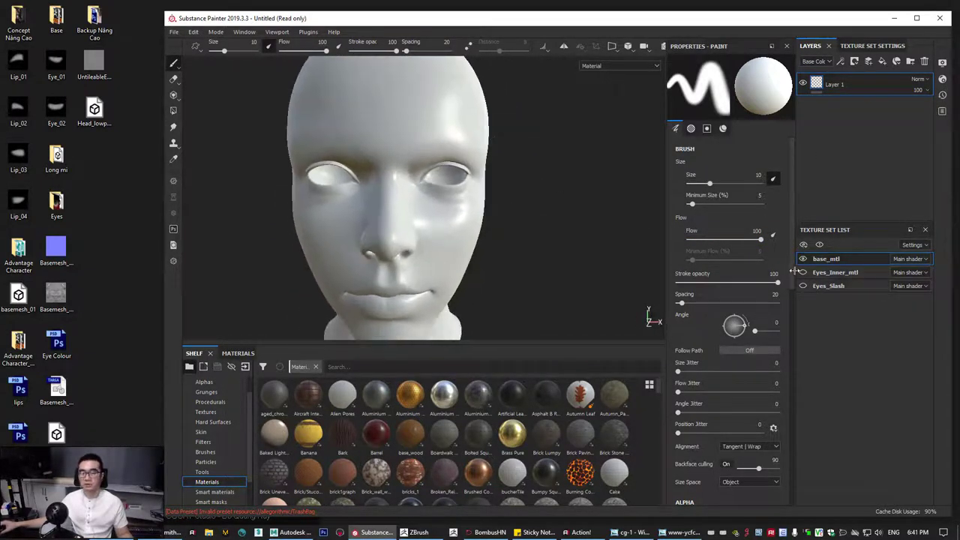
Make the Eyes_Inner_mtl and Eyes_Slash texture sets visible again alongside the head.
{"action": "left_click", "coordinate": [803, 285]}
{"action": "scroll", "coordinate": [538, 275], "scroll_direction": "up", "scroll_amount": 1}
{"action": "middle_click_drag", "start_coordinate": [487, 222], "coordinate": [516, 246], "text": "alt"}
{"action": "scroll", "coordinate": [491, 236], "scroll_direction": "up", "scroll_amount": 2}
{"action": "right_click_drag", "start_coordinate": [516, 246], "coordinate": [532, 257], "text": "alt"}
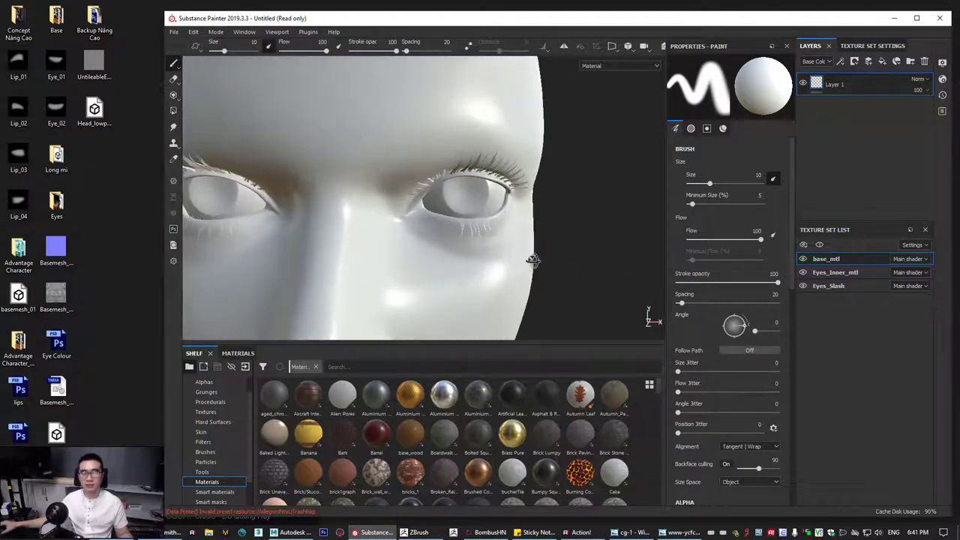
Add a fill layer to the Eyes_Slash texture set, keep only its color channel, and set the base color to black.
{"action": "left_click", "coordinate": [835, 289]}
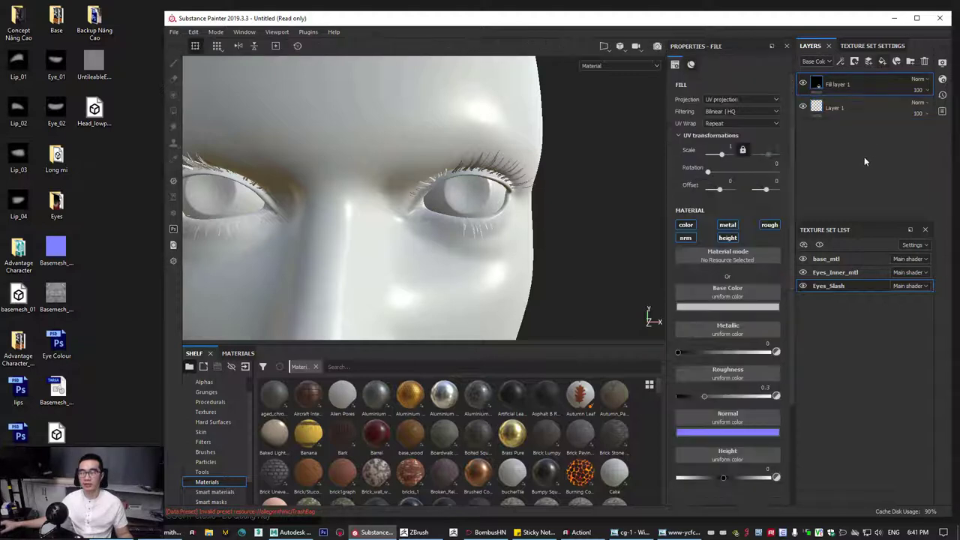
{"action": "left_click", "coordinate": [725, 240]}
{"action": "left_click", "coordinate": [691, 238]}
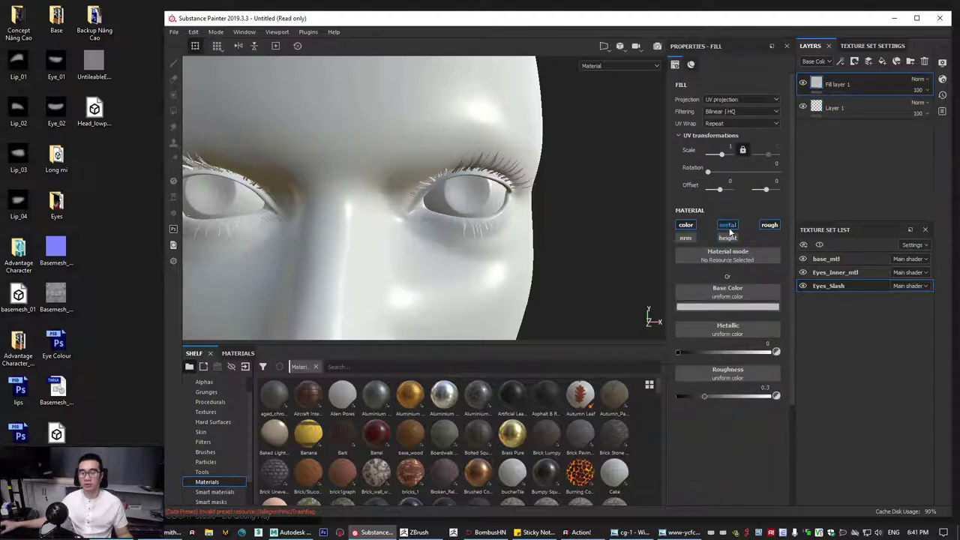
{"action": "left_click", "coordinate": [769, 225]}
{"action": "left_click", "coordinate": [728, 225]}
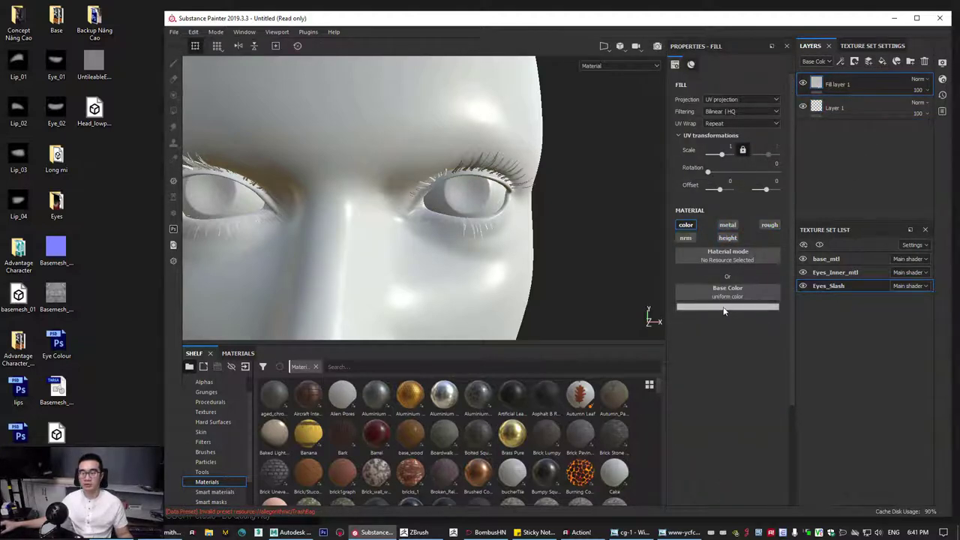
{"action": "left_click", "coordinate": [728, 306]}
{"action": "left_click_drag", "start_coordinate": [730, 409], "coordinate": [721, 423]}
{"action": "mouse_move", "coordinate": [535, 270]}
{"action": "left_mouse_down", "text": "alt"}
{"action": "mouse_move", "coordinate": [461, 235]}
{"action": "mouse_move", "coordinate": [542, 255]}
{"action": "left_mouse_up", "text": "alt"}
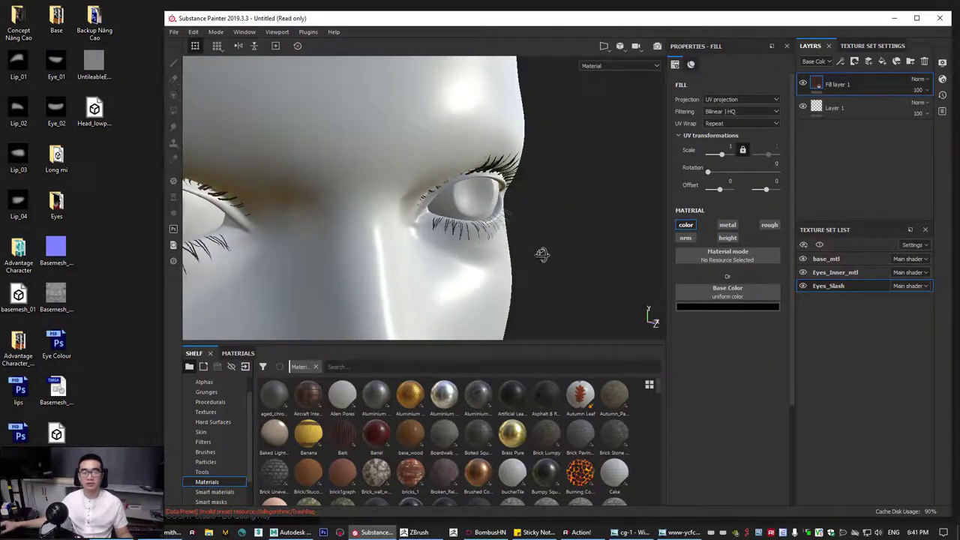
Select the Eyes_Inner_mtl texture set and open the desktop's Eyes folder, placing its window clear of the shelf.
{"action": "left_click", "coordinate": [825, 272]}
{"action": "left_click_drag", "start_coordinate": [605, 247], "coordinate": [567, 231], "text": "alt"}
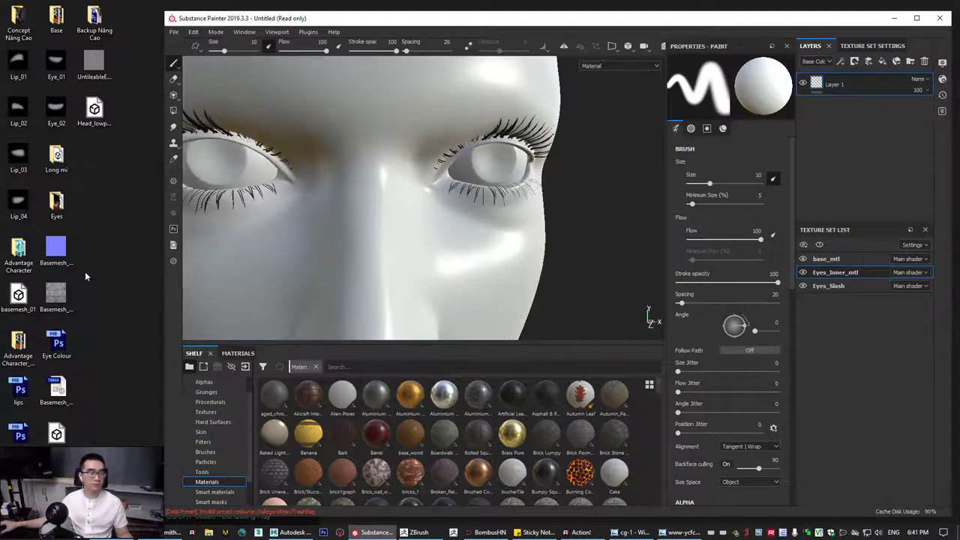
{"action": "double_click", "coordinate": [57, 205]}
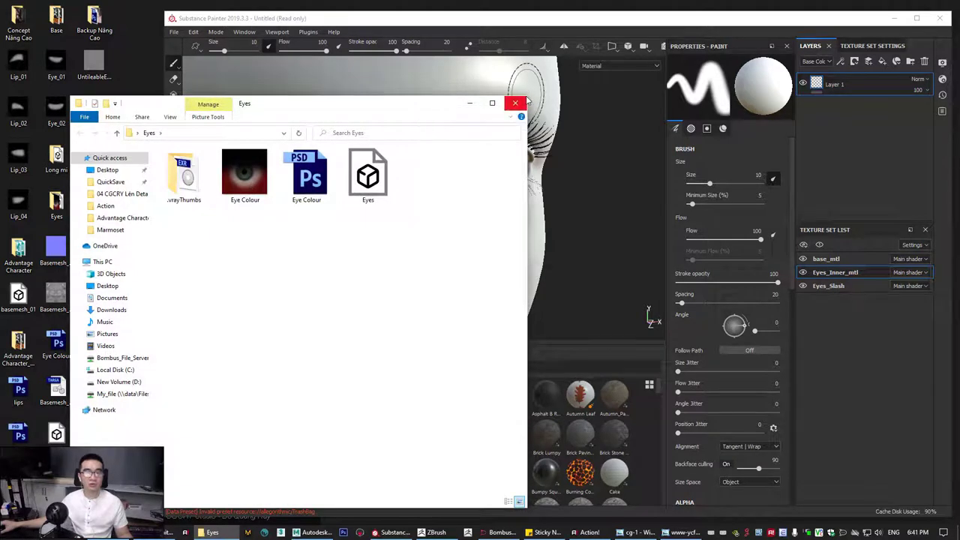
{"action": "left_click_drag", "start_coordinate": [526, 97], "coordinate": [376, 201]}
{"action": "left_click_drag", "start_coordinate": [267, 206], "coordinate": [182, 152]}
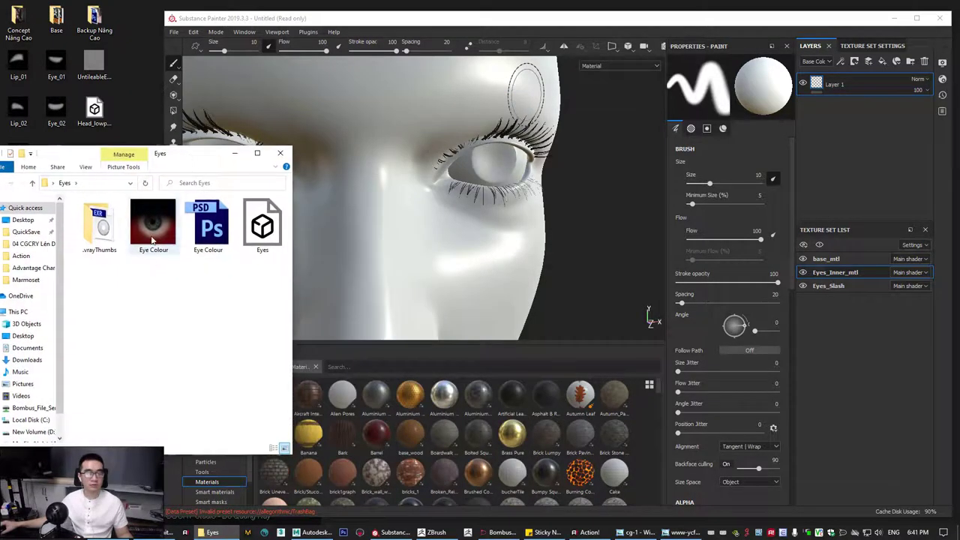
Import Eye Colour.jpg as a texture into the current untitled project and close the Eyes folder.
{"action": "left_click_drag", "start_coordinate": [153, 240], "coordinate": [504, 435]}
{"action": "left_click", "coordinate": [684, 167]}
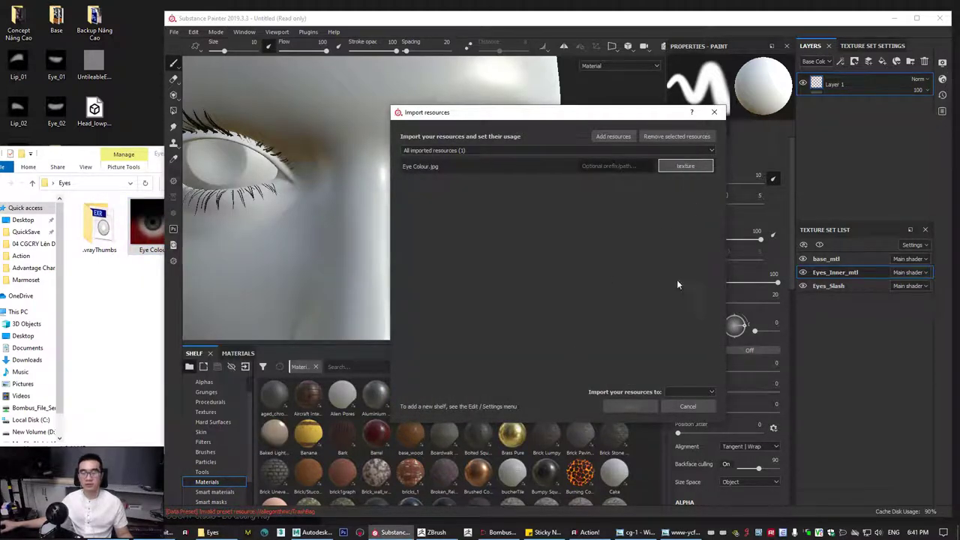
{"action": "left_click", "coordinate": [682, 392]}
{"action": "left_click", "coordinate": [683, 411]}
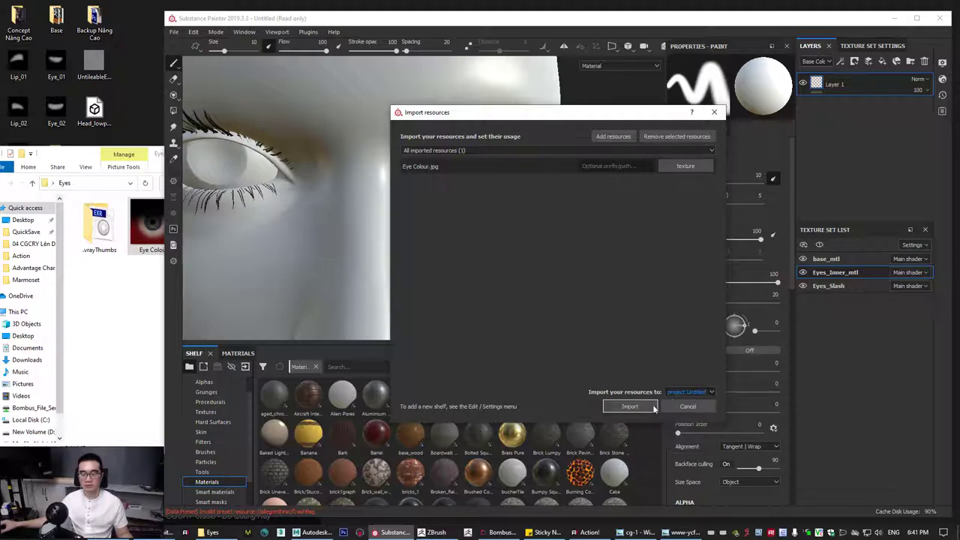
{"action": "left_click", "coordinate": [633, 406]}
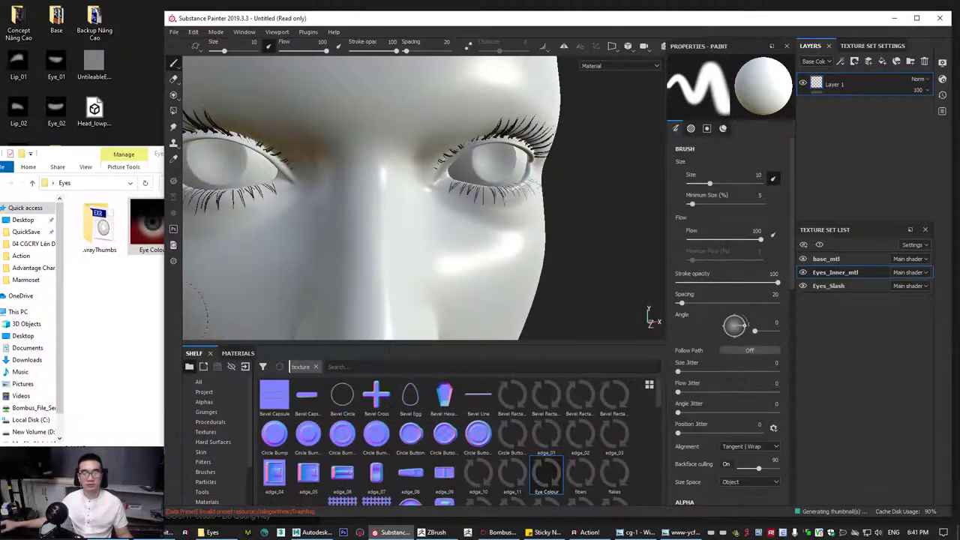
{"action": "left_click", "coordinate": [112, 305]}
{"action": "left_click", "coordinate": [280, 153]}
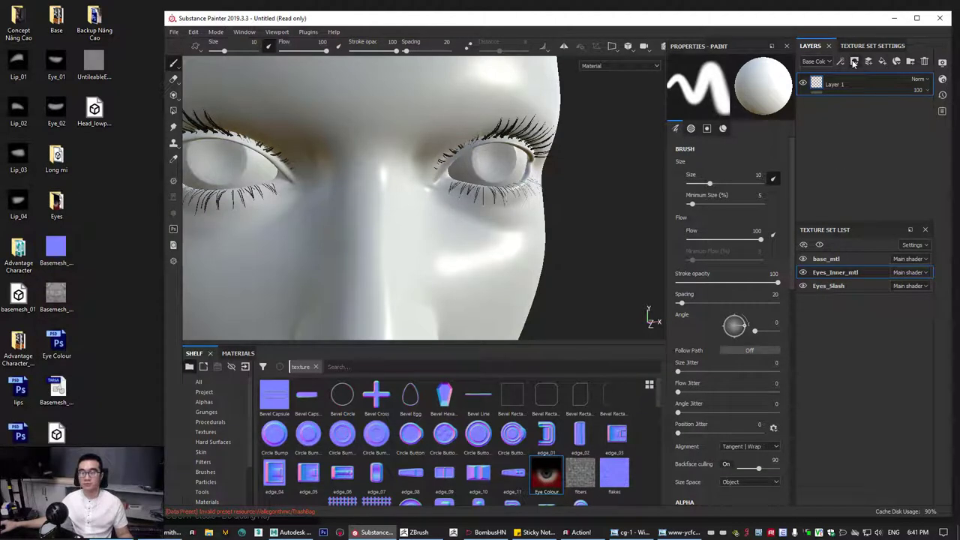
Add a fill layer to Eyes_Inner_mtl with only the color channel enabled and assign the Eye Colour texture as base color.
{"action": "left_click_drag", "start_coordinate": [606, 238], "coordinate": [575, 245], "text": "alt"}
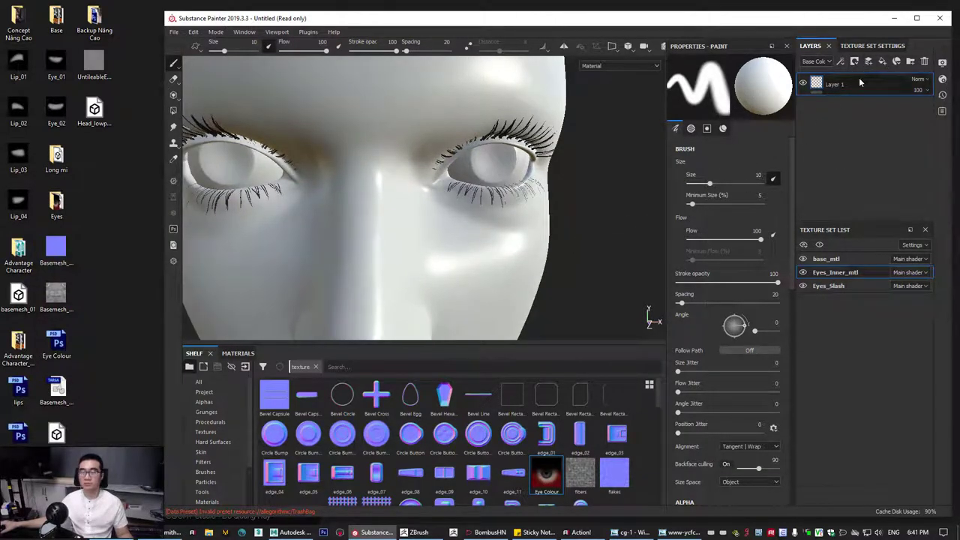
{"action": "left_click", "coordinate": [881, 62]}
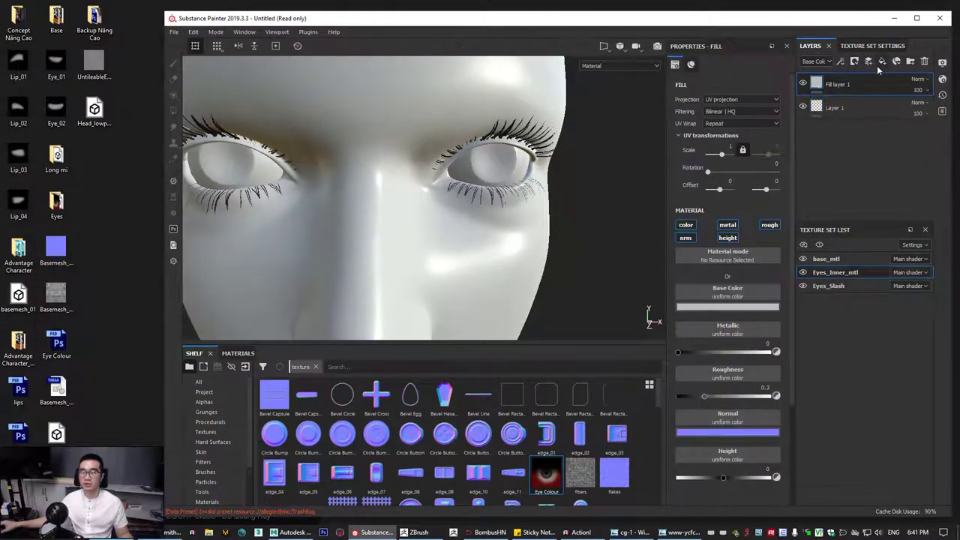
{"action": "left_click", "coordinate": [685, 238]}
{"action": "left_click", "coordinate": [728, 225]}
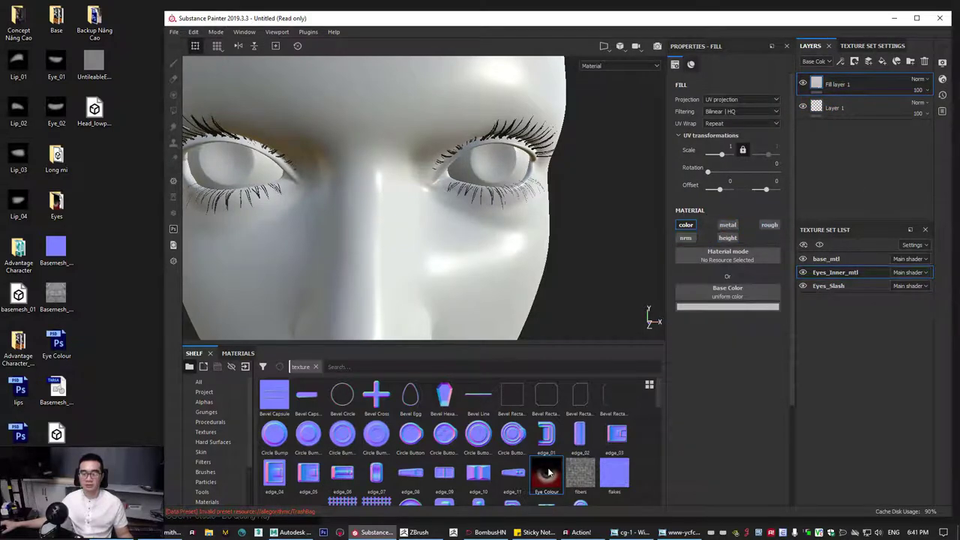
{"action": "left_click_drag", "start_coordinate": [549, 474], "coordinate": [709, 295]}
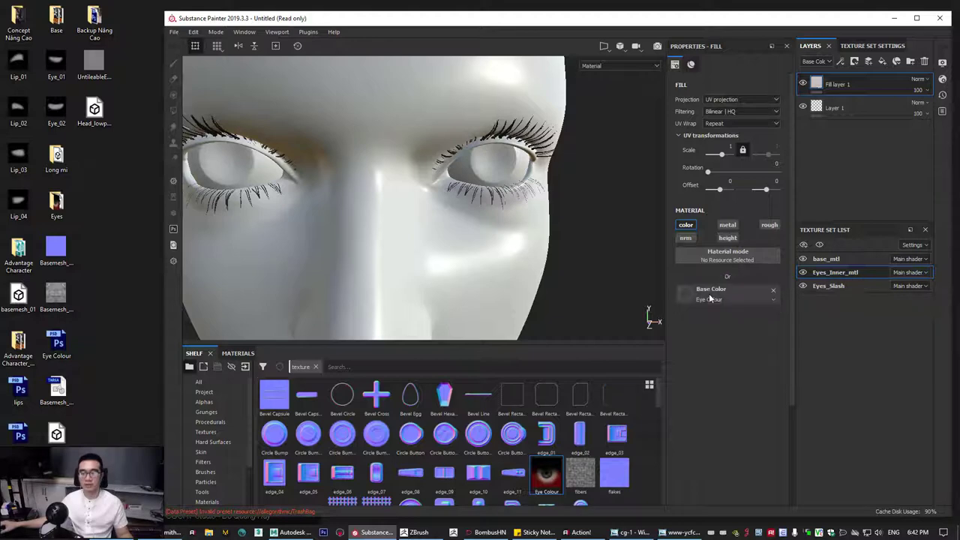
Enable the roughness channel on the Eyes_Inner_mtl fill layer and lower its roughness to about 0.058.
{"action": "left_click_drag", "start_coordinate": [568, 251], "coordinate": [522, 246], "text": "alt"}
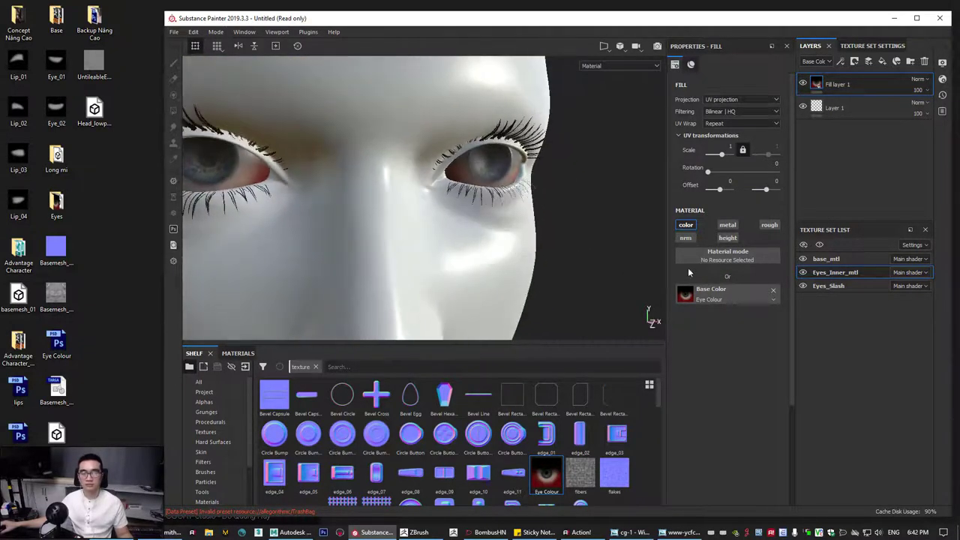
{"action": "left_click", "coordinate": [769, 225]}
{"action": "left_click_drag", "start_coordinate": [699, 341], "coordinate": [684, 342]}
Examine the textured eyes' gloss and colour on the head from several angles and distances.
{"action": "left_click_drag", "start_coordinate": [466, 249], "coordinate": [485, 267], "text": "alt"}
{"action": "right_click_drag", "start_coordinate": [485, 268], "coordinate": [495, 261], "text": "alt"}
{"action": "left_click_drag", "start_coordinate": [495, 261], "coordinate": [476, 266], "text": "alt"}
{"action": "right_click_drag", "start_coordinate": [476, 266], "coordinate": [426, 234], "text": "alt"}
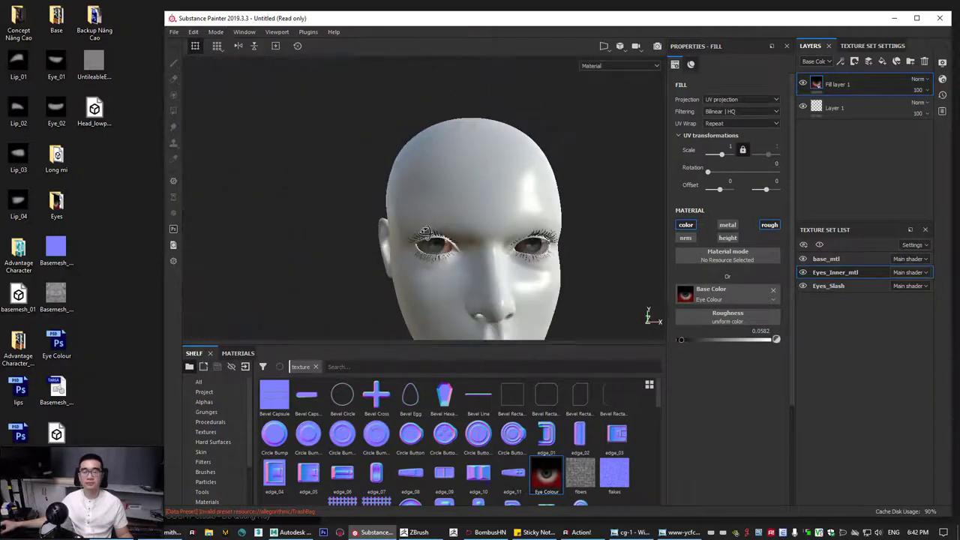
{"action": "middle_click_drag", "start_coordinate": [480, 291], "coordinate": [409, 231], "text": "alt"}
{"action": "left_click_drag", "start_coordinate": [408, 231], "coordinate": [343, 245], "text": "alt"}
{"action": "right_click_drag", "start_coordinate": [378, 220], "coordinate": [471, 263], "text": "alt"}
{"action": "mouse_move", "coordinate": [471, 263]}
{"action": "left_mouse_down", "text": "alt"}
{"action": "mouse_move", "coordinate": [454, 249]}
{"action": "mouse_move", "coordinate": [467, 260]}
{"action": "left_mouse_up", "text": "alt"}
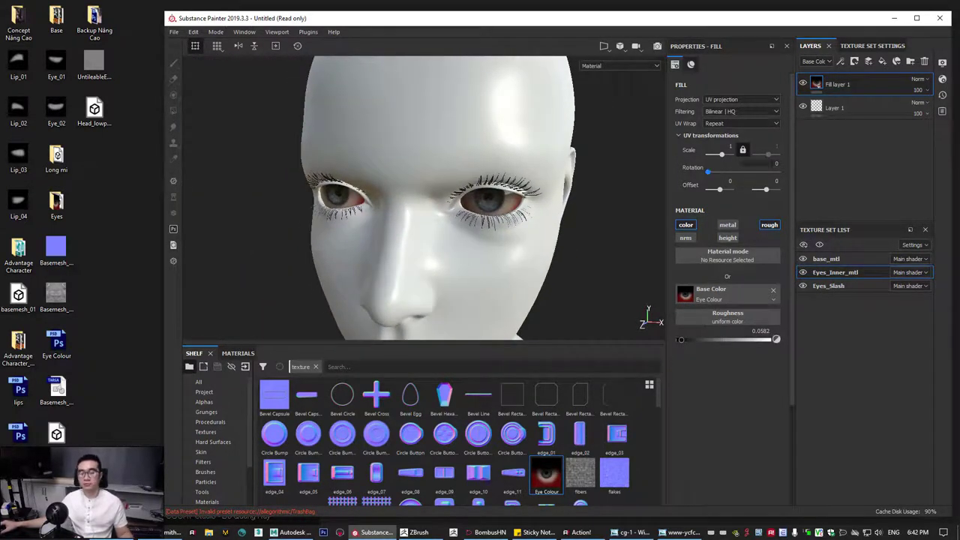
Select the base_mtl texture set, show its texture set settings and enlarge that area to reveal all mesh map slots.
{"action": "left_click", "coordinate": [835, 260]}
{"action": "mouse_move", "coordinate": [532, 258]}
{"action": "left_mouse_down", "text": "alt"}
{"action": "mouse_move", "coordinate": [487, 249]}
{"action": "mouse_move", "coordinate": [525, 225]}
{"action": "mouse_move", "coordinate": [503, 253]}
{"action": "mouse_move", "coordinate": [548, 179]}
{"action": "mouse_move", "coordinate": [527, 208]}
{"action": "mouse_move", "coordinate": [550, 223]}
{"action": "mouse_move", "coordinate": [502, 214]}
{"action": "mouse_move", "coordinate": [518, 223]}
{"action": "left_mouse_up", "text": "alt"}
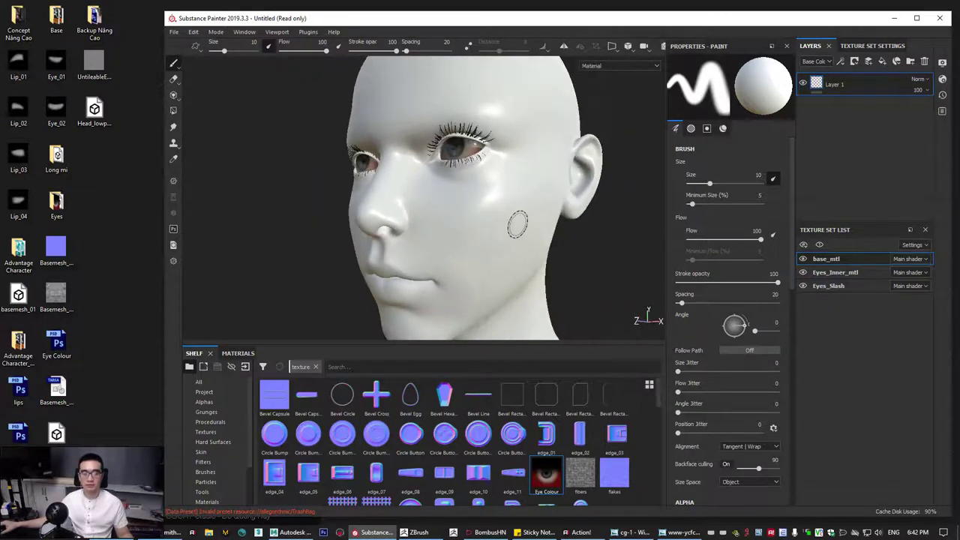
{"action": "right_click_drag", "start_coordinate": [517, 224], "coordinate": [468, 251], "text": "alt"}
{"action": "left_click_drag", "start_coordinate": [468, 252], "coordinate": [456, 245], "text": "alt"}
{"action": "right_click_drag", "start_coordinate": [425, 201], "coordinate": [518, 273], "text": "alt"}
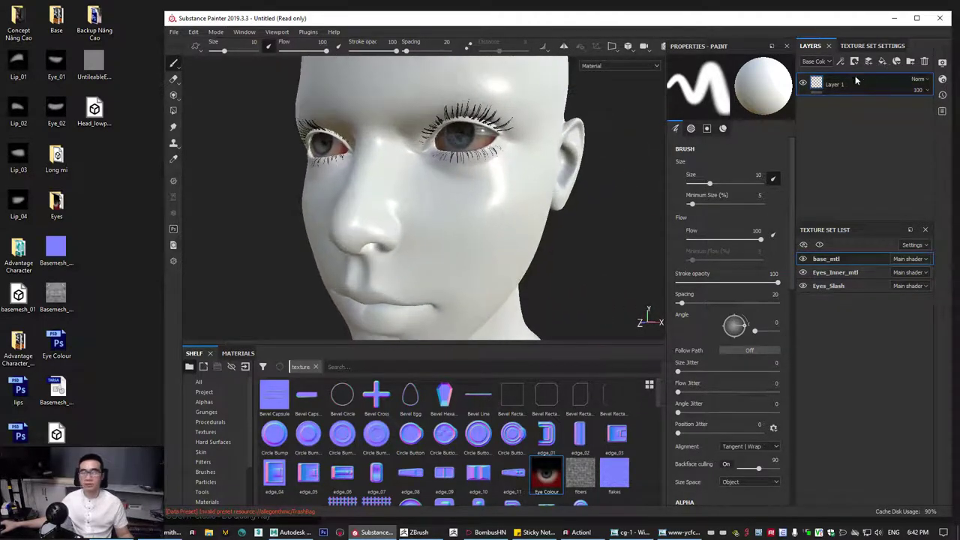
{"action": "left_click", "coordinate": [873, 46]}
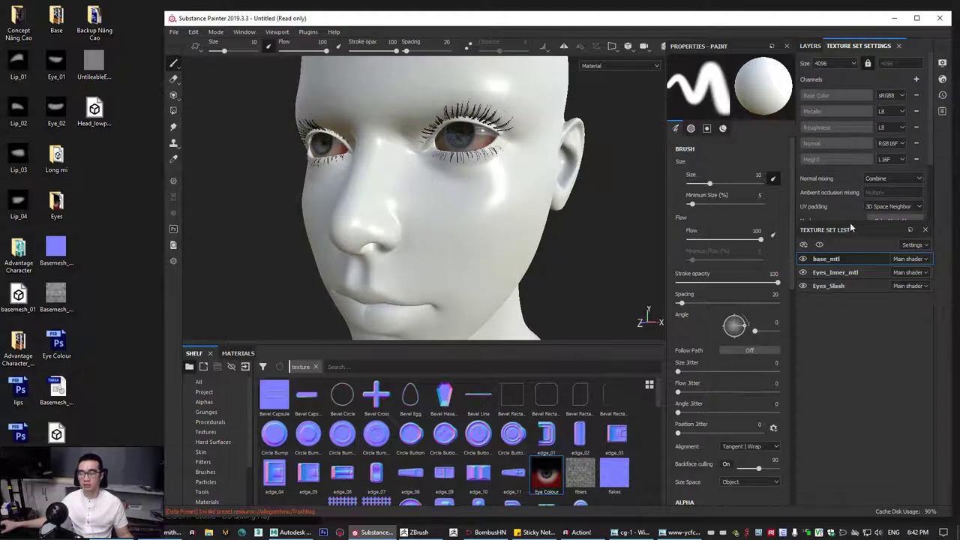
{"action": "left_click_drag", "start_coordinate": [850, 220], "coordinate": [840, 359]}
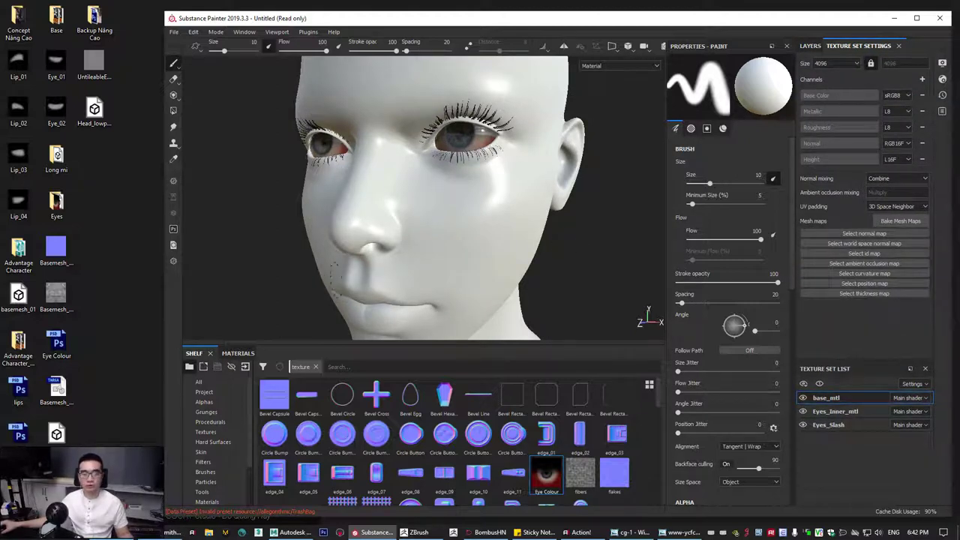
Import Basemesh_NM.png from the desktop as a texture into the current untitled project.
{"action": "left_click", "coordinate": [55, 251]}
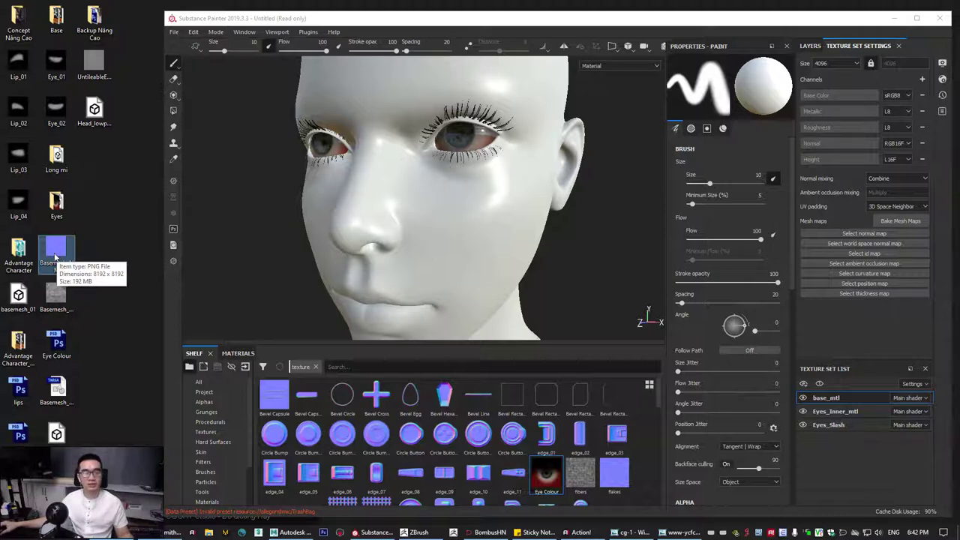
{"action": "left_click_drag", "start_coordinate": [58, 258], "coordinate": [375, 420]}
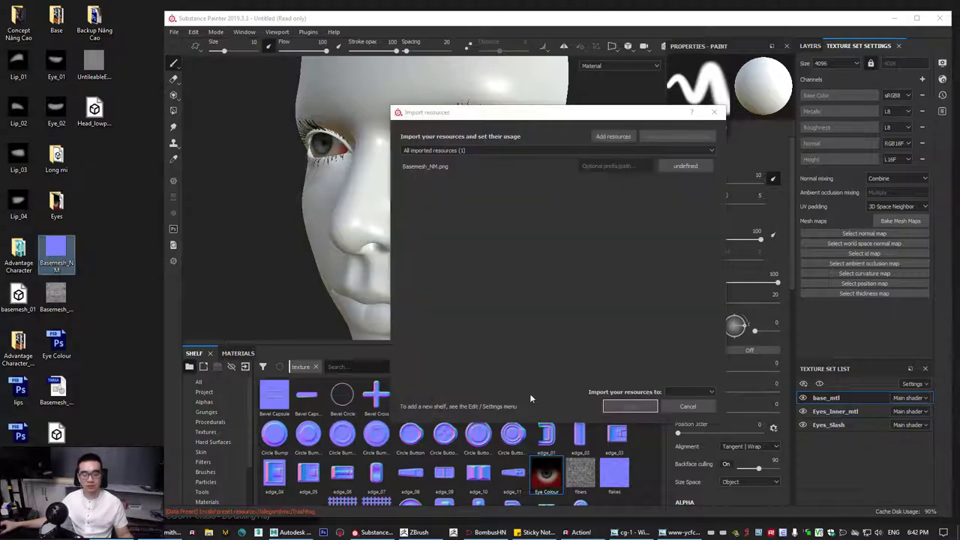
{"action": "left_click", "coordinate": [682, 171]}
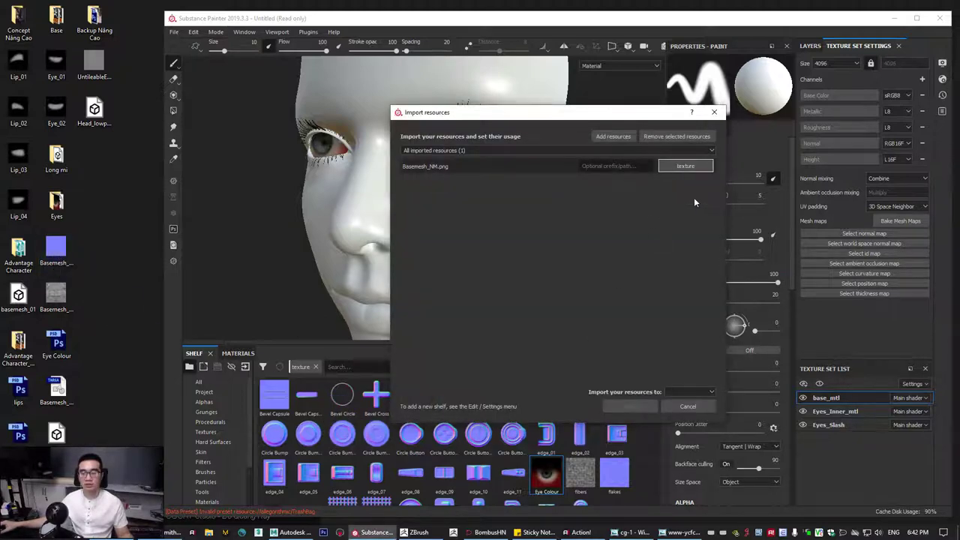
{"action": "left_click", "coordinate": [673, 390]}
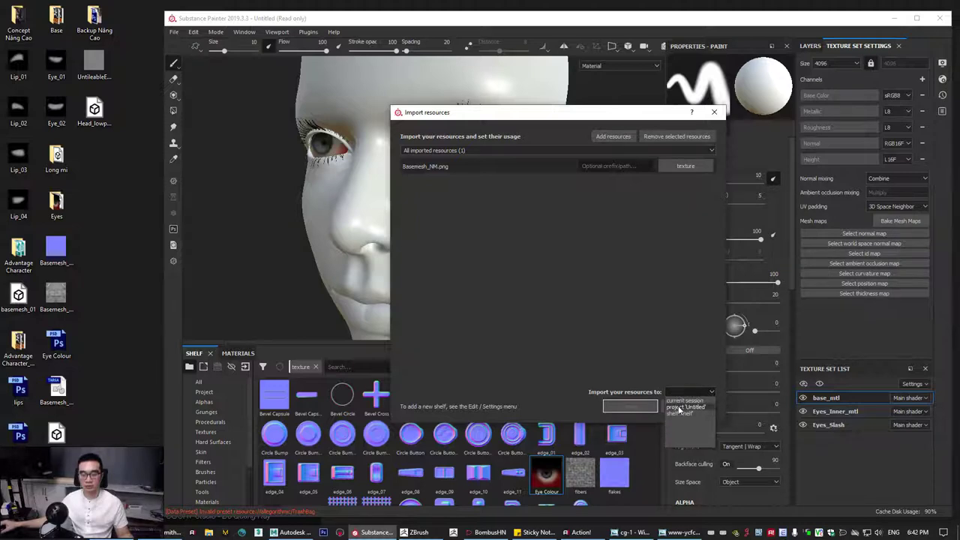
{"action": "left_click", "coordinate": [680, 408]}
{"action": "left_click", "coordinate": [630, 406]}
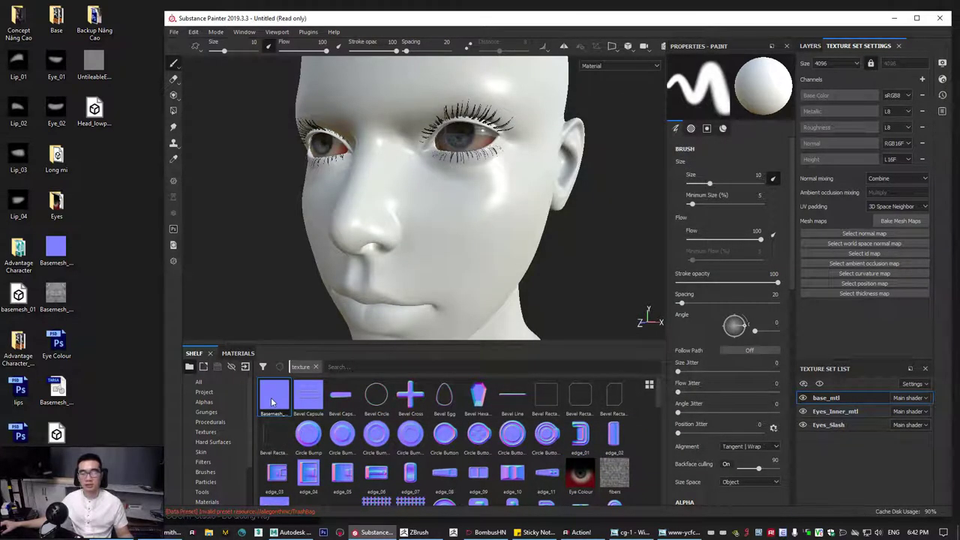
Filter the shelf to project resources and assign Basemesh_NM as base_mtl's normal mesh map.
{"action": "mouse_move", "coordinate": [271, 403]}
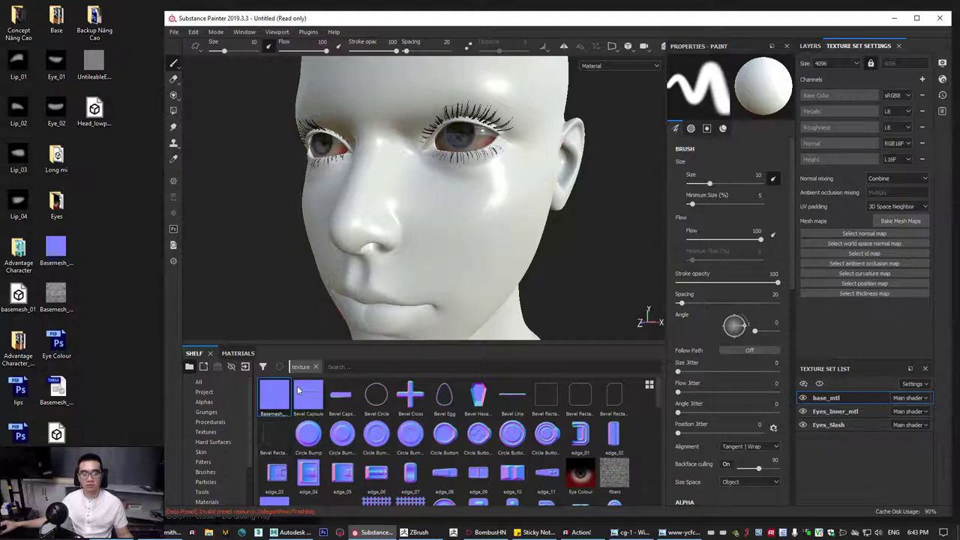
{"action": "mouse_move", "coordinate": [284, 384]}
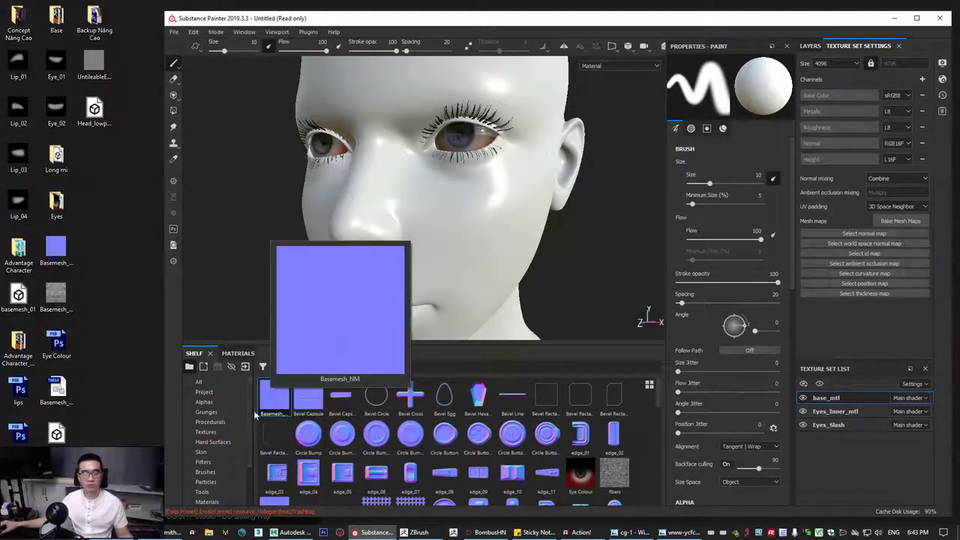
{"action": "left_click", "coordinate": [216, 392]}
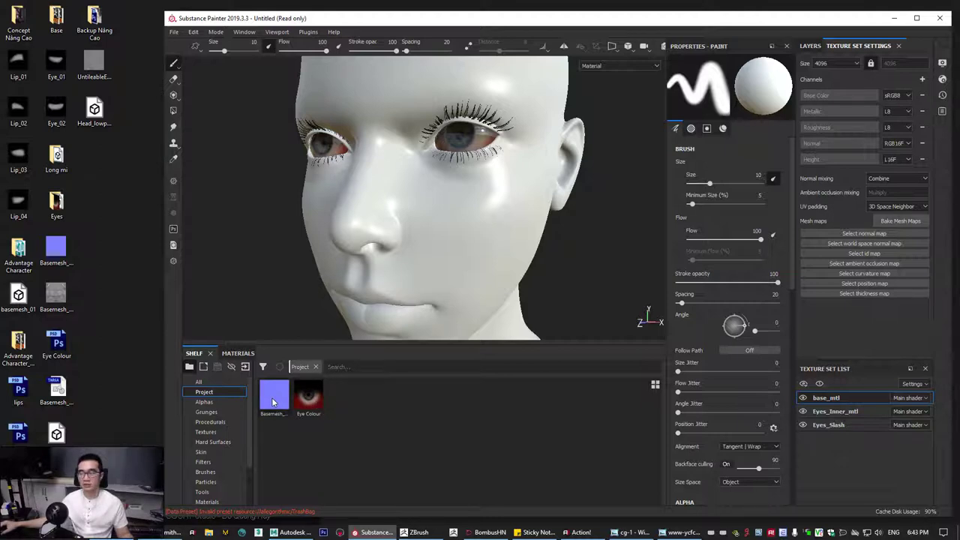
{"action": "left_click_drag", "start_coordinate": [273, 403], "coordinate": [850, 235]}
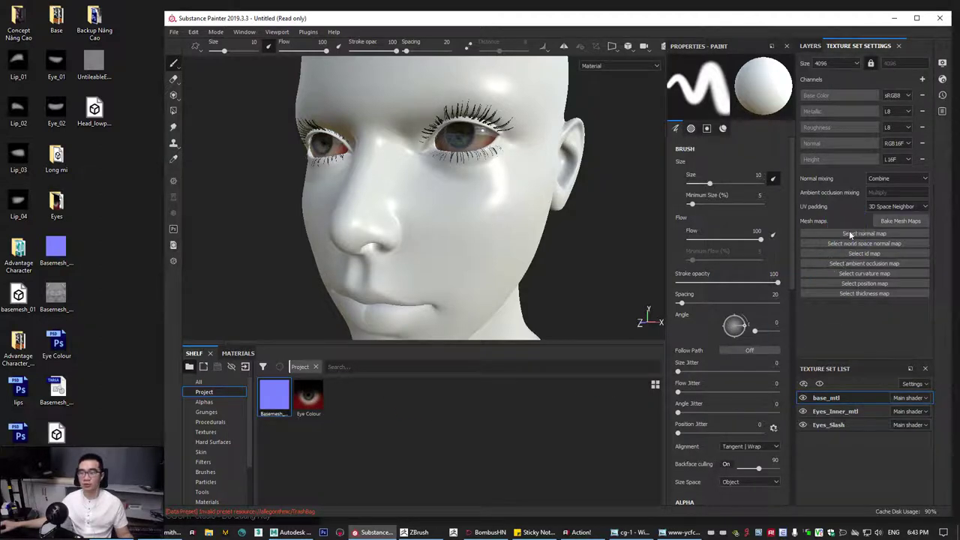
Examine the normal map's skin detail on the cheeks, nose, lips and eye areas from several angles and distances.
{"action": "mouse_move", "coordinate": [494, 251]}
{"action": "left_mouse_down", "text": "alt"}
{"action": "mouse_move", "coordinate": [531, 232]}
{"action": "mouse_move", "coordinate": [490, 264]}
{"action": "left_mouse_up", "text": "alt"}
{"action": "right_click_drag", "start_coordinate": [491, 263], "coordinate": [467, 267], "text": "alt"}
{"action": "left_click_drag", "start_coordinate": [467, 266], "coordinate": [437, 242], "text": "alt"}
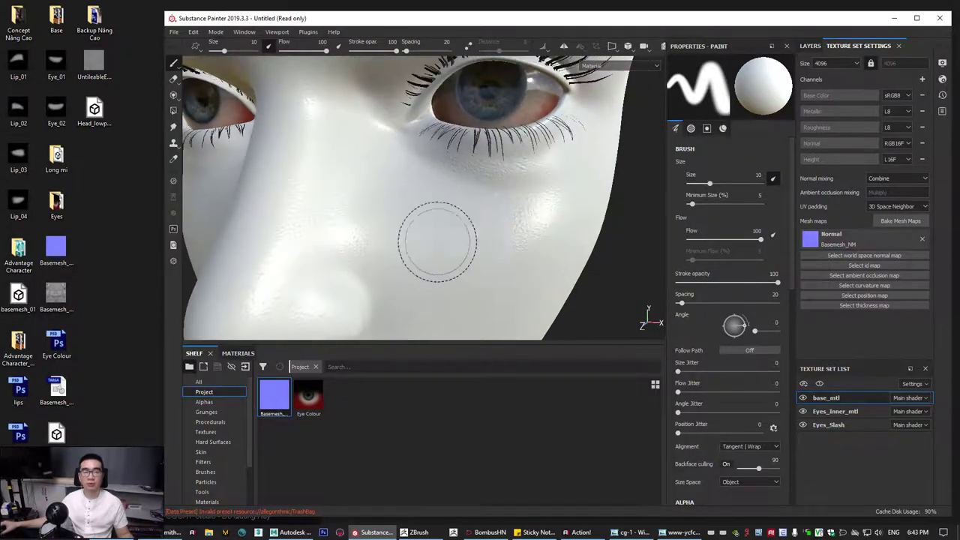
{"action": "middle_click_drag", "start_coordinate": [437, 242], "coordinate": [488, 150], "text": "alt"}
{"action": "right_click_drag", "start_coordinate": [499, 173], "coordinate": [450, 187], "text": "alt"}
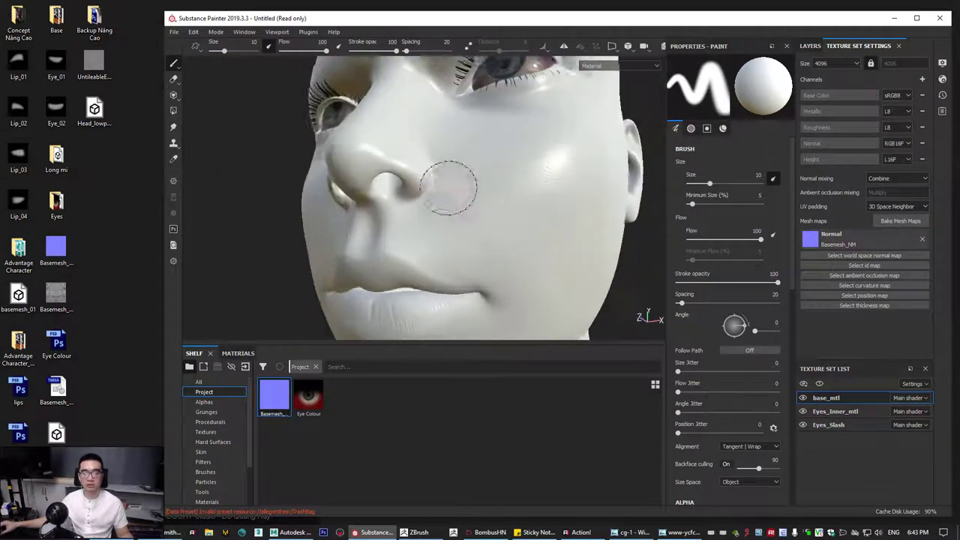
{"action": "middle_click_drag", "start_coordinate": [450, 187], "coordinate": [483, 142], "text": "alt"}
{"action": "right_click_drag", "start_coordinate": [483, 158], "coordinate": [525, 208], "text": "alt"}
{"action": "left_click_drag", "start_coordinate": [525, 207], "coordinate": [540, 225], "text": "alt"}
{"action": "scroll", "coordinate": [540, 225], "scroll_direction": "down", "scroll_amount": 5}
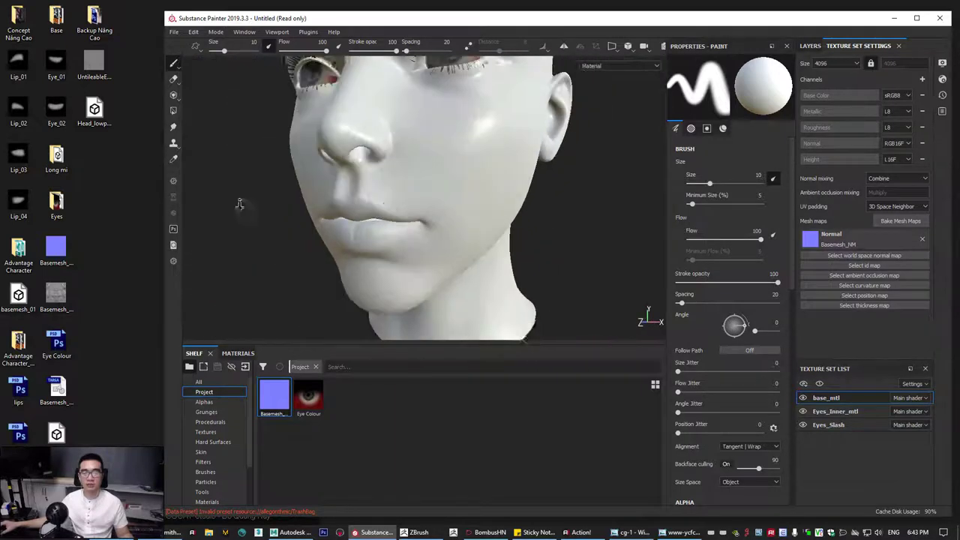
{"action": "left_click_drag", "start_coordinate": [241, 204], "coordinate": [481, 255], "text": "alt"}
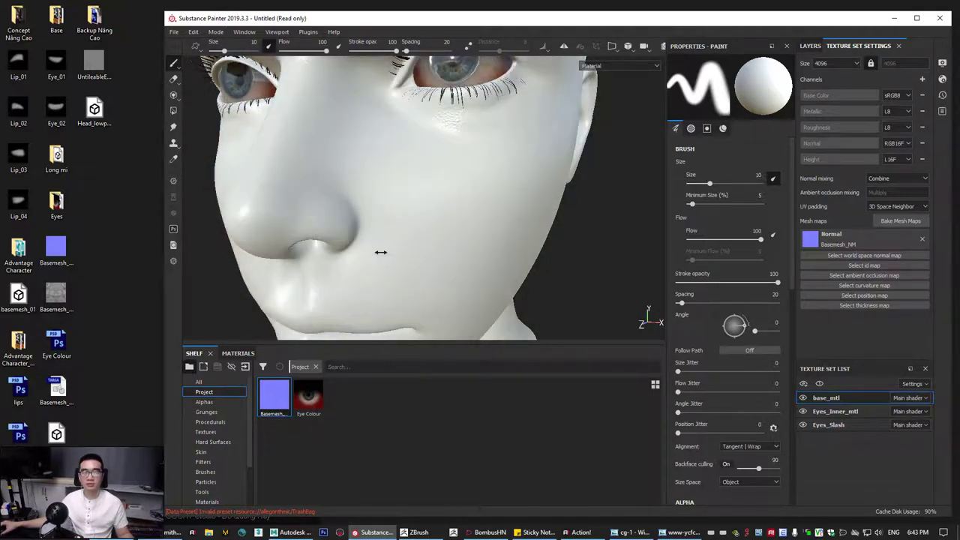
{"action": "mouse_move", "coordinate": [397, 252]}
{"action": "left_mouse_down", "text": "alt"}
{"action": "mouse_move", "coordinate": [397, 262]}
{"action": "mouse_move", "coordinate": [502, 258]}
{"action": "mouse_move", "coordinate": [386, 260]}
{"action": "mouse_move", "coordinate": [508, 248]}
{"action": "left_mouse_up", "text": "alt"}
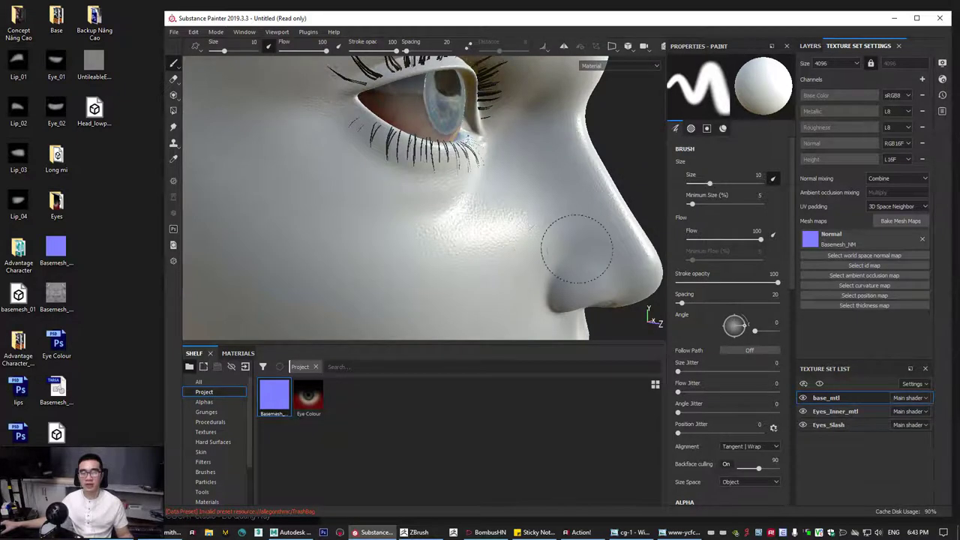
{"action": "left_click_drag", "start_coordinate": [577, 249], "coordinate": [458, 293], "text": "alt"}
{"action": "scroll", "coordinate": [547, 232], "scroll_direction": "down", "scroll_amount": 3}
{"action": "middle_click_drag", "start_coordinate": [546, 232], "coordinate": [421, 239], "text": "alt"}
{"action": "scroll", "coordinate": [420, 238], "scroll_direction": "down", "scroll_amount": 2}
{"action": "left_click_drag", "start_coordinate": [556, 240], "coordinate": [471, 243], "text": "alt"}
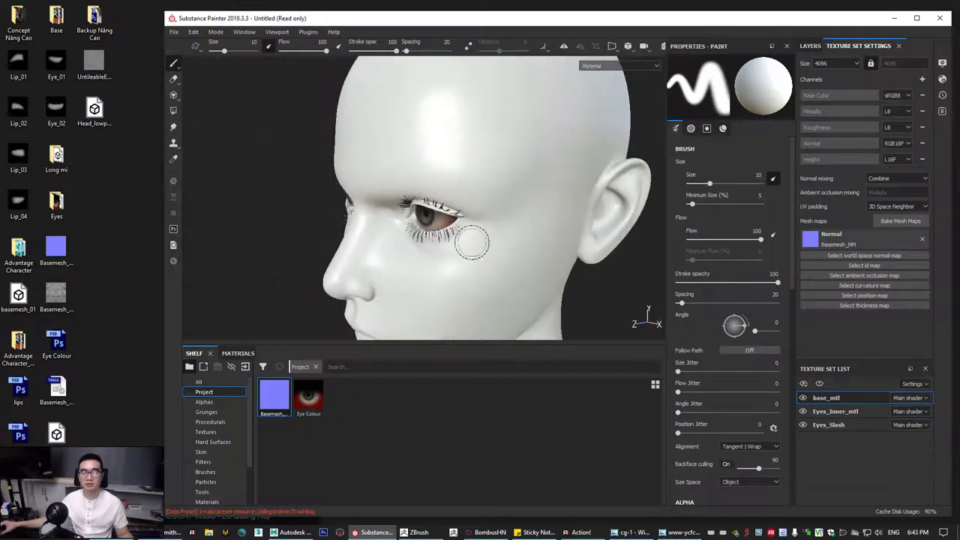
{"action": "middle_click_drag", "start_coordinate": [471, 242], "coordinate": [382, 221], "text": "alt"}
{"action": "scroll", "coordinate": [382, 220], "scroll_direction": "up", "scroll_amount": 4}
{"action": "left_click_drag", "start_coordinate": [385, 243], "coordinate": [454, 260], "text": "alt"}
{"action": "scroll", "coordinate": [450, 250], "scroll_direction": "down", "scroll_amount": 5}
{"action": "left_click_drag", "start_coordinate": [397, 225], "coordinate": [432, 225], "text": "alt"}
{"action": "right_click_drag", "start_coordinate": [495, 233], "coordinate": [345, 225], "text": "alt"}
{"action": "left_click_drag", "start_coordinate": [345, 225], "coordinate": [262, 233], "text": "alt"}
{"action": "right_click_drag", "start_coordinate": [451, 255], "coordinate": [552, 255], "text": "alt"}
{"action": "left_click_drag", "start_coordinate": [428, 247], "coordinate": [489, 232], "text": "alt"}
{"action": "middle_click_drag", "start_coordinate": [451, 180], "coordinate": [438, 251], "text": "alt"}
{"action": "right_click_drag", "start_coordinate": [437, 250], "coordinate": [458, 210], "text": "alt"}
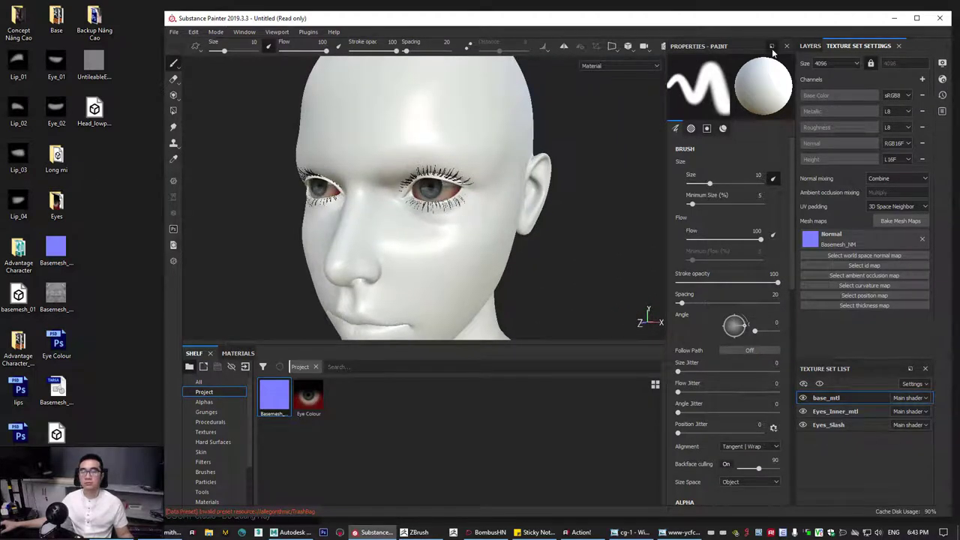
{"action": "left_click_drag", "start_coordinate": [480, 270], "coordinate": [495, 221], "text": "alt"}
{"action": "scroll", "coordinate": [461, 255], "scroll_direction": "up", "scroll_amount": 4}
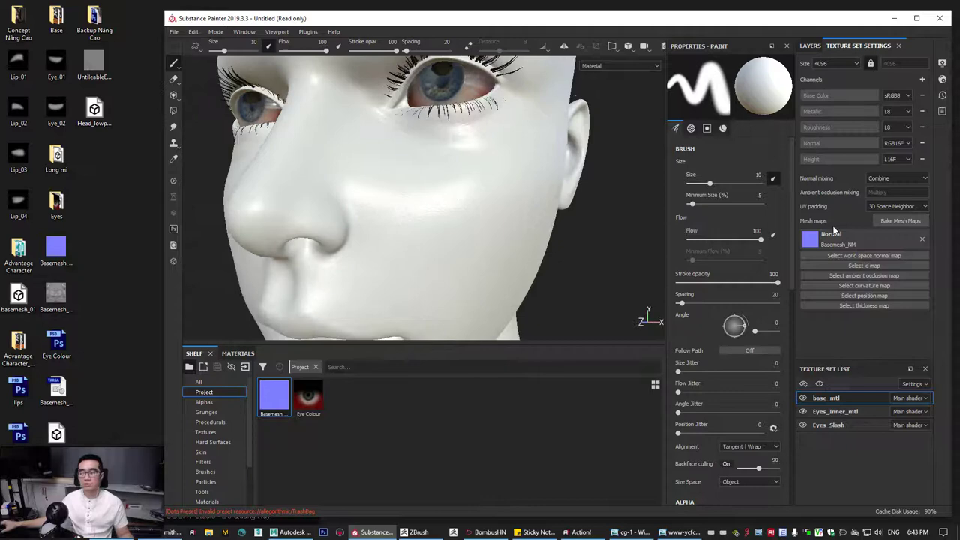
Start the mesh map bake setup for base_mtl with output size 8192, excluding the normal, ID and thickness maps.
{"action": "left_click", "coordinate": [904, 221]}
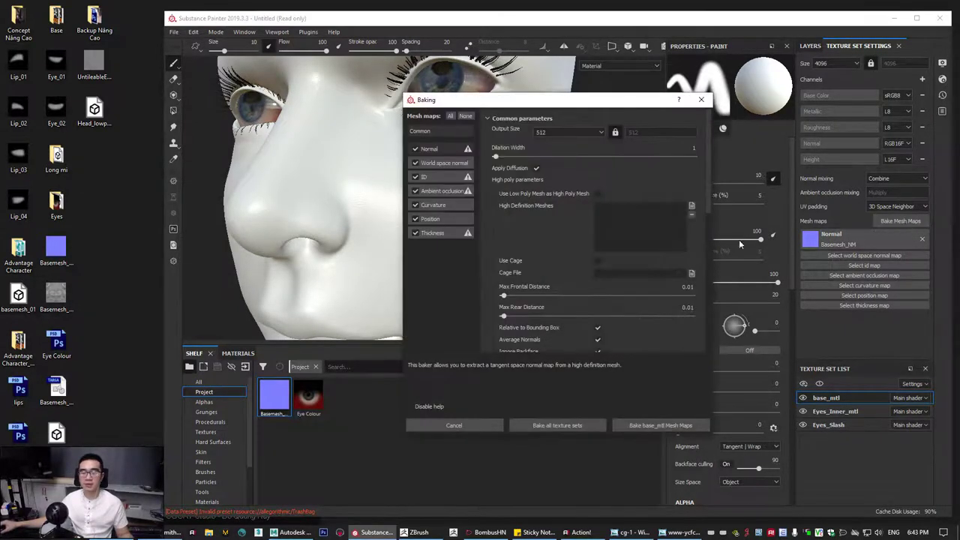
{"action": "left_click", "coordinate": [582, 133]}
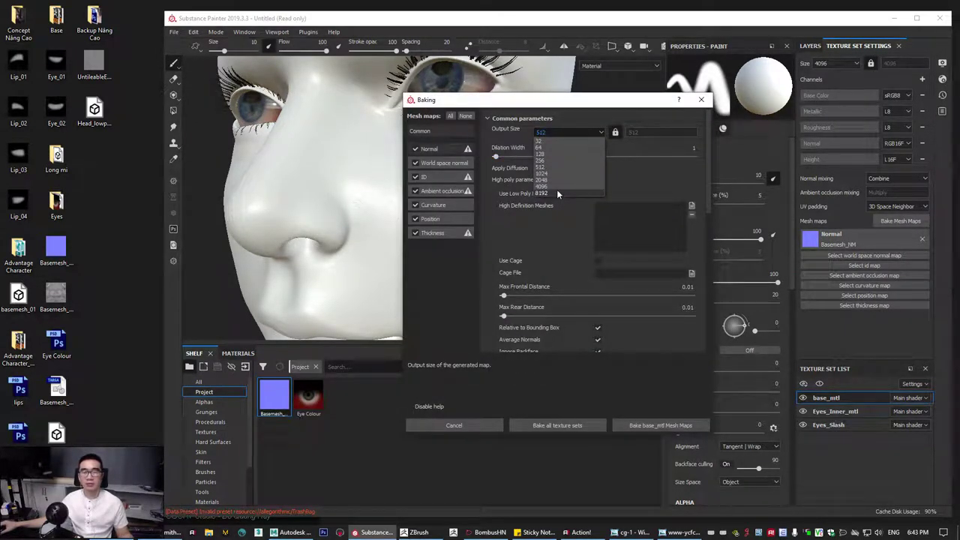
{"action": "left_click", "coordinate": [556, 192]}
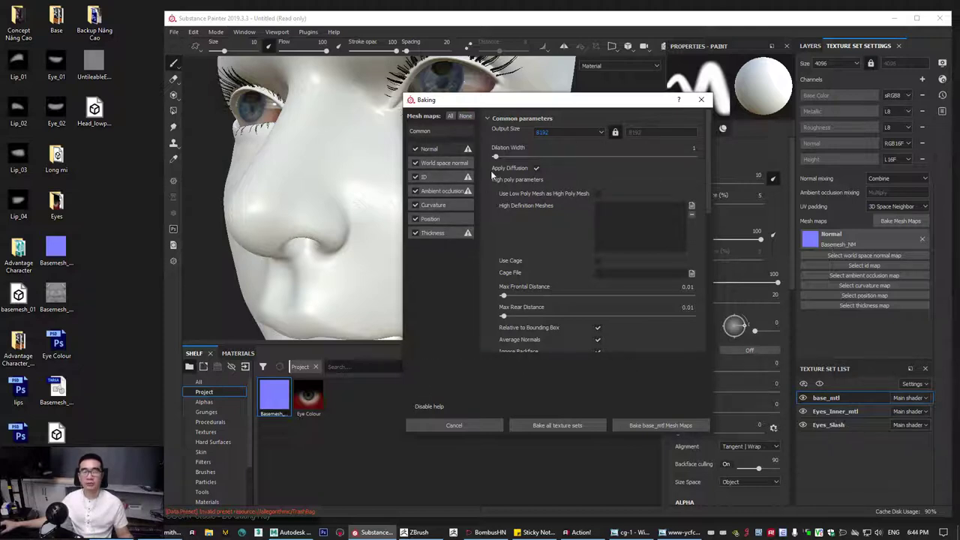
{"action": "left_click", "coordinate": [415, 177]}
{"action": "left_click", "coordinate": [596, 194]}
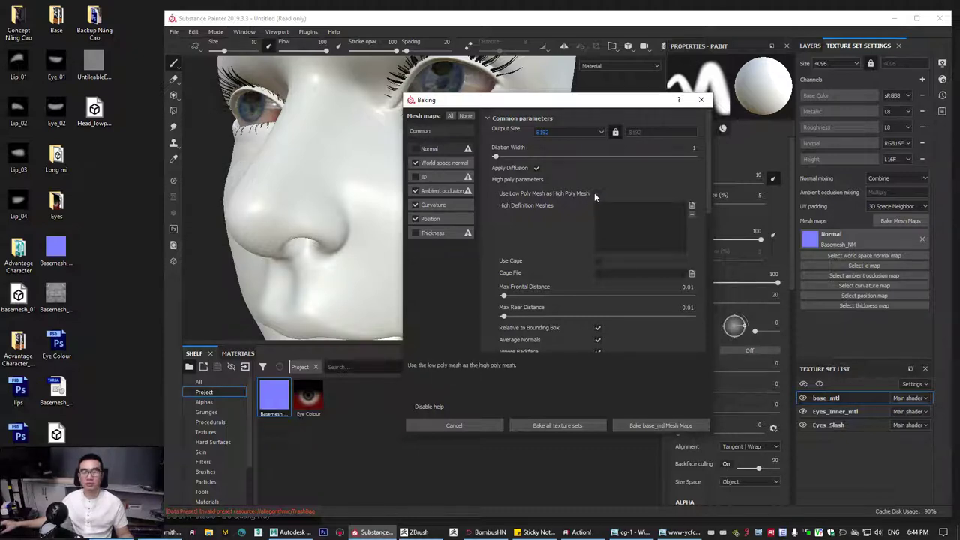
Set the bake's antialiasing to Subsampling 8x8.
{"action": "scroll", "coordinate": [555, 227], "scroll_direction": "down", "scroll_amount": 1}
{"action": "scroll", "coordinate": [555, 227], "scroll_direction": "down", "scroll_amount": 2}
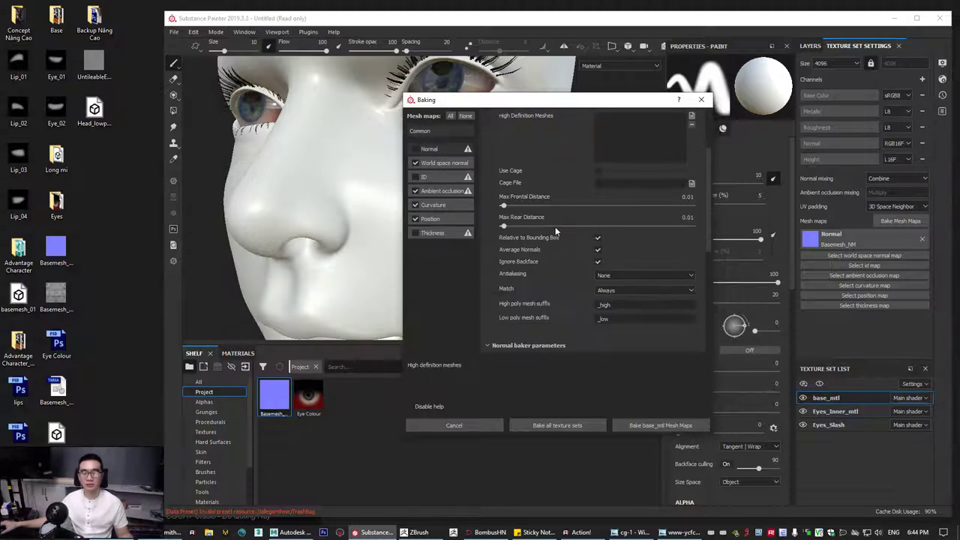
{"action": "left_click", "coordinate": [625, 276]}
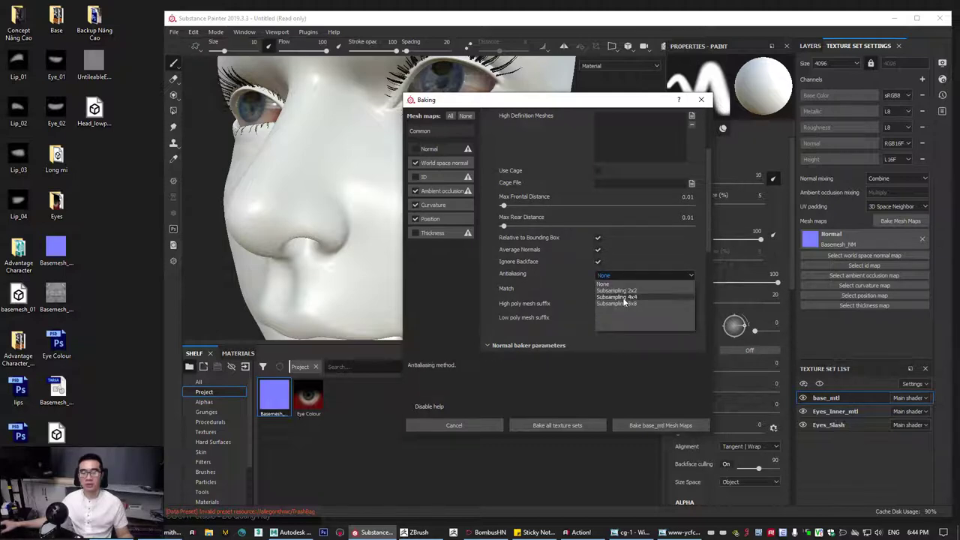
{"action": "left_click", "coordinate": [620, 297]}
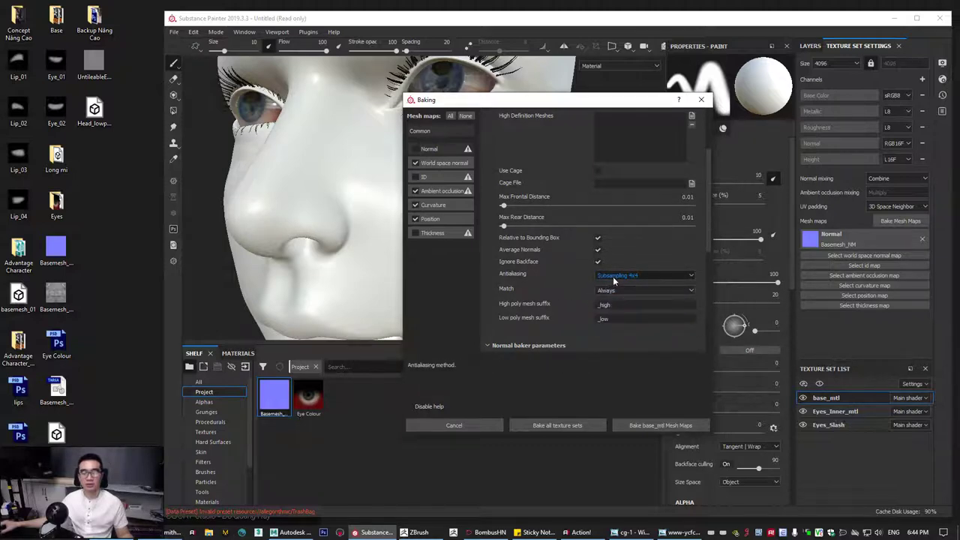
{"action": "left_click", "coordinate": [615, 276]}
{"action": "left_click", "coordinate": [619, 304]}
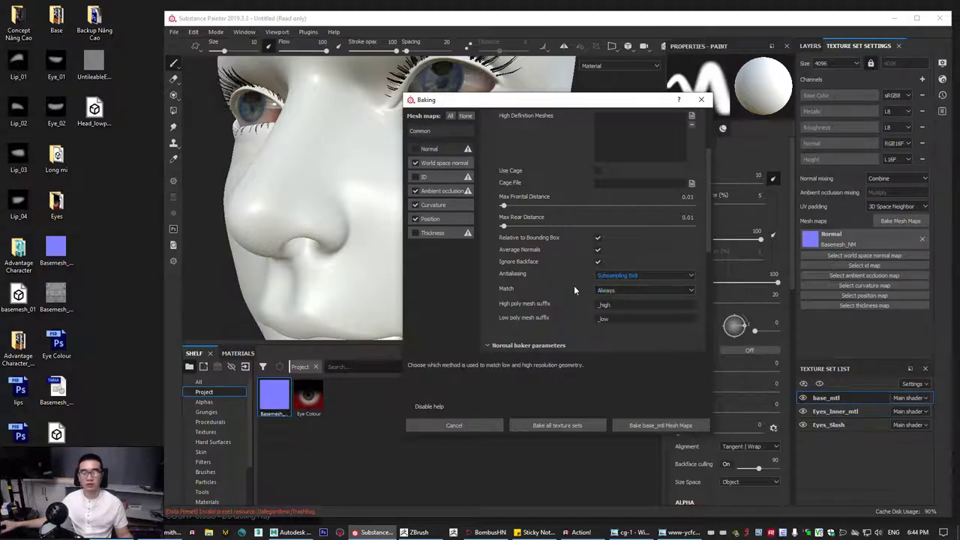
Turn off Ignore Backface for the ambient occlusion bake and bake the base_mtl mesh maps.
{"action": "left_click", "coordinate": [438, 189]}
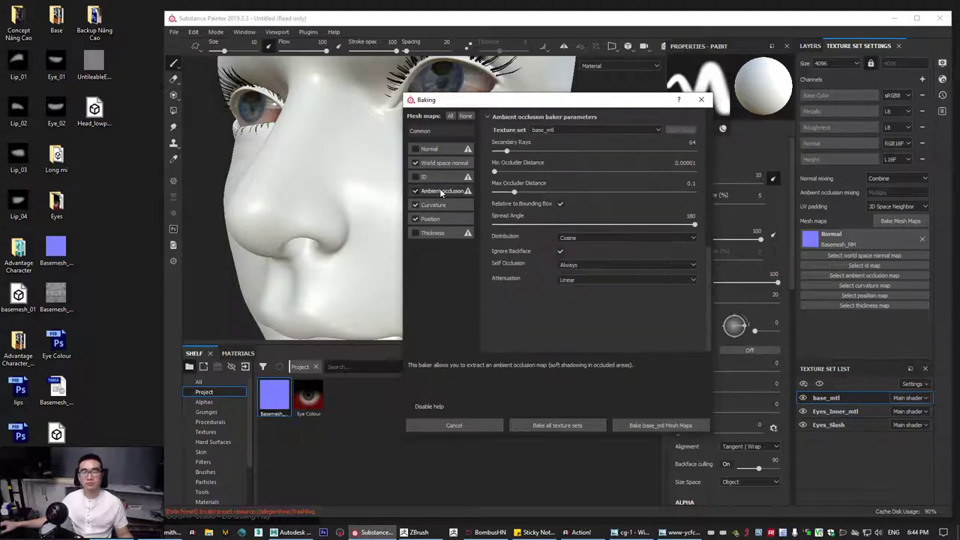
{"action": "left_click", "coordinate": [560, 252]}
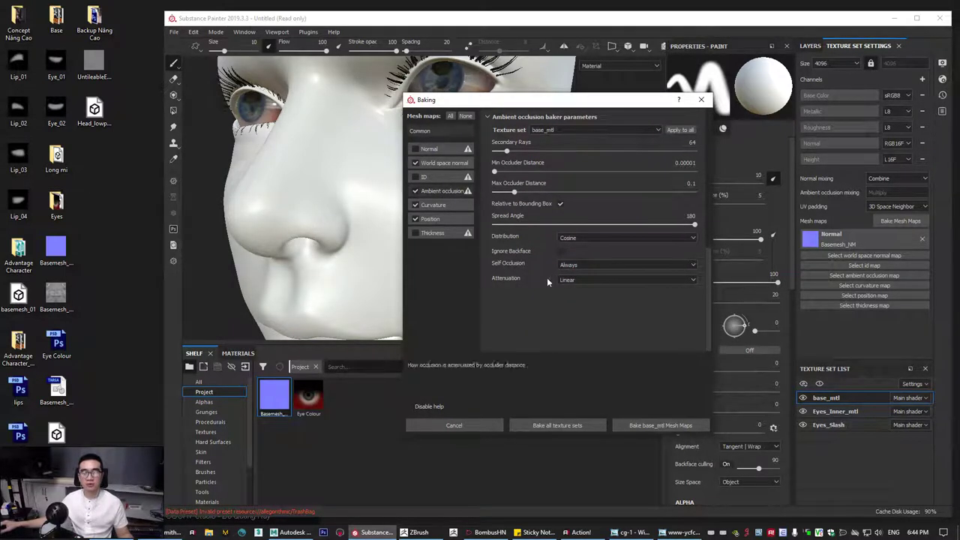
{"action": "left_click", "coordinate": [646, 425]}
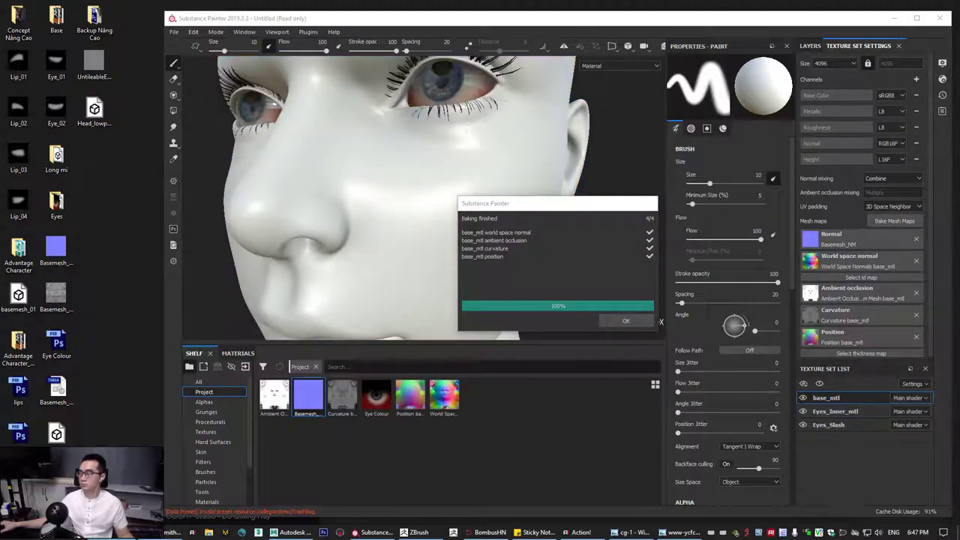
Close the bake report and examine the baked head's nose, mouth and cheeks from both sides and from further back.
{"action": "left_click", "coordinate": [627, 329]}
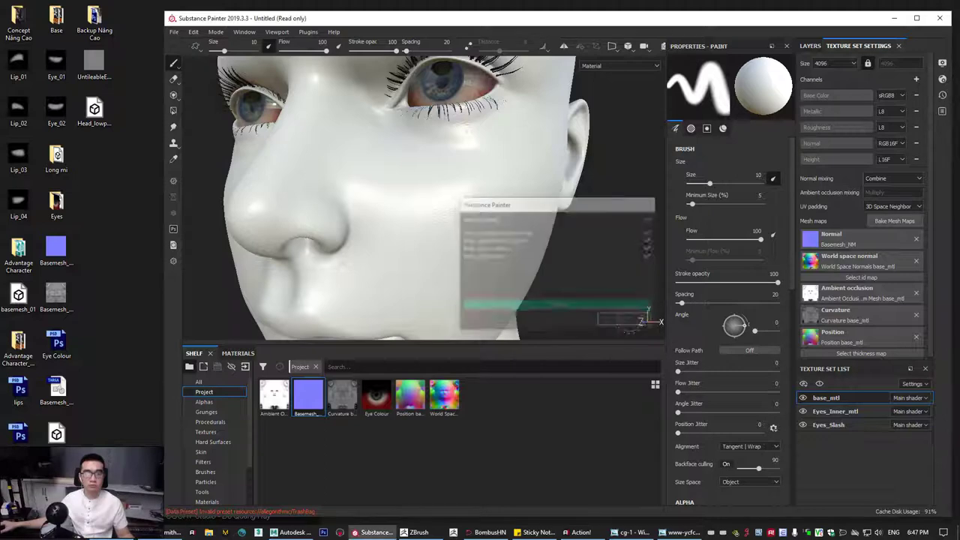
{"action": "key", "text": "f"}
{"action": "left_click_drag", "start_coordinate": [424, 276], "coordinate": [570, 257], "text": "alt"}
{"action": "right_click_drag", "start_coordinate": [570, 257], "coordinate": [465, 236], "text": "alt"}
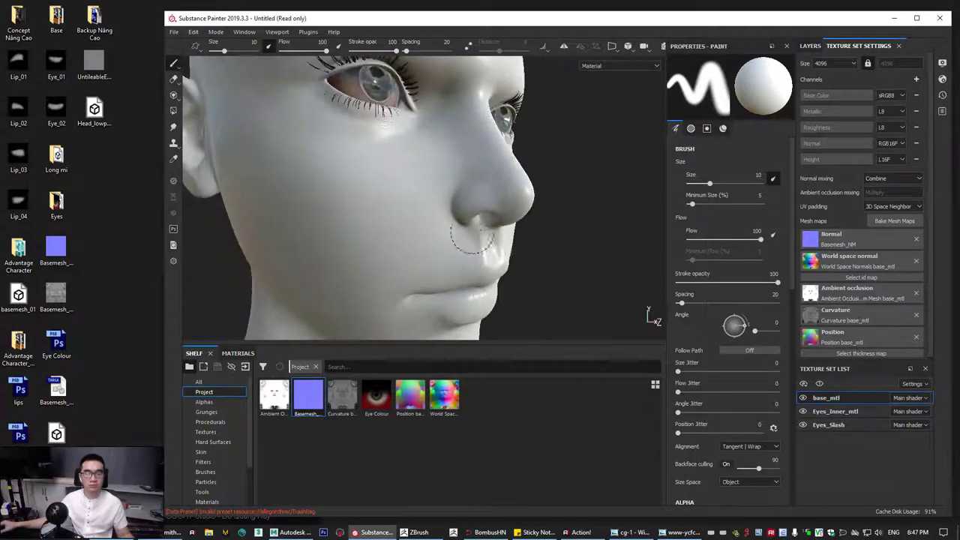
{"action": "left_click_drag", "start_coordinate": [498, 238], "coordinate": [277, 229], "text": "alt"}
{"action": "right_click_drag", "start_coordinate": [375, 229], "coordinate": [448, 264], "text": "alt"}
{"action": "left_click_drag", "start_coordinate": [448, 263], "coordinate": [464, 299], "text": "alt"}
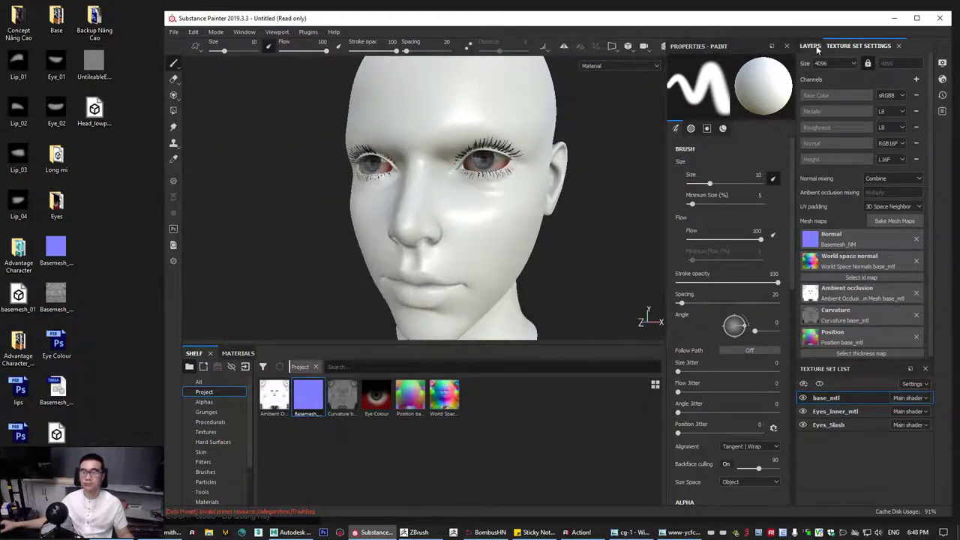
Show the layer stack and search the smart materials for "skin".
{"action": "left_click", "coordinate": [810, 46]}
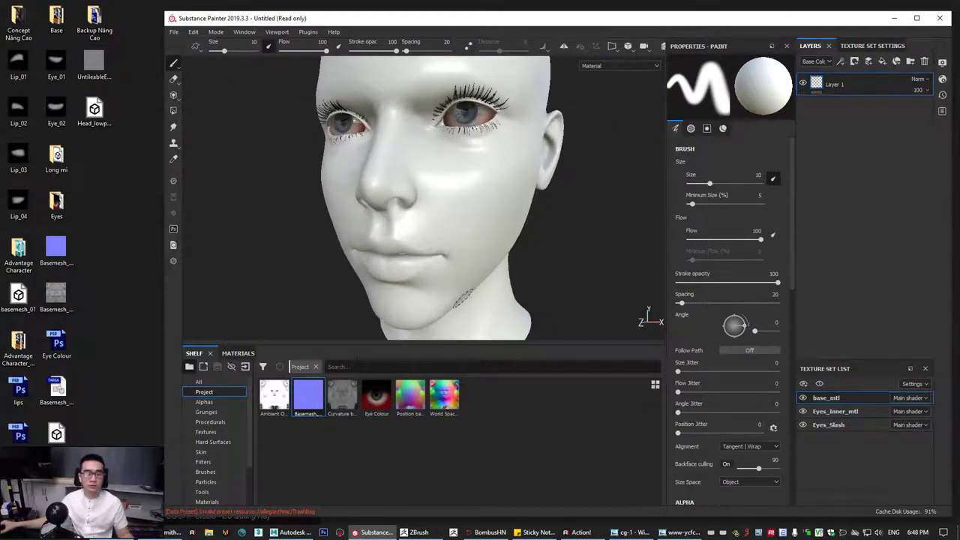
{"action": "scroll", "coordinate": [249, 429], "scroll_direction": "down", "scroll_amount": 2}
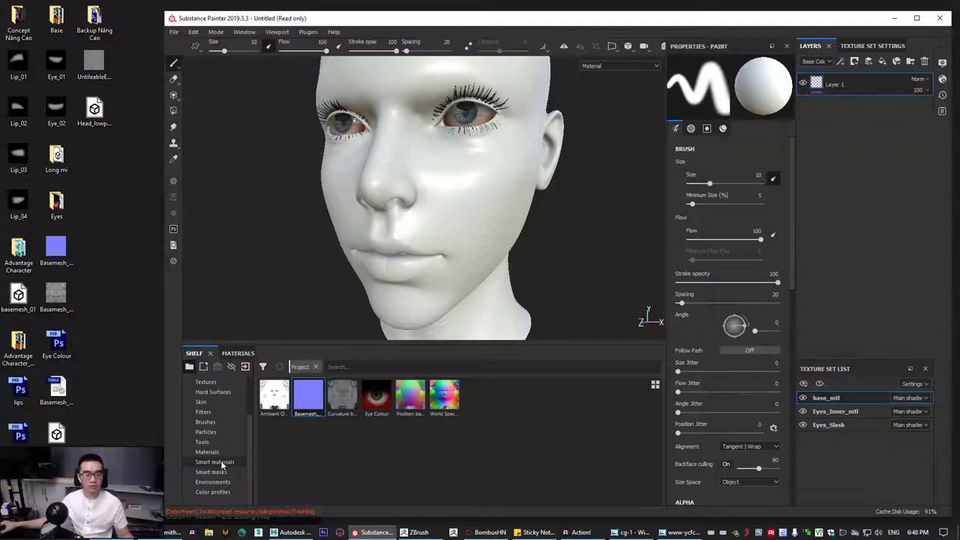
{"action": "left_click", "coordinate": [214, 462]}
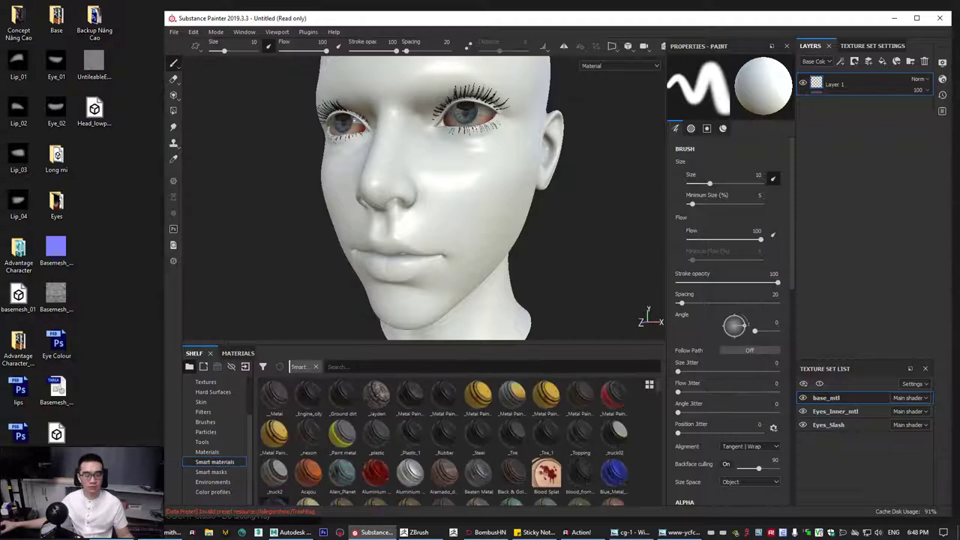
{"action": "scroll", "coordinate": [658, 403], "scroll_direction": "down", "scroll_amount": 2}
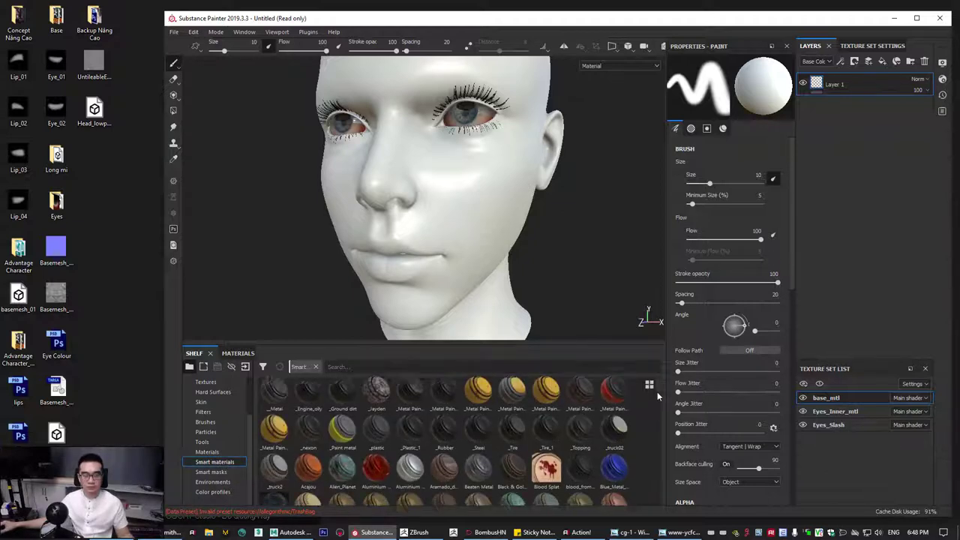
{"action": "scroll", "coordinate": [658, 405], "scroll_direction": "down", "scroll_amount": 4}
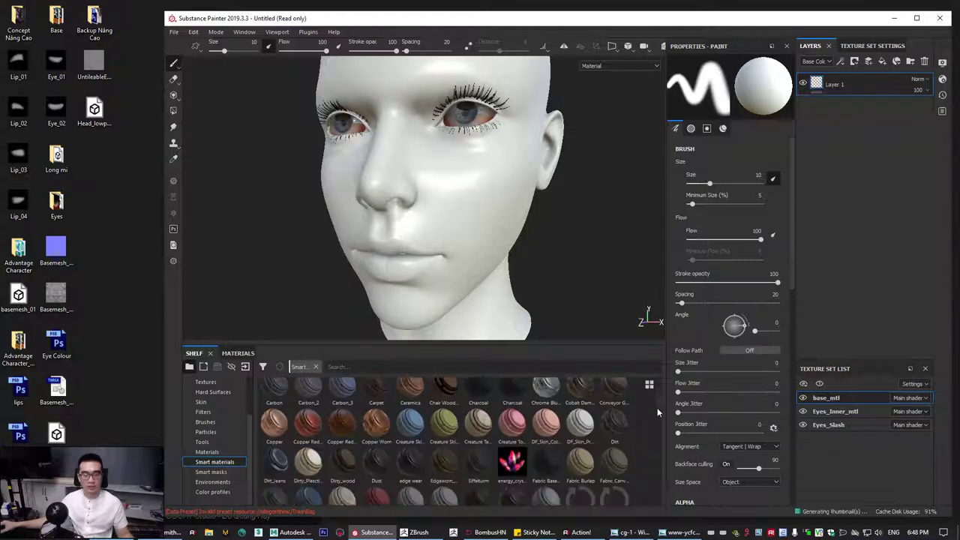
{"action": "left_click", "coordinate": [345, 367]}
{"action": "type", "text": "skin"}
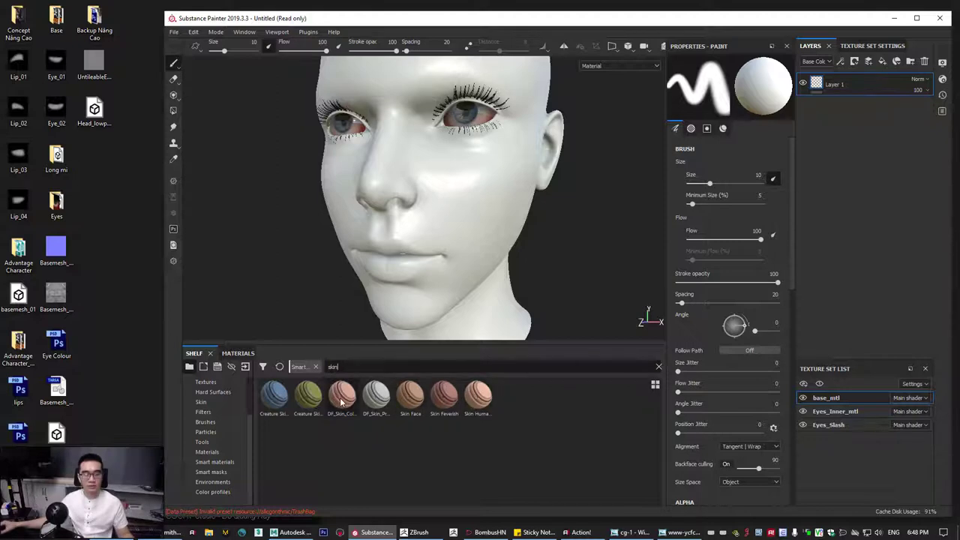
Preview the skin smart materials and add Skin Human Simple above Layer 1 in the base_mtl layer stack.
{"action": "mouse_move", "coordinate": [341, 403]}
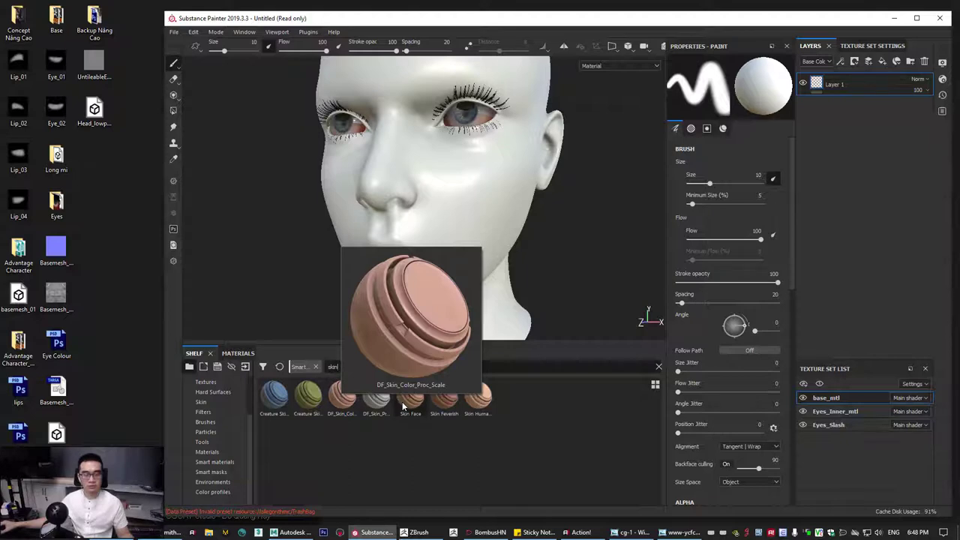
{"action": "mouse_move", "coordinate": [402, 405]}
{"action": "mouse_move", "coordinate": [461, 409]}
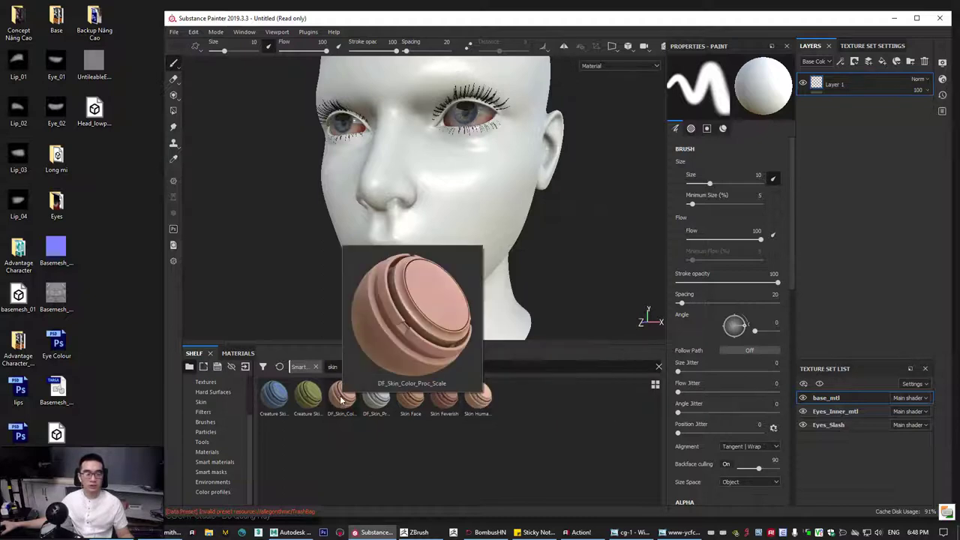
{"action": "left_click_drag", "start_coordinate": [478, 397], "coordinate": [818, 81]}
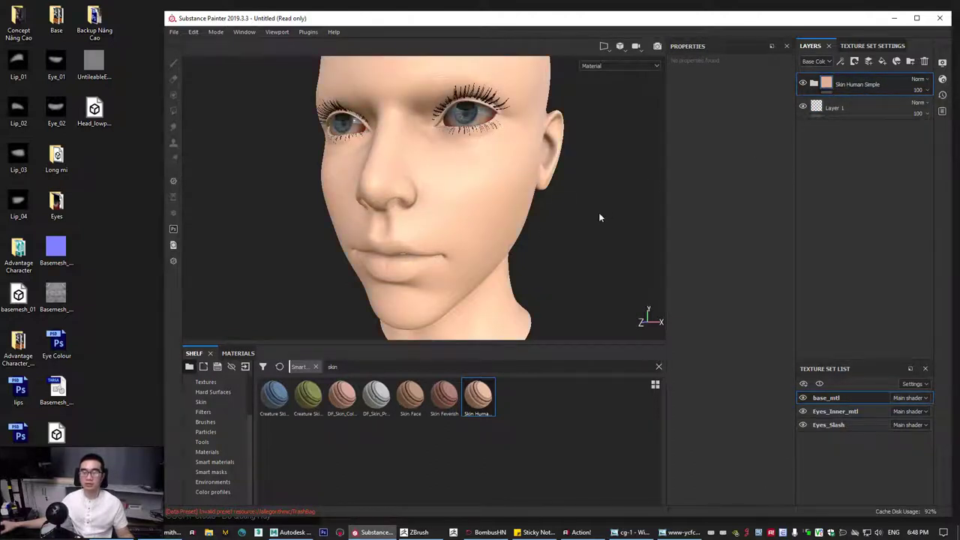
Examine the applied skin material on the cheek, nose and lips from near and far.
{"action": "left_click_drag", "start_coordinate": [598, 213], "coordinate": [473, 227], "text": "alt"}
{"action": "right_click_drag", "start_coordinate": [473, 227], "coordinate": [454, 253], "text": "alt"}
{"action": "left_click_drag", "start_coordinate": [454, 252], "coordinate": [485, 237], "text": "alt"}
{"action": "right_click_drag", "start_coordinate": [460, 235], "coordinate": [514, 264], "text": "alt"}
{"action": "left_click_drag", "start_coordinate": [513, 264], "coordinate": [488, 270], "text": "alt"}
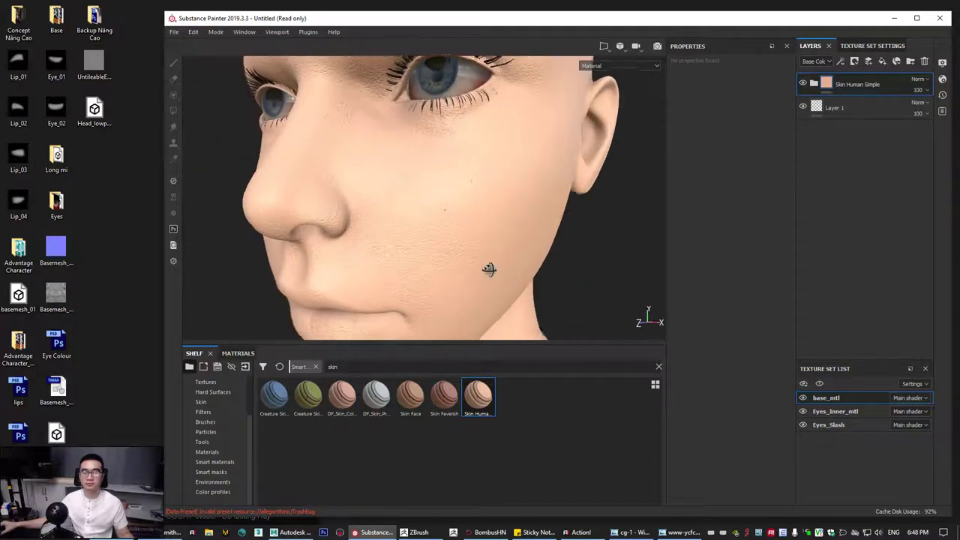
{"action": "middle_click_drag", "start_coordinate": [507, 258], "coordinate": [505, 272], "text": "alt"}
{"action": "right_click_drag", "start_coordinate": [504, 273], "coordinate": [531, 247], "text": "alt"}
Delete Layer 1 and expand the Skin Human Simple folder to show its layers.
{"action": "left_click", "coordinate": [892, 112]}
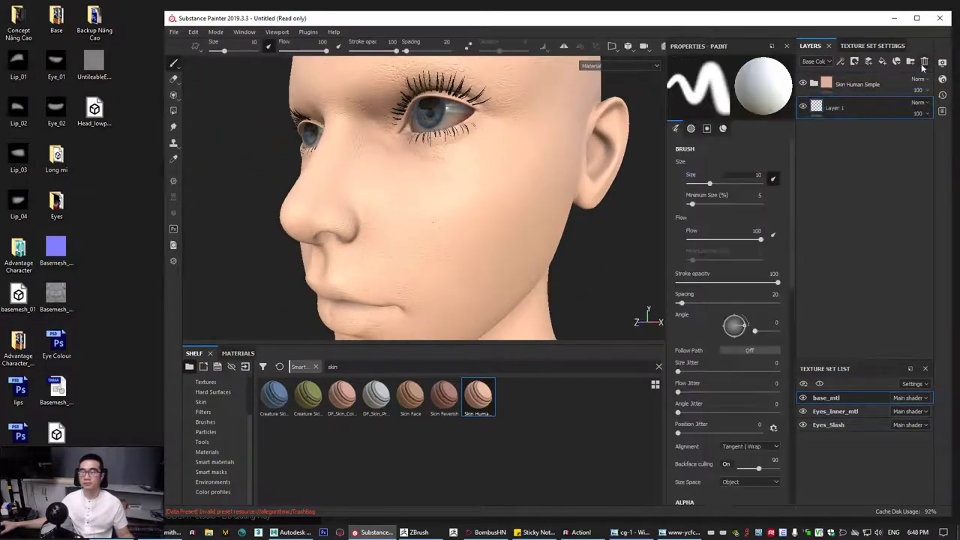
{"action": "left_click", "coordinate": [924, 61]}
{"action": "left_click", "coordinate": [814, 83]}
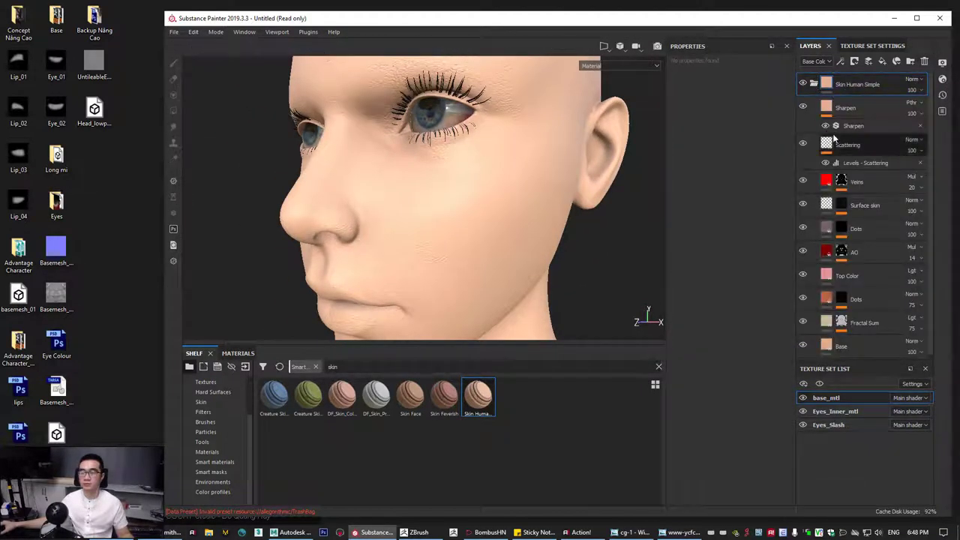
Switch to File Explorer, open a character render from the 3D Concept folder in Backup Nâng Cao, and minimize the folder window.
{"action": "double_click", "coordinate": [94, 21]}
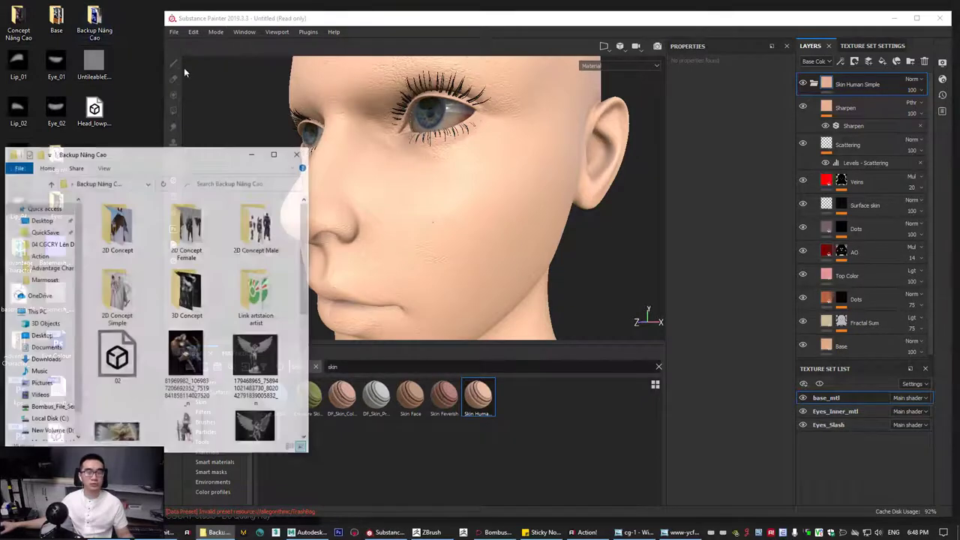
{"action": "double_click", "coordinate": [187, 292]}
{"action": "scroll", "coordinate": [191, 371], "scroll_direction": "down", "scroll_amount": 10}
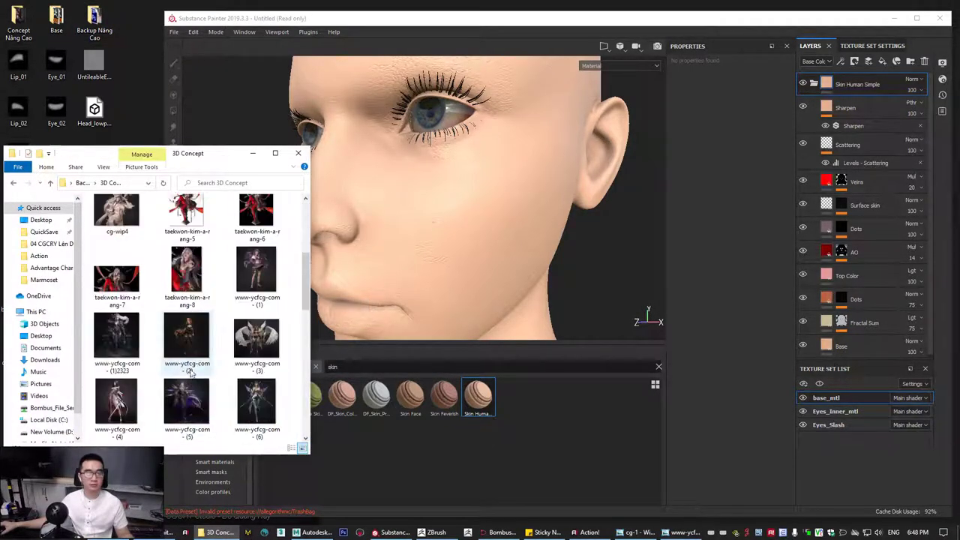
{"action": "double_click", "coordinate": [189, 363]}
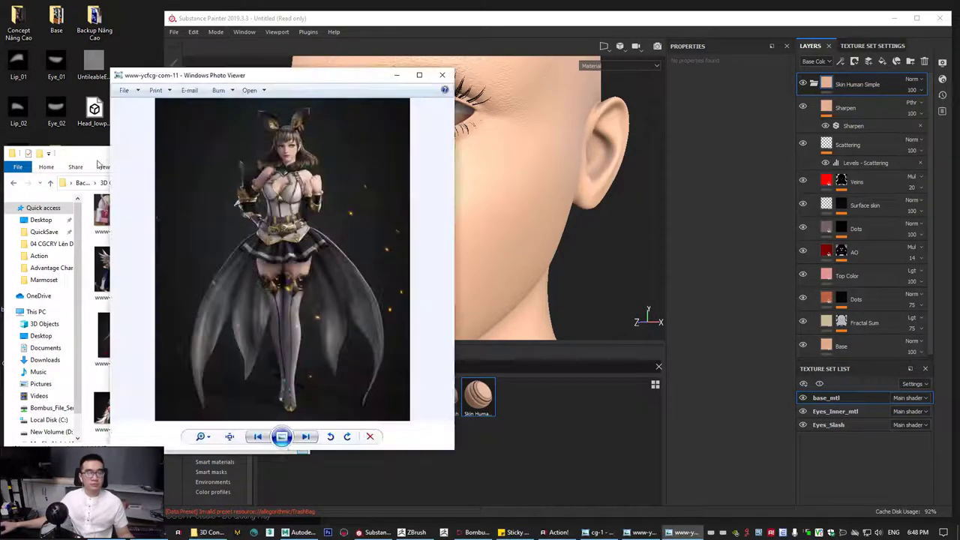
{"action": "left_click", "coordinate": [97, 159]}
{"action": "left_click", "coordinate": [254, 154]}
{"action": "left_click_drag", "start_coordinate": [282, 76], "coordinate": [214, 63]}
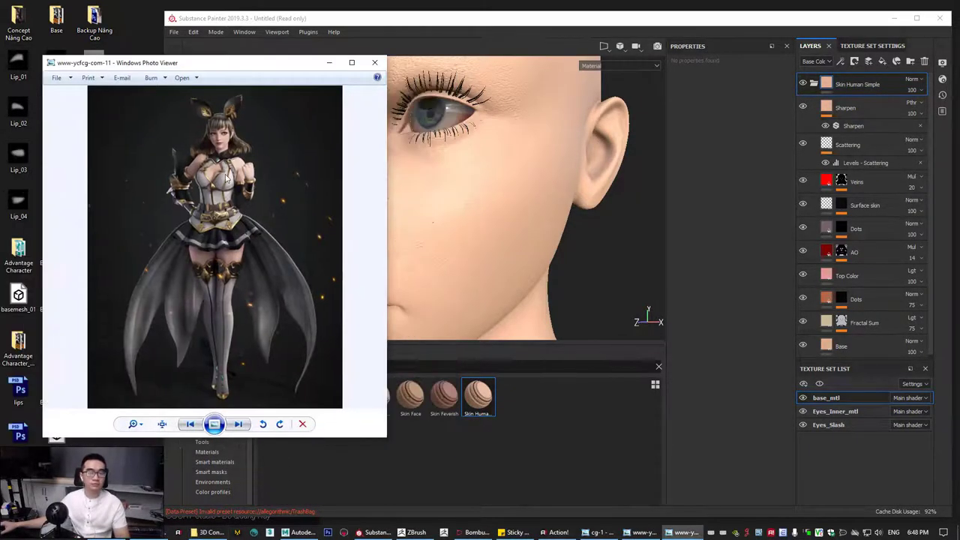
Go back to the portrait www-ycfcg-com-3, zoom in on its face, and place the viewer window beside the 3D head.
{"action": "key", "text": "Left"}
{"action": "key", "text": "Left"}
{"action": "scroll", "coordinate": [222, 142], "scroll_direction": "up", "scroll_amount": 5}
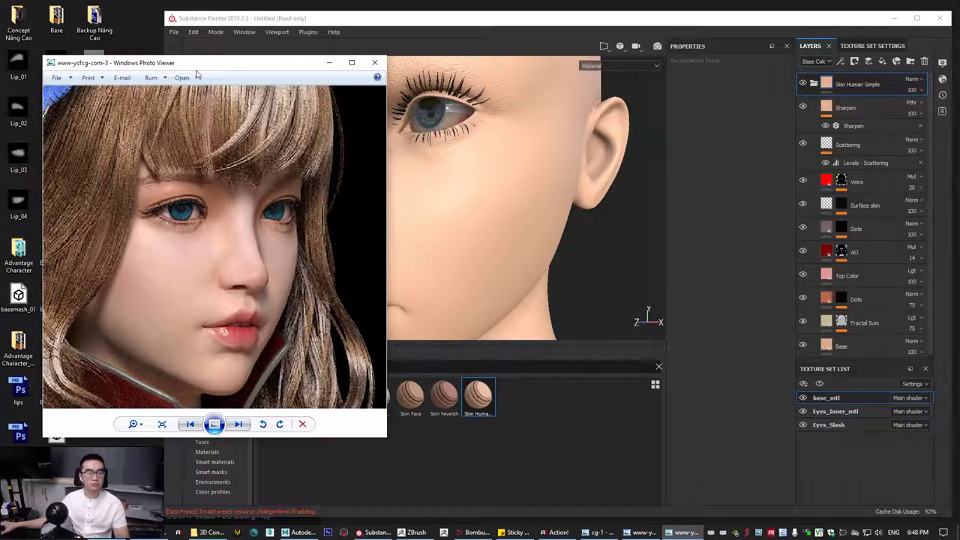
{"action": "left_click_drag", "start_coordinate": [196, 71], "coordinate": [97, 36]}
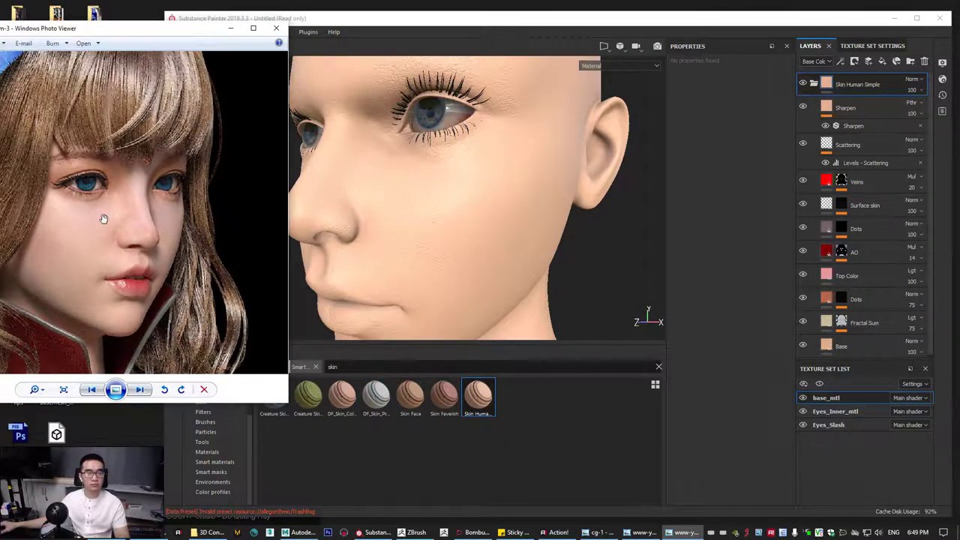
Switch to Substance Painter and compare the head's skin with the reference portrait from the front, the side and close to the eye.
{"action": "left_click", "coordinate": [608, 245]}
{"action": "mouse_move", "coordinate": [595, 250]}
{"action": "left_mouse_down", "text": "alt"}
{"action": "mouse_move", "coordinate": [477, 262]}
{"action": "mouse_move", "coordinate": [447, 183]}
{"action": "mouse_move", "coordinate": [499, 208]}
{"action": "mouse_move", "coordinate": [439, 229]}
{"action": "mouse_move", "coordinate": [466, 225]}
{"action": "mouse_move", "coordinate": [450, 221]}
{"action": "mouse_move", "coordinate": [537, 222]}
{"action": "mouse_move", "coordinate": [506, 233]}
{"action": "mouse_move", "coordinate": [522, 225]}
{"action": "mouse_move", "coordinate": [507, 214]}
{"action": "left_mouse_up", "text": "alt"}
{"action": "left_click", "coordinate": [9, 231]}
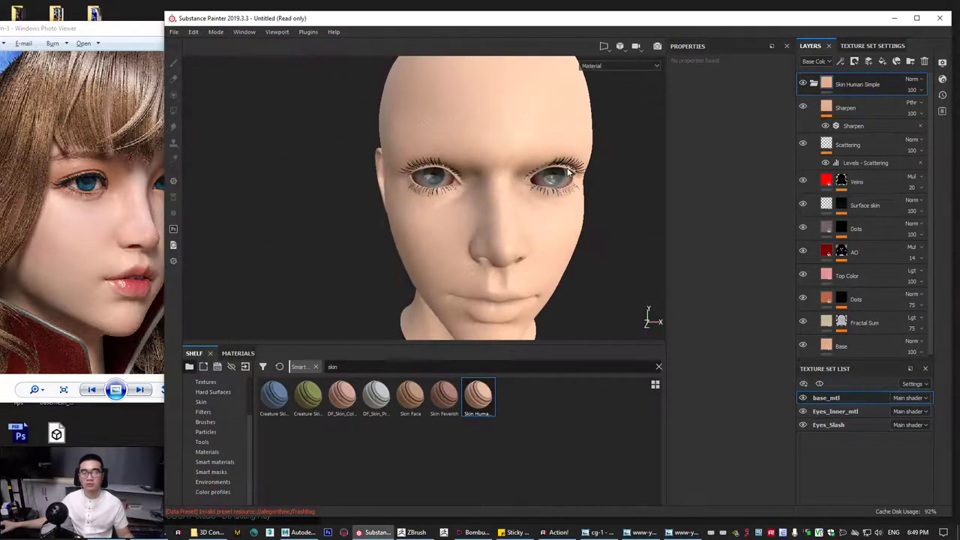
{"action": "left_click_drag", "start_coordinate": [568, 169], "coordinate": [590, 193], "text": "alt"}
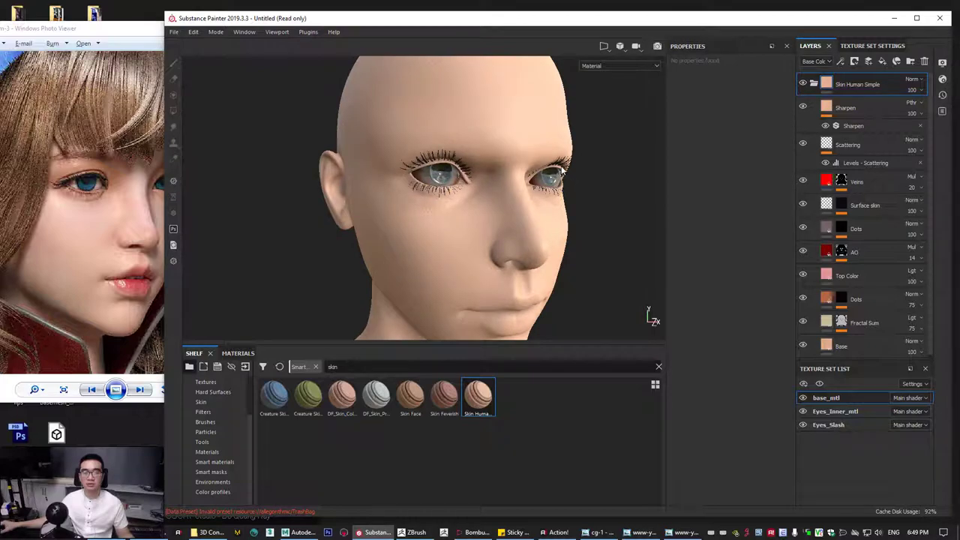
{"action": "left_click_drag", "start_coordinate": [525, 210], "coordinate": [620, 221], "text": "alt"}
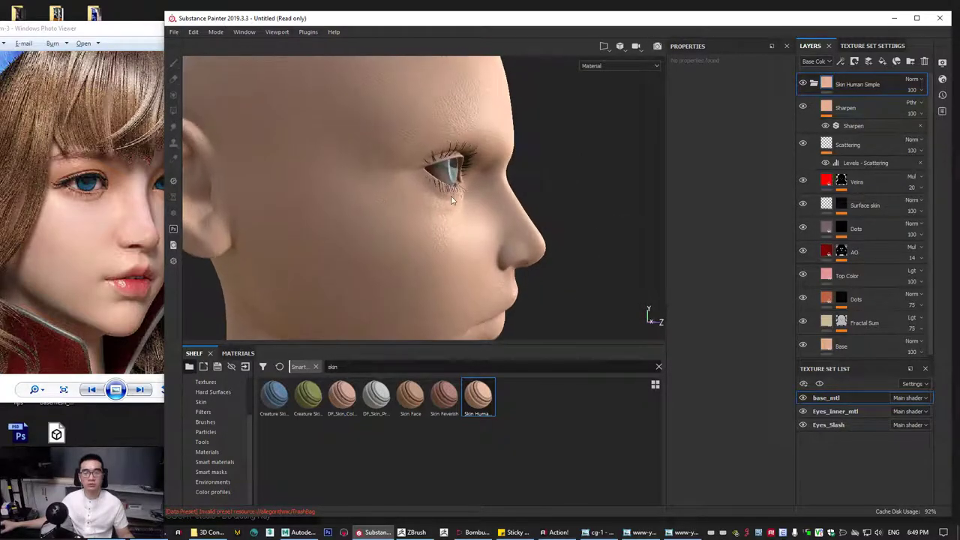
{"action": "right_click_drag", "start_coordinate": [450, 195], "coordinate": [552, 250], "text": "alt"}
{"action": "left_click_drag", "start_coordinate": [553, 251], "coordinate": [508, 218], "text": "alt"}
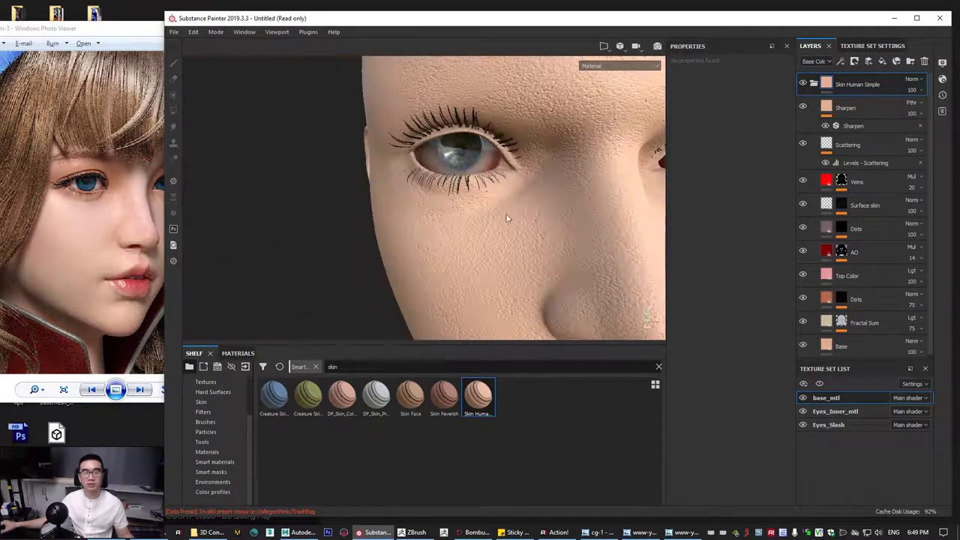
{"action": "middle_click_drag", "start_coordinate": [508, 219], "coordinate": [532, 218], "text": "alt"}
{"action": "left_click_drag", "start_coordinate": [532, 217], "coordinate": [450, 244], "text": "alt"}
Review the Skin Human Simple layers and inspect the skin bumps on the cheek up close.
{"action": "scroll", "coordinate": [532, 217], "scroll_direction": "up", "scroll_amount": 2}
{"action": "scroll", "coordinate": [532, 215], "scroll_direction": "down", "scroll_amount": 3}
{"action": "scroll", "coordinate": [378, 219], "scroll_direction": "up", "scroll_amount": 2}
{"action": "scroll", "coordinate": [845, 282], "scroll_direction": "down", "scroll_amount": 1}
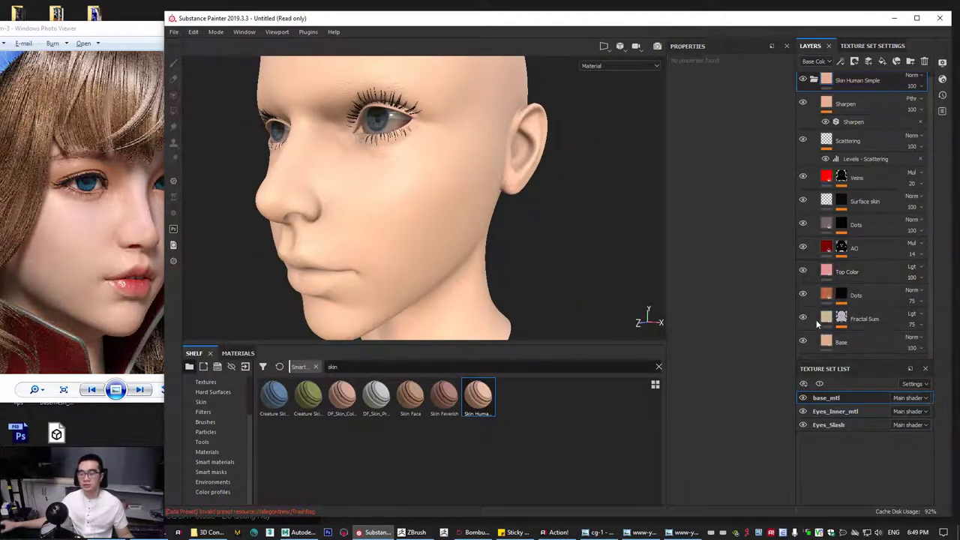
{"action": "left_click_drag", "start_coordinate": [491, 220], "coordinate": [450, 228], "text": "alt"}
{"action": "scroll", "coordinate": [451, 240], "scroll_direction": "up", "scroll_amount": 2}
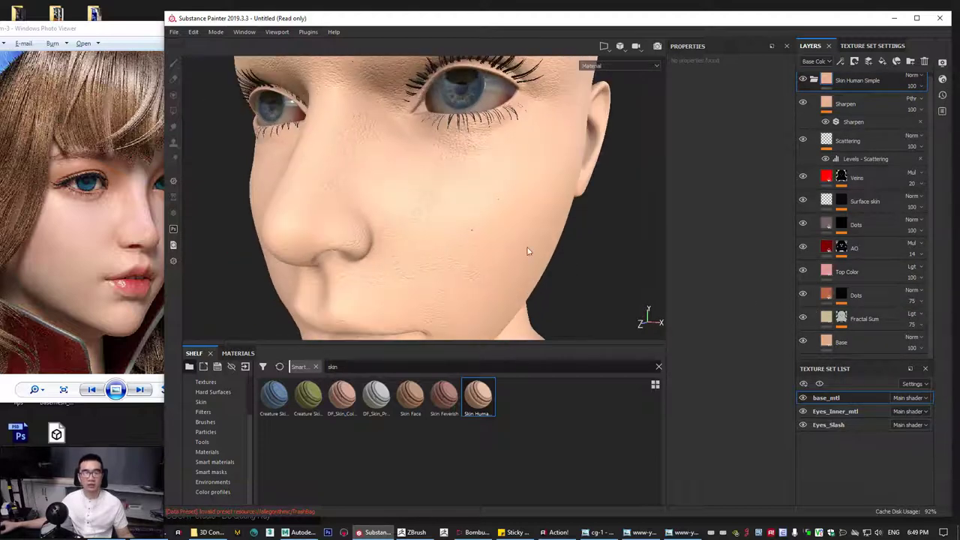
{"action": "left_click_drag", "start_coordinate": [528, 252], "coordinate": [422, 227], "text": "alt"}
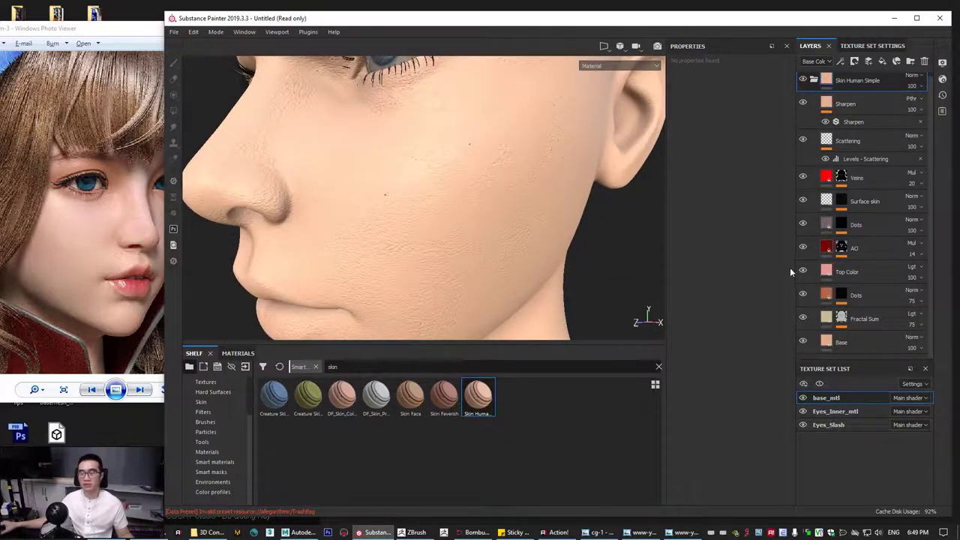
Check the Surface skin layer's effect by toggling its visibility, and set its dirt_3 mask fill's UV scale to 128.
{"action": "left_click", "coordinate": [803, 199]}
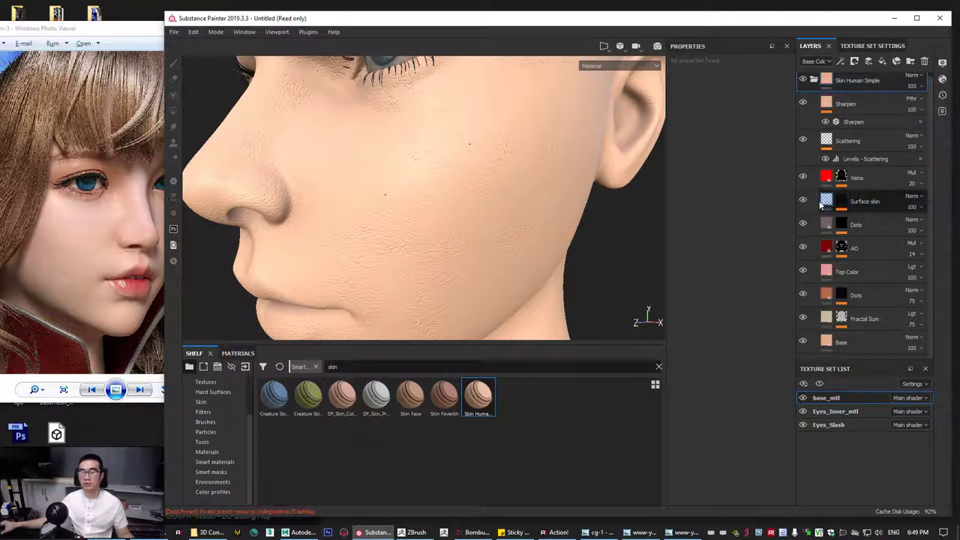
{"action": "left_click", "coordinate": [803, 199]}
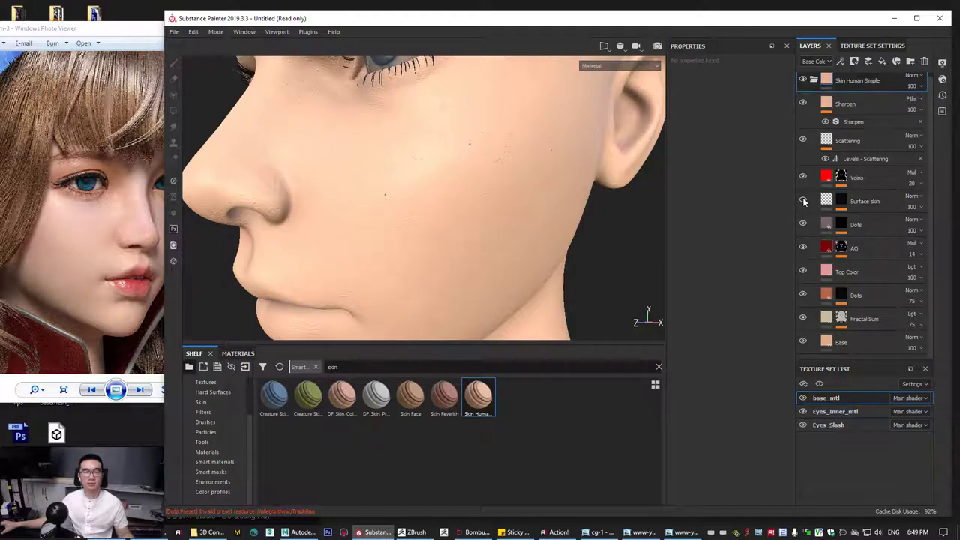
{"action": "left_click", "coordinate": [841, 199]}
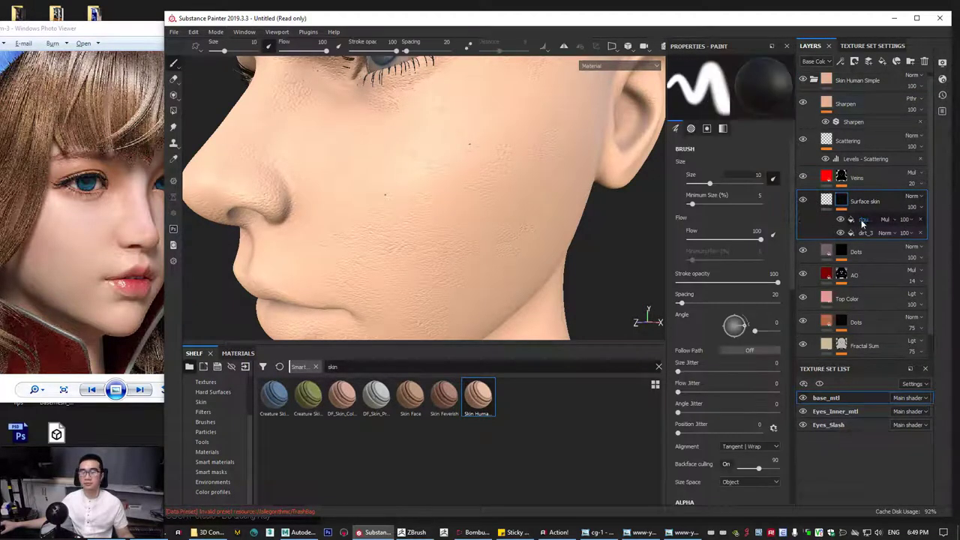
{"action": "left_click", "coordinate": [863, 233]}
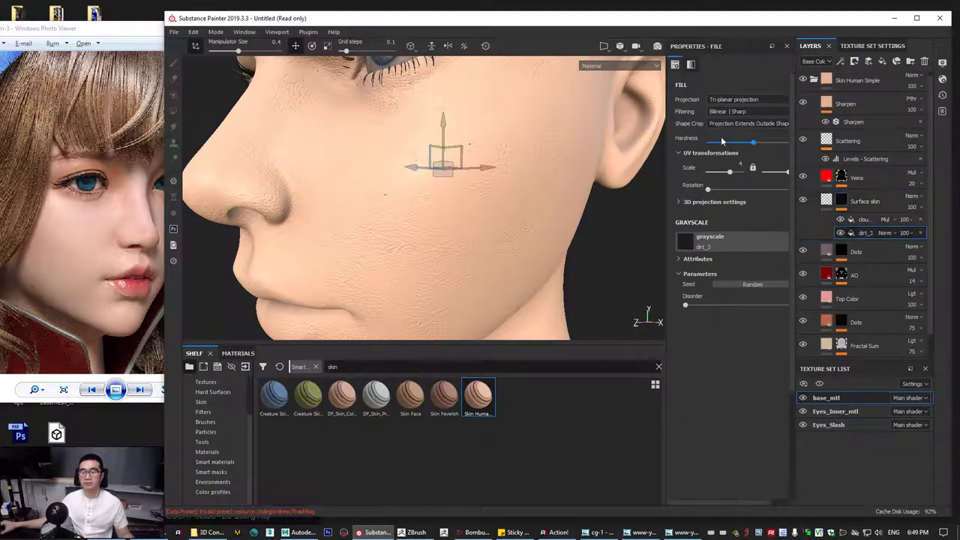
{"action": "left_click_drag", "start_coordinate": [731, 173], "coordinate": [738, 173]}
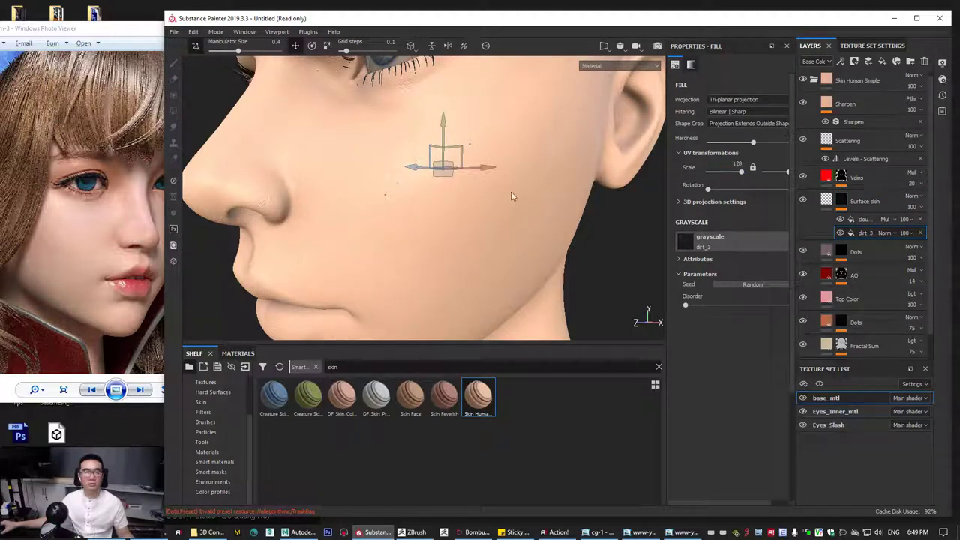
{"action": "left_click_drag", "start_coordinate": [511, 197], "coordinate": [541, 191], "text": "alt"}
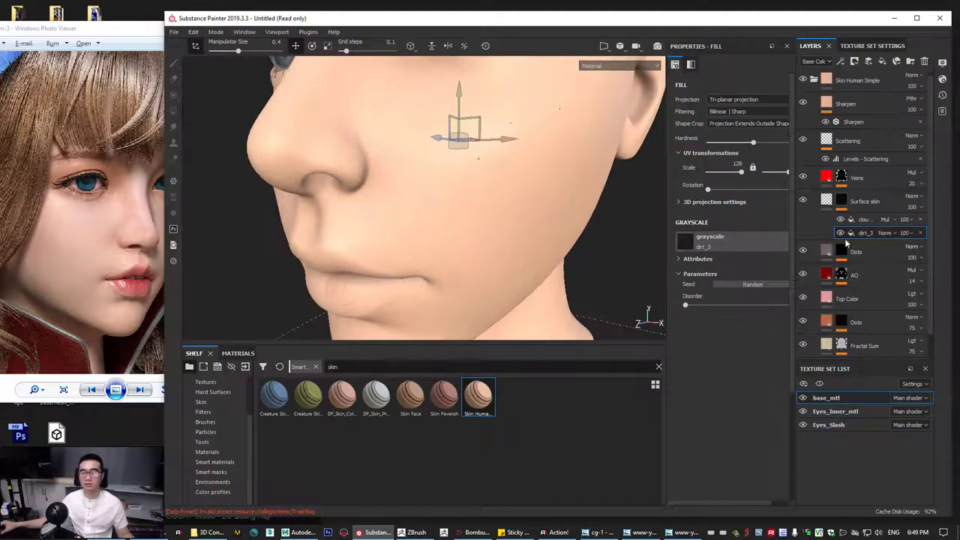
Set the UV scale of the Surface skin mask's clouds_3 fill to 3.2 and check the bumps on the nose and cheek.
{"action": "left_click", "coordinate": [864, 219]}
{"action": "left_click_drag", "start_coordinate": [592, 229], "coordinate": [551, 259], "text": "alt"}
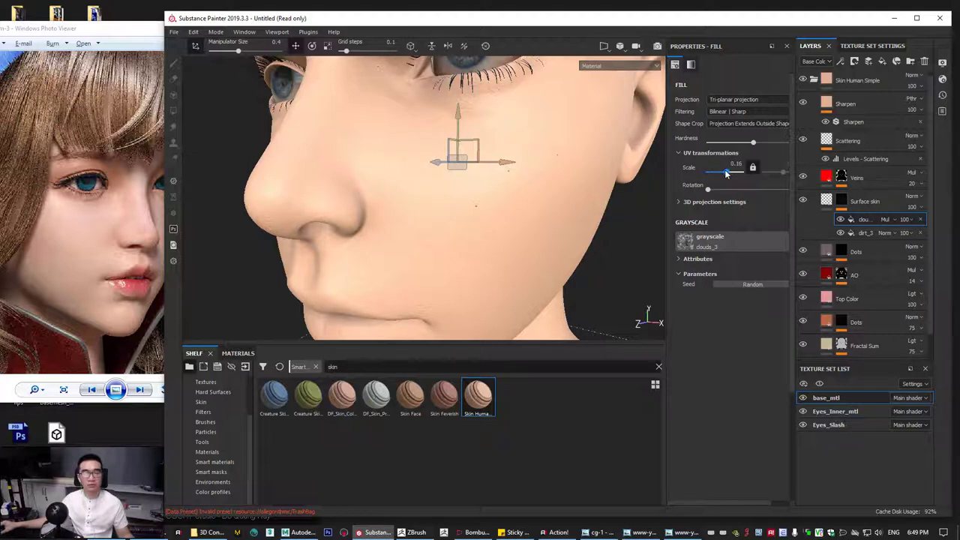
{"action": "left_click_drag", "start_coordinate": [725, 172], "coordinate": [728, 171]}
{"action": "left_click_drag", "start_coordinate": [337, 285], "coordinate": [409, 262], "text": "alt"}
{"action": "right_click_drag", "start_coordinate": [409, 262], "coordinate": [577, 266], "text": "alt"}
{"action": "left_click_drag", "start_coordinate": [578, 266], "coordinate": [539, 271], "text": "alt"}
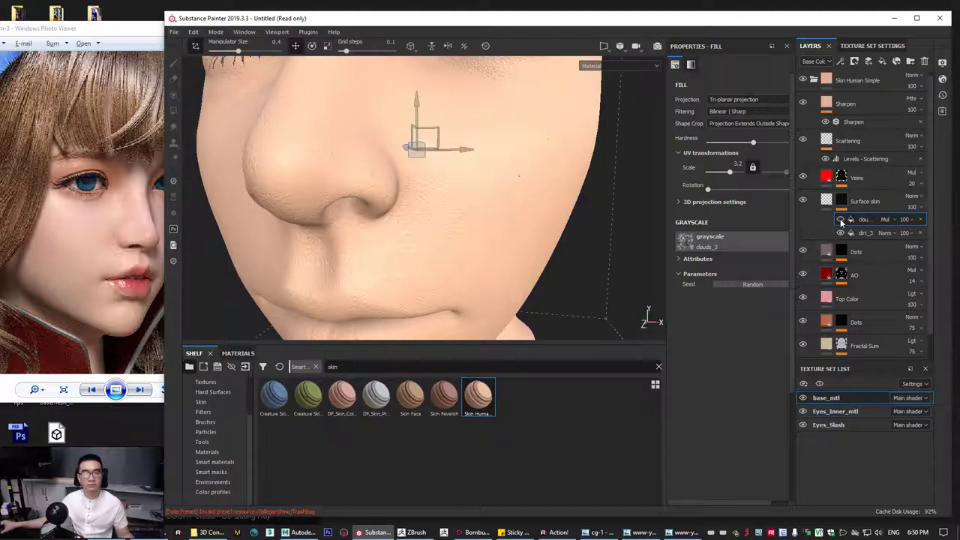
{"action": "left_click_drag", "start_coordinate": [600, 247], "coordinate": [492, 258], "text": "alt"}
{"action": "right_click_drag", "start_coordinate": [570, 251], "coordinate": [382, 247], "text": "alt"}
{"action": "left_click_drag", "start_coordinate": [382, 247], "coordinate": [435, 234], "text": "alt"}
{"action": "right_click_drag", "start_coordinate": [323, 233], "coordinate": [588, 278], "text": "alt"}
{"action": "left_click_drag", "start_coordinate": [588, 278], "coordinate": [534, 276], "text": "alt"}
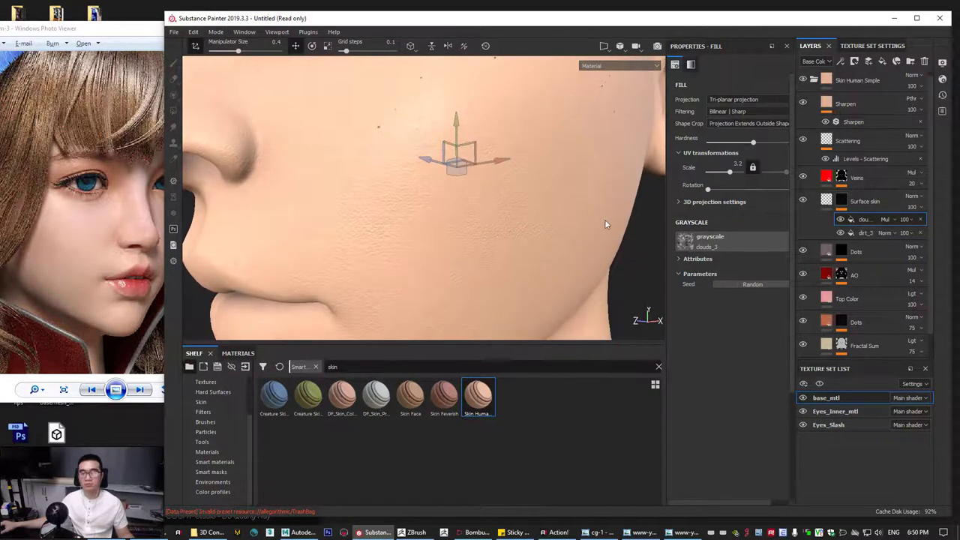
{"action": "left_click_drag", "start_coordinate": [605, 223], "coordinate": [552, 275], "text": "alt"}
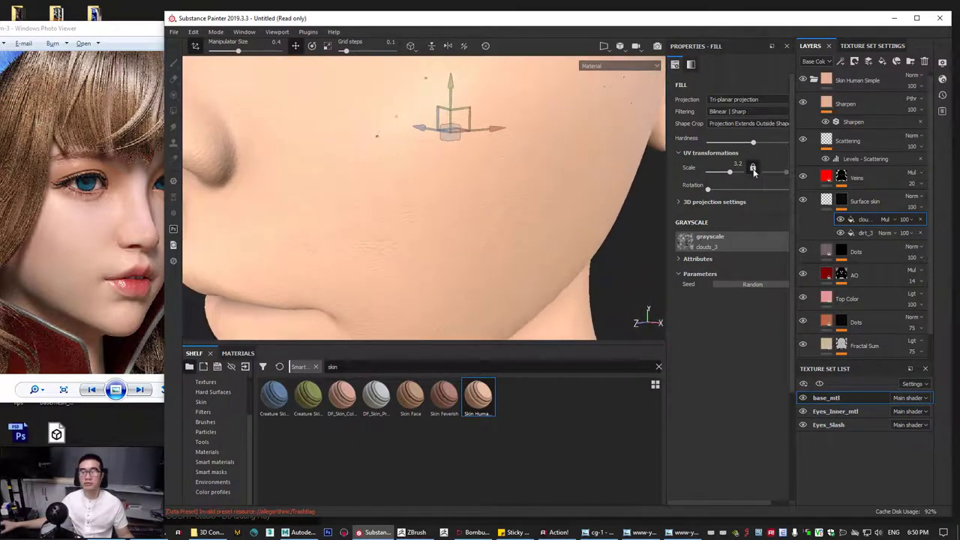
Toggle the Surface skin layer's visibility to compare the cheek with and without its bumps.
{"action": "left_click", "coordinate": [803, 201]}
{"action": "left_click", "coordinate": [802, 200]}
{"action": "left_click", "coordinate": [803, 200]}
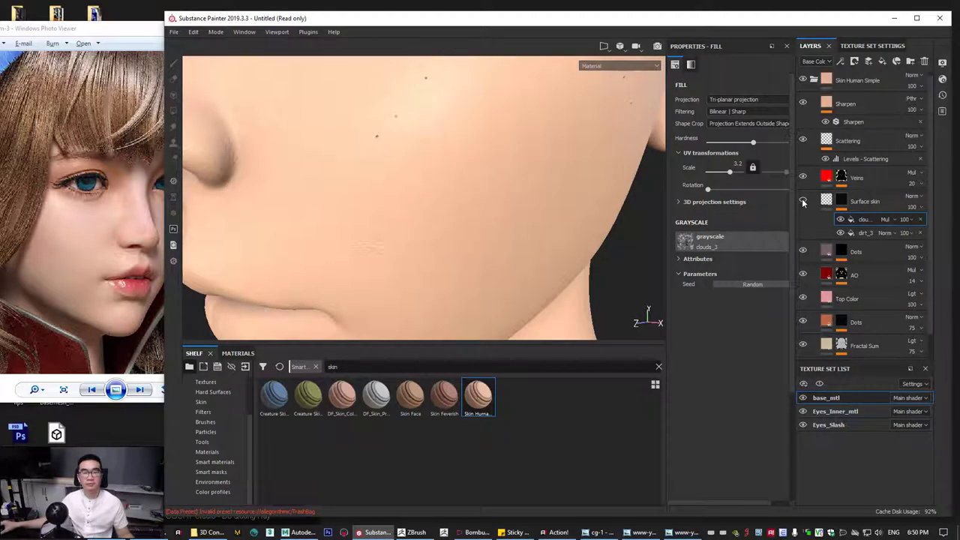
{"action": "left_click", "coordinate": [803, 201]}
{"action": "left_click", "coordinate": [803, 201]}
{"action": "left_click", "coordinate": [803, 200]}
{"action": "left_click_drag", "start_coordinate": [602, 237], "coordinate": [497, 211], "text": "alt"}
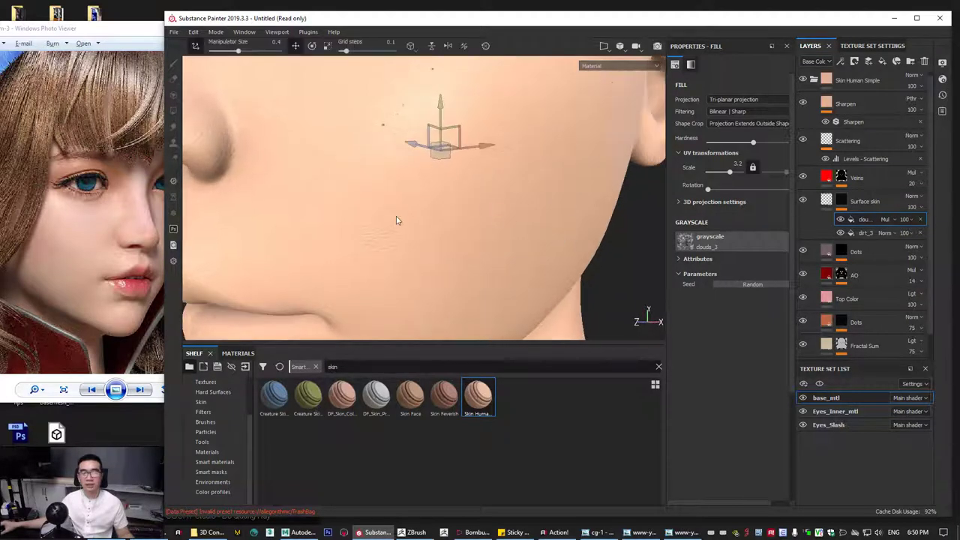
Mark the cheek with two red annotation lines and clear them.
{"action": "key", "text": "F8"}
{"action": "left_click_drag", "start_coordinate": [379, 196], "coordinate": [646, 194]}
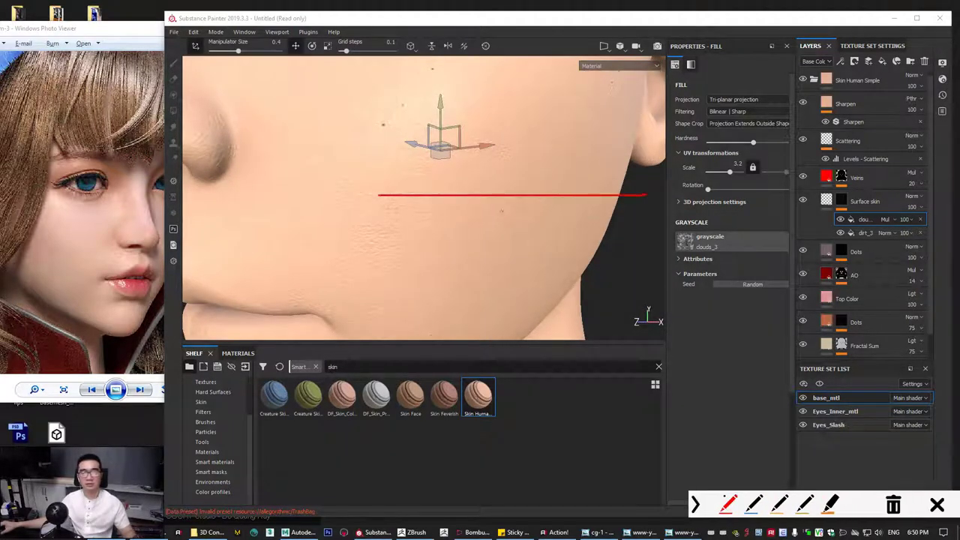
{"action": "mouse_move", "coordinate": [440, 219]}
{"action": "left_mouse_down"}
{"action": "mouse_move", "coordinate": [599, 218]}
{"action": "mouse_move", "coordinate": [565, 219]}
{"action": "left_mouse_up"}
{"action": "key", "text": "ctrl+alt+g"}
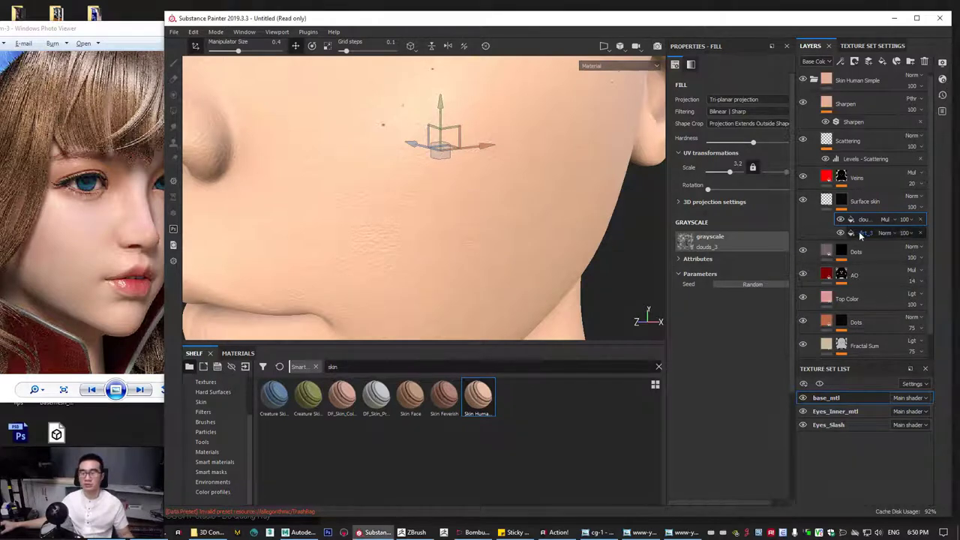
Try UV projection on the Surface skin mask's dirt_3 and clouds_3 fills.
{"action": "left_click", "coordinate": [859, 231]}
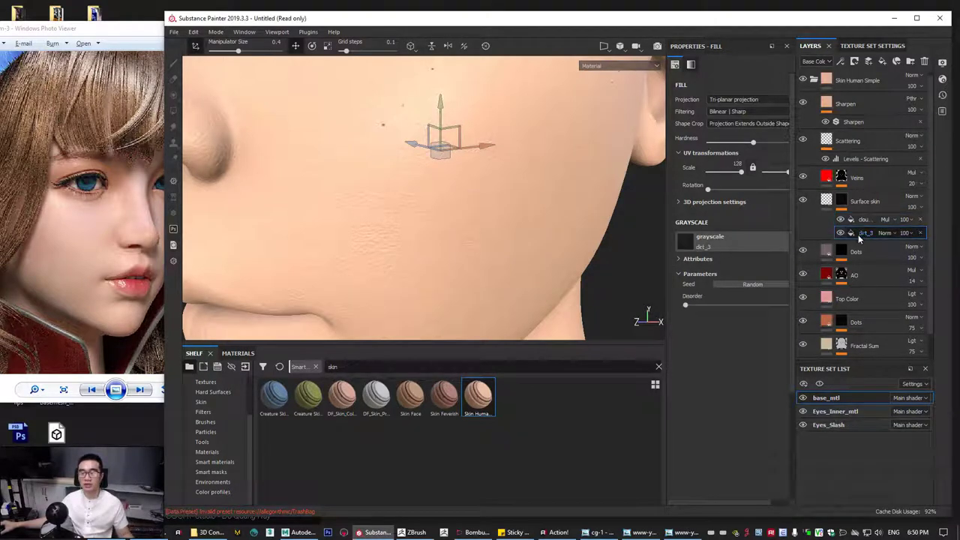
{"action": "left_click", "coordinate": [740, 99]}
{"action": "left_click", "coordinate": [725, 108]}
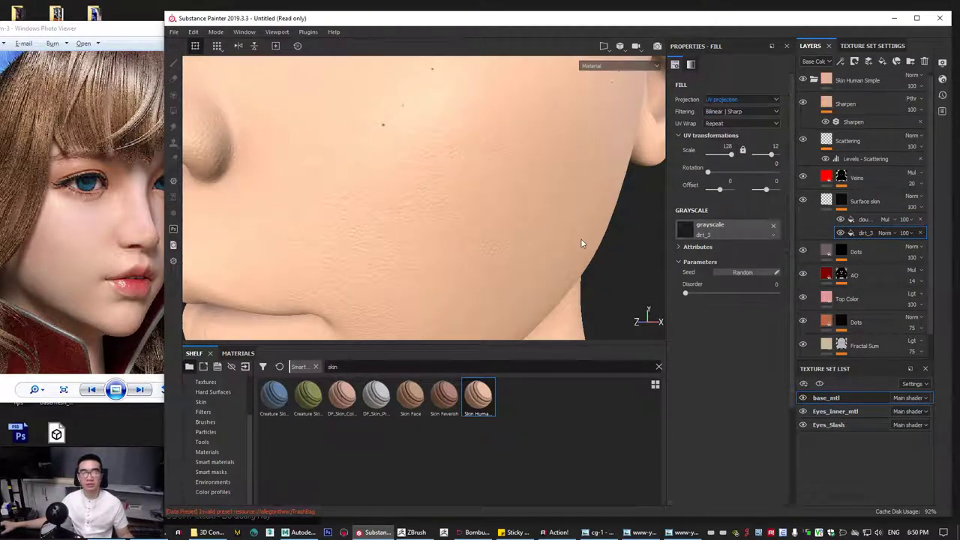
{"action": "left_click", "coordinate": [863, 219]}
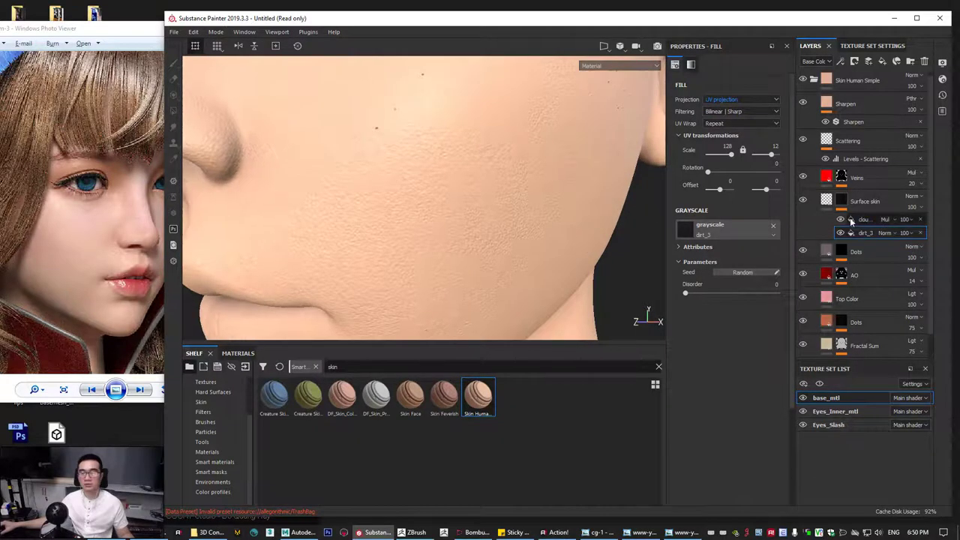
{"action": "left_click", "coordinate": [736, 100]}
{"action": "left_click", "coordinate": [725, 110]}
{"action": "left_click_drag", "start_coordinate": [598, 183], "coordinate": [510, 196], "text": "alt"}
Return the clouds_3 and dirt_3 mask fills to Tri-planar projection.
{"action": "left_click", "coordinate": [724, 101]}
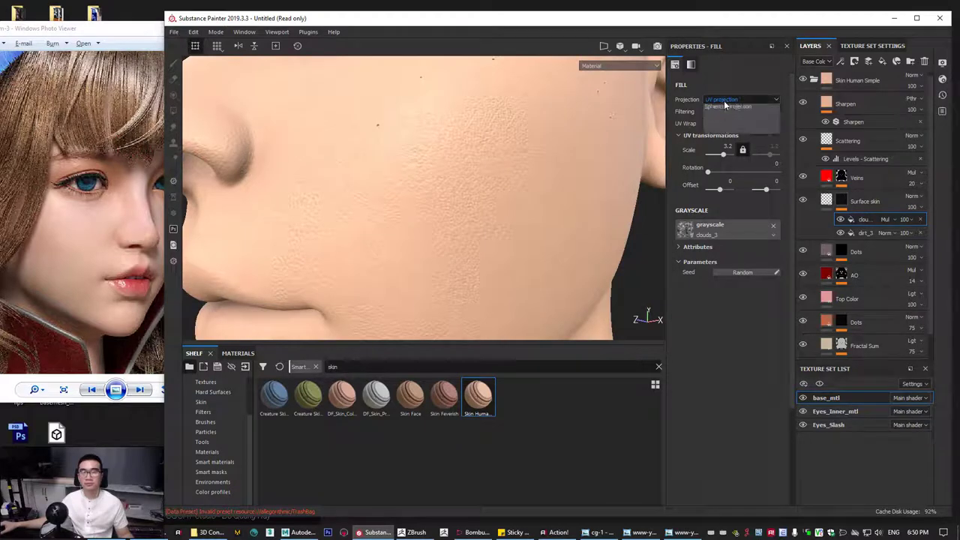
{"action": "left_click", "coordinate": [727, 116]}
{"action": "left_click", "coordinate": [858, 233]}
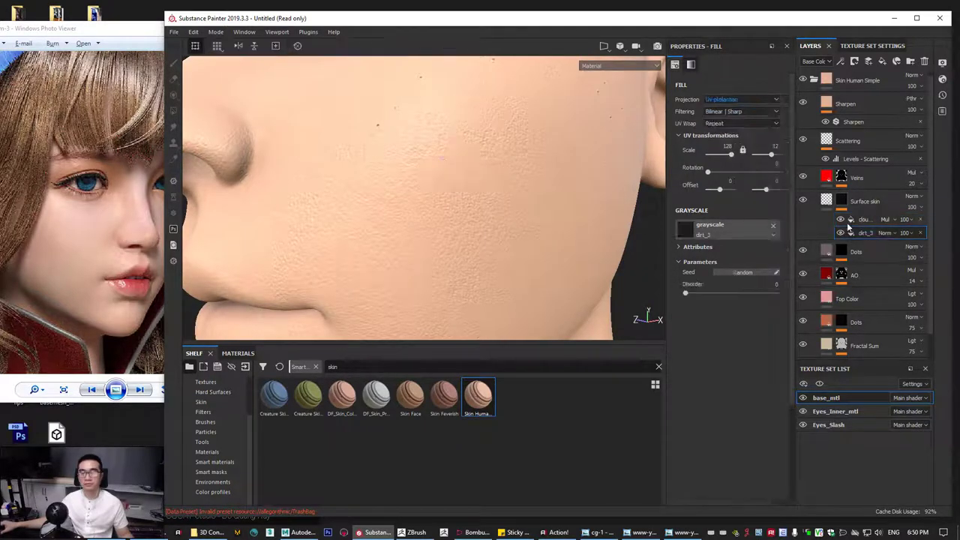
{"action": "left_click", "coordinate": [742, 100]}
{"action": "left_click", "coordinate": [733, 119]}
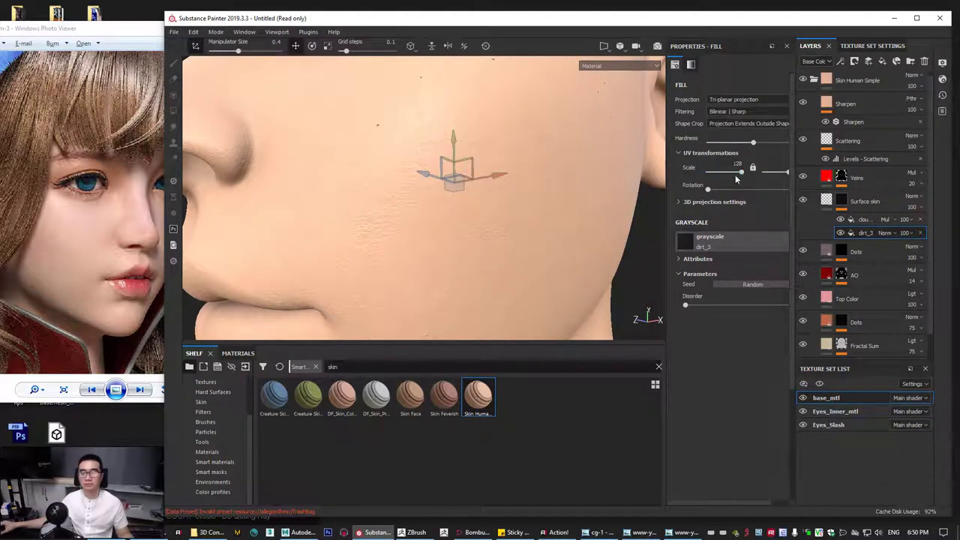
Try a UV scale of 77.55 on the dirt_3 fill and compare the cheek with that fill hidden and shown.
{"action": "left_click_drag", "start_coordinate": [727, 174], "coordinate": [740, 174]}
{"action": "left_click_drag", "start_coordinate": [589, 226], "coordinate": [606, 240], "text": "alt"}
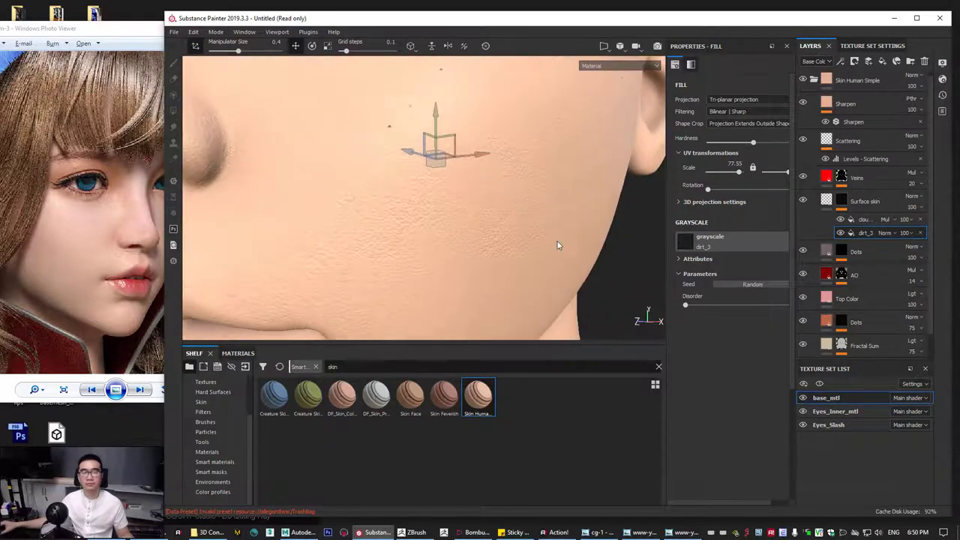
{"action": "left_click", "coordinate": [841, 232]}
{"action": "left_click_drag", "start_coordinate": [554, 263], "coordinate": [582, 272], "text": "alt"}
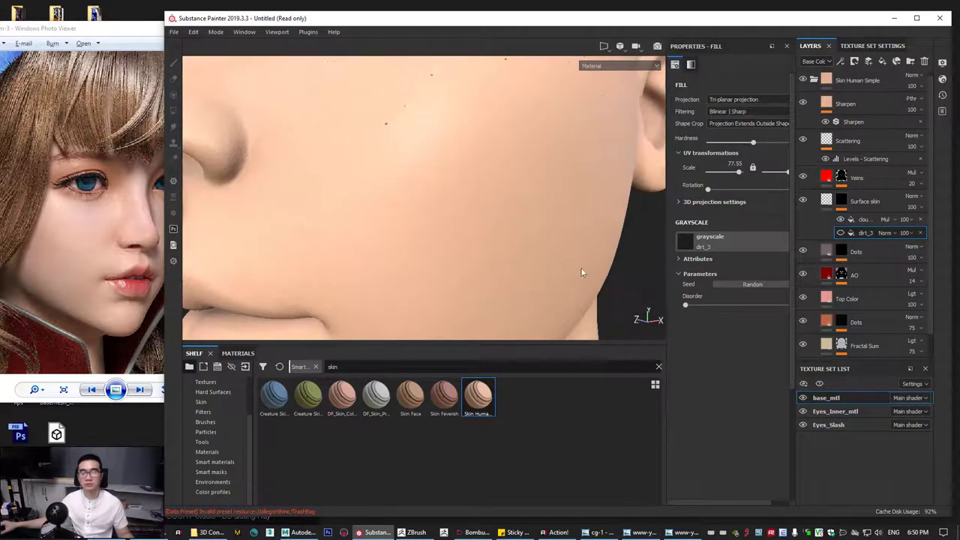
{"action": "left_click", "coordinate": [840, 233]}
Set the dirt_3 mask fill's UV scale to 30 and its opacity to 40.
{"action": "left_click_drag", "start_coordinate": [738, 174], "coordinate": [733, 170]}
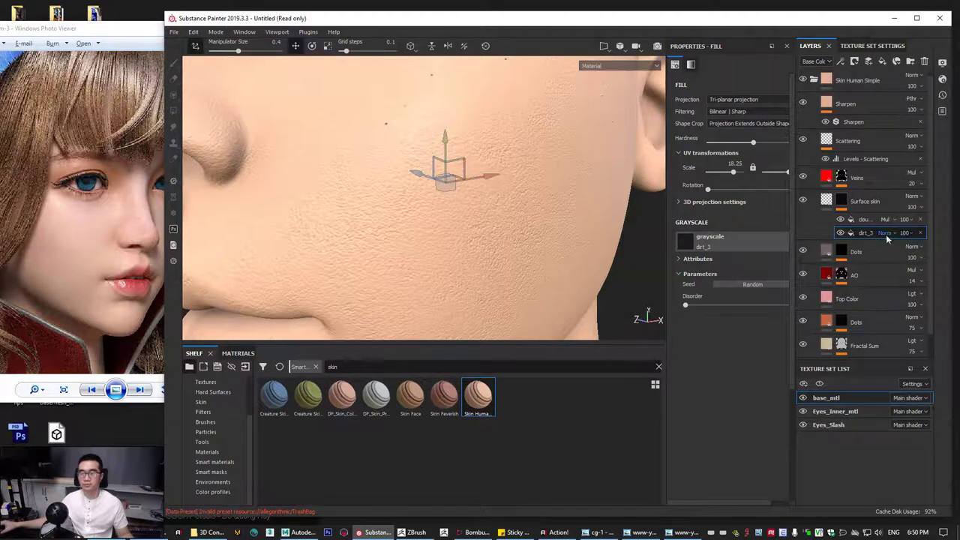
{"action": "left_click", "coordinate": [907, 233]}
{"action": "left_click_drag", "start_coordinate": [925, 253], "coordinate": [919, 252]}
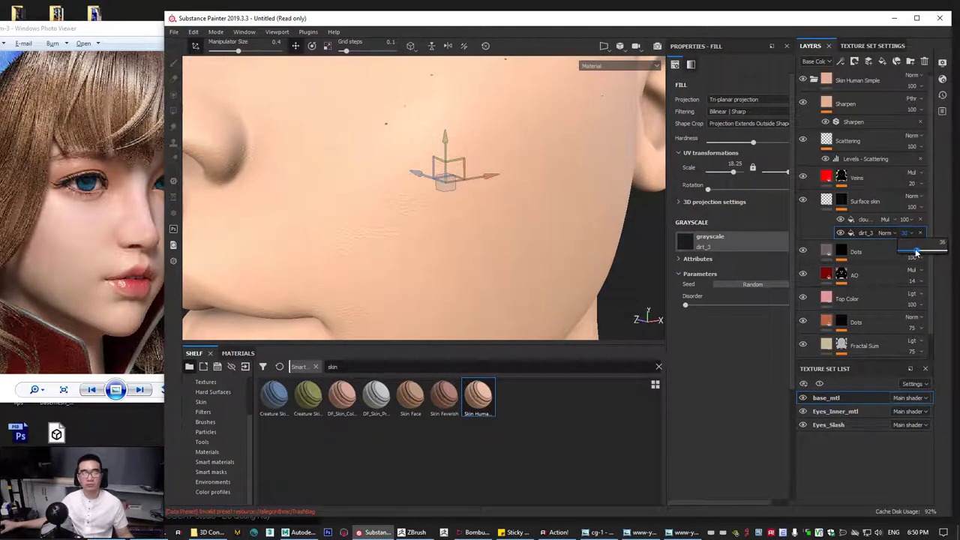
{"action": "type", "text": "30"}
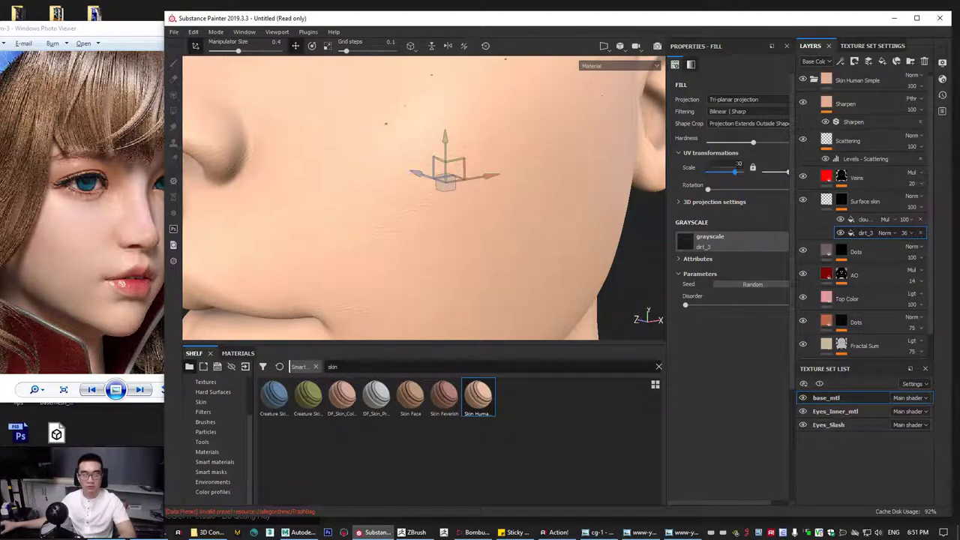
{"action": "key", "text": "Return"}
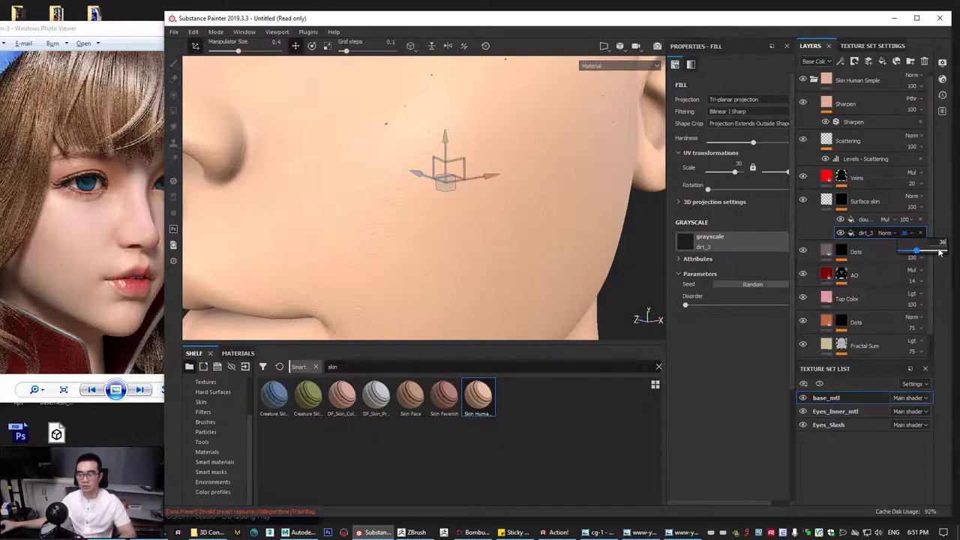
{"action": "key", "text": "Return"}
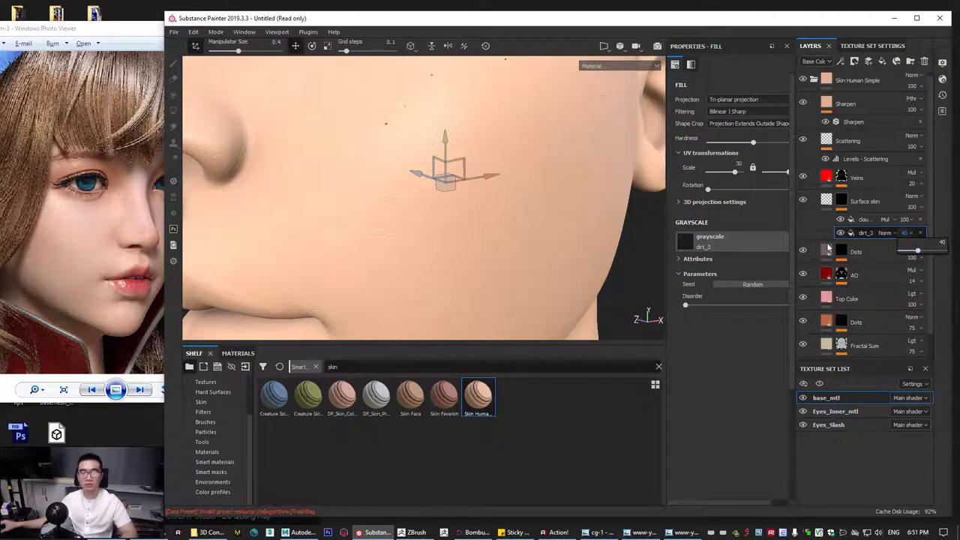
{"action": "right_click_drag", "start_coordinate": [478, 187], "coordinate": [343, 221], "text": "alt"}
{"action": "left_click_drag", "start_coordinate": [343, 221], "coordinate": [518, 252], "text": "alt"}
Inspect the face from the front and side, and hide the gray Dots layer directly below Surface skin.
{"action": "left_click", "coordinate": [860, 219]}
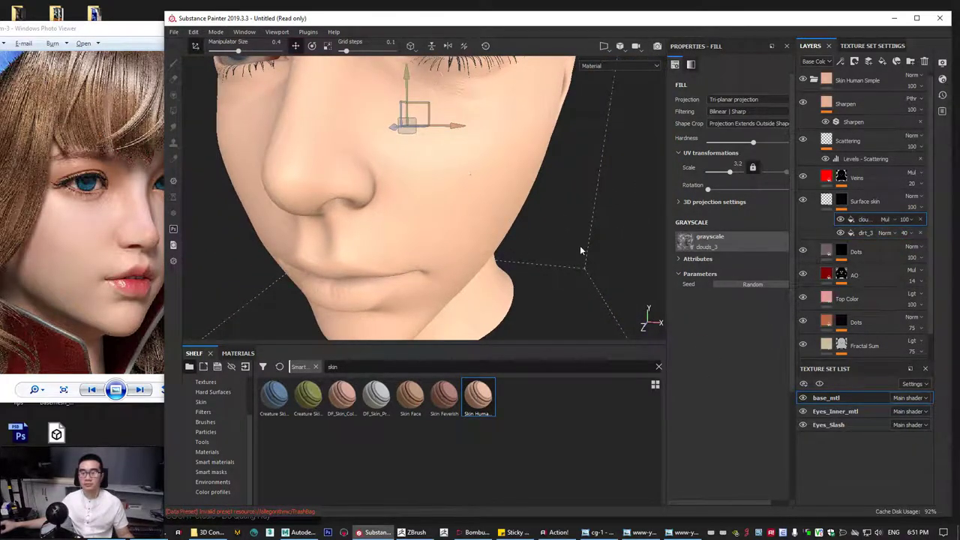
{"action": "mouse_move", "coordinate": [598, 236]}
{"action": "left_mouse_down", "text": "alt"}
{"action": "mouse_move", "coordinate": [553, 221]}
{"action": "mouse_move", "coordinate": [563, 215]}
{"action": "mouse_move", "coordinate": [451, 192]}
{"action": "mouse_move", "coordinate": [585, 242]}
{"action": "mouse_move", "coordinate": [413, 202]}
{"action": "mouse_move", "coordinate": [463, 210]}
{"action": "mouse_move", "coordinate": [461, 229]}
{"action": "left_mouse_up", "text": "alt"}
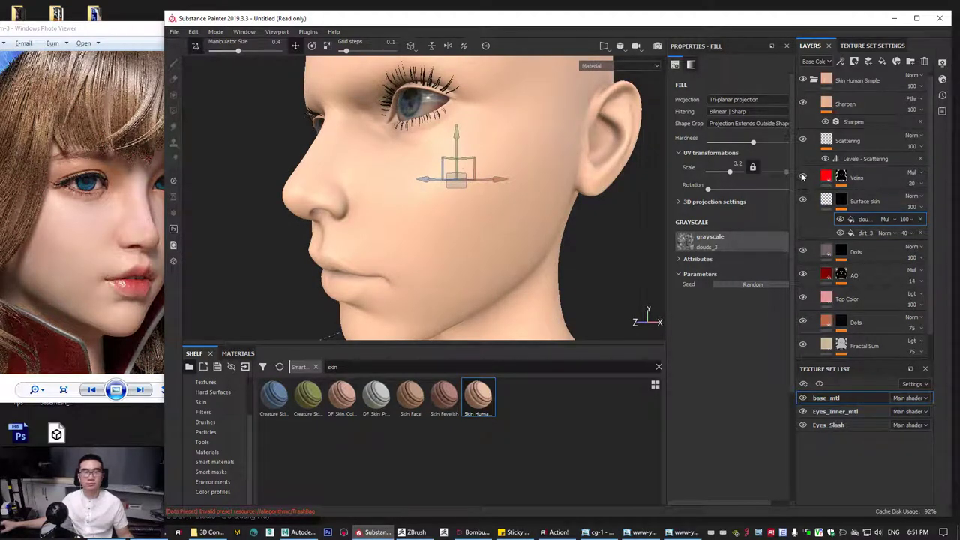
{"action": "scroll", "coordinate": [380, 174], "scroll_direction": "up", "scroll_amount": 3}
{"action": "left_click_drag", "start_coordinate": [380, 174], "coordinate": [529, 252], "text": "alt"}
{"action": "middle_click_drag", "start_coordinate": [529, 253], "coordinate": [398, 208], "text": "alt"}
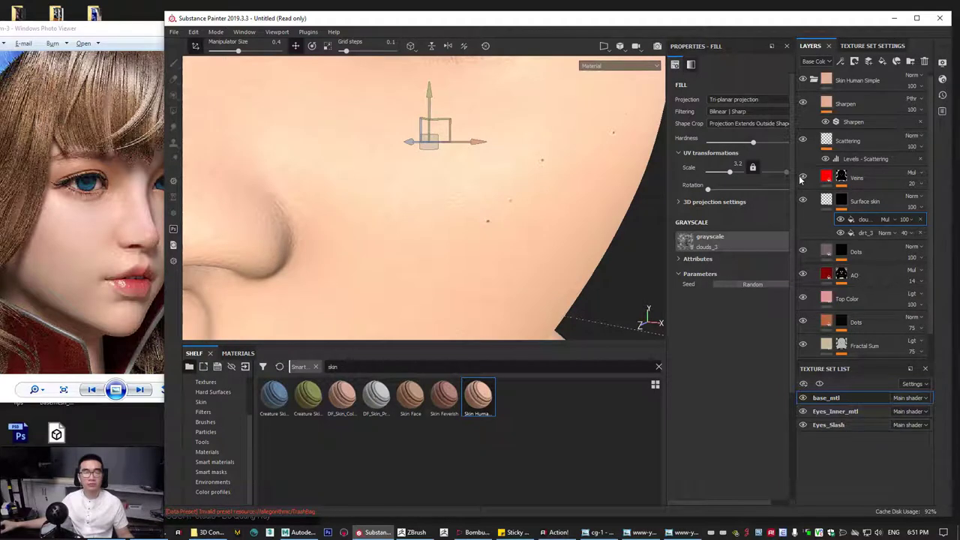
{"action": "left_click", "coordinate": [802, 251]}
{"action": "left_click_drag", "start_coordinate": [322, 180], "coordinate": [472, 233], "text": "alt"}
Toggle the AO layer's visibility to compare its effect around the nose and eye.
{"action": "left_click", "coordinate": [804, 274]}
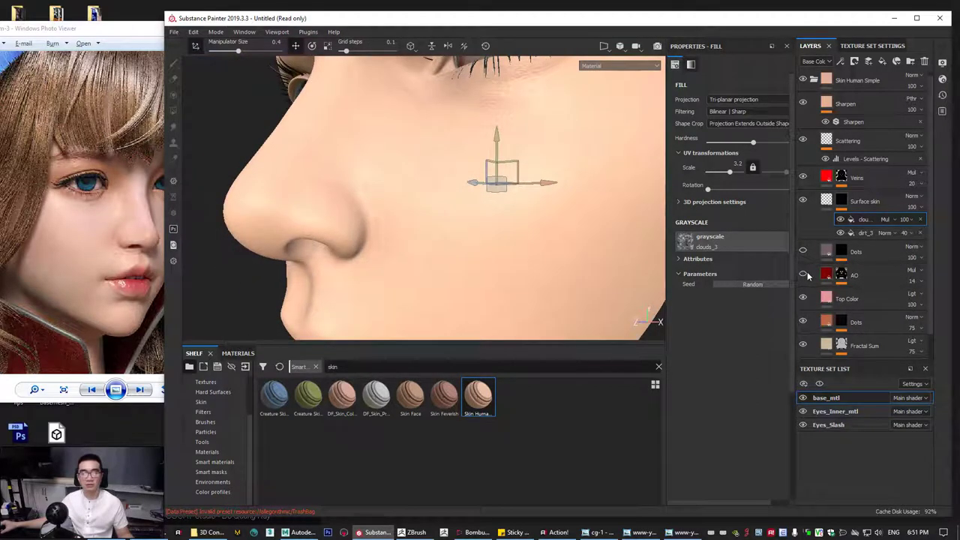
{"action": "left_click", "coordinate": [805, 274]}
{"action": "left_click", "coordinate": [803, 275]}
{"action": "left_click", "coordinate": [803, 274]}
{"action": "left_click", "coordinate": [804, 275]}
{"action": "left_click", "coordinate": [804, 275]}
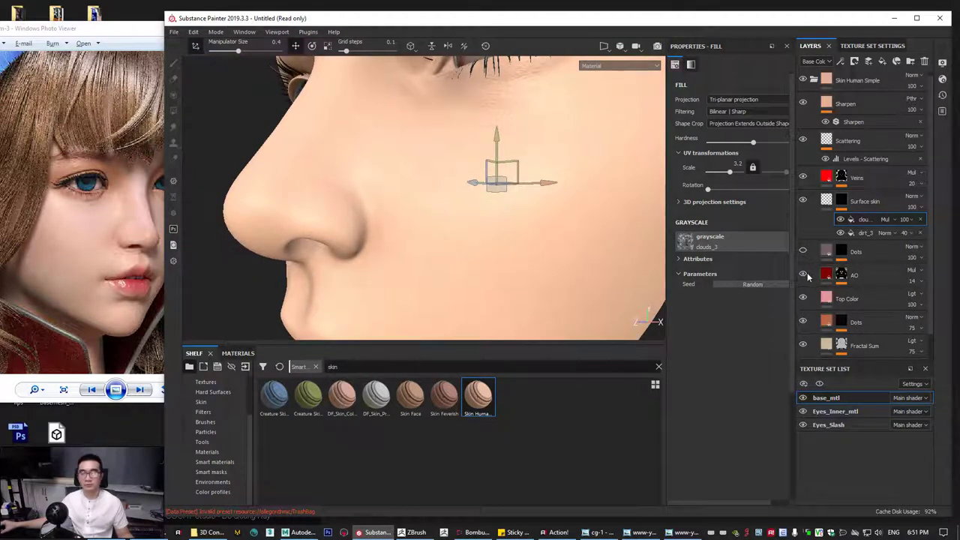
Change the AO layer's base color to bright pure red and view the eye area.
{"action": "left_click", "coordinate": [826, 275]}
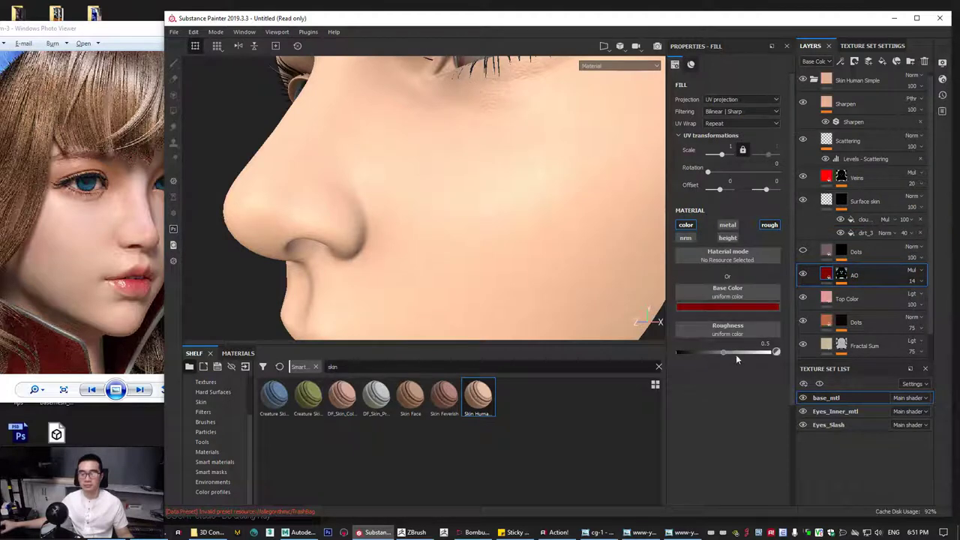
{"action": "left_click", "coordinate": [724, 305]}
{"action": "left_click_drag", "start_coordinate": [799, 357], "coordinate": [808, 302]}
{"action": "left_click_drag", "start_coordinate": [638, 225], "coordinate": [490, 247], "text": "alt"}
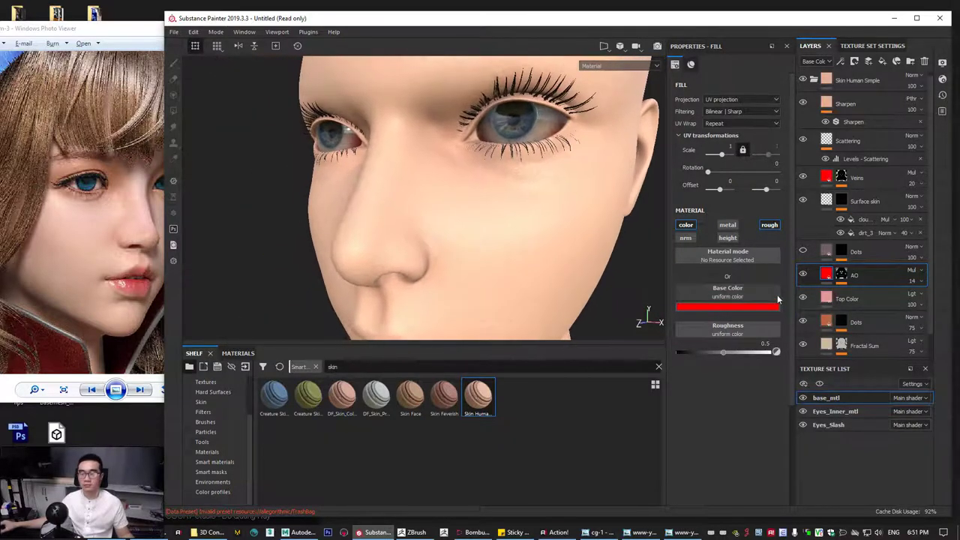
Set the AO layer's blending mode to Overlay and compare the face with the layer hidden and shown.
{"action": "left_click", "coordinate": [915, 270]}
{"action": "left_click", "coordinate": [905, 145]}
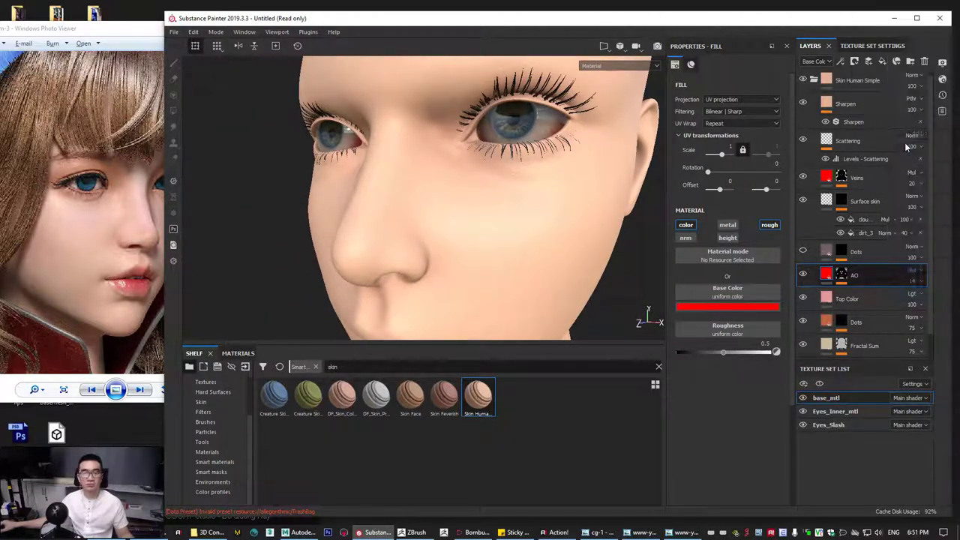
{"action": "left_click_drag", "start_coordinate": [460, 269], "coordinate": [452, 243], "text": "alt"}
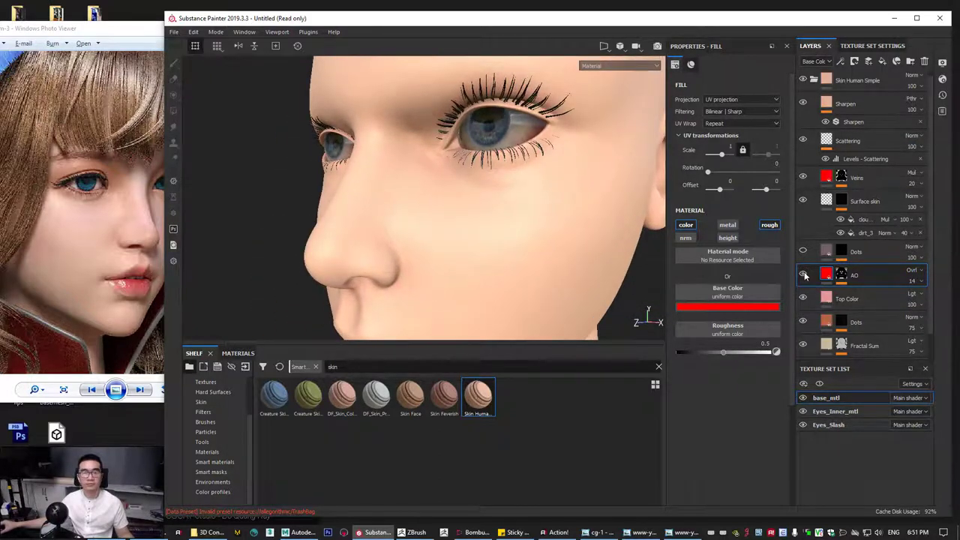
{"action": "left_click", "coordinate": [803, 273]}
{"action": "left_click", "coordinate": [803, 274]}
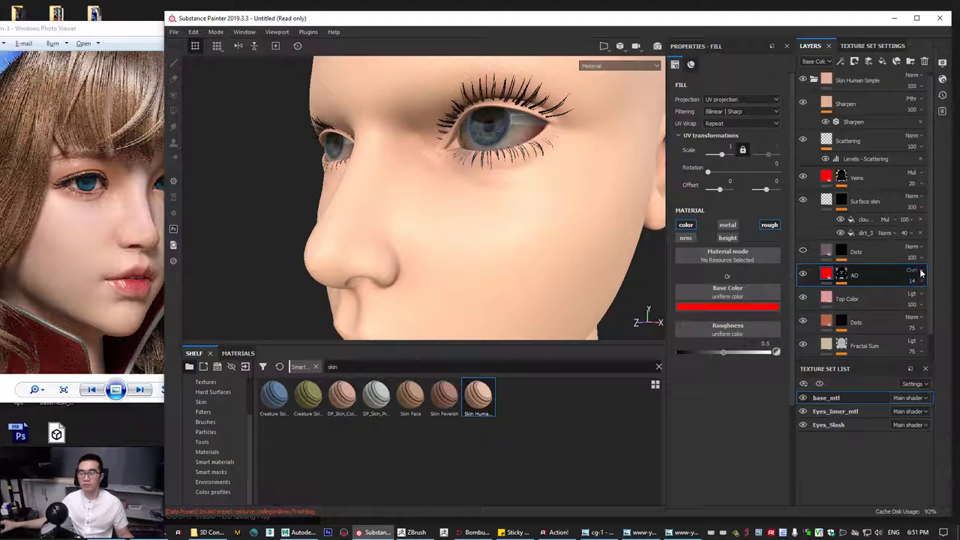
Raise the AO layer's opacity to 26, keeping its Overlay blending mode.
{"action": "left_click", "coordinate": [825, 276]}
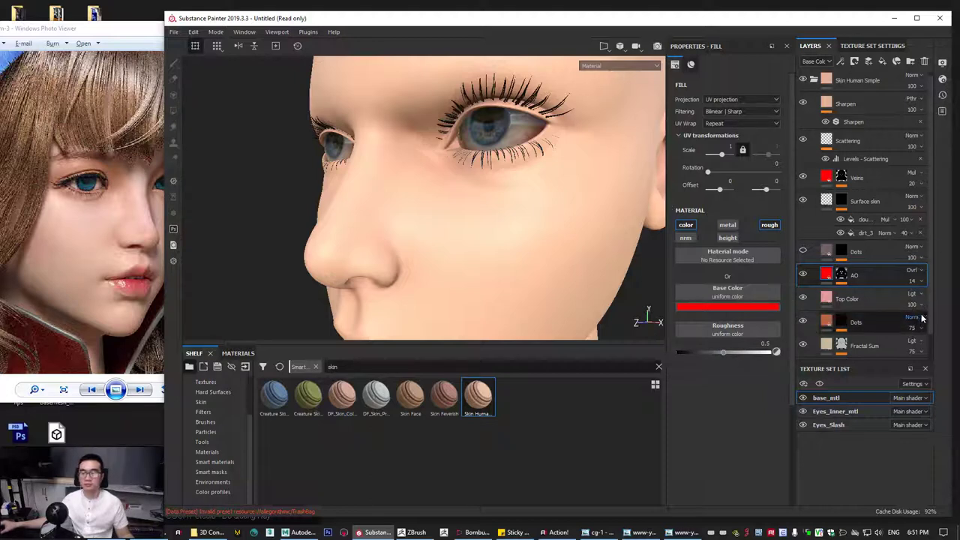
{"action": "left_click", "coordinate": [920, 273]}
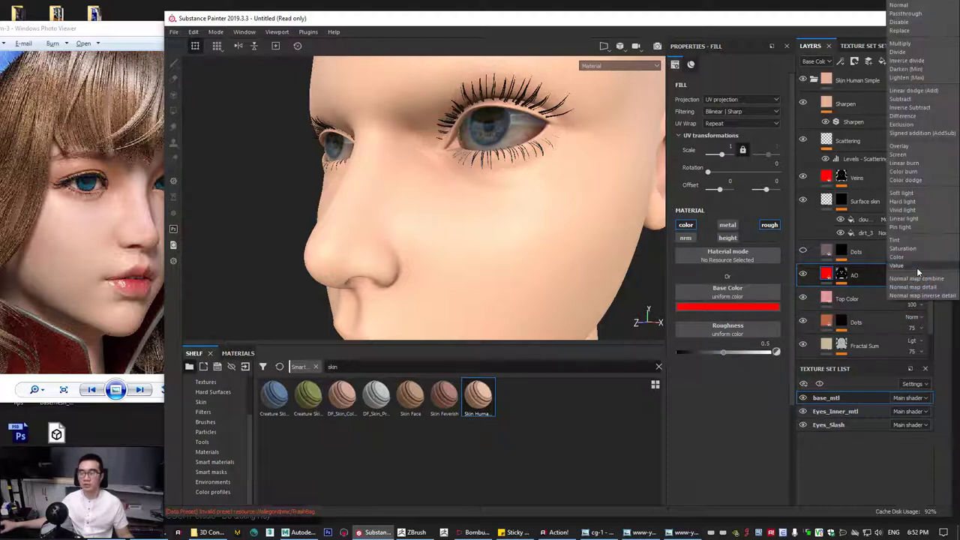
{"action": "left_click", "coordinate": [746, 437]}
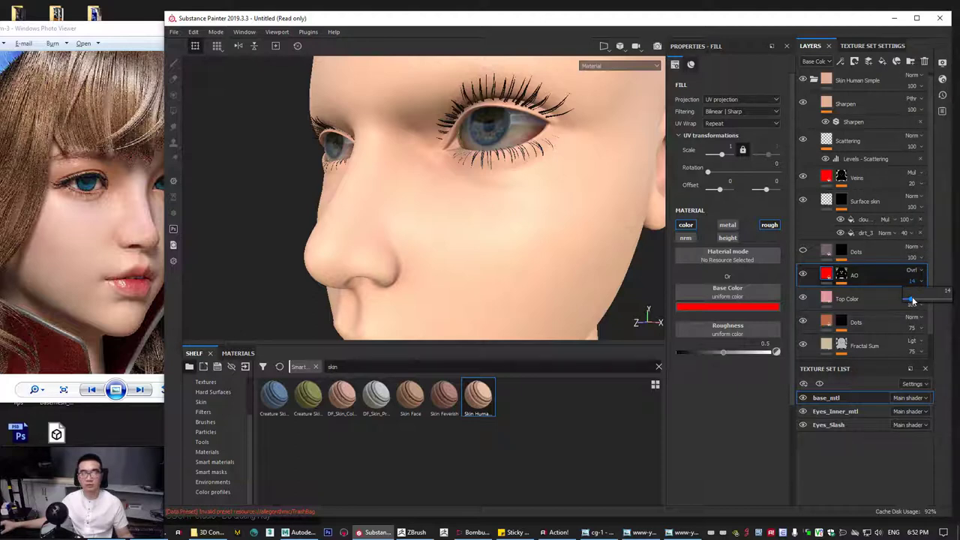
{"action": "left_click_drag", "start_coordinate": [912, 301], "coordinate": [920, 300]}
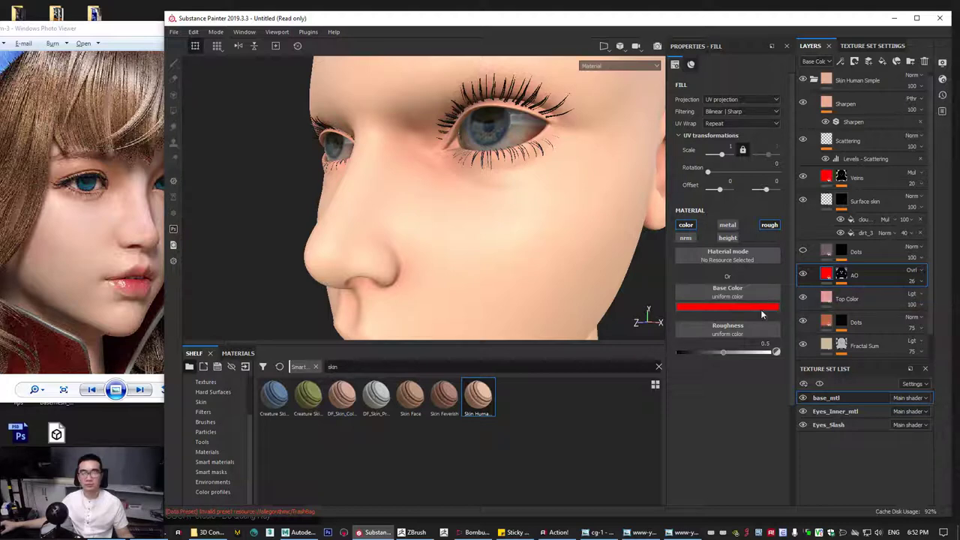
Darken the AO layer's base color to a deep red with value 0.432 and compare the face with the reference portrait.
{"action": "left_click", "coordinate": [706, 307]}
{"action": "left_click", "coordinate": [841, 356]}
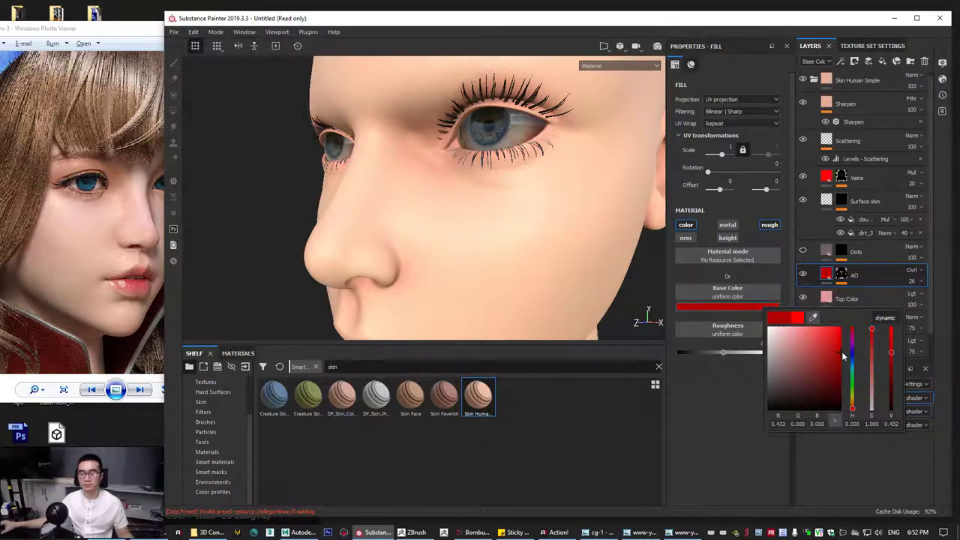
{"action": "left_click_drag", "start_coordinate": [473, 249], "coordinate": [443, 229], "text": "alt"}
{"action": "middle_click_drag", "start_coordinate": [443, 230], "coordinate": [440, 241], "text": "alt"}
{"action": "right_click_drag", "start_coordinate": [439, 241], "coordinate": [475, 279], "text": "alt"}
{"action": "middle_click_drag", "start_coordinate": [475, 279], "coordinate": [476, 268], "text": "alt"}
{"action": "left_click_drag", "start_coordinate": [476, 268], "coordinate": [507, 289], "text": "alt"}
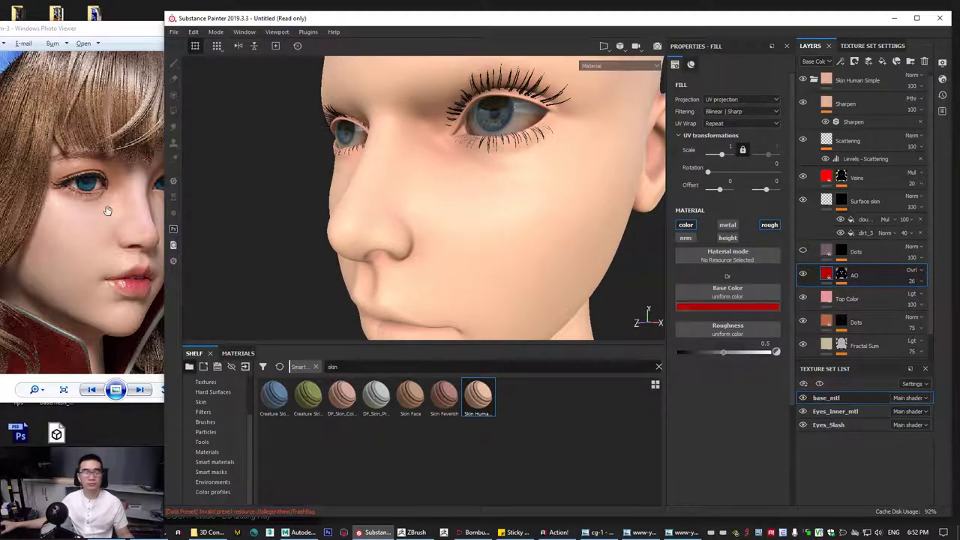
{"action": "left_click", "coordinate": [42, 237]}
Raise the AO layer's opacity to 30 and compare the face with the layer hidden and shown.
{"action": "mouse_move", "coordinate": [550, 251]}
{"action": "left_mouse_down", "text": "alt"}
{"action": "mouse_move", "coordinate": [563, 250]}
{"action": "mouse_move", "coordinate": [536, 253]}
{"action": "mouse_move", "coordinate": [422, 215]}
{"action": "mouse_move", "coordinate": [507, 219]}
{"action": "left_mouse_up", "text": "alt"}
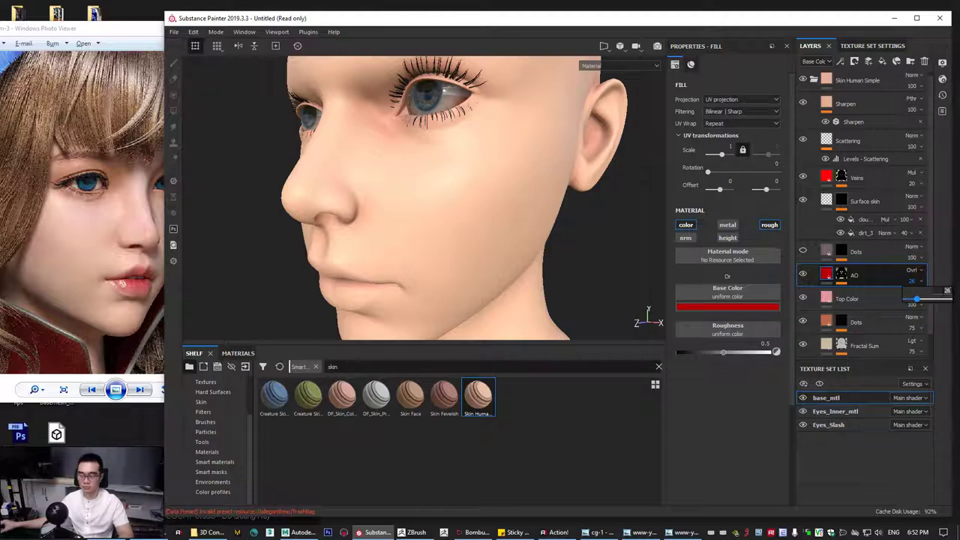
{"action": "key", "text": "Return"}
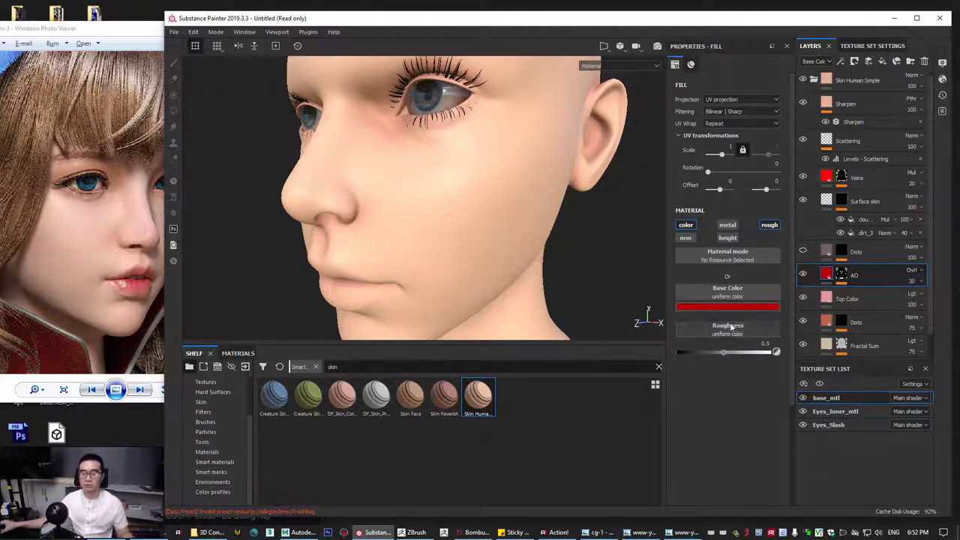
{"action": "left_click_drag", "start_coordinate": [526, 257], "coordinate": [530, 253], "text": "alt"}
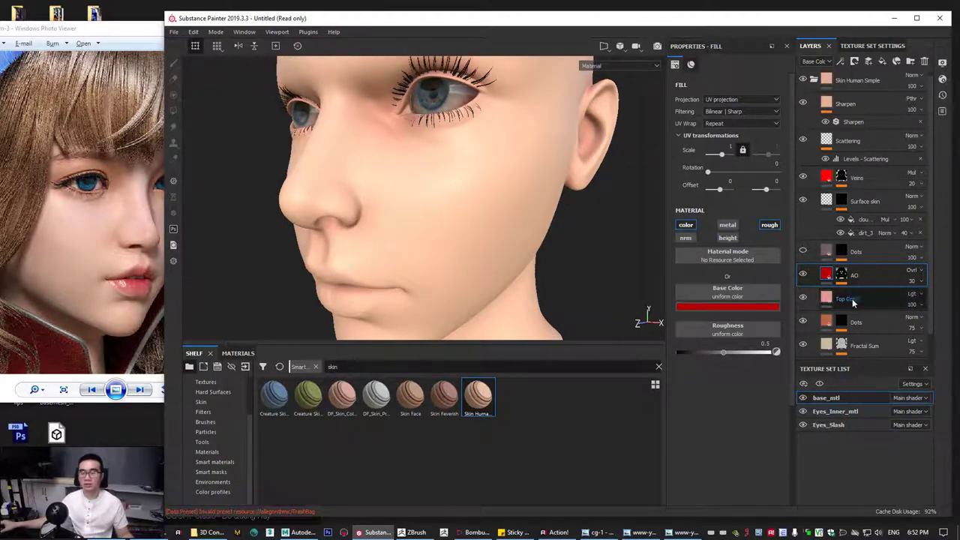
{"action": "left_click", "coordinate": [802, 275]}
{"action": "left_click", "coordinate": [802, 275]}
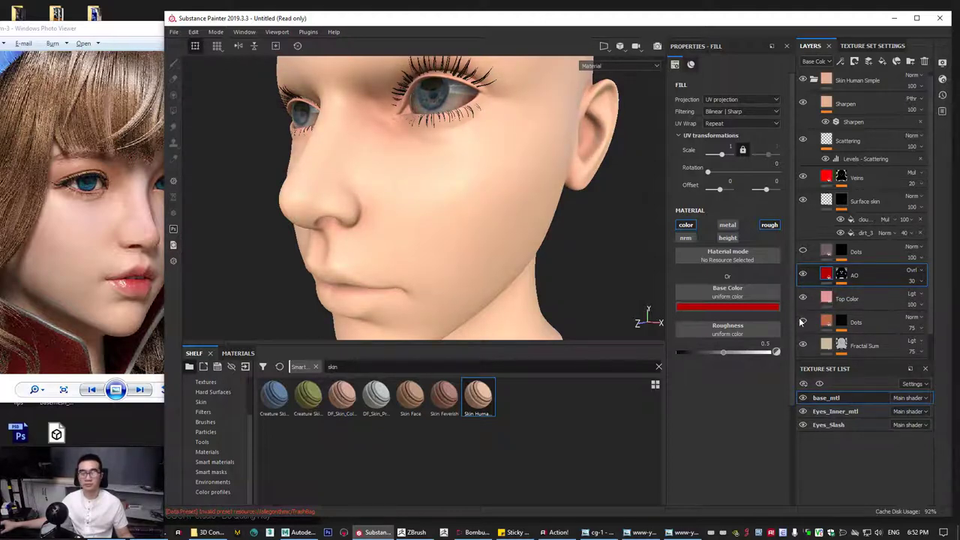
Shift the Base layer's base color toward pink by setting its hue to 0.036, and check the skin tone.
{"action": "scroll", "coordinate": [820, 180], "scroll_direction": "up", "scroll_amount": 1}
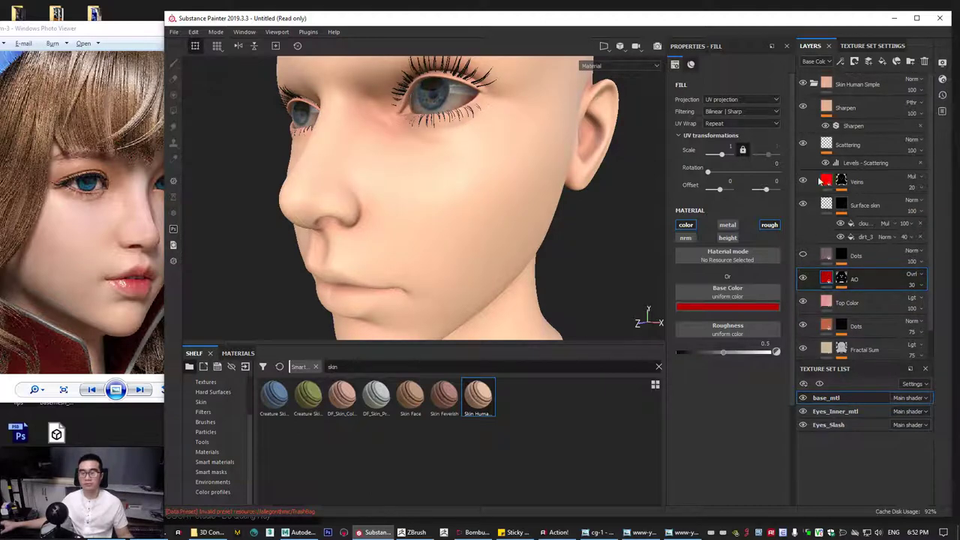
{"action": "mouse_move", "coordinate": [551, 257]}
{"action": "left_mouse_down", "text": "alt"}
{"action": "mouse_move", "coordinate": [565, 252]}
{"action": "mouse_move", "coordinate": [547, 236]}
{"action": "mouse_move", "coordinate": [555, 264]}
{"action": "left_mouse_up", "text": "alt"}
{"action": "scroll", "coordinate": [817, 338], "scroll_direction": "down", "scroll_amount": 1}
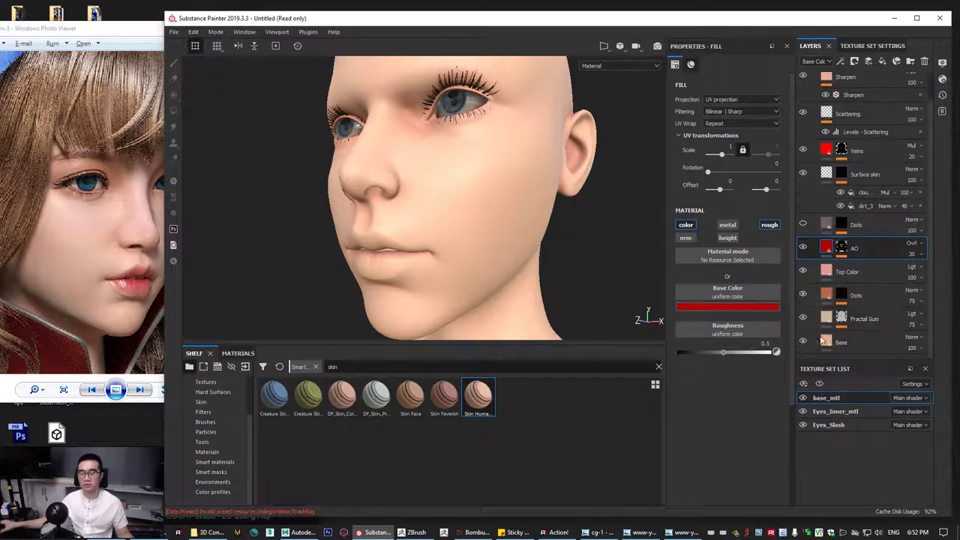
{"action": "left_click", "coordinate": [830, 344]}
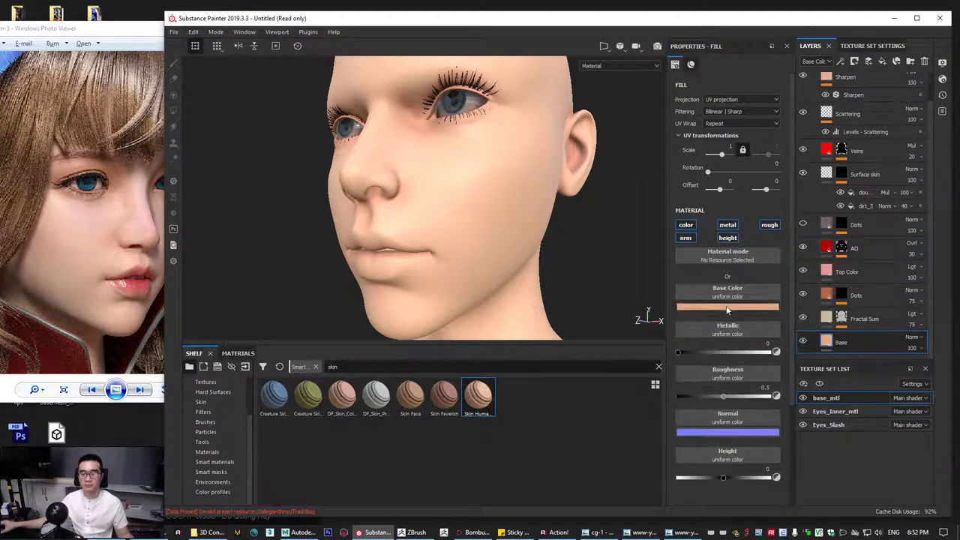
{"action": "left_click", "coordinate": [727, 308]}
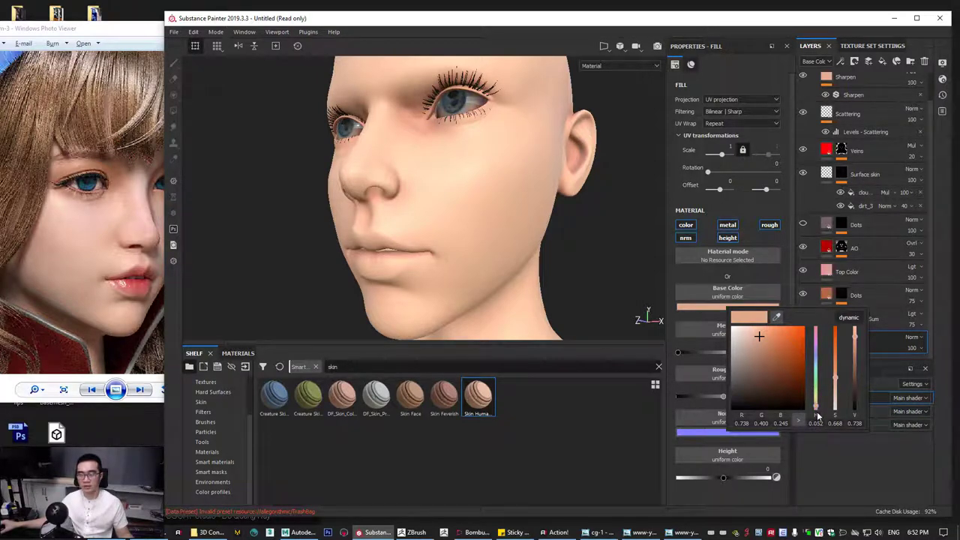
{"action": "left_click", "coordinate": [816, 410]}
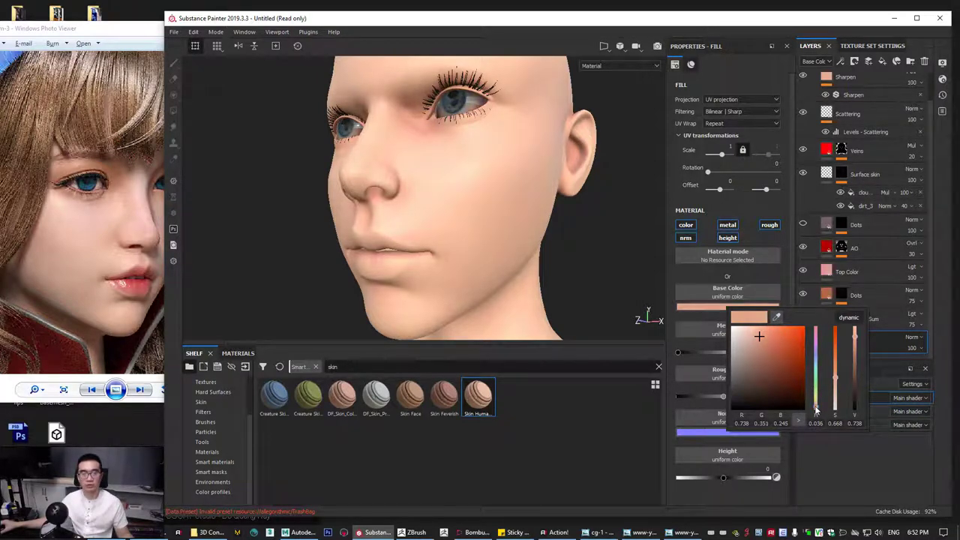
{"action": "left_click_drag", "start_coordinate": [555, 270], "coordinate": [515, 224], "text": "alt"}
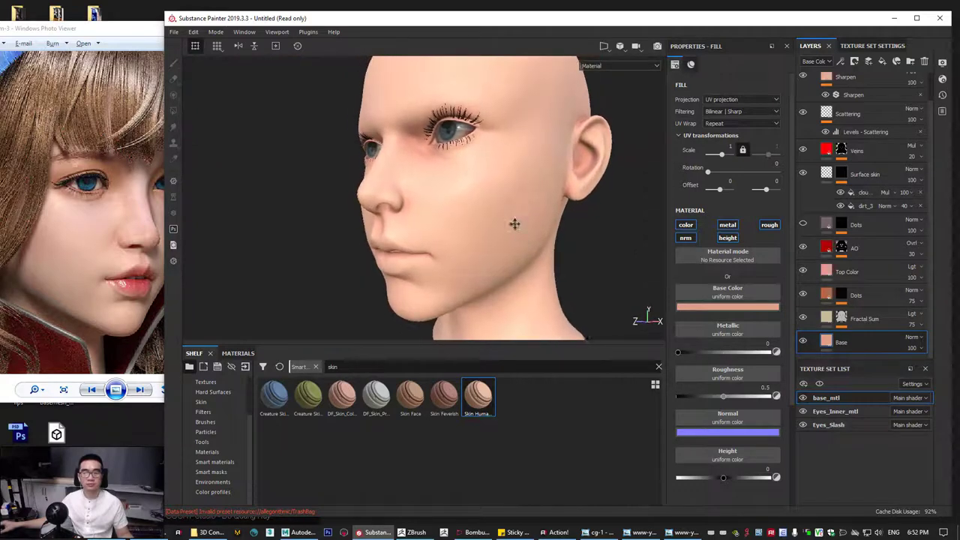
{"action": "right_click_drag", "start_coordinate": [515, 223], "coordinate": [495, 270], "text": "alt"}
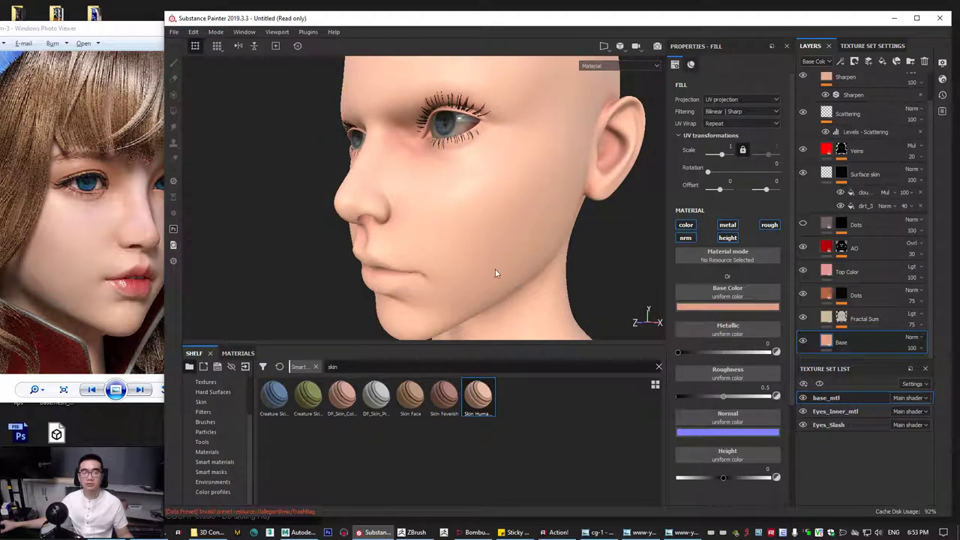
Collapse the Skin Human Simple folder in the layer stack.
{"action": "left_click", "coordinate": [618, 68]}
{"action": "left_click", "coordinate": [609, 72]}
{"action": "mouse_move", "coordinate": [556, 256]}
{"action": "left_mouse_down", "text": "alt"}
{"action": "mouse_move", "coordinate": [679, 258]}
{"action": "mouse_move", "coordinate": [570, 262]}
{"action": "left_mouse_up", "text": "alt"}
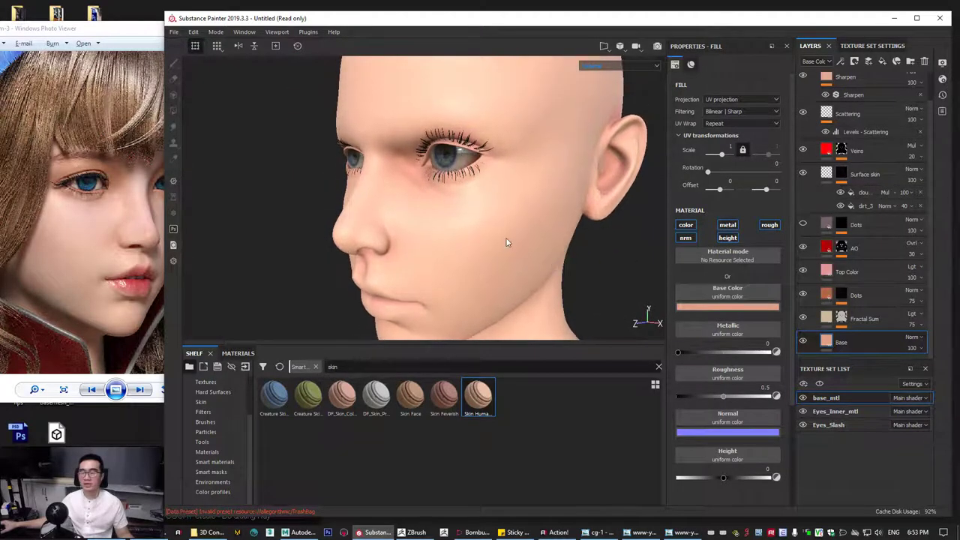
{"action": "left_click_drag", "start_coordinate": [933, 252], "coordinate": [941, 140]}
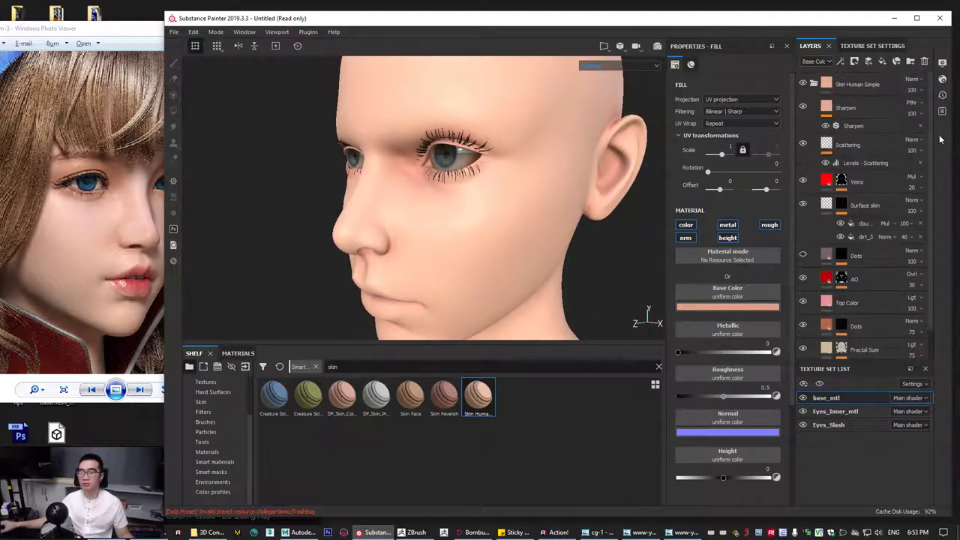
{"action": "left_click", "coordinate": [814, 83]}
Select the collapsed Skin Human Simple folder and examine the skin across the whole head and closely around the eyes.
{"action": "left_click_drag", "start_coordinate": [475, 205], "coordinate": [506, 253], "text": "alt"}
{"action": "right_click_drag", "start_coordinate": [505, 253], "coordinate": [405, 251], "text": "alt"}
{"action": "left_click_drag", "start_coordinate": [405, 251], "coordinate": [482, 232], "text": "alt"}
{"action": "middle_click_drag", "start_coordinate": [424, 237], "coordinate": [434, 250], "text": "alt"}
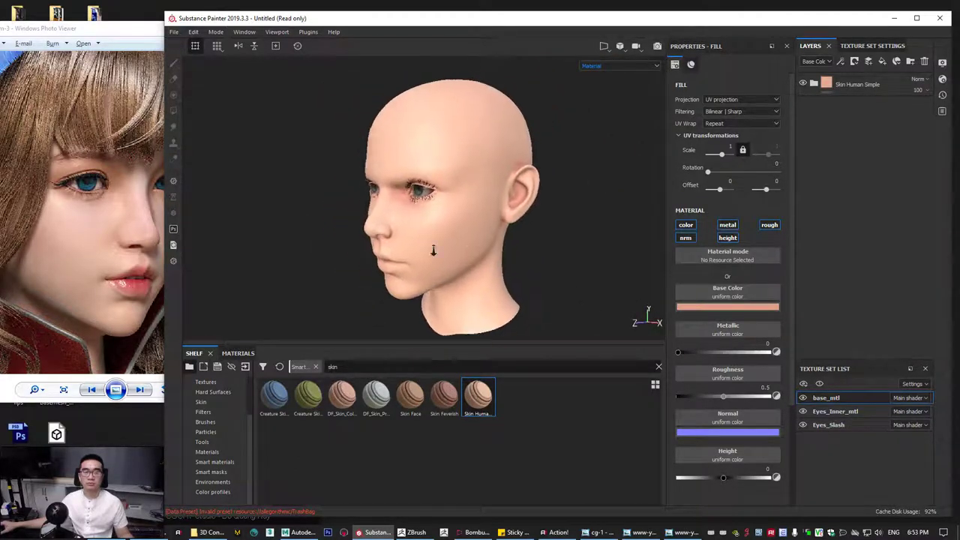
{"action": "right_click_drag", "start_coordinate": [433, 250], "coordinate": [532, 274], "text": "alt"}
{"action": "mouse_move", "coordinate": [532, 274]}
{"action": "left_mouse_down", "text": "alt"}
{"action": "mouse_move", "coordinate": [562, 270]}
{"action": "mouse_move", "coordinate": [529, 275]}
{"action": "left_mouse_up", "text": "alt"}
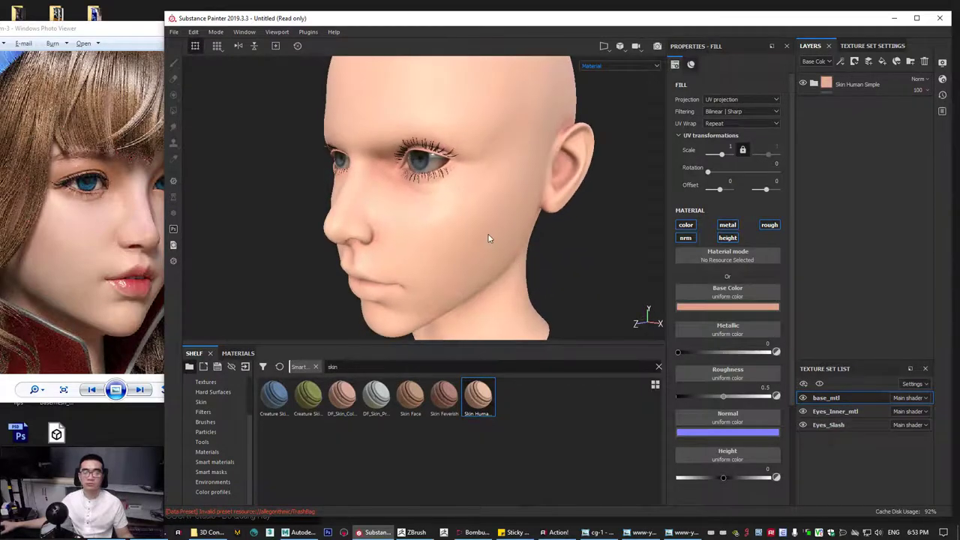
{"action": "left_click_drag", "start_coordinate": [488, 238], "coordinate": [564, 239], "text": "alt"}
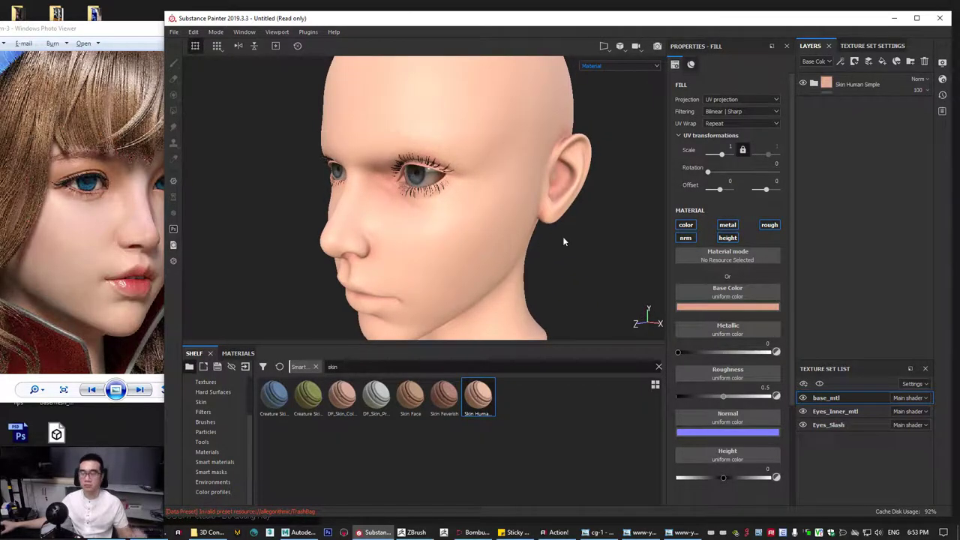
{"action": "left_click", "coordinate": [901, 78]}
{"action": "left_click_drag", "start_coordinate": [493, 230], "coordinate": [441, 214], "text": "alt"}
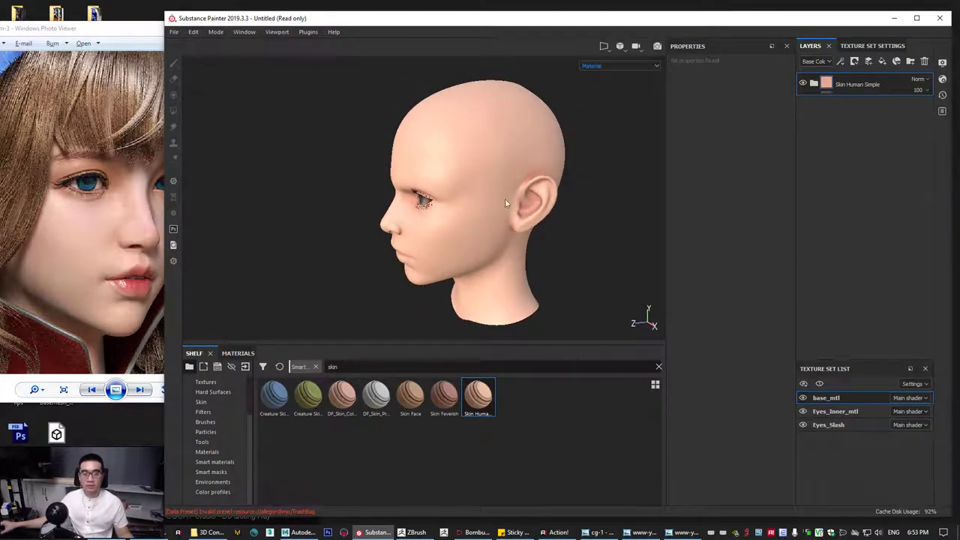
{"action": "left_click_drag", "start_coordinate": [504, 203], "coordinate": [523, 235], "text": "alt"}
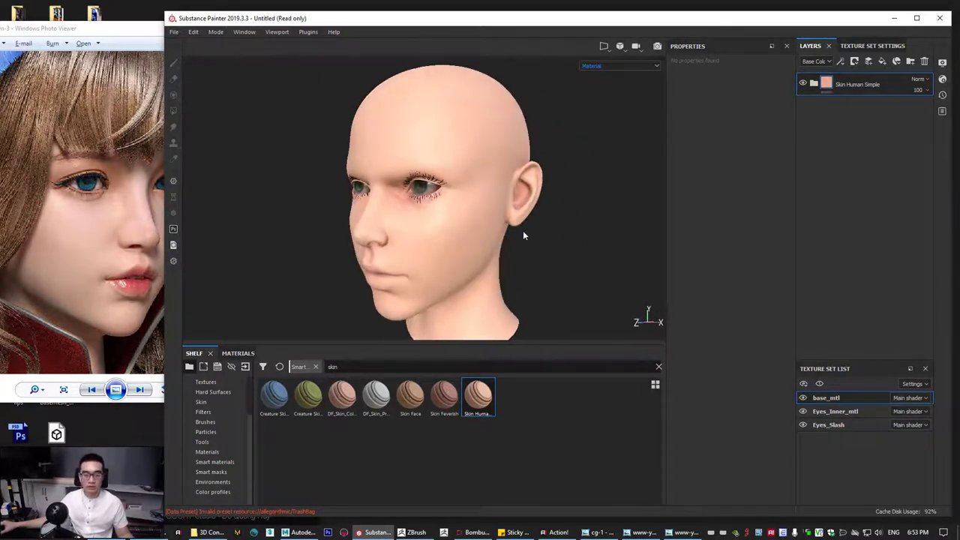
{"action": "right_click_drag", "start_coordinate": [524, 235], "coordinate": [517, 257], "text": "alt"}
{"action": "middle_click_drag", "start_coordinate": [517, 257], "coordinate": [474, 232], "text": "alt"}
{"action": "left_click_drag", "start_coordinate": [473, 232], "coordinate": [370, 207], "text": "alt"}
{"action": "right_click_drag", "start_coordinate": [369, 207], "coordinate": [399, 293], "text": "alt"}
{"action": "left_click_drag", "start_coordinate": [398, 293], "coordinate": [471, 223], "text": "alt"}
{"action": "right_click_drag", "start_coordinate": [471, 223], "coordinate": [528, 252], "text": "alt"}
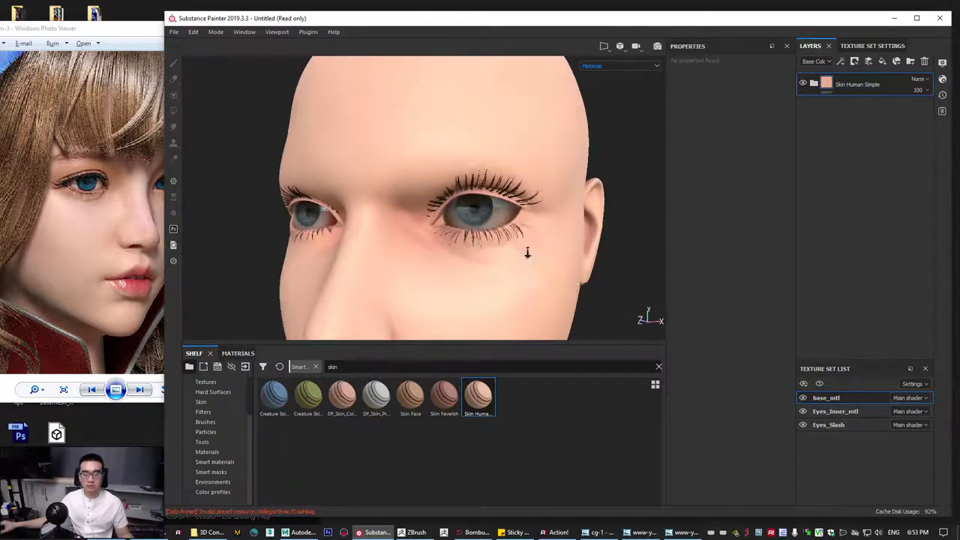
{"action": "left_click_drag", "start_coordinate": [527, 252], "coordinate": [446, 196], "text": "alt"}
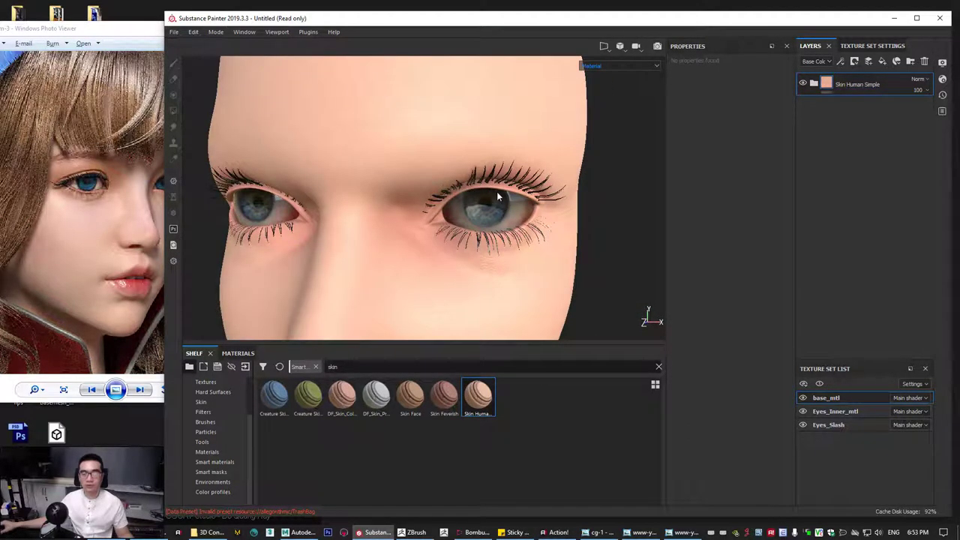
Add a fill layer above Skin Human Simple with only color and roughness enabled, and set its roughness to 0.3545.
{"action": "left_click", "coordinate": [882, 62]}
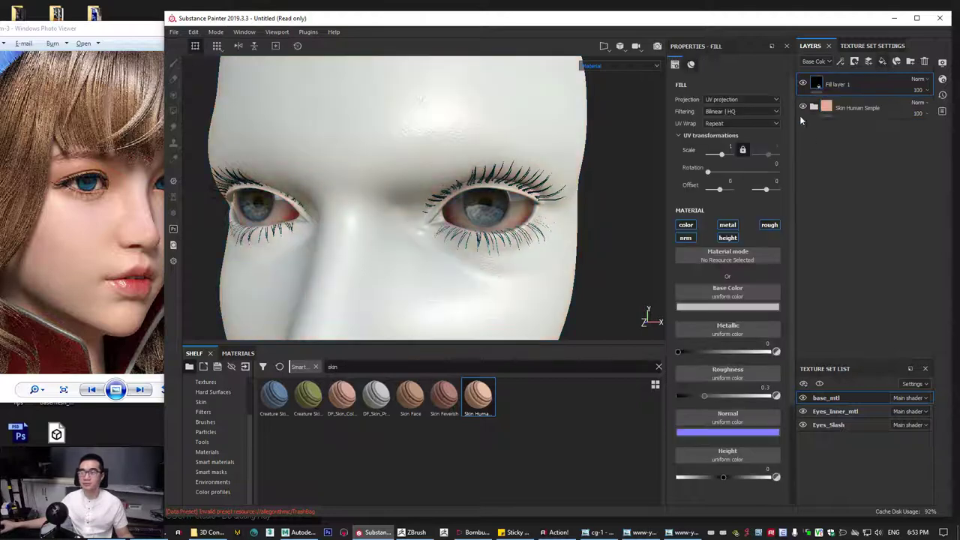
{"action": "left_click", "coordinate": [728, 237]}
{"action": "left_click", "coordinate": [728, 224]}
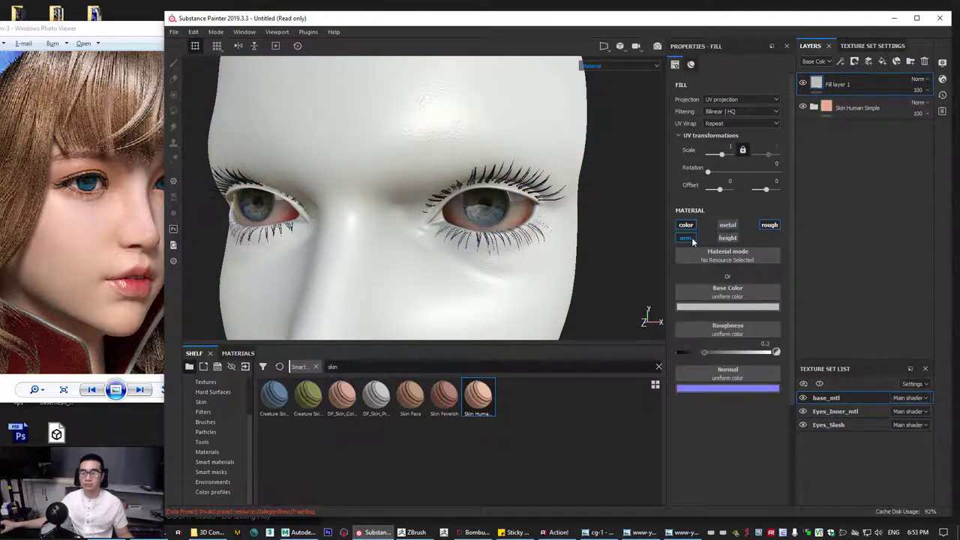
{"action": "left_click", "coordinate": [685, 237]}
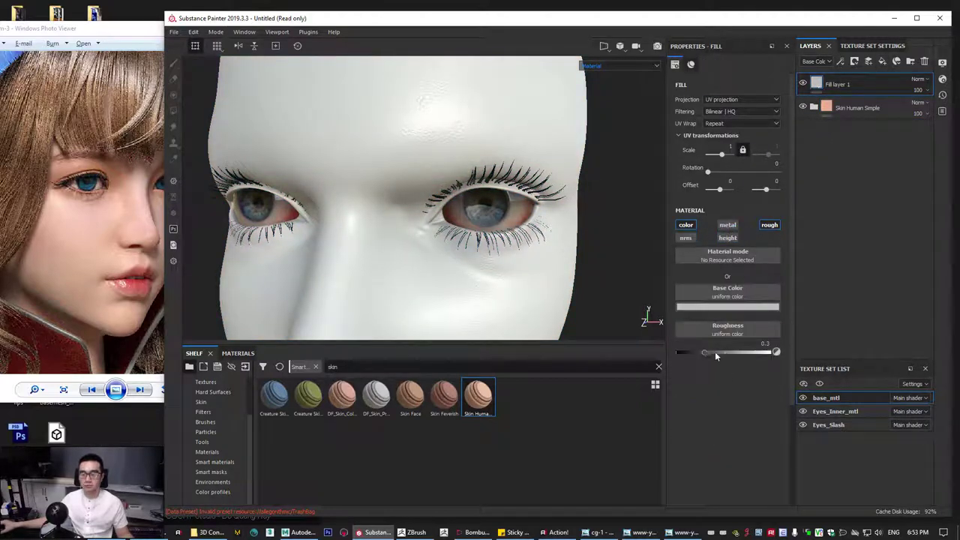
{"action": "left_click_drag", "start_coordinate": [715, 354], "coordinate": [710, 354]}
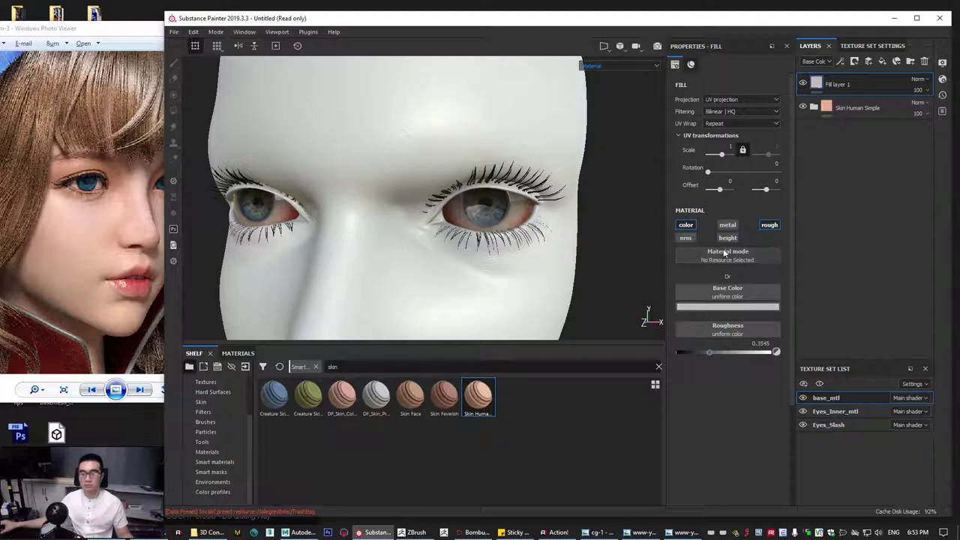
Set the new fill layer's base color to black and give the layer a black mask.
{"action": "left_click", "coordinate": [732, 306]}
{"action": "left_click", "coordinate": [737, 399]}
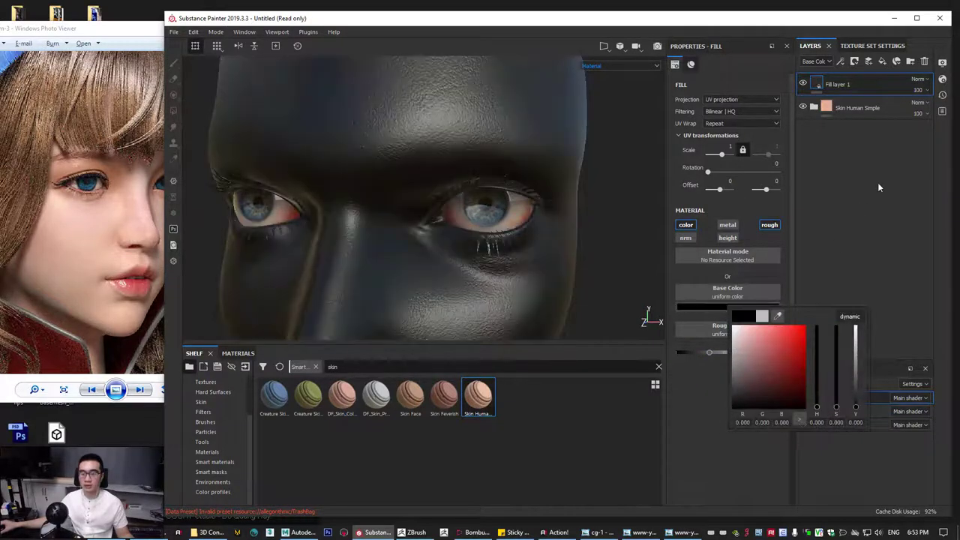
{"action": "mouse_move", "coordinate": [535, 230]}
{"action": "left_mouse_down", "text": "alt"}
{"action": "mouse_move", "coordinate": [530, 264]}
{"action": "mouse_move", "coordinate": [508, 214]}
{"action": "mouse_move", "coordinate": [538, 198]}
{"action": "mouse_move", "coordinate": [540, 148]}
{"action": "mouse_move", "coordinate": [533, 197]}
{"action": "mouse_move", "coordinate": [448, 210]}
{"action": "mouse_move", "coordinate": [458, 275]}
{"action": "mouse_move", "coordinate": [500, 262]}
{"action": "mouse_move", "coordinate": [540, 268]}
{"action": "mouse_move", "coordinate": [450, 199]}
{"action": "mouse_move", "coordinate": [390, 248]}
{"action": "mouse_move", "coordinate": [541, 180]}
{"action": "left_mouse_up", "text": "alt"}
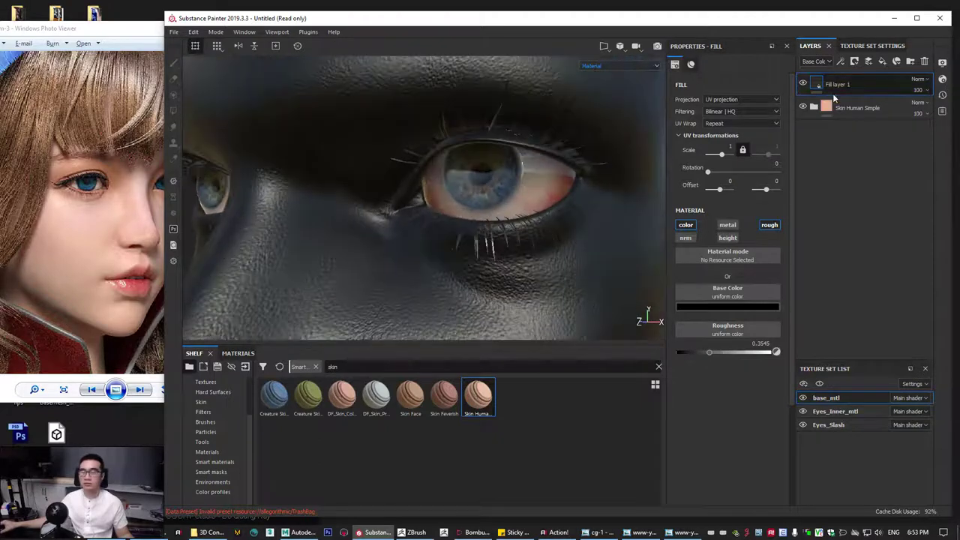
{"action": "right_click", "coordinate": [837, 88]}
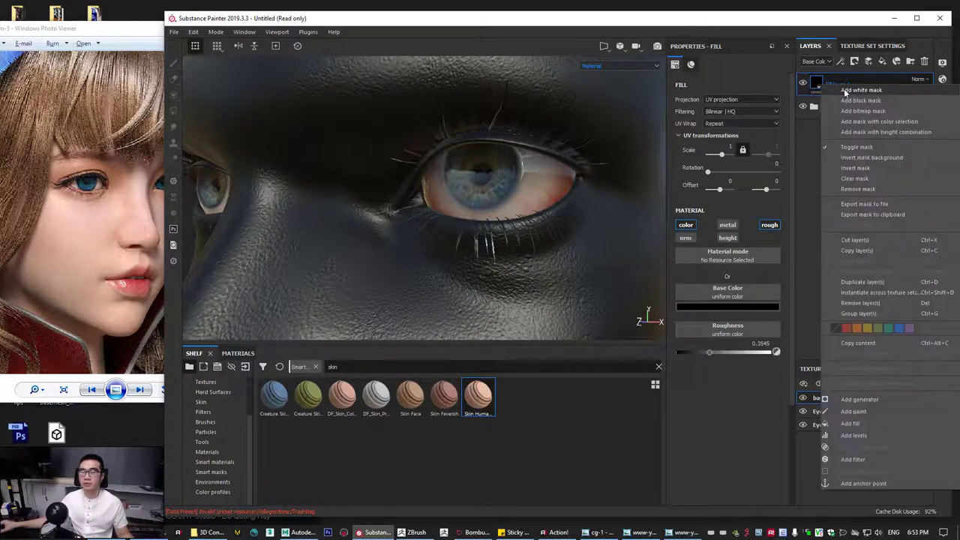
{"action": "left_click", "coordinate": [856, 96]}
Paint a black eyeliner line on the mask along the upper lid of the character's left eye with brush size 1.87, following the reference.
{"action": "left_click_drag", "start_coordinate": [495, 177], "coordinate": [480, 191], "text": "alt"}
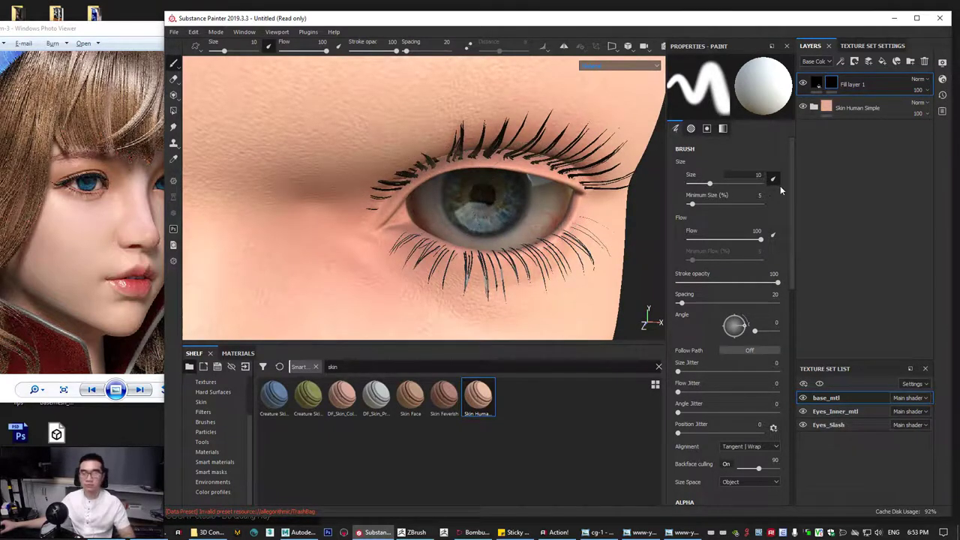
{"action": "right_click_drag", "start_coordinate": [480, 187], "coordinate": [402, 198], "text": "ctrl"}
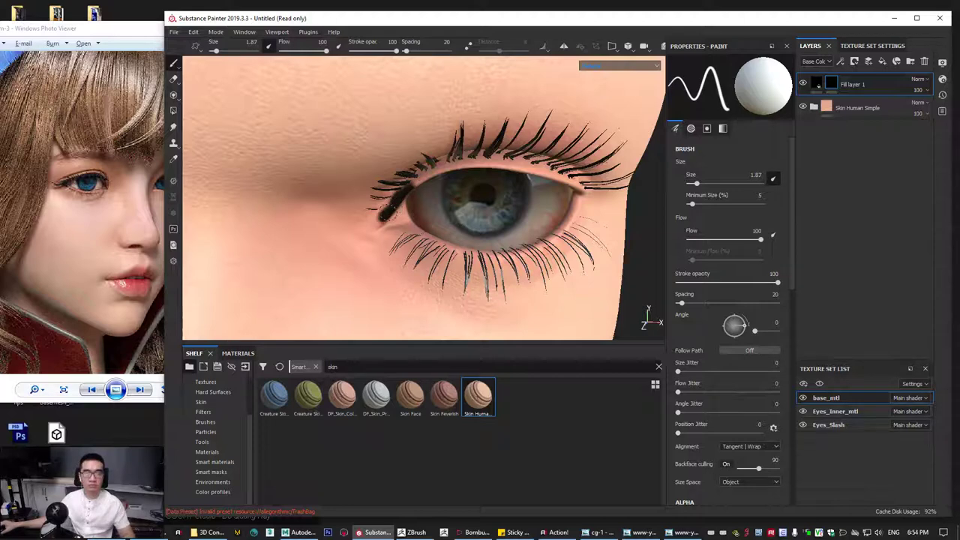
{"action": "left_click", "coordinate": [126, 186]}
{"action": "scroll", "coordinate": [66, 182], "scroll_direction": "up", "scroll_amount": 3}
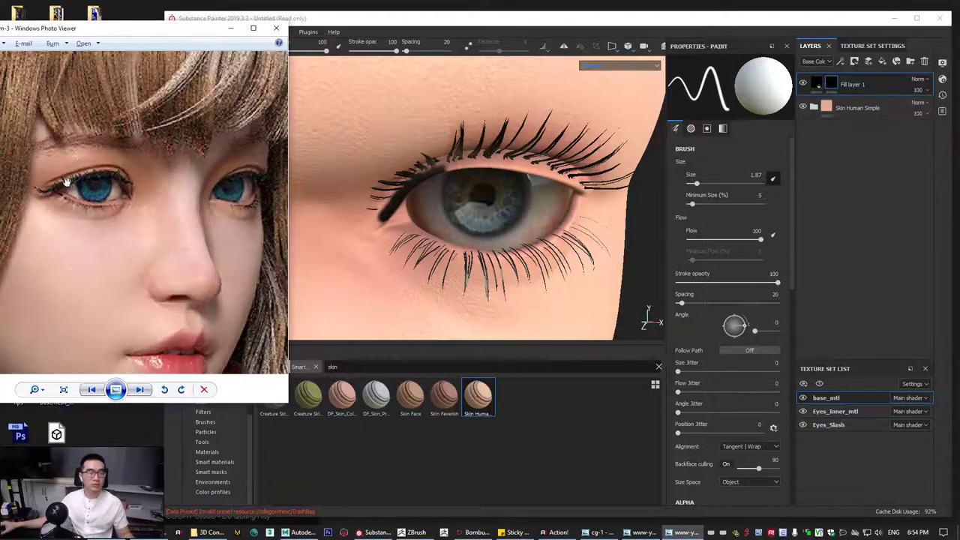
{"action": "left_click", "coordinate": [478, 30]}
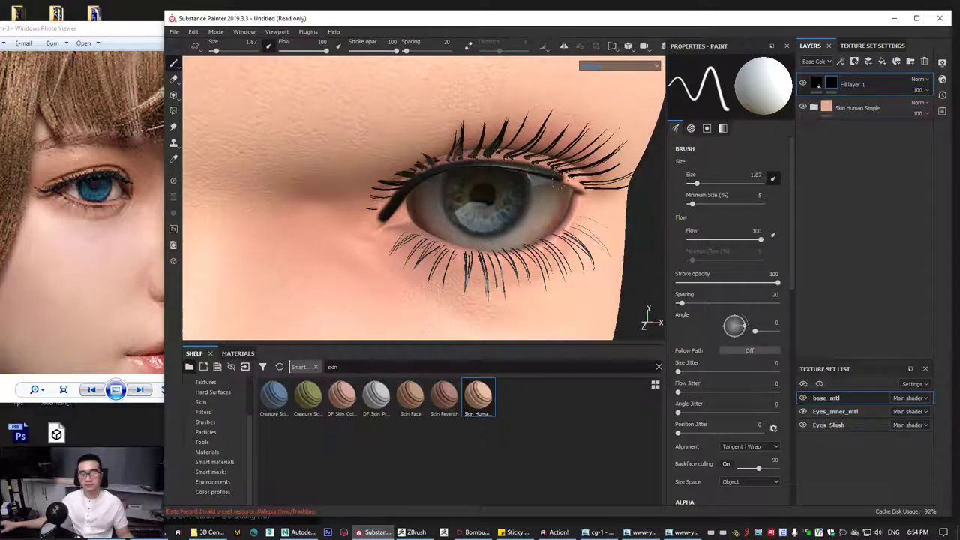
{"action": "mouse_move", "coordinate": [557, 178]}
{"action": "left_mouse_down"}
{"action": "mouse_move", "coordinate": [582, 185]}
{"action": "mouse_move", "coordinate": [571, 197]}
{"action": "left_mouse_up"}
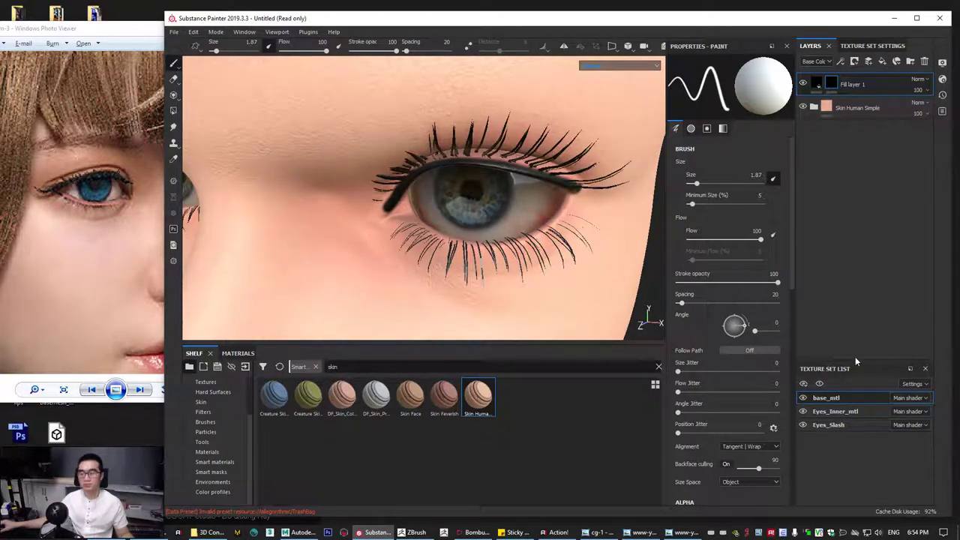
Hide the Eyes_Inner_mtl and Eyes_Slash texture sets and inspect the painted eyeliner on the bare eyelid.
{"action": "left_click", "coordinate": [803, 411]}
{"action": "left_click", "coordinate": [803, 425]}
{"action": "left_click_drag", "start_coordinate": [508, 295], "coordinate": [465, 225], "text": "alt"}
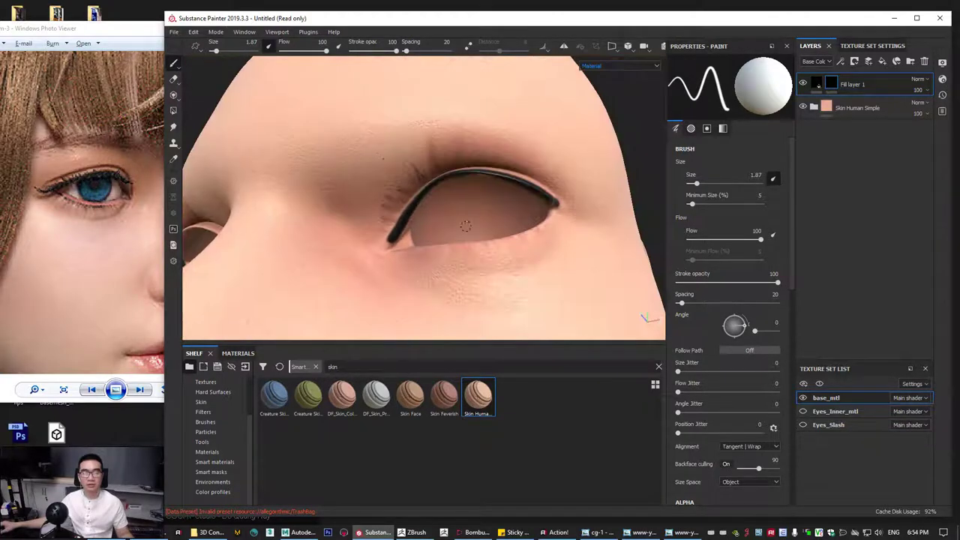
Try a black eyeliner stroke along the lower lid of the character's left eye on the Fill layer 1 mask.
{"action": "left_click_drag", "start_coordinate": [420, 180], "coordinate": [385, 254], "text": "alt"}
{"action": "mouse_move", "coordinate": [374, 239]}
{"action": "left_mouse_down"}
{"action": "mouse_move", "coordinate": [459, 259]}
{"action": "mouse_move", "coordinate": [506, 249]}
{"action": "mouse_move", "coordinate": [549, 201]}
{"action": "mouse_move", "coordinate": [506, 252]}
{"action": "left_mouse_up"}
{"action": "right_click_drag", "start_coordinate": [566, 253], "coordinate": [423, 292], "text": "alt"}
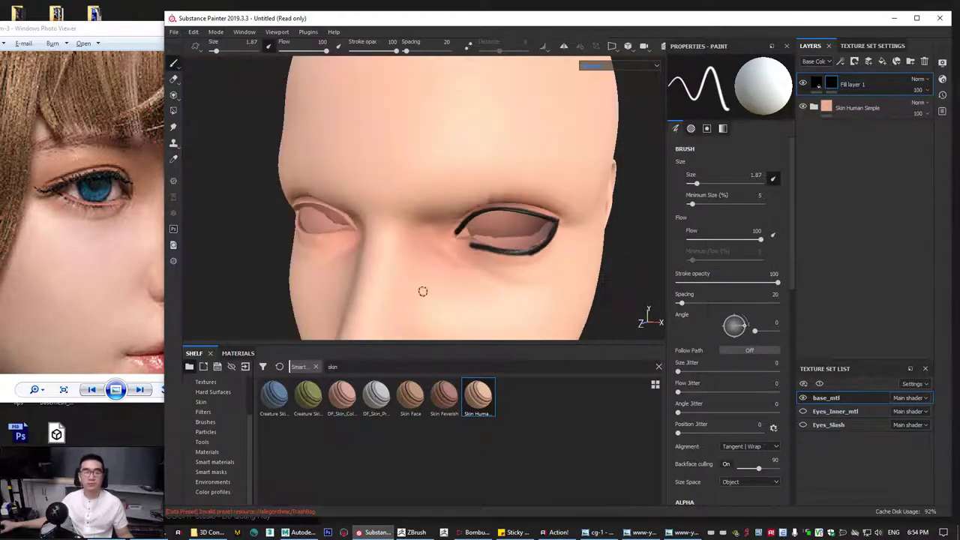
Undo all the eyeliner strokes painted on the upper and lower lids.
{"action": "left_click_drag", "start_coordinate": [423, 292], "coordinate": [461, 118], "text": "alt"}
{"action": "key", "text": "ctrl+z"}
{"action": "key", "text": "ctrl+z"}
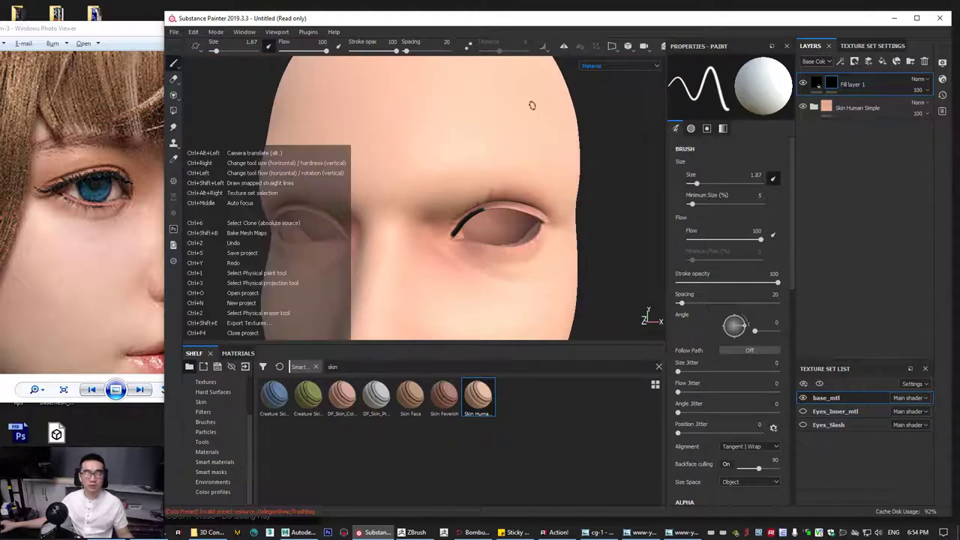
{"action": "key", "text": "ctrl+z"}
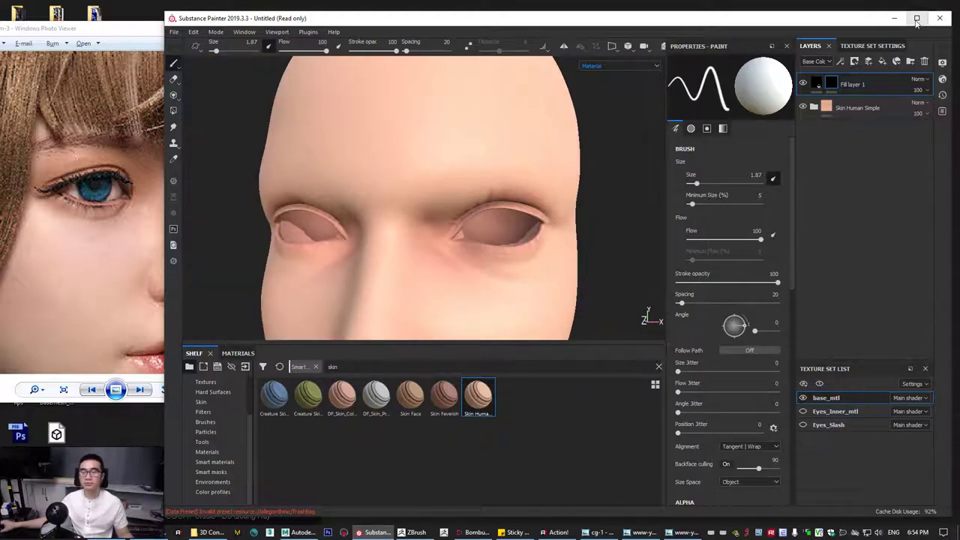
Maximize the window, turn on symmetry painting and disable pen pressure for the brush size.
{"action": "left_click", "coordinate": [917, 17]}
{"action": "left_click", "coordinate": [408, 32]}
{"action": "right_click_drag", "start_coordinate": [358, 228], "coordinate": [577, 317], "text": "alt"}
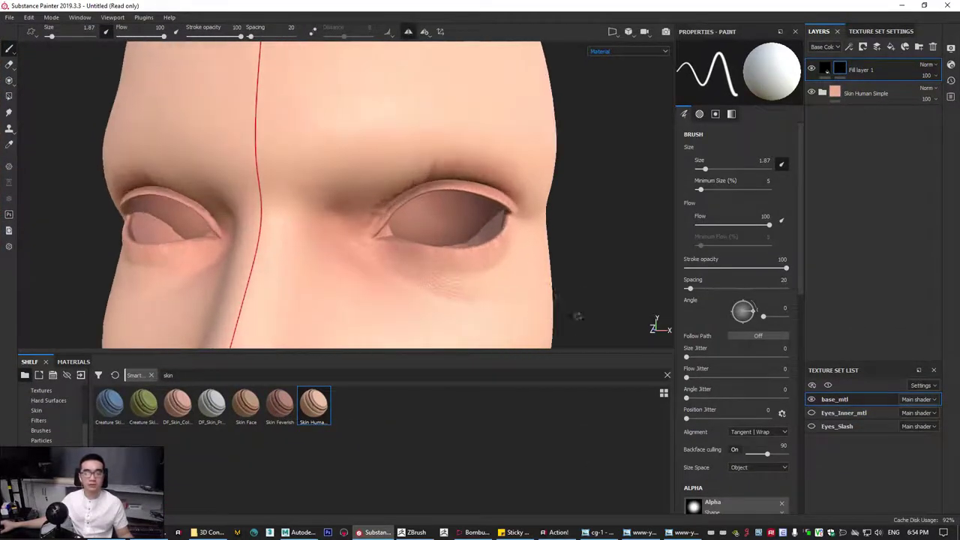
{"action": "middle_click_drag", "start_coordinate": [443, 229], "coordinate": [382, 245], "text": "alt"}
{"action": "right_click_drag", "start_coordinate": [381, 244], "coordinate": [420, 254], "text": "alt"}
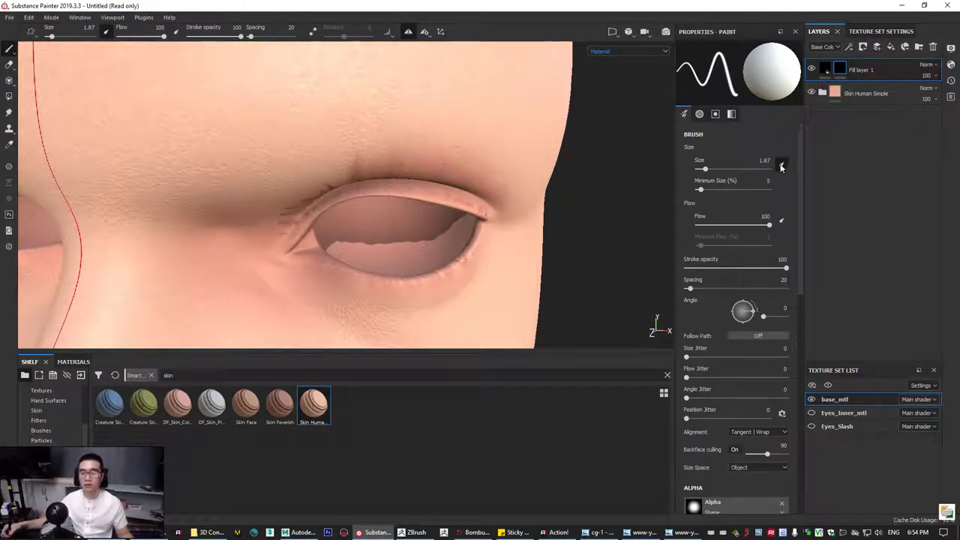
{"action": "left_click", "coordinate": [782, 165]}
Paint a mirrored black eyeliner line along the upper lid with brush size 1.87, extending it past the outer corner.
{"action": "left_click_drag", "start_coordinate": [381, 280], "coordinate": [385, 255], "text": "alt"}
{"action": "mouse_move", "coordinate": [311, 214]}
{"action": "left_mouse_down"}
{"action": "mouse_move", "coordinate": [304, 219]}
{"action": "mouse_move", "coordinate": [336, 184]}
{"action": "mouse_move", "coordinate": [387, 166]}
{"action": "mouse_move", "coordinate": [449, 174]}
{"action": "mouse_move", "coordinate": [486, 199]}
{"action": "left_mouse_up"}
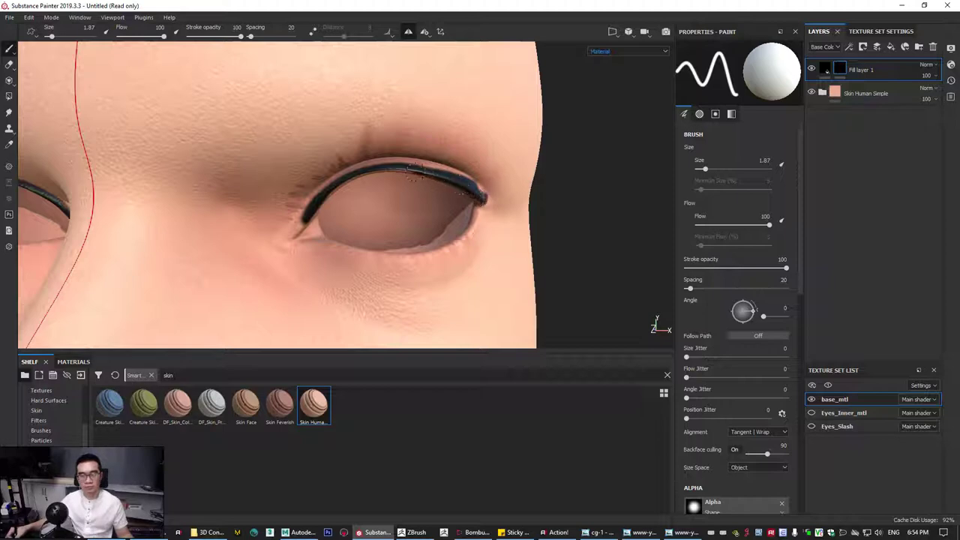
{"action": "mouse_move", "coordinate": [415, 174]}
{"action": "left_mouse_down"}
{"action": "mouse_move", "coordinate": [386, 173]}
{"action": "mouse_move", "coordinate": [422, 166]}
{"action": "left_mouse_up"}
{"action": "mouse_move", "coordinate": [472, 184]}
{"action": "left_mouse_down"}
{"action": "mouse_move", "coordinate": [489, 201]}
{"action": "mouse_move", "coordinate": [472, 235]}
{"action": "mouse_move", "coordinate": [433, 207]}
{"action": "mouse_move", "coordinate": [536, 146]}
{"action": "left_mouse_up"}
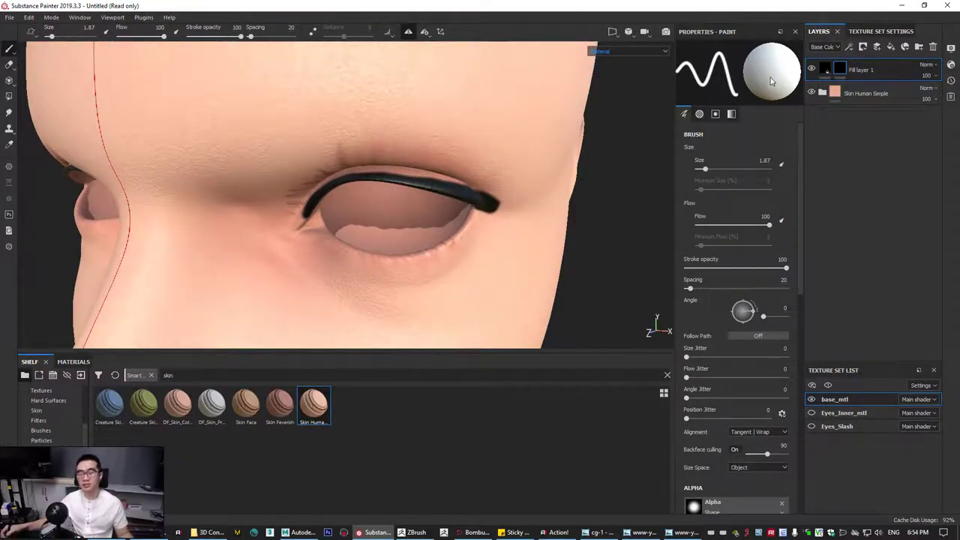
Switch the mask paint to black and trim the upper eyeliner's edge at the outer corner and near the inner corner.
{"action": "mouse_move", "coordinate": [494, 197]}
{"action": "left_mouse_down", "text": "alt"}
{"action": "mouse_move", "coordinate": [484, 172]}
{"action": "mouse_move", "coordinate": [448, 176]}
{"action": "left_mouse_up", "text": "alt"}
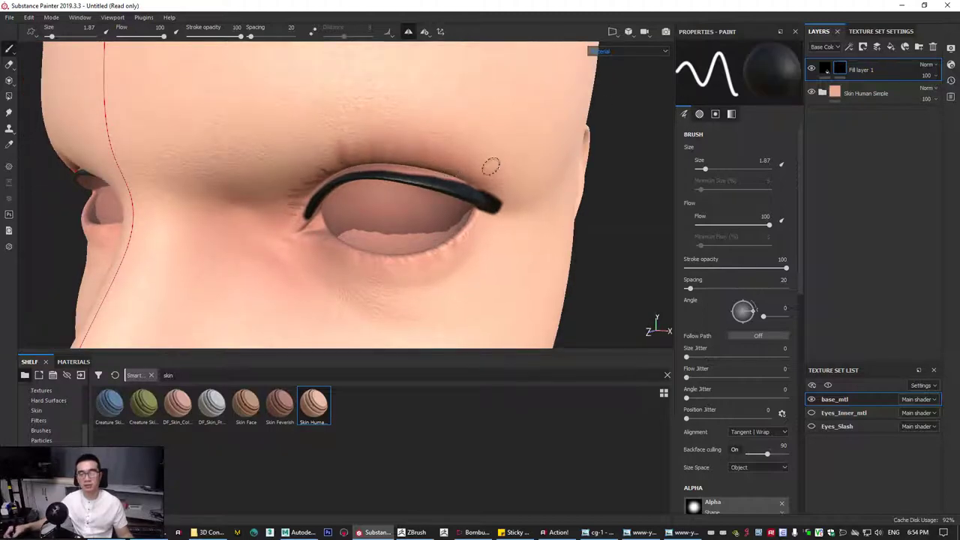
{"action": "left_click_drag", "start_coordinate": [429, 166], "coordinate": [467, 199], "text": "alt"}
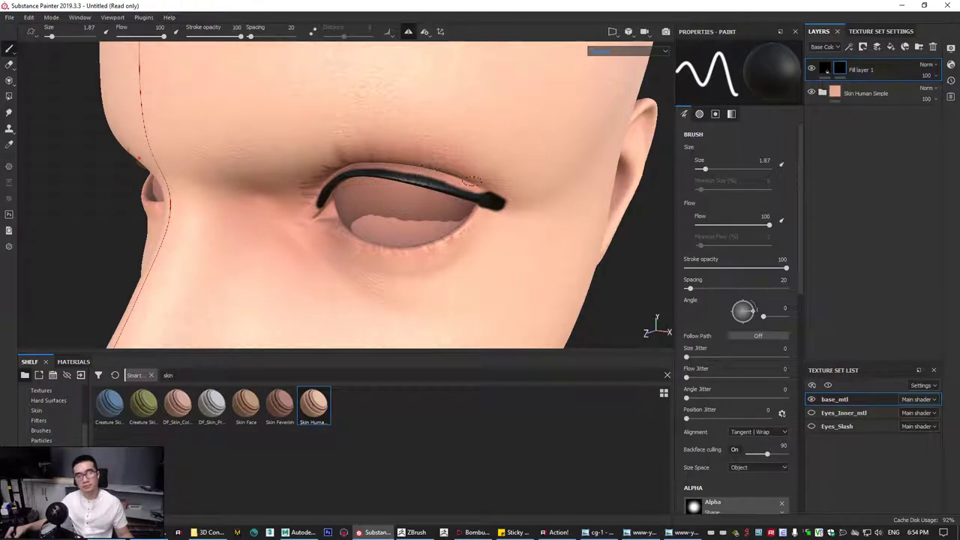
{"action": "left_click_drag", "start_coordinate": [418, 188], "coordinate": [462, 193], "text": "alt"}
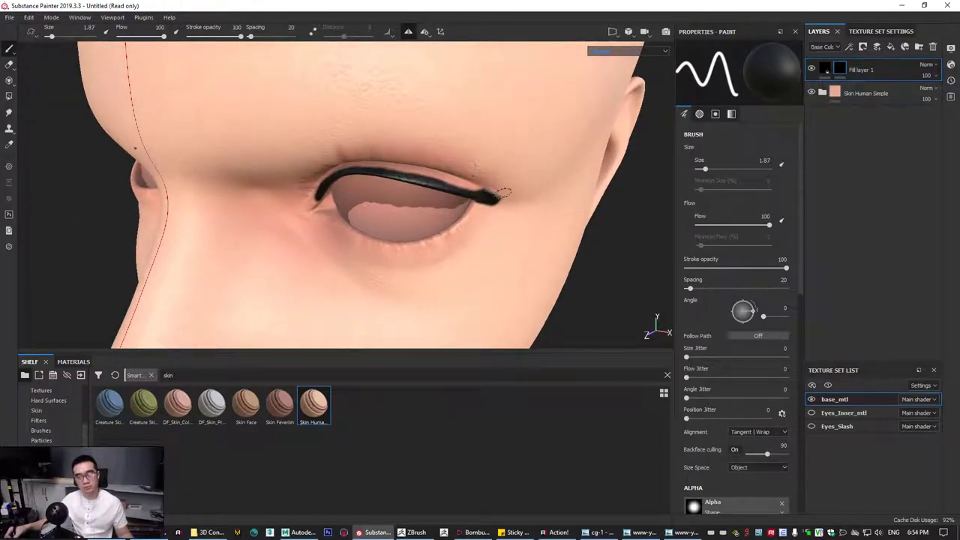
{"action": "mouse_move", "coordinate": [481, 221]}
{"action": "left_mouse_down", "text": "alt"}
{"action": "mouse_move", "coordinate": [497, 197]}
{"action": "mouse_move", "coordinate": [358, 192]}
{"action": "left_mouse_up", "text": "alt"}
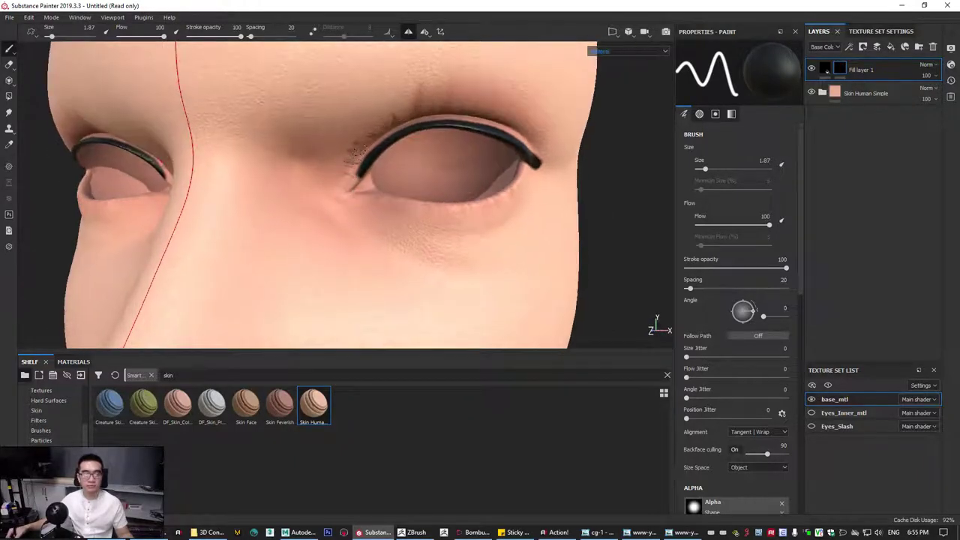
{"action": "mouse_move", "coordinate": [359, 152]}
{"action": "left_mouse_down"}
{"action": "mouse_move", "coordinate": [349, 178]}
{"action": "mouse_move", "coordinate": [381, 170]}
{"action": "left_mouse_up"}
{"action": "left_click_drag", "start_coordinate": [314, 178], "coordinate": [357, 141], "text": "alt"}
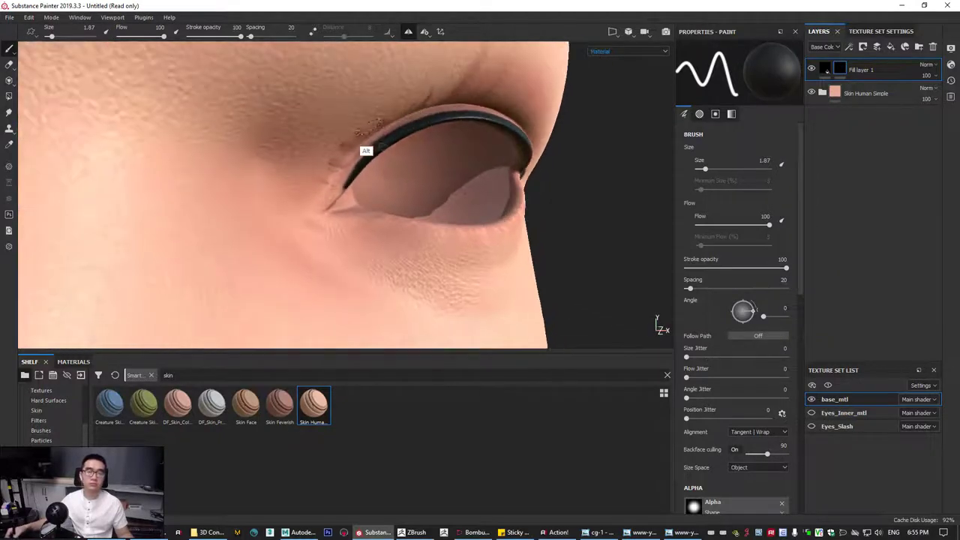
Set the brush size to 0.59 and thin the upper eyeliner toward the inner eye corner.
{"action": "key", "text": "["}
{"action": "key", "text": "["}
{"action": "key", "text": "["}
{"action": "key", "text": "["}
{"action": "key", "text": "["}
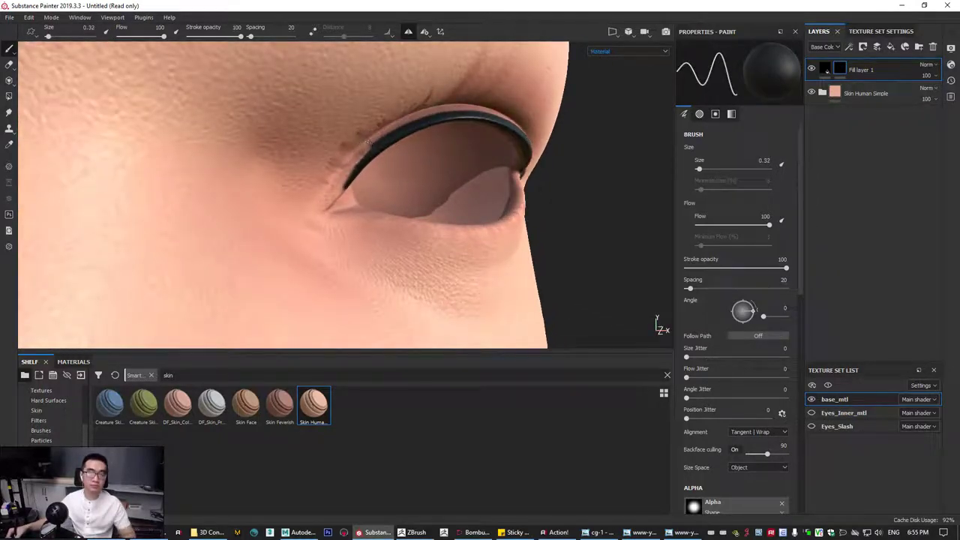
{"action": "key", "text": "bracketright"}
{"action": "key", "text": "bracketright"}
{"action": "mouse_move", "coordinate": [410, 128]}
{"action": "left_mouse_down", "text": "alt"}
{"action": "mouse_move", "coordinate": [382, 180]}
{"action": "mouse_move", "coordinate": [371, 148]}
{"action": "mouse_move", "coordinate": [319, 142]}
{"action": "mouse_move", "coordinate": [262, 208]}
{"action": "left_mouse_up", "text": "alt"}
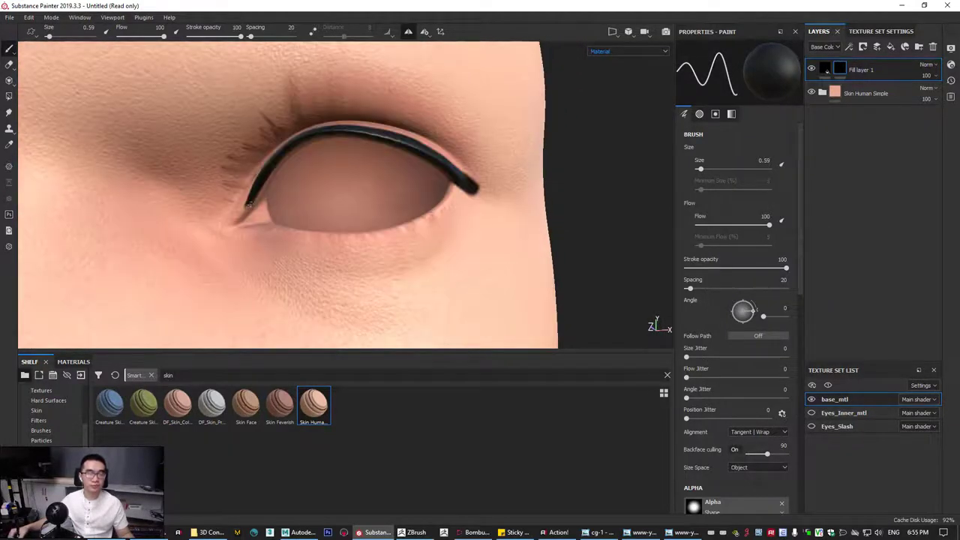
Switch to the portrait in Windows Photo Viewer, zoom in on the eye's lash line, and return to Substance Painter.
{"action": "key", "text": "alt+Tab"}
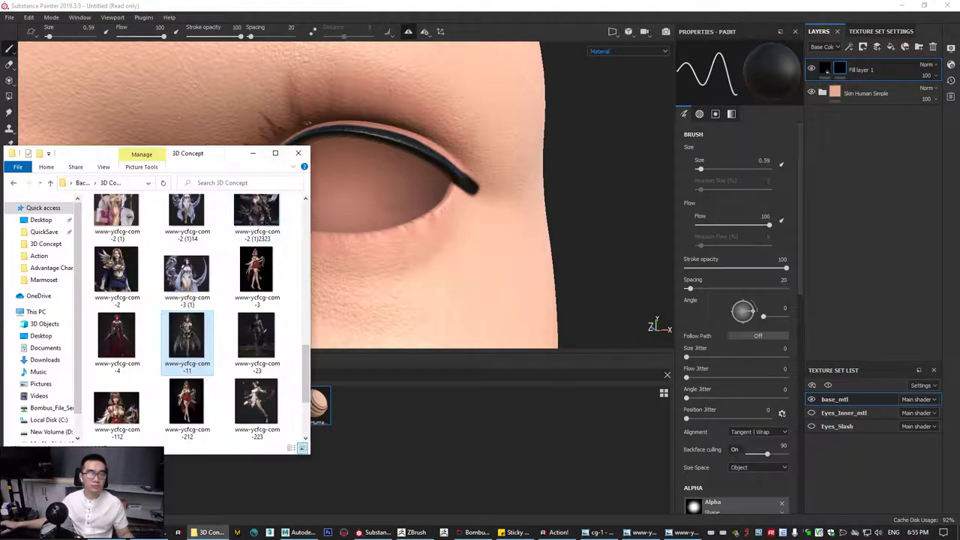
{"action": "key", "text": "alt+Tab"}
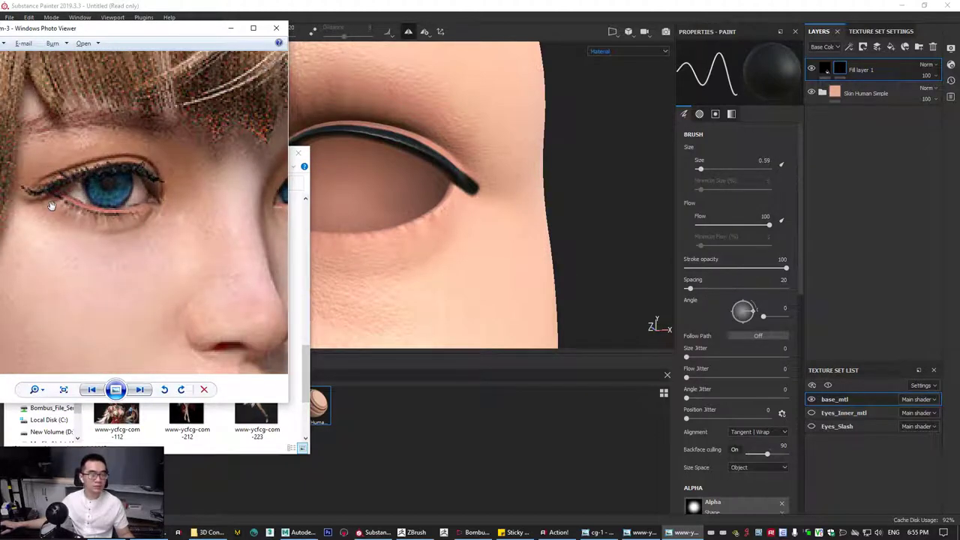
{"action": "scroll", "coordinate": [60, 206], "scroll_direction": "up", "scroll_amount": 1}
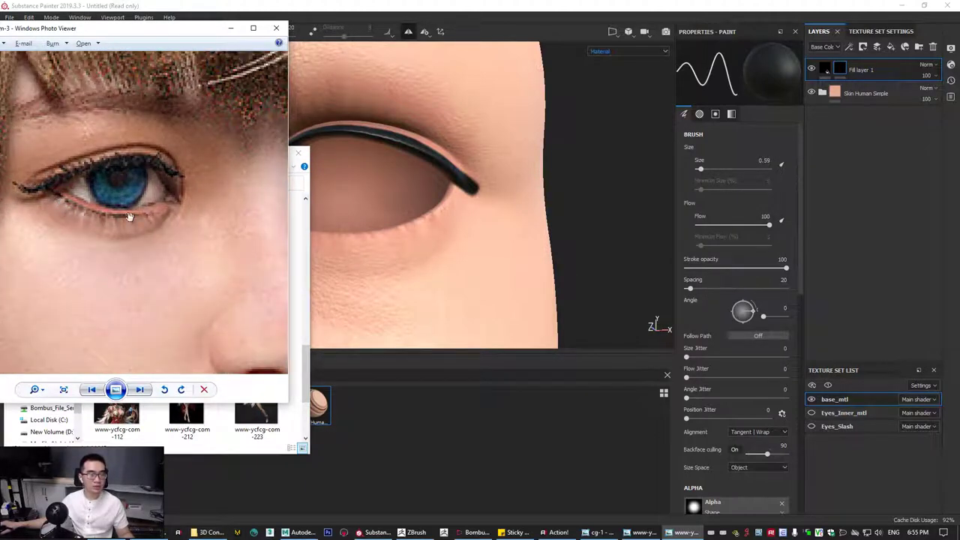
{"action": "left_click", "coordinate": [339, 13]}
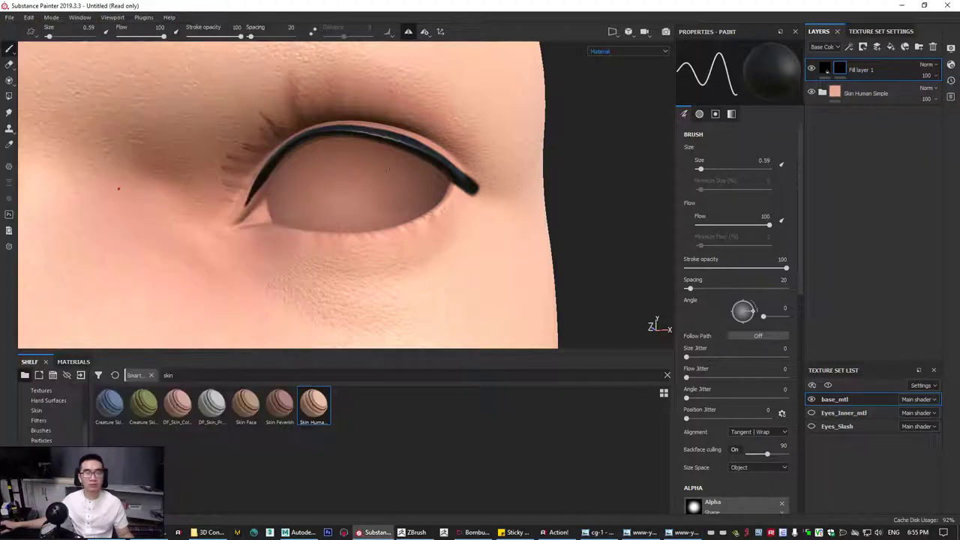
Taper the upper eyeliner's outer end into a sharp point and switch the mask paint back to white.
{"action": "mouse_move", "coordinate": [534, 214]}
{"action": "left_mouse_down", "text": "alt"}
{"action": "mouse_move", "coordinate": [557, 194]}
{"action": "mouse_move", "coordinate": [456, 197]}
{"action": "left_mouse_up", "text": "alt"}
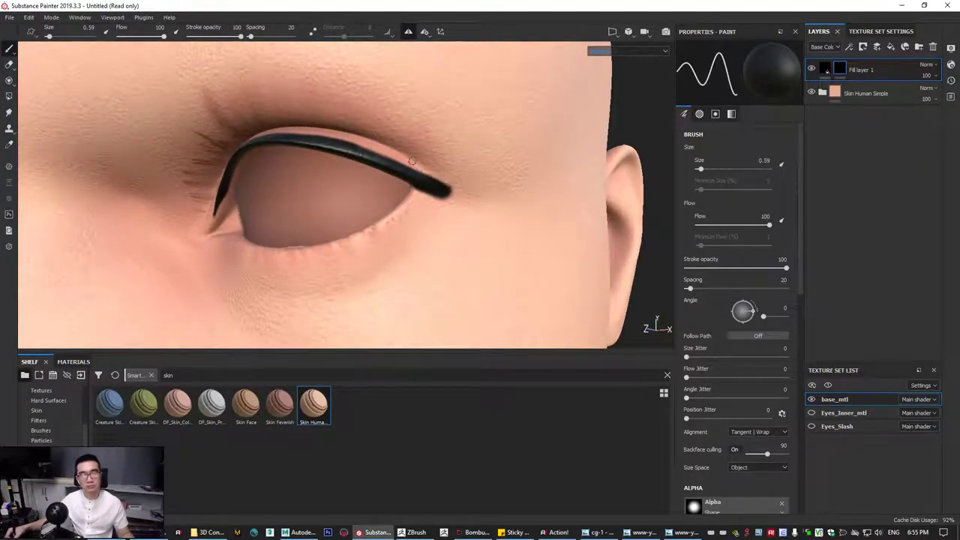
{"action": "left_click_drag", "start_coordinate": [417, 167], "coordinate": [380, 155], "text": "alt"}
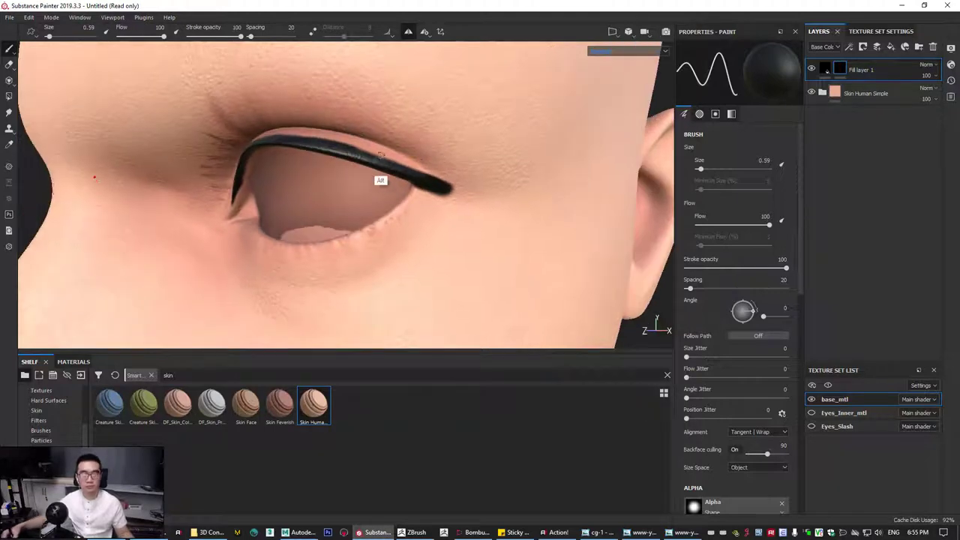
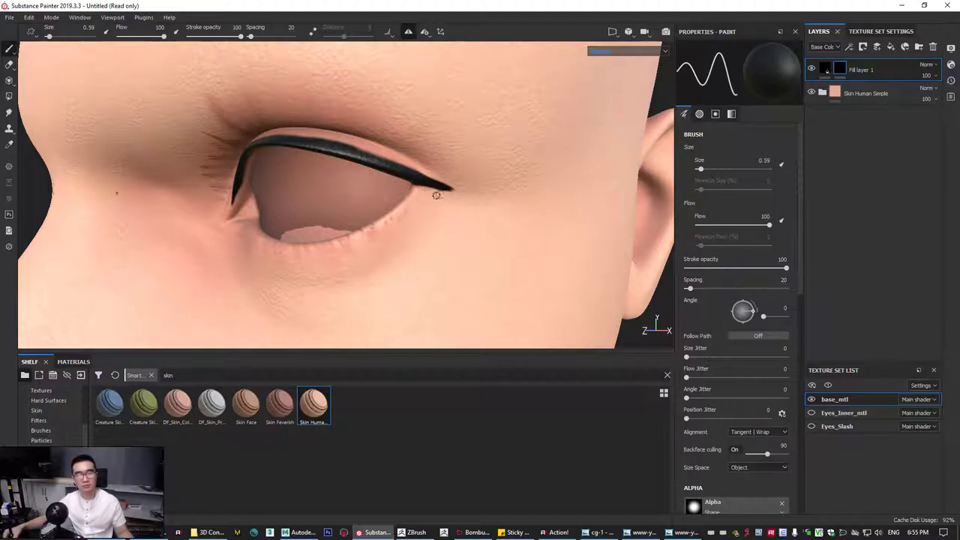
{"action": "mouse_move", "coordinate": [473, 177]}
{"action": "left_mouse_down", "text": "alt"}
{"action": "mouse_move", "coordinate": [540, 146]}
{"action": "mouse_move", "coordinate": [481, 165]}
{"action": "mouse_move", "coordinate": [342, 170]}
{"action": "mouse_move", "coordinate": [380, 179]}
{"action": "left_mouse_up", "text": "alt"}
{"action": "key", "text": "x"}
{"action": "key", "text": "ctrl+z"}
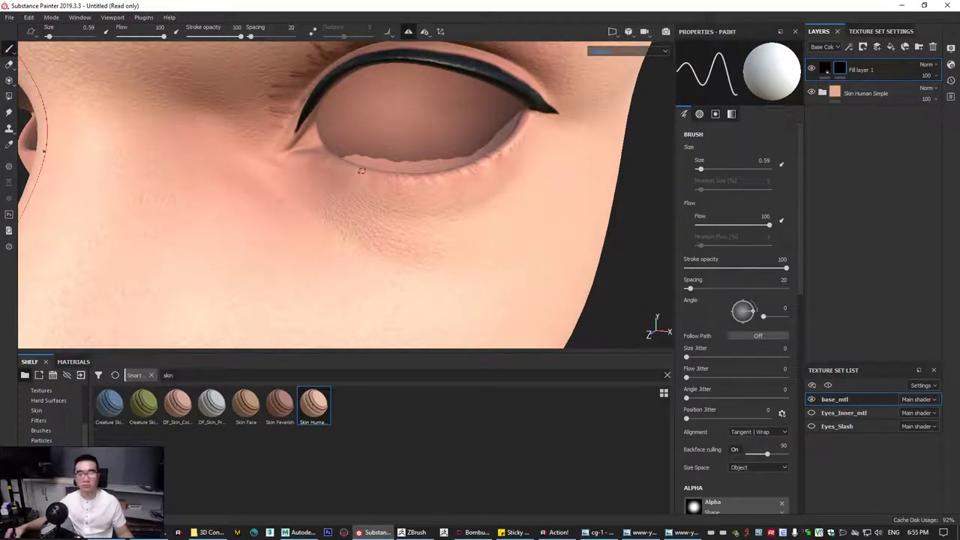
Show the Eyes_Slash texture set to check the eyeliner against the lashes from several angles, and hide it again.
{"action": "left_click", "coordinate": [812, 426]}
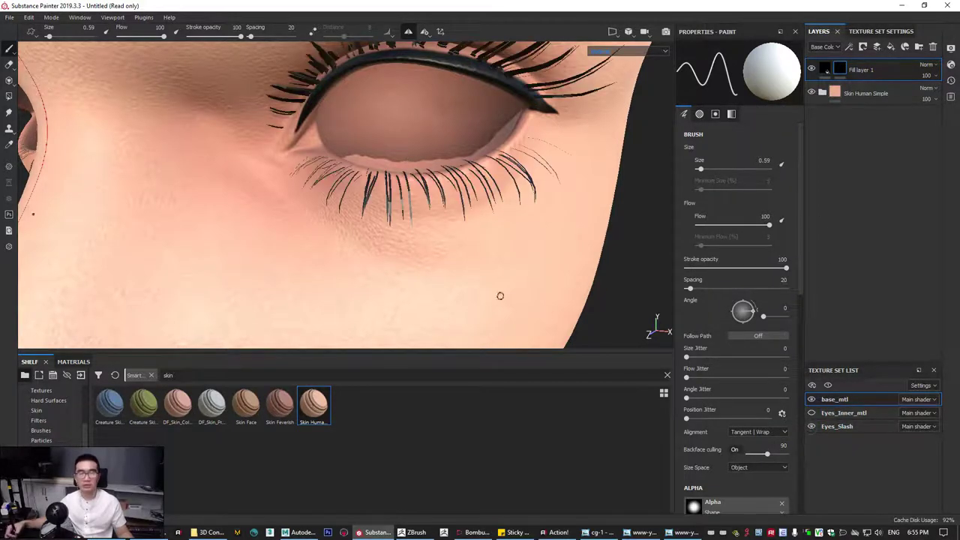
{"action": "left_click_drag", "start_coordinate": [368, 229], "coordinate": [375, 180], "text": "alt"}
{"action": "middle_click_drag", "start_coordinate": [439, 131], "coordinate": [408, 207], "text": "alt"}
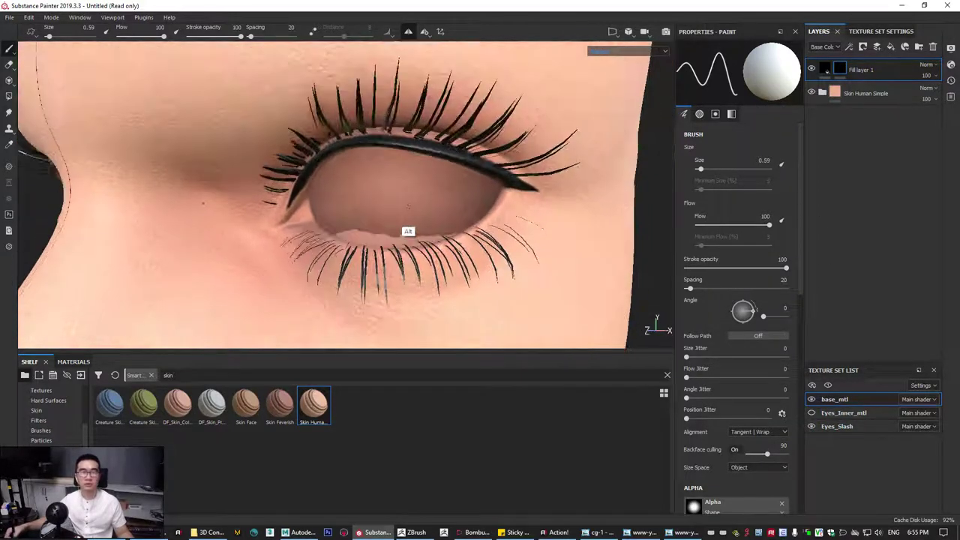
{"action": "left_click_drag", "start_coordinate": [415, 139], "coordinate": [398, 149], "text": "alt"}
{"action": "left_click_drag", "start_coordinate": [412, 192], "coordinate": [426, 209], "text": "alt"}
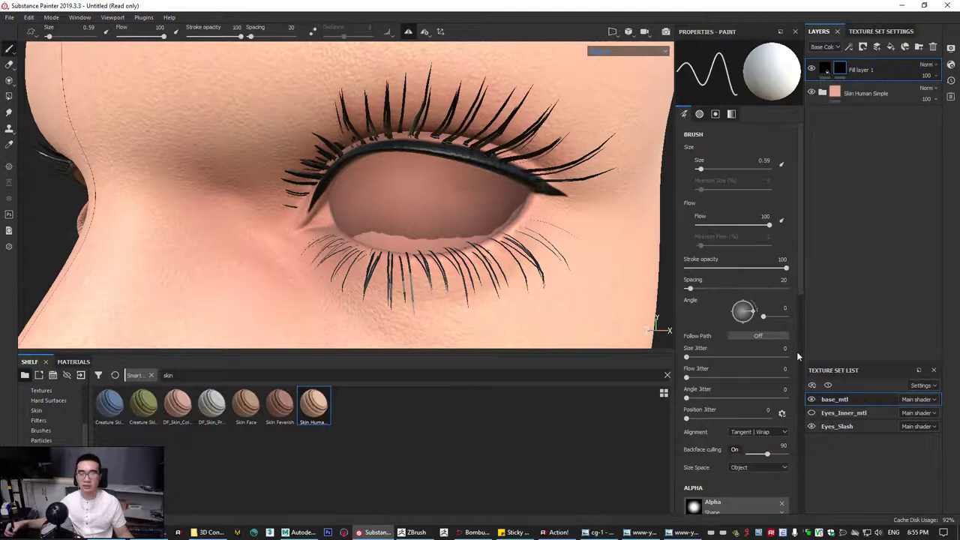
{"action": "left_click", "coordinate": [812, 426]}
Paint a thin black eyeliner line along the lower lid up to the outer corner with brush size 0.59, redoing unsatisfactory strokes.
{"action": "left_click_drag", "start_coordinate": [450, 290], "coordinate": [437, 263], "text": "alt"}
{"action": "mouse_move", "coordinate": [327, 234]}
{"action": "left_mouse_down"}
{"action": "mouse_move", "coordinate": [381, 262]}
{"action": "mouse_move", "coordinate": [424, 266]}
{"action": "mouse_move", "coordinate": [490, 252]}
{"action": "mouse_move", "coordinate": [531, 227]}
{"action": "left_mouse_up"}
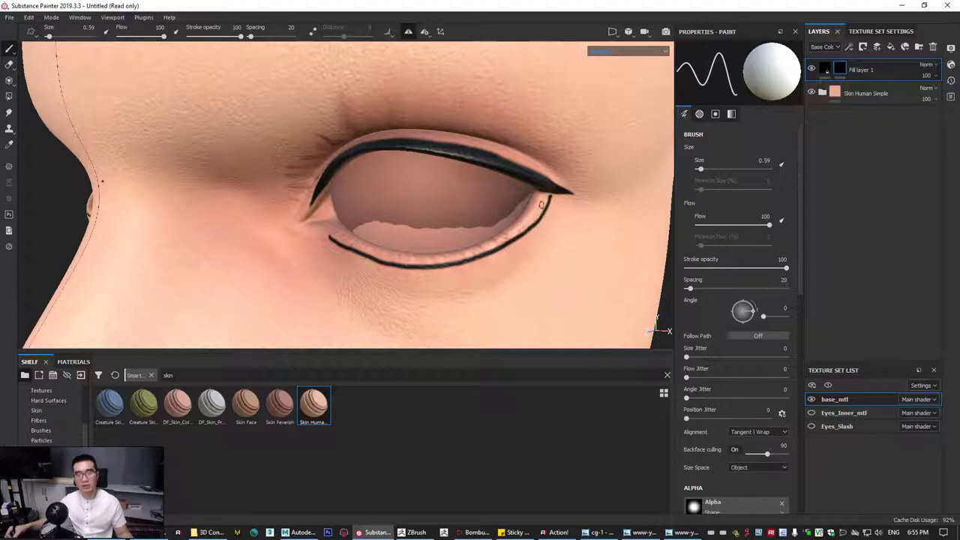
{"action": "key", "text": "ctrl+z"}
{"action": "mouse_move", "coordinate": [329, 235]}
{"action": "left_mouse_down"}
{"action": "mouse_move", "coordinate": [387, 262]}
{"action": "mouse_move", "coordinate": [360, 252]}
{"action": "mouse_move", "coordinate": [431, 263]}
{"action": "mouse_move", "coordinate": [506, 238]}
{"action": "mouse_move", "coordinate": [555, 203]}
{"action": "mouse_move", "coordinate": [546, 196]}
{"action": "left_mouse_up"}
{"action": "key", "text": "ctrl+z"}
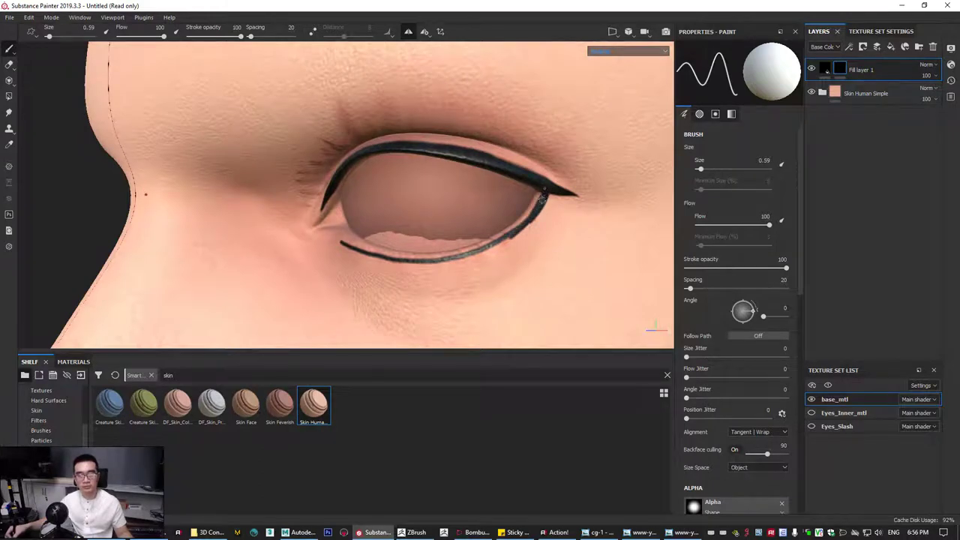
{"action": "mouse_move", "coordinate": [541, 203]}
{"action": "left_mouse_down"}
{"action": "mouse_move", "coordinate": [506, 241]}
{"action": "mouse_move", "coordinate": [420, 262]}
{"action": "mouse_move", "coordinate": [483, 254]}
{"action": "left_mouse_up"}
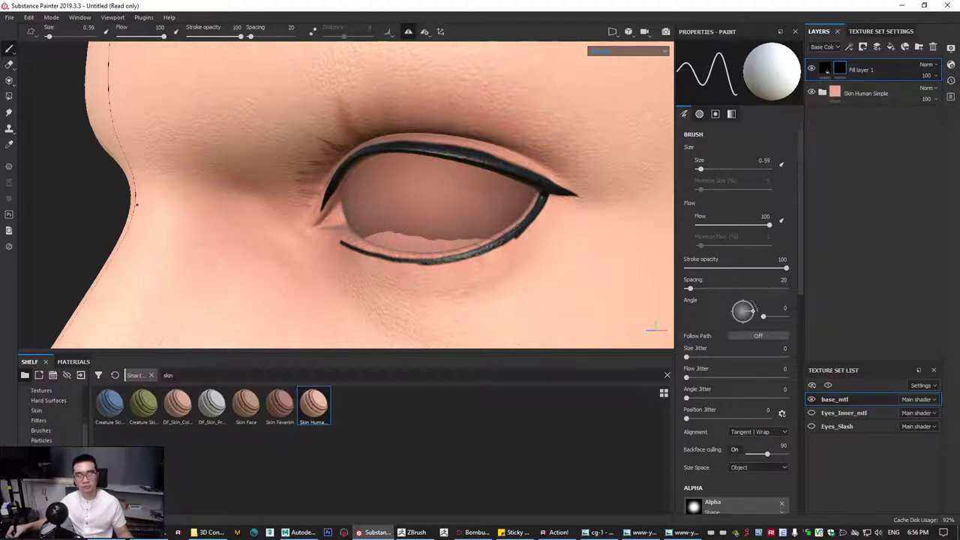
Clean up the lower eyeliner with black mask paint, taper its inner end, and fill the outer corner to join the upper wing.
{"action": "left_click_drag", "start_coordinate": [384, 273], "coordinate": [310, 250], "text": "alt"}
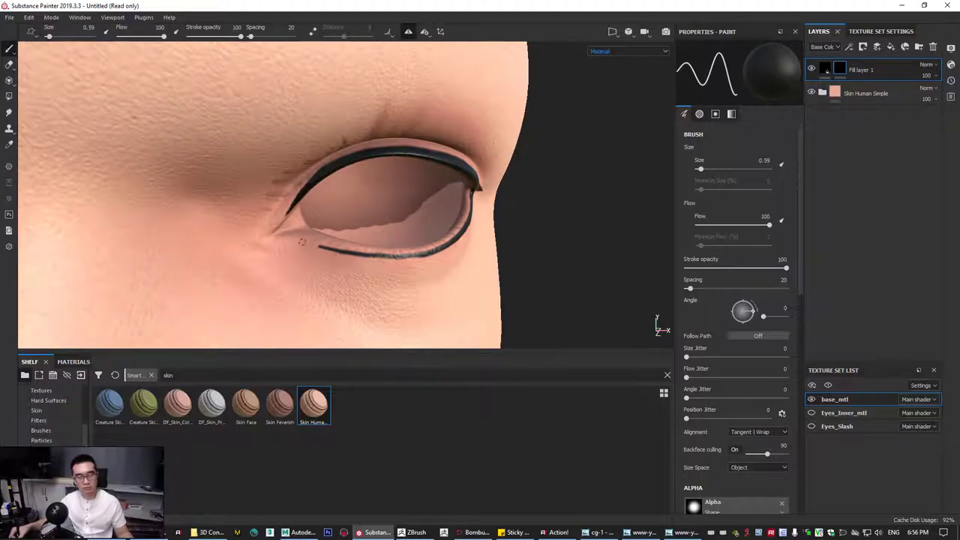
{"action": "left_click_drag", "start_coordinate": [318, 238], "coordinate": [380, 253], "text": "alt"}
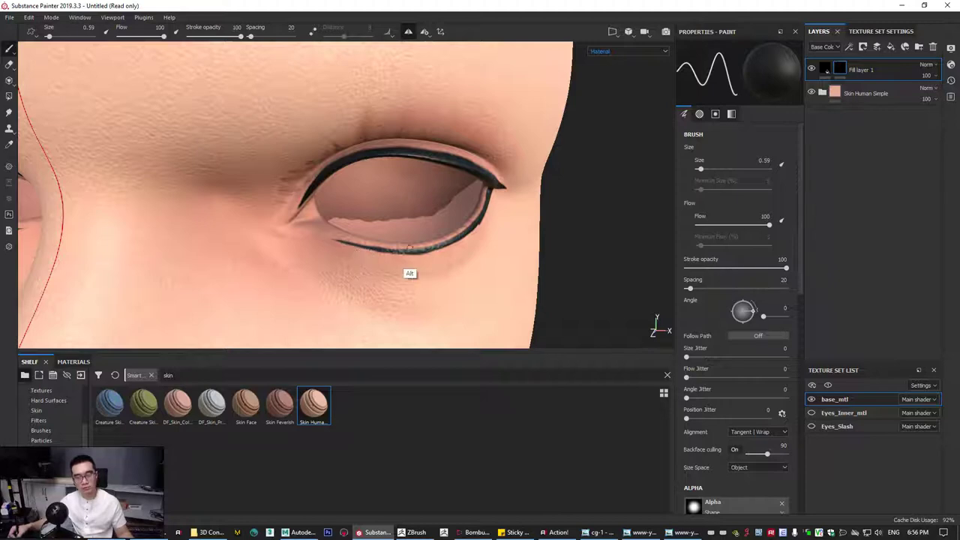
{"action": "left_click_drag", "start_coordinate": [408, 272], "coordinate": [501, 233], "text": "alt"}
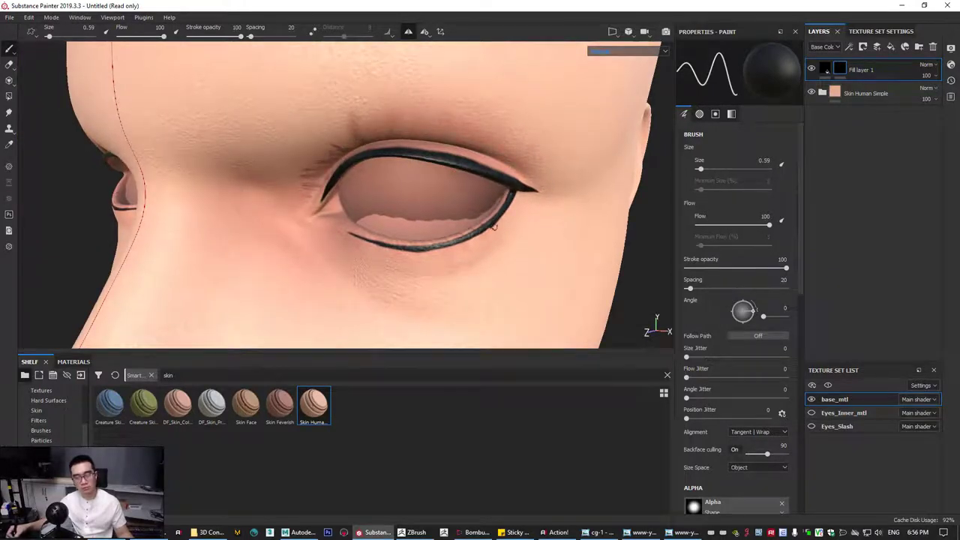
{"action": "mouse_move", "coordinate": [495, 228]}
{"action": "left_mouse_down", "text": "alt"}
{"action": "mouse_move", "coordinate": [510, 223]}
{"action": "mouse_move", "coordinate": [512, 198]}
{"action": "mouse_move", "coordinate": [544, 192]}
{"action": "left_mouse_up", "text": "alt"}
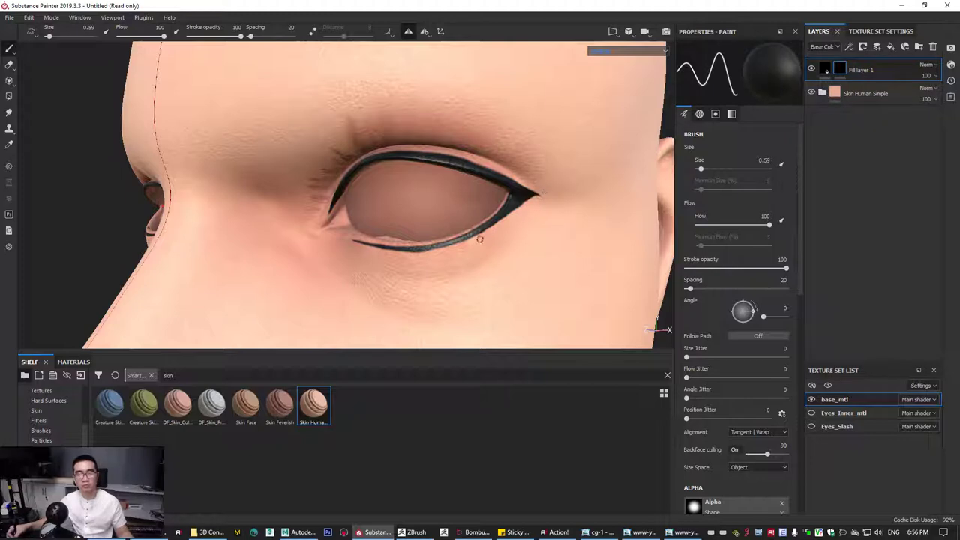
{"action": "mouse_move", "coordinate": [494, 228]}
{"action": "left_mouse_down", "text": "alt"}
{"action": "mouse_move", "coordinate": [557, 242]}
{"action": "mouse_move", "coordinate": [500, 207]}
{"action": "mouse_move", "coordinate": [540, 223]}
{"action": "mouse_move", "coordinate": [404, 214]}
{"action": "mouse_move", "coordinate": [369, 225]}
{"action": "mouse_move", "coordinate": [521, 176]}
{"action": "mouse_move", "coordinate": [429, 226]}
{"action": "mouse_move", "coordinate": [418, 216]}
{"action": "mouse_move", "coordinate": [532, 192]}
{"action": "mouse_move", "coordinate": [375, 220]}
{"action": "mouse_move", "coordinate": [480, 242]}
{"action": "mouse_move", "coordinate": [292, 233]}
{"action": "mouse_move", "coordinate": [363, 250]}
{"action": "left_mouse_up", "text": "alt"}
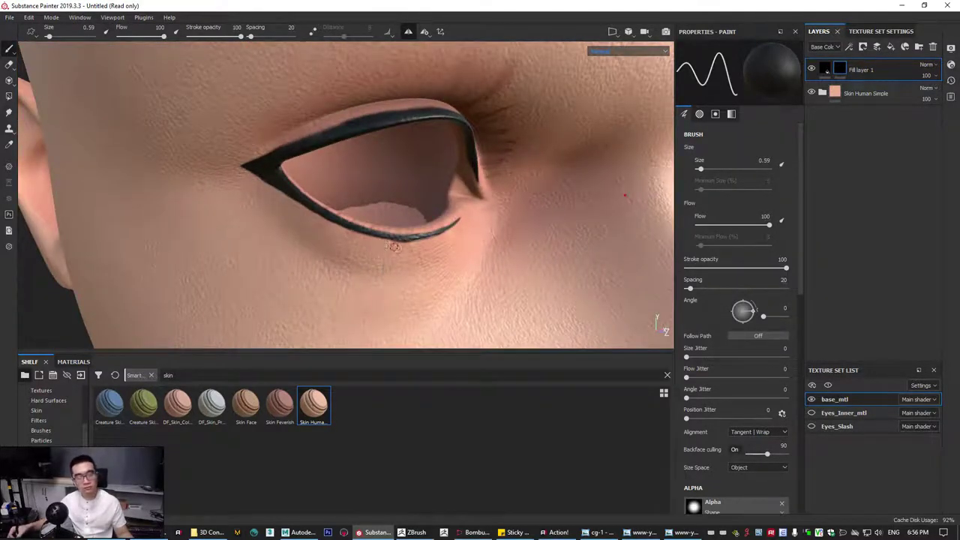
{"action": "right_click_drag", "start_coordinate": [484, 234], "coordinate": [188, 262], "text": "alt"}
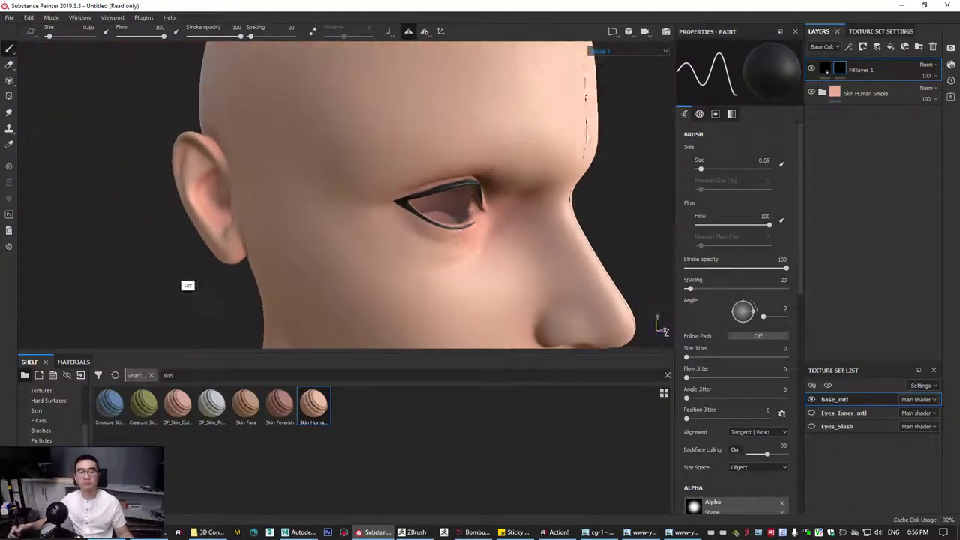
{"action": "left_click_drag", "start_coordinate": [475, 221], "coordinate": [347, 171], "text": "alt"}
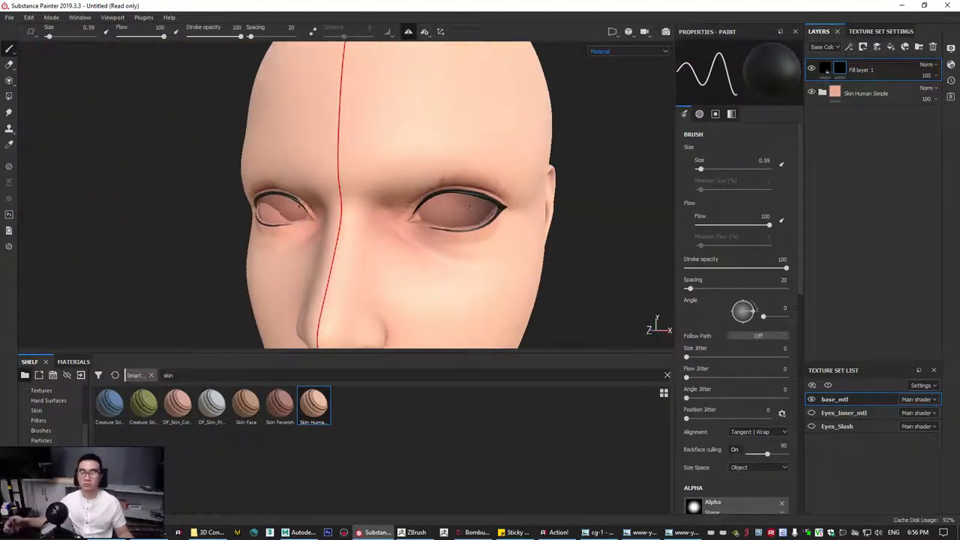
Add a Blur filter to the mask of Fill layer 1 and set its blur intensity to 0.3.
{"action": "middle_click_drag", "start_coordinate": [527, 219], "coordinate": [476, 207], "text": "alt"}
{"action": "right_click_drag", "start_coordinate": [476, 208], "coordinate": [525, 208], "text": "alt"}
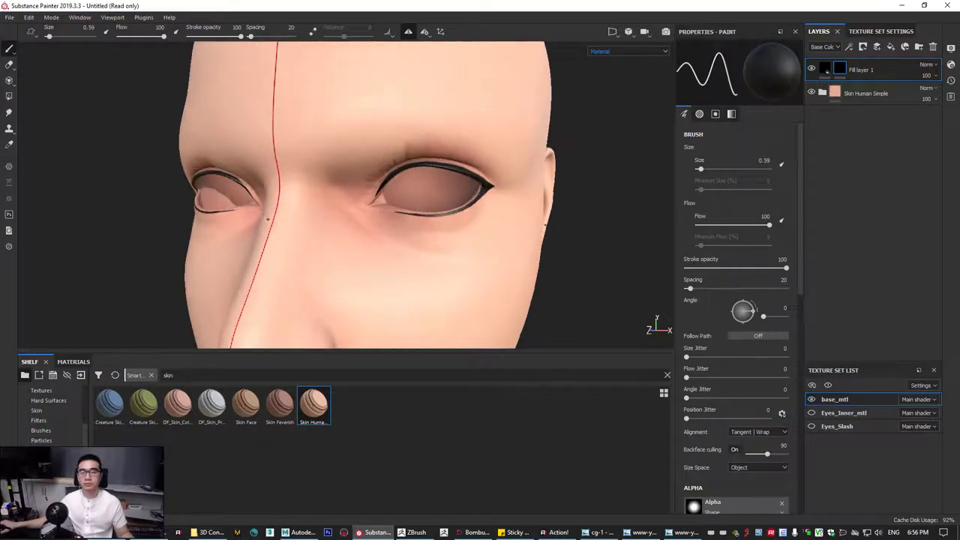
{"action": "left_click_drag", "start_coordinate": [525, 207], "coordinate": [510, 207], "text": "alt"}
{"action": "right_click", "coordinate": [841, 71]}
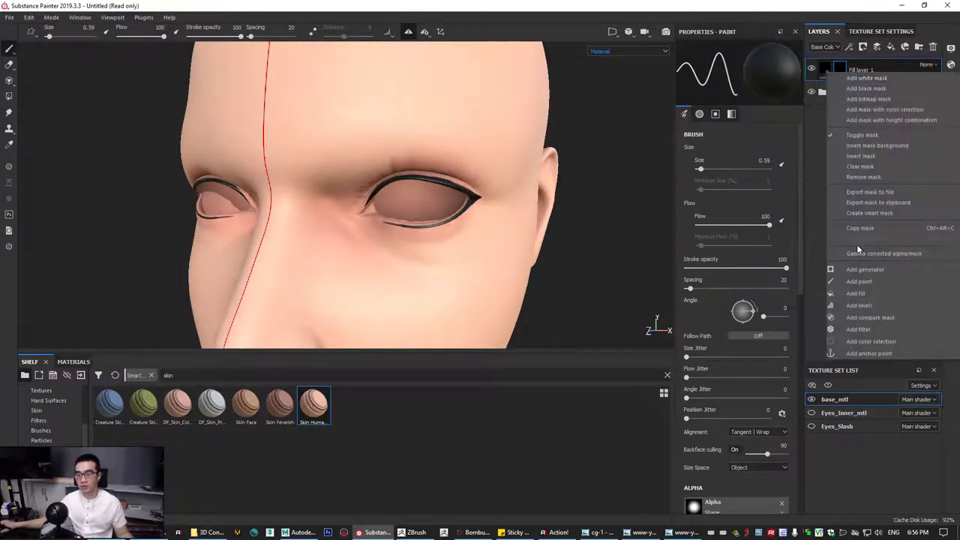
{"action": "left_click", "coordinate": [858, 330]}
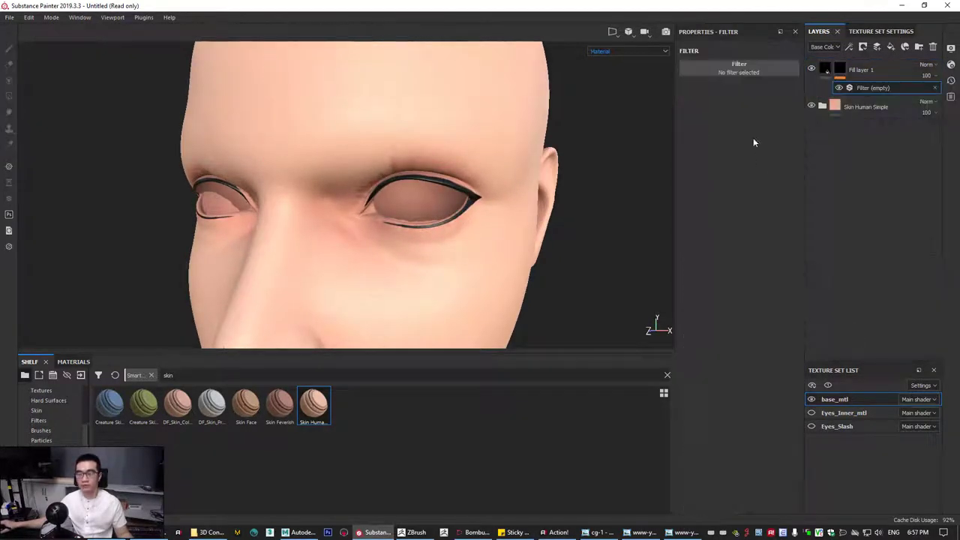
{"action": "left_click", "coordinate": [740, 66]}
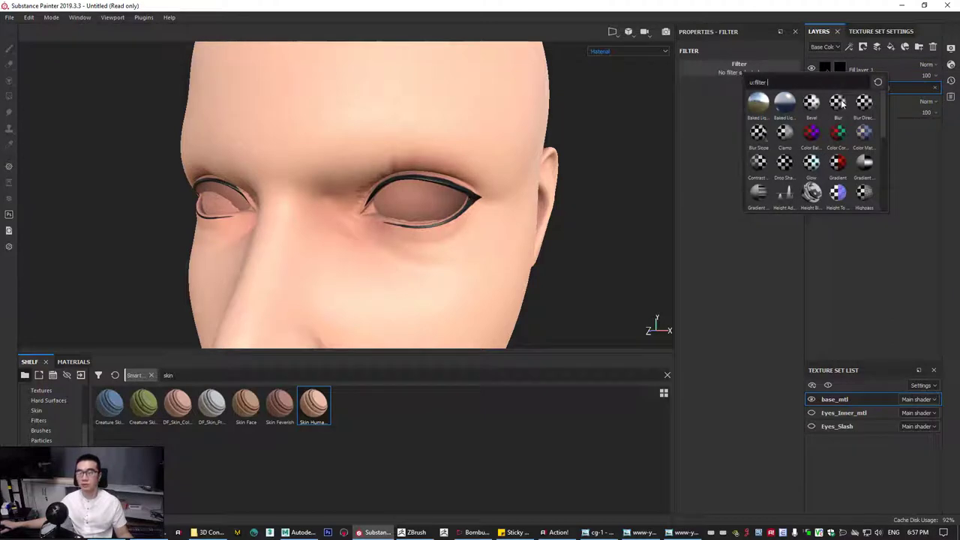
{"action": "left_click", "coordinate": [840, 103]}
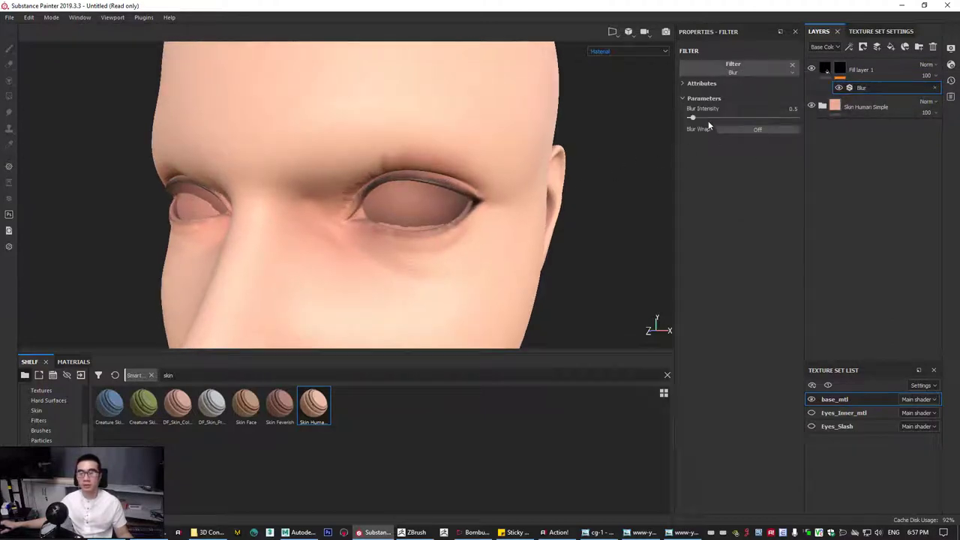
{"action": "left_click_drag", "start_coordinate": [691, 116], "coordinate": [691, 118]}
{"action": "mouse_move", "coordinate": [560, 226]}
{"action": "left_mouse_down", "text": "alt"}
{"action": "mouse_move", "coordinate": [510, 223]}
{"action": "mouse_move", "coordinate": [546, 233]}
{"action": "left_mouse_up", "text": "alt"}
{"action": "left_click_drag", "start_coordinate": [487, 225], "coordinate": [433, 187], "text": "alt"}
{"action": "right_click_drag", "start_coordinate": [432, 186], "coordinate": [405, 180], "text": "alt"}
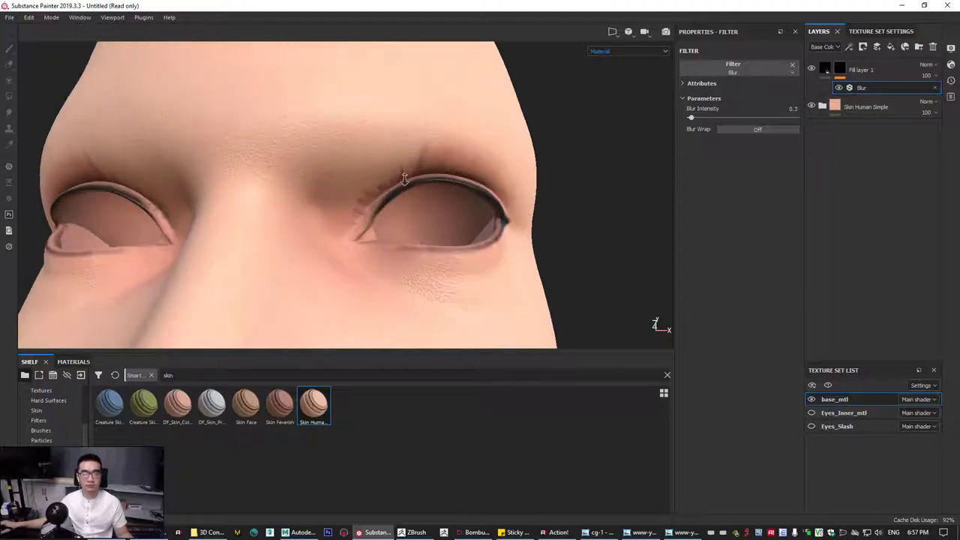
{"action": "left_click_drag", "start_coordinate": [403, 179], "coordinate": [375, 215], "text": "alt"}
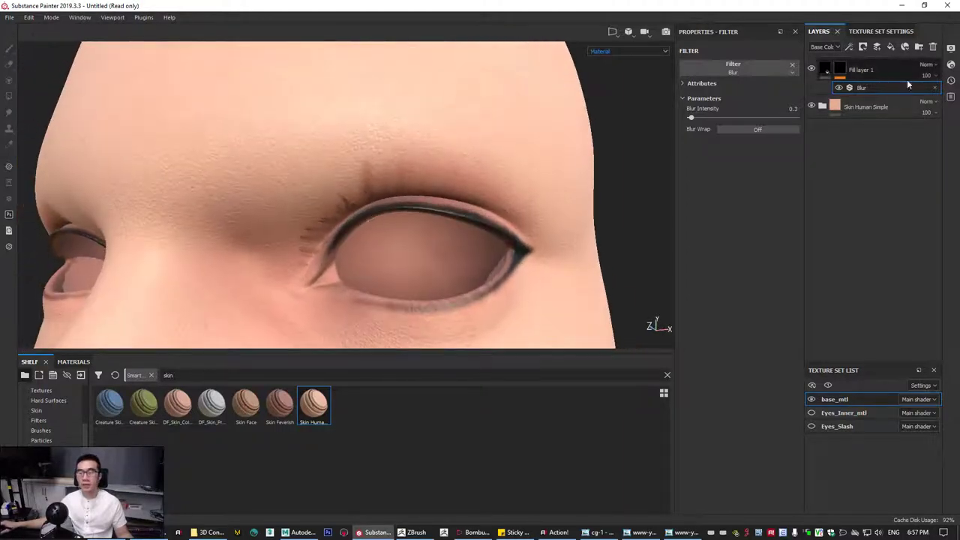
Rebake only the ambient occlusion map of base_mtl with Self Occlusion set to Only Same Mesh Name.
{"action": "left_click", "coordinate": [881, 31]}
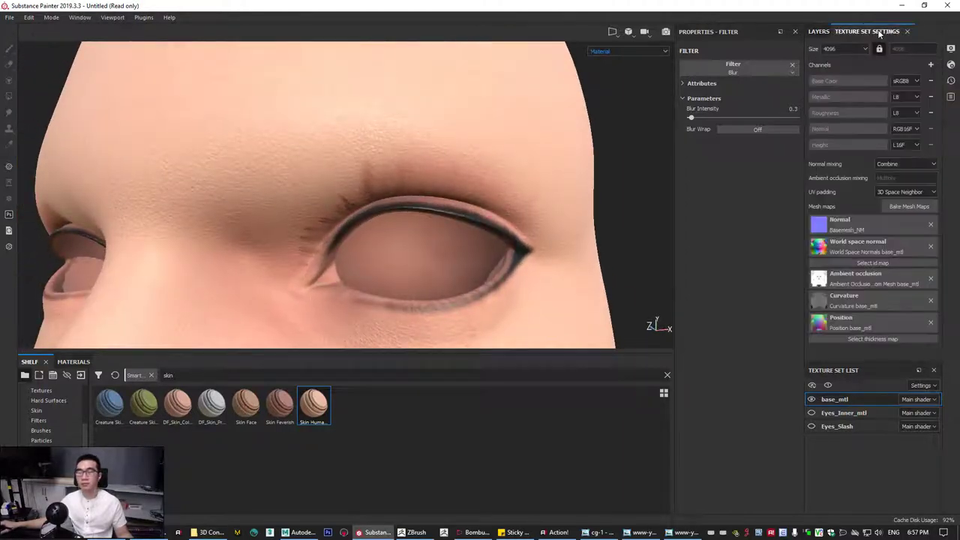
{"action": "left_click", "coordinate": [894, 208]}
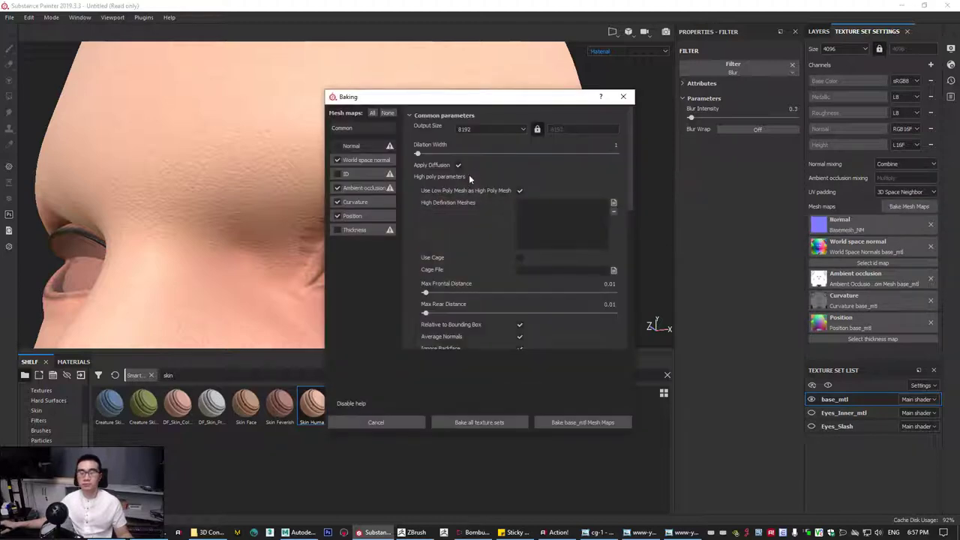
{"action": "left_click", "coordinate": [337, 160]}
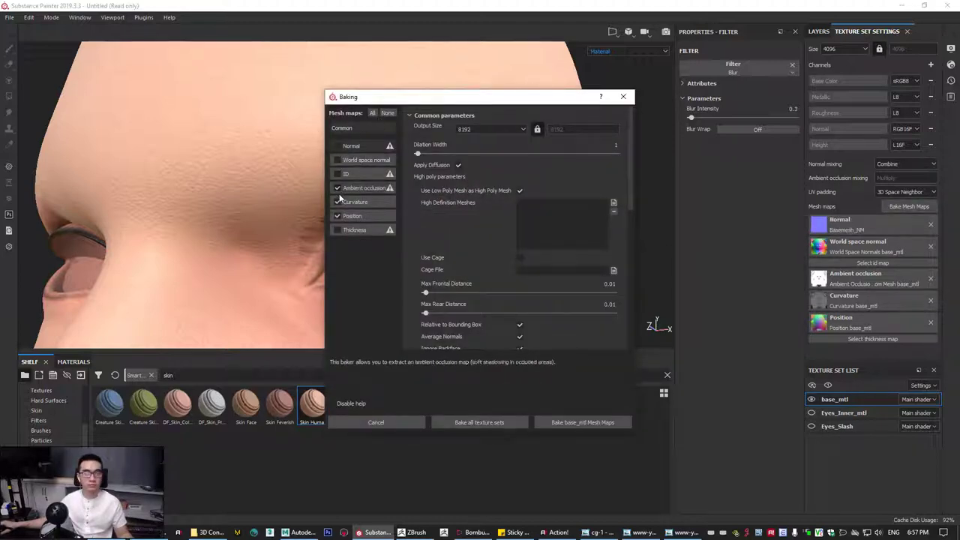
{"action": "left_click", "coordinate": [338, 202]}
{"action": "left_click", "coordinate": [338, 215]}
{"action": "scroll", "coordinate": [474, 223], "scroll_direction": "down", "scroll_amount": 5}
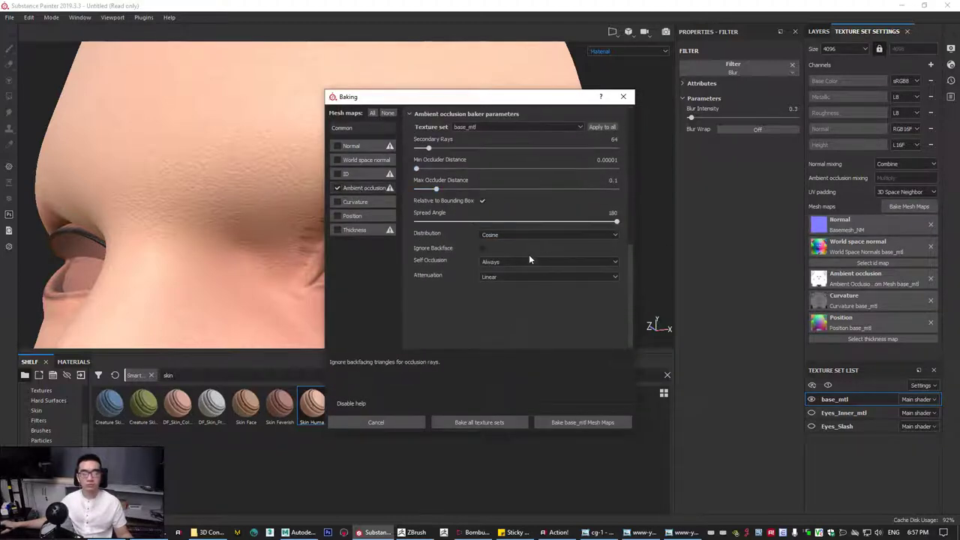
{"action": "left_click", "coordinate": [507, 262]}
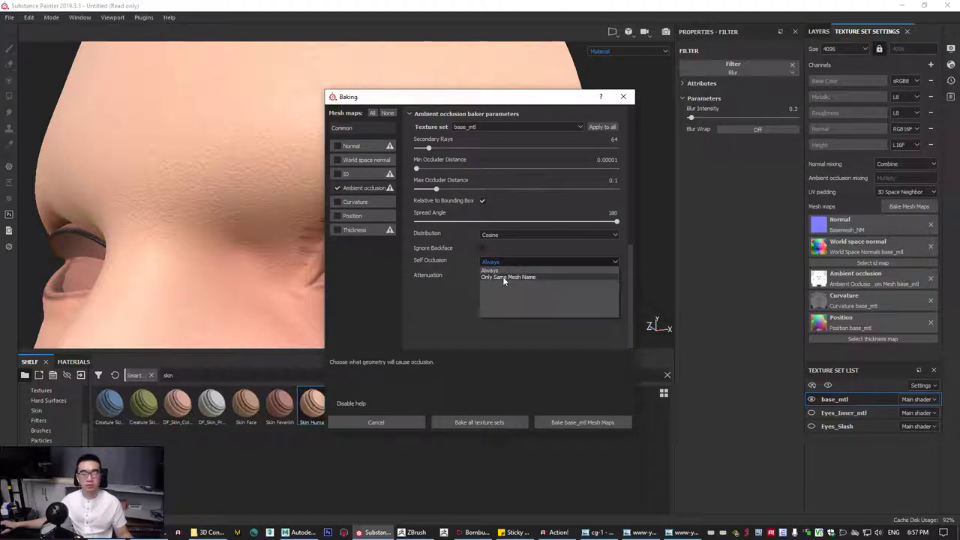
{"action": "left_click", "coordinate": [503, 277]}
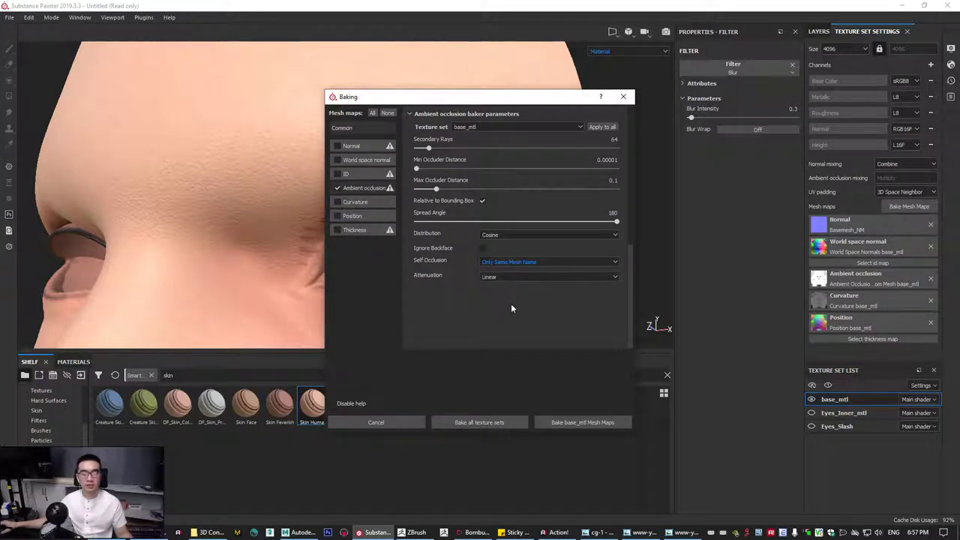
{"action": "left_click", "coordinate": [577, 424]}
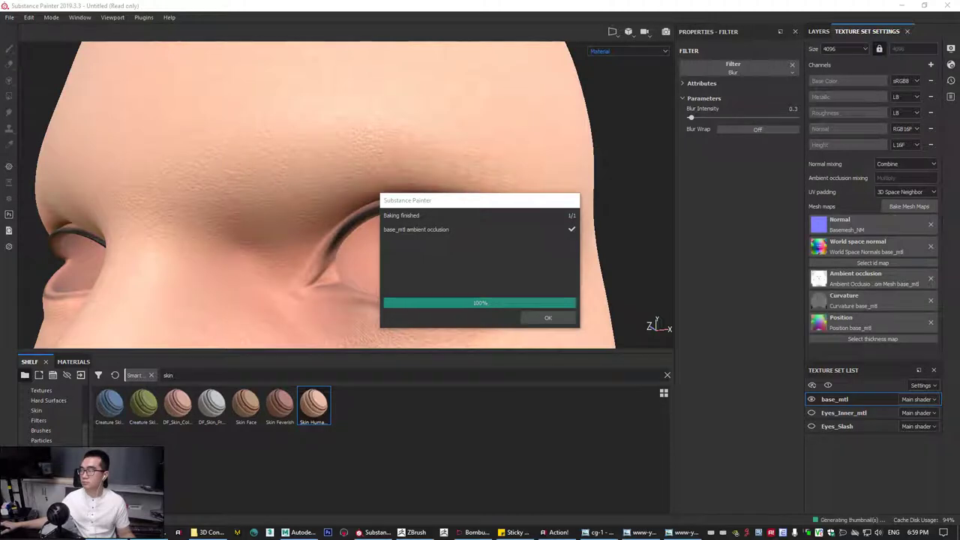
{"action": "left_click", "coordinate": [545, 316]}
Examine the rebaked occlusion around the eyes and the blurred eyeliner from several angles, returning to the layer stack.
{"action": "scroll", "coordinate": [430, 232], "scroll_direction": "down", "scroll_amount": 6}
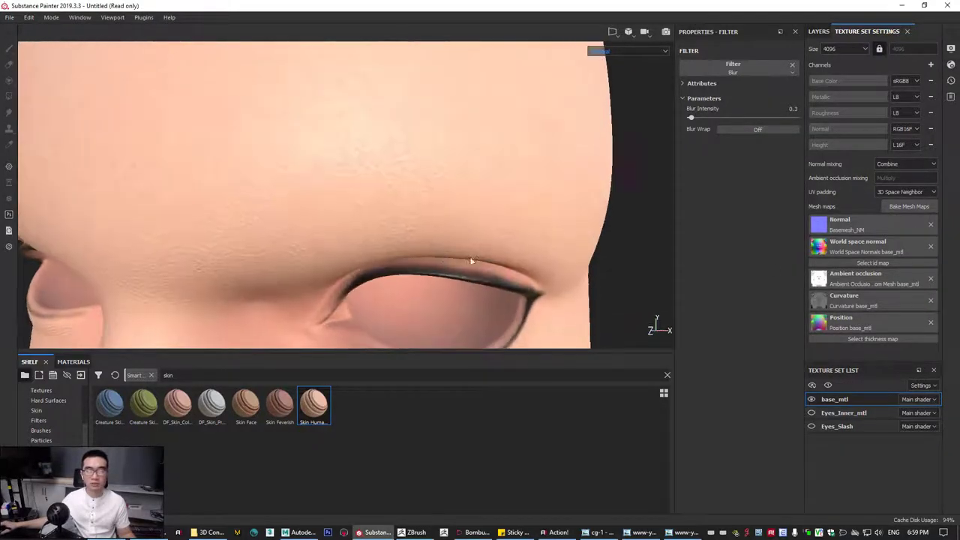
{"action": "mouse_move", "coordinate": [430, 232]}
{"action": "left_mouse_down", "text": "alt"}
{"action": "mouse_move", "coordinate": [498, 247]}
{"action": "mouse_move", "coordinate": [430, 192]}
{"action": "mouse_move", "coordinate": [430, 229]}
{"action": "left_mouse_up", "text": "alt"}
{"action": "left_click", "coordinate": [819, 32]}
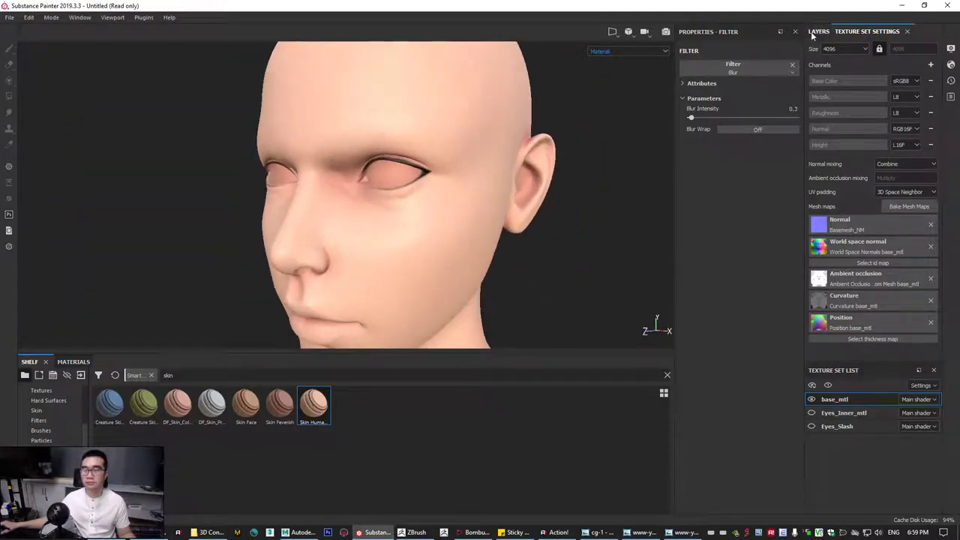
{"action": "left_click_drag", "start_coordinate": [480, 197], "coordinate": [439, 185], "text": "alt"}
{"action": "right_click_drag", "start_coordinate": [440, 184], "coordinate": [479, 232], "text": "alt"}
{"action": "left_click_drag", "start_coordinate": [479, 232], "coordinate": [417, 208], "text": "alt"}
{"action": "right_click_drag", "start_coordinate": [440, 215], "coordinate": [278, 197], "text": "alt"}
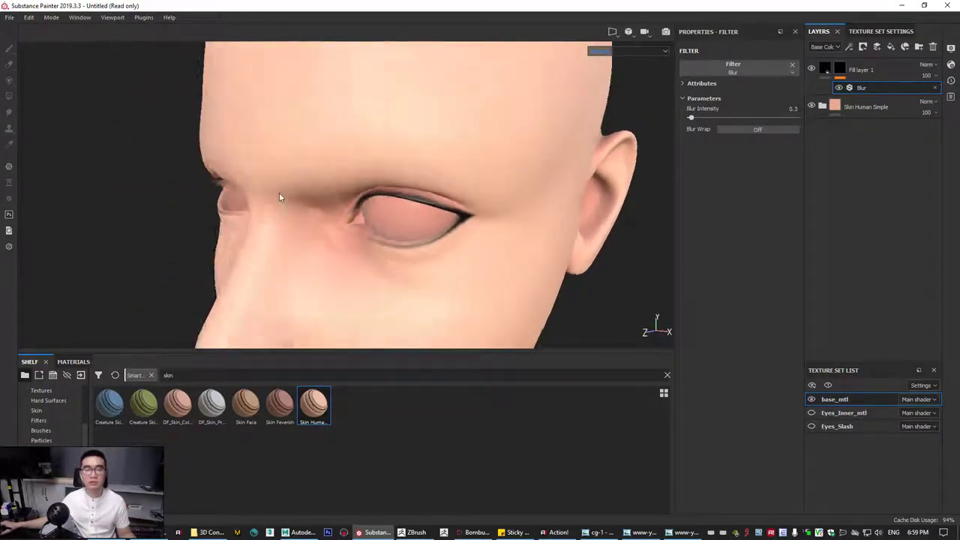
{"action": "left_click_drag", "start_coordinate": [279, 197], "coordinate": [509, 255], "text": "alt"}
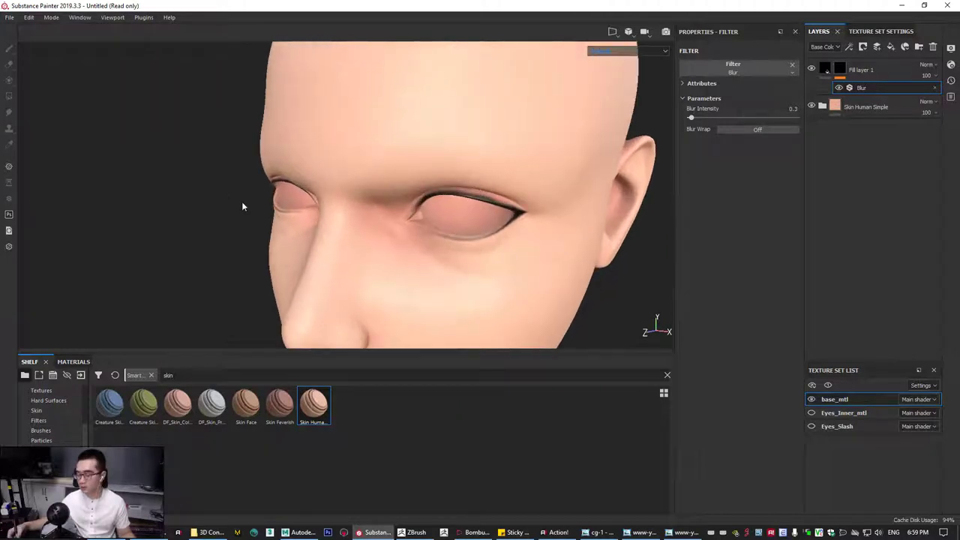
{"action": "right_click_drag", "start_coordinate": [422, 171], "coordinate": [547, 217], "text": "alt"}
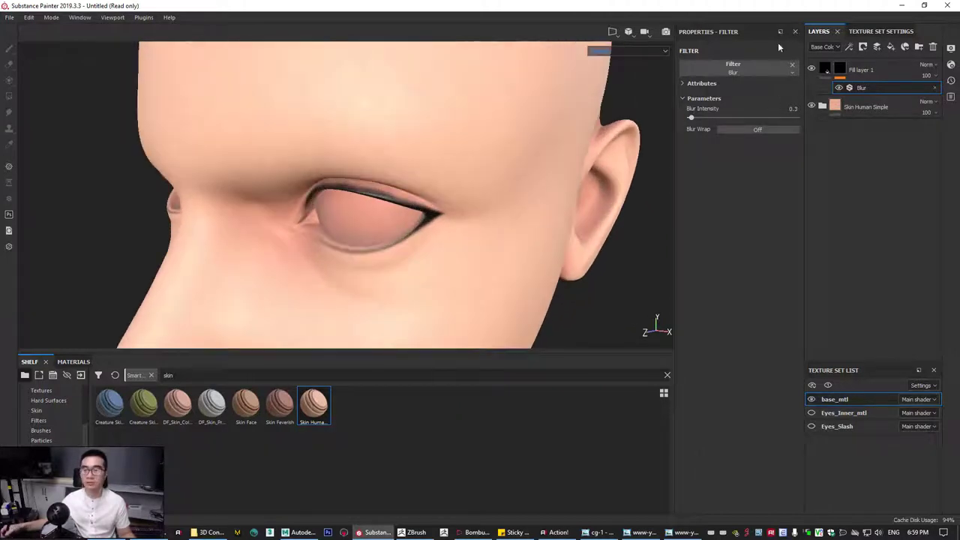
Thicken the upper eyeliner on the Fill layer 1 mask with straight white strokes along the lid at brush size 1.37.
{"action": "left_click", "coordinate": [839, 69]}
{"action": "right_click_drag", "start_coordinate": [425, 198], "coordinate": [454, 196], "text": "alt"}
{"action": "left_click_drag", "start_coordinate": [455, 194], "coordinate": [402, 187], "text": "alt"}
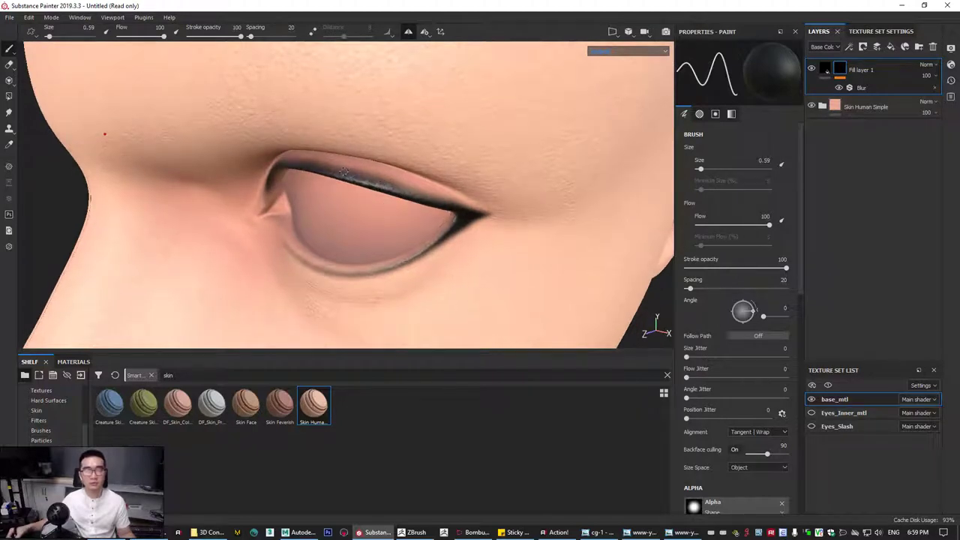
{"action": "key", "text": "bracketright"}
{"action": "key", "text": "x"}
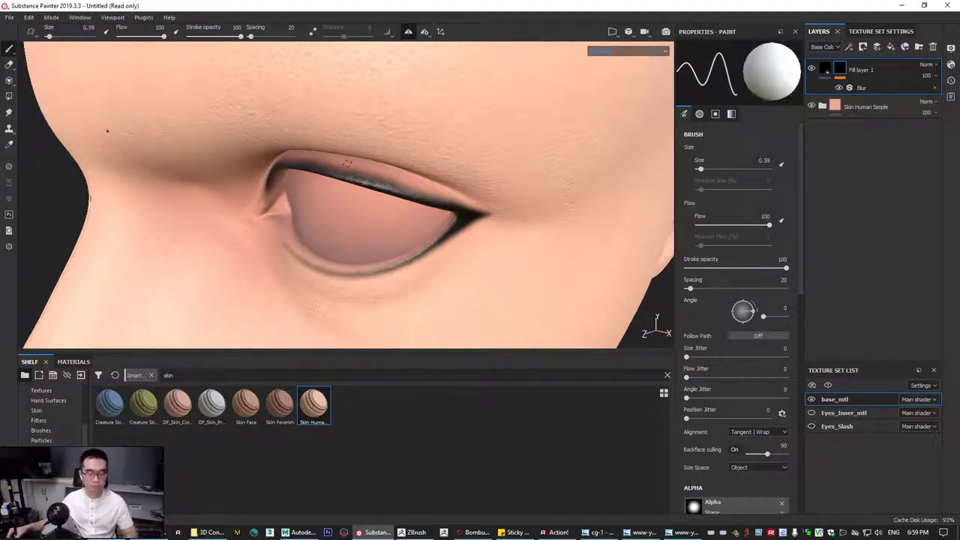
{"action": "key", "text": "bracketright"}
{"action": "key", "text": "bracketright"}
{"action": "key", "text": "bracketright"}
{"action": "left_click", "coordinate": [331, 172]}
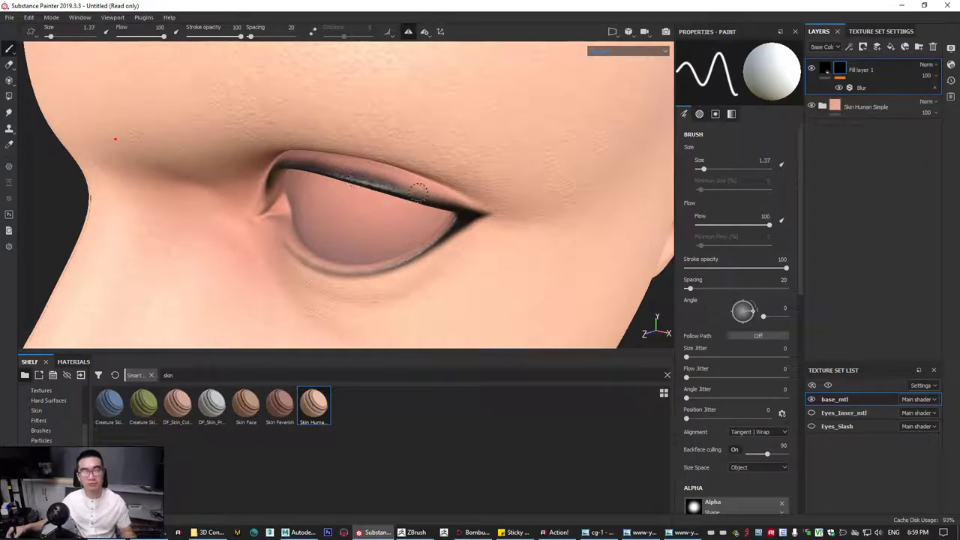
{"action": "left_click", "coordinate": [451, 206], "text": "shift"}
{"action": "left_click", "coordinate": [302, 164], "text": "shift"}
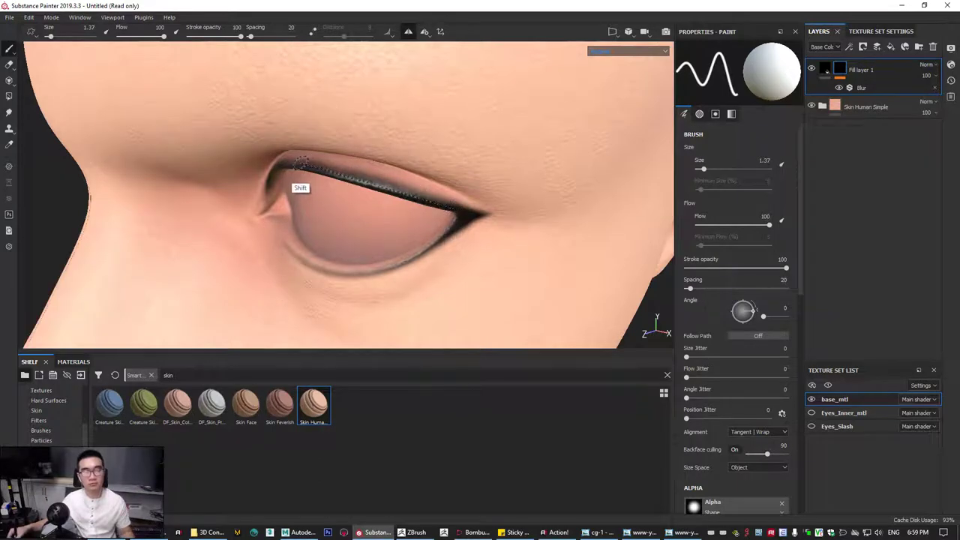
Examine the thickened upper eyeliner from the front and close up at the eye's inner corner.
{"action": "left_click_drag", "start_coordinate": [396, 196], "coordinate": [390, 158], "text": "alt"}
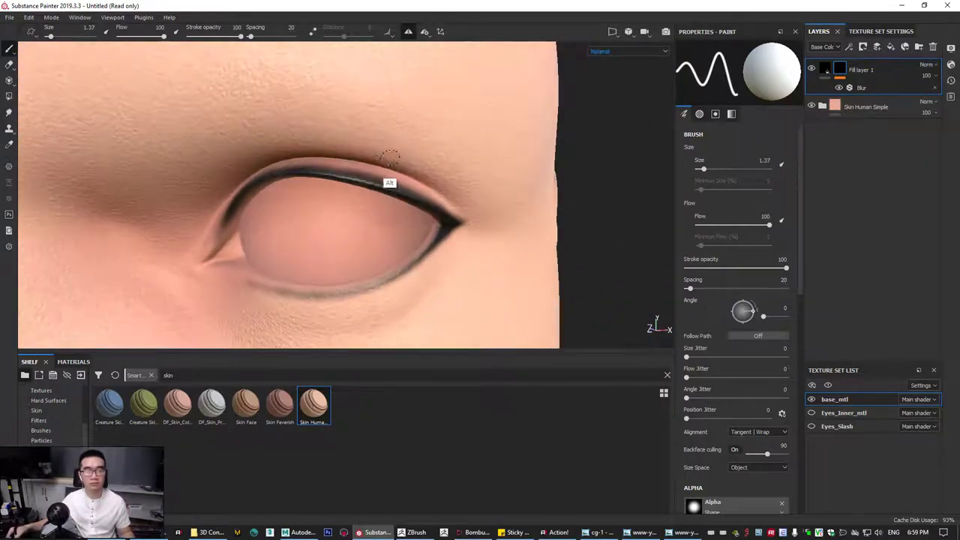
{"action": "right_click_drag", "start_coordinate": [422, 168], "coordinate": [207, 216], "text": "alt"}
{"action": "left_click_drag", "start_coordinate": [207, 216], "coordinate": [301, 218], "text": "alt"}
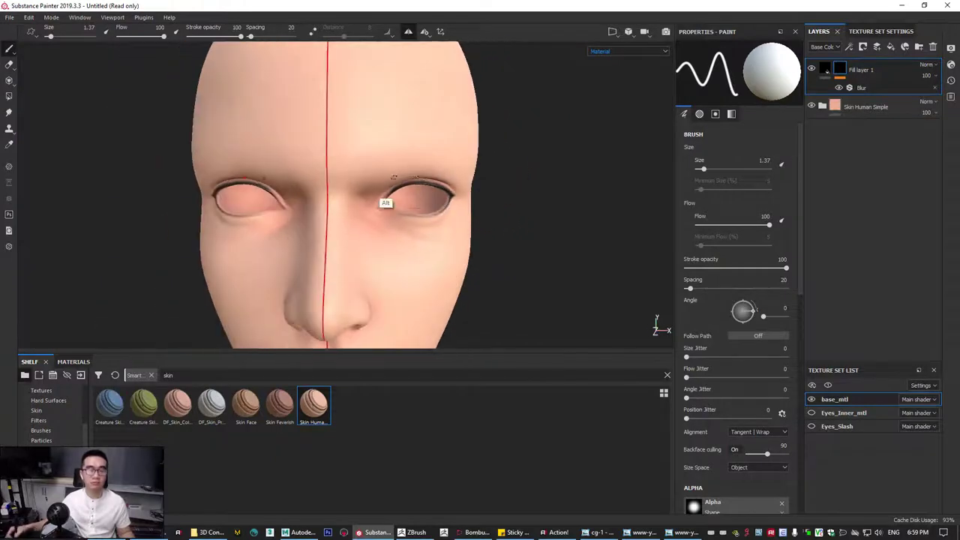
{"action": "scroll", "coordinate": [305, 199], "scroll_direction": "up", "scroll_amount": 2}
{"action": "left_click_drag", "start_coordinate": [386, 199], "coordinate": [346, 208], "text": "alt"}
{"action": "scroll", "coordinate": [351, 207], "scroll_direction": "up", "scroll_amount": 4}
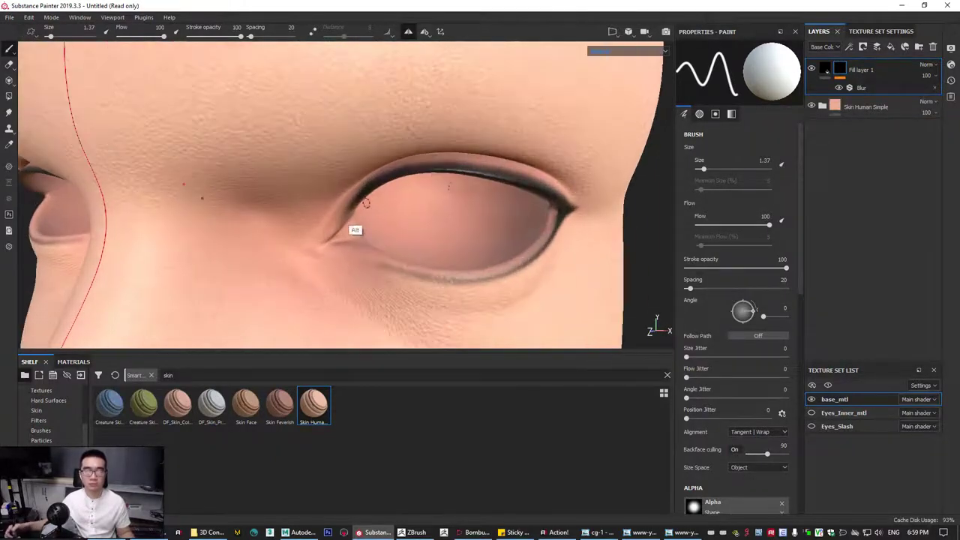
{"action": "key", "text": "bracketleft"}
{"action": "key", "text": "bracketleft"}
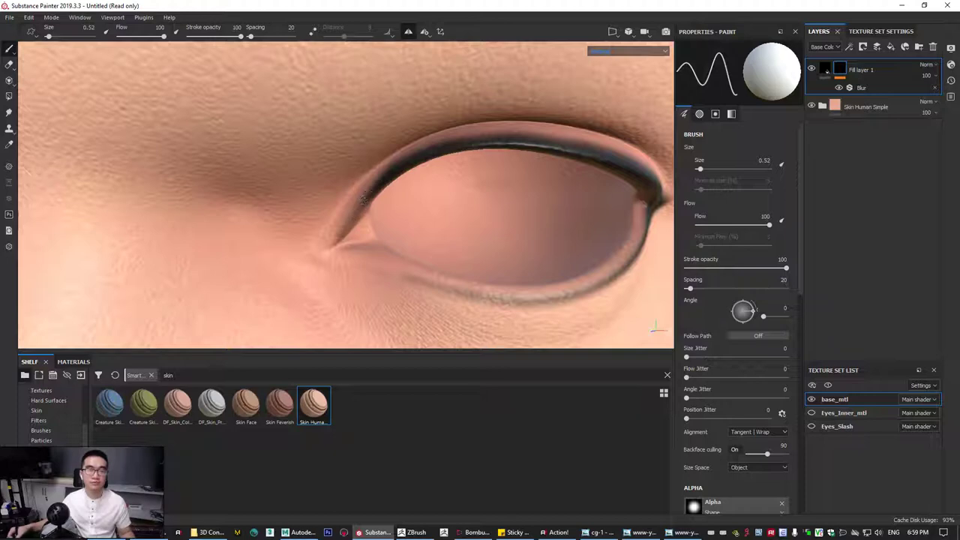
Show the Eyes_Slash texture set to compare the blurred eyeliner with the lashes, and hide it again.
{"action": "mouse_move", "coordinate": [354, 214]}
{"action": "right_mouse_down", "text": "ctrl"}
{"action": "mouse_move", "coordinate": [202, 220]}
{"action": "mouse_move", "coordinate": [212, 190]}
{"action": "mouse_move", "coordinate": [475, 208]}
{"action": "mouse_move", "coordinate": [518, 244]}
{"action": "mouse_move", "coordinate": [463, 225]}
{"action": "mouse_move", "coordinate": [146, 217]}
{"action": "right_mouse_up", "text": "ctrl"}
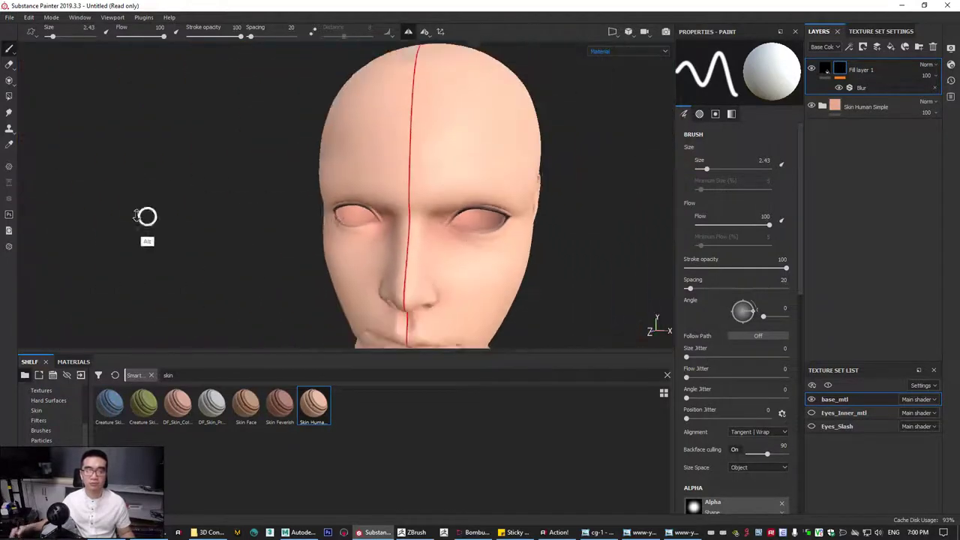
{"action": "middle_click_drag", "start_coordinate": [240, 213], "coordinate": [268, 223], "text": "alt"}
{"action": "left_click_drag", "start_coordinate": [268, 222], "coordinate": [174, 255], "text": "alt"}
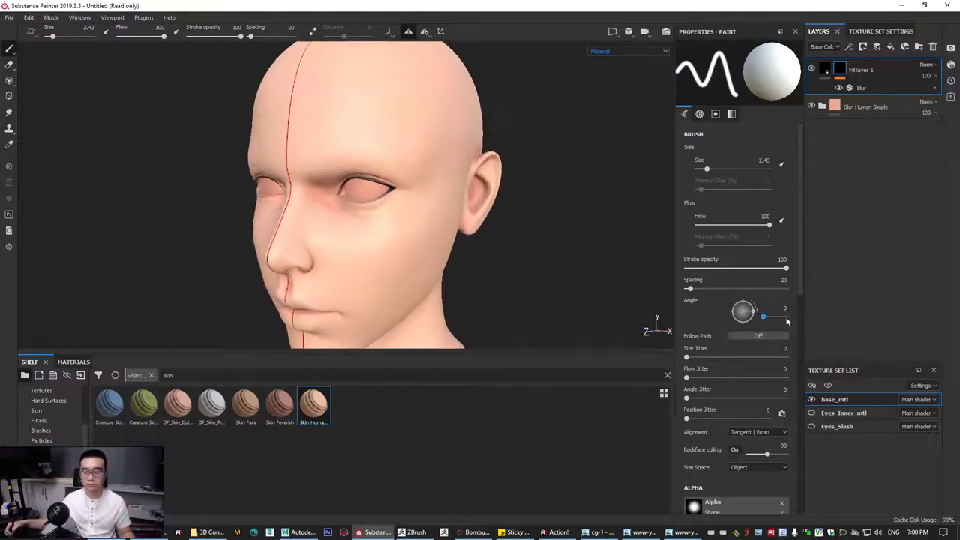
{"action": "left_click", "coordinate": [812, 426]}
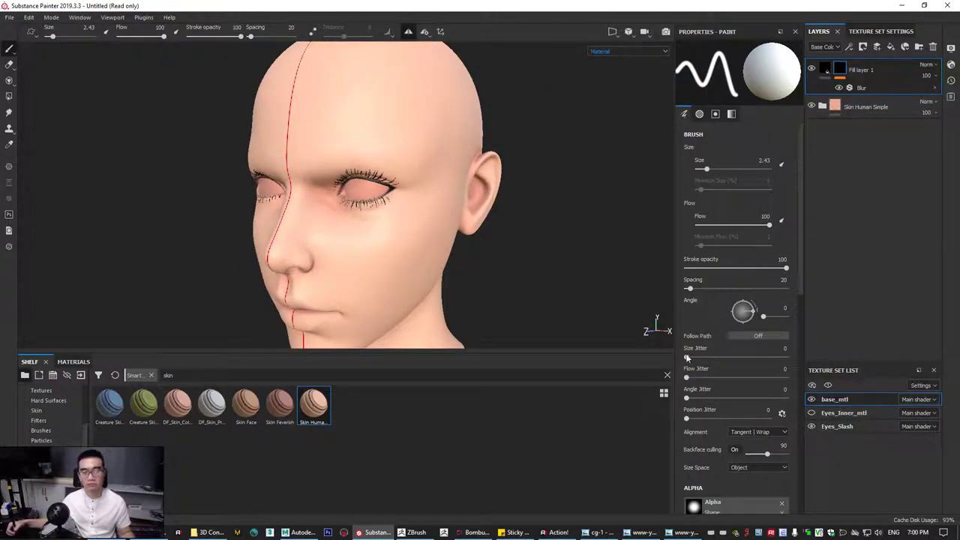
{"action": "left_click_drag", "start_coordinate": [450, 293], "coordinate": [573, 312], "text": "alt"}
{"action": "left_click", "coordinate": [811, 426]}
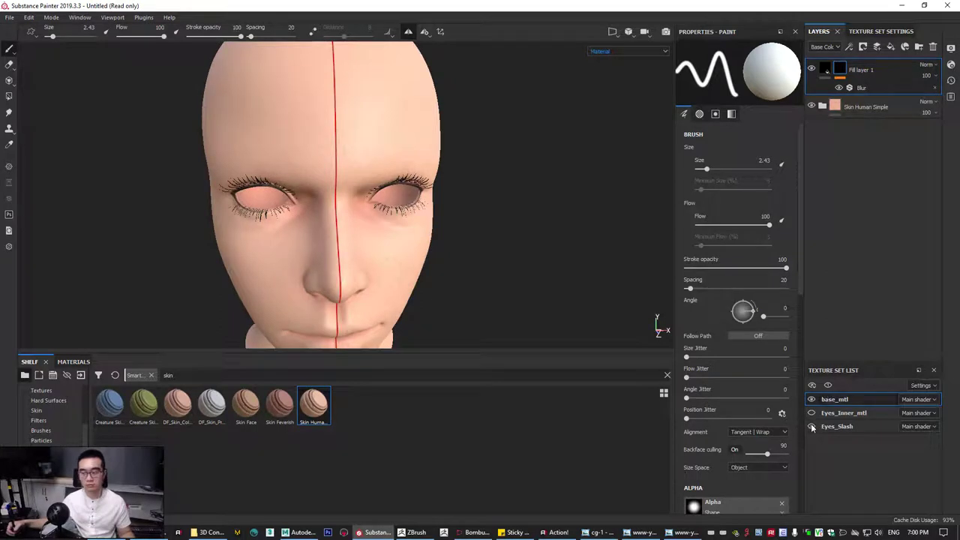
{"action": "left_click_drag", "start_coordinate": [529, 262], "coordinate": [515, 227], "text": "alt"}
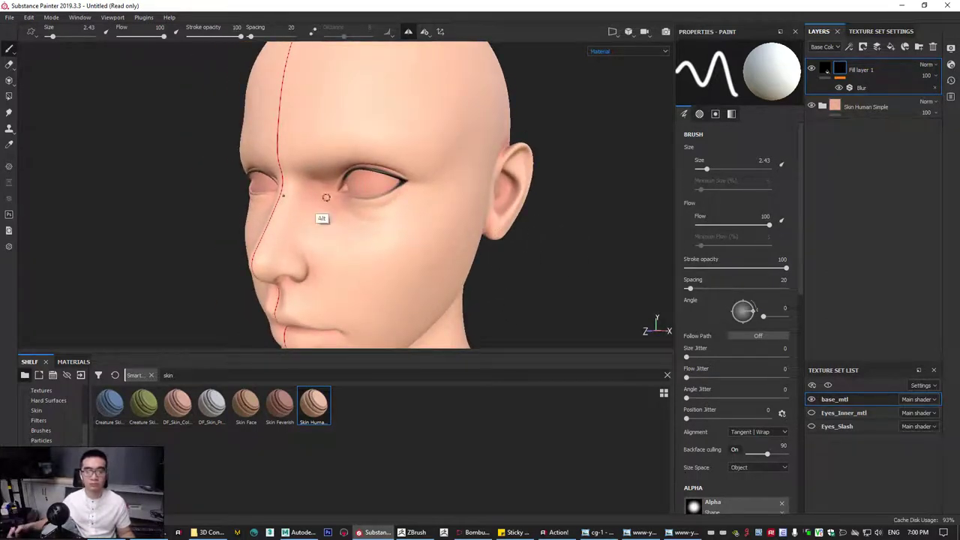
Reinforce the upper eyeliner with white mask paint from mid-lid to the outer corner at brush size 1.35.
{"action": "scroll", "coordinate": [325, 198], "scroll_direction": "up", "scroll_amount": 4, "text": "alt"}
{"action": "left_click_drag", "start_coordinate": [330, 206], "coordinate": [312, 244], "text": "alt"}
{"action": "right_click_drag", "start_coordinate": [312, 244], "coordinate": [412, 220], "text": "alt"}
{"action": "left_click_drag", "start_coordinate": [411, 221], "coordinate": [375, 219], "text": "alt"}
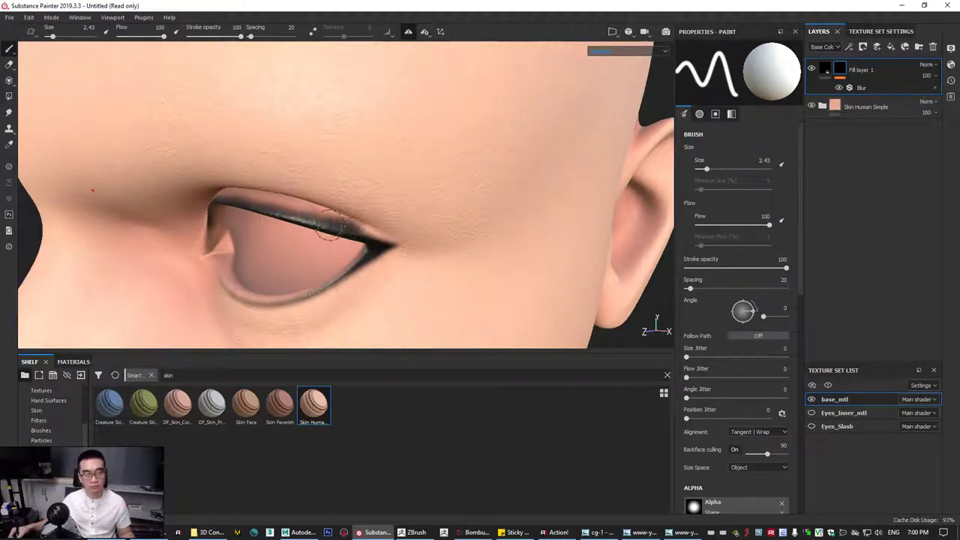
{"action": "key", "text": "bracketleft"}
{"action": "key", "text": "bracketleft"}
{"action": "key", "text": "bracketleft"}
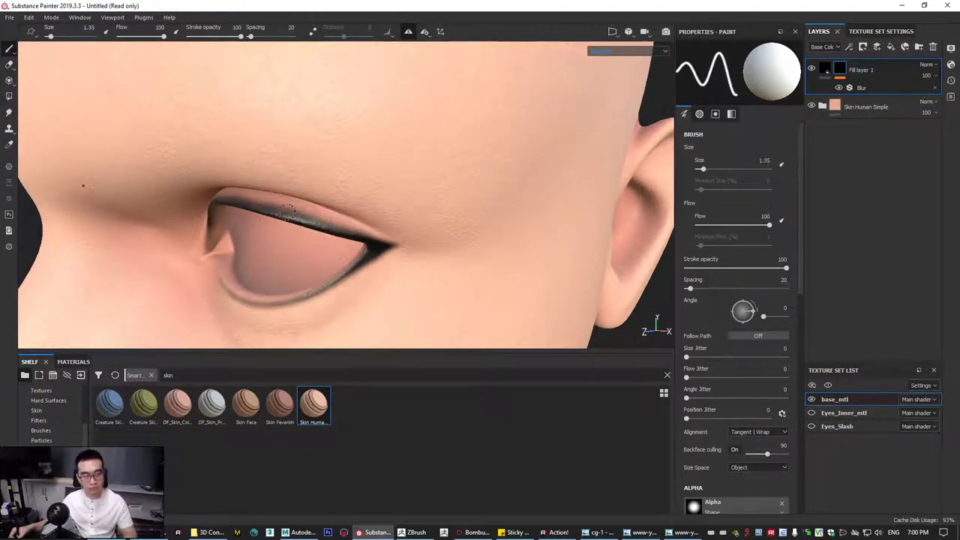
{"action": "left_click_drag", "start_coordinate": [294, 219], "coordinate": [404, 252]}
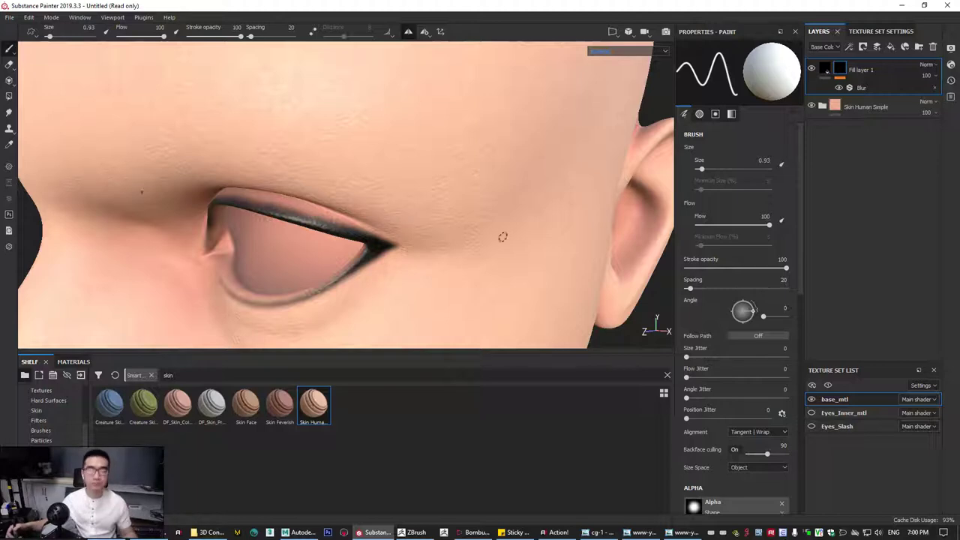
Reduce the painting window and enlarge the eye in the purple-haired portrait in the photo viewer as an eyeliner reference.
{"action": "left_click_drag", "start_coordinate": [499, 236], "coordinate": [364, 209], "text": "alt"}
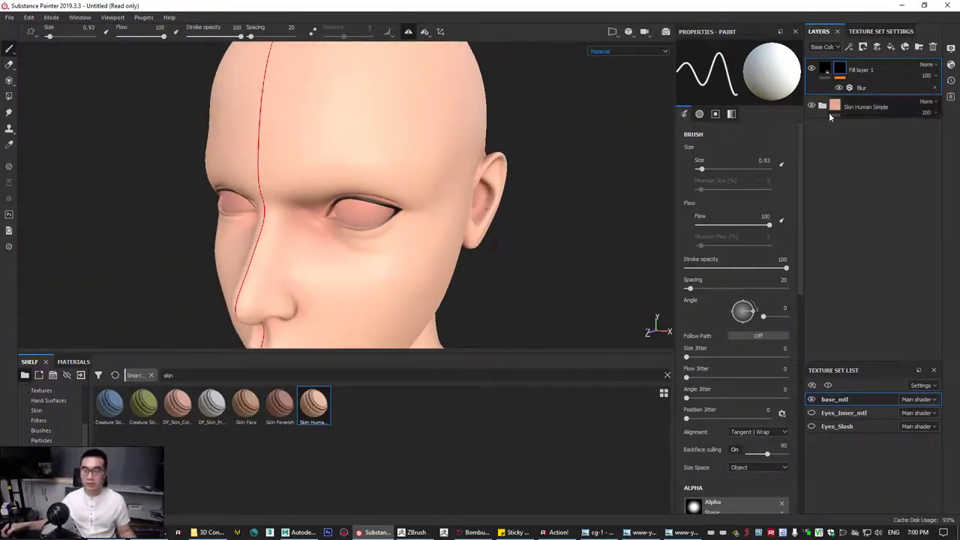
{"action": "left_click", "coordinate": [924, 6]}
{"action": "left_click", "coordinate": [100, 228]}
{"action": "scroll", "coordinate": [100, 228], "scroll_direction": "down", "scroll_amount": 4}
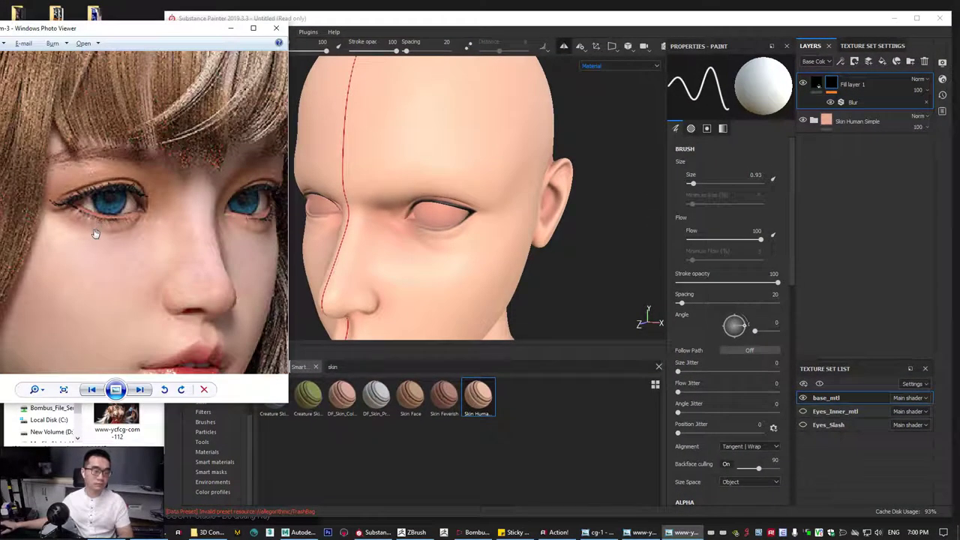
{"action": "scroll", "coordinate": [112, 150], "scroll_direction": "up", "scroll_amount": 5}
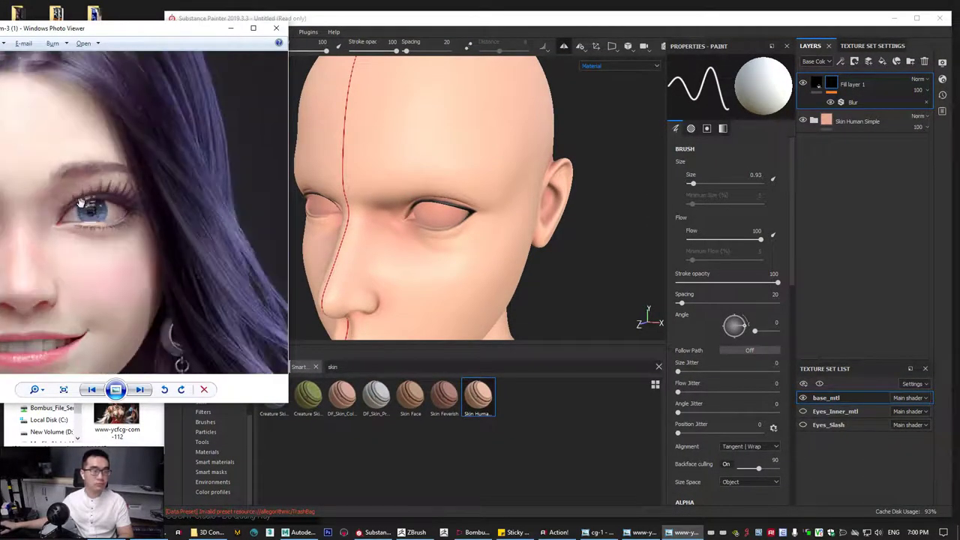
{"action": "scroll", "coordinate": [128, 184], "scroll_direction": "up", "scroll_amount": 2}
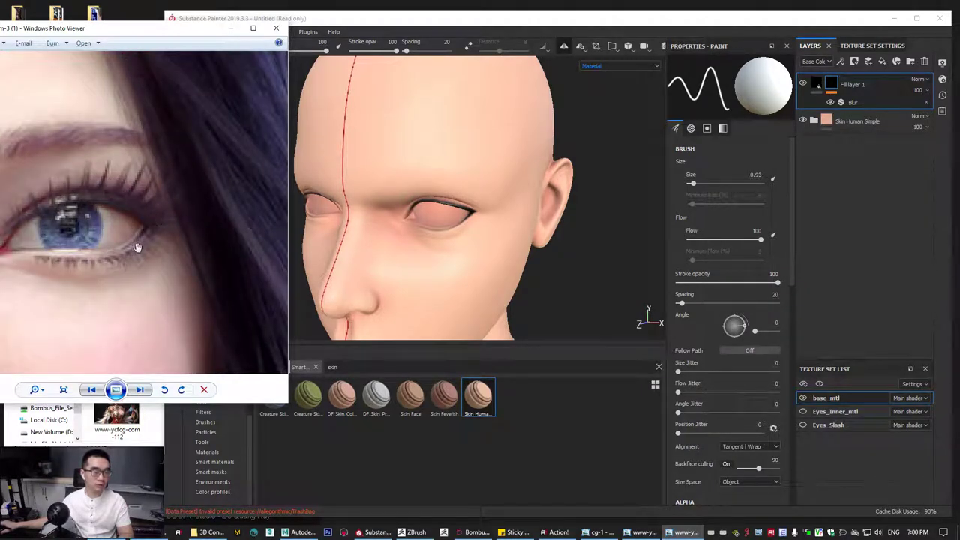
{"action": "scroll", "coordinate": [113, 204], "scroll_direction": "up", "scroll_amount": 1}
{"action": "left_click_drag", "start_coordinate": [77, 206], "coordinate": [159, 218]}
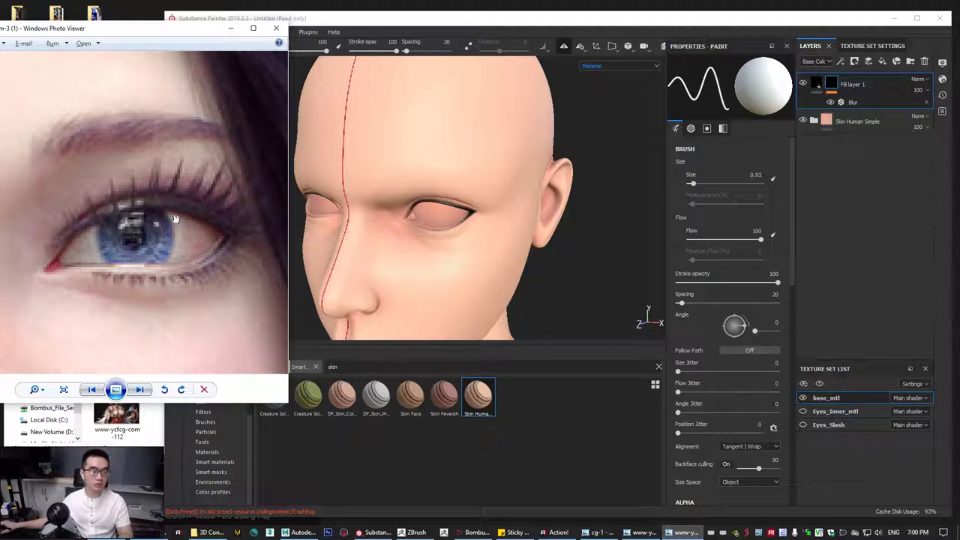
Capture the enlarged reference eye as a floating image, minimize the photo viewer and place the capture beside the viewport.
{"action": "left_click_drag", "start_coordinate": [148, 28], "coordinate": [117, 30]}
{"action": "scroll", "coordinate": [101, 128], "scroll_direction": "down", "scroll_amount": 1}
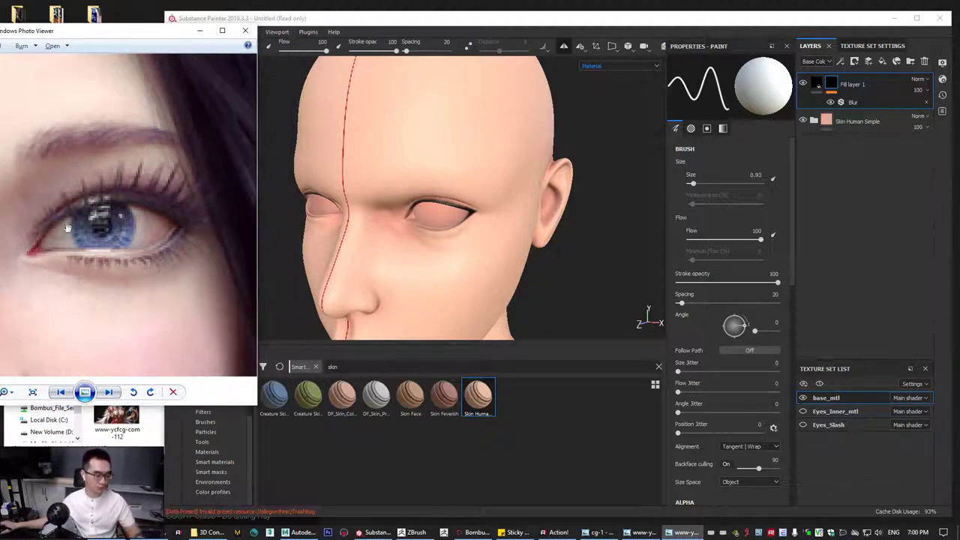
{"action": "left_click_drag", "start_coordinate": [12, 137], "coordinate": [223, 313]}
{"action": "left_click", "coordinate": [201, 30]}
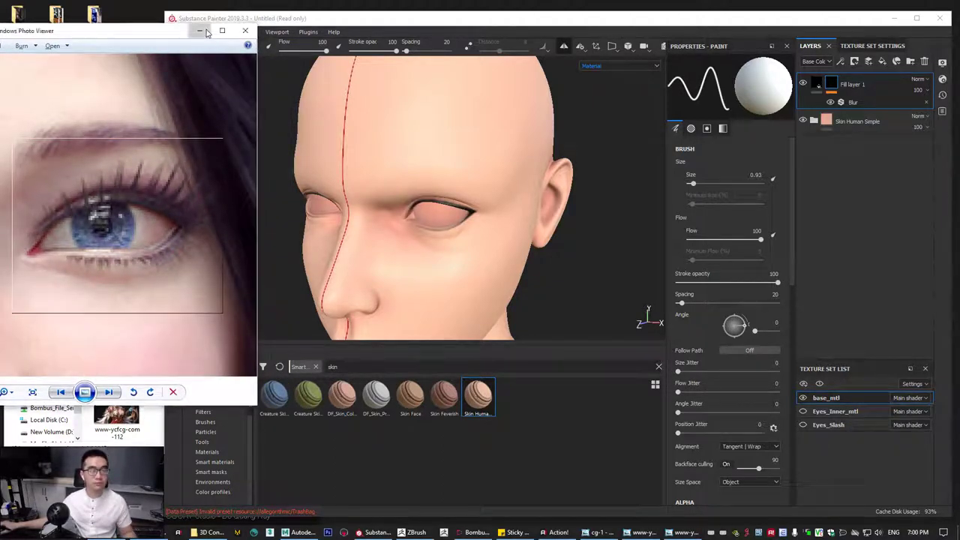
{"action": "left_click_drag", "start_coordinate": [111, 222], "coordinate": [87, 111]}
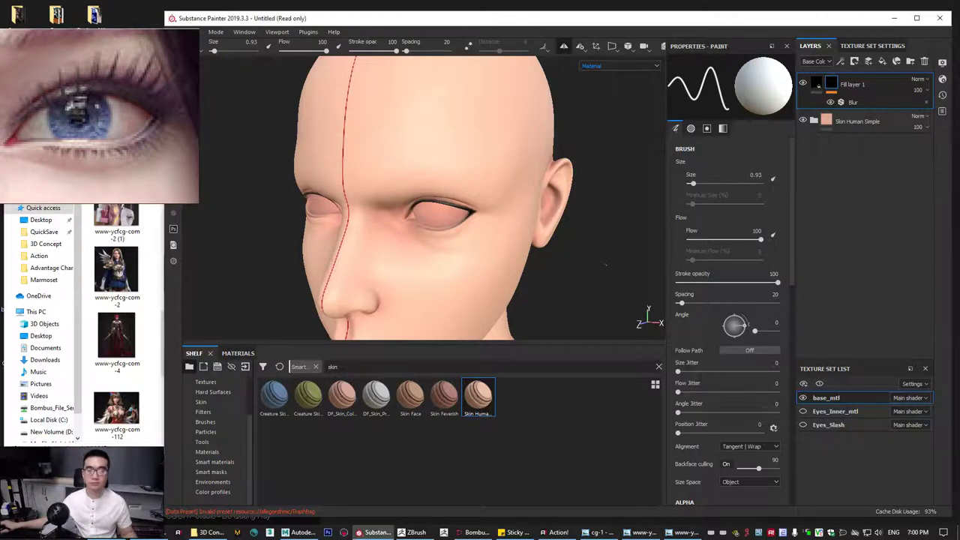
Thicken the upper eyeliner on the Fill layer 1 mask with white paint across the upper lid at brush size 2.46.
{"action": "left_click_drag", "start_coordinate": [570, 248], "coordinate": [605, 224], "text": "alt"}
{"action": "right_click_drag", "start_coordinate": [424, 212], "coordinate": [527, 212], "text": "alt"}
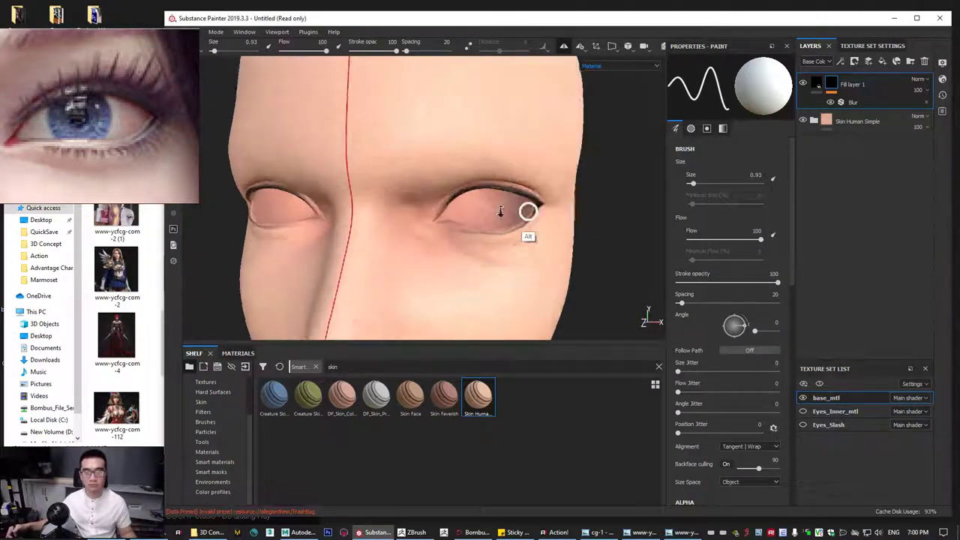
{"action": "middle_click_drag", "start_coordinate": [527, 212], "coordinate": [387, 240], "text": "alt"}
{"action": "right_click_drag", "start_coordinate": [352, 217], "coordinate": [450, 206], "text": "alt"}
{"action": "middle_click_drag", "start_coordinate": [420, 223], "coordinate": [517, 191], "text": "alt"}
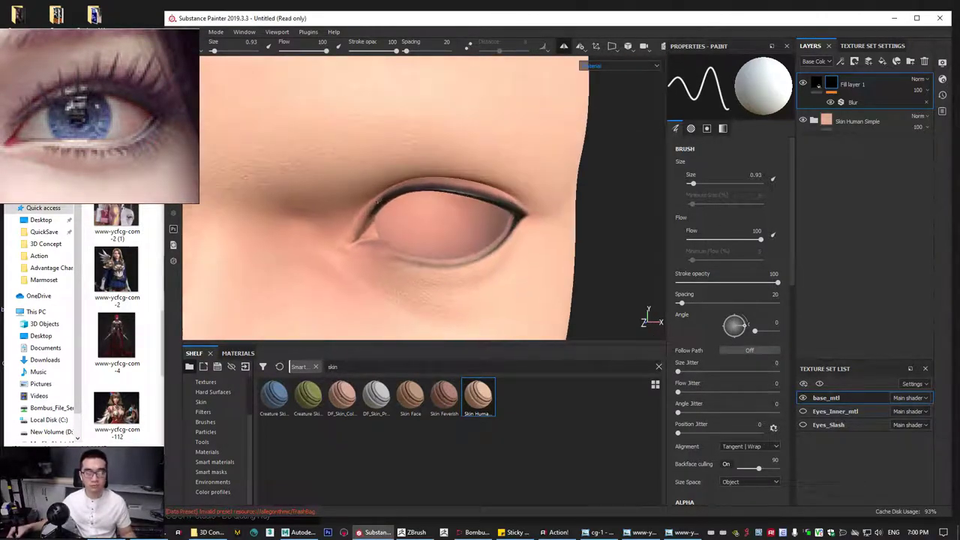
{"action": "right_click_drag", "start_coordinate": [382, 201], "coordinate": [405, 202], "text": "ctrl"}
{"action": "left_click_drag", "start_coordinate": [382, 201], "coordinate": [441, 181]}
{"action": "mouse_move", "coordinate": [461, 207]}
{"action": "left_mouse_down", "text": "alt"}
{"action": "mouse_move", "coordinate": [446, 183]}
{"action": "mouse_move", "coordinate": [466, 187]}
{"action": "mouse_move", "coordinate": [456, 183]}
{"action": "left_mouse_up", "text": "alt"}
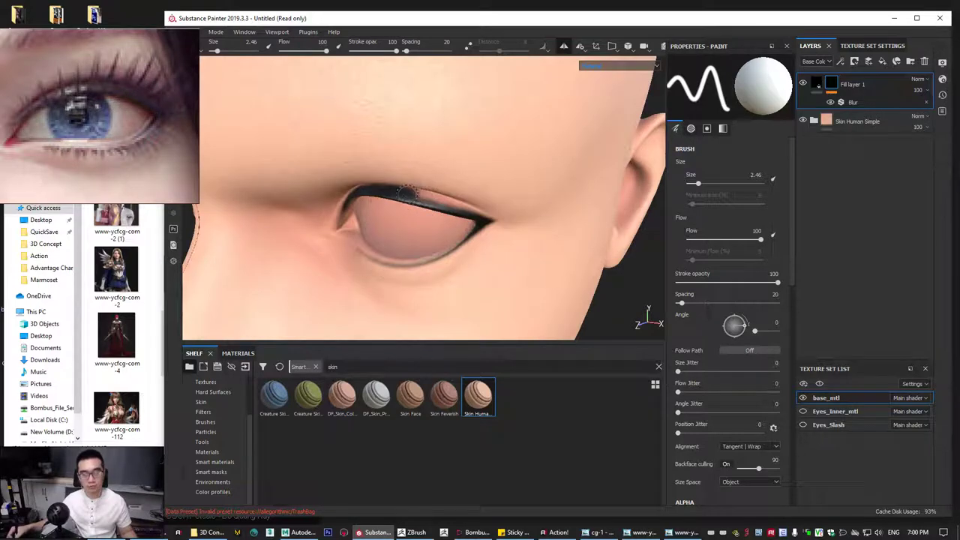
{"action": "left_click_drag", "start_coordinate": [428, 197], "coordinate": [437, 199], "text": "alt"}
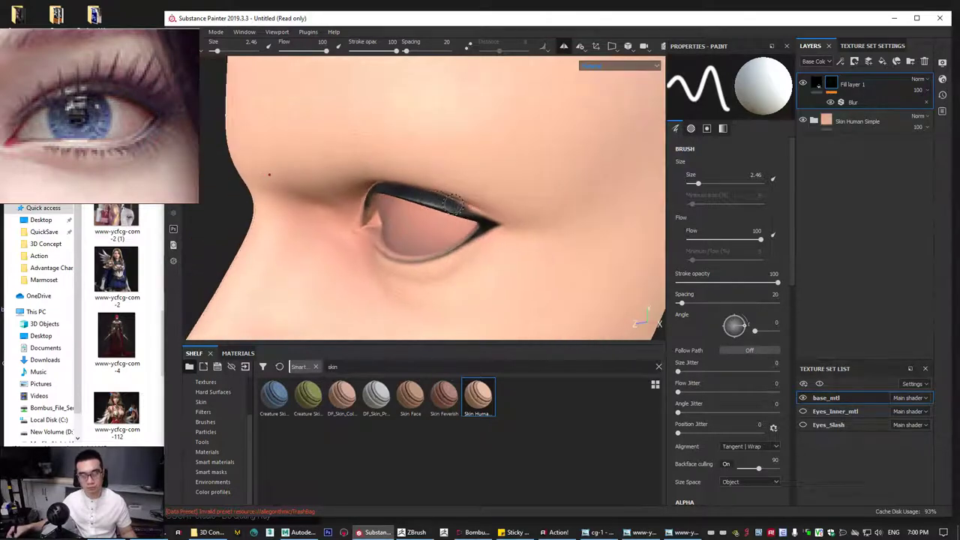
Fill the thickened upper eyeliner out to the eye's outer corner with white mask paint at brush size 1.36.
{"action": "key", "text": "bracketleft"}
{"action": "key", "text": "bracketleft"}
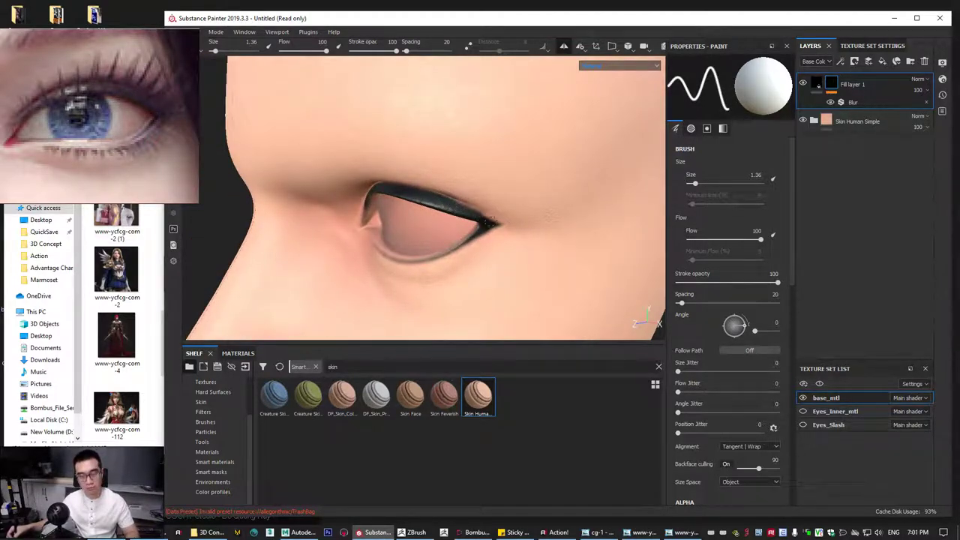
{"action": "left_click_drag", "start_coordinate": [487, 219], "coordinate": [459, 245], "text": "alt"}
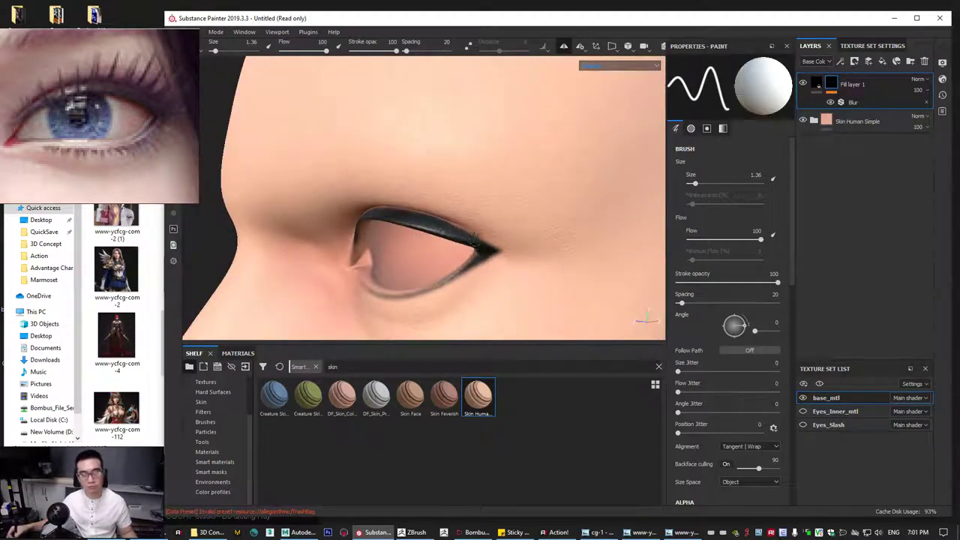
Strengthen the upper eyeliner toward the eye's inner corner with white mask paint at brush size 1.36.
{"action": "right_click_drag", "start_coordinate": [577, 223], "coordinate": [442, 221], "text": "alt"}
{"action": "left_click_drag", "start_coordinate": [442, 222], "coordinate": [533, 218], "text": "alt"}
{"action": "right_click_drag", "start_coordinate": [534, 218], "coordinate": [389, 229], "text": "alt"}
{"action": "scroll", "coordinate": [342, 248], "scroll_direction": "up", "scroll_amount": 5}
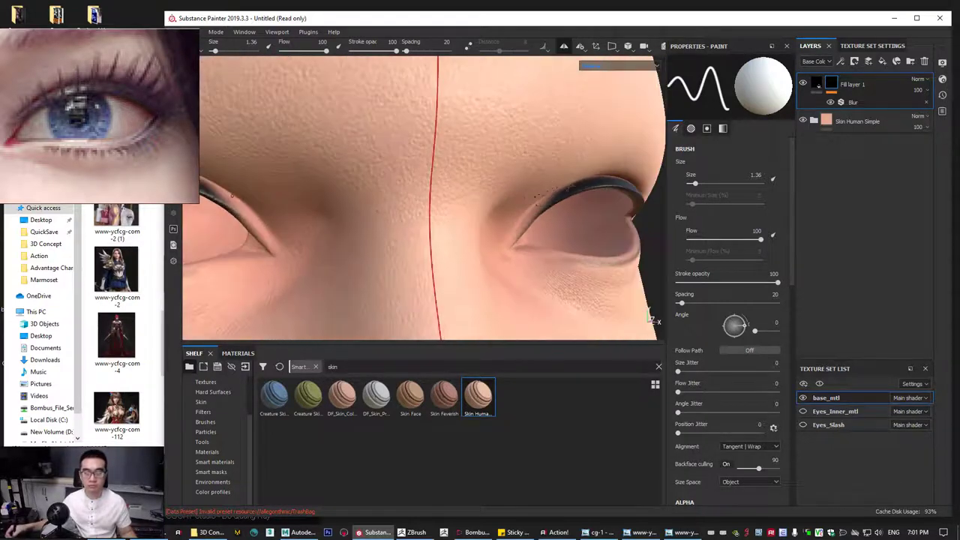
{"action": "left_click_drag", "start_coordinate": [502, 214], "coordinate": [511, 193], "text": "alt"}
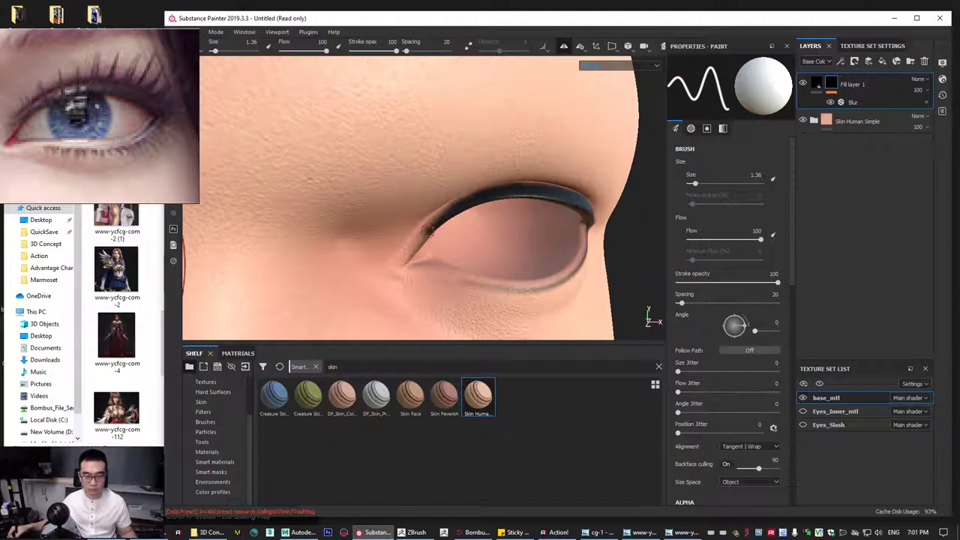
{"action": "left_click_drag", "start_coordinate": [455, 232], "coordinate": [403, 218], "text": "alt"}
Examine the thickened eyeliner on the whole head and close up at the eye's outer corner.
{"action": "scroll", "coordinate": [414, 208], "scroll_direction": "down", "scroll_amount": 8}
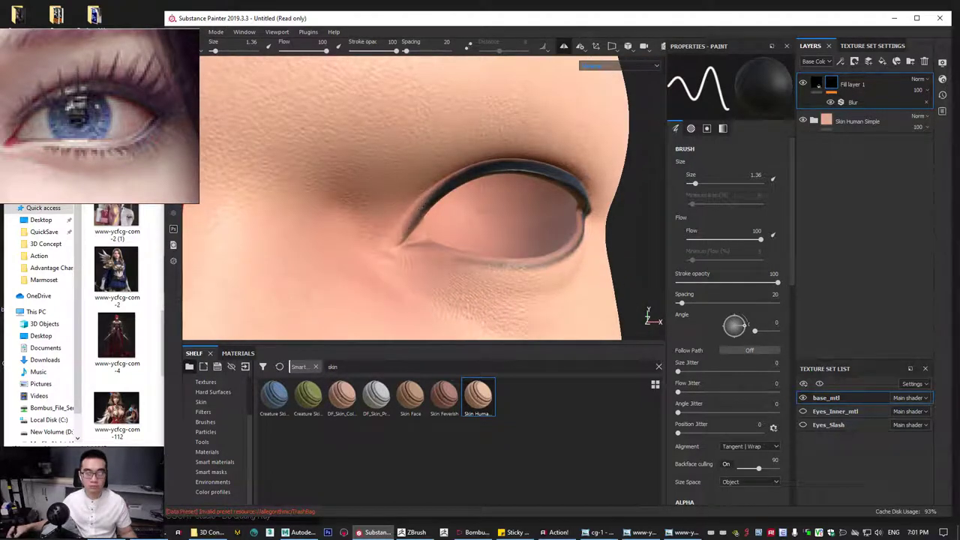
{"action": "left_click_drag", "start_coordinate": [397, 208], "coordinate": [452, 203], "text": "alt"}
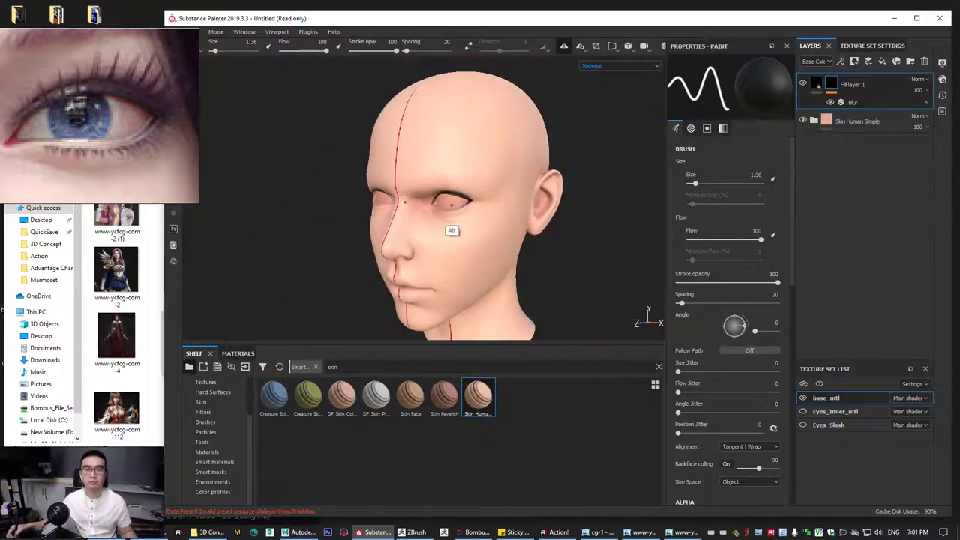
{"action": "right_click_drag", "start_coordinate": [453, 203], "coordinate": [596, 216], "text": "alt"}
{"action": "right_click_drag", "start_coordinate": [354, 207], "coordinate": [571, 191], "text": "alt"}
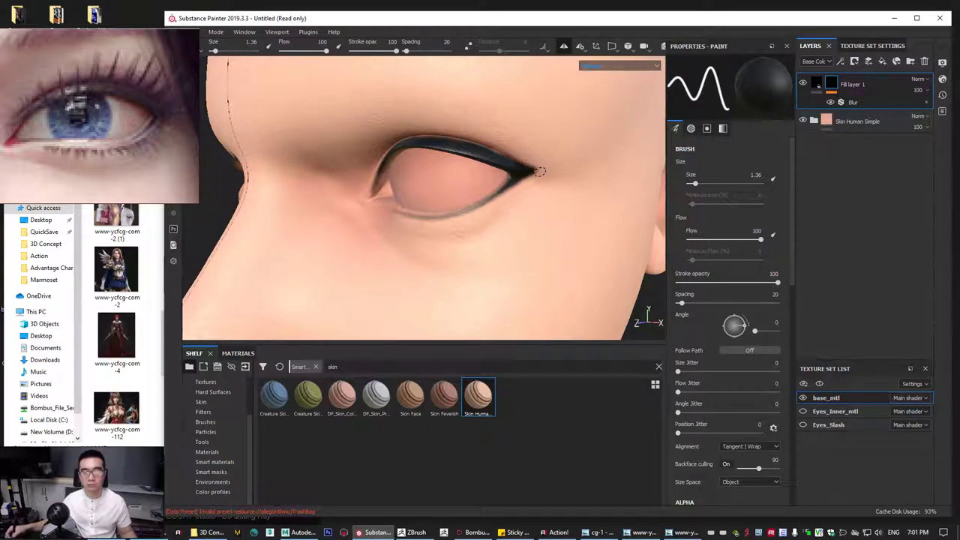
Add a new fill layer and place it between Fill layer 1 and the Skin Human Simple group.
{"action": "scroll", "coordinate": [640, 184], "scroll_direction": "down", "scroll_amount": 8}
{"action": "left_click_drag", "start_coordinate": [640, 185], "coordinate": [406, 176], "text": "alt"}
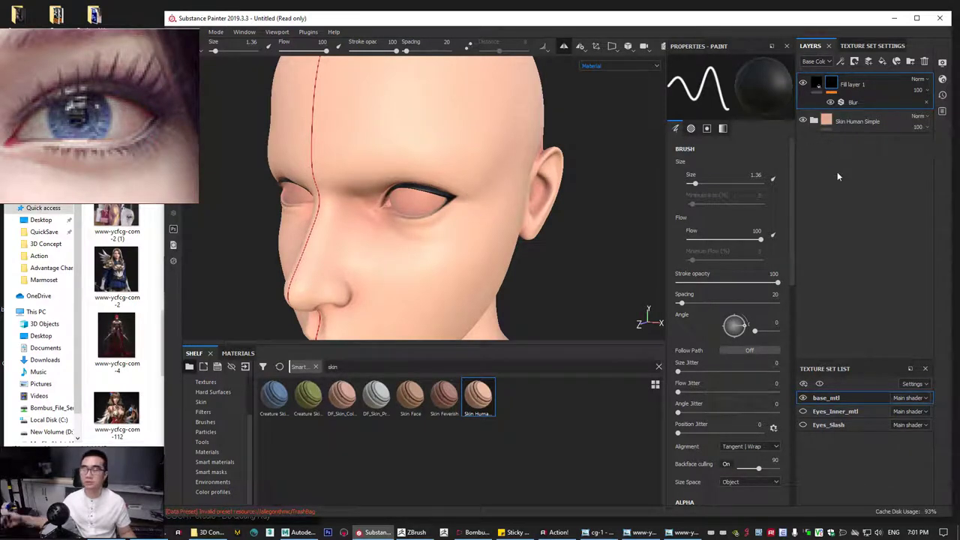
{"action": "left_click", "coordinate": [882, 62]}
{"action": "left_click_drag", "start_coordinate": [877, 82], "coordinate": [878, 125]}
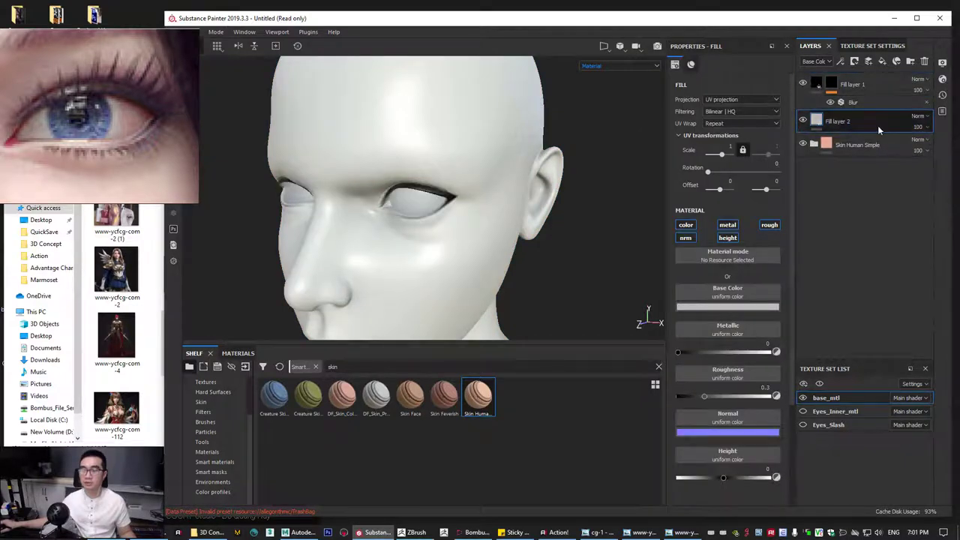
Disable the metal, nrm, height and rough channels of Fill layer 2, keeping only color.
{"action": "left_click", "coordinate": [728, 225]}
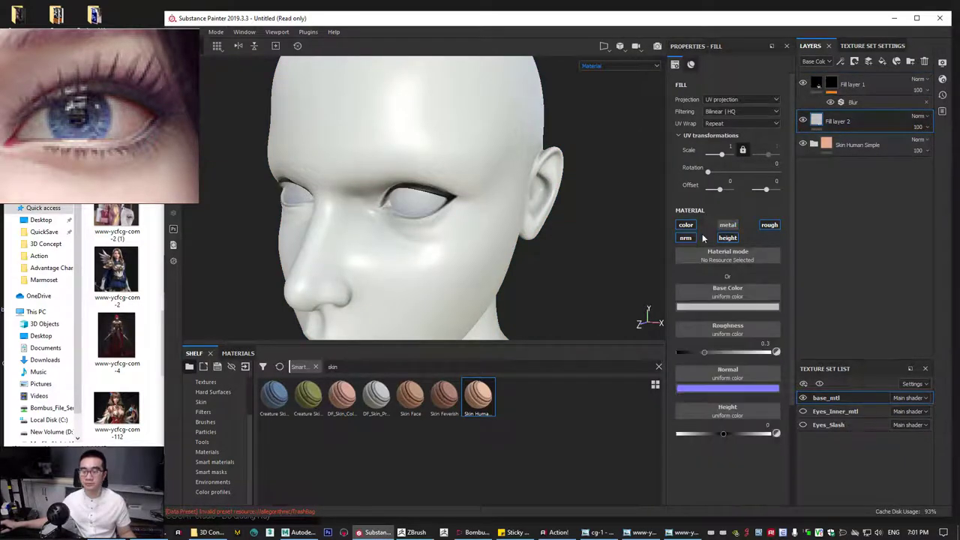
{"action": "left_click", "coordinate": [686, 237]}
{"action": "left_click", "coordinate": [727, 239]}
{"action": "left_click", "coordinate": [770, 226]}
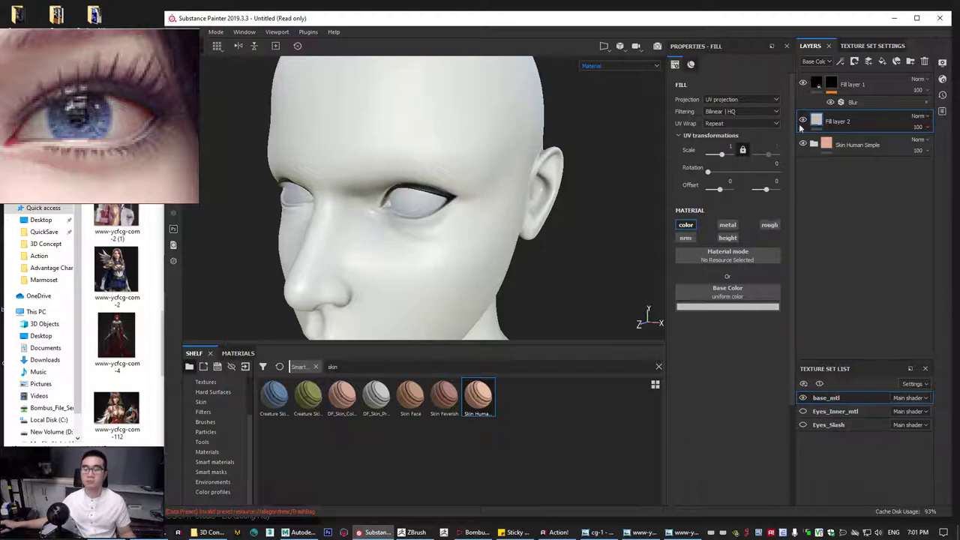
Examine the eyes and face from several angles with the plain color-only fill covering the skin.
{"action": "left_click_drag", "start_coordinate": [472, 256], "coordinate": [536, 260], "text": "alt"}
{"action": "right_click_drag", "start_coordinate": [535, 260], "coordinate": [604, 268], "text": "alt"}
{"action": "left_click_drag", "start_coordinate": [514, 225], "coordinate": [520, 188], "text": "alt"}
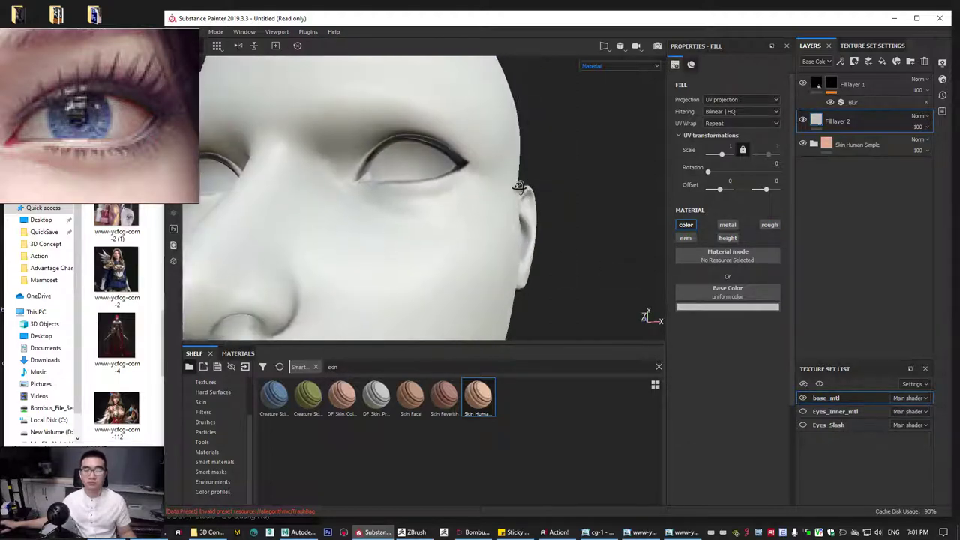
{"action": "right_click_drag", "start_coordinate": [421, 161], "coordinate": [574, 257], "text": "alt"}
{"action": "left_click_drag", "start_coordinate": [575, 257], "coordinate": [530, 271], "text": "alt"}
{"action": "right_click_drag", "start_coordinate": [566, 243], "coordinate": [388, 225], "text": "alt"}
{"action": "left_click_drag", "start_coordinate": [552, 279], "coordinate": [559, 232], "text": "alt"}
{"action": "right_click_drag", "start_coordinate": [559, 233], "coordinate": [531, 230], "text": "alt"}
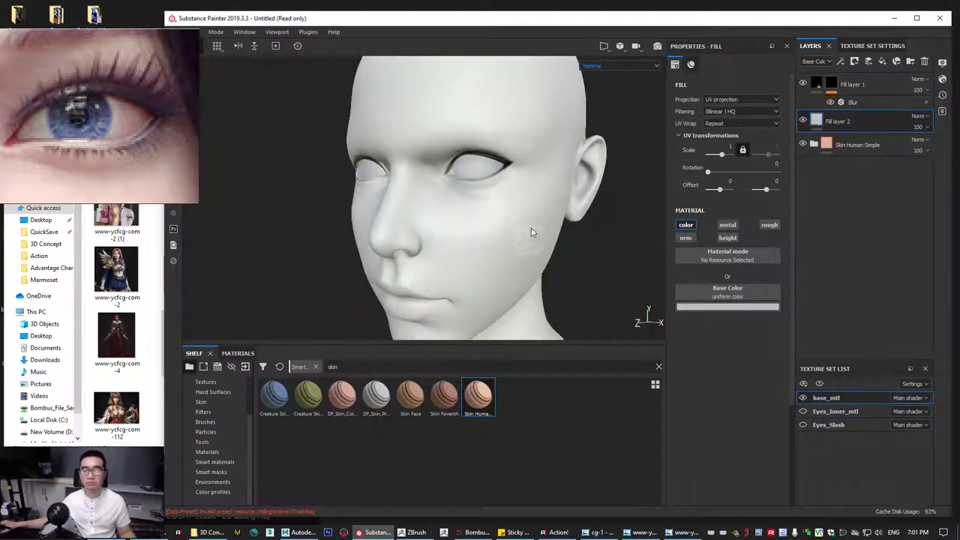
Set the base color of Fill layer 2 to a salmon red with R 1.000, G 0.170, B 0.170.
{"action": "left_click", "coordinate": [730, 308]}
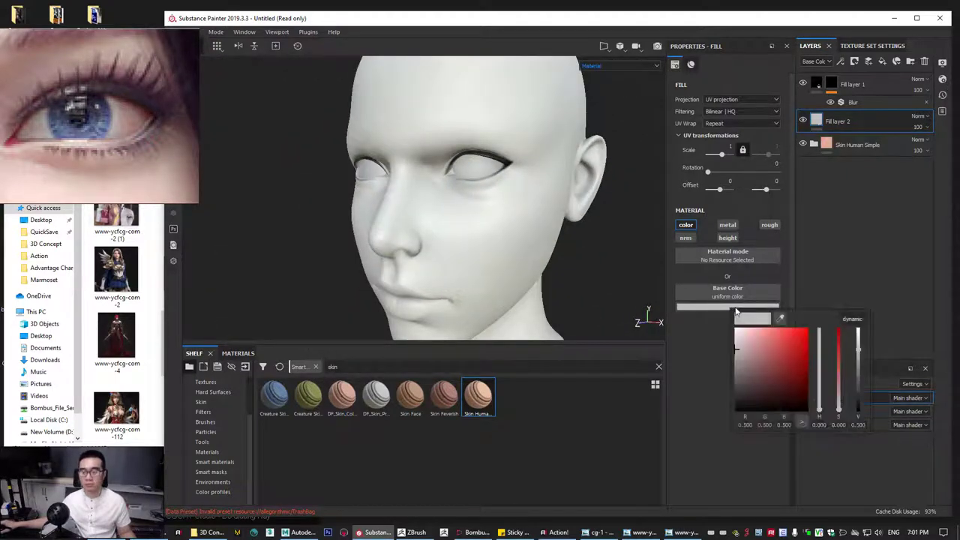
{"action": "left_click", "coordinate": [773, 341]}
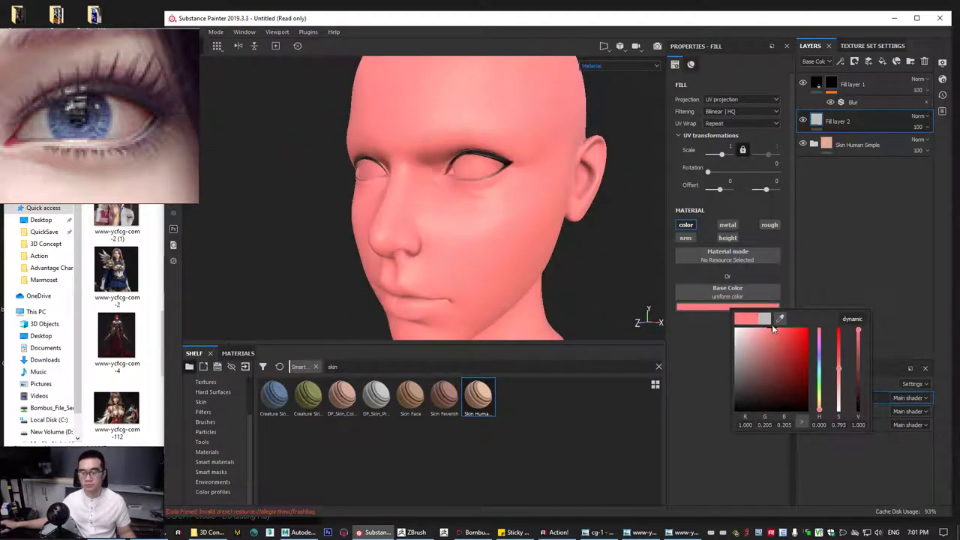
{"action": "left_click_drag", "start_coordinate": [779, 327], "coordinate": [778, 319]}
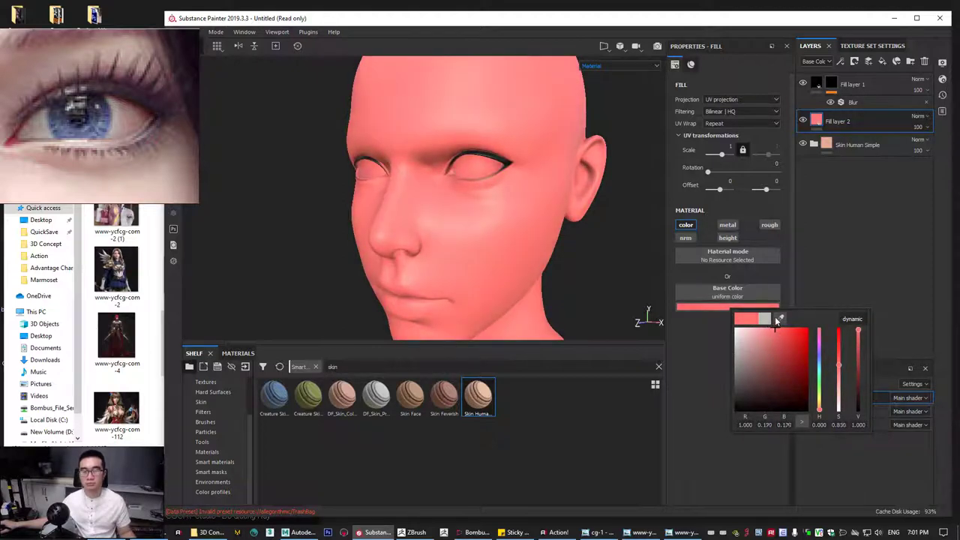
Add a black mask to Fill layer 2 and select the mask for painting around the eye.
{"action": "right_click", "coordinate": [835, 121]}
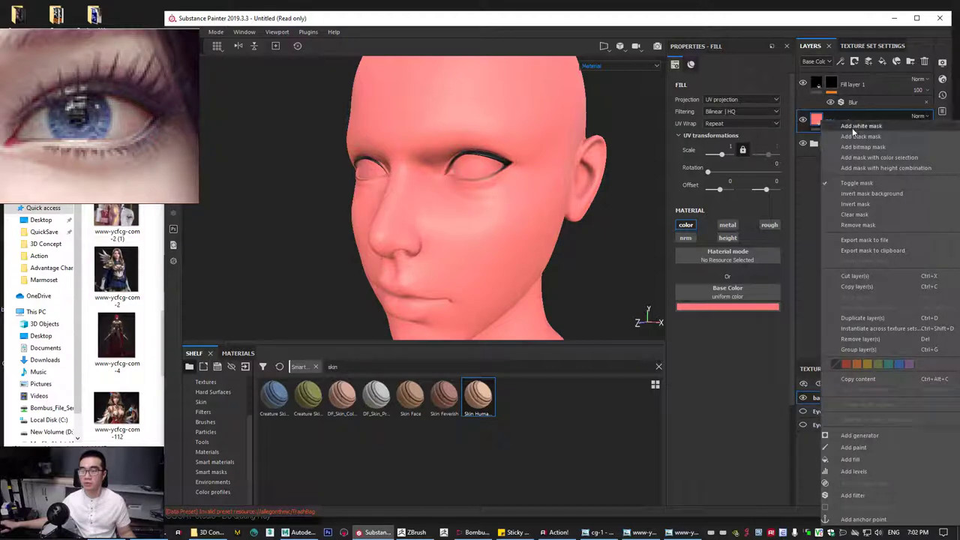
{"action": "left_click", "coordinate": [853, 140]}
{"action": "right_click_drag", "start_coordinate": [534, 267], "coordinate": [454, 135], "text": "alt"}
{"action": "middle_click_drag", "start_coordinate": [465, 143], "coordinate": [492, 255], "text": "alt"}
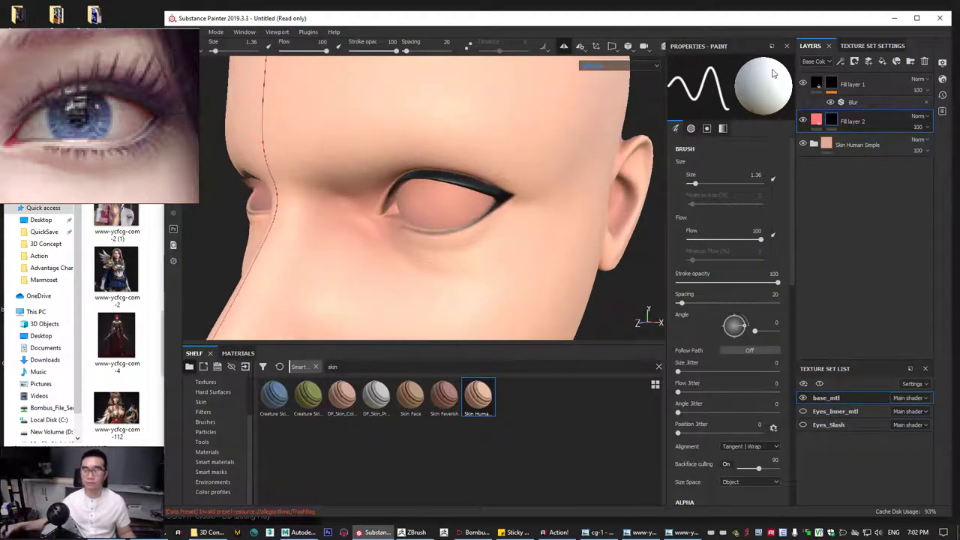
{"action": "left_click_drag", "start_coordinate": [561, 206], "coordinate": [523, 185], "text": "alt"}
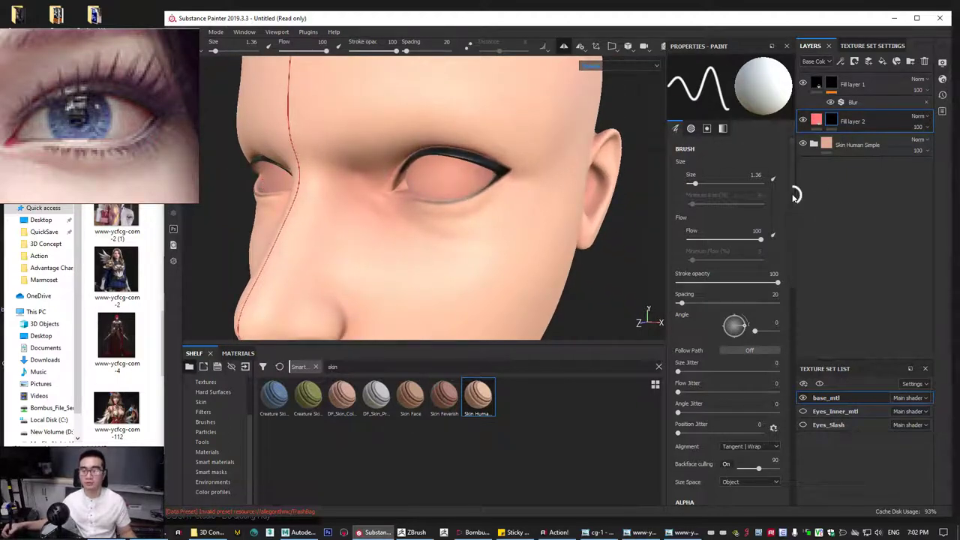
{"action": "scroll", "coordinate": [792, 187], "scroll_direction": "down", "scroll_amount": 1}
{"action": "scroll", "coordinate": [790, 198], "scroll_direction": "up", "scroll_amount": 1}
{"action": "left_click", "coordinate": [832, 122]}
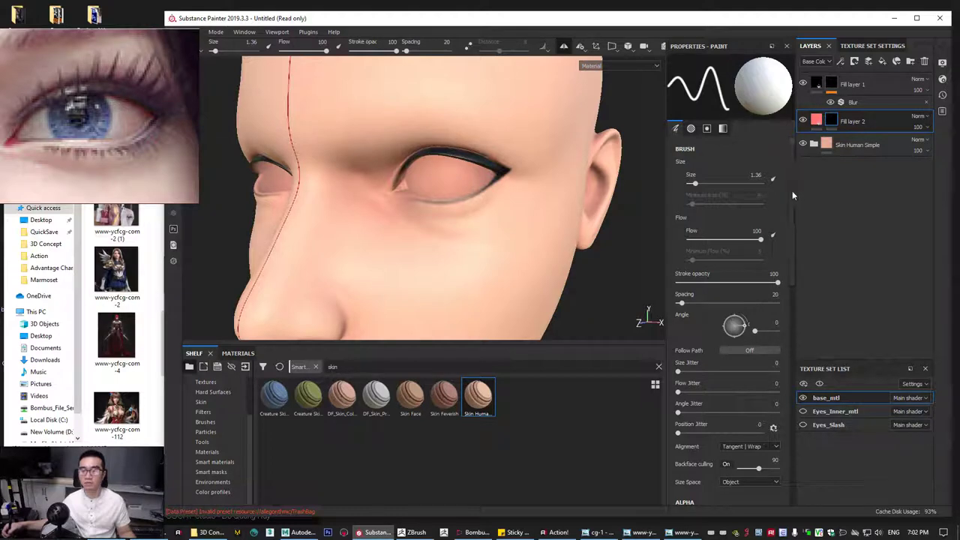
Lower the brush's stroke opacity to 6 for soft mask painting.
{"action": "scroll", "coordinate": [792, 195], "scroll_direction": "down", "scroll_amount": 4}
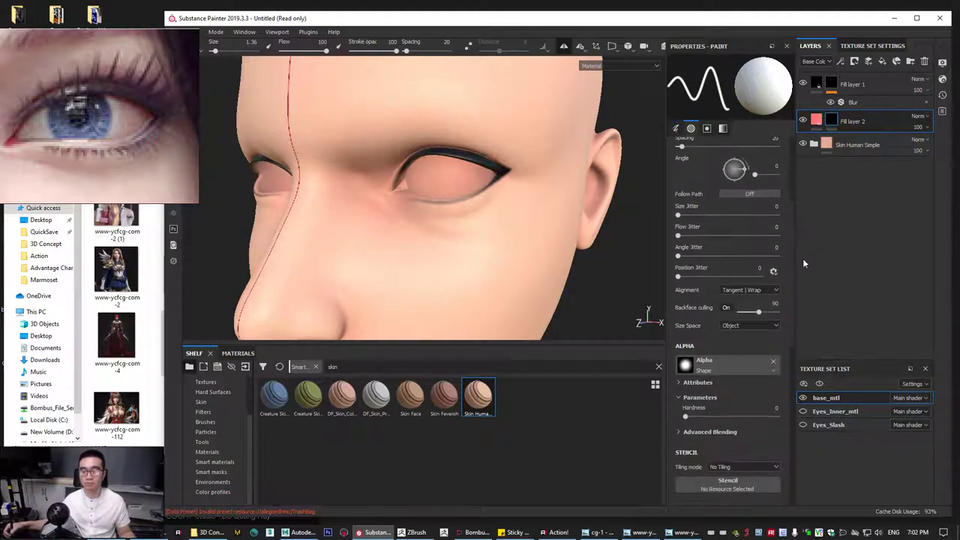
{"action": "scroll", "coordinate": [796, 215], "scroll_direction": "up", "scroll_amount": 4}
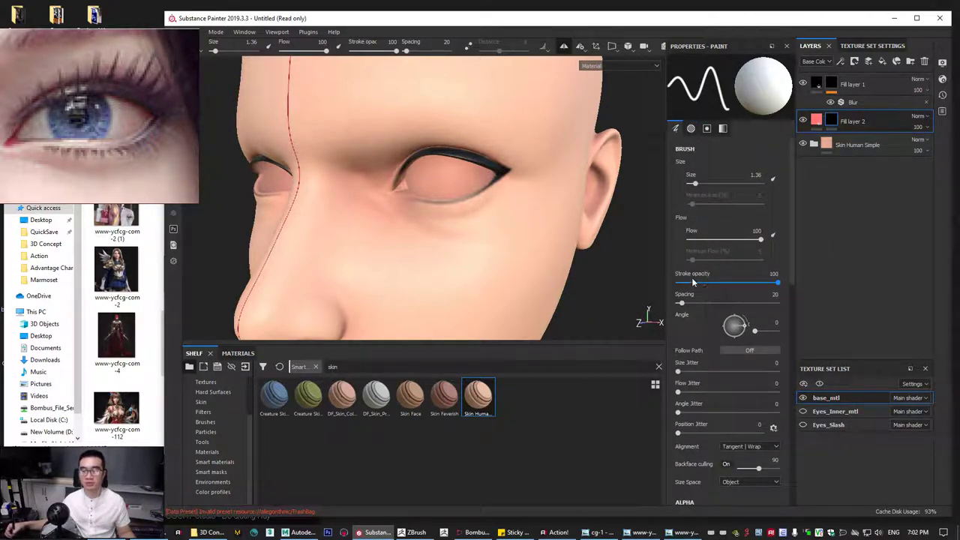
{"action": "left_click", "coordinate": [685, 283]}
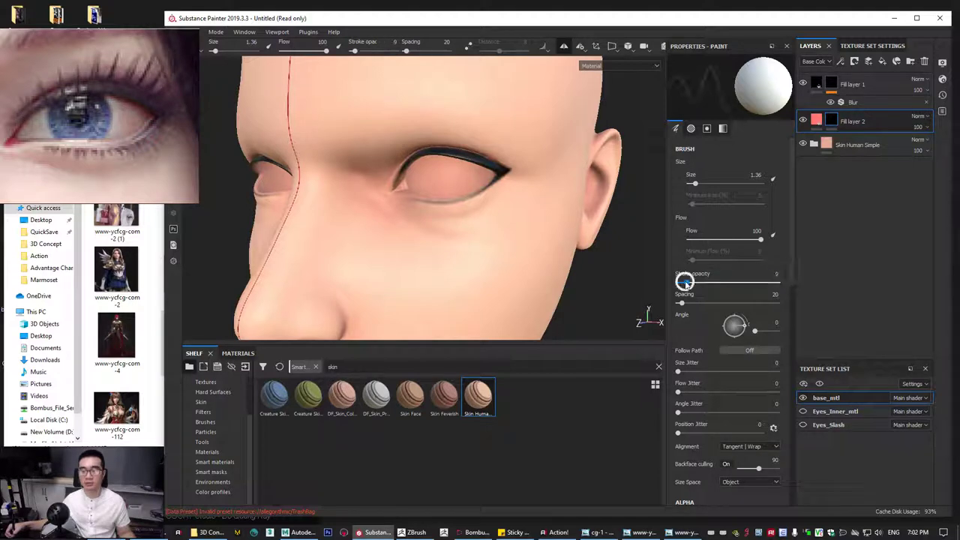
{"action": "right_click", "coordinate": [685, 283]}
{"action": "left_click", "coordinate": [684, 284]}
{"action": "left_click", "coordinate": [684, 284]}
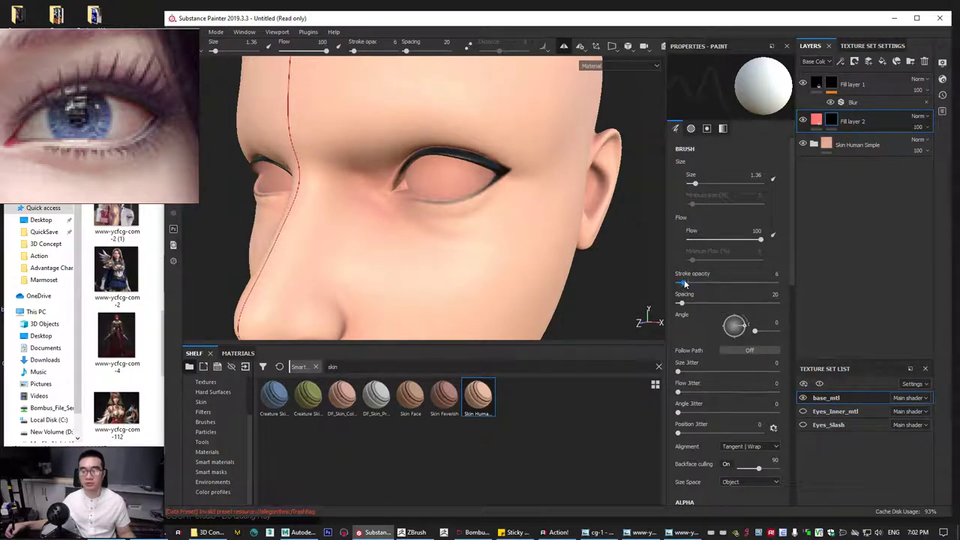
Enlarge the brush to size 17.41 and switch the viewport display to the Base Color channel.
{"action": "left_click_drag", "start_coordinate": [447, 198], "coordinate": [483, 193], "text": "alt"}
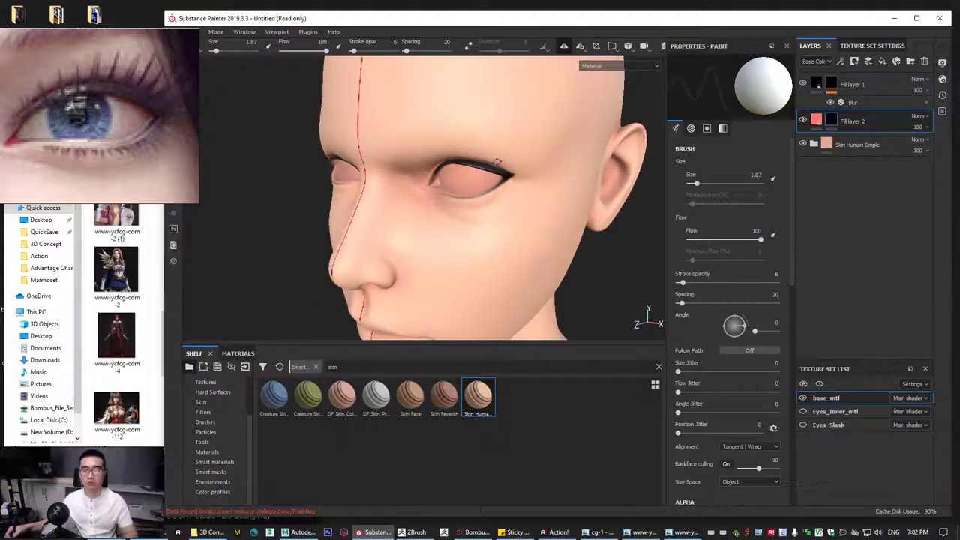
{"action": "right_click_drag", "start_coordinate": [497, 162], "coordinate": [531, 162], "text": "ctrl"}
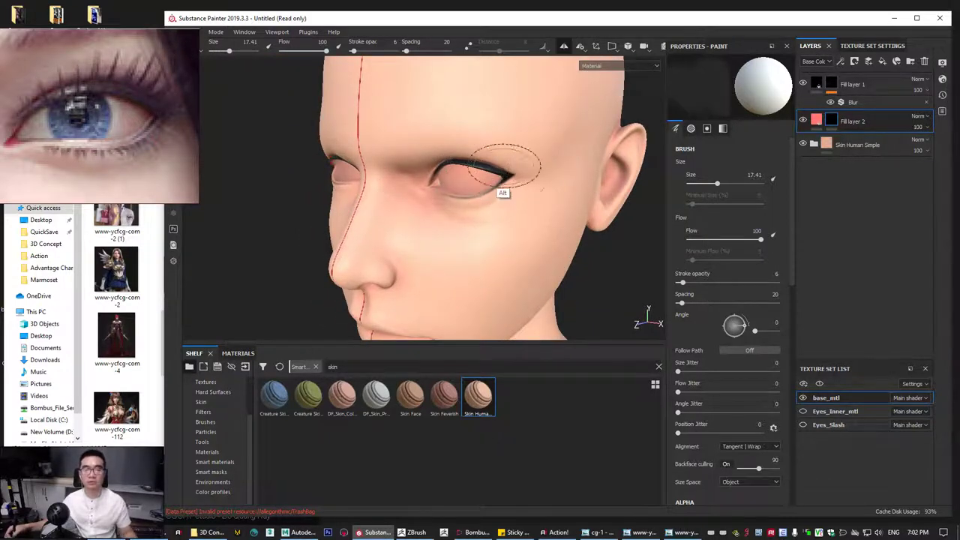
{"action": "left_click_drag", "start_coordinate": [504, 166], "coordinate": [525, 150], "text": "alt"}
{"action": "left_click", "coordinate": [607, 65]}
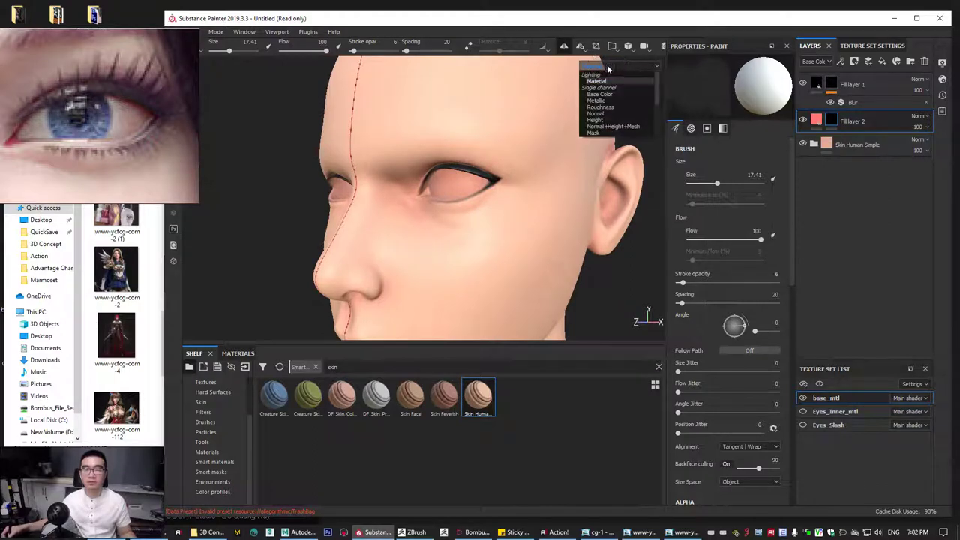
{"action": "left_click", "coordinate": [608, 94]}
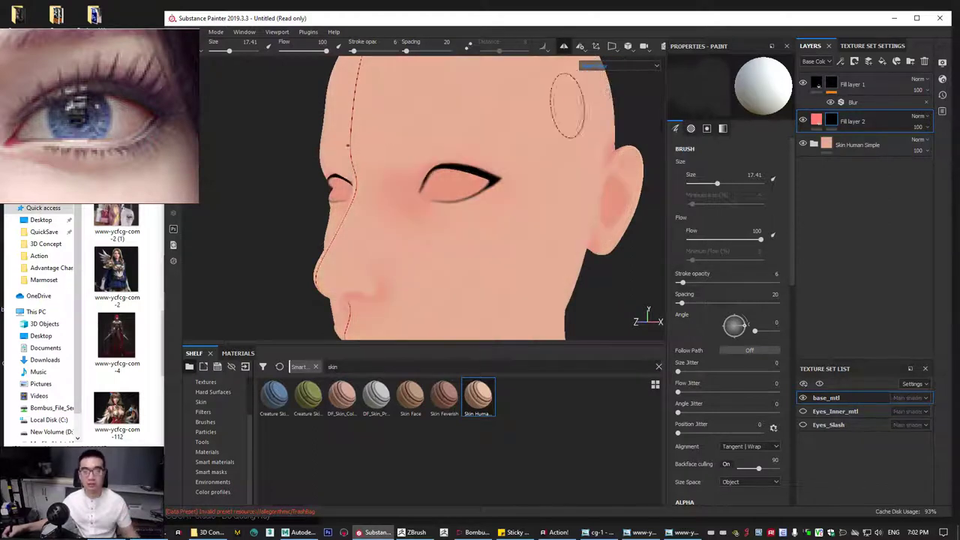
Paint a faint red tint around the whole eye on the mask, reducing the brush size to 11.37.
{"action": "right_click_drag", "start_coordinate": [451, 180], "coordinate": [525, 167], "text": "alt"}
{"action": "left_click_drag", "start_coordinate": [525, 168], "coordinate": [499, 182], "text": "alt"}
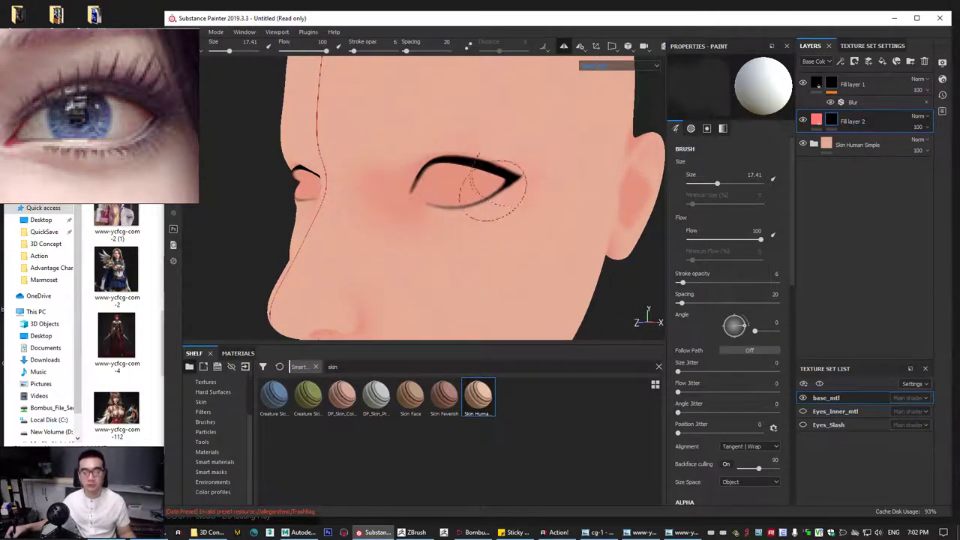
{"action": "right_click_drag", "start_coordinate": [488, 168], "coordinate": [459, 168], "text": "ctrl"}
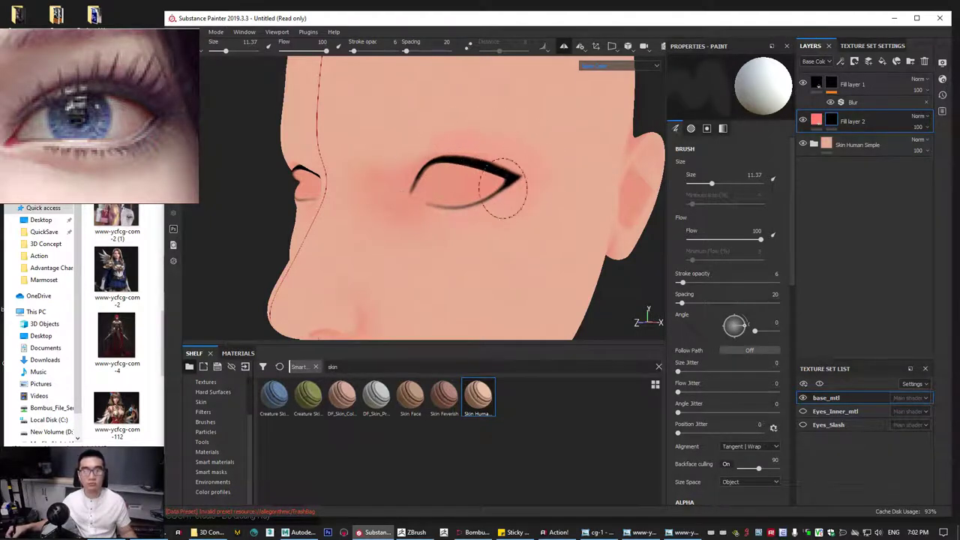
{"action": "key", "text": "ctrl+shift+g"}
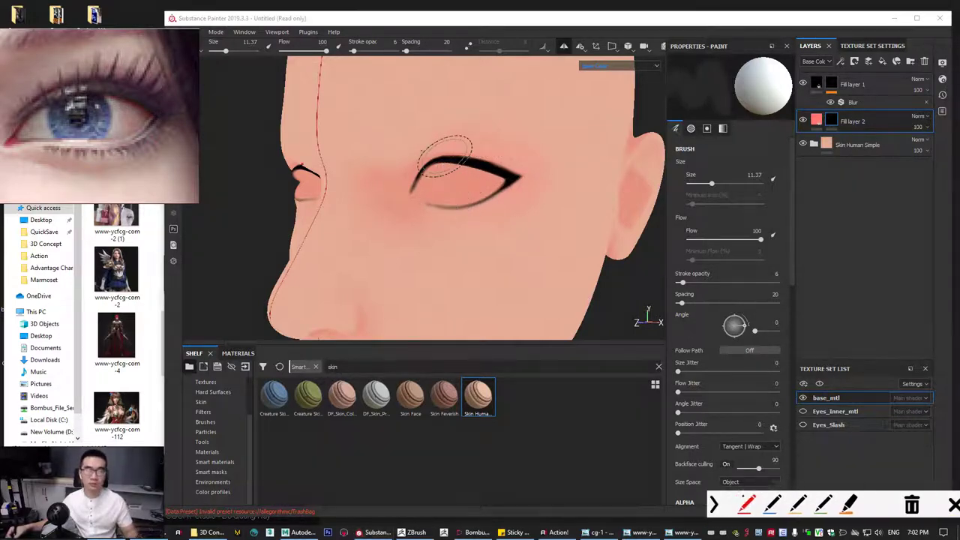
{"action": "left_click_drag", "start_coordinate": [408, 175], "coordinate": [439, 137]}
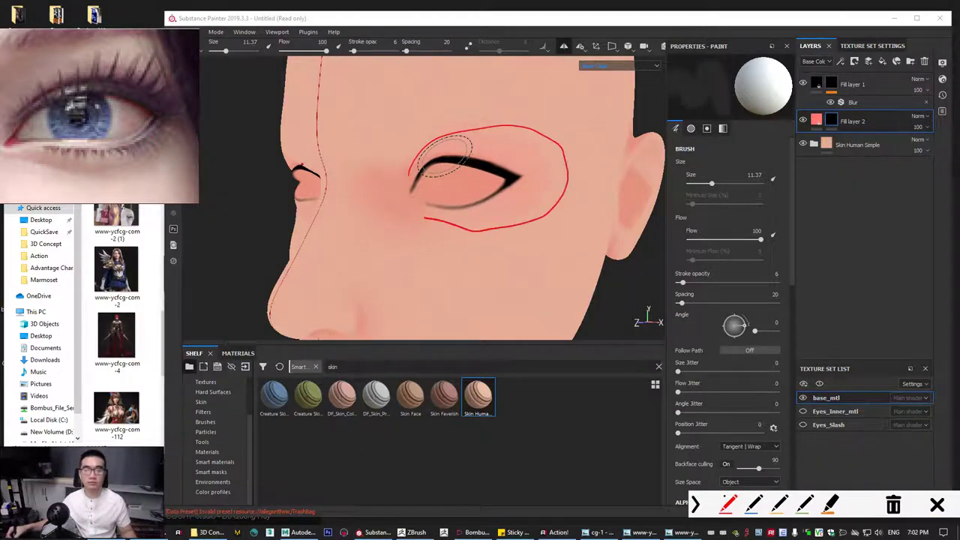
{"action": "key", "text": "Escape"}
Build up the red tint close to the upper and lower lash lines, reducing the brush to 6.61 and 3.88.
{"action": "mouse_move", "coordinate": [483, 166]}
{"action": "left_mouse_down"}
{"action": "mouse_move", "coordinate": [520, 153]}
{"action": "mouse_move", "coordinate": [526, 187]}
{"action": "mouse_move", "coordinate": [482, 141]}
{"action": "mouse_move", "coordinate": [489, 169]}
{"action": "mouse_move", "coordinate": [474, 166]}
{"action": "left_mouse_up"}
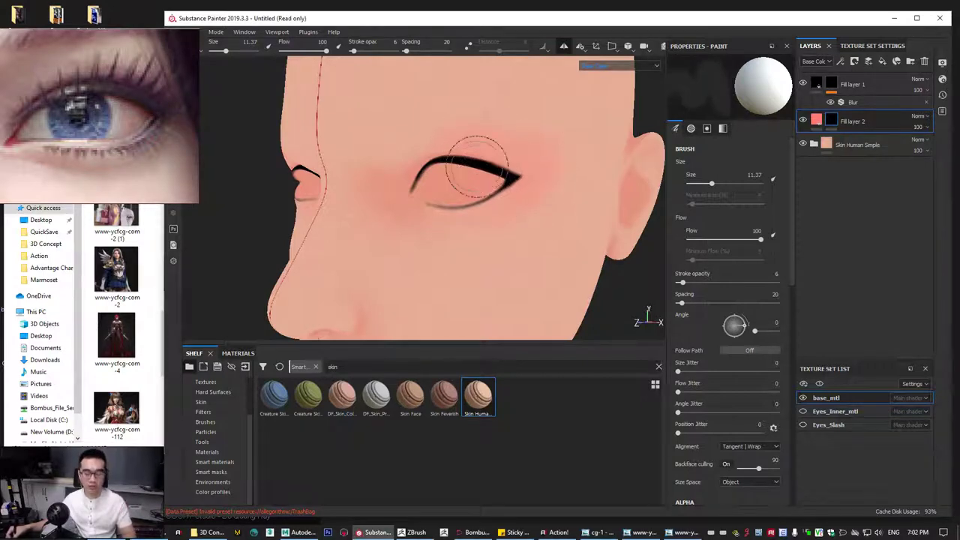
{"action": "right_click_drag", "start_coordinate": [474, 166], "coordinate": [432, 157], "text": "ctrl"}
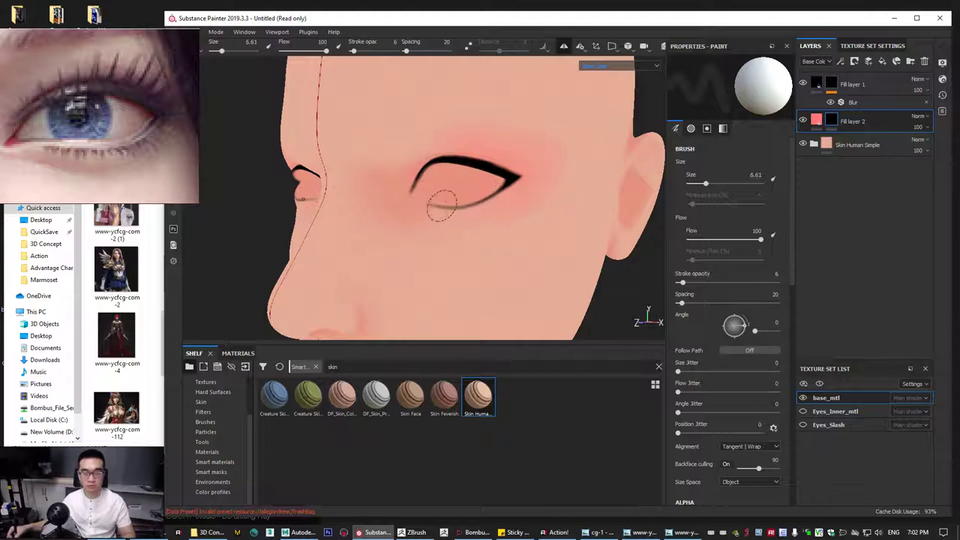
{"action": "key", "text": "bracketleft"}
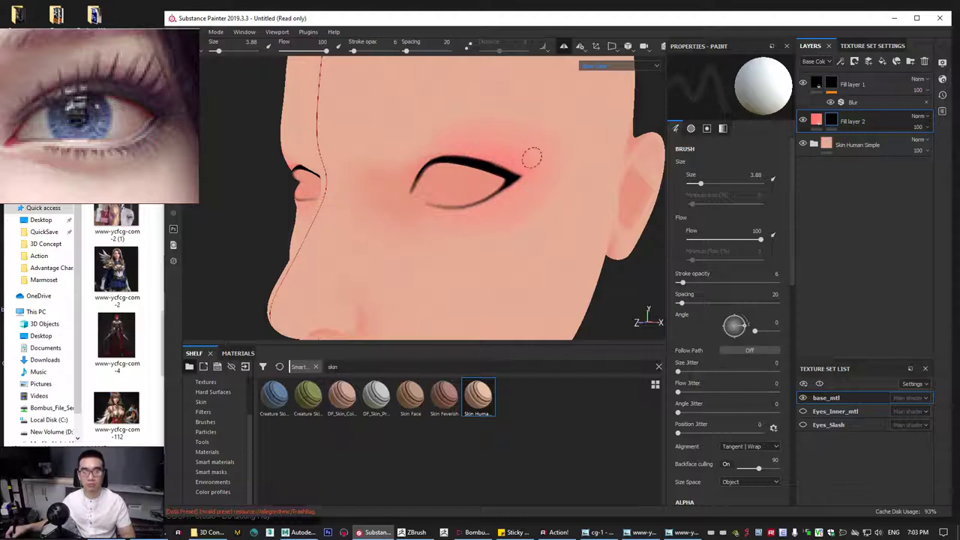
Enlarge the brush to size 6.61 and paint more red over the outer upper eyelid and outer eye corner.
{"action": "key", "text": "bracketright"}
{"action": "key", "text": "bracketright"}
{"action": "key", "text": "bracketright"}
{"action": "key", "text": "bracketright"}
{"action": "key", "text": "bracketright"}
{"action": "key", "text": "bracketright"}
{"action": "key", "text": "bracketright"}
{"action": "key", "text": "bracketright"}
{"action": "key", "text": "bracketright"}
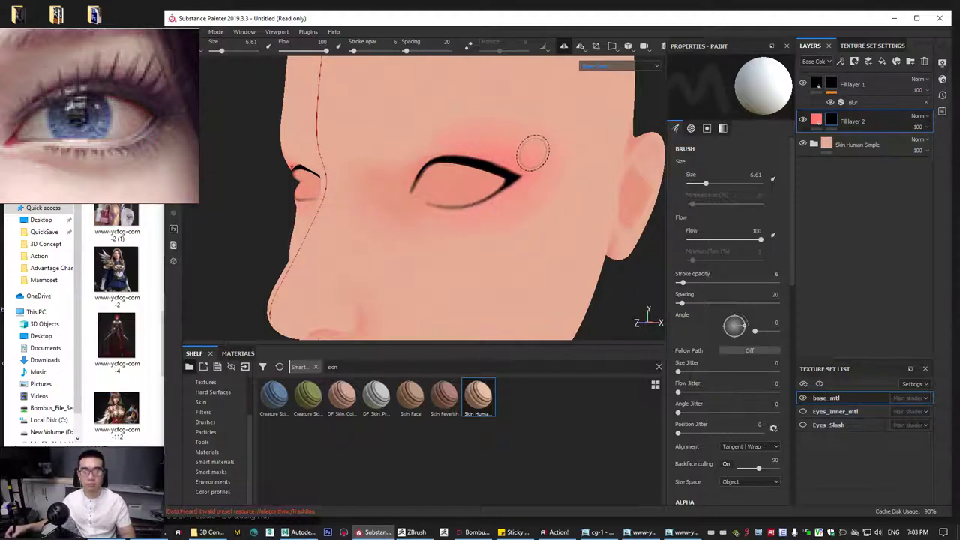
{"action": "left_click_drag", "start_coordinate": [498, 128], "coordinate": [553, 172]}
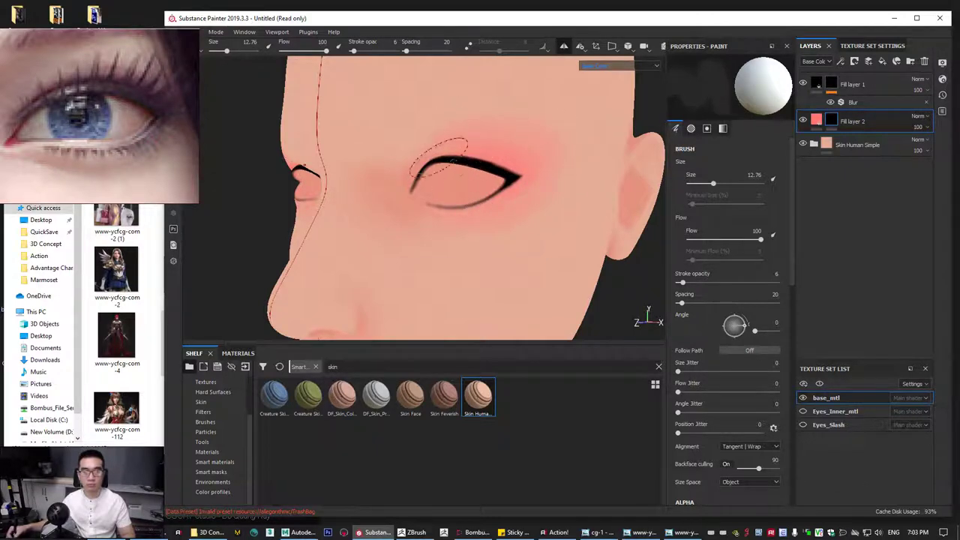
Extend the red tint at the inner eye corner and along the upper lid, reducing the brush to size 5.62.
{"action": "key", "text": "bracketleft"}
{"action": "key", "text": "bracketleft"}
{"action": "left_click_drag", "start_coordinate": [394, 171], "coordinate": [395, 159]}
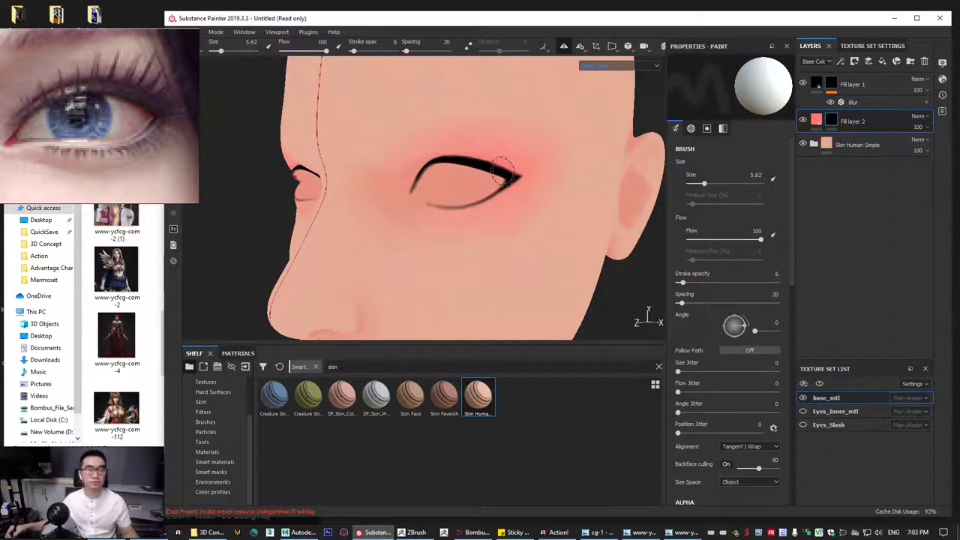
Switch the viewport display back to Material and enlarge the brush to size 12.76 at the outer eye corner.
{"action": "left_click_drag", "start_coordinate": [484, 159], "coordinate": [621, 166], "text": "alt"}
{"action": "left_click", "coordinate": [595, 70]}
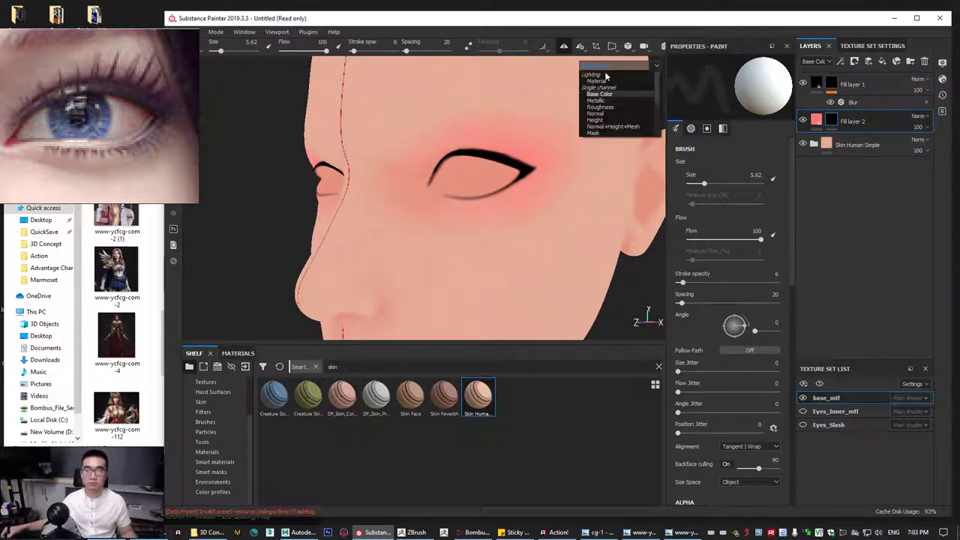
{"action": "left_click", "coordinate": [595, 75]}
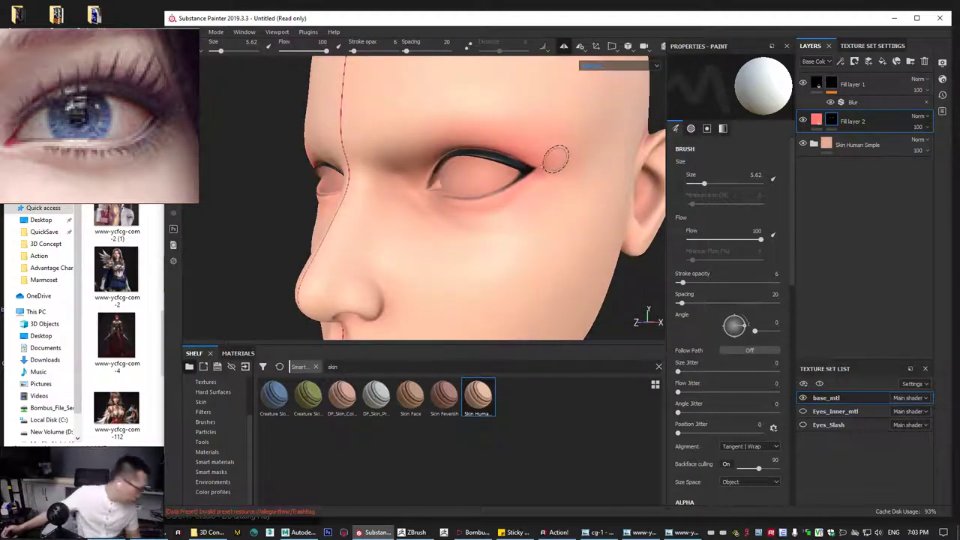
{"action": "left_click_drag", "start_coordinate": [537, 156], "coordinate": [526, 208], "text": "alt"}
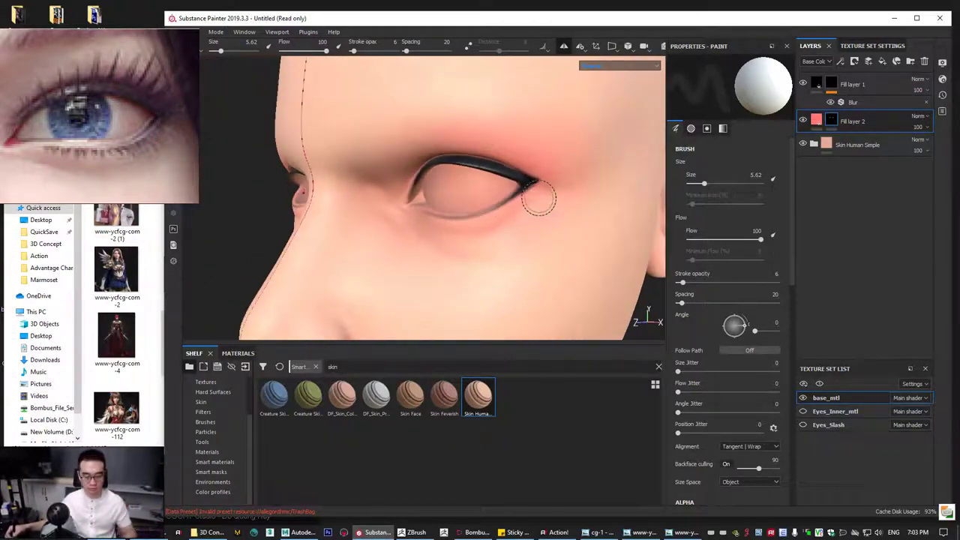
{"action": "right_click_drag", "start_coordinate": [547, 200], "coordinate": [583, 200], "text": "ctrl"}
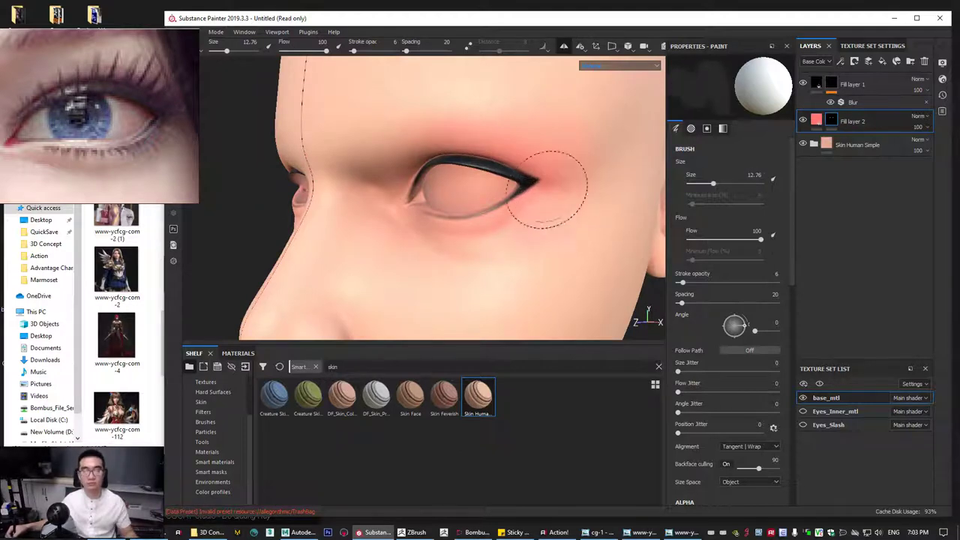
Examine the red eye makeup and black eyeliner around the eye from several angles and distances.
{"action": "mouse_move", "coordinate": [542, 186]}
{"action": "left_mouse_down", "text": "alt"}
{"action": "mouse_move", "coordinate": [540, 221]}
{"action": "mouse_move", "coordinate": [518, 165]}
{"action": "mouse_move", "coordinate": [594, 169]}
{"action": "mouse_move", "coordinate": [588, 178]}
{"action": "mouse_move", "coordinate": [456, 193]}
{"action": "mouse_move", "coordinate": [482, 200]}
{"action": "mouse_move", "coordinate": [489, 220]}
{"action": "left_mouse_up", "text": "alt"}
{"action": "middle_click_drag", "start_coordinate": [553, 192], "coordinate": [545, 197], "text": "alt"}
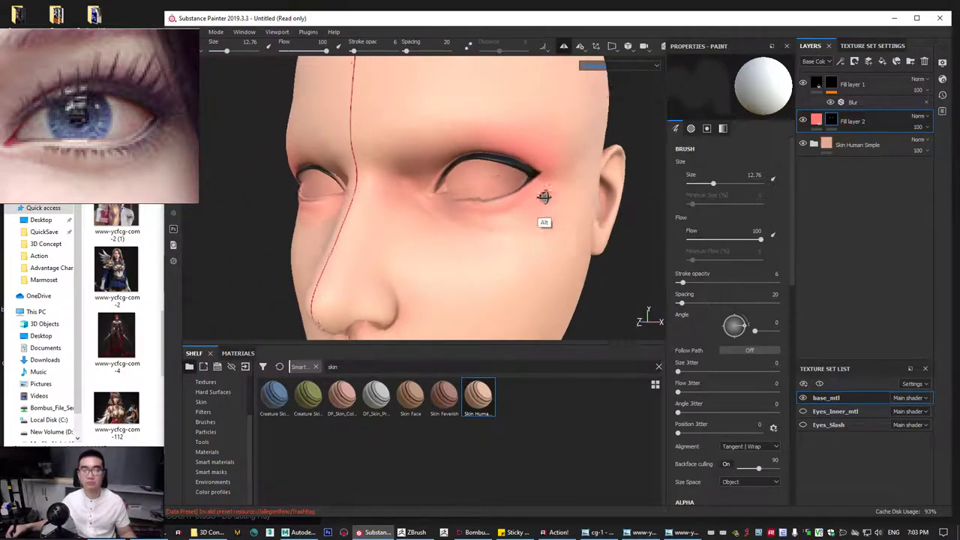
{"action": "right_click_drag", "start_coordinate": [544, 197], "coordinate": [528, 196], "text": "alt"}
{"action": "left_click_drag", "start_coordinate": [527, 196], "coordinate": [542, 198], "text": "alt"}
{"action": "right_click_drag", "start_coordinate": [502, 198], "coordinate": [522, 214], "text": "alt"}
{"action": "middle_click_drag", "start_coordinate": [523, 214], "coordinate": [513, 267], "text": "alt"}
{"action": "right_click_drag", "start_coordinate": [512, 268], "coordinate": [476, 206], "text": "alt"}
{"action": "left_click_drag", "start_coordinate": [476, 205], "coordinate": [633, 156], "text": "alt"}
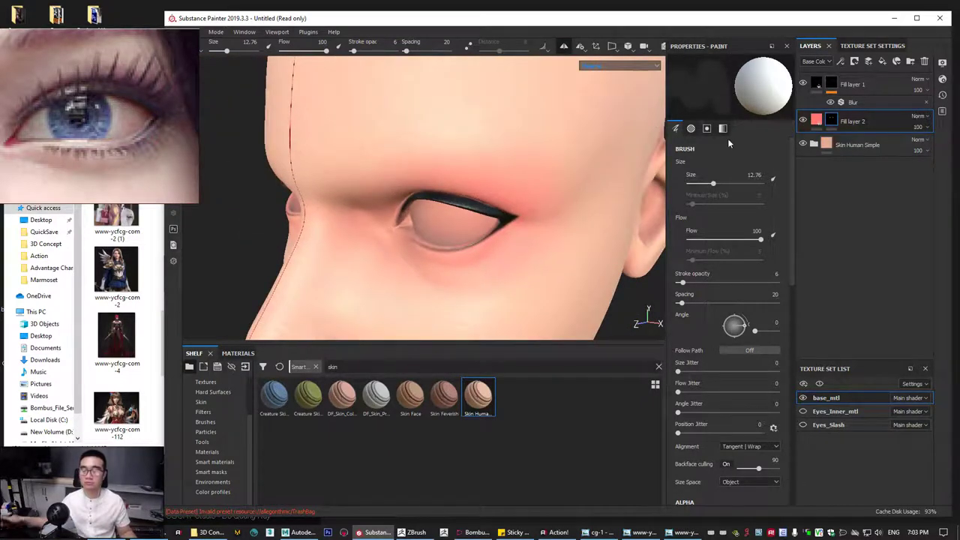
Try a pure red base color (R 1, G 0, B 0) for the makeup on Fill layer 2.
{"action": "left_click", "coordinate": [816, 119]}
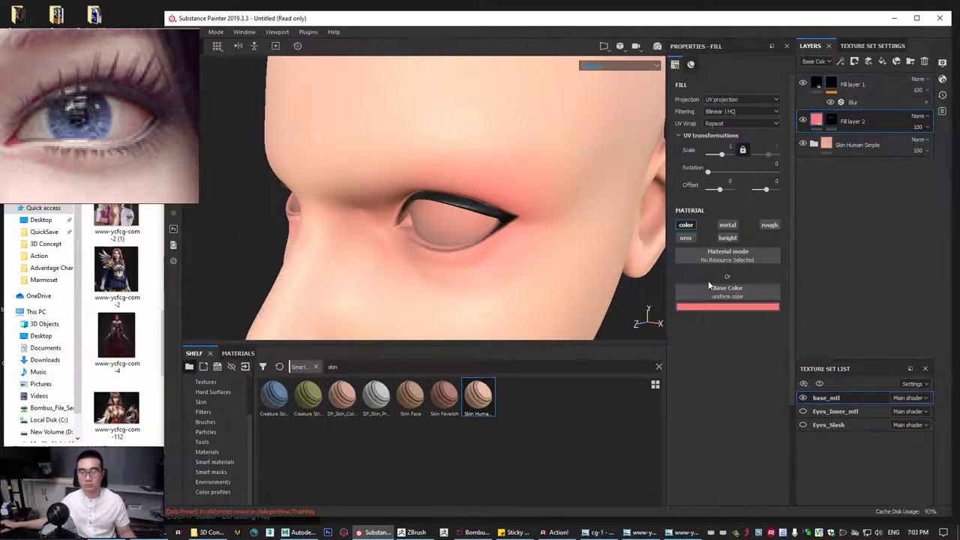
{"action": "left_click", "coordinate": [724, 308]}
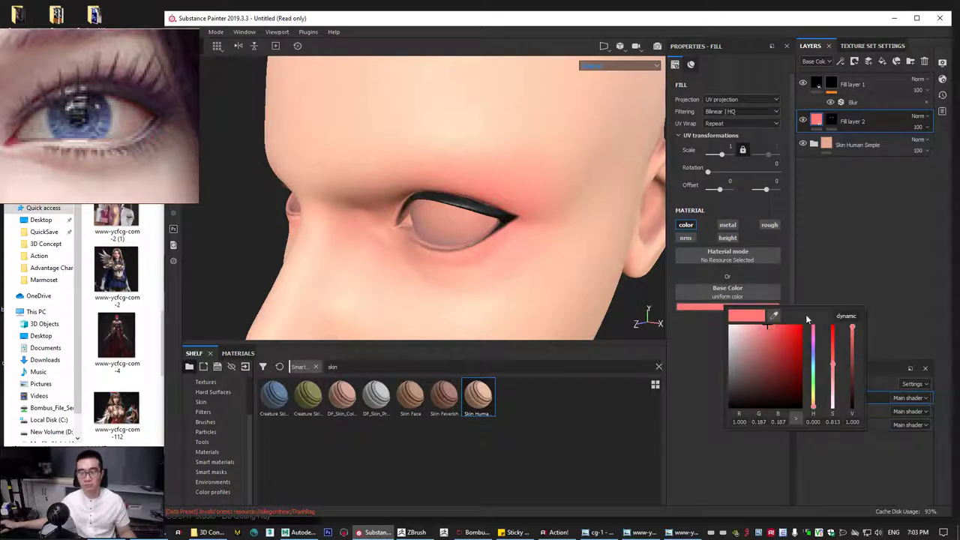
{"action": "left_click_drag", "start_coordinate": [797, 329], "coordinate": [803, 325]}
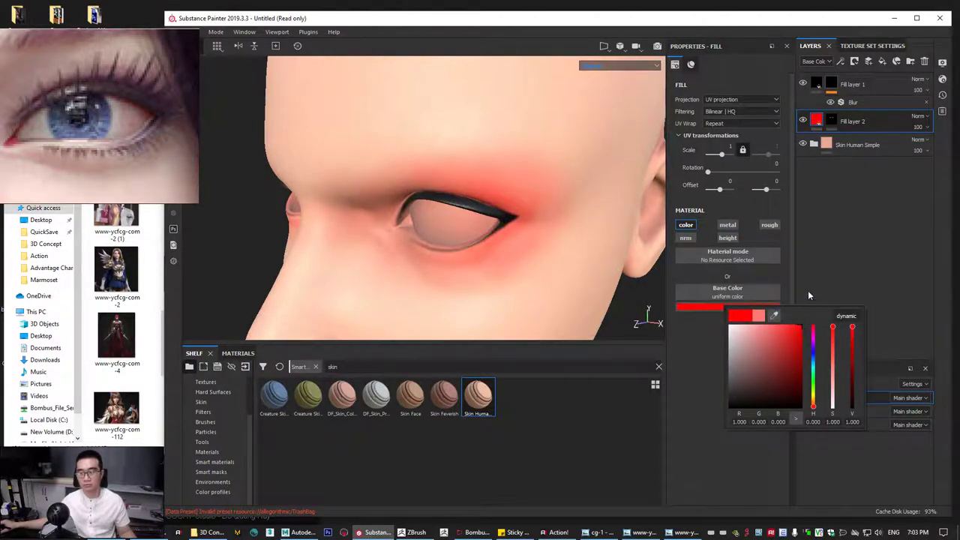
{"action": "left_click", "coordinate": [825, 241]}
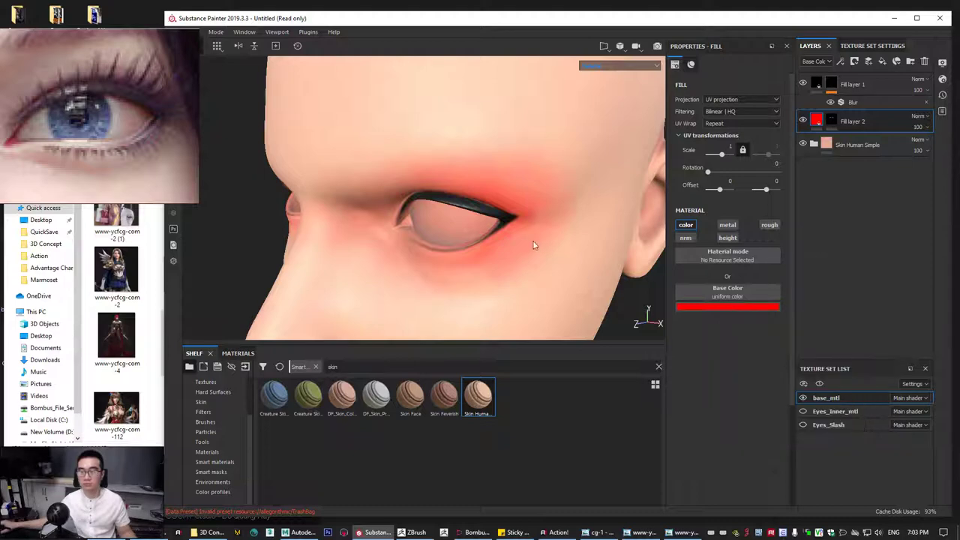
{"action": "left_click_drag", "start_coordinate": [537, 246], "coordinate": [544, 229], "text": "alt"}
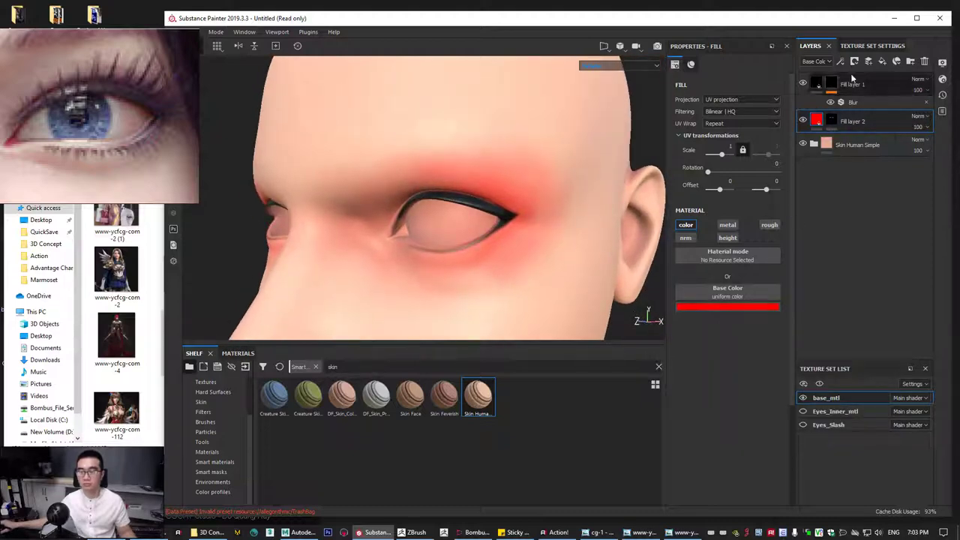
Try a softer red base color on Fill layer 2, with R 1.000, G 0.134 and B 0.134.
{"action": "left_click", "coordinate": [753, 307]}
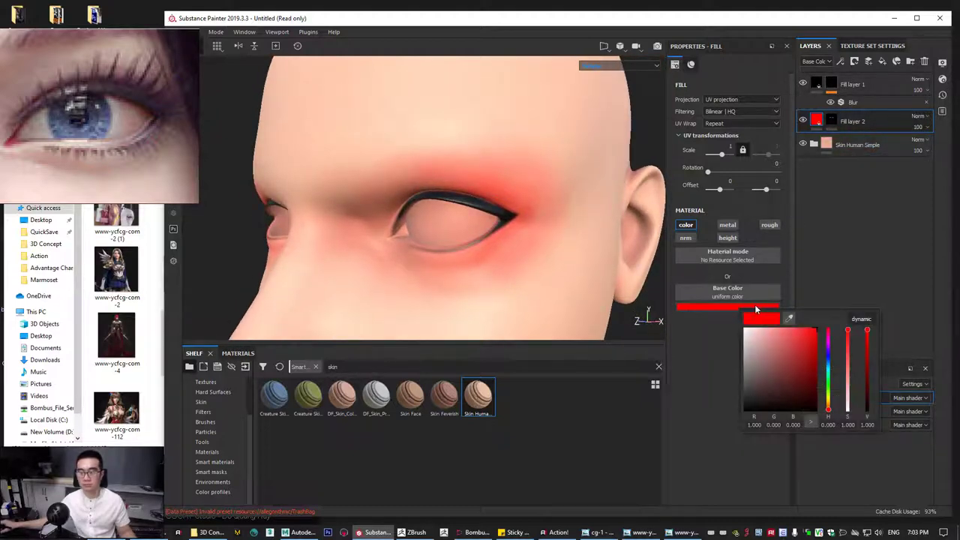
{"action": "left_click", "coordinate": [789, 330]}
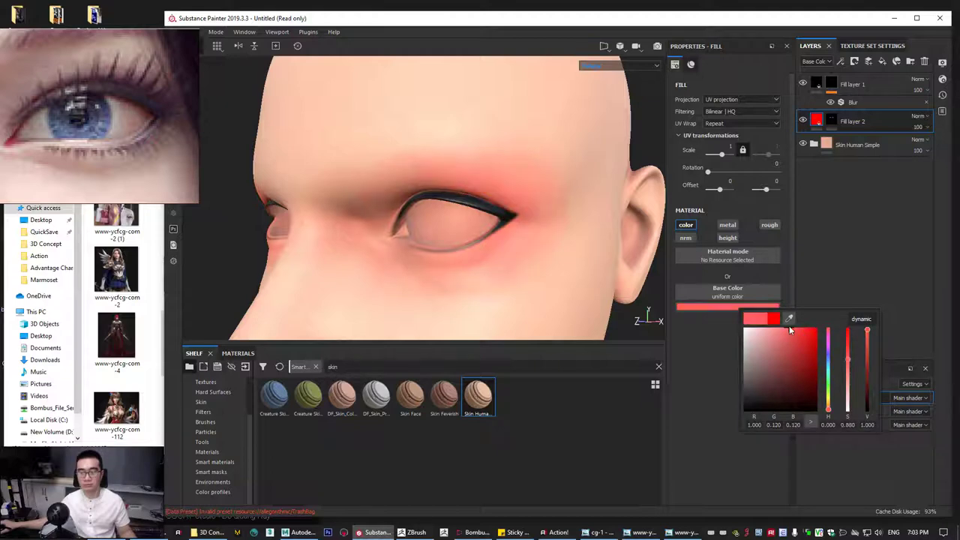
{"action": "mouse_move", "coordinate": [789, 326]}
{"action": "left_mouse_down"}
{"action": "mouse_move", "coordinate": [792, 338]}
{"action": "mouse_move", "coordinate": [788, 321]}
{"action": "left_mouse_up"}
{"action": "left_click", "coordinate": [831, 221]}
{"action": "left_click_drag", "start_coordinate": [578, 248], "coordinate": [611, 244], "text": "alt"}
Add a Blur filter to the mask of Fill layer 2 and raise its blur intensity slightly.
{"action": "right_click", "coordinate": [832, 125]}
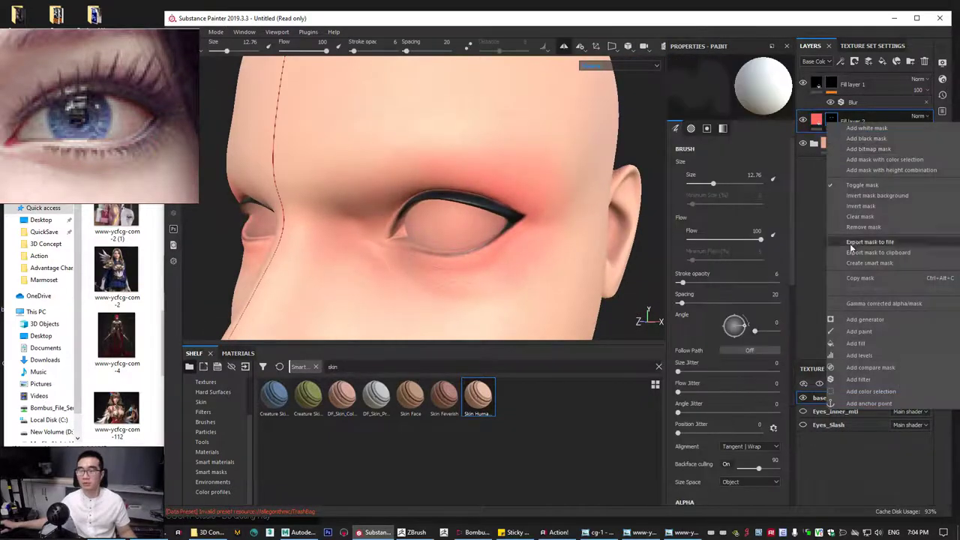
{"action": "left_click", "coordinate": [874, 379]}
{"action": "left_click", "coordinate": [726, 85]}
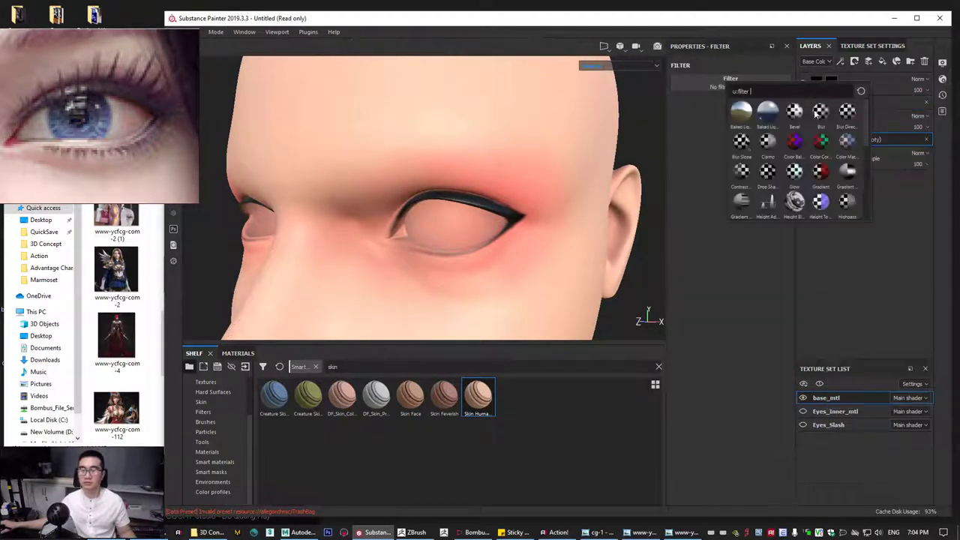
{"action": "left_click", "coordinate": [820, 116]}
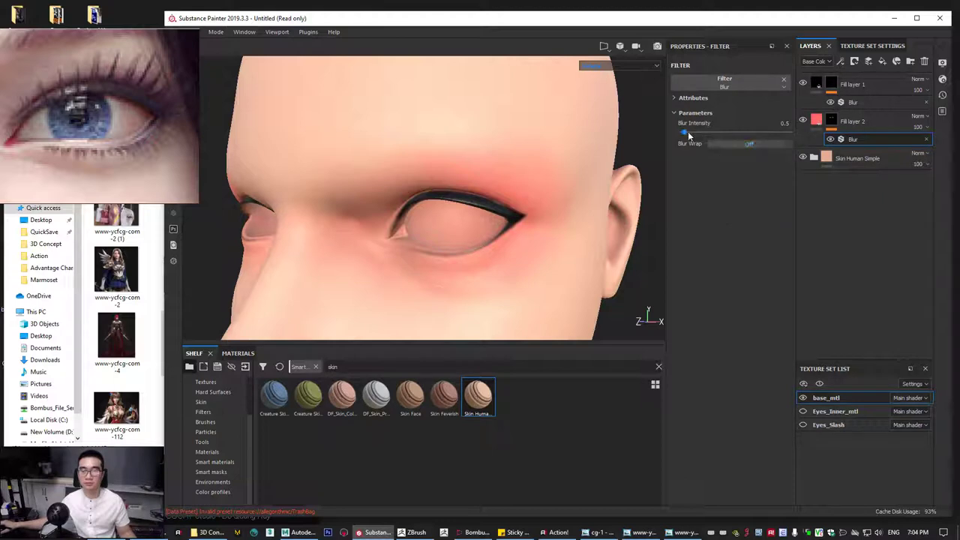
{"action": "left_click_drag", "start_coordinate": [688, 132], "coordinate": [697, 132]}
Change the base color of Fill layer 2 to fully saturated, bright red.
{"action": "left_click", "coordinate": [816, 120]}
{"action": "left_click", "coordinate": [728, 308]}
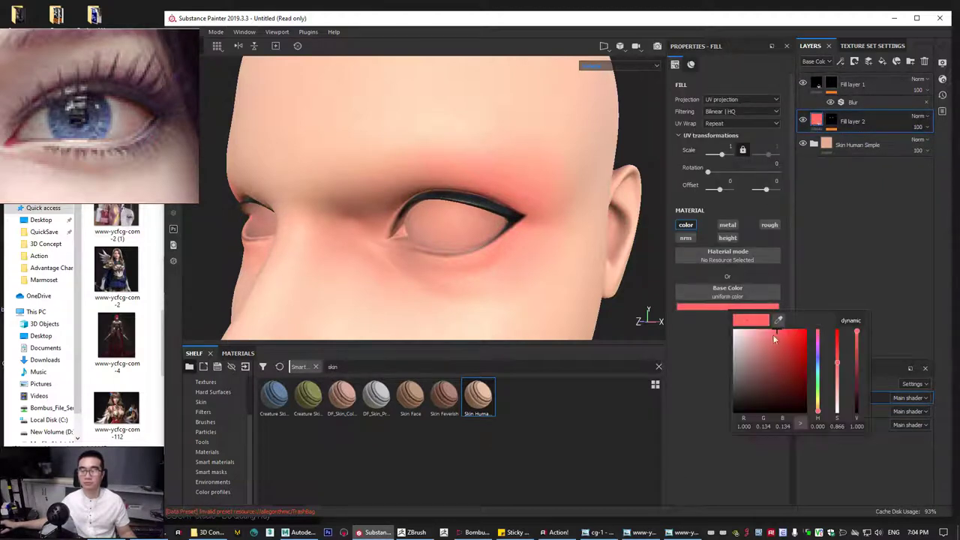
{"action": "left_click_drag", "start_coordinate": [773, 335], "coordinate": [804, 316]}
{"action": "left_click", "coordinate": [822, 229]}
Lower the opacity of Fill layer 2 to 75 and check the makeup on the whole face.
{"action": "left_click_drag", "start_coordinate": [458, 234], "coordinate": [491, 236], "text": "alt"}
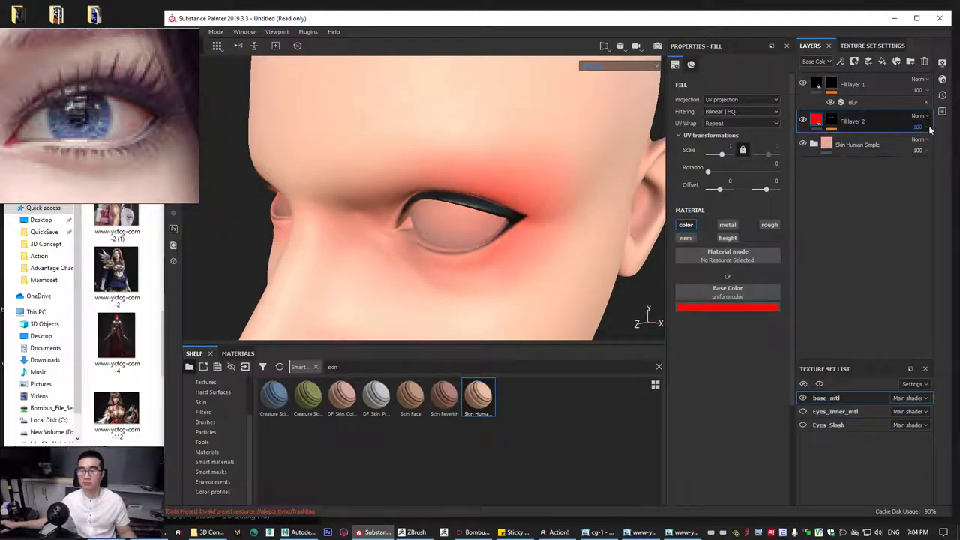
{"action": "left_click_drag", "start_coordinate": [936, 147], "coordinate": [943, 147]}
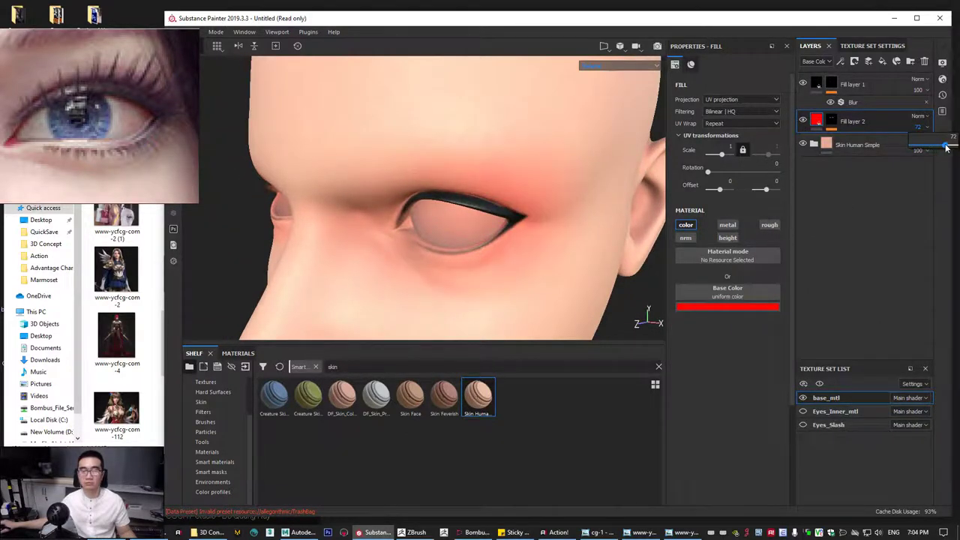
{"action": "left_click_drag", "start_coordinate": [499, 229], "coordinate": [378, 234], "text": "alt"}
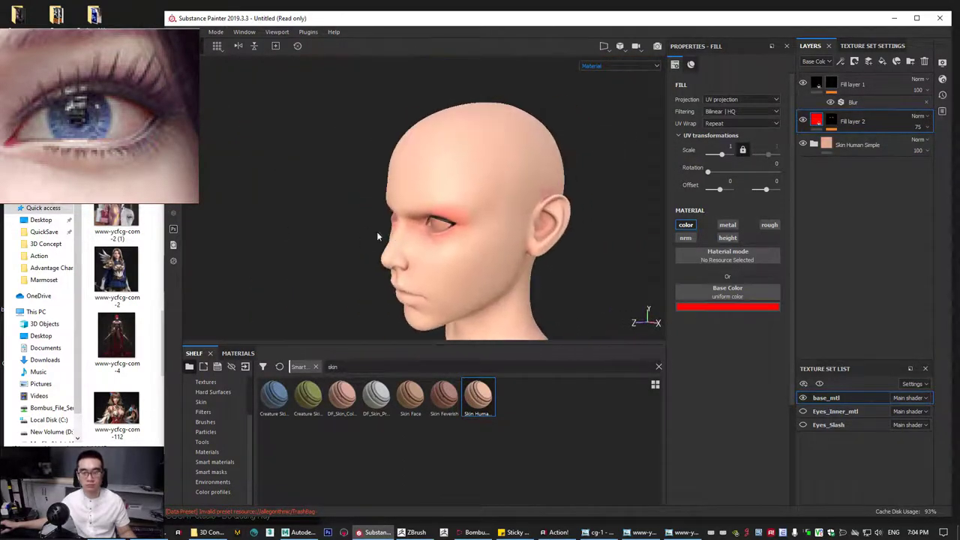
{"action": "right_click_drag", "start_coordinate": [377, 234], "coordinate": [518, 263], "text": "alt"}
{"action": "left_click_drag", "start_coordinate": [518, 263], "coordinate": [420, 243], "text": "alt"}
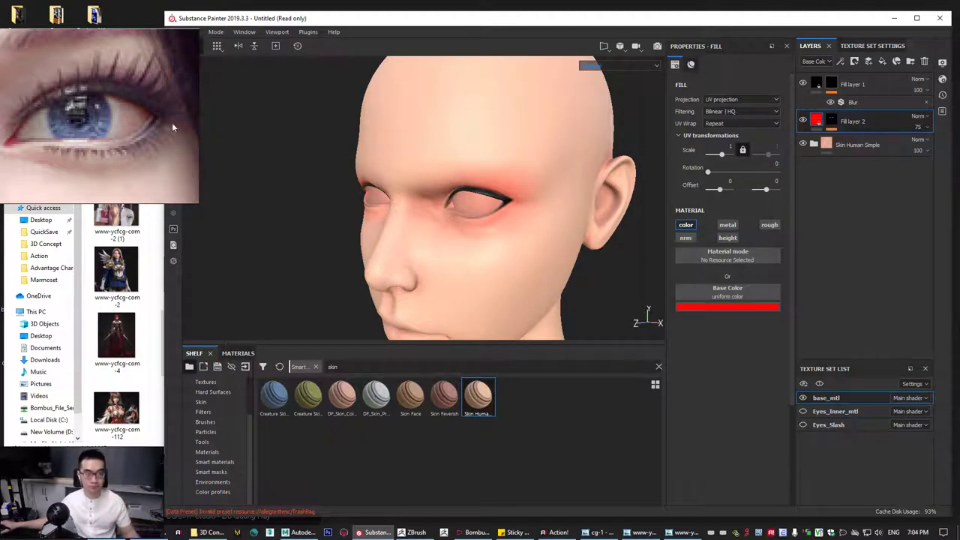
{"action": "left_click_drag", "start_coordinate": [466, 189], "coordinate": [436, 236], "text": "alt"}
{"action": "scroll", "coordinate": [436, 236], "scroll_direction": "up", "scroll_amount": 2}
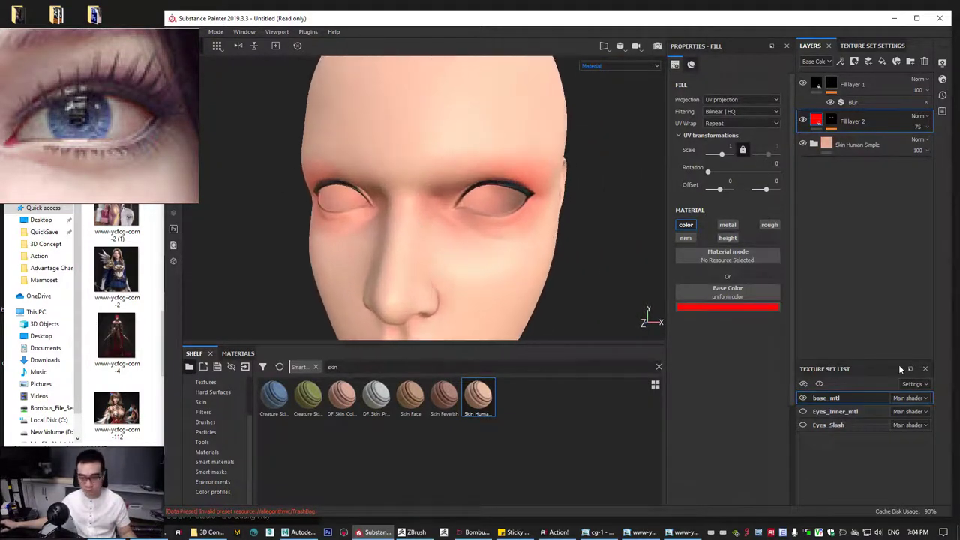
Show the Eyes_Inner_mtl and Eyes_Slash texture sets and examine the makeup together with the eyeballs and lashes.
{"action": "left_click", "coordinate": [802, 411]}
{"action": "left_click_drag", "start_coordinate": [510, 263], "coordinate": [563, 255], "text": "alt"}
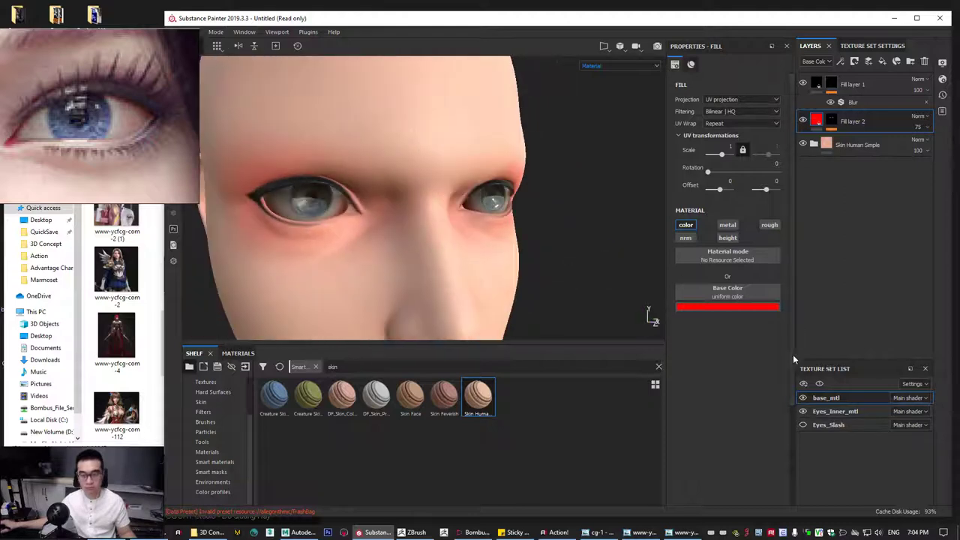
{"action": "left_click", "coordinate": [802, 425]}
{"action": "left_click_drag", "start_coordinate": [503, 237], "coordinate": [451, 243], "text": "alt"}
{"action": "right_click_drag", "start_coordinate": [452, 243], "coordinate": [527, 244], "text": "alt"}
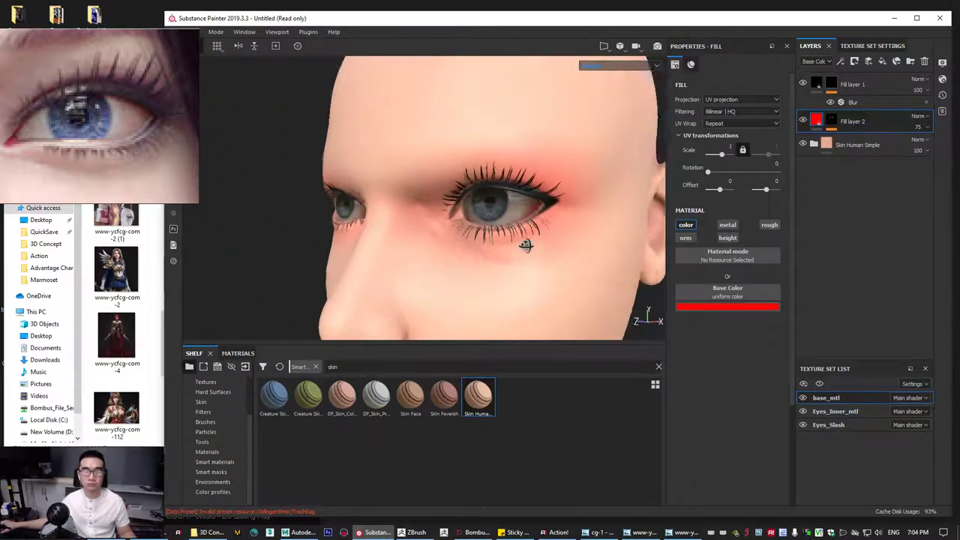
{"action": "middle_click_drag", "start_coordinate": [527, 245], "coordinate": [540, 248], "text": "alt"}
{"action": "mouse_move", "coordinate": [540, 248]}
{"action": "left_mouse_down", "text": "alt"}
{"action": "mouse_move", "coordinate": [533, 257]}
{"action": "mouse_move", "coordinate": [492, 242]}
{"action": "mouse_move", "coordinate": [543, 248]}
{"action": "left_mouse_up", "text": "alt"}
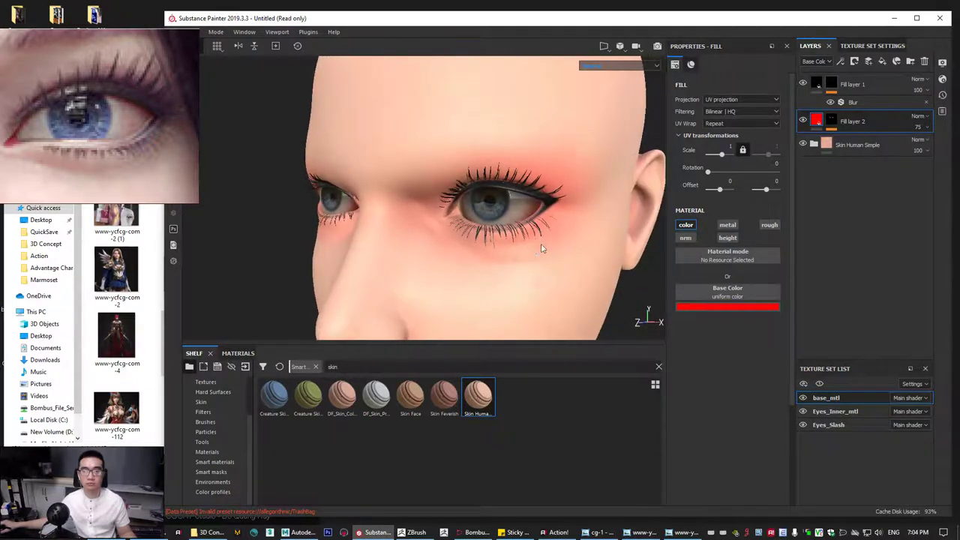
{"action": "right_click_drag", "start_coordinate": [542, 248], "coordinate": [506, 256], "text": "alt"}
{"action": "middle_click_drag", "start_coordinate": [506, 255], "coordinate": [466, 272], "text": "alt"}
{"action": "right_click_drag", "start_coordinate": [465, 273], "coordinate": [500, 248], "text": "alt"}
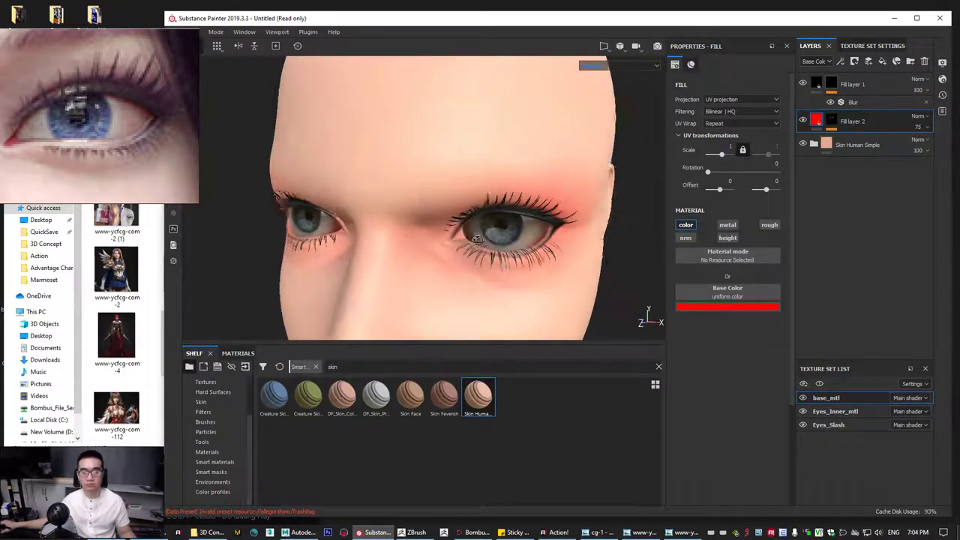
{"action": "left_click_drag", "start_coordinate": [499, 248], "coordinate": [480, 242], "text": "alt"}
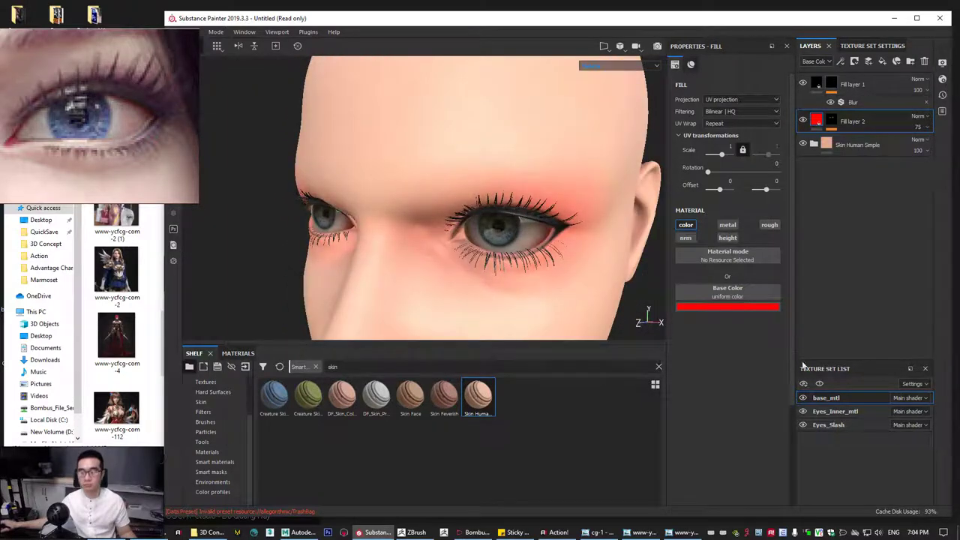
Hide the eyeball and eyelash texture sets and set the roughness of the black eyeliner fill layer to 1.
{"action": "left_click", "coordinate": [803, 412]}
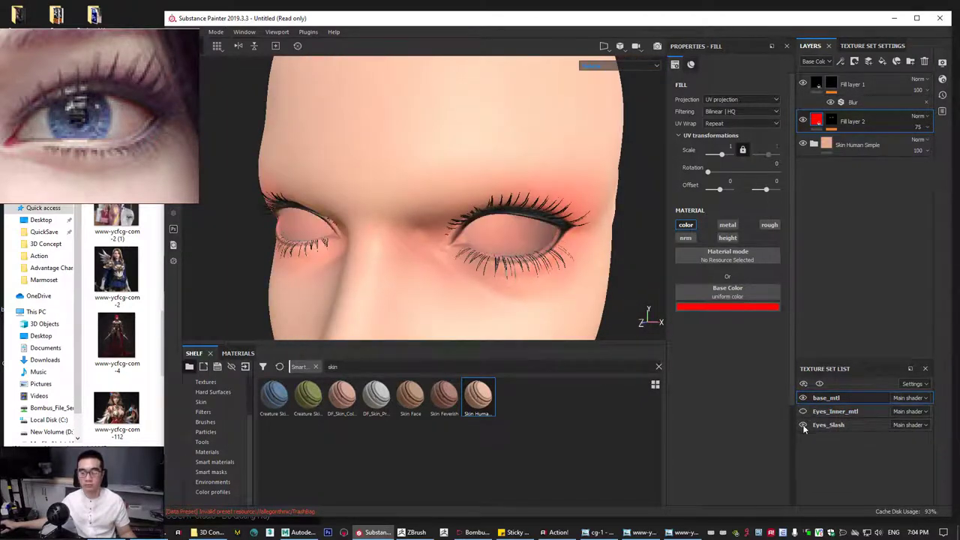
{"action": "left_click", "coordinate": [803, 425]}
{"action": "left_click", "coordinate": [830, 87]}
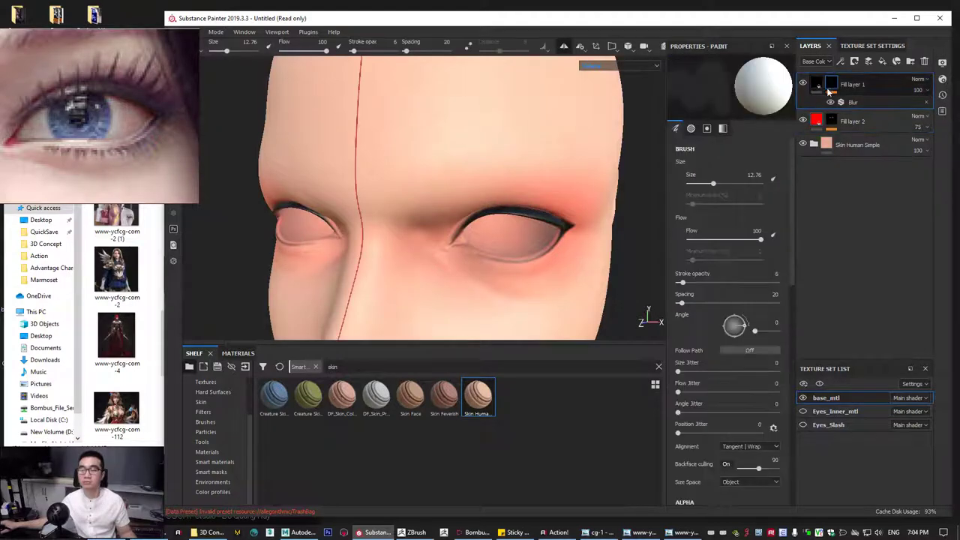
{"action": "left_click", "coordinate": [817, 83]}
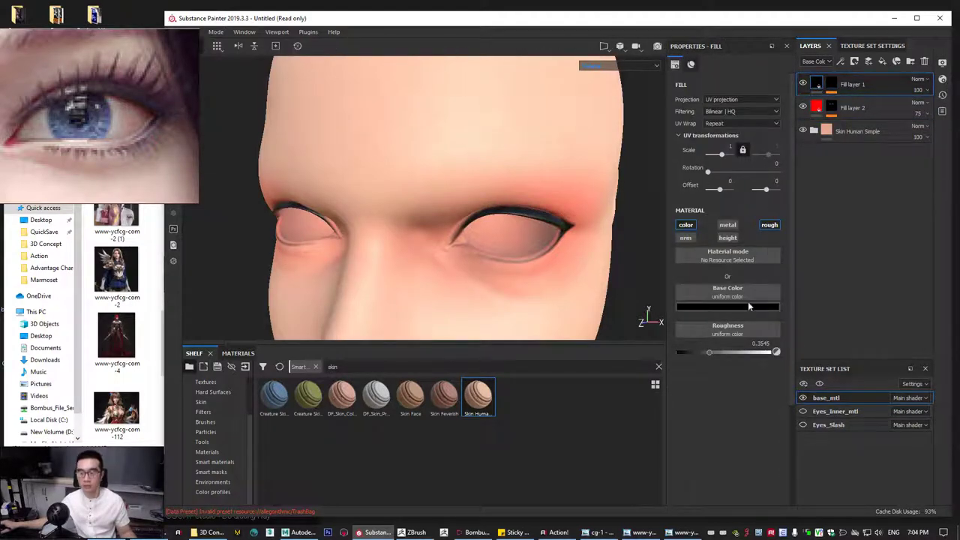
{"action": "left_click_drag", "start_coordinate": [709, 353], "coordinate": [778, 351]}
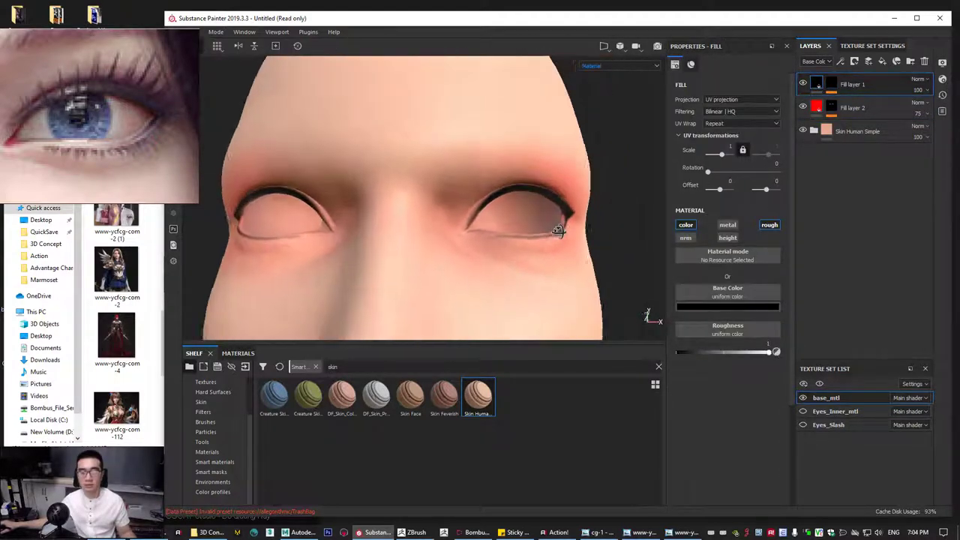
Show the Eyes_Inner_mtl and Eyes_Slash texture sets again and check the matte eyeliner up close.
{"action": "left_click", "coordinate": [802, 411]}
{"action": "left_click", "coordinate": [802, 424]}
{"action": "left_click_drag", "start_coordinate": [574, 273], "coordinate": [526, 275], "text": "alt"}
{"action": "right_click_drag", "start_coordinate": [525, 274], "coordinate": [635, 276], "text": "alt"}
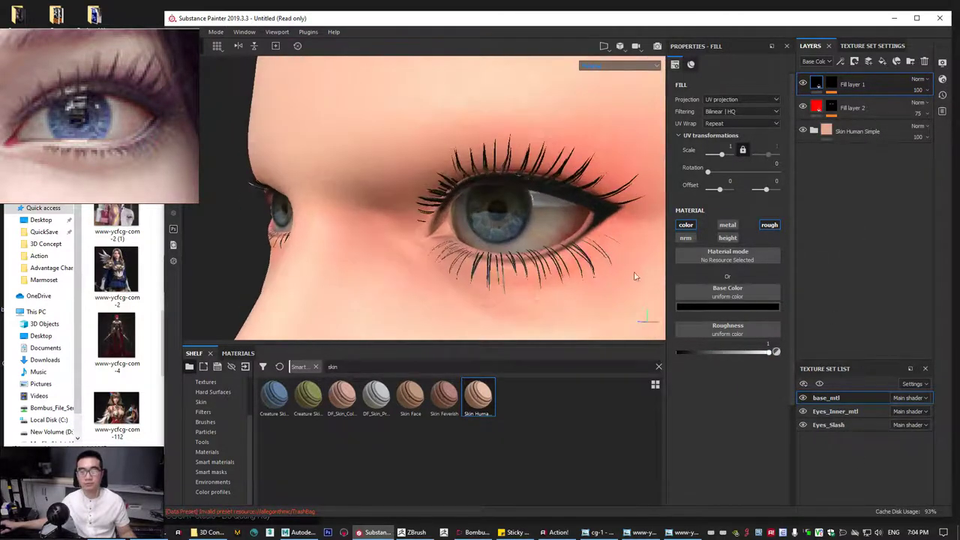
{"action": "left_click_drag", "start_coordinate": [635, 276], "coordinate": [601, 281], "text": "alt"}
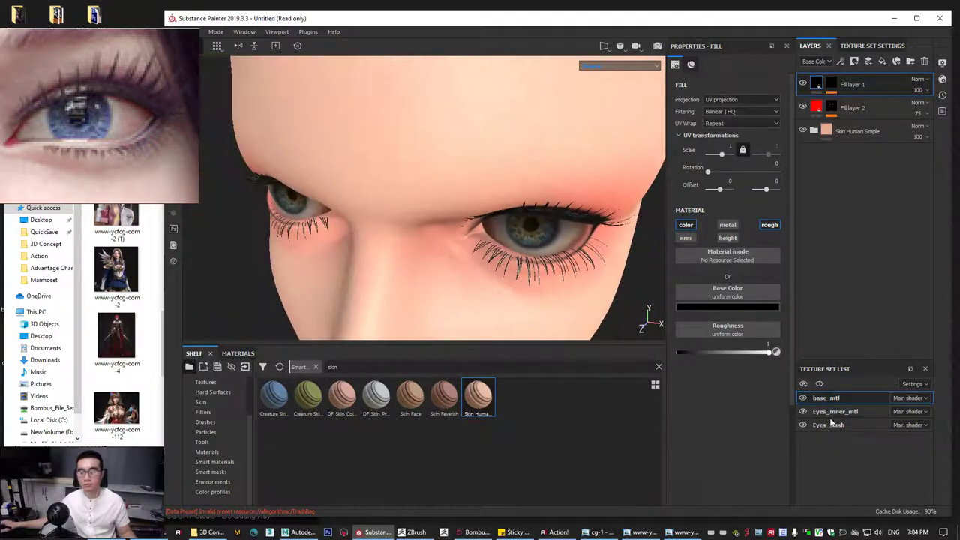
In the Eyes_Slash texture set, enable the roughness channel on Fill layer 1 and set it to 1.
{"action": "left_click", "coordinate": [830, 425]}
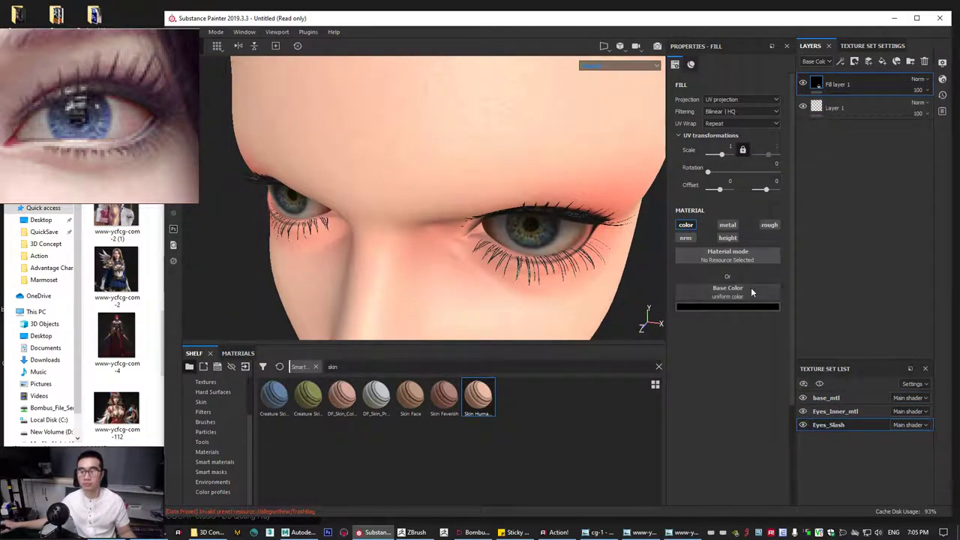
{"action": "left_click", "coordinate": [769, 225]}
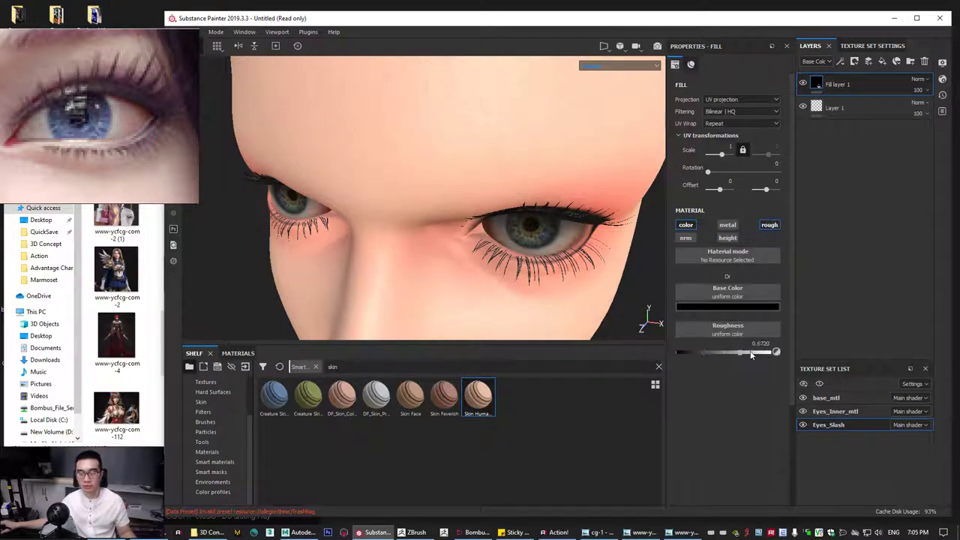
{"action": "left_click_drag", "start_coordinate": [534, 272], "coordinate": [544, 245], "text": "alt"}
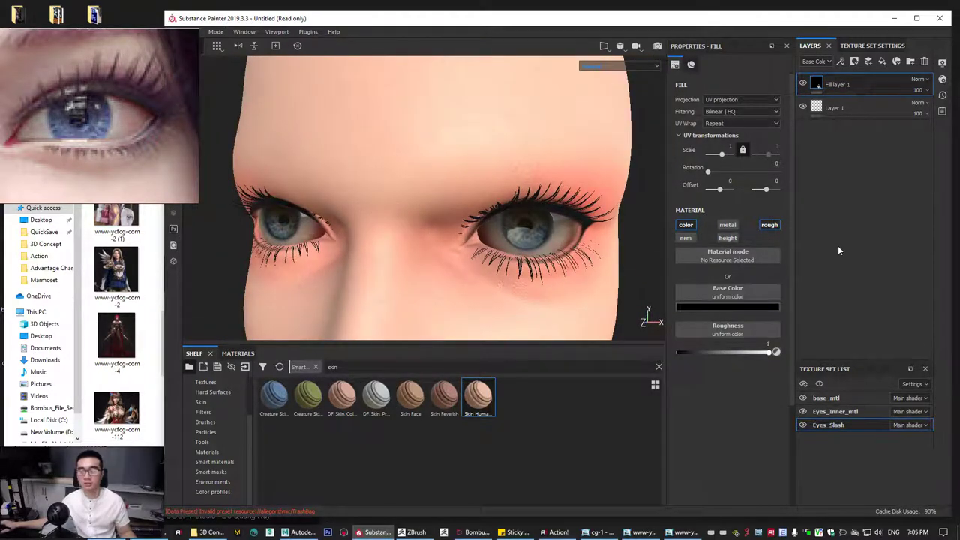
Return to the base_mtl texture set and duplicate the red makeup layer, Fill layer 2.
{"action": "left_click", "coordinate": [840, 398]}
{"action": "left_click_drag", "start_coordinate": [601, 255], "coordinate": [566, 259], "text": "alt"}
{"action": "right_click_drag", "start_coordinate": [565, 259], "coordinate": [424, 212], "text": "alt"}
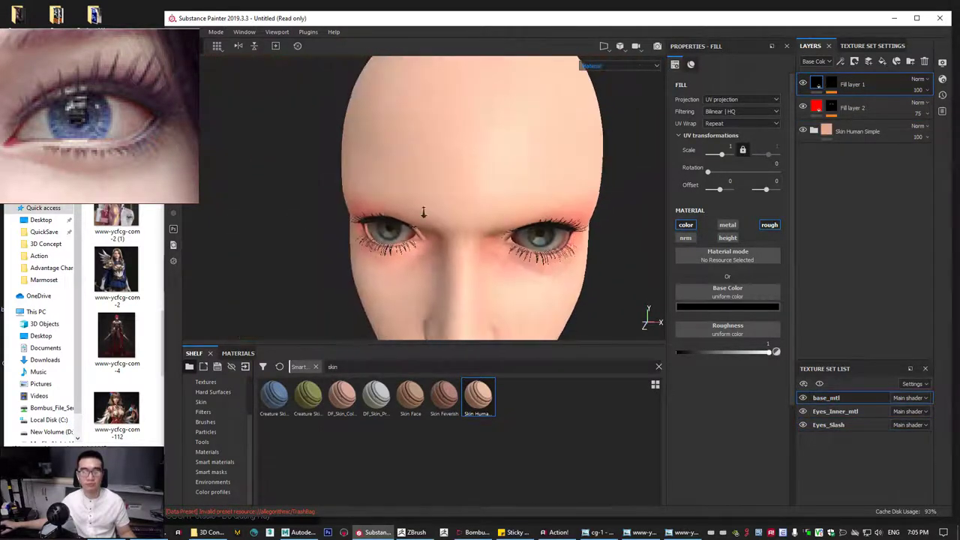
{"action": "left_click_drag", "start_coordinate": [424, 213], "coordinate": [451, 243], "text": "alt"}
{"action": "left_click", "coordinate": [885, 107]}
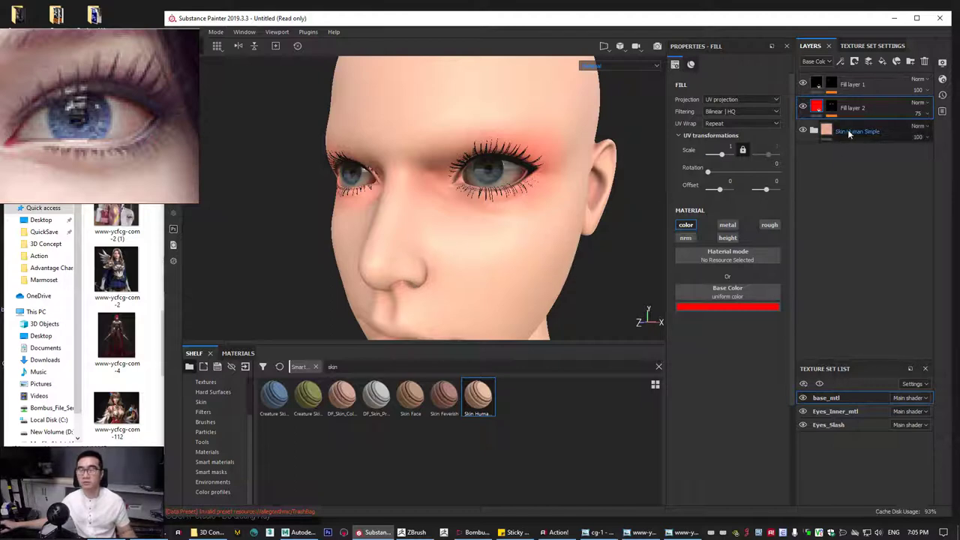
{"action": "key", "text": "ctrl+d"}
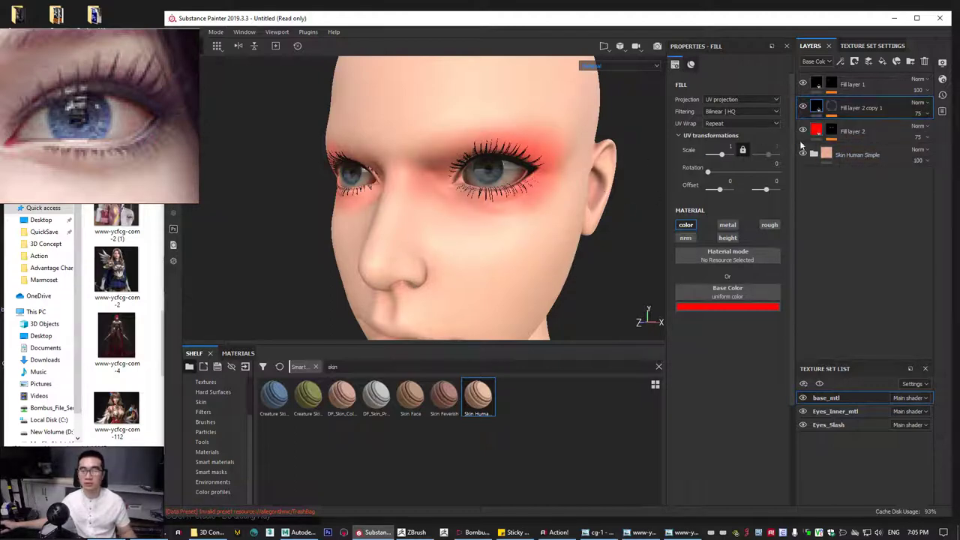
Replace the mask on Fill layer 2 copy 1 with a black mask and raise the layer's opacity to 100.
{"action": "right_click", "coordinate": [830, 109]}
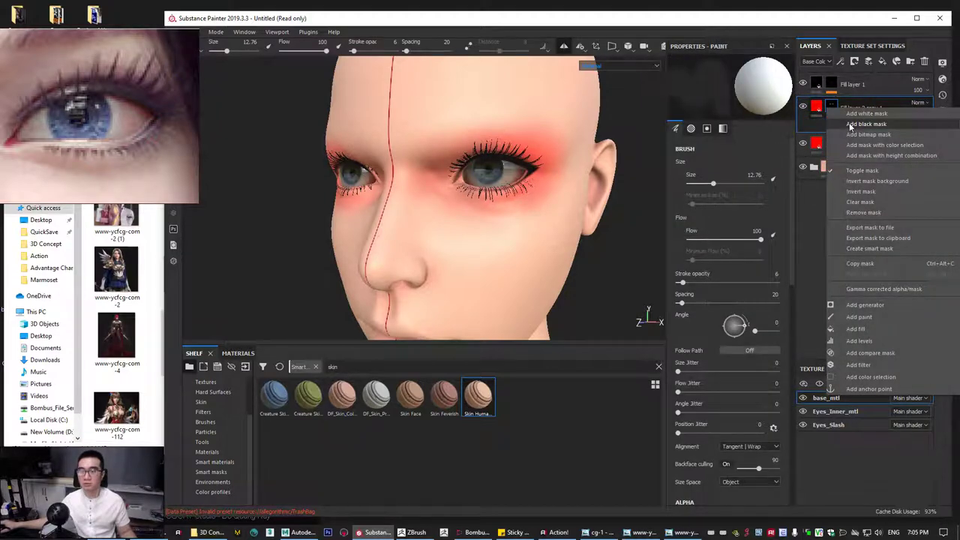
{"action": "left_click", "coordinate": [850, 125]}
{"action": "left_click_drag", "start_coordinate": [480, 240], "coordinate": [508, 241], "text": "alt"}
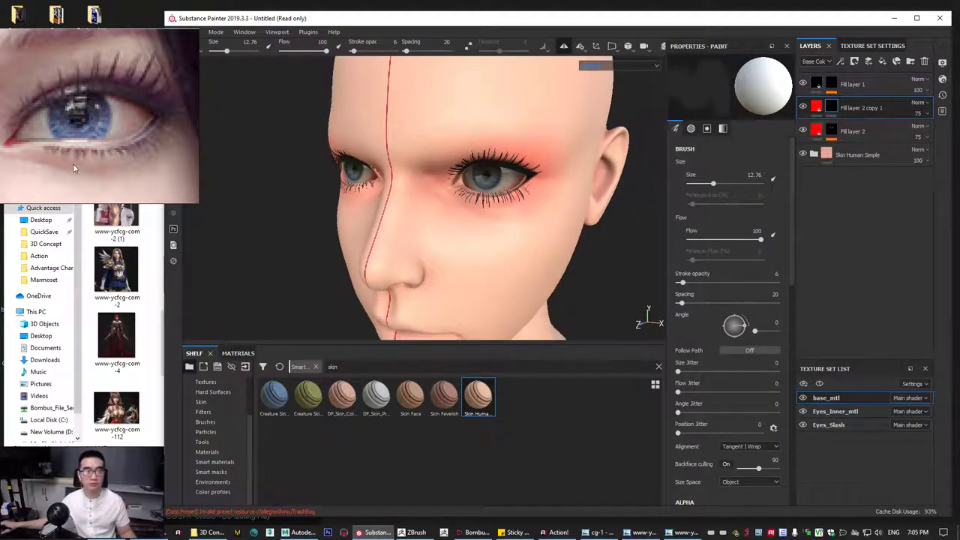
{"action": "left_click_drag", "start_coordinate": [74, 168], "coordinate": [959, 334]}
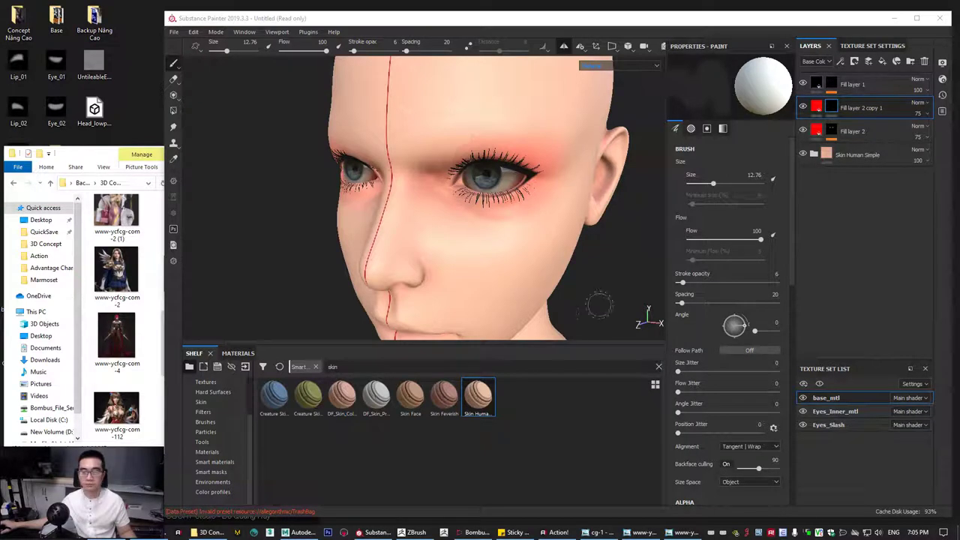
{"action": "left_click_drag", "start_coordinate": [609, 290], "coordinate": [610, 285], "text": "alt"}
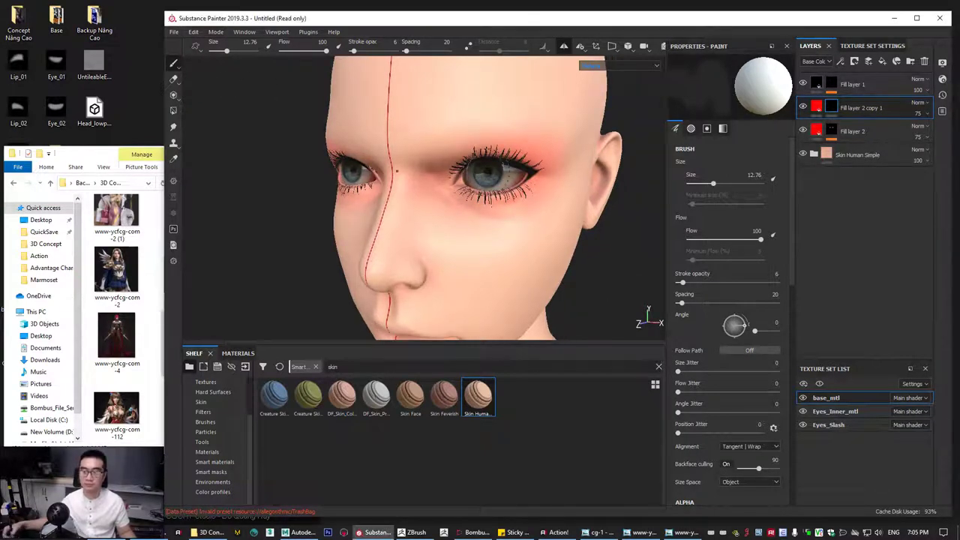
{"action": "middle_click_drag", "start_coordinate": [440, 242], "coordinate": [440, 215], "text": "alt"}
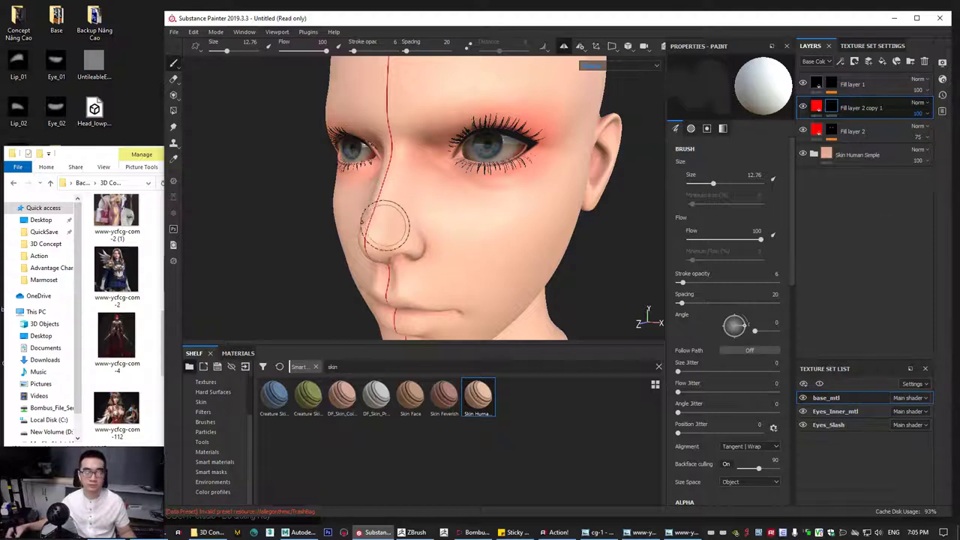
Switch the viewport to display only Base Color and set the brush's stroke opacity to 4.
{"action": "left_click_drag", "start_coordinate": [384, 204], "coordinate": [613, 66], "text": "alt"}
{"action": "left_click", "coordinate": [613, 66]}
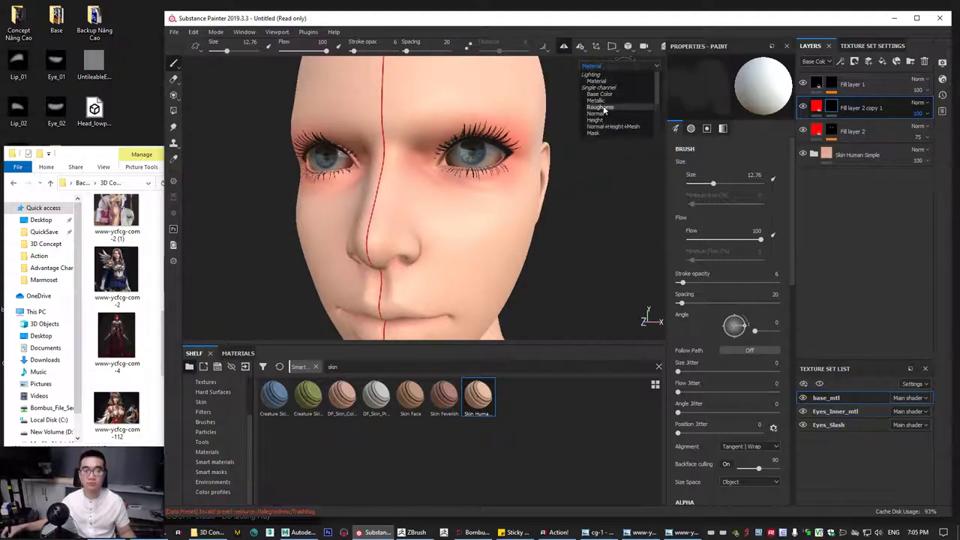
{"action": "left_click", "coordinate": [598, 94]}
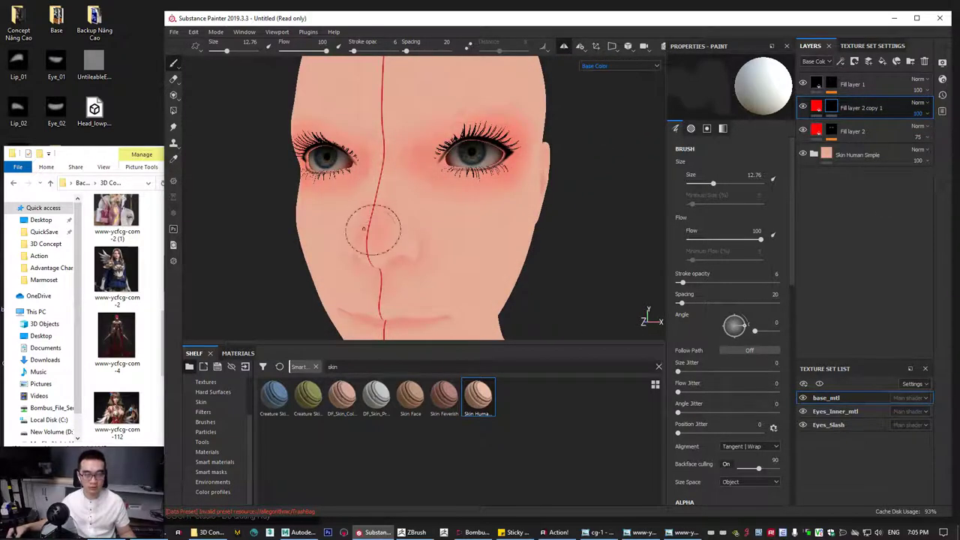
{"action": "left_click_drag", "start_coordinate": [392, 167], "coordinate": [412, 147], "text": "alt"}
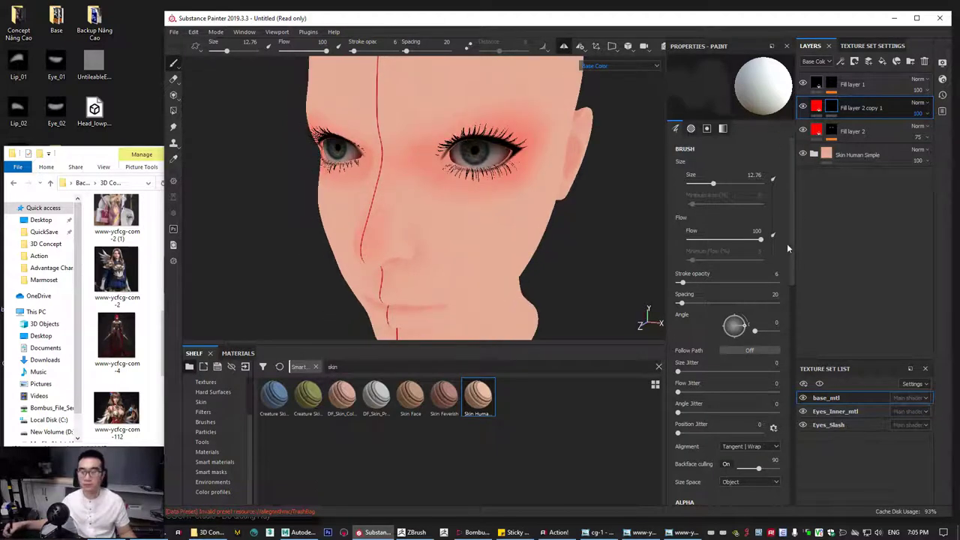
{"action": "left_click", "coordinate": [772, 282]}
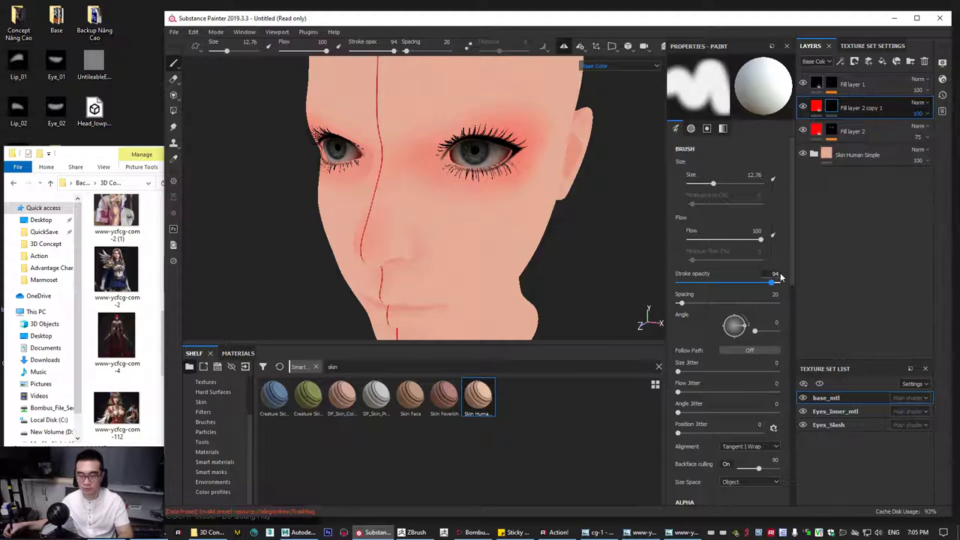
{"action": "left_click_drag", "start_coordinate": [782, 280], "coordinate": [681, 282]}
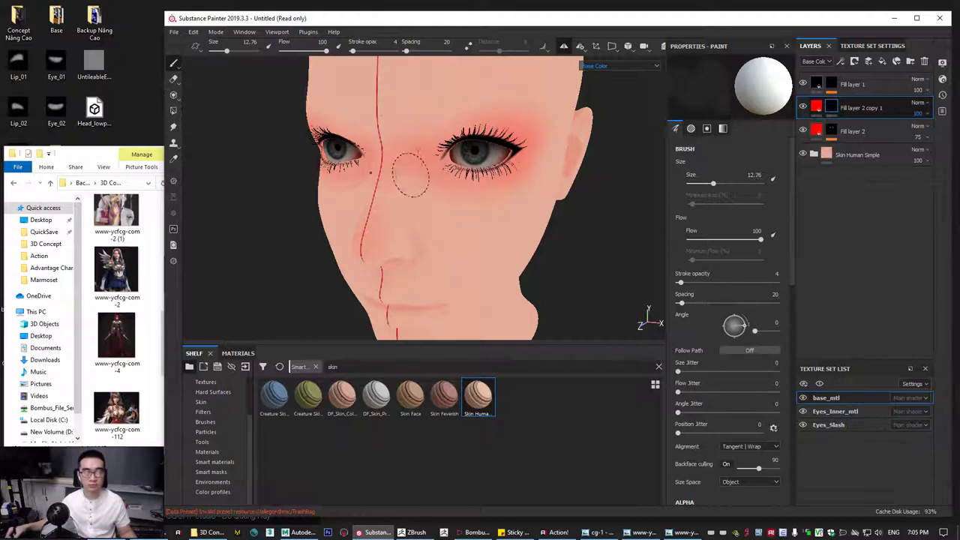
Paint a soft red tint over the nose with brush size 8.83, trimming its edges with the inverted mask value.
{"action": "left_click_drag", "start_coordinate": [382, 245], "coordinate": [407, 207], "text": "alt"}
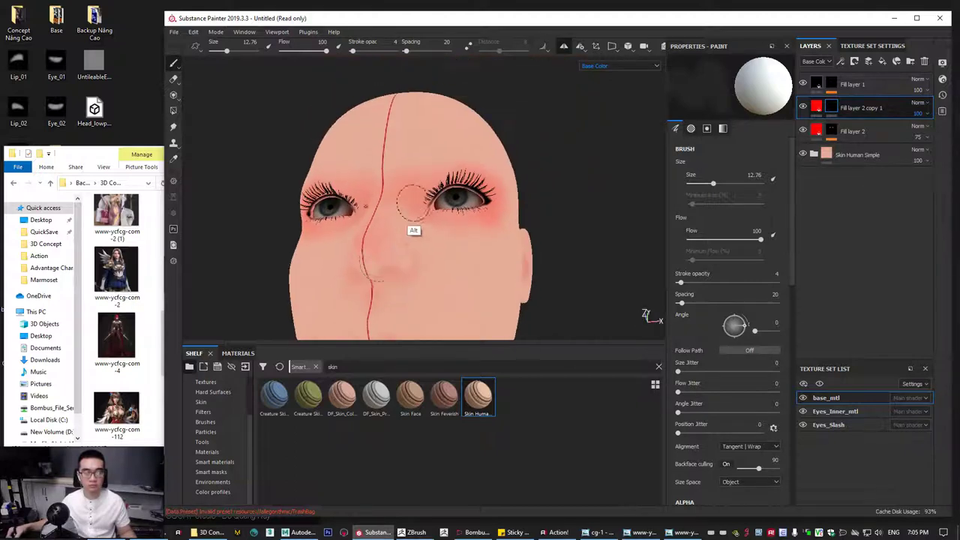
{"action": "mouse_move", "coordinate": [381, 257]}
{"action": "left_mouse_down", "text": "alt"}
{"action": "mouse_move", "coordinate": [395, 255]}
{"action": "mouse_move", "coordinate": [383, 217]}
{"action": "mouse_move", "coordinate": [379, 234]}
{"action": "left_mouse_up", "text": "alt"}
{"action": "right_click_drag", "start_coordinate": [379, 224], "coordinate": [360, 224], "text": "ctrl"}
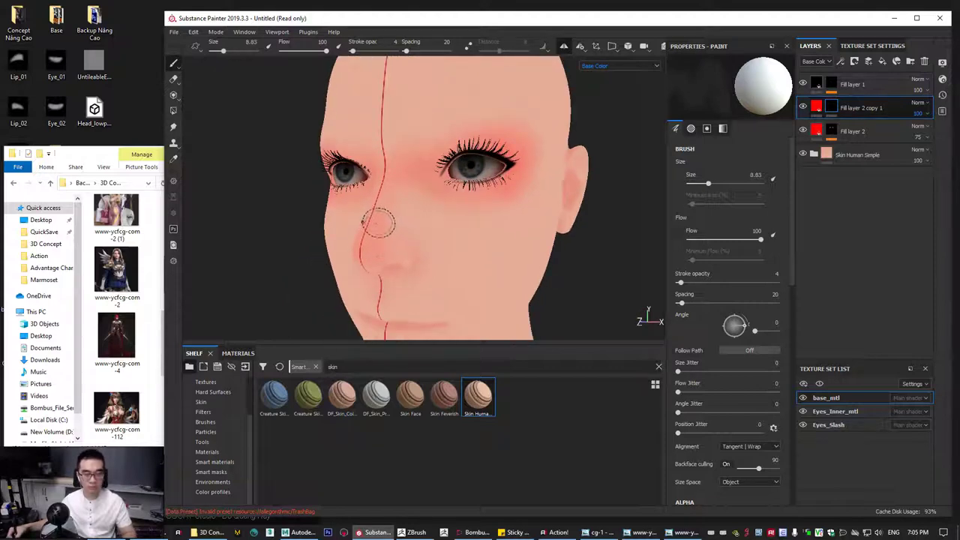
{"action": "mouse_move", "coordinate": [379, 223]}
{"action": "left_mouse_down"}
{"action": "mouse_move", "coordinate": [375, 240]}
{"action": "mouse_move", "coordinate": [394, 260]}
{"action": "mouse_move", "coordinate": [379, 264]}
{"action": "mouse_move", "coordinate": [418, 199]}
{"action": "mouse_move", "coordinate": [423, 214]}
{"action": "left_mouse_up"}
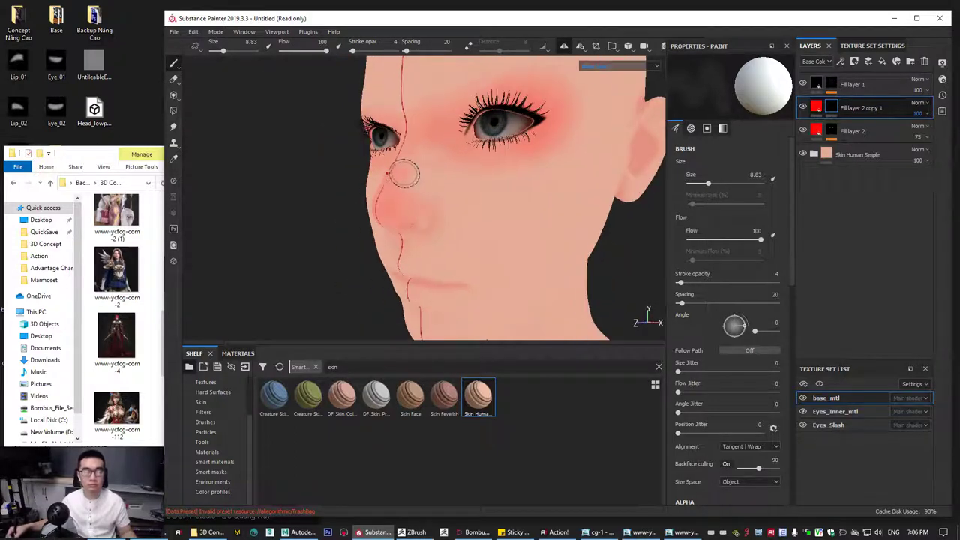
{"action": "key", "text": "x"}
{"action": "left_click_drag", "start_coordinate": [404, 174], "coordinate": [420, 201]}
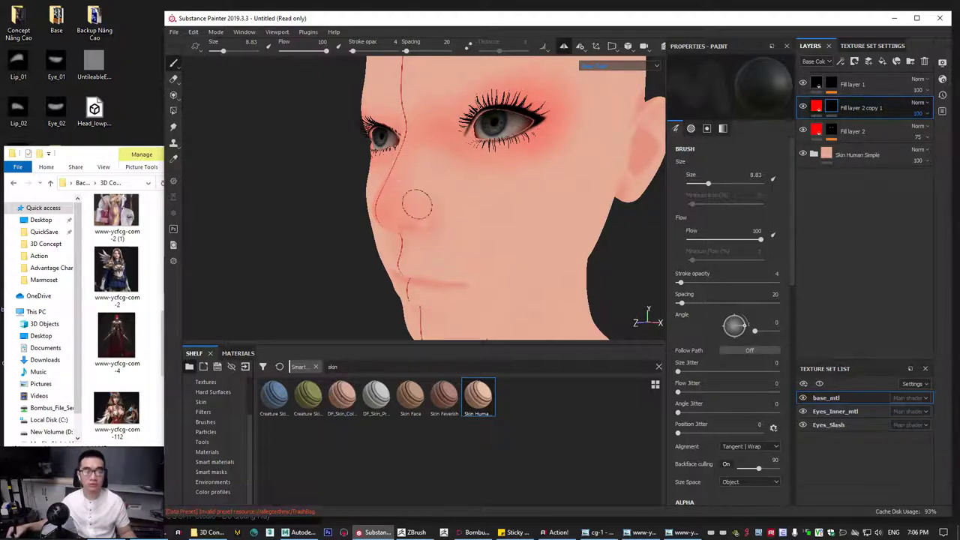
Enlarge the brush to size 17.41 and spread the faint red blush from the nose onto the cheek below the eye.
{"action": "mouse_move", "coordinate": [417, 204]}
{"action": "left_mouse_down", "text": "alt"}
{"action": "mouse_move", "coordinate": [489, 176]}
{"action": "mouse_move", "coordinate": [489, 198]}
{"action": "mouse_move", "coordinate": [385, 203]}
{"action": "mouse_move", "coordinate": [378, 216]}
{"action": "mouse_move", "coordinate": [422, 198]}
{"action": "left_mouse_up", "text": "alt"}
{"action": "key", "text": "bracketright"}
{"action": "key", "text": "bracketright"}
{"action": "key", "text": "bracketright"}
{"action": "key", "text": "bracketright"}
{"action": "key", "text": "bracketright"}
{"action": "key", "text": "bracketright"}
{"action": "key", "text": "bracketright"}
{"action": "key", "text": "bracketright"}
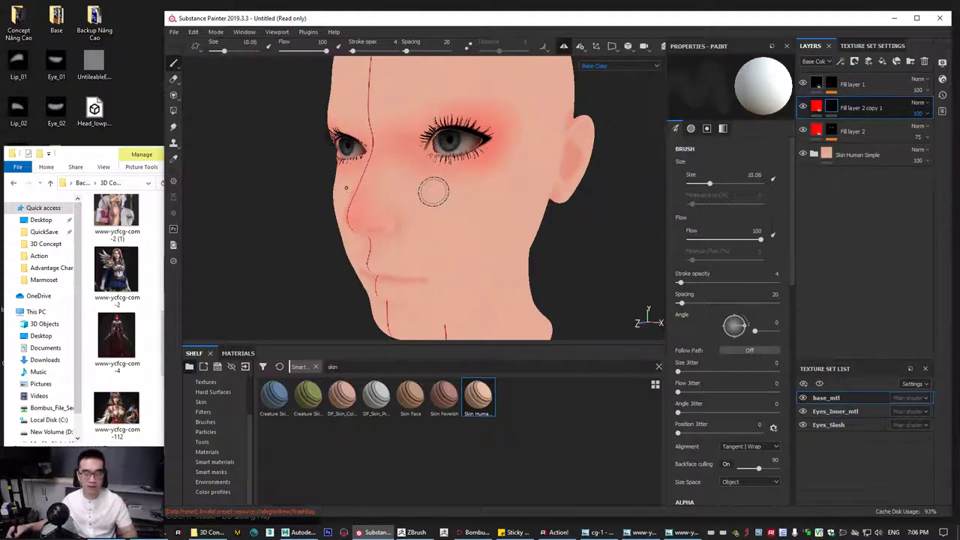
{"action": "key", "text": "bracketleft"}
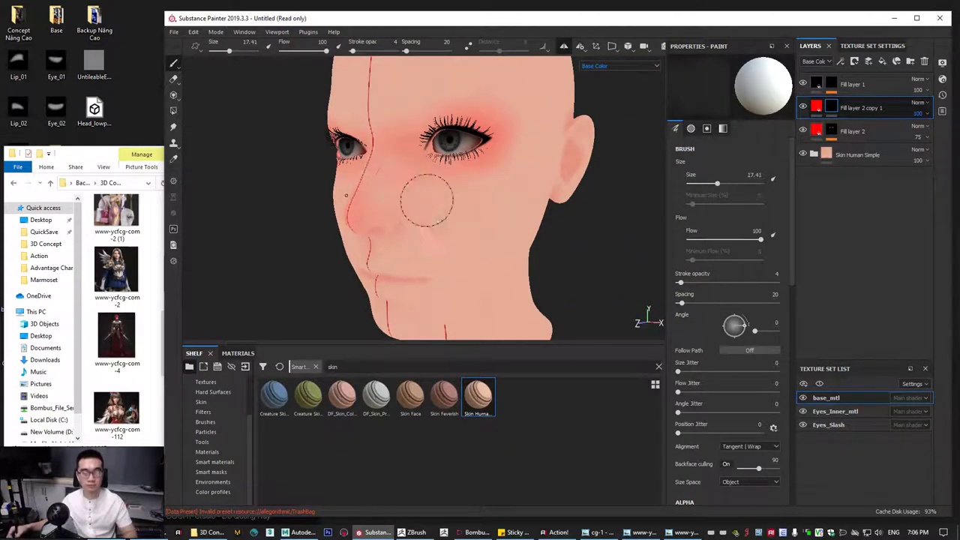
Extend the blush toward the outer cheek, enlarging the brush to size 24.73.
{"action": "left_click_drag", "start_coordinate": [506, 200], "coordinate": [418, 169], "text": "alt"}
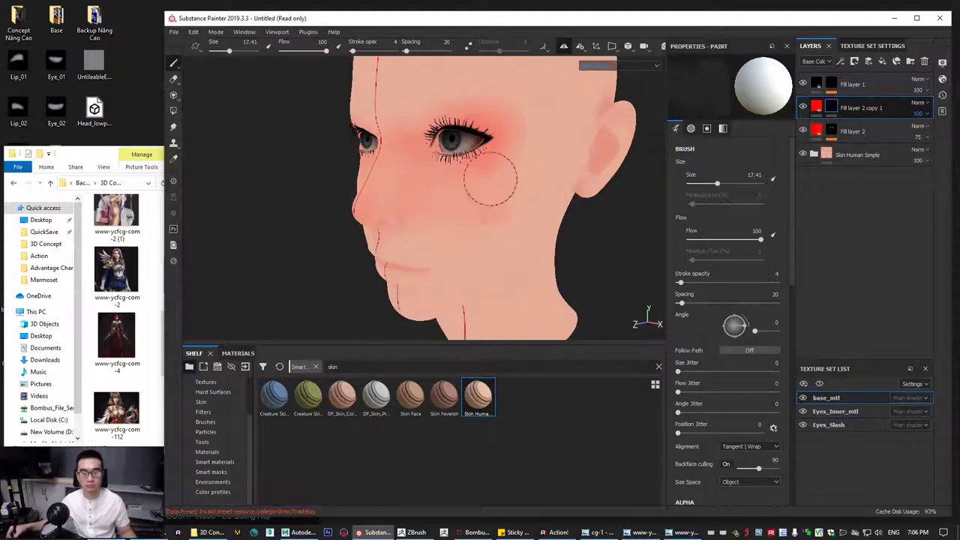
{"action": "mouse_move", "coordinate": [545, 201]}
{"action": "left_mouse_down", "text": "alt"}
{"action": "mouse_move", "coordinate": [517, 180]}
{"action": "mouse_move", "coordinate": [498, 205]}
{"action": "mouse_move", "coordinate": [485, 200]}
{"action": "mouse_move", "coordinate": [499, 214]}
{"action": "mouse_move", "coordinate": [450, 198]}
{"action": "mouse_move", "coordinate": [417, 206]}
{"action": "left_mouse_up", "text": "alt"}
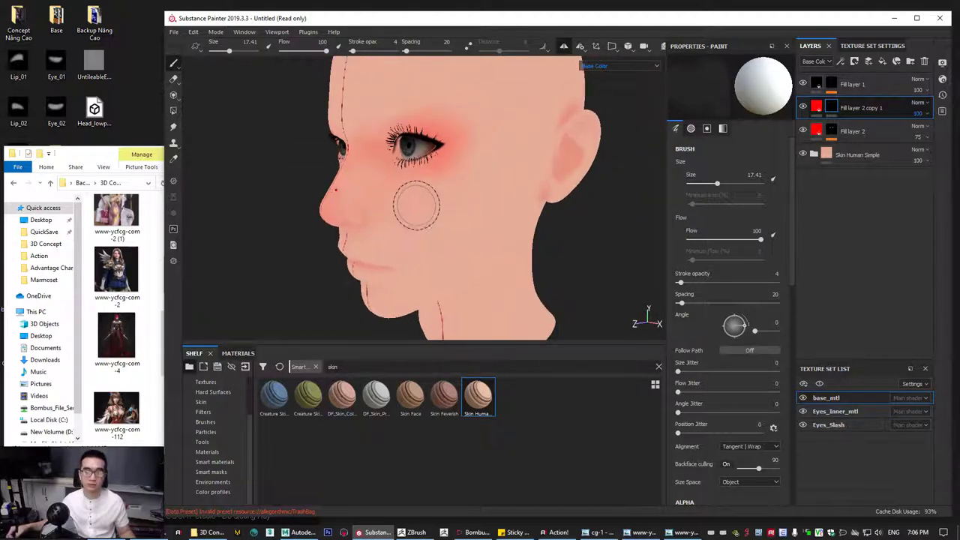
{"action": "key", "text": "bracketright"}
{"action": "key", "text": "bracketright"}
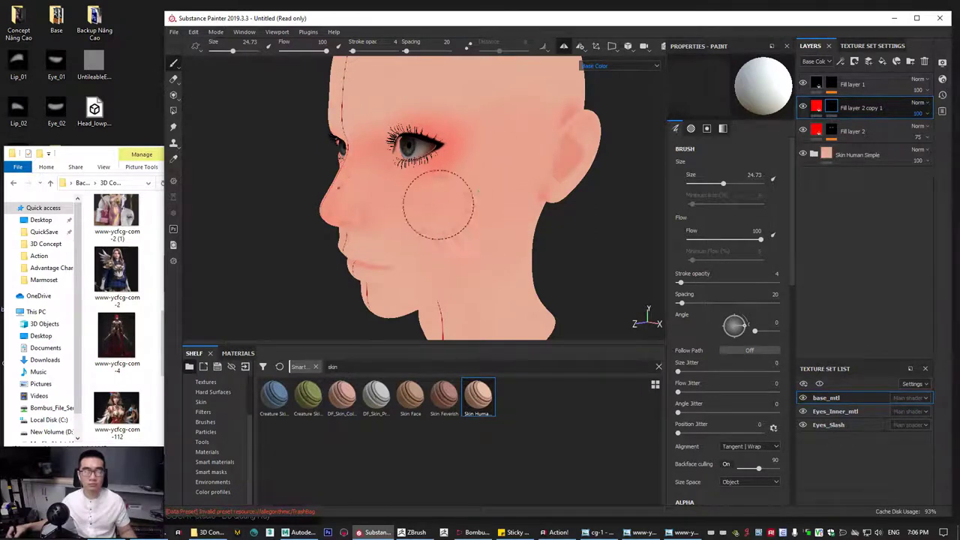
{"action": "mouse_move", "coordinate": [437, 203]}
{"action": "left_mouse_down", "text": "alt"}
{"action": "mouse_move", "coordinate": [480, 214]}
{"action": "mouse_move", "coordinate": [382, 193]}
{"action": "left_mouse_up", "text": "alt"}
Pick a grayscale value of 0.8070 from the face, reduce the brush to size 14.23 and build up blush under the eye.
{"action": "key", "text": "p"}
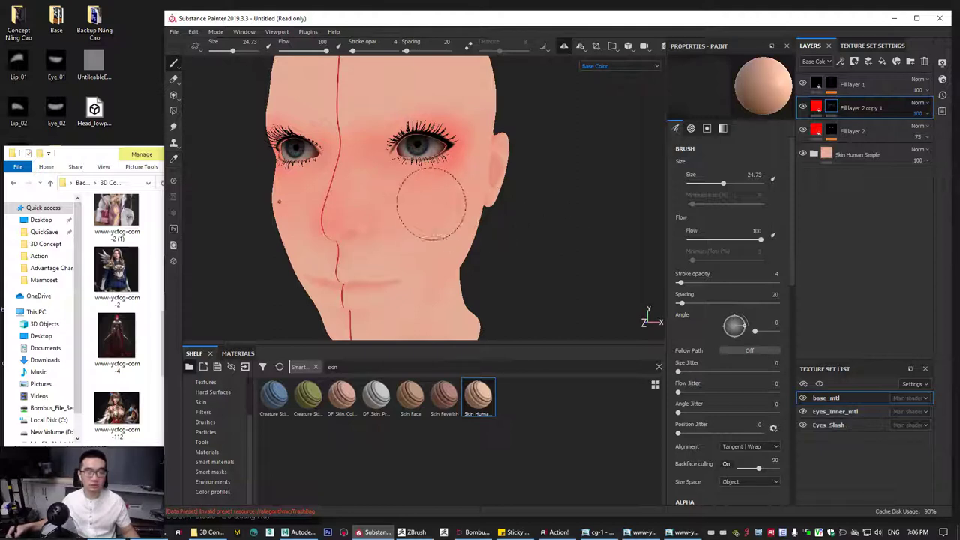
{"action": "left_click_drag", "start_coordinate": [579, 204], "coordinate": [540, 210], "text": "alt"}
{"action": "key", "text": "bracketleft"}
{"action": "key", "text": "bracketleft"}
{"action": "key", "text": "bracketleft"}
{"action": "key", "text": "bracketleft"}
{"action": "key", "text": "bracketleft"}
{"action": "key", "text": "bracketleft"}
{"action": "key", "text": "bracketleft"}
{"action": "key", "text": "bracketleft"}
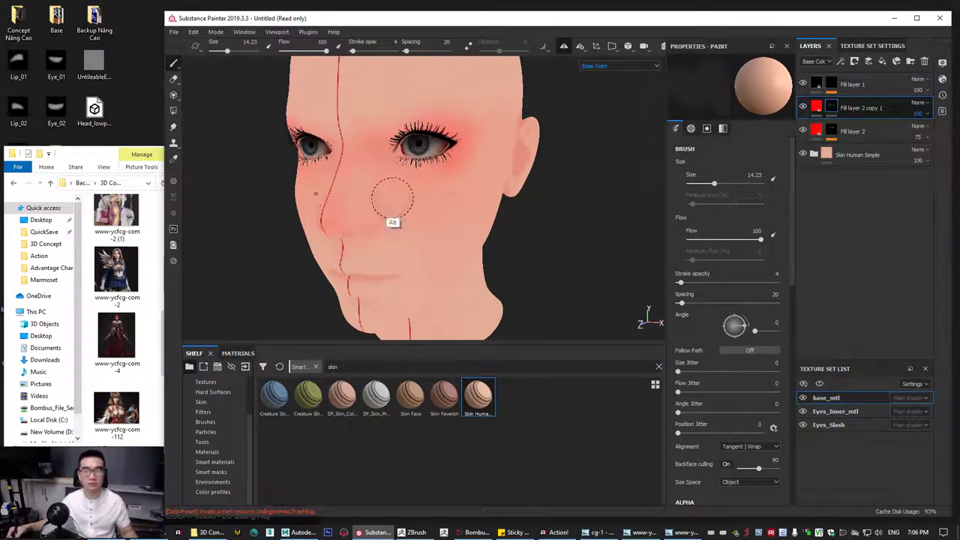
{"action": "left_click_drag", "start_coordinate": [388, 197], "coordinate": [356, 199], "text": "alt"}
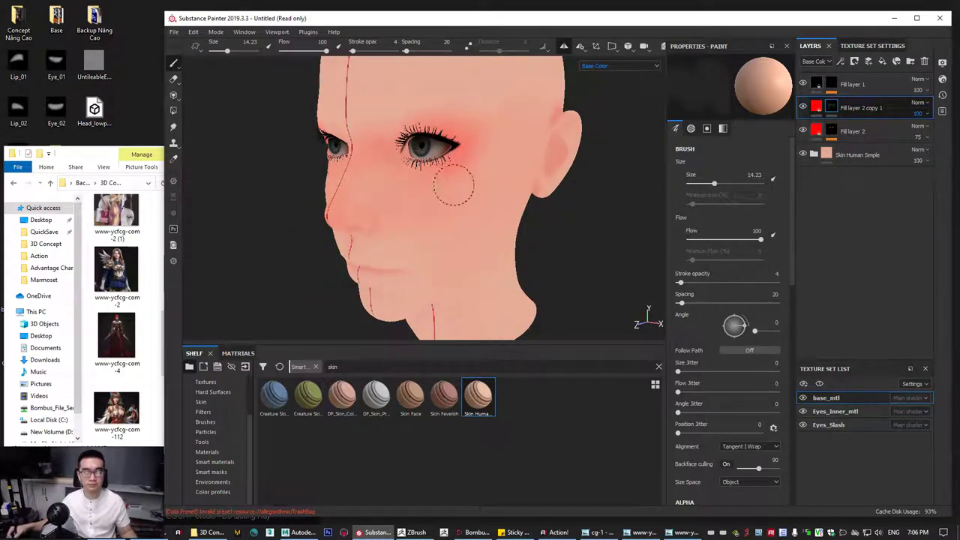
Blend the blush across the cheek from the outer eye corner and check the brush's grayscale value.
{"action": "mouse_move", "coordinate": [453, 186]}
{"action": "left_mouse_down", "text": "alt"}
{"action": "mouse_move", "coordinate": [535, 177]}
{"action": "mouse_move", "coordinate": [420, 194]}
{"action": "left_mouse_up", "text": "alt"}
{"action": "left_click_drag", "start_coordinate": [525, 182], "coordinate": [503, 183], "text": "alt"}
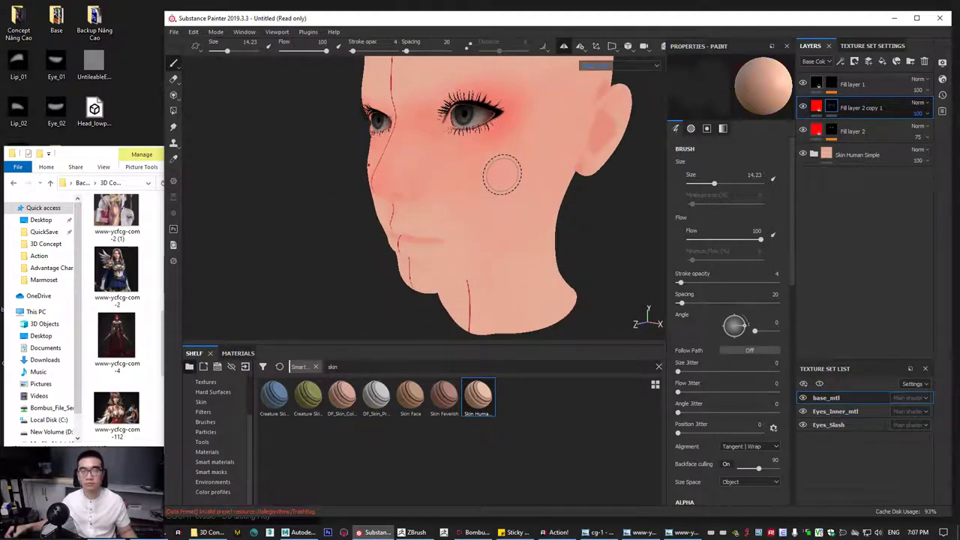
{"action": "scroll", "coordinate": [791, 276], "scroll_direction": "down", "scroll_amount": 5}
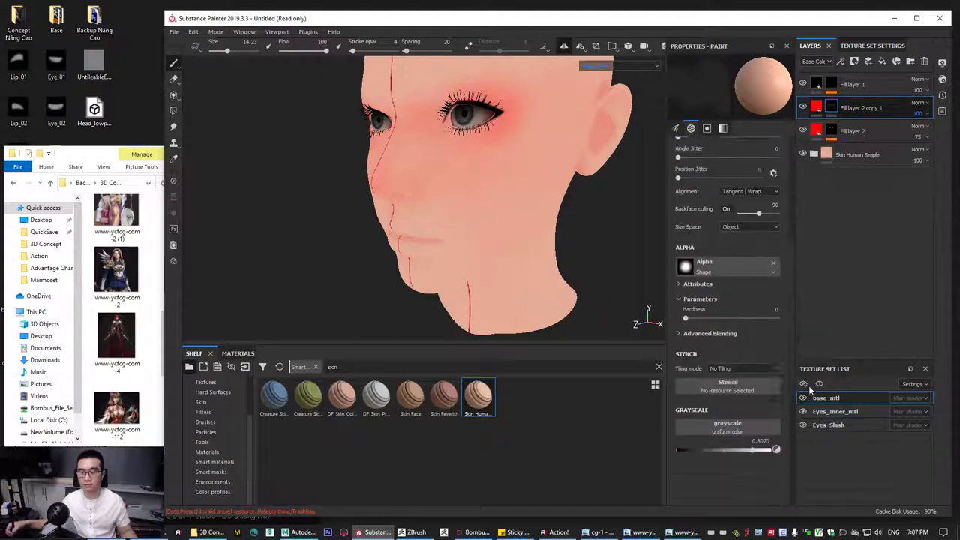
{"action": "left_click_drag", "start_coordinate": [830, 363], "coordinate": [820, 236]}
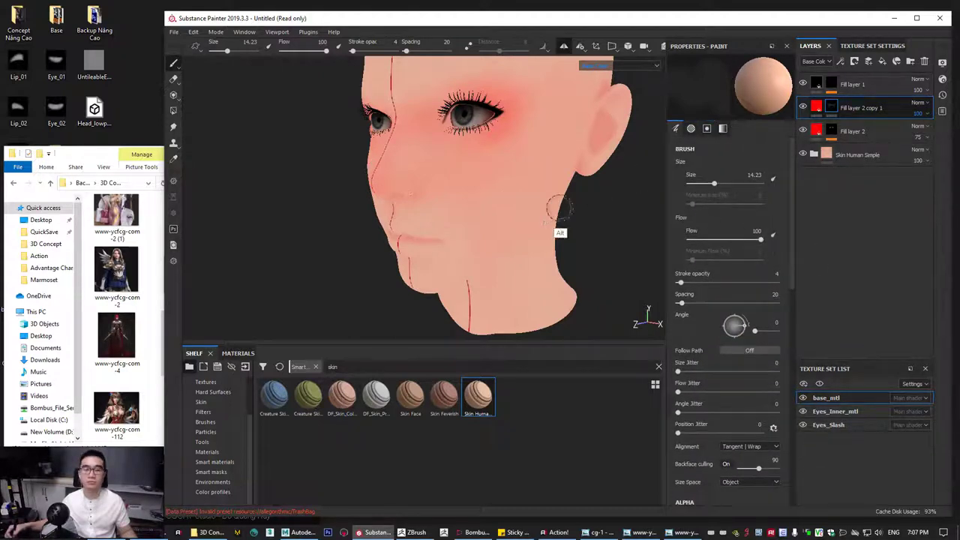
{"action": "left_click_drag", "start_coordinate": [559, 208], "coordinate": [431, 202], "text": "alt"}
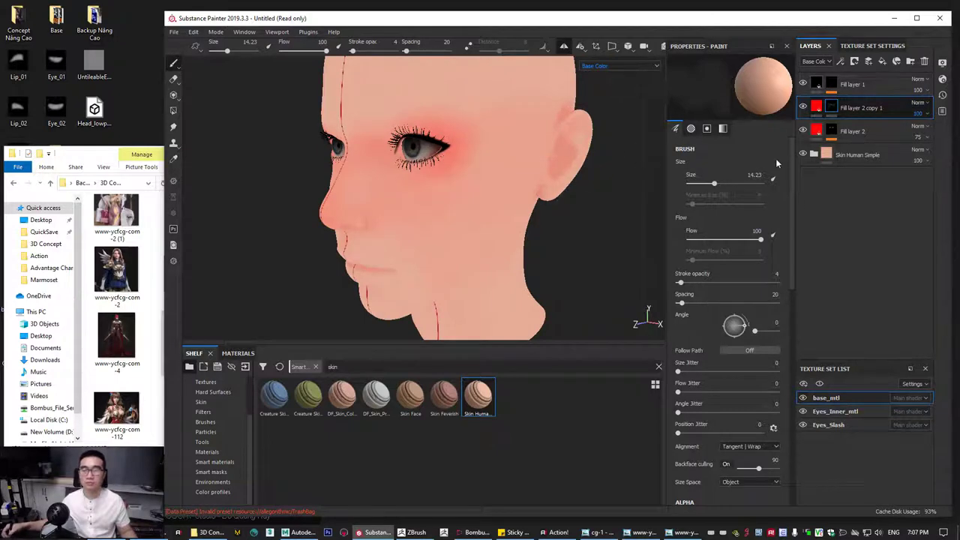
{"action": "scroll", "coordinate": [790, 217], "scroll_direction": "down", "scroll_amount": 5}
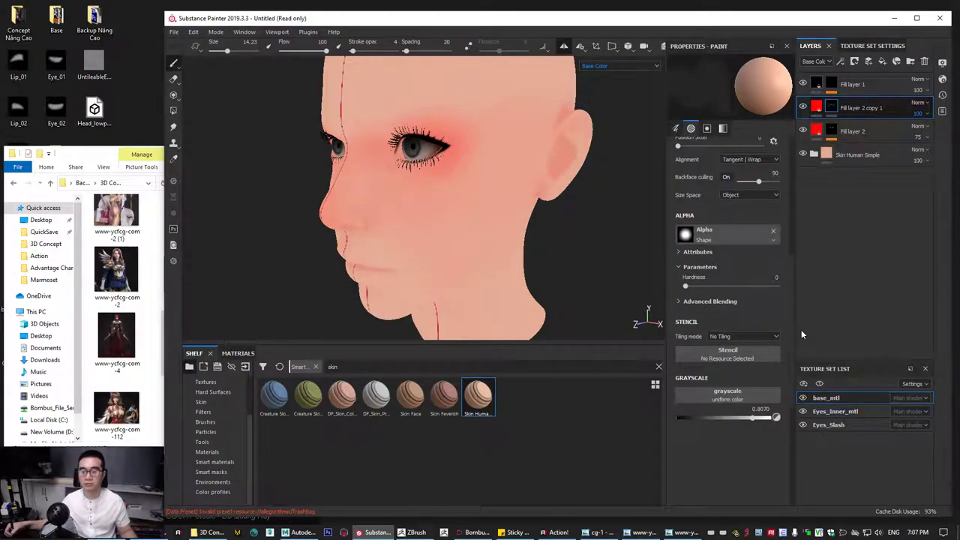
Deepen the blush beside the nose with brush size 10.06 and even out the cheek with size 14.23.
{"action": "mouse_move", "coordinate": [438, 222]}
{"action": "left_mouse_down", "text": "alt"}
{"action": "mouse_move", "coordinate": [407, 253]}
{"action": "mouse_move", "coordinate": [403, 279]}
{"action": "mouse_move", "coordinate": [393, 267]}
{"action": "mouse_move", "coordinate": [442, 243]}
{"action": "mouse_move", "coordinate": [396, 264]}
{"action": "mouse_move", "coordinate": [407, 224]}
{"action": "mouse_move", "coordinate": [324, 185]}
{"action": "left_mouse_up", "text": "alt"}
{"action": "right_click_drag", "start_coordinate": [327, 182], "coordinate": [315, 183], "text": "ctrl"}
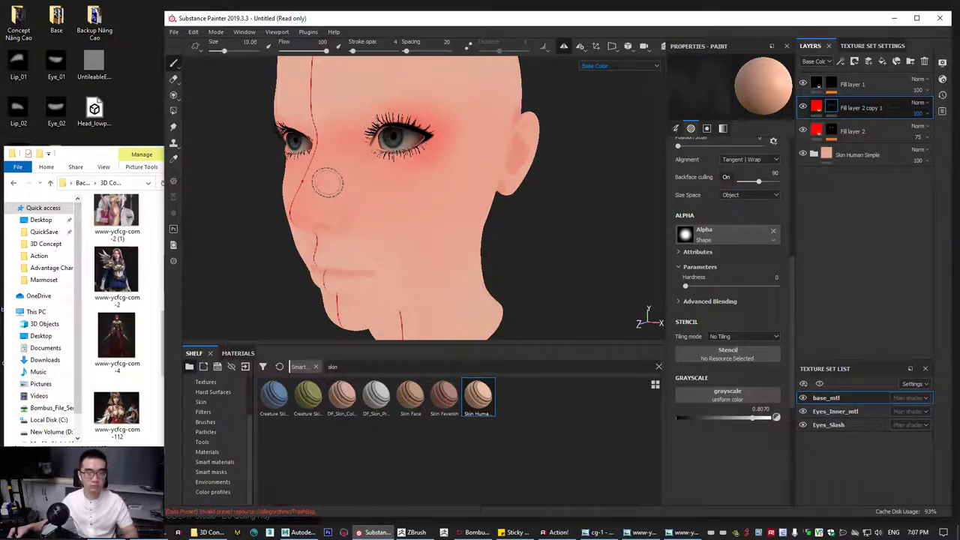
{"action": "mouse_move", "coordinate": [472, 184]}
{"action": "left_mouse_down", "text": "alt"}
{"action": "mouse_move", "coordinate": [454, 172]}
{"action": "mouse_move", "coordinate": [429, 220]}
{"action": "left_mouse_up", "text": "alt"}
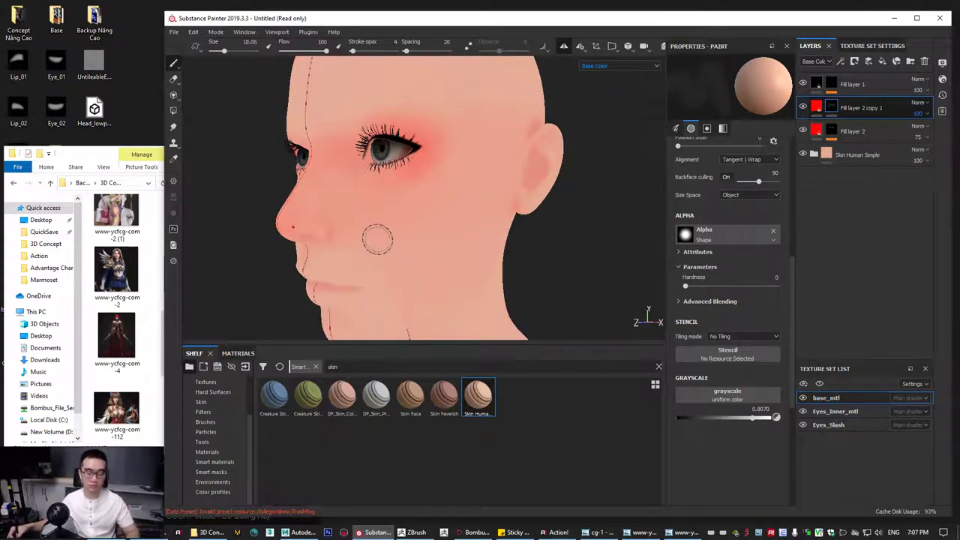
{"action": "right_click_drag", "start_coordinate": [380, 240], "coordinate": [368, 235], "text": "ctrl"}
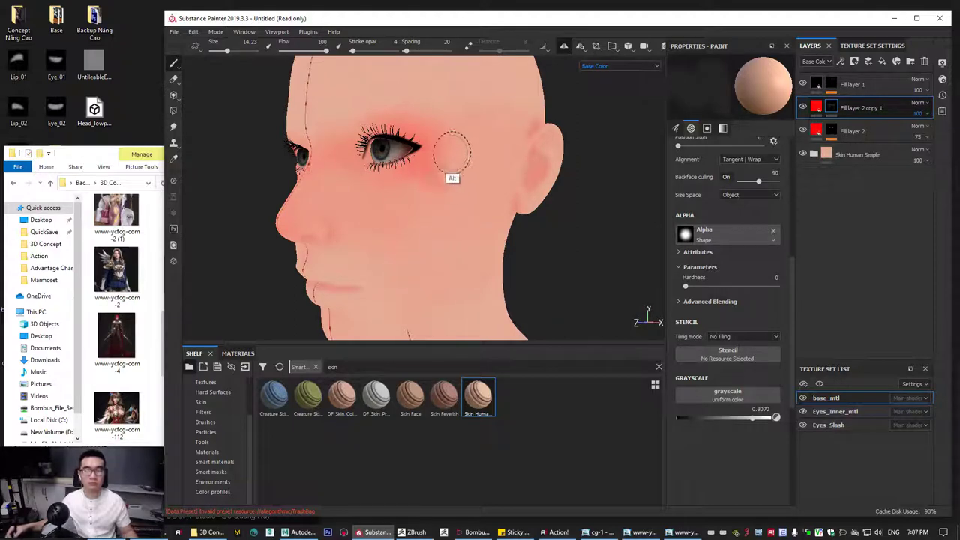
{"action": "mouse_move", "coordinate": [450, 150]}
{"action": "left_mouse_down", "text": "alt"}
{"action": "mouse_move", "coordinate": [439, 203]}
{"action": "mouse_move", "coordinate": [475, 225]}
{"action": "mouse_move", "coordinate": [499, 225]}
{"action": "left_mouse_up", "text": "alt"}
{"action": "left_click_drag", "start_coordinate": [350, 231], "coordinate": [371, 219], "text": "alt"}
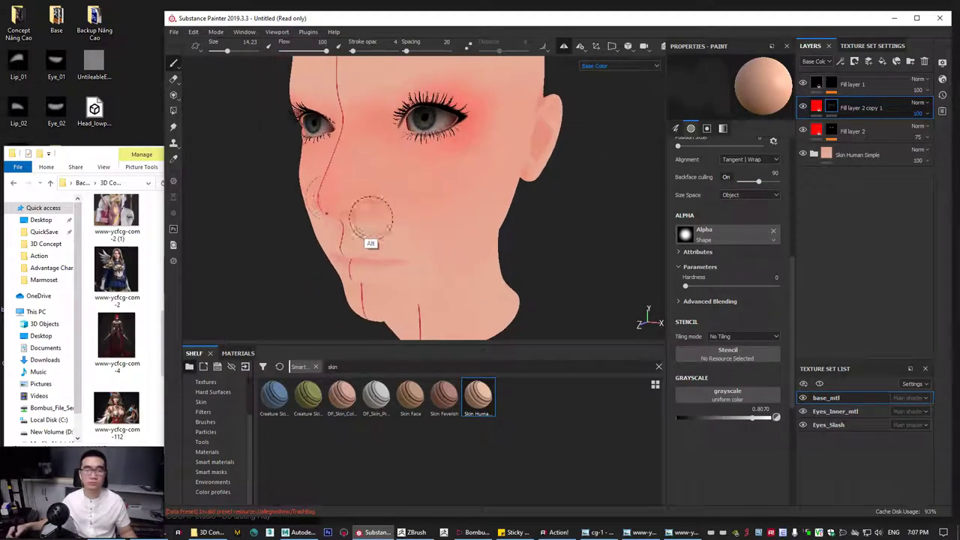
{"action": "left_click_drag", "start_coordinate": [472, 182], "coordinate": [458, 179], "text": "alt"}
Invert the mask paint value, enlarge the brush to size 24.73 to fade the cheek blush, and set the grayscale to 0.
{"action": "key", "text": "x"}
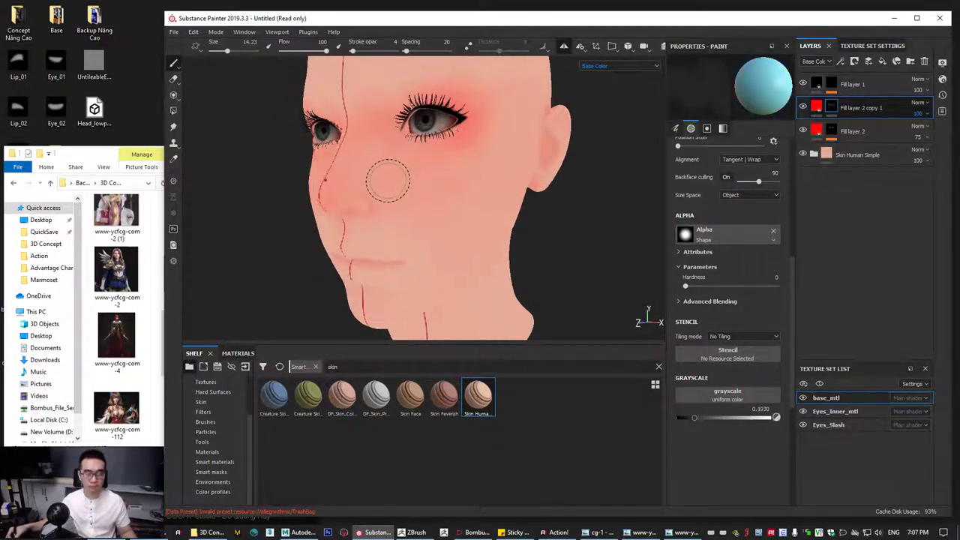
{"action": "right_click_drag", "start_coordinate": [388, 181], "coordinate": [405, 181], "text": "ctrl"}
{"action": "left_click_drag", "start_coordinate": [429, 203], "coordinate": [532, 157], "text": "alt"}
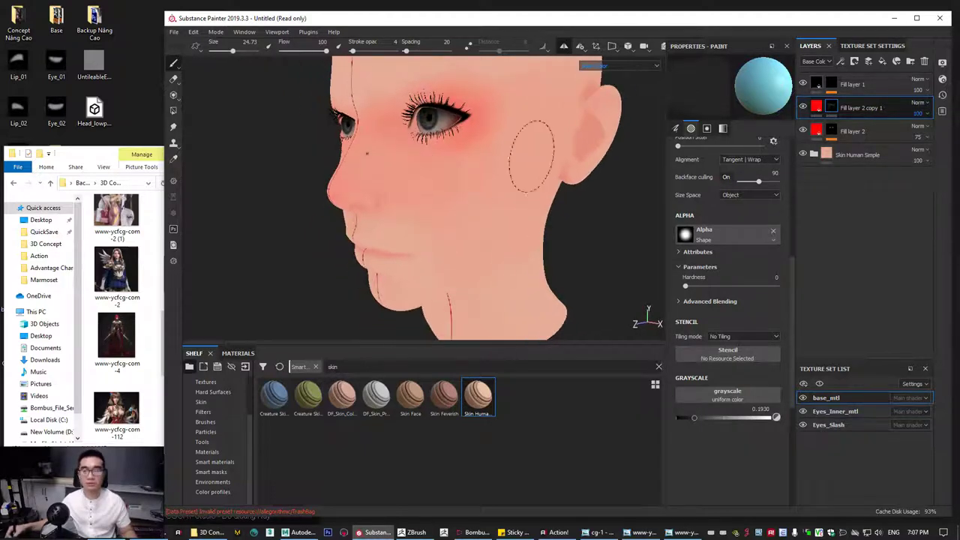
{"action": "mouse_move", "coordinate": [582, 174]}
{"action": "left_mouse_down", "text": "alt"}
{"action": "mouse_move", "coordinate": [544, 195]}
{"action": "mouse_move", "coordinate": [492, 199]}
{"action": "left_mouse_up", "text": "alt"}
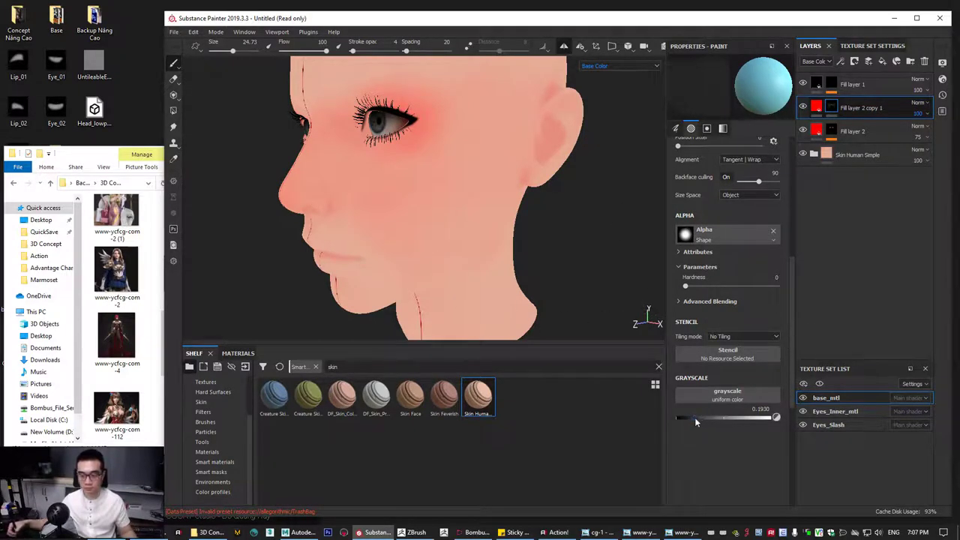
{"action": "left_click_drag", "start_coordinate": [694, 418], "coordinate": [678, 418]}
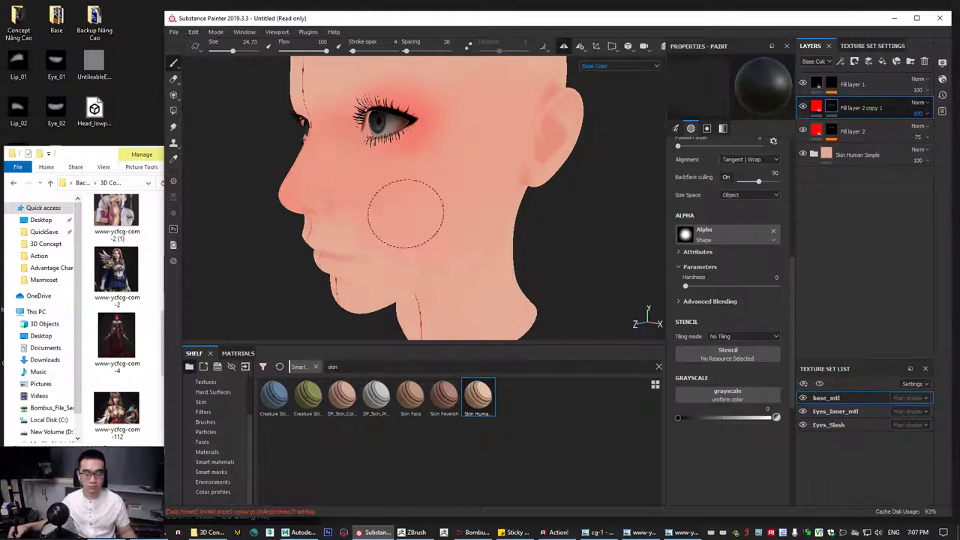
Fade the blush over the lower cheek and beside the nose with brush size 24.73 and grayscale 0.
{"action": "mouse_move", "coordinate": [403, 231]}
{"action": "left_mouse_down", "text": "alt"}
{"action": "mouse_move", "coordinate": [418, 215]}
{"action": "mouse_move", "coordinate": [361, 217]}
{"action": "left_mouse_up", "text": "alt"}
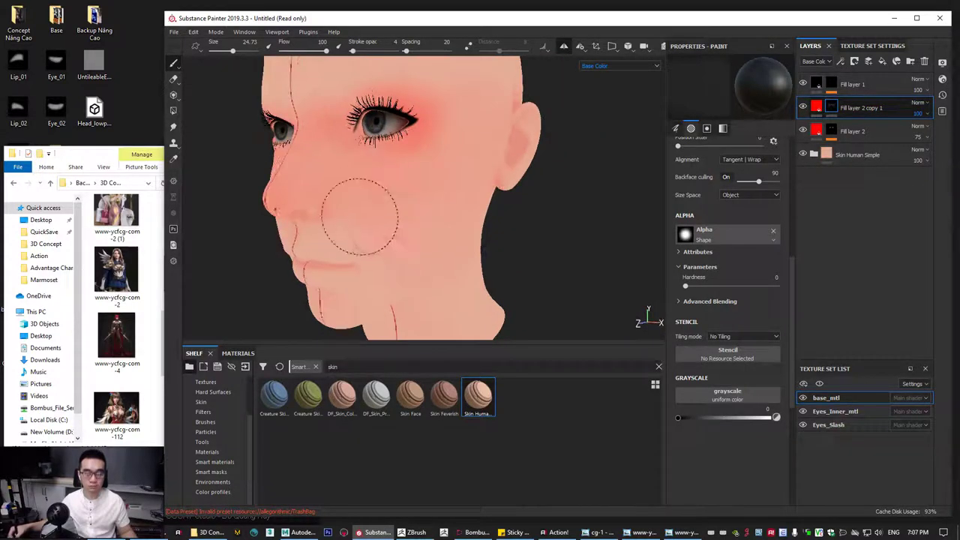
{"action": "mouse_move", "coordinate": [461, 267]}
{"action": "left_mouse_down", "text": "alt"}
{"action": "mouse_move", "coordinate": [422, 203]}
{"action": "mouse_move", "coordinate": [440, 257]}
{"action": "mouse_move", "coordinate": [461, 225]}
{"action": "mouse_move", "coordinate": [493, 215]}
{"action": "left_mouse_up", "text": "alt"}
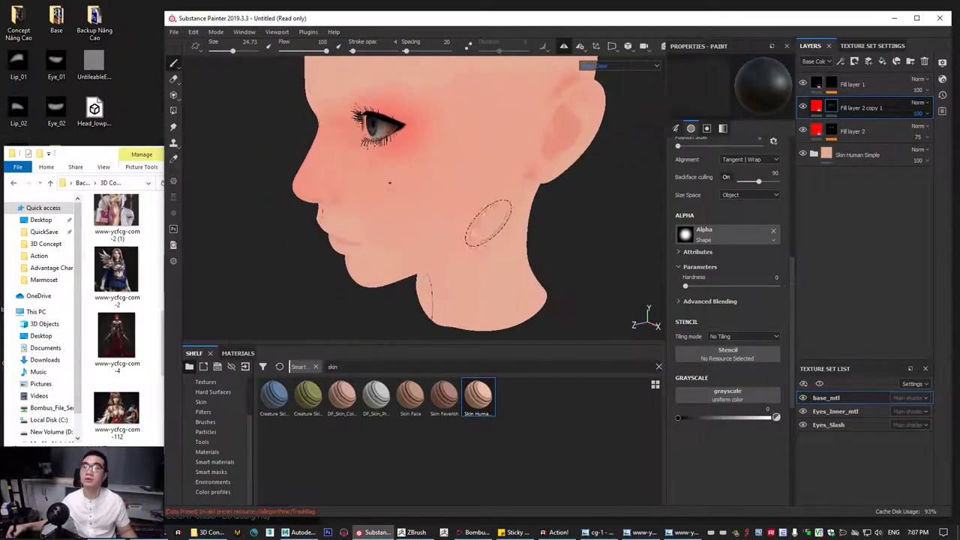
{"action": "left_click_drag", "start_coordinate": [457, 267], "coordinate": [476, 229], "text": "alt"}
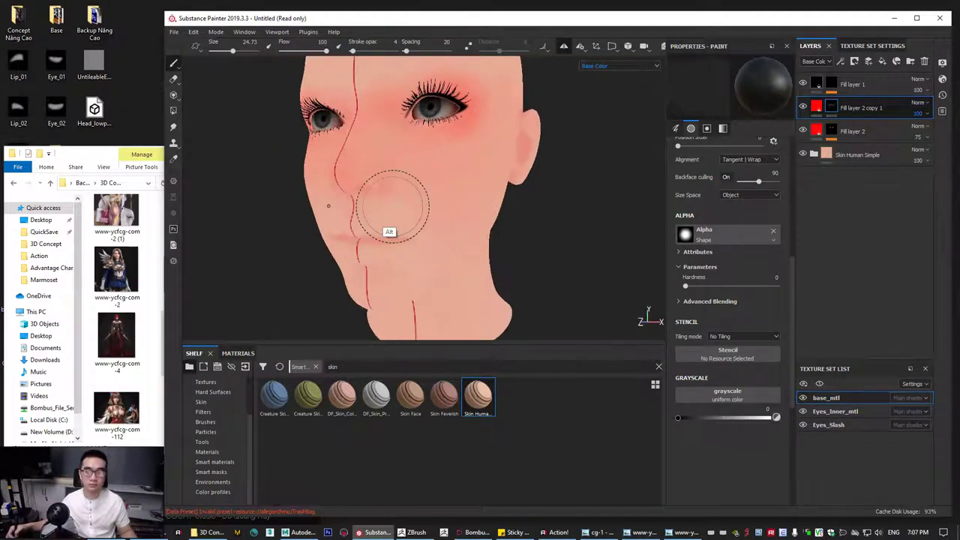
{"action": "mouse_move", "coordinate": [388, 230]}
{"action": "left_mouse_down", "text": "alt"}
{"action": "mouse_move", "coordinate": [441, 295]}
{"action": "mouse_move", "coordinate": [476, 230]}
{"action": "mouse_move", "coordinate": [324, 175]}
{"action": "left_mouse_up", "text": "alt"}
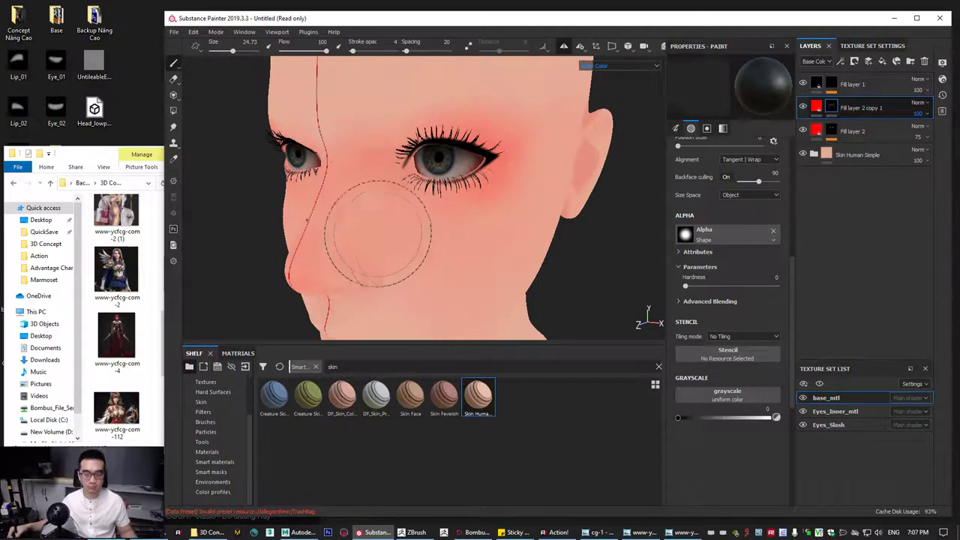
Soften the cheek blush with brush size 19.12, and reduce the brush to 15.78 for the area around the eye and nose.
{"action": "key", "text": "bracketleft"}
{"action": "key", "text": "bracketleft"}
{"action": "key", "text": "bracketright"}
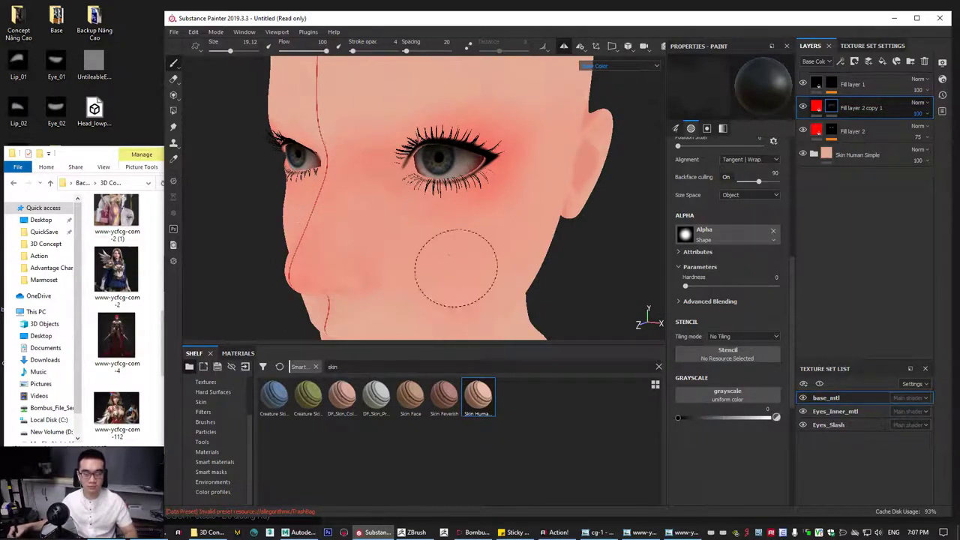
{"action": "left_click_drag", "start_coordinate": [472, 253], "coordinate": [484, 222], "text": "alt"}
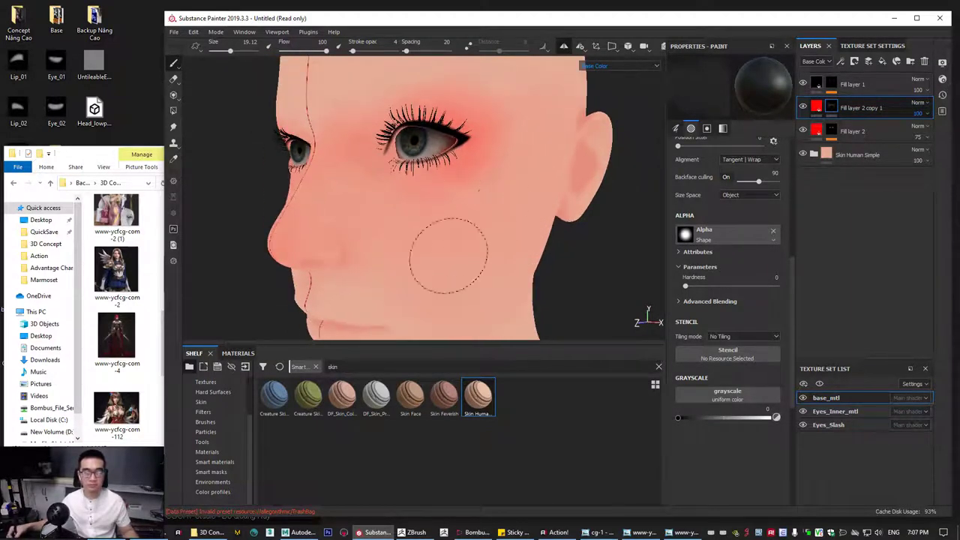
{"action": "left_click_drag", "start_coordinate": [453, 257], "coordinate": [335, 240], "text": "alt"}
{"action": "mouse_move", "coordinate": [341, 188]}
{"action": "left_mouse_down", "text": "alt"}
{"action": "mouse_move", "coordinate": [343, 207]}
{"action": "mouse_move", "coordinate": [397, 215]}
{"action": "mouse_move", "coordinate": [357, 222]}
{"action": "left_mouse_up", "text": "alt"}
{"action": "key", "text": "bracketleft"}
{"action": "key", "text": "bracketleft"}
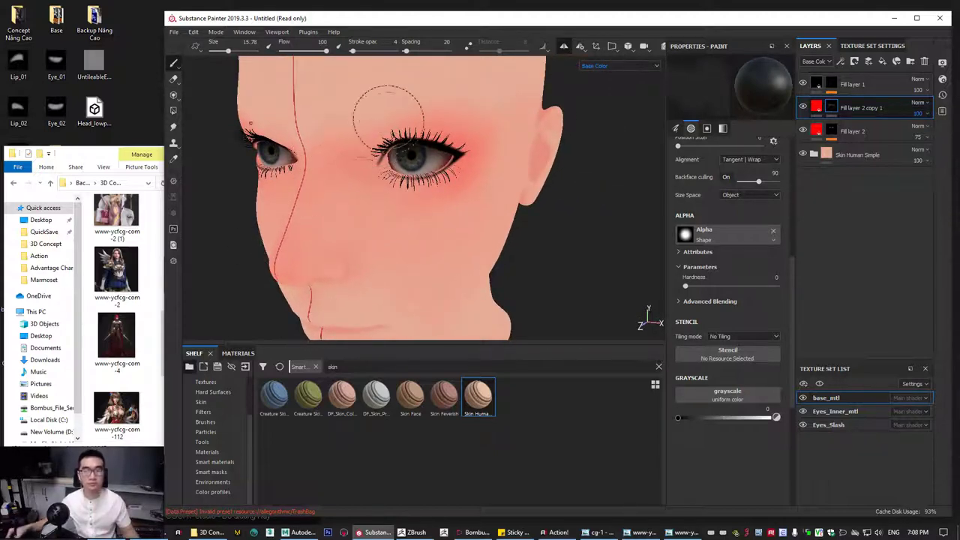
{"action": "mouse_move", "coordinate": [342, 160]}
{"action": "left_mouse_down", "text": "alt"}
{"action": "mouse_move", "coordinate": [332, 193]}
{"action": "mouse_move", "coordinate": [343, 172]}
{"action": "mouse_move", "coordinate": [375, 215]}
{"action": "mouse_move", "coordinate": [352, 229]}
{"action": "left_mouse_up", "text": "alt"}
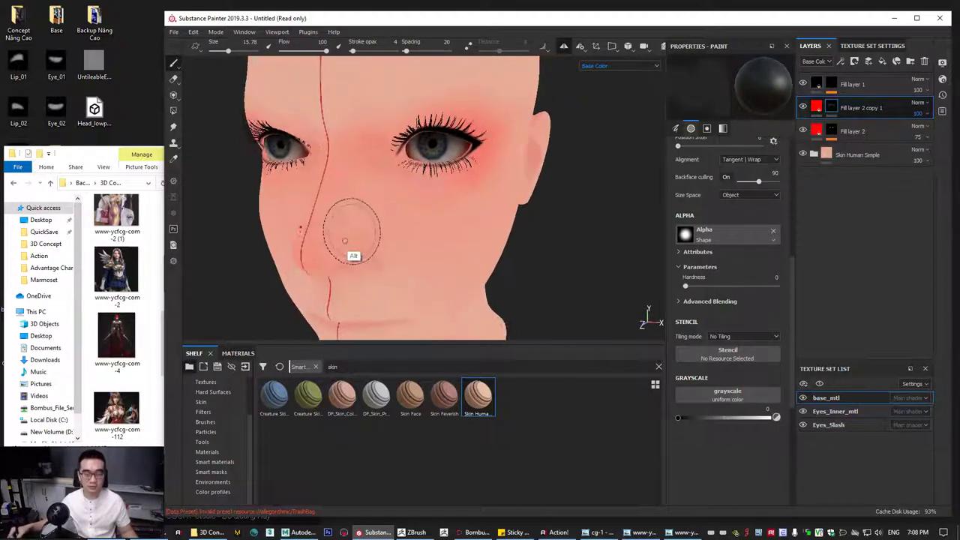
Reduce the brush to about size 7.68 and clean up the blush along the side of the nose and nostril.
{"action": "key", "text": "bracketleft"}
{"action": "key", "text": "bracketleft"}
{"action": "key", "text": "bracketleft"}
{"action": "key", "text": "bracketleft"}
{"action": "key", "text": "bracketleft"}
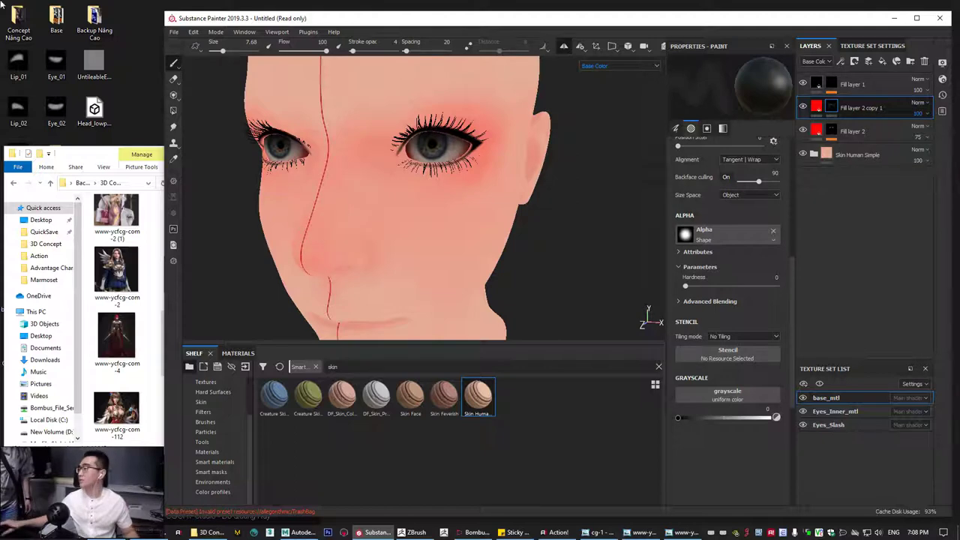
{"action": "key", "text": "F9"}
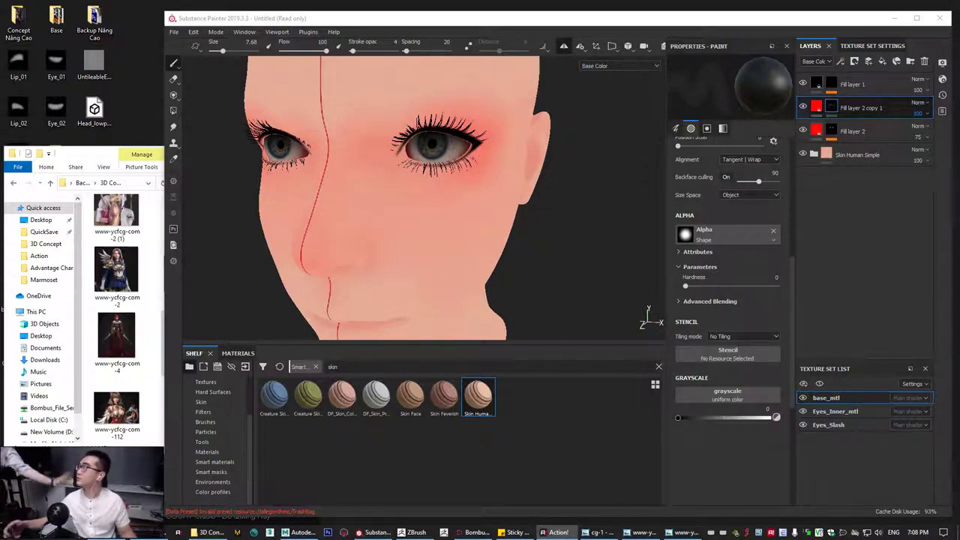
{"action": "left_click_drag", "start_coordinate": [577, 225], "coordinate": [450, 215], "text": "alt"}
{"action": "middle_click_drag", "start_coordinate": [450, 215], "coordinate": [490, 195], "text": "alt"}
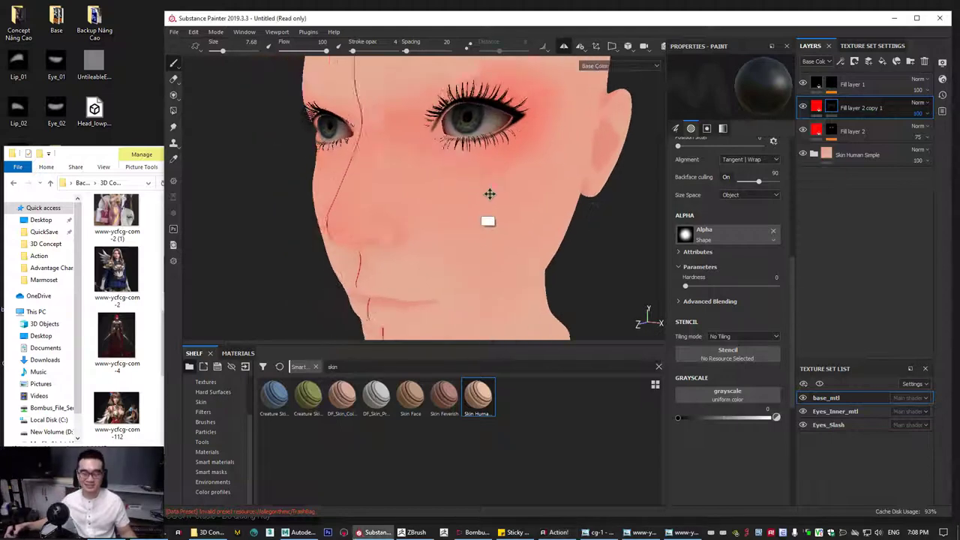
{"action": "mouse_move", "coordinate": [489, 193]}
{"action": "left_mouse_down", "text": "alt"}
{"action": "mouse_move", "coordinate": [353, 257]}
{"action": "mouse_move", "coordinate": [395, 239]}
{"action": "left_mouse_up", "text": "alt"}
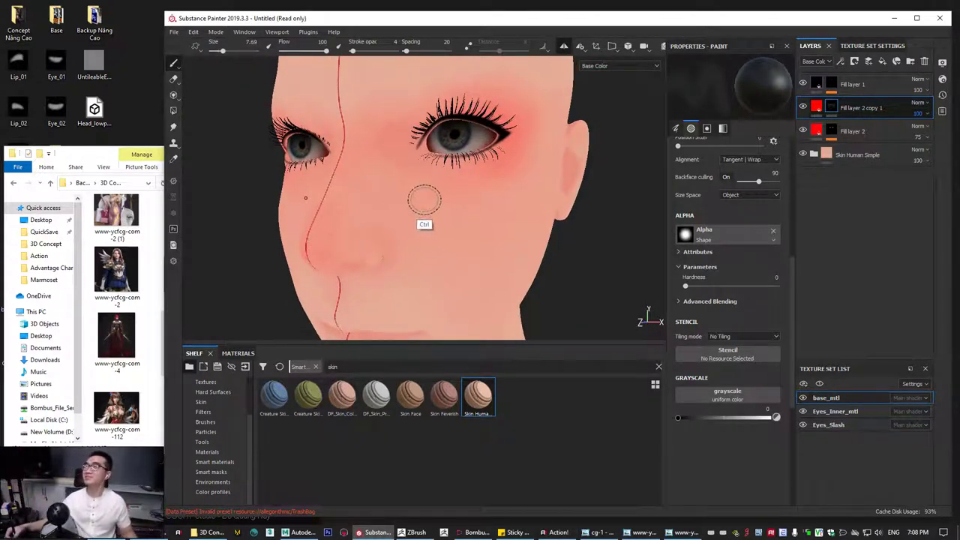
Enlarge the brush to size 18.27, set the grayscale to 1 and paint soft blush on the ear, jaw and neck.
{"action": "right_click_drag", "start_coordinate": [424, 200], "coordinate": [413, 202], "text": "ctrl"}
{"action": "mouse_move", "coordinate": [422, 207]}
{"action": "left_mouse_down", "text": "alt"}
{"action": "mouse_move", "coordinate": [364, 255]}
{"action": "mouse_move", "coordinate": [400, 232]}
{"action": "mouse_move", "coordinate": [375, 237]}
{"action": "mouse_move", "coordinate": [409, 231]}
{"action": "mouse_move", "coordinate": [354, 228]}
{"action": "mouse_move", "coordinate": [382, 242]}
{"action": "mouse_move", "coordinate": [458, 207]}
{"action": "mouse_move", "coordinate": [437, 202]}
{"action": "left_mouse_up", "text": "alt"}
{"action": "mouse_move", "coordinate": [438, 201]}
{"action": "right_mouse_down", "text": "ctrl"}
{"action": "mouse_move", "coordinate": [474, 182]}
{"action": "mouse_move", "coordinate": [477, 162]}
{"action": "mouse_move", "coordinate": [505, 181]}
{"action": "right_mouse_up", "text": "ctrl"}
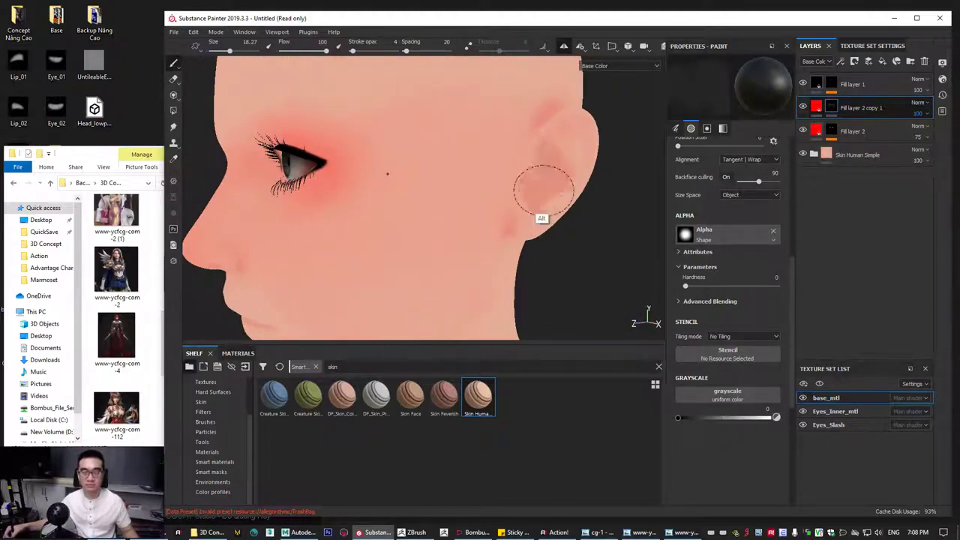
{"action": "middle_click_drag", "start_coordinate": [537, 211], "coordinate": [530, 185], "text": "alt"}
{"action": "mouse_move", "coordinate": [501, 232]}
{"action": "left_mouse_down", "text": "alt"}
{"action": "mouse_move", "coordinate": [518, 214]}
{"action": "mouse_move", "coordinate": [476, 215]}
{"action": "mouse_move", "coordinate": [476, 204]}
{"action": "mouse_move", "coordinate": [450, 240]}
{"action": "mouse_move", "coordinate": [372, 276]}
{"action": "mouse_move", "coordinate": [418, 215]}
{"action": "left_mouse_up", "text": "alt"}
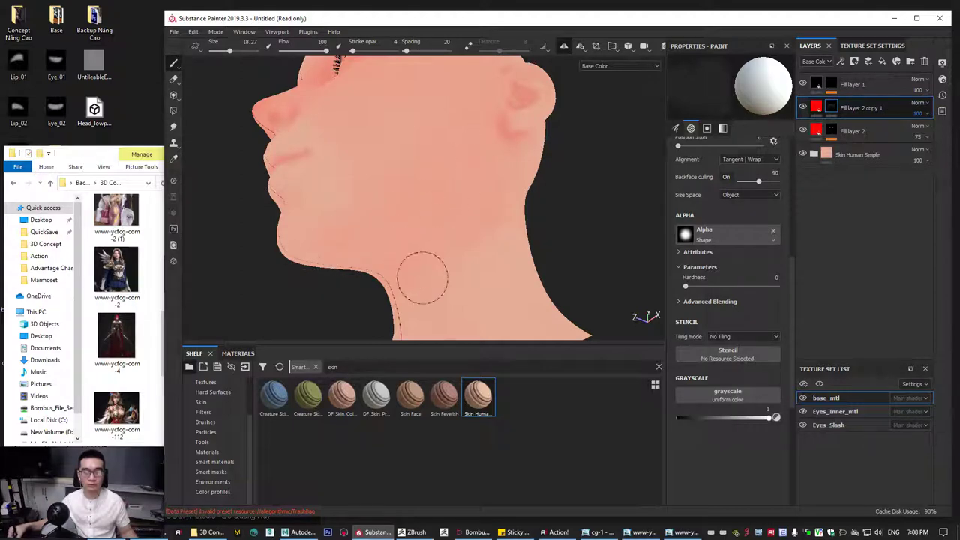
{"action": "left_click_drag", "start_coordinate": [514, 159], "coordinate": [496, 159], "text": "alt"}
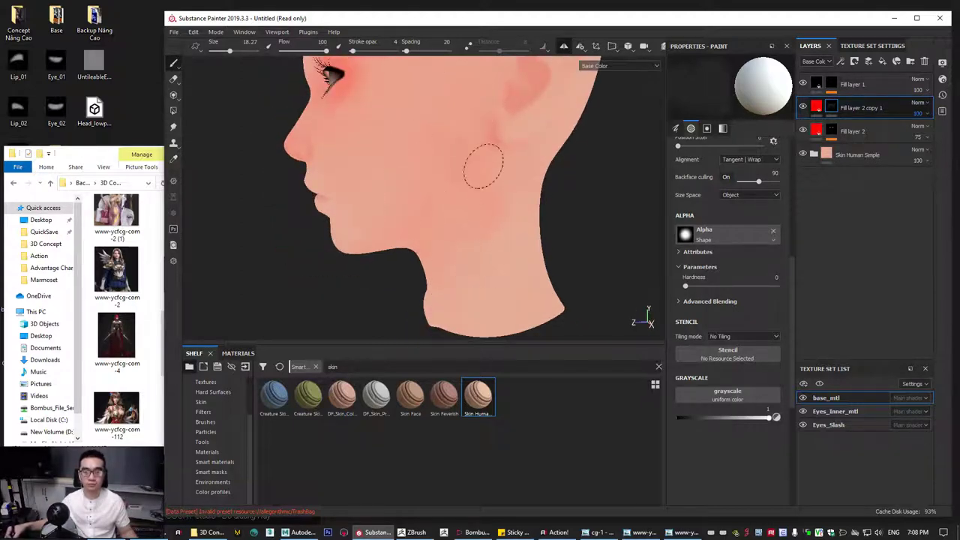
{"action": "mouse_move", "coordinate": [458, 258]}
{"action": "left_mouse_down", "text": "alt"}
{"action": "mouse_move", "coordinate": [476, 174]}
{"action": "mouse_move", "coordinate": [530, 189]}
{"action": "mouse_move", "coordinate": [491, 208]}
{"action": "mouse_move", "coordinate": [540, 208]}
{"action": "mouse_move", "coordinate": [488, 220]}
{"action": "left_mouse_up", "text": "alt"}
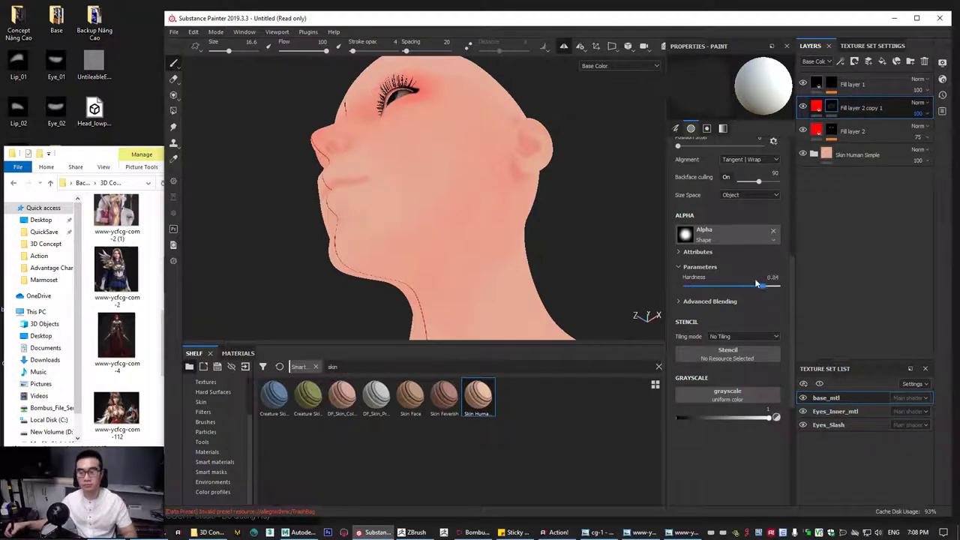
Replace the brush's soft round alpha with the Dirt Smudge alpha.
{"action": "left_click", "coordinate": [774, 231]}
{"action": "left_click", "coordinate": [722, 232]}
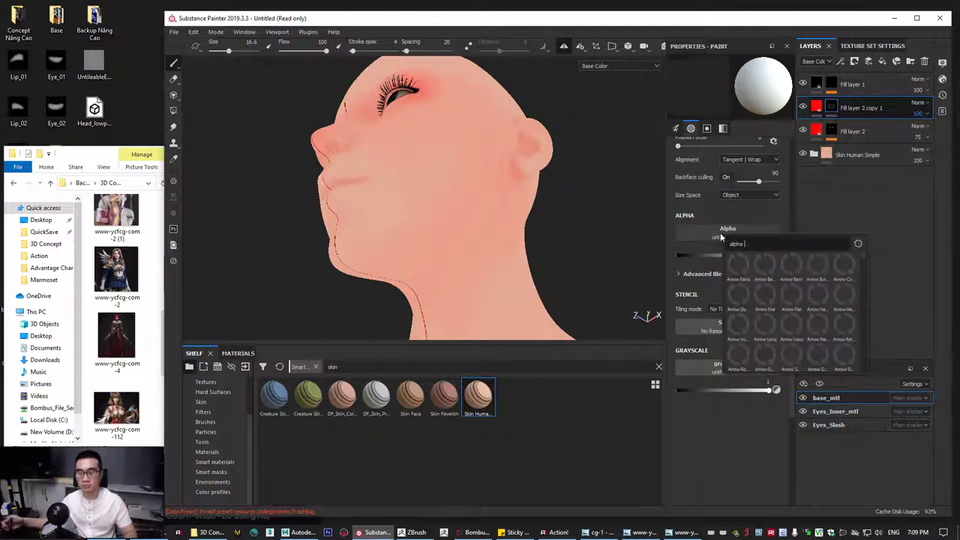
{"action": "scroll", "coordinate": [759, 319], "scroll_direction": "down", "scroll_amount": 10}
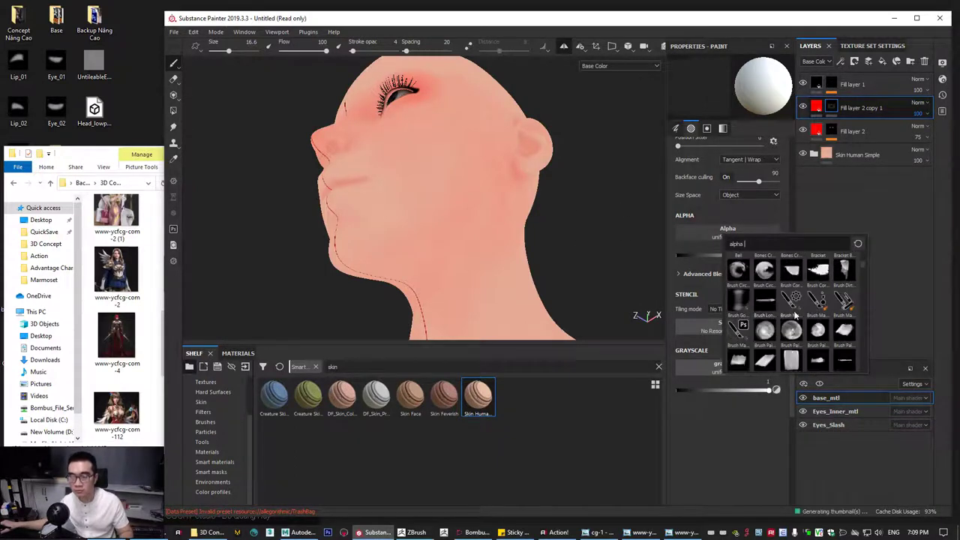
{"action": "scroll", "coordinate": [796, 316], "scroll_direction": "down", "scroll_amount": 5}
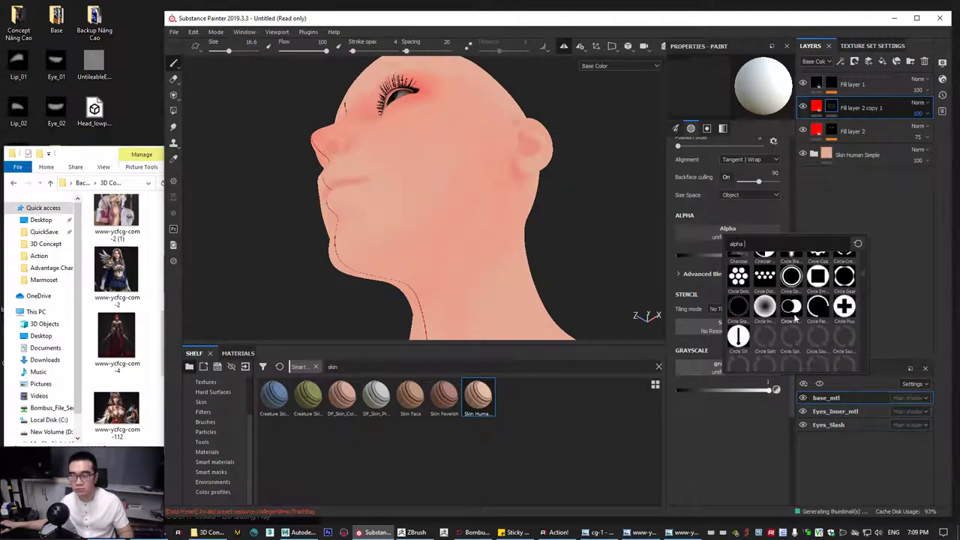
{"action": "scroll", "coordinate": [796, 321], "scroll_direction": "down", "scroll_amount": 5}
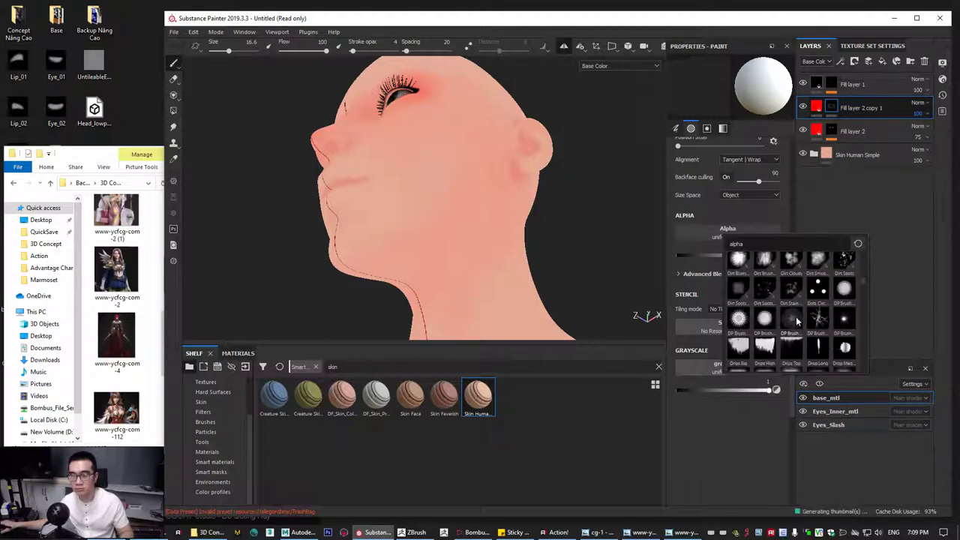
{"action": "left_click", "coordinate": [814, 276]}
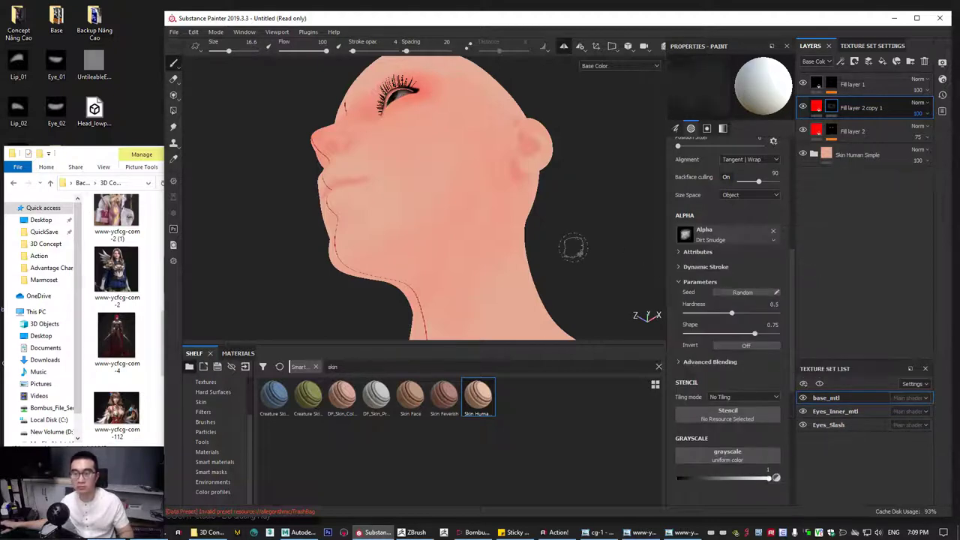
Set the brush size to 20.02 and add uneven blush texture over the jaw and neck with the Dirt Smudge alpha.
{"action": "key", "text": "["}
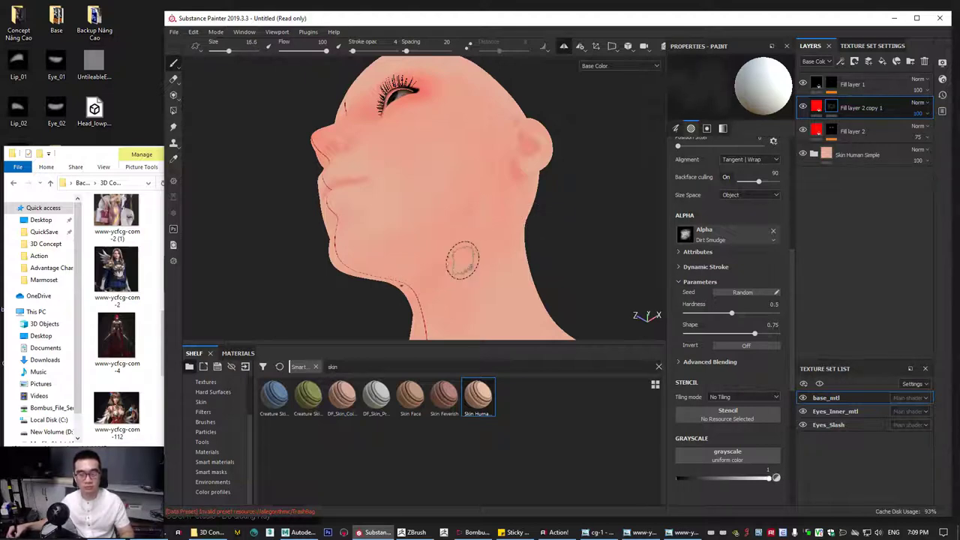
{"action": "key", "text": "]"}
{"action": "key", "text": "]"}
{"action": "mouse_move", "coordinate": [591, 221]}
{"action": "left_mouse_down", "text": "alt"}
{"action": "mouse_move", "coordinate": [589, 211]}
{"action": "mouse_move", "coordinate": [509, 244]}
{"action": "left_mouse_up", "text": "alt"}
{"action": "left_click_drag", "start_coordinate": [440, 291], "coordinate": [364, 310], "text": "alt"}
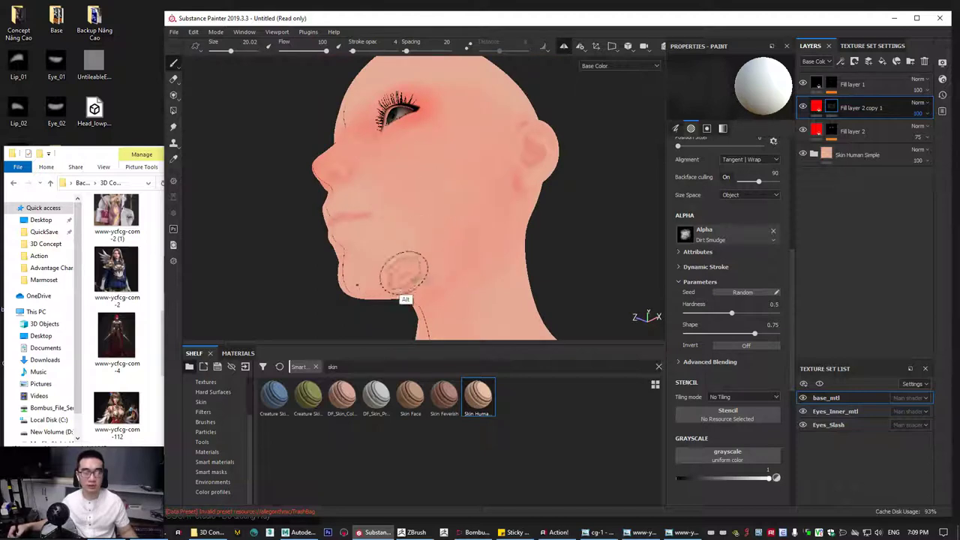
{"action": "mouse_move", "coordinate": [397, 275]}
{"action": "left_mouse_down", "text": "alt"}
{"action": "mouse_move", "coordinate": [484, 225]}
{"action": "mouse_move", "coordinate": [475, 235]}
{"action": "mouse_move", "coordinate": [514, 183]}
{"action": "left_mouse_up", "text": "alt"}
Display the full lit Material instead of Base Color and examine the blush and eye makeup from several angles.
{"action": "left_click", "coordinate": [607, 66]}
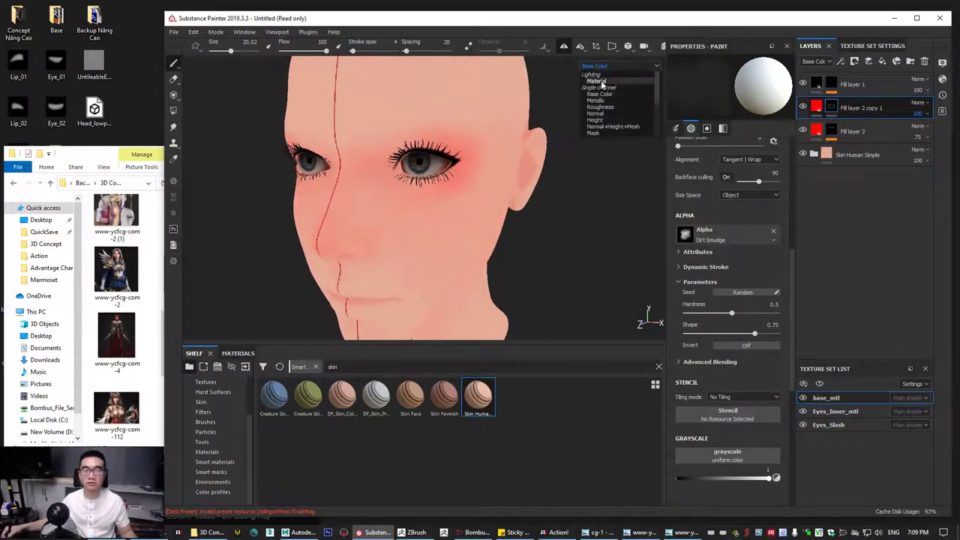
{"action": "left_click", "coordinate": [601, 81]}
{"action": "mouse_move", "coordinate": [553, 156]}
{"action": "left_mouse_down", "text": "alt"}
{"action": "mouse_move", "coordinate": [506, 175]}
{"action": "mouse_move", "coordinate": [450, 228]}
{"action": "mouse_move", "coordinate": [466, 217]}
{"action": "left_mouse_up", "text": "alt"}
{"action": "middle_click_drag", "start_coordinate": [467, 218], "coordinate": [474, 214], "text": "alt"}
{"action": "scroll", "coordinate": [475, 213], "scroll_direction": "up", "scroll_amount": 1}
{"action": "mouse_move", "coordinate": [475, 212]}
{"action": "left_mouse_down", "text": "alt"}
{"action": "mouse_move", "coordinate": [360, 273]}
{"action": "mouse_move", "coordinate": [465, 222]}
{"action": "mouse_move", "coordinate": [508, 218]}
{"action": "mouse_move", "coordinate": [488, 235]}
{"action": "mouse_move", "coordinate": [448, 229]}
{"action": "mouse_move", "coordinate": [539, 208]}
{"action": "left_mouse_up", "text": "alt"}
{"action": "scroll", "coordinate": [360, 273], "scroll_direction": "up", "scroll_amount": 2}
{"action": "right_click_drag", "start_coordinate": [537, 211], "coordinate": [500, 231], "text": "alt"}
{"action": "left_click_drag", "start_coordinate": [499, 231], "coordinate": [458, 218], "text": "alt"}
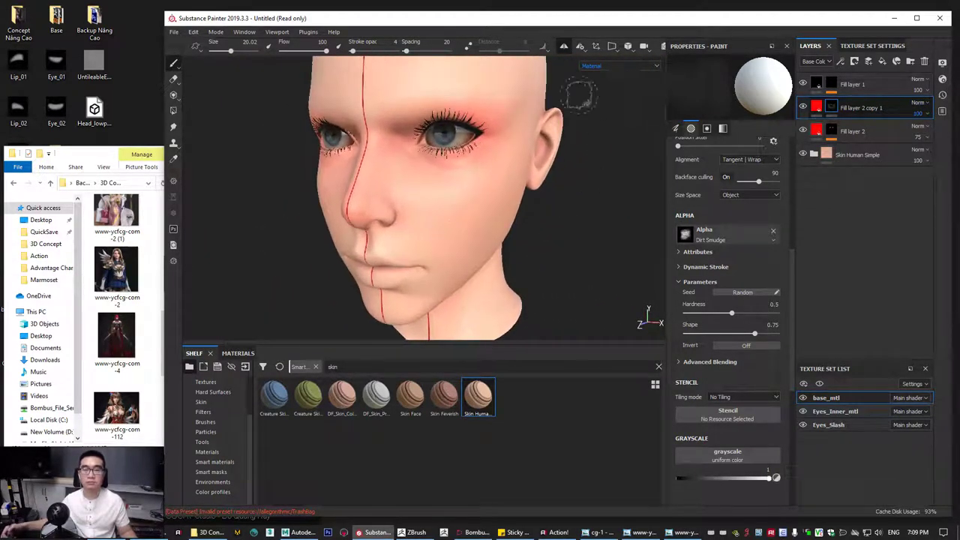
Change the viewport's camera projection and frame the eye and bare brow area close up from the front.
{"action": "left_click", "coordinate": [629, 47]}
{"action": "left_click", "coordinate": [644, 73]}
{"action": "right_click_drag", "start_coordinate": [533, 204], "coordinate": [202, 198], "text": "alt"}
{"action": "middle_click_drag", "start_coordinate": [513, 209], "coordinate": [385, 212], "text": "alt"}
{"action": "left_click_drag", "start_coordinate": [496, 191], "coordinate": [425, 155], "text": "alt"}
{"action": "middle_click_drag", "start_coordinate": [425, 155], "coordinate": [349, 218], "text": "alt"}
{"action": "right_click_drag", "start_coordinate": [350, 217], "coordinate": [405, 214], "text": "alt"}
{"action": "left_click_drag", "start_coordinate": [405, 215], "coordinate": [395, 221], "text": "alt"}
{"action": "left_click_drag", "start_coordinate": [483, 203], "coordinate": [485, 173], "text": "alt"}
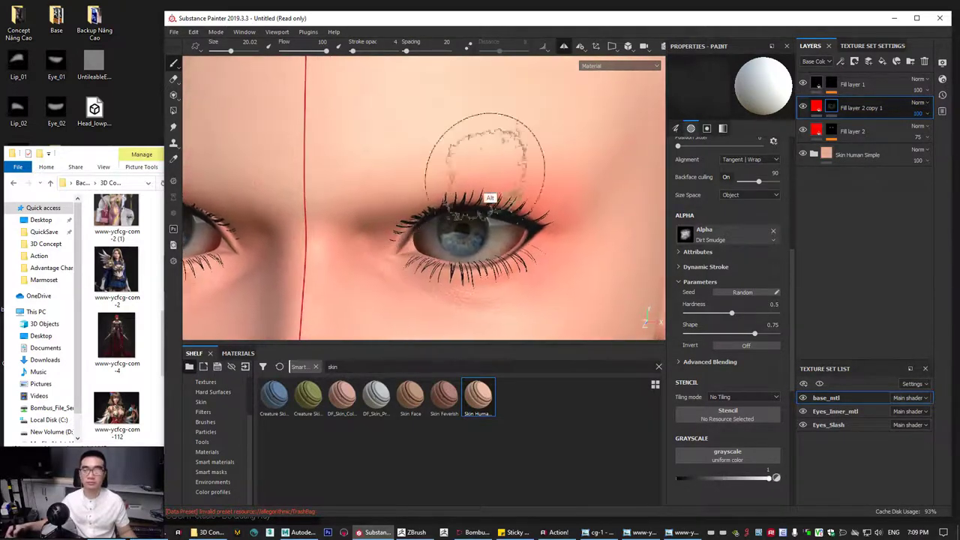
Add a fill layer above Fill layer 1 and leave only its color channel active.
{"action": "left_click", "coordinate": [864, 85]}
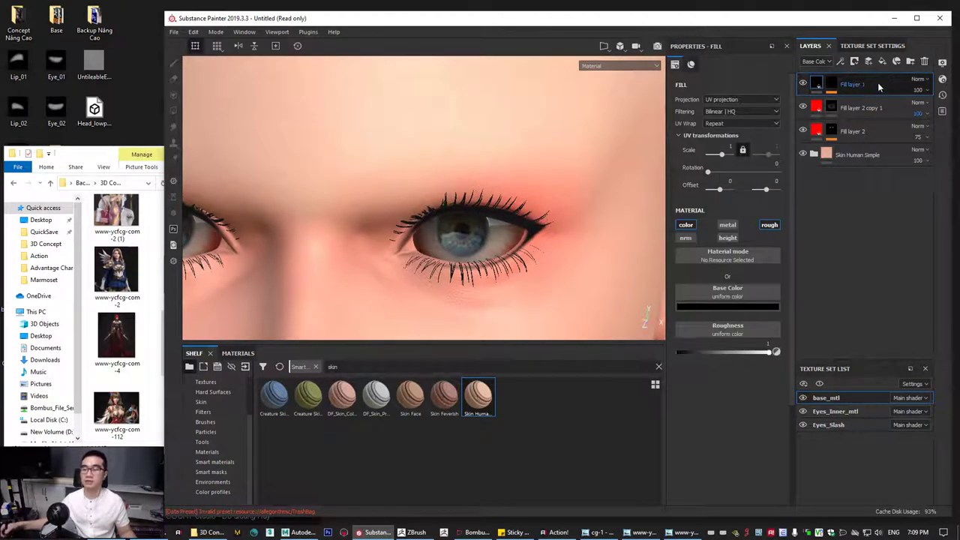
{"action": "left_click", "coordinate": [882, 63]}
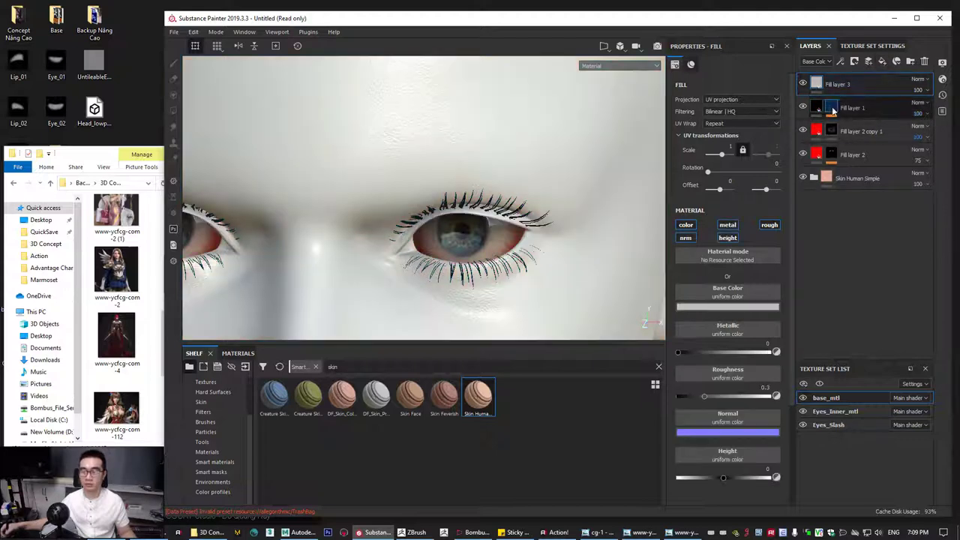
{"action": "left_click", "coordinate": [686, 238]}
{"action": "left_click", "coordinate": [728, 238]}
{"action": "left_click", "coordinate": [769, 224]}
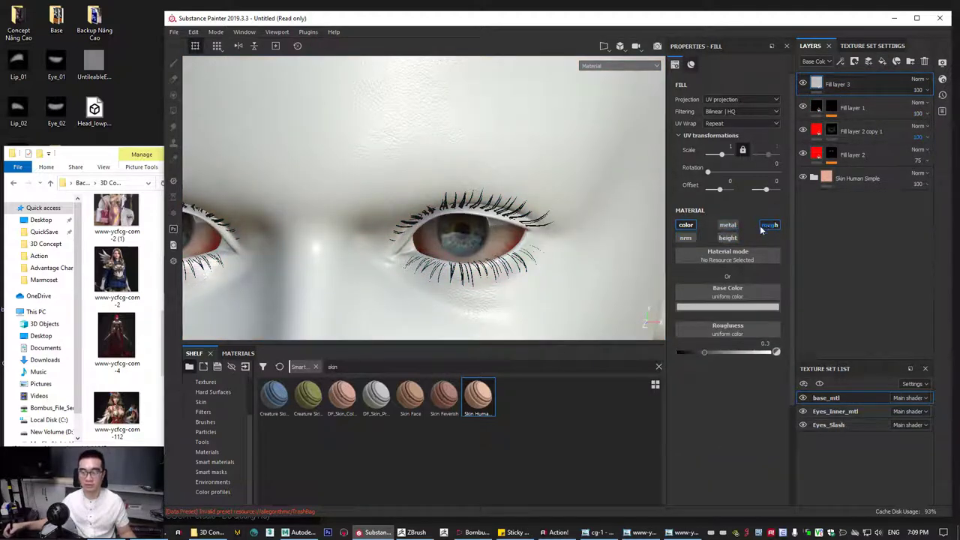
{"action": "left_click", "coordinate": [728, 225]}
Set the new fill's base color to a very dark red-brown and add a black mask to the layer.
{"action": "left_click", "coordinate": [736, 307]}
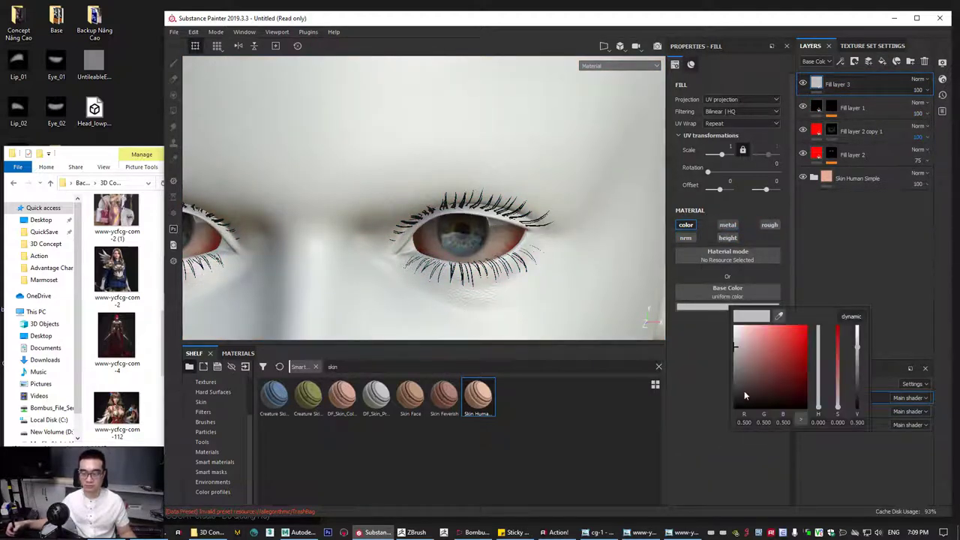
{"action": "left_click_drag", "start_coordinate": [799, 381], "coordinate": [816, 405]}
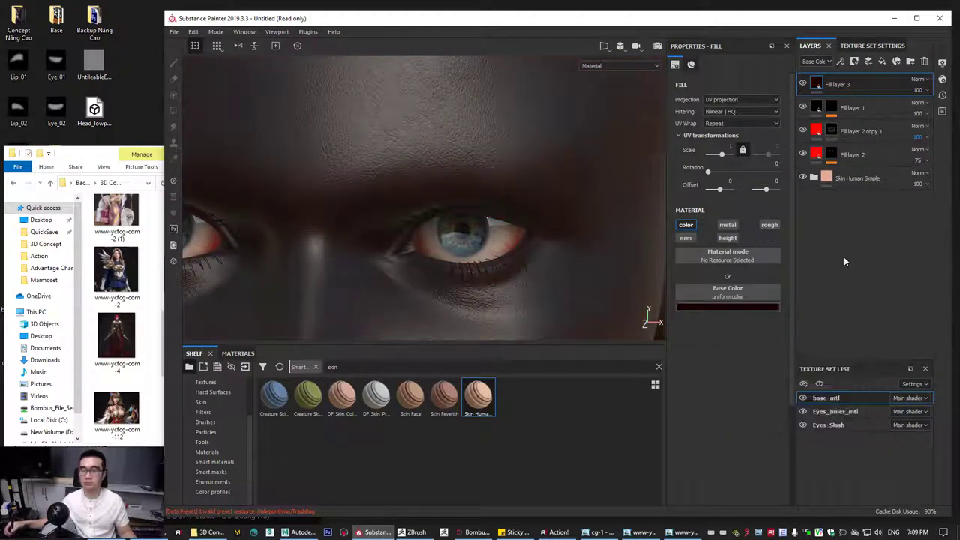
{"action": "right_click", "coordinate": [832, 84]}
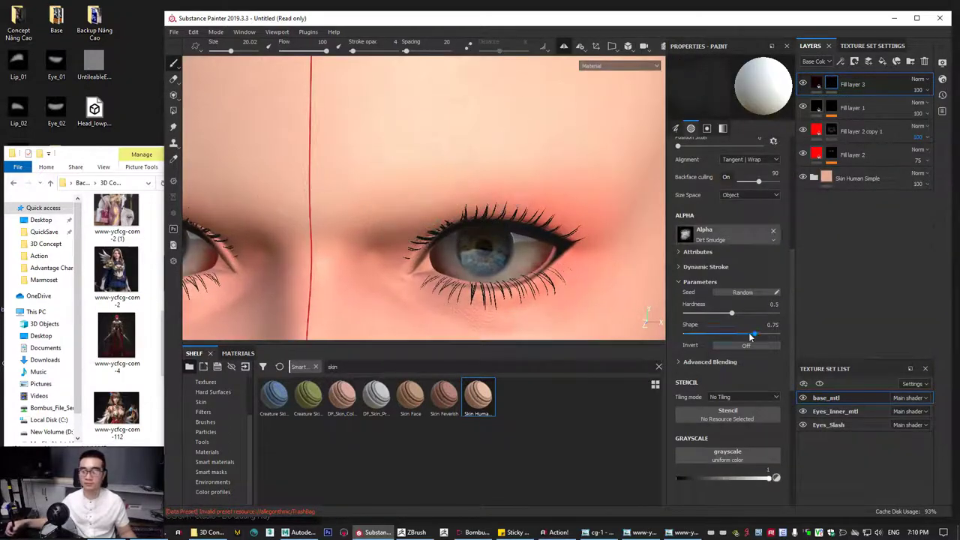
Reduce the brush size to 4.3 for painting the eyebrow on the Fill layer 3 mask.
{"action": "right_click_drag", "start_coordinate": [422, 179], "coordinate": [394, 178], "text": "ctrl"}
{"action": "key", "text": "bracketleft"}
{"action": "key", "text": "bracketleft"}
{"action": "key", "text": "bracketleft"}
{"action": "key", "text": "bracketleft"}
{"action": "key", "text": "bracketleft"}
{"action": "key", "text": "bracketleft"}
{"action": "key", "text": "bracketleft"}
{"action": "key", "text": "bracketleft"}
{"action": "key", "text": "bracketleft"}
{"action": "key", "text": "bracketleft"}
{"action": "key", "text": "bracketleft"}
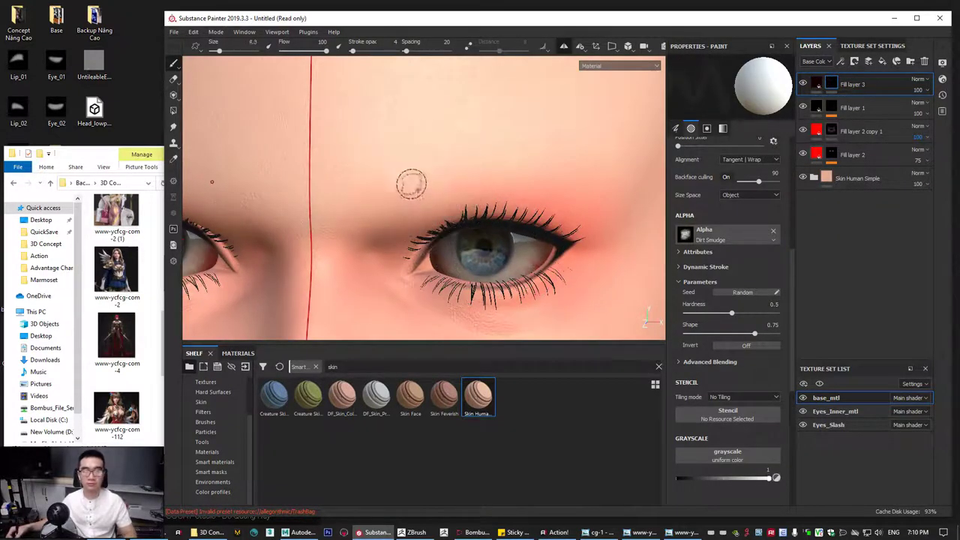
{"action": "key", "text": "bracketright"}
{"action": "key", "text": "bracketright"}
{"action": "key", "text": "bracketright"}
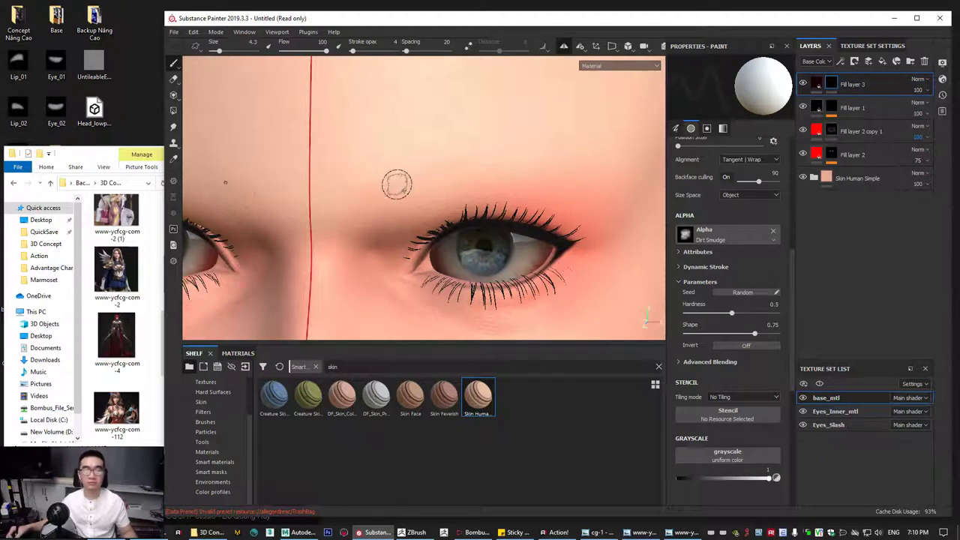
{"action": "scroll", "coordinate": [482, 180], "scroll_direction": "down", "scroll_amount": 3}
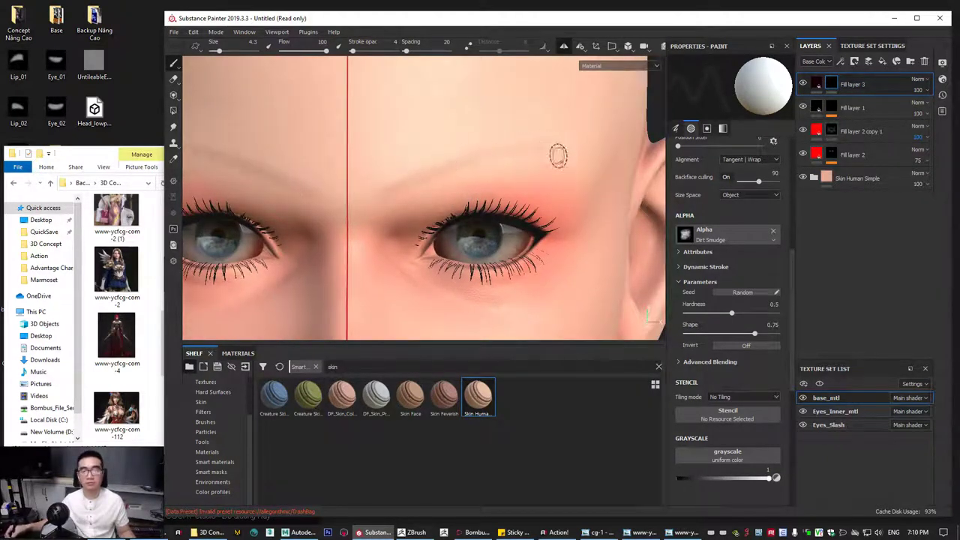
{"action": "left_click_drag", "start_coordinate": [556, 155], "coordinate": [420, 181], "text": "alt"}
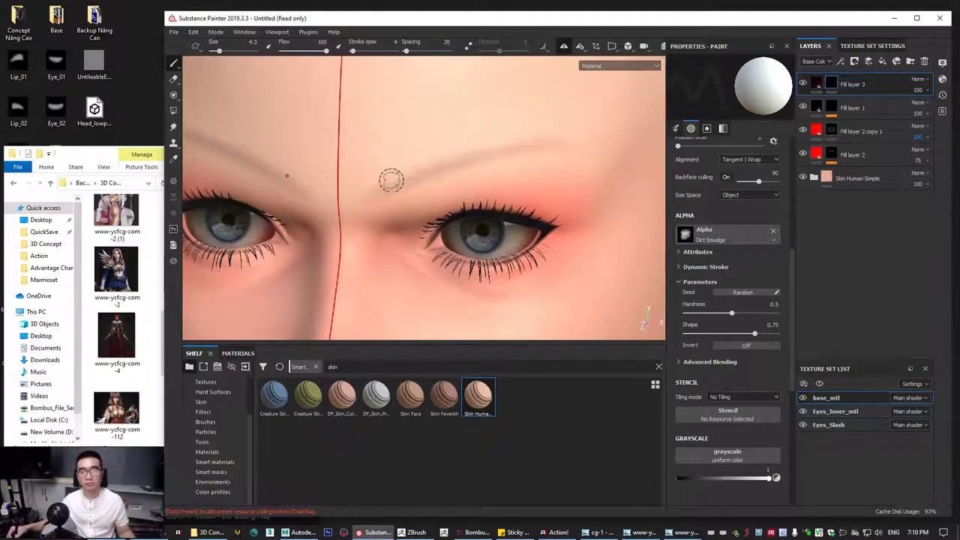
Open the reference image www-ycfcg-com-2 (1), enlarge its face and place it beside the painting window, then return to Substance Painter.
{"action": "left_click", "coordinate": [100, 153]}
{"action": "left_click", "coordinate": [115, 210]}
{"action": "double_click", "coordinate": [115, 210]}
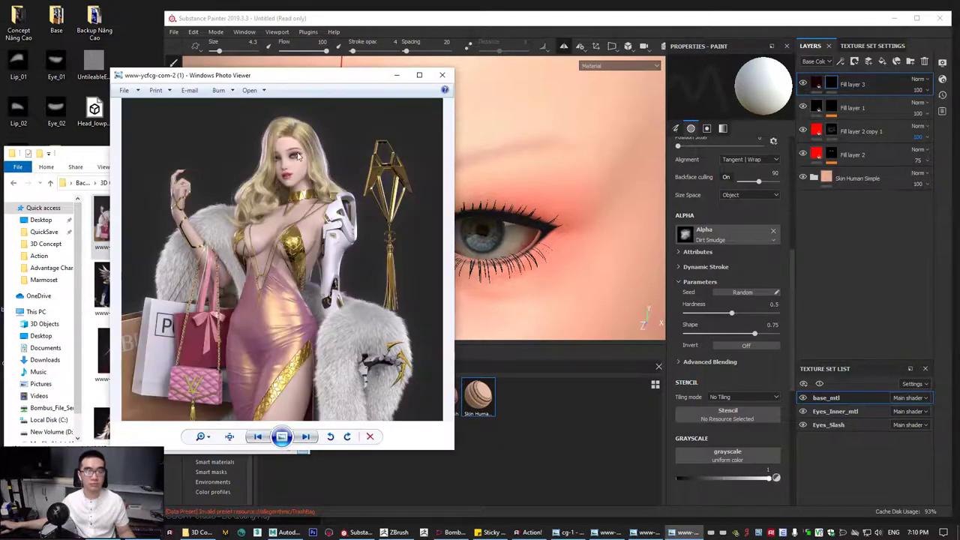
{"action": "scroll", "coordinate": [299, 155], "scroll_direction": "up", "scroll_amount": 5}
{"action": "left_click_drag", "start_coordinate": [264, 77], "coordinate": [110, 81]}
{"action": "left_click", "coordinate": [292, 18]}
{"action": "scroll", "coordinate": [293, 122], "scroll_direction": "up", "scroll_amount": 1}
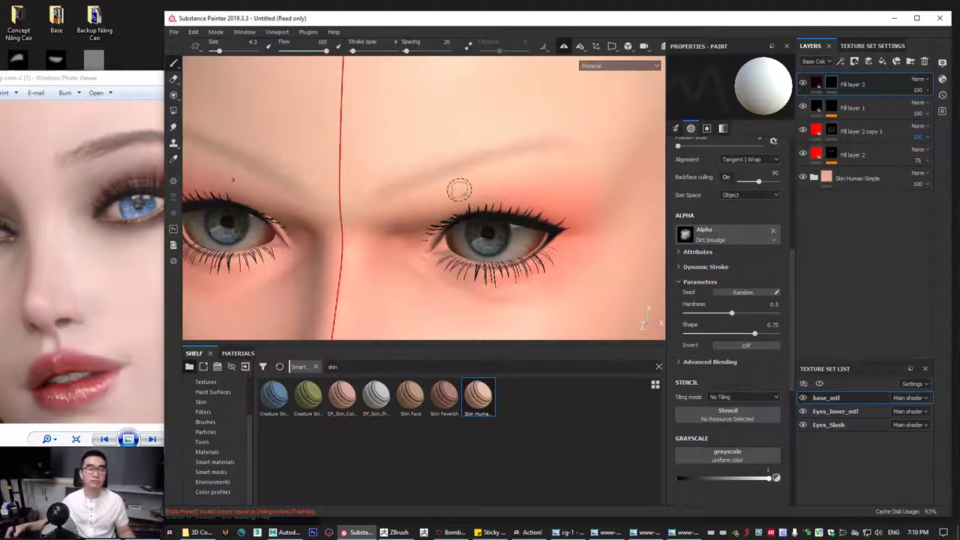
Reset Fill layer 3 to a fresh black mask so the eyebrow can be painted anew.
{"action": "right_click_drag", "start_coordinate": [459, 190], "coordinate": [525, 150], "text": "alt"}
{"action": "left_click_drag", "start_coordinate": [525, 151], "coordinate": [467, 200], "text": "alt"}
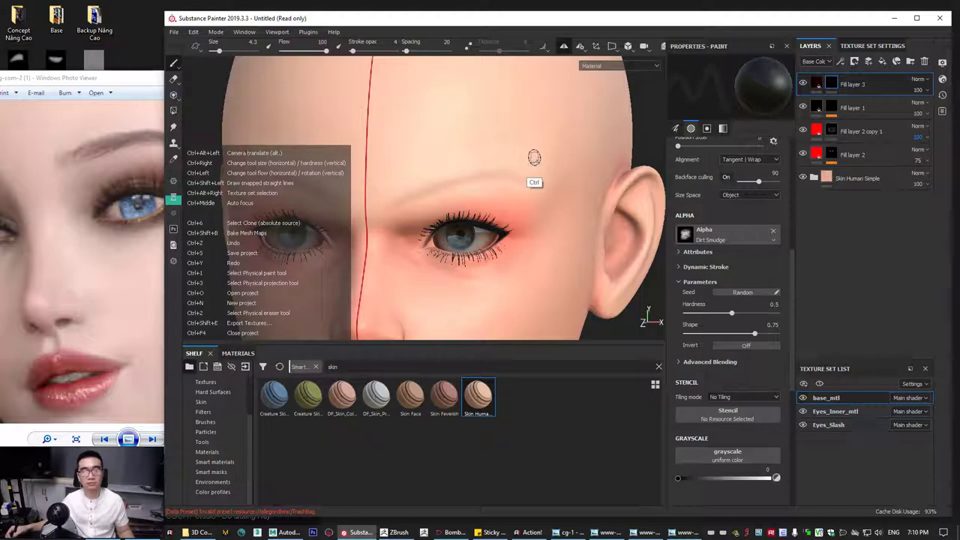
{"action": "right_click", "coordinate": [837, 85]}
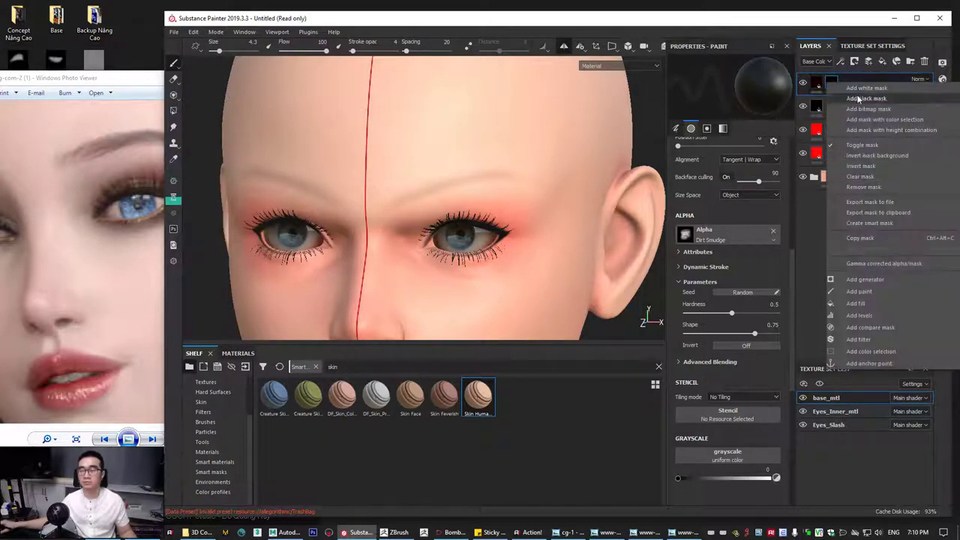
{"action": "left_click", "coordinate": [856, 104]}
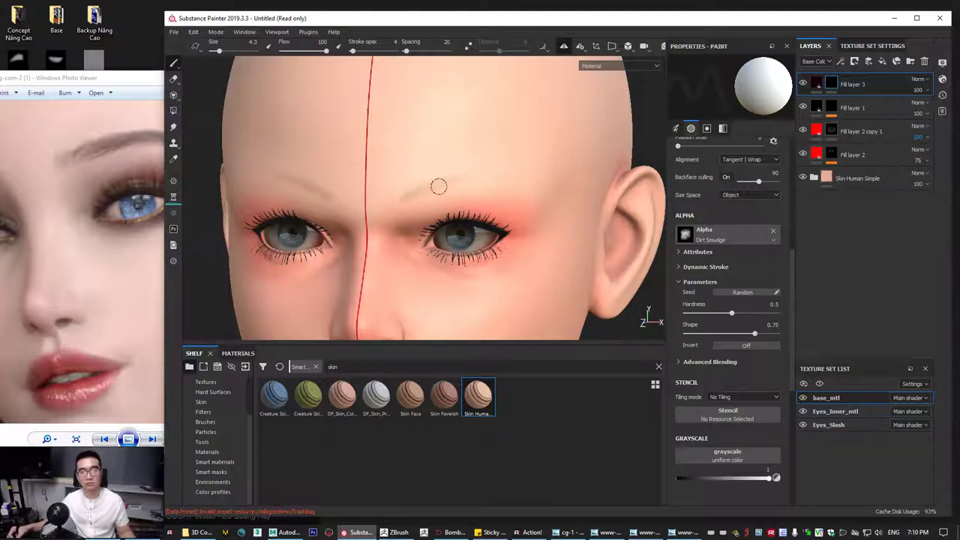
Paint a faint symmetrical eyebrow shape above the eyes on the Fill layer 3 mask, varying the brush size between about 1.6 and 2.8.
{"action": "key", "text": "ctrl+s"}
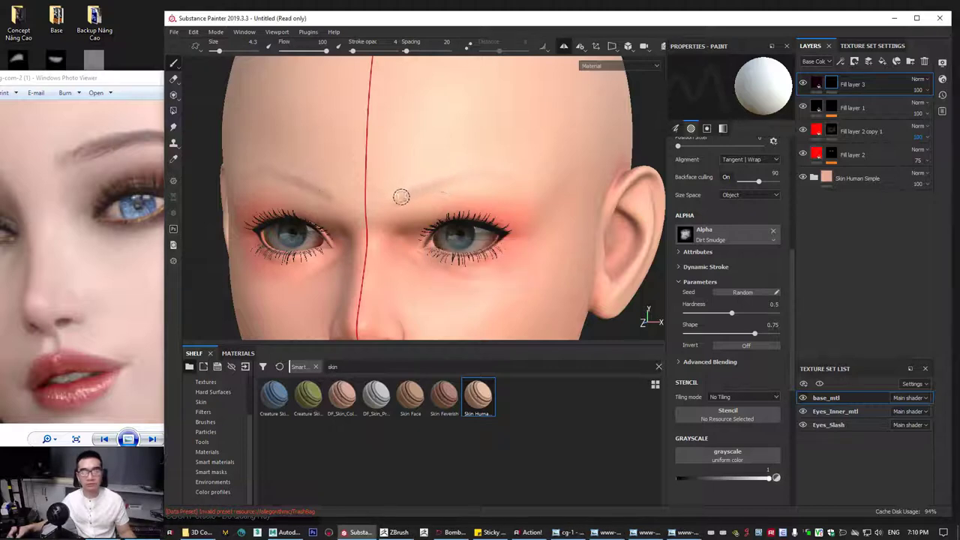
{"action": "right_click_drag", "start_coordinate": [475, 180], "coordinate": [450, 182], "text": "ctrl"}
{"action": "right_click_drag", "start_coordinate": [522, 185], "coordinate": [481, 180], "text": "ctrl"}
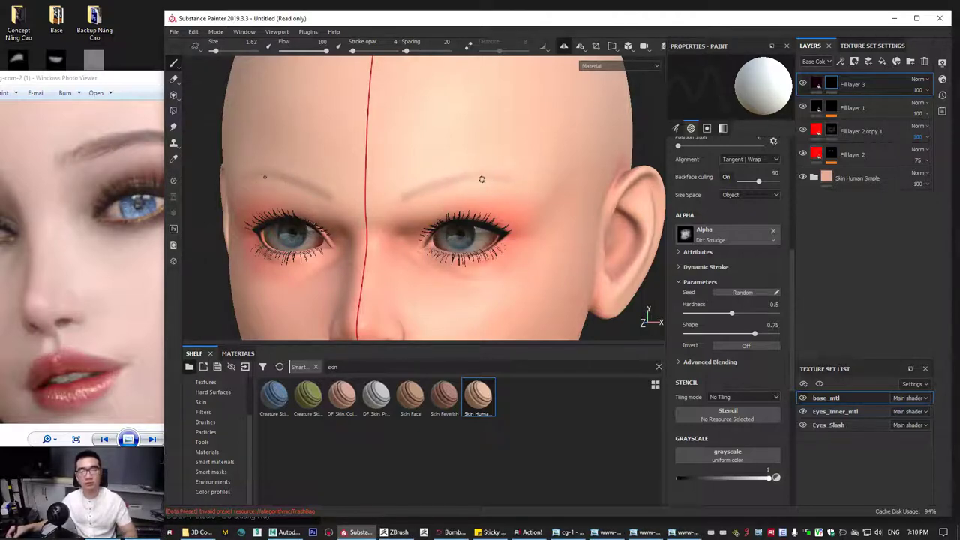
{"action": "right_click_drag", "start_coordinate": [404, 192], "coordinate": [406, 190], "text": "ctrl"}
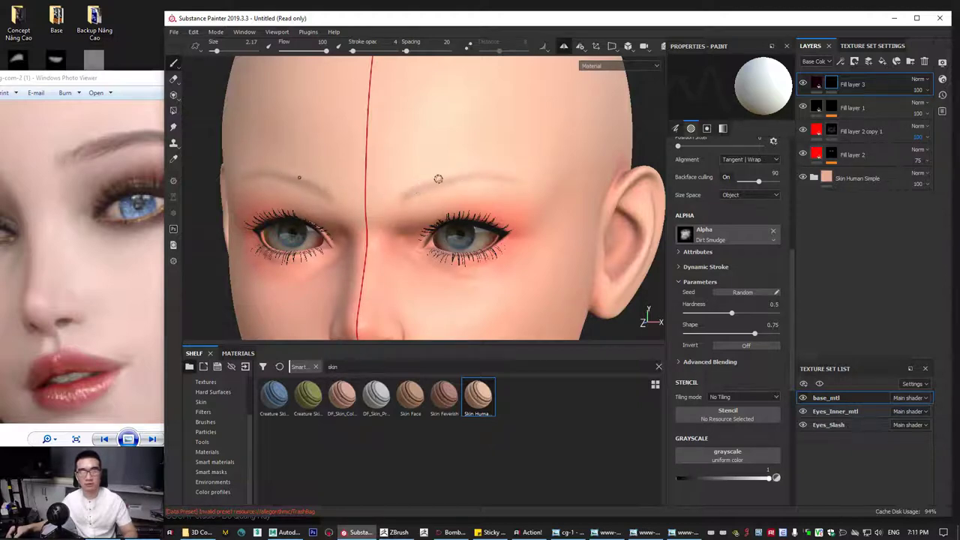
{"action": "right_click_drag", "start_coordinate": [474, 175], "coordinate": [521, 180], "text": "ctrl"}
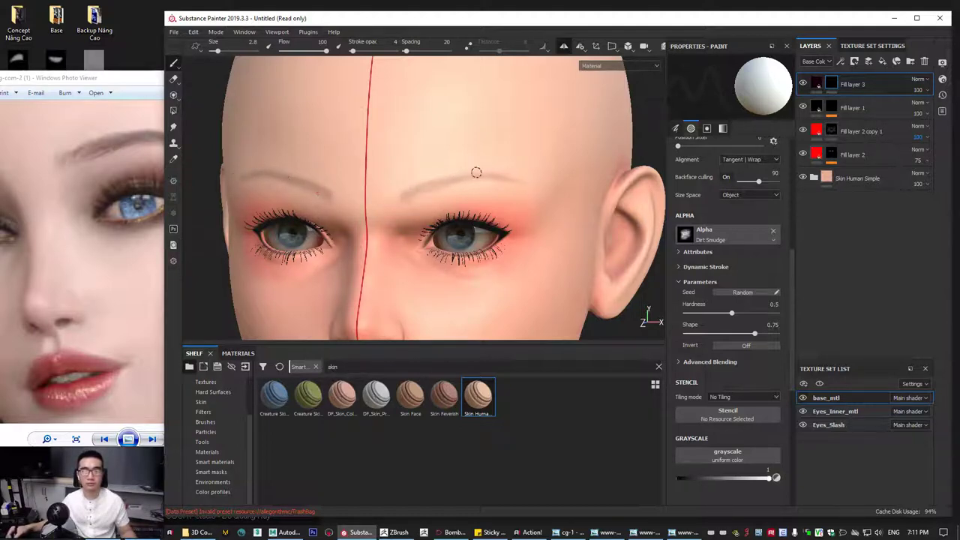
{"action": "right_click_drag", "start_coordinate": [568, 217], "coordinate": [285, 221], "text": "alt"}
{"action": "mouse_move", "coordinate": [538, 197]}
{"action": "middle_mouse_down", "text": "alt"}
{"action": "mouse_move", "coordinate": [538, 169]}
{"action": "mouse_move", "coordinate": [457, 202]}
{"action": "middle_mouse_up", "text": "alt"}
{"action": "right_click_drag", "start_coordinate": [458, 202], "coordinate": [480, 158], "text": "alt"}
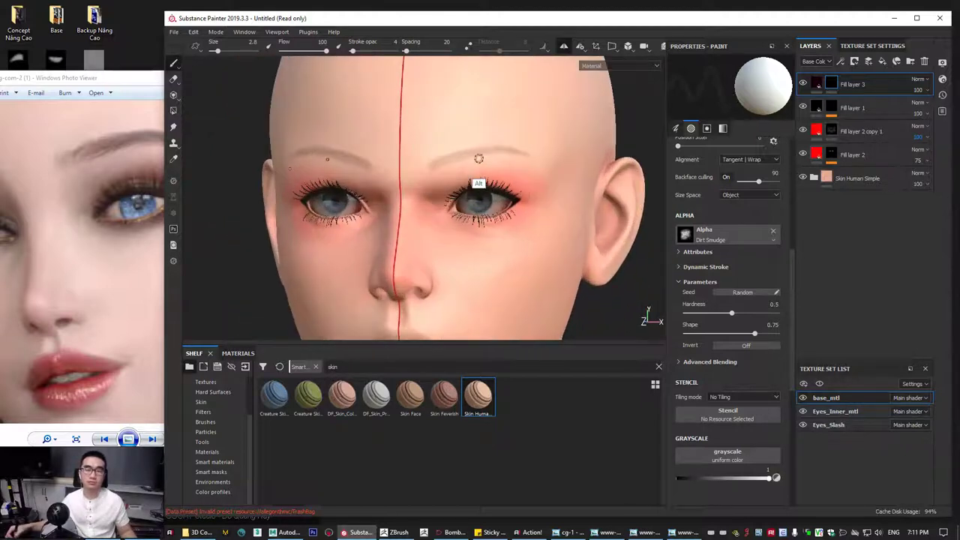
{"action": "left_click_drag", "start_coordinate": [479, 158], "coordinate": [463, 168], "text": "alt"}
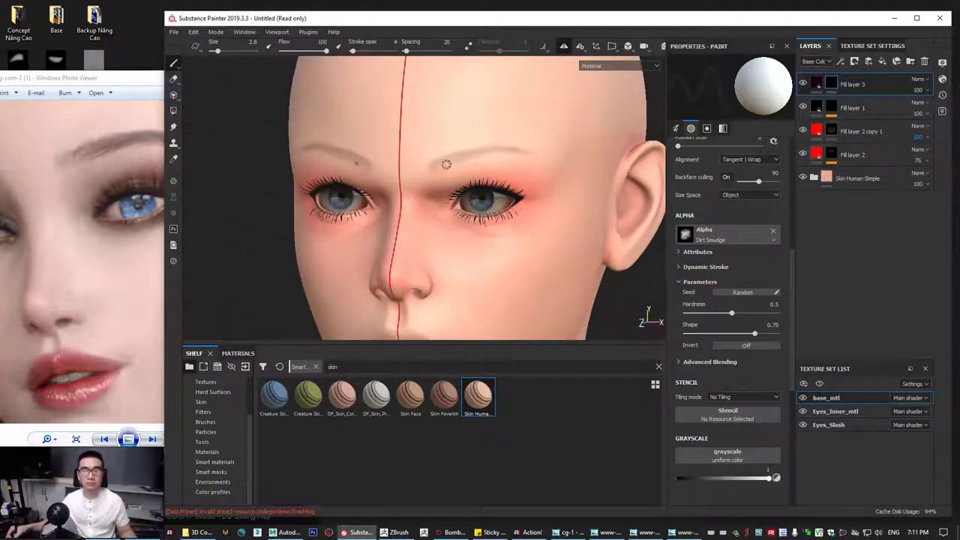
Change Fill layer 3's base color to a dark red with R 0.047, G 0 and B 0.
{"action": "left_click", "coordinate": [817, 84]}
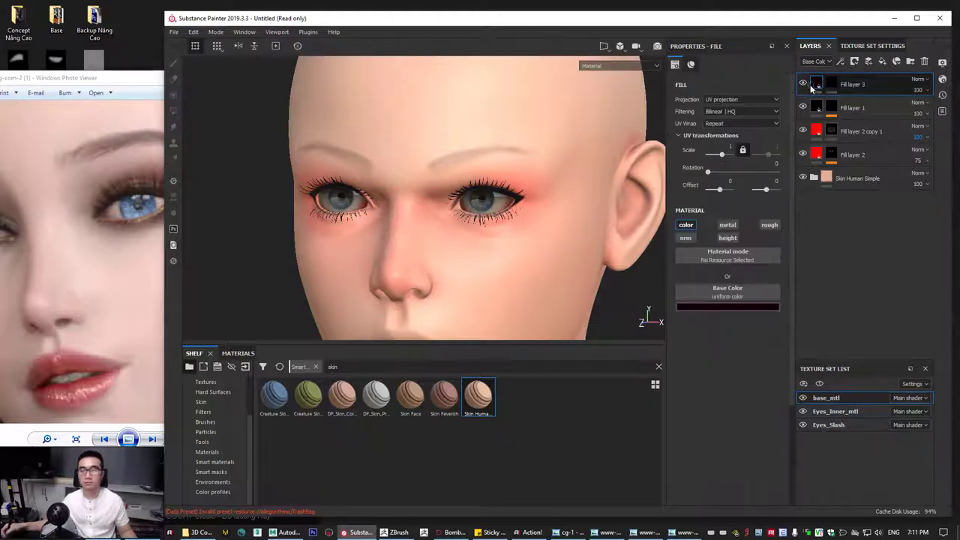
{"action": "left_click", "coordinate": [762, 306]}
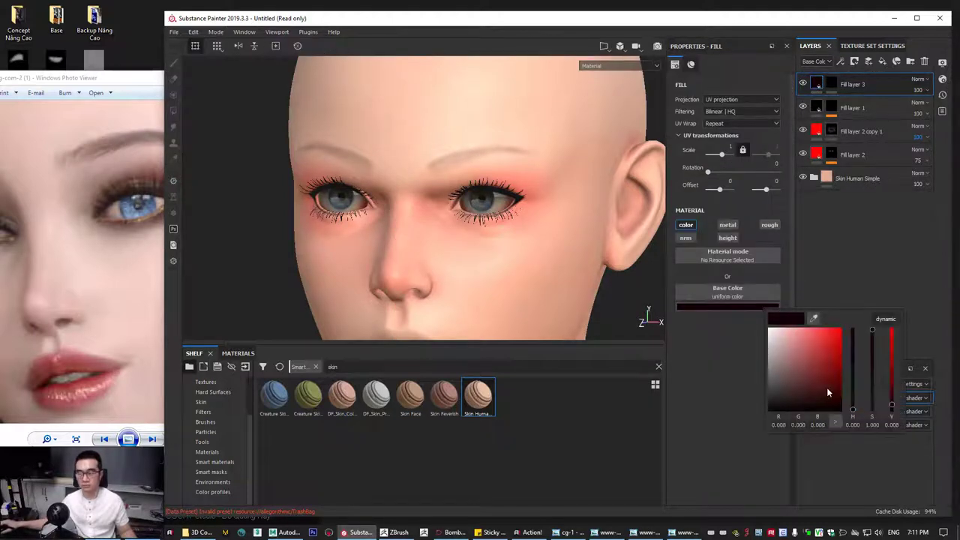
{"action": "left_click_drag", "start_coordinate": [841, 393], "coordinate": [841, 390]}
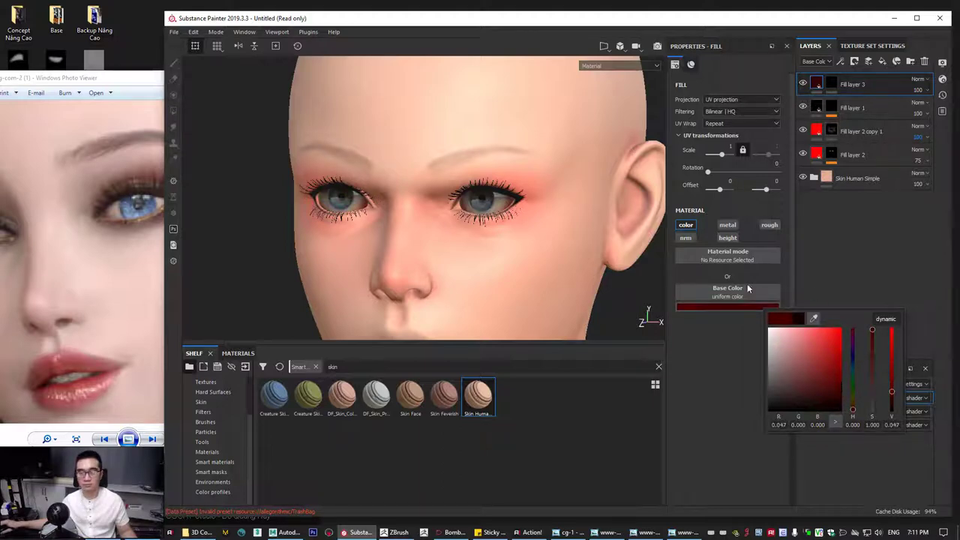
{"action": "left_click", "coordinate": [587, 282]}
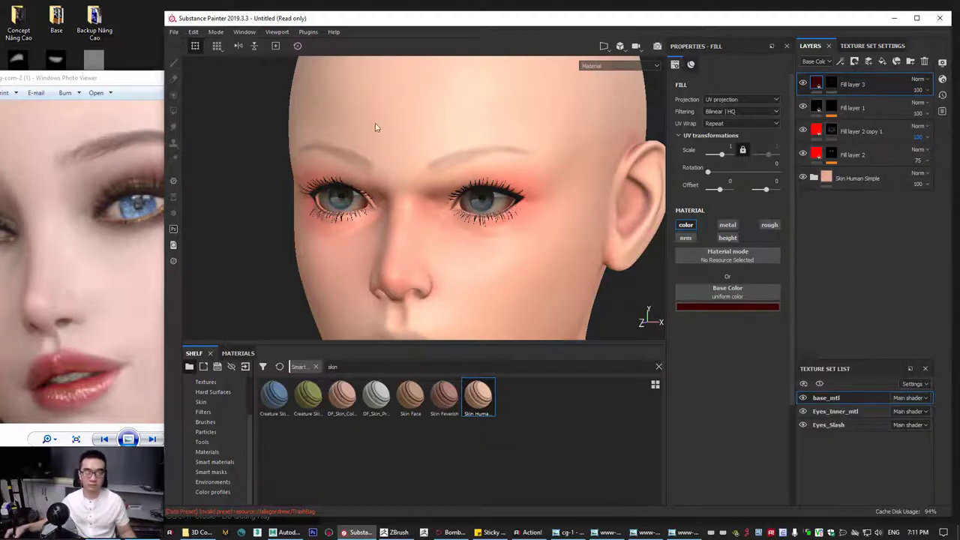
Refine the eyebrow on the Fill layer 3 mask close up, reducing the brush size to 0.76 for finer strokes.
{"action": "left_click", "coordinate": [831, 85]}
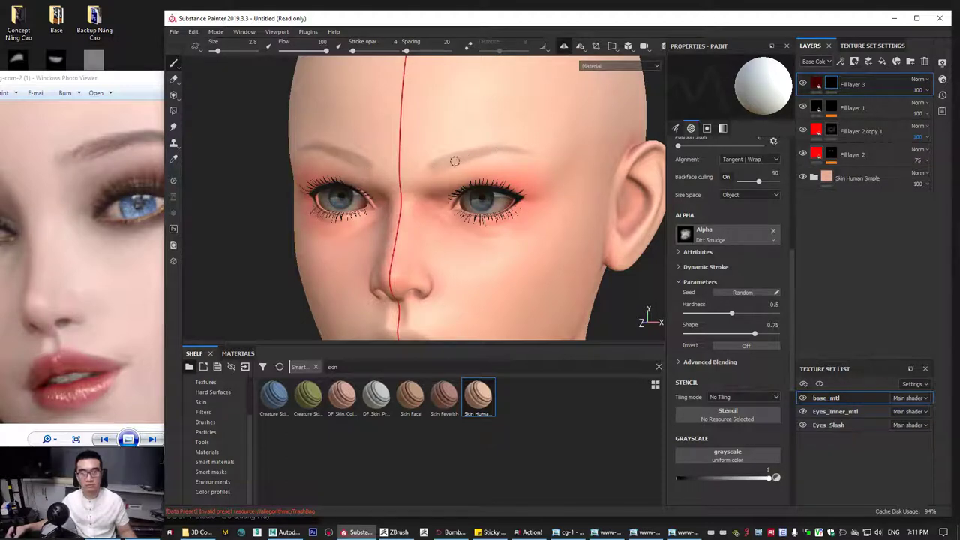
{"action": "mouse_move", "coordinate": [435, 161]}
{"action": "right_mouse_down", "text": "alt"}
{"action": "mouse_move", "coordinate": [456, 217]}
{"action": "mouse_move", "coordinate": [637, 185]}
{"action": "mouse_move", "coordinate": [428, 188]}
{"action": "mouse_move", "coordinate": [422, 221]}
{"action": "right_mouse_up", "text": "alt"}
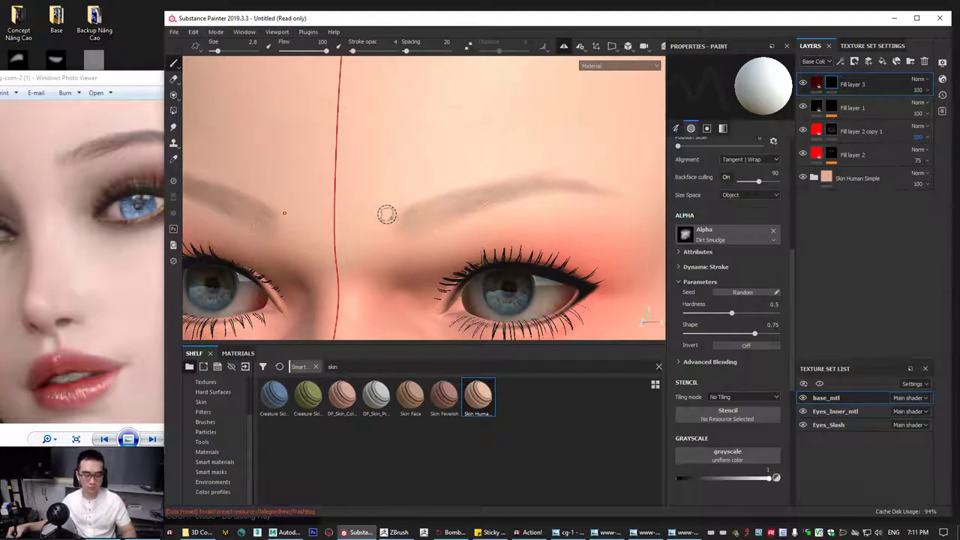
{"action": "key", "text": "bracketleft"}
{"action": "key", "text": "bracketleft"}
{"action": "key", "text": "bracketleft"}
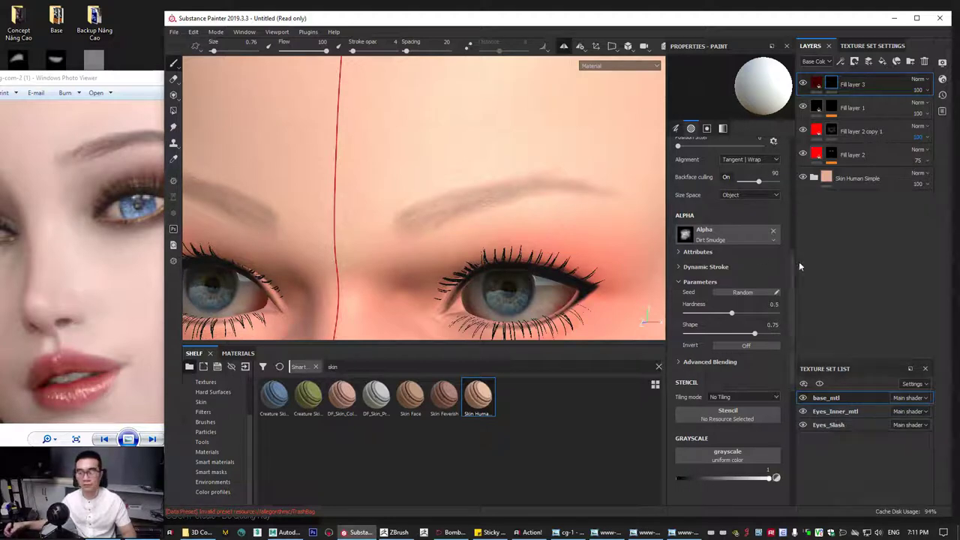
Raise the brush's stroke opacity to 10 for stronger eyebrow hair strokes.
{"action": "left_click_drag", "start_coordinate": [792, 264], "coordinate": [788, 224]}
{"action": "scroll", "coordinate": [787, 219], "scroll_direction": "up", "scroll_amount": 5}
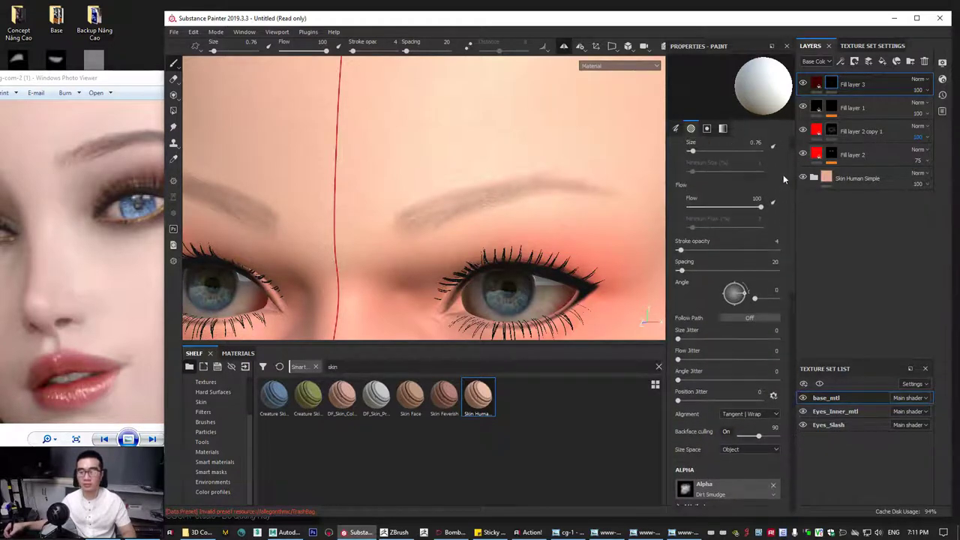
{"action": "left_click_drag", "start_coordinate": [680, 249], "coordinate": [687, 252]}
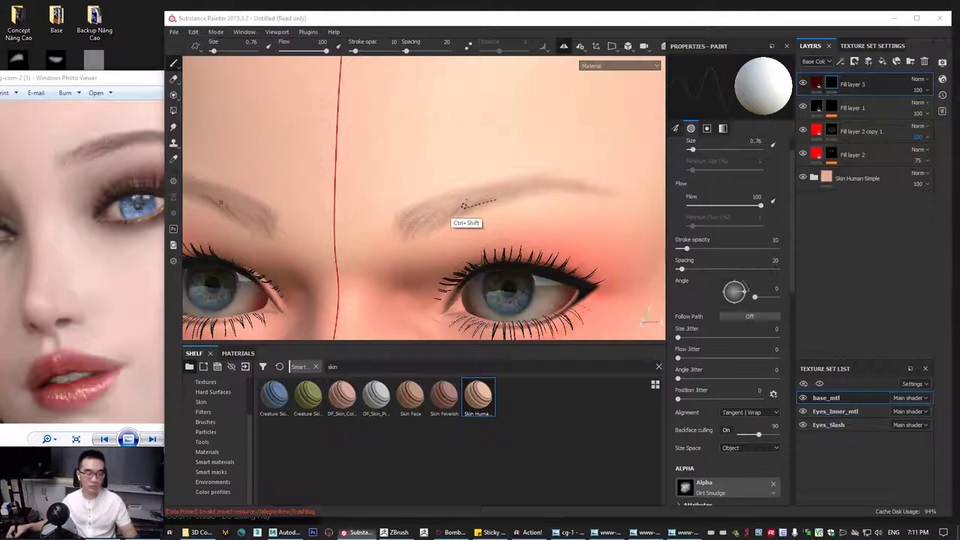
{"action": "key", "text": "ctrl+alt+g"}
{"action": "mouse_move", "coordinate": [409, 237]}
{"action": "left_mouse_down"}
{"action": "mouse_move", "coordinate": [429, 213]}
{"action": "mouse_move", "coordinate": [461, 202]}
{"action": "left_mouse_up"}
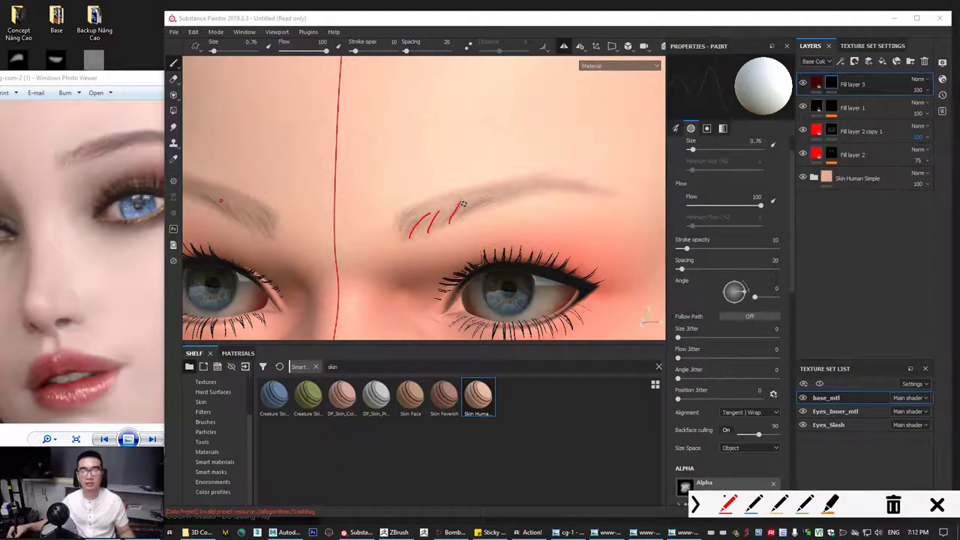
{"action": "mouse_move", "coordinate": [399, 237]}
{"action": "left_mouse_down"}
{"action": "mouse_move", "coordinate": [417, 205]}
{"action": "mouse_move", "coordinate": [604, 192]}
{"action": "left_mouse_up"}
{"action": "key", "text": "ctrl+z"}
{"action": "left_click_drag", "start_coordinate": [495, 189], "coordinate": [527, 184]}
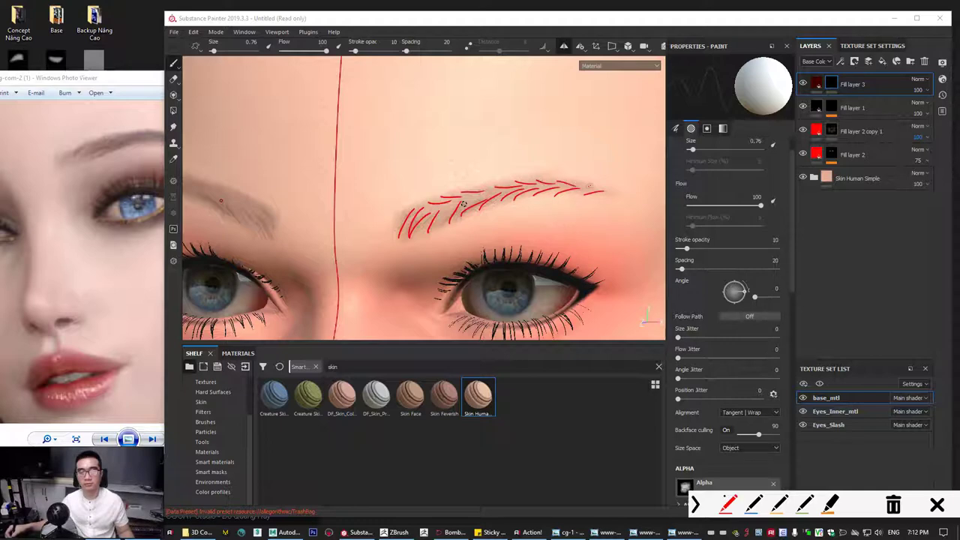
{"action": "left_click_drag", "start_coordinate": [588, 185], "coordinate": [606, 189]}
{"action": "key", "text": "Escape"}
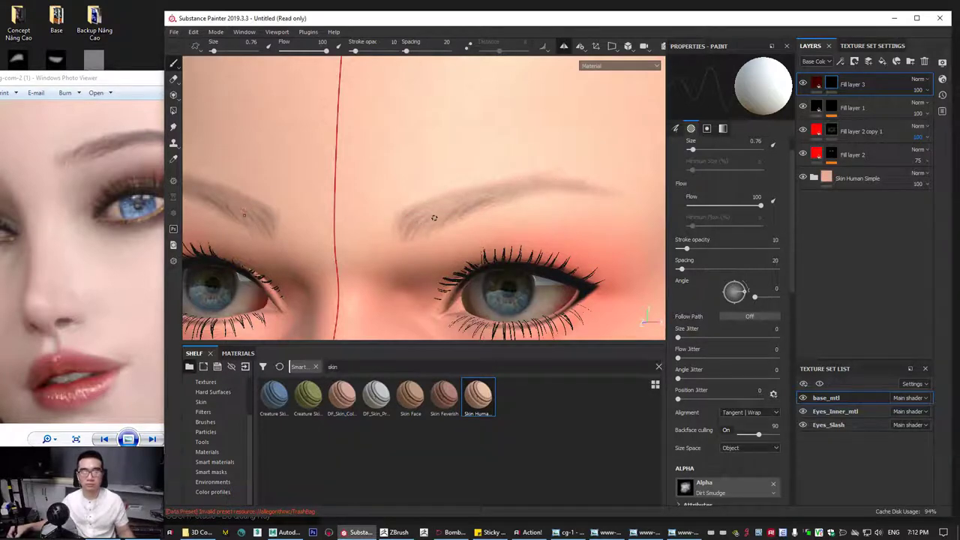
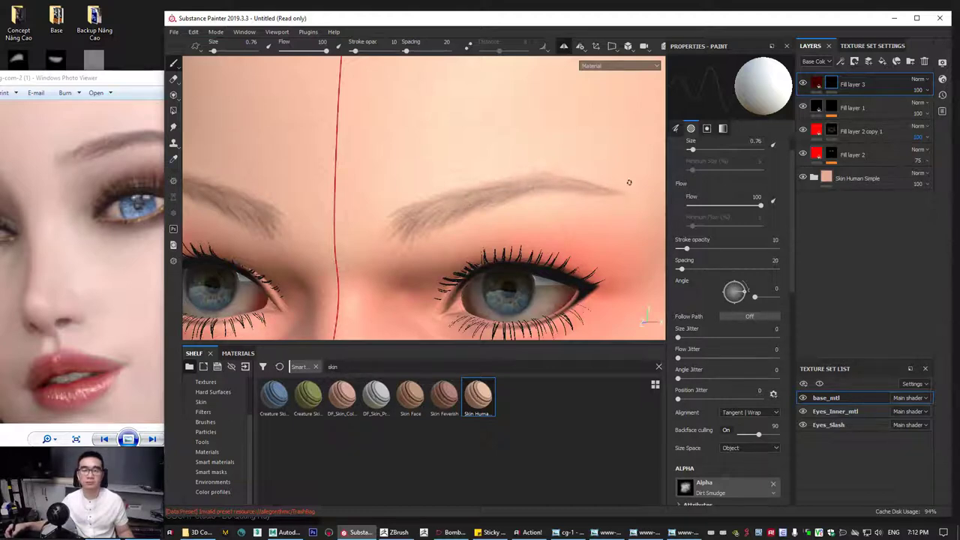
Reduce the brush size to 0.22 and add very fine hair strokes along the eyebrow mask.
{"action": "right_click_drag", "start_coordinate": [609, 195], "coordinate": [593, 188], "text": "ctrl"}
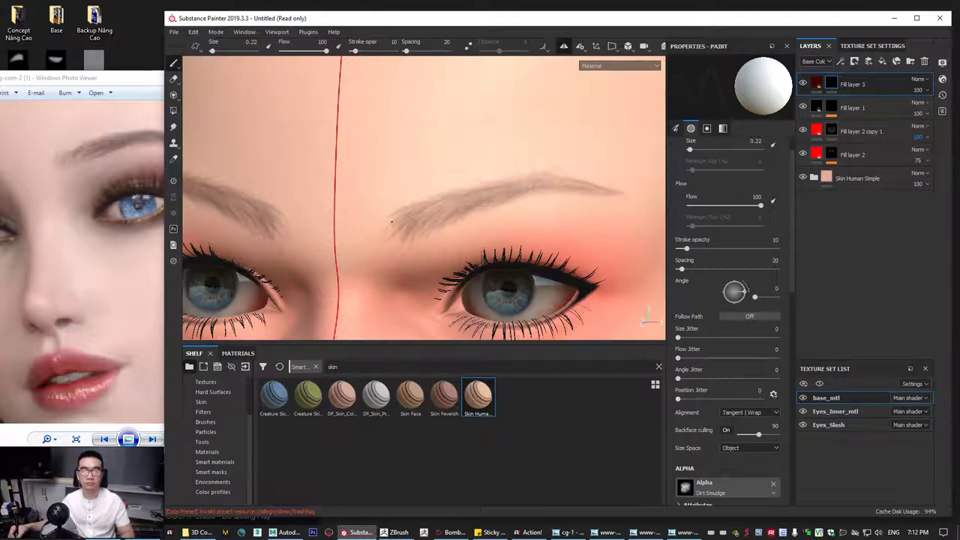
Enable the roughness channel on Fill layer 3 and set its roughness to 1.
{"action": "left_click", "coordinate": [816, 84]}
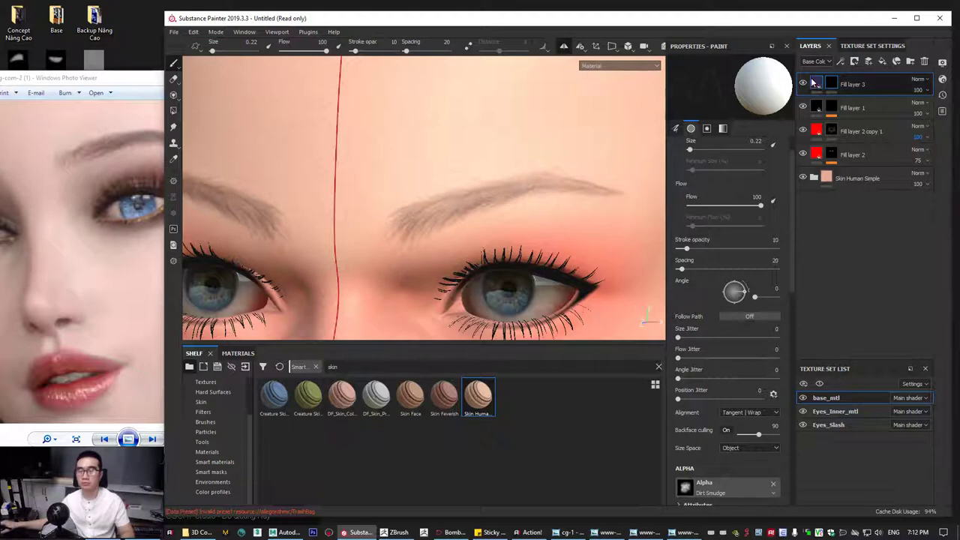
{"action": "left_click", "coordinate": [769, 225]}
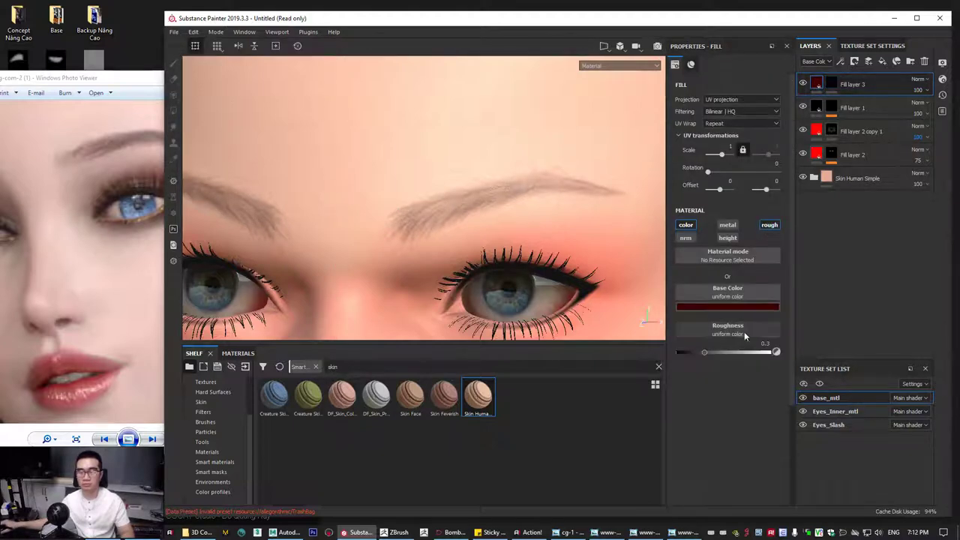
{"action": "left_click_drag", "start_coordinate": [727, 351], "coordinate": [776, 351]}
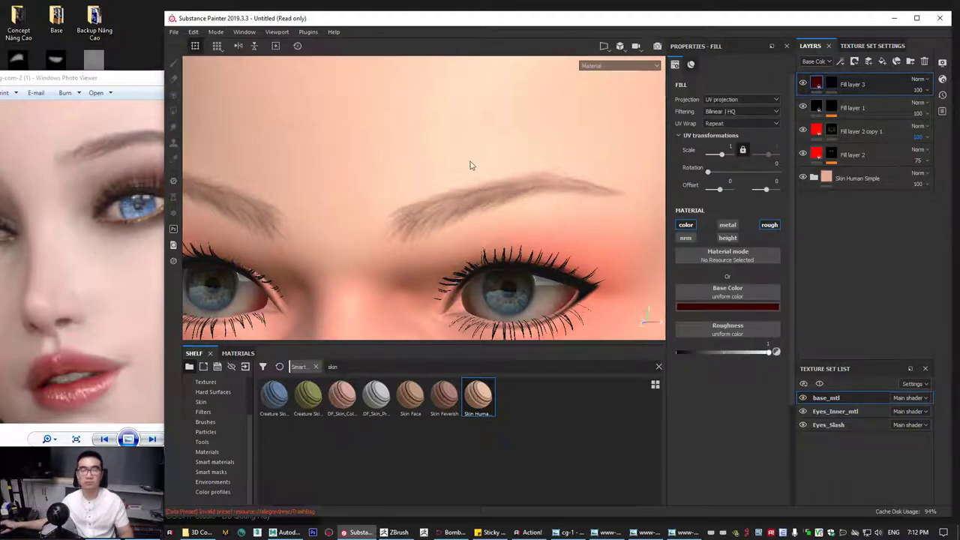
{"action": "left_click_drag", "start_coordinate": [529, 199], "coordinate": [504, 217], "text": "alt"}
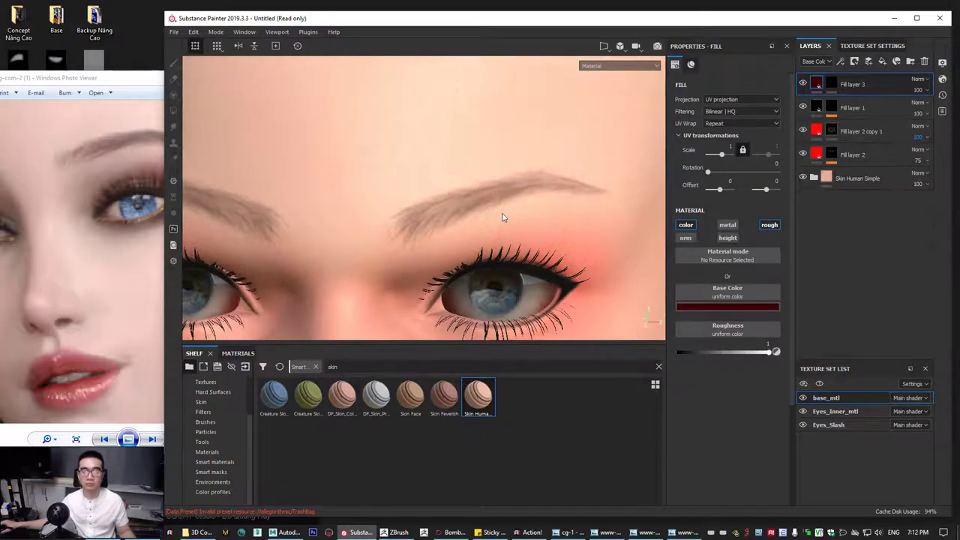
{"action": "right_click_drag", "start_coordinate": [504, 216], "coordinate": [510, 236], "text": "alt"}
Enable the height channel on Fill layer 3 and raise its height to 0.0899 for slightly embossed eyebrow hairs.
{"action": "left_click", "coordinate": [728, 237]}
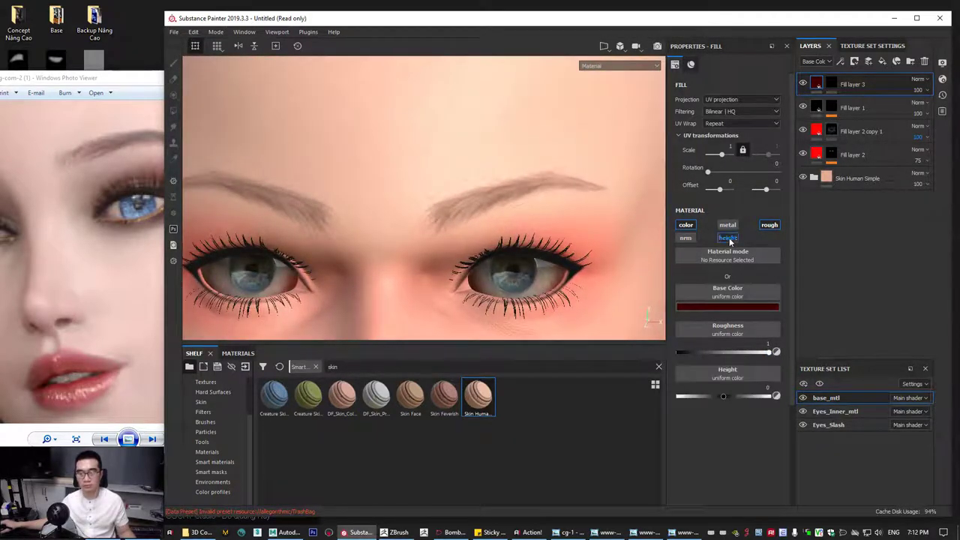
{"action": "scroll", "coordinate": [536, 236], "scroll_direction": "up", "scroll_amount": 2}
{"action": "left_click_drag", "start_coordinate": [725, 395], "coordinate": [728, 396]}
{"action": "mouse_move", "coordinate": [493, 249]}
{"action": "left_mouse_down", "text": "alt"}
{"action": "mouse_move", "coordinate": [558, 220]}
{"action": "mouse_move", "coordinate": [535, 220]}
{"action": "mouse_move", "coordinate": [455, 272]}
{"action": "mouse_move", "coordinate": [408, 217]}
{"action": "mouse_move", "coordinate": [523, 227]}
{"action": "mouse_move", "coordinate": [456, 226]}
{"action": "left_mouse_up", "text": "alt"}
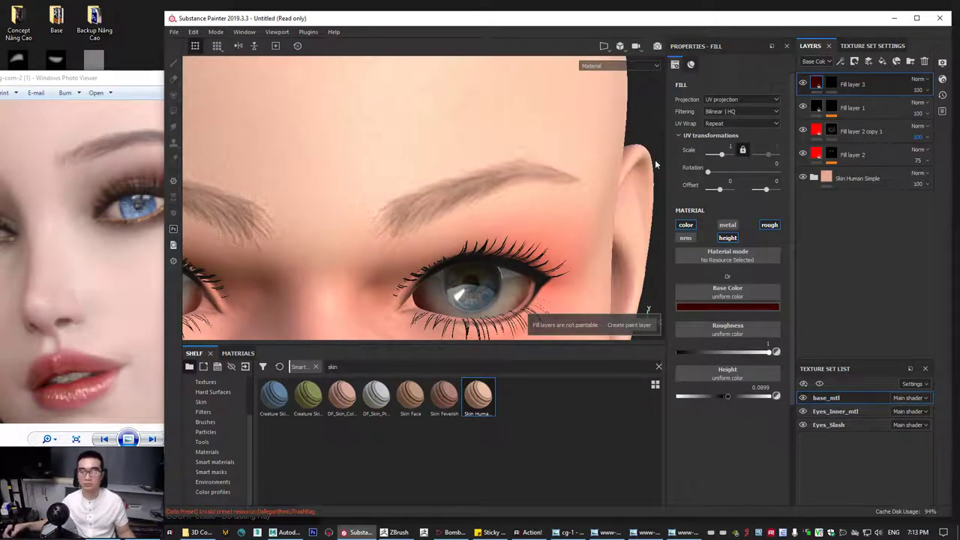
Extend the eyebrow's outer tail with fine hair strokes on the Fill layer 3 mask, using a 0.22 brush.
{"action": "left_click", "coordinate": [832, 86]}
{"action": "left_click_drag", "start_coordinate": [506, 225], "coordinate": [452, 224], "text": "alt"}
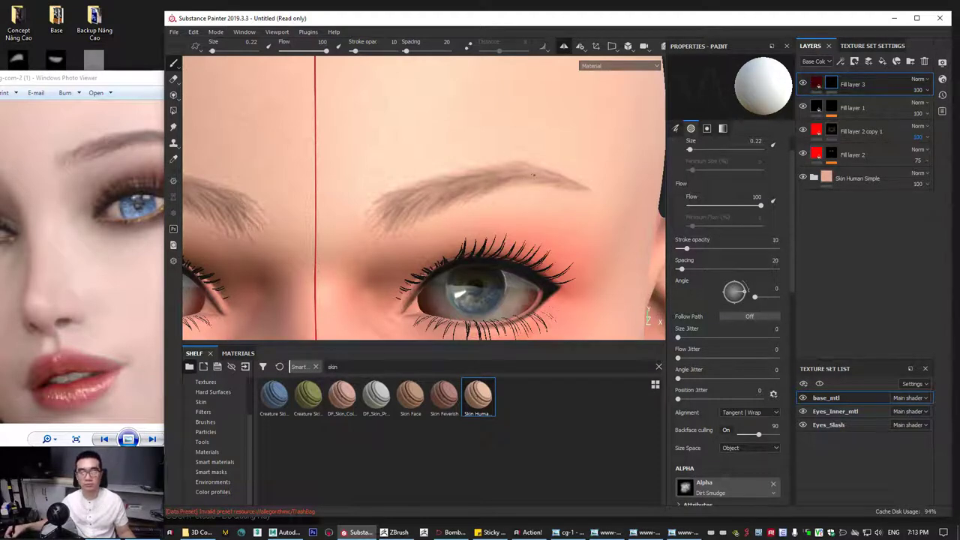
{"action": "left_click_drag", "start_coordinate": [567, 203], "coordinate": [507, 174], "text": "alt"}
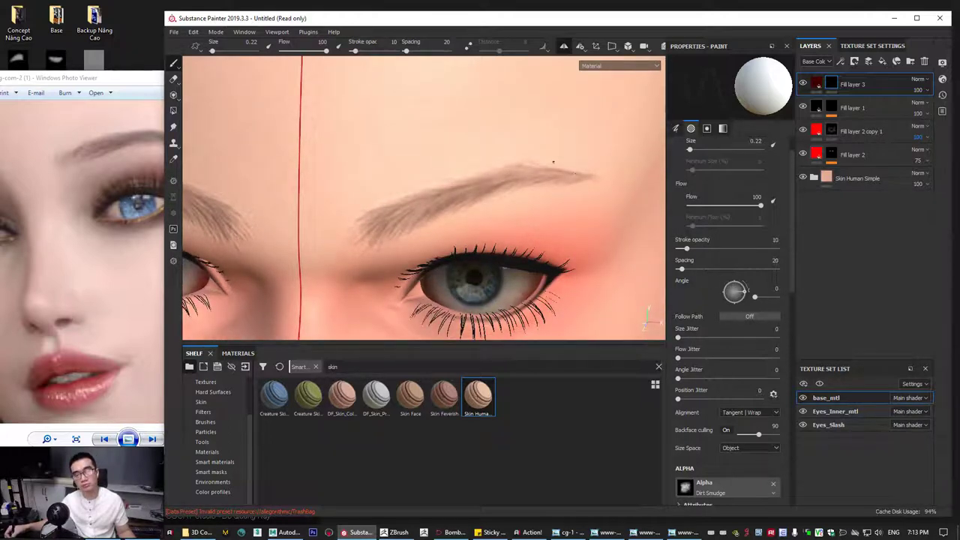
{"action": "left_click_drag", "start_coordinate": [599, 178], "coordinate": [539, 187], "text": "alt"}
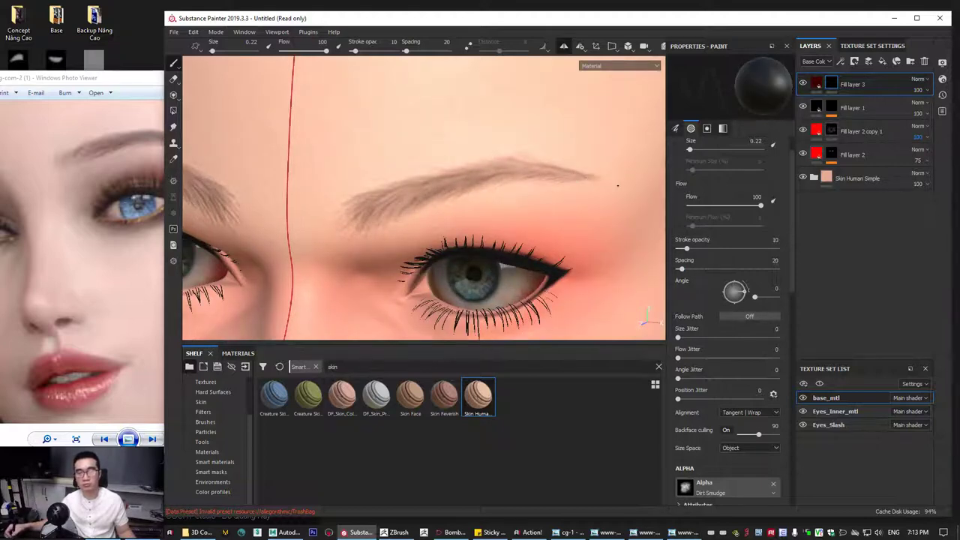
Enlarge the brush to 1.15 and clean up the eyebrow's edges by masking out excess strokes on Fill layer 3.
{"action": "right_click_drag", "start_coordinate": [561, 184], "coordinate": [590, 177], "text": "ctrl"}
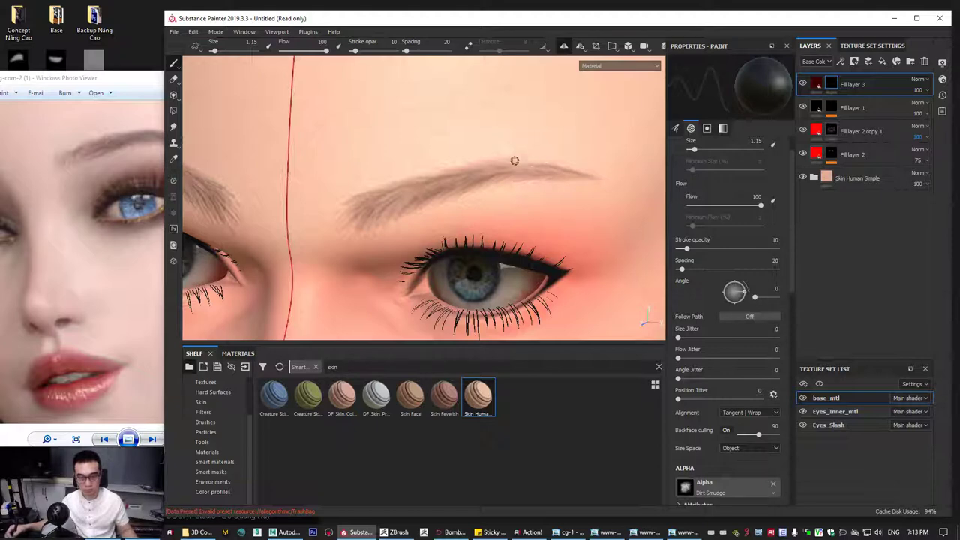
{"action": "left_click_drag", "start_coordinate": [515, 160], "coordinate": [471, 184], "text": "alt"}
{"action": "right_click_drag", "start_coordinate": [471, 184], "coordinate": [376, 177], "text": "alt"}
{"action": "right_click_drag", "start_coordinate": [542, 187], "coordinate": [497, 206], "text": "alt"}
{"action": "left_click_drag", "start_coordinate": [498, 206], "coordinate": [495, 198], "text": "alt"}
{"action": "scroll", "coordinate": [495, 214], "scroll_direction": "up", "scroll_amount": 10}
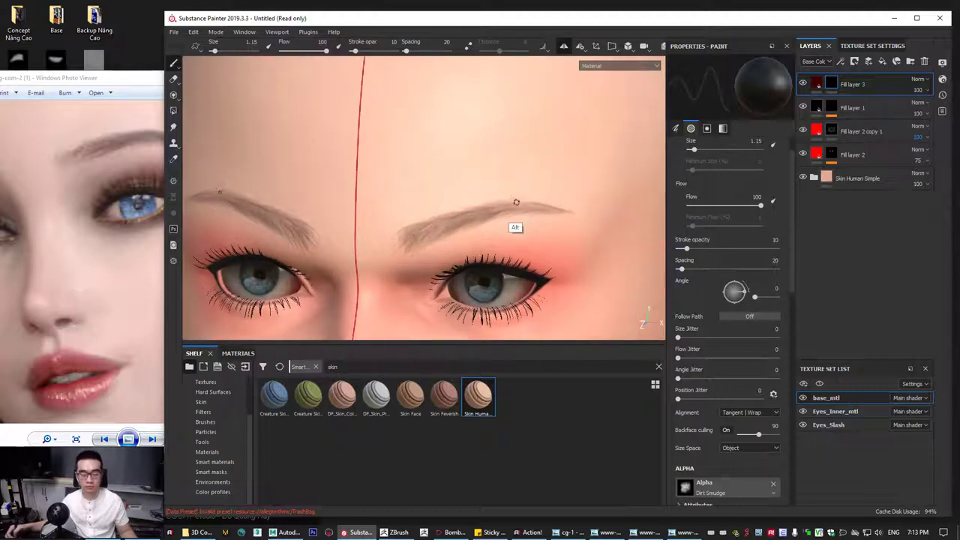
Darken the eyebrow's arch and tail on the Fill layer 3 mask with brush sizes between 0.76 and 1.15.
{"action": "scroll", "coordinate": [513, 191], "scroll_direction": "up", "scroll_amount": 2}
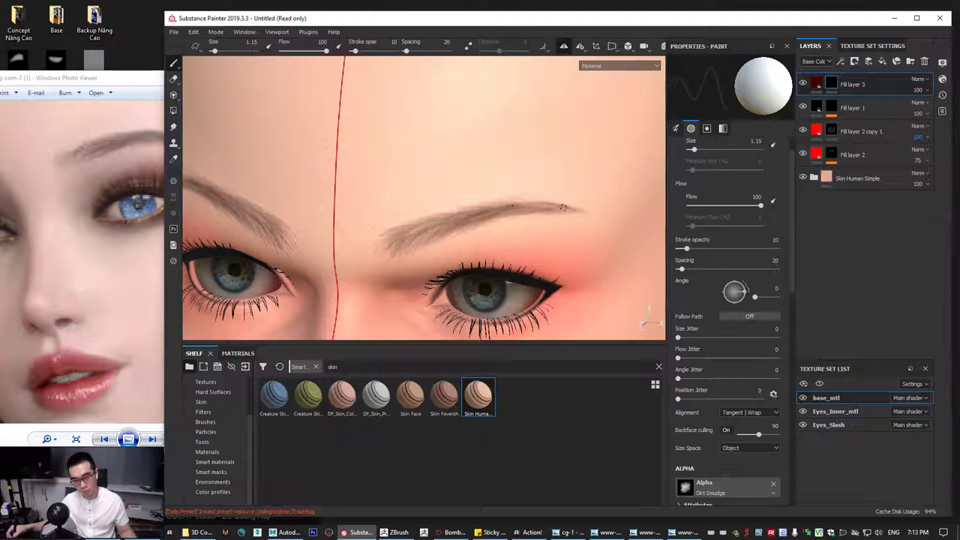
{"action": "right_click_drag", "start_coordinate": [536, 206], "coordinate": [518, 207], "text": "ctrl"}
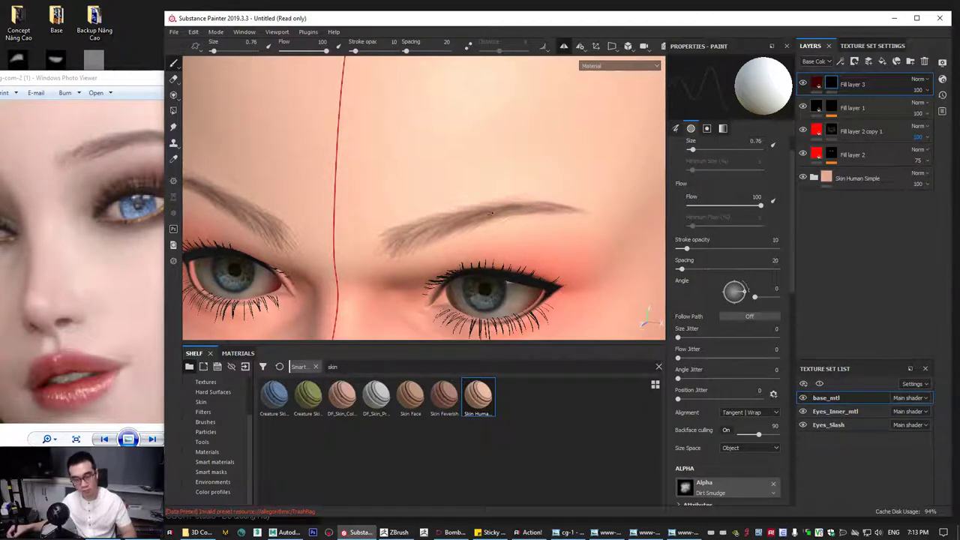
{"action": "key", "text": "bracketright"}
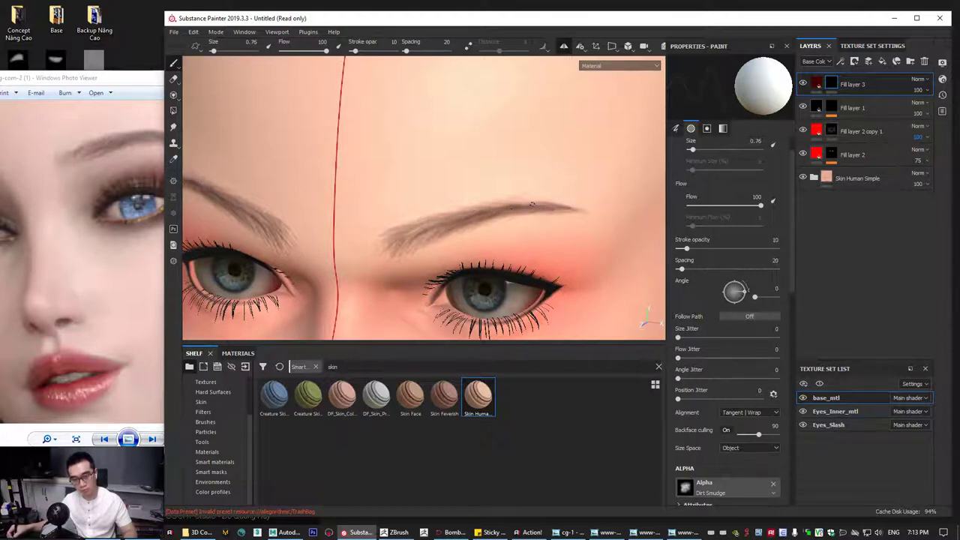
{"action": "key", "text": "bracketright"}
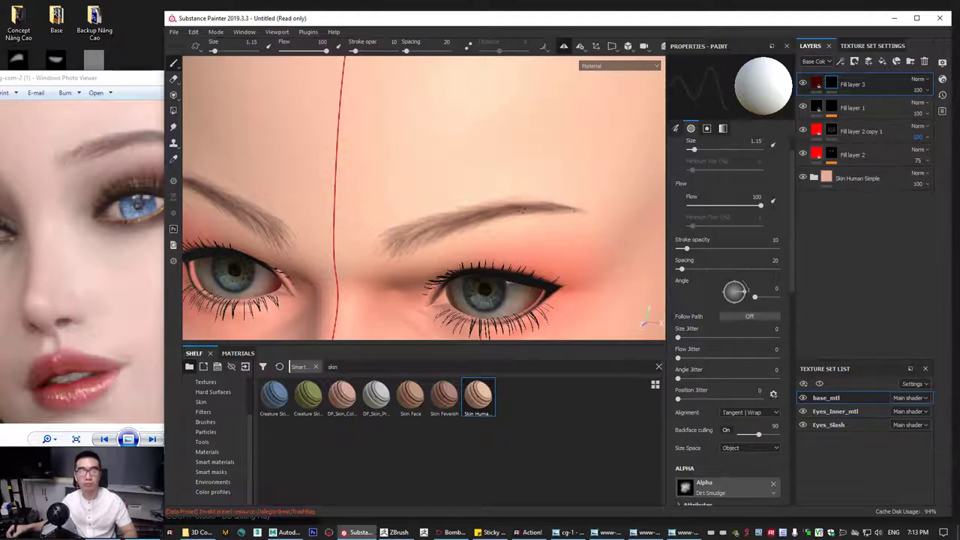
Lower the stroke opacity to 4 and softly fill in the eyebrows using larger brush sizes, from about 6 to 9.45.
{"action": "scroll", "coordinate": [580, 208], "scroll_direction": "down", "scroll_amount": 5}
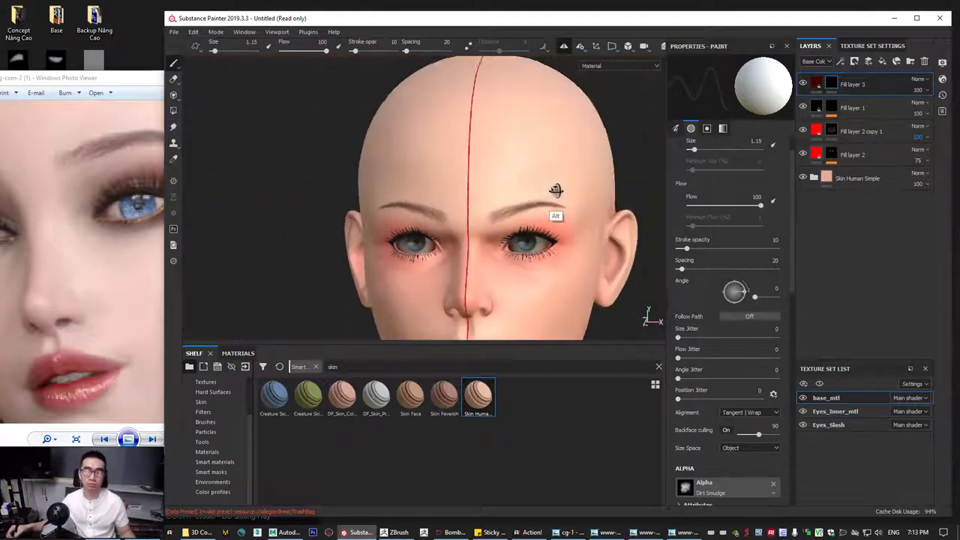
{"action": "left_click_drag", "start_coordinate": [466, 195], "coordinate": [438, 204], "text": "alt"}
{"action": "right_click_drag", "start_coordinate": [440, 205], "coordinate": [518, 178], "text": "alt"}
{"action": "middle_click_drag", "start_coordinate": [518, 178], "coordinate": [470, 201], "text": "alt"}
{"action": "right_click_drag", "start_coordinate": [470, 201], "coordinate": [517, 193], "text": "alt"}
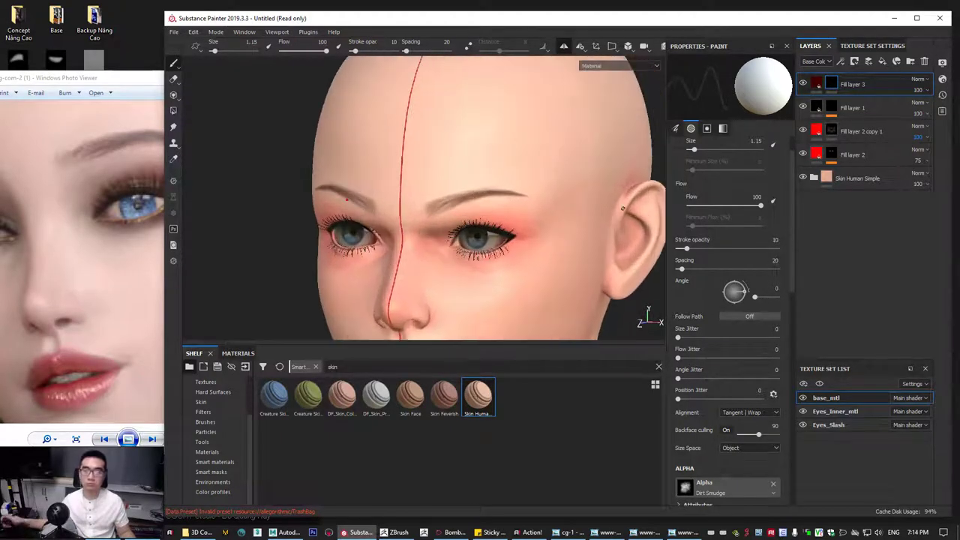
{"action": "scroll", "coordinate": [439, 225], "scroll_direction": "up", "scroll_amount": 4}
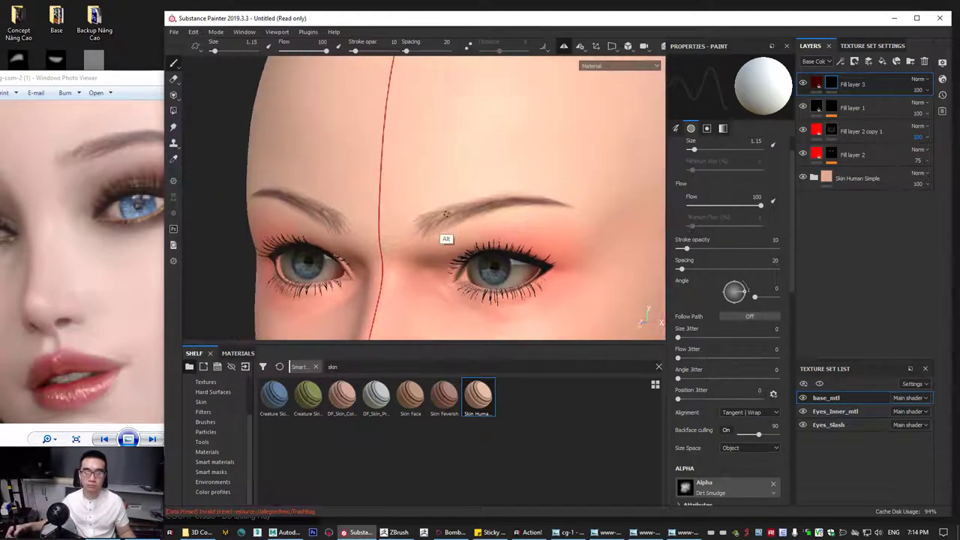
{"action": "right_click_drag", "start_coordinate": [428, 218], "coordinate": [649, 214], "text": "ctrl"}
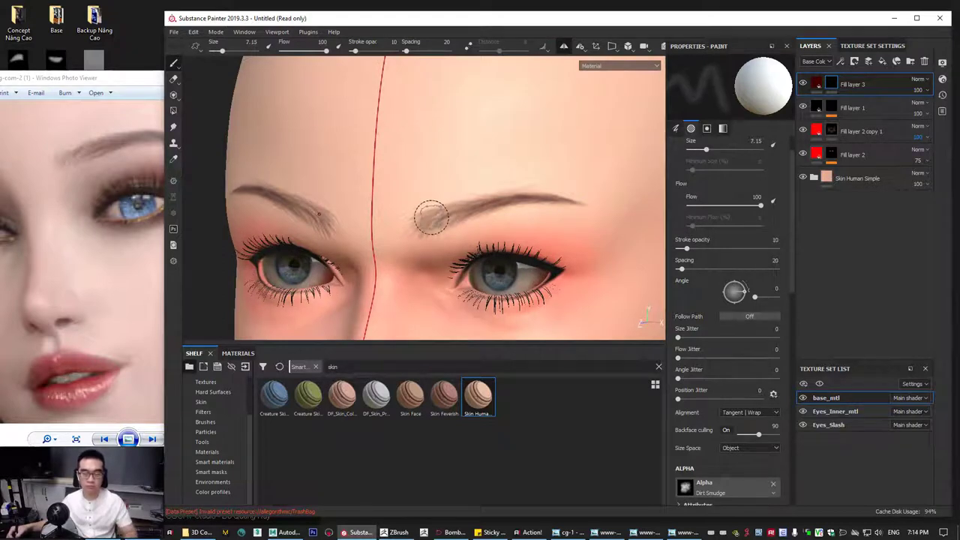
{"action": "left_click_drag", "start_coordinate": [687, 248], "coordinate": [680, 248]}
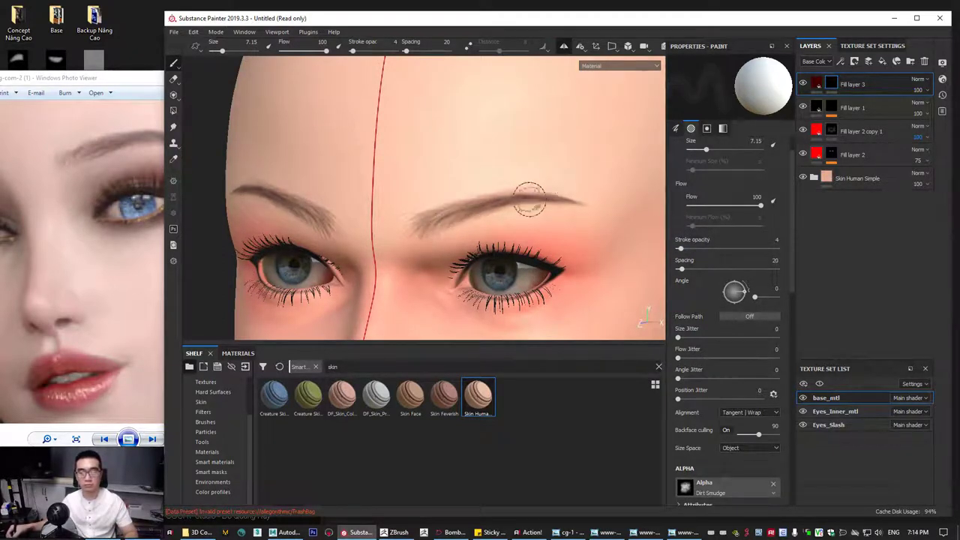
{"action": "key", "text": "bracketleft"}
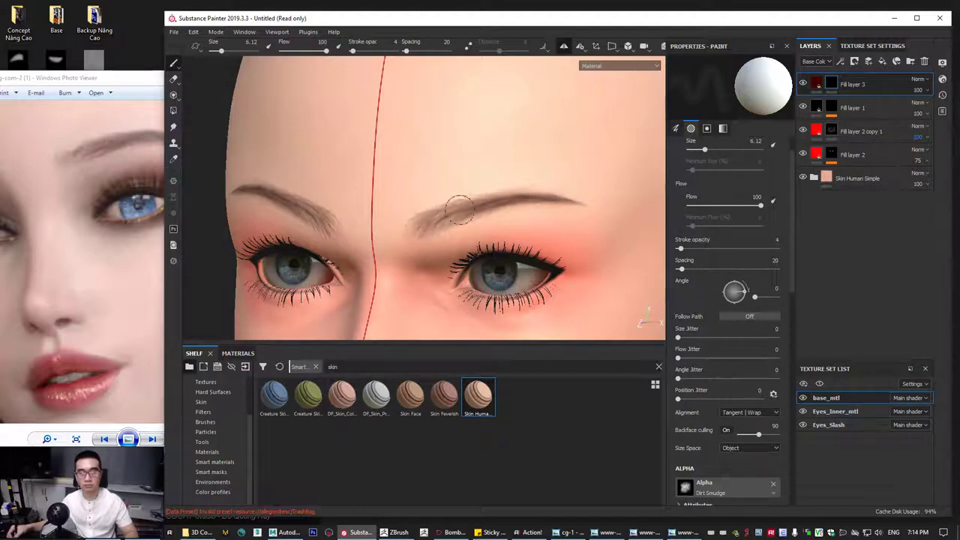
{"action": "key", "text": "bracketright"}
{"action": "key", "text": "bracketright"}
{"action": "key", "text": "bracketright"}
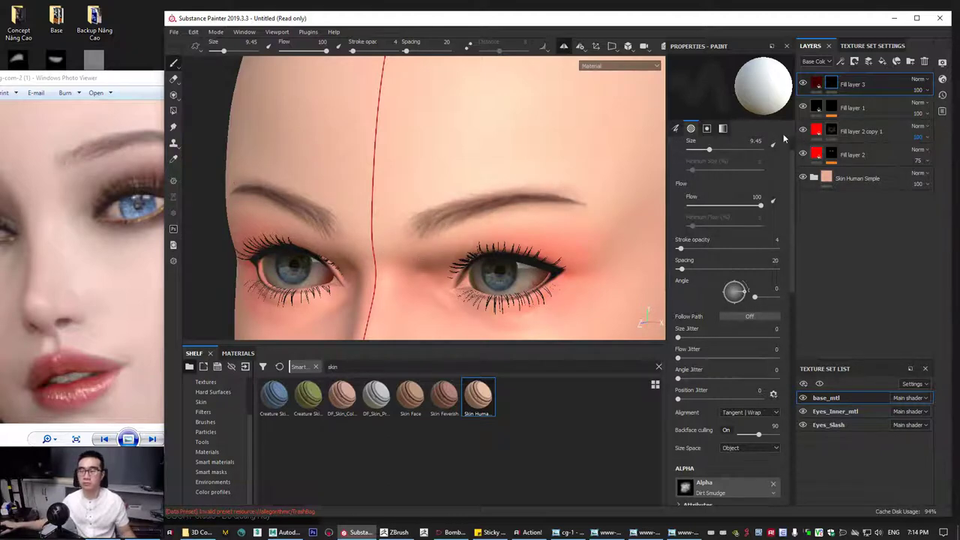
Change the base color of Fill layer 3 to a lighter, less saturated reddish brown.
{"action": "left_click", "coordinate": [817, 83]}
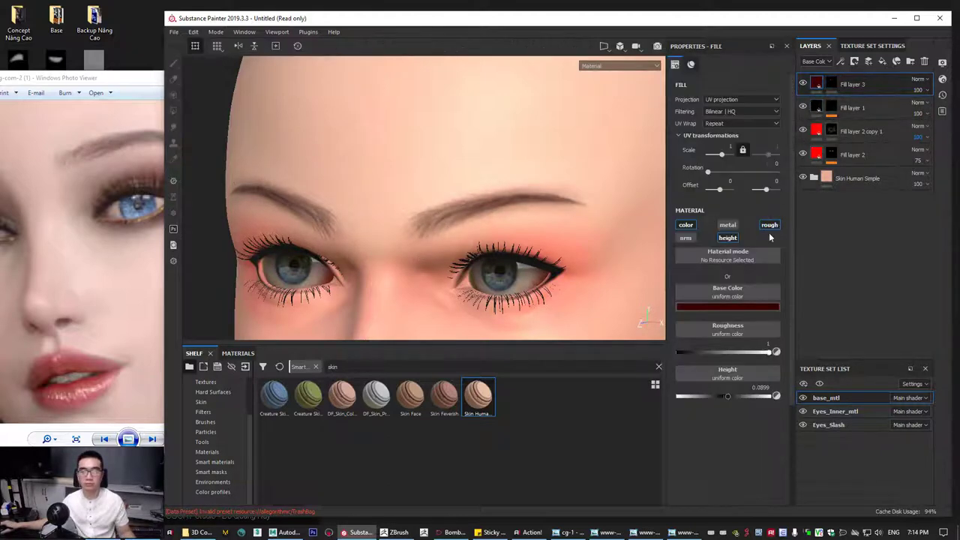
{"action": "left_click", "coordinate": [730, 306]}
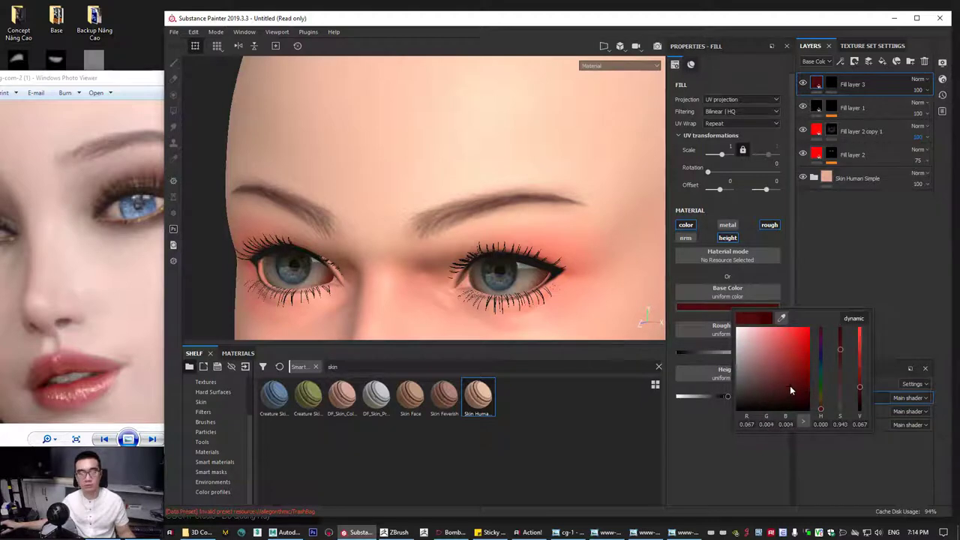
{"action": "left_click_drag", "start_coordinate": [790, 385], "coordinate": [759, 375]}
Examine the recolored eyebrows on the whole face, from the front, up close and at a three-quarter angle.
{"action": "right_click_drag", "start_coordinate": [549, 174], "coordinate": [484, 182], "text": "alt"}
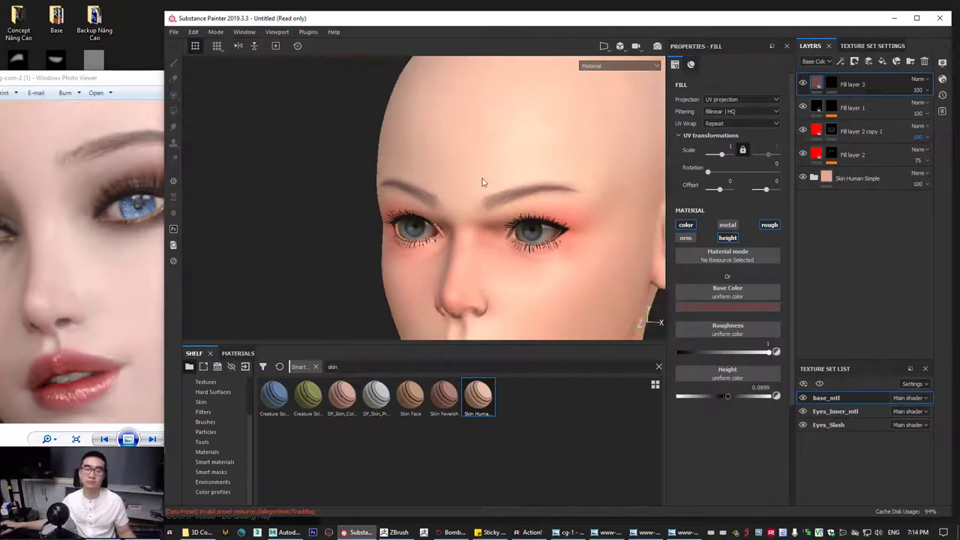
{"action": "left_click_drag", "start_coordinate": [484, 182], "coordinate": [534, 196], "text": "alt"}
{"action": "middle_click_drag", "start_coordinate": [534, 197], "coordinate": [534, 138], "text": "alt"}
{"action": "right_click_drag", "start_coordinate": [534, 138], "coordinate": [528, 200], "text": "alt"}
{"action": "left_click_drag", "start_coordinate": [527, 200], "coordinate": [546, 189], "text": "alt"}
{"action": "scroll", "coordinate": [495, 172], "scroll_direction": "up", "scroll_amount": 6}
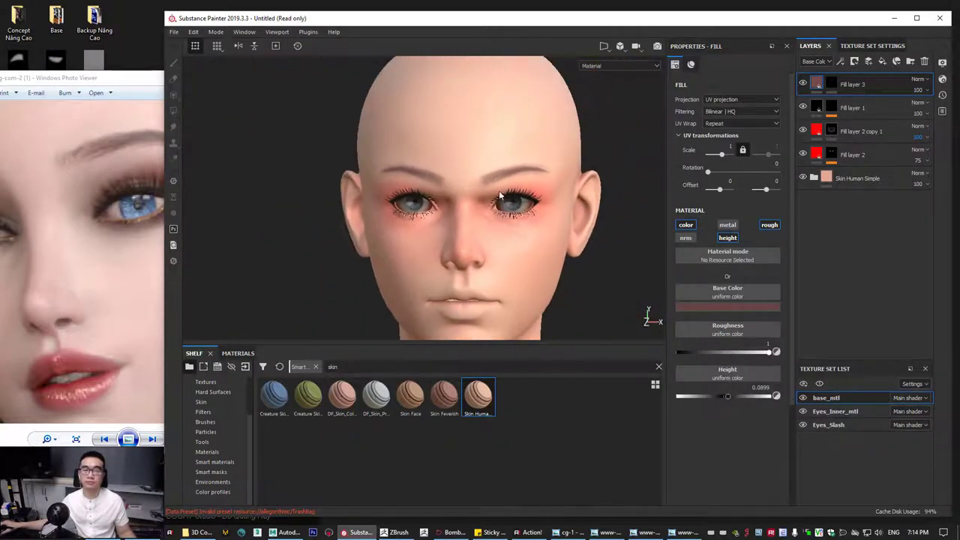
{"action": "scroll", "coordinate": [495, 171], "scroll_direction": "up", "scroll_amount": 2}
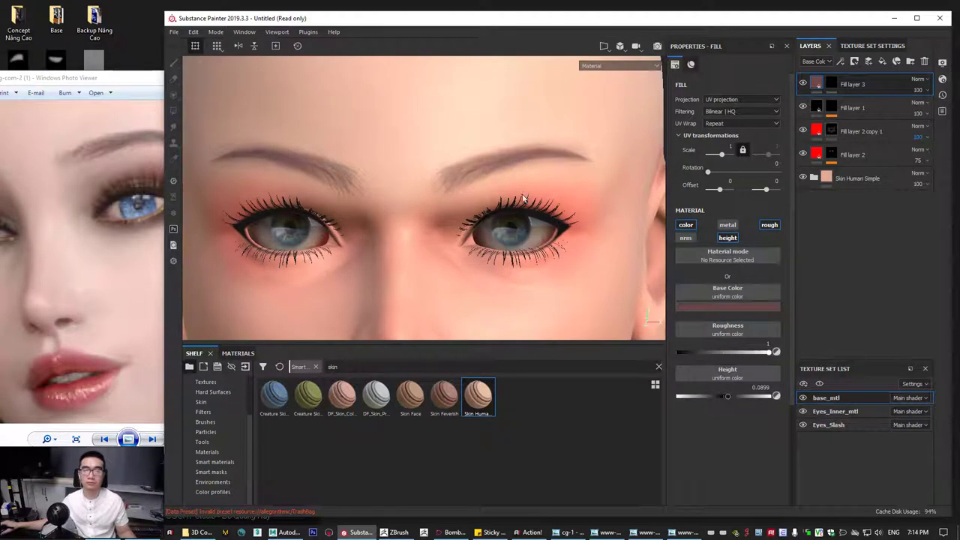
{"action": "scroll", "coordinate": [540, 210], "scroll_direction": "down", "scroll_amount": 8}
{"action": "left_click_drag", "start_coordinate": [340, 208], "coordinate": [445, 292], "text": "alt"}
{"action": "scroll", "coordinate": [445, 293], "scroll_direction": "up", "scroll_amount": 6}
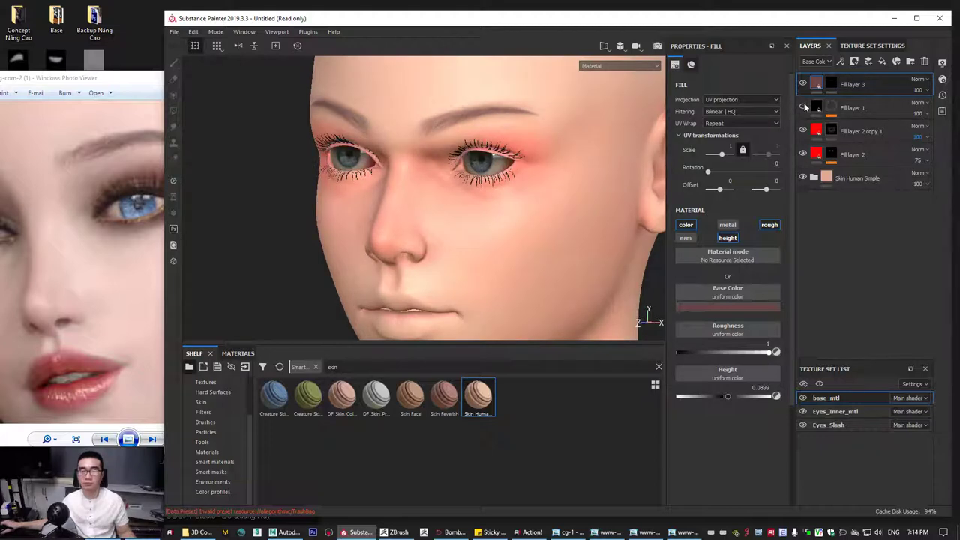
Toggle the visibility of Fill layer 2 copy 1 and Fill layer 2 to compare their effect on the face.
{"action": "left_click", "coordinate": [804, 131]}
{"action": "left_click", "coordinate": [804, 131]}
{"action": "left_click", "coordinate": [803, 130]}
{"action": "left_click", "coordinate": [803, 130]}
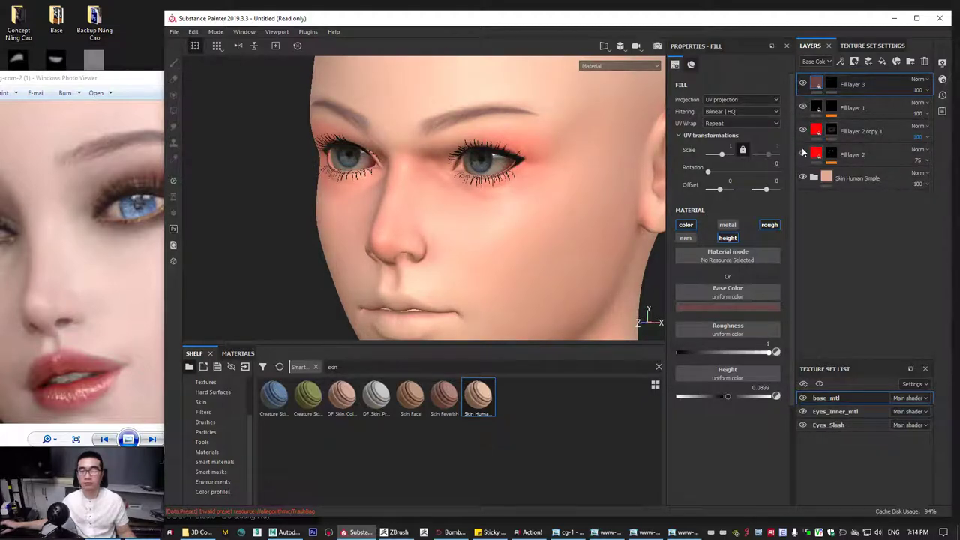
{"action": "left_click", "coordinate": [802, 153]}
{"action": "left_click", "coordinate": [804, 154]}
Reduce the red tint on the upper eyelid by painting black on the Fill layer 2 mask at stroke opacity 30.
{"action": "scroll", "coordinate": [388, 124], "scroll_direction": "up", "scroll_amount": 3}
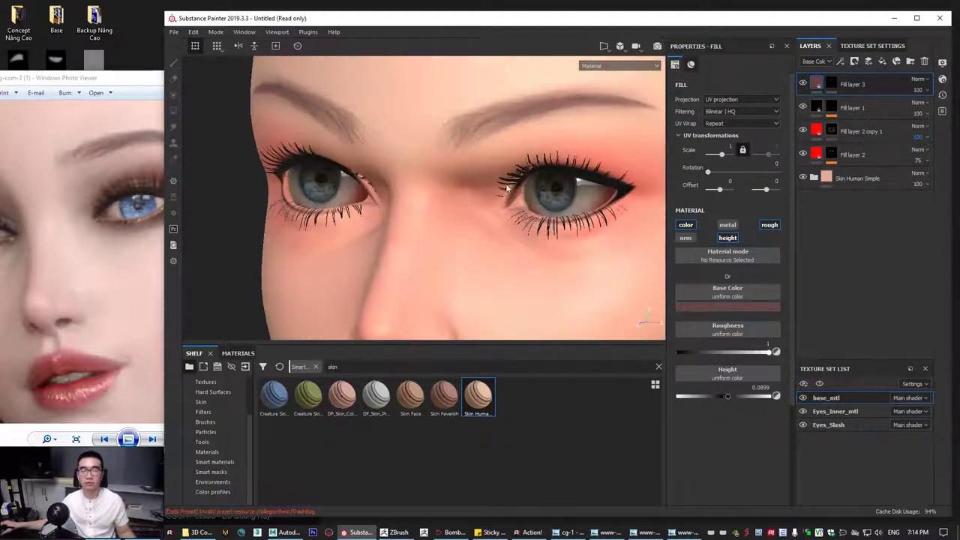
{"action": "left_click", "coordinate": [816, 155]}
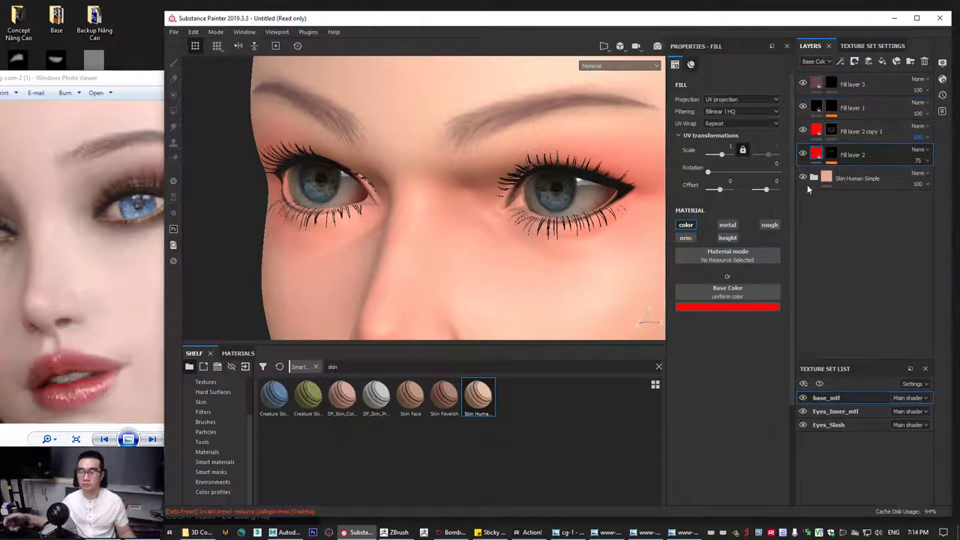
{"action": "left_click", "coordinate": [831, 156]}
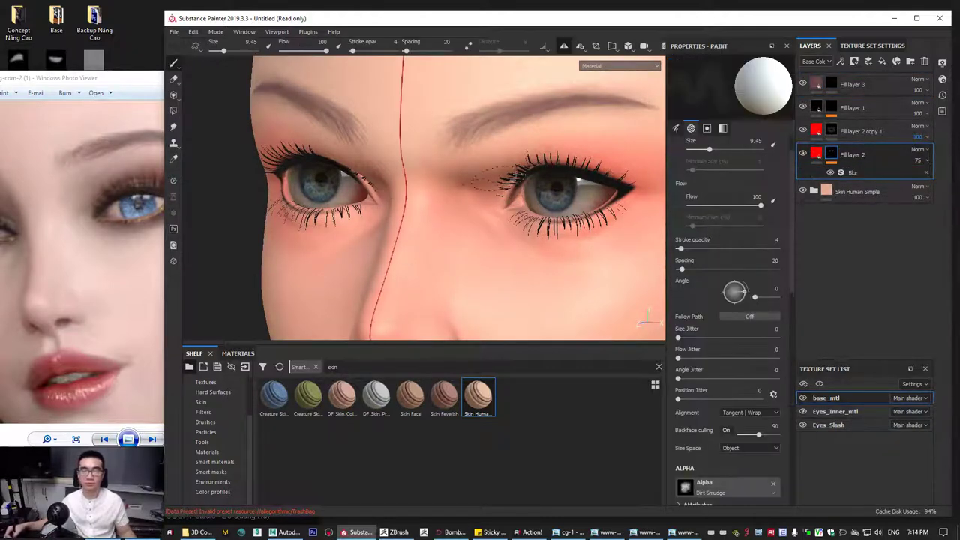
{"action": "key", "text": "x"}
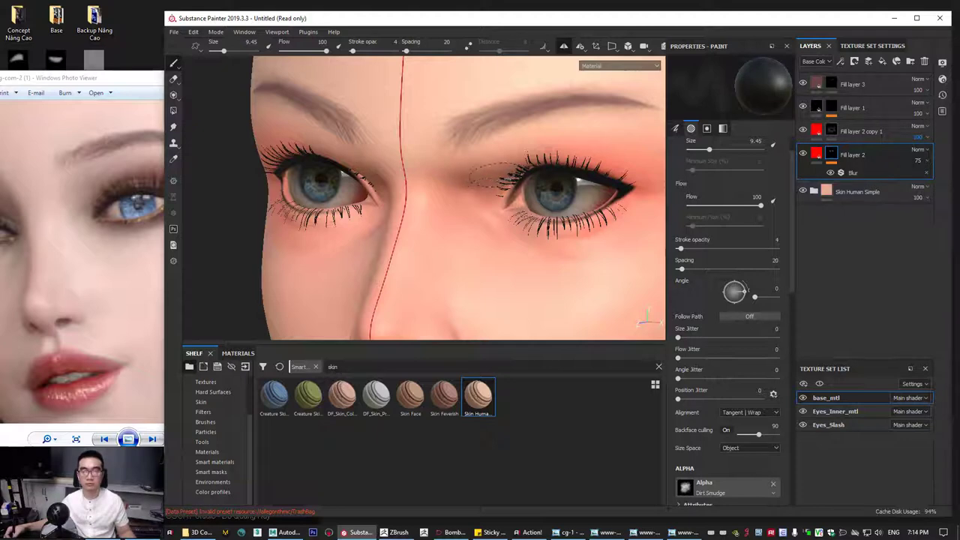
{"action": "left_click", "coordinate": [708, 248]}
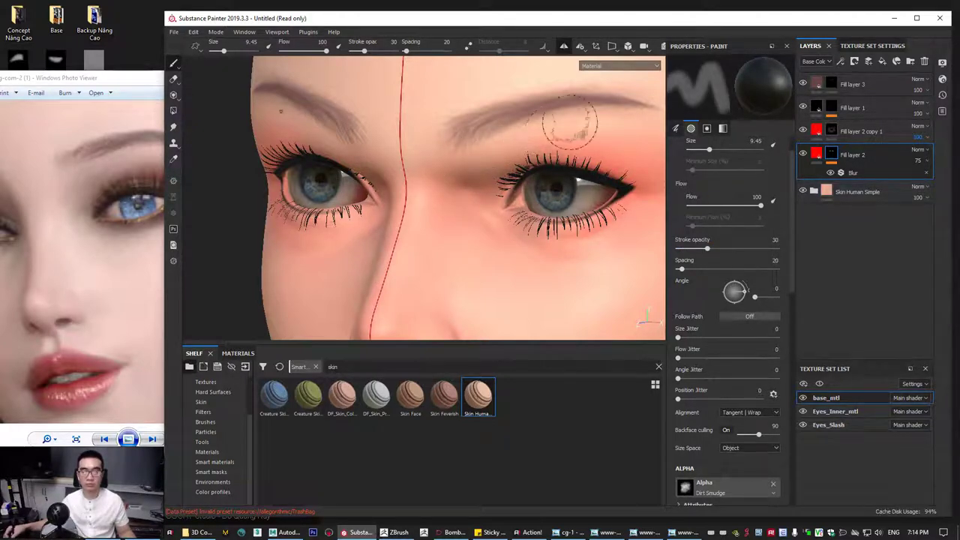
{"action": "left_click_drag", "start_coordinate": [574, 125], "coordinate": [544, 139], "text": "alt"}
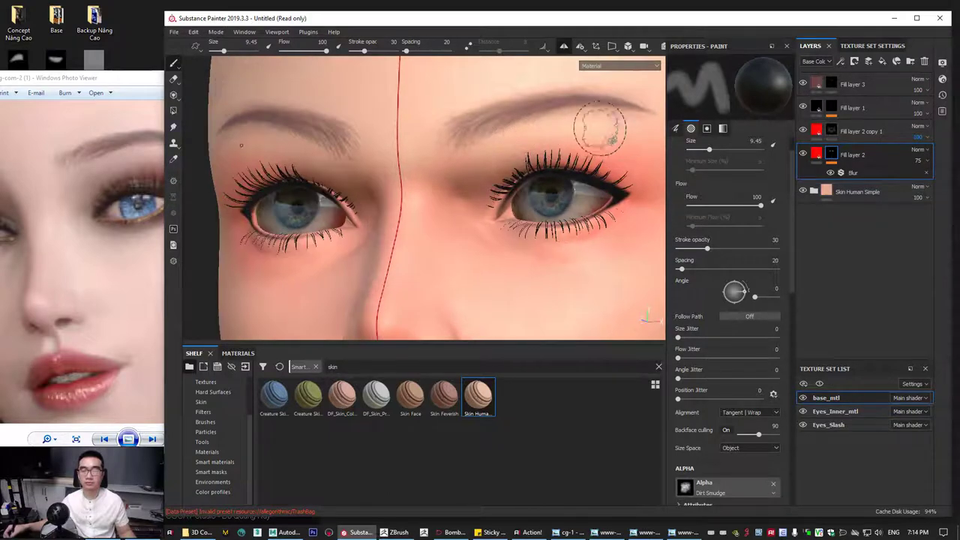
{"action": "left_click_drag", "start_coordinate": [601, 129], "coordinate": [450, 161], "text": "alt"}
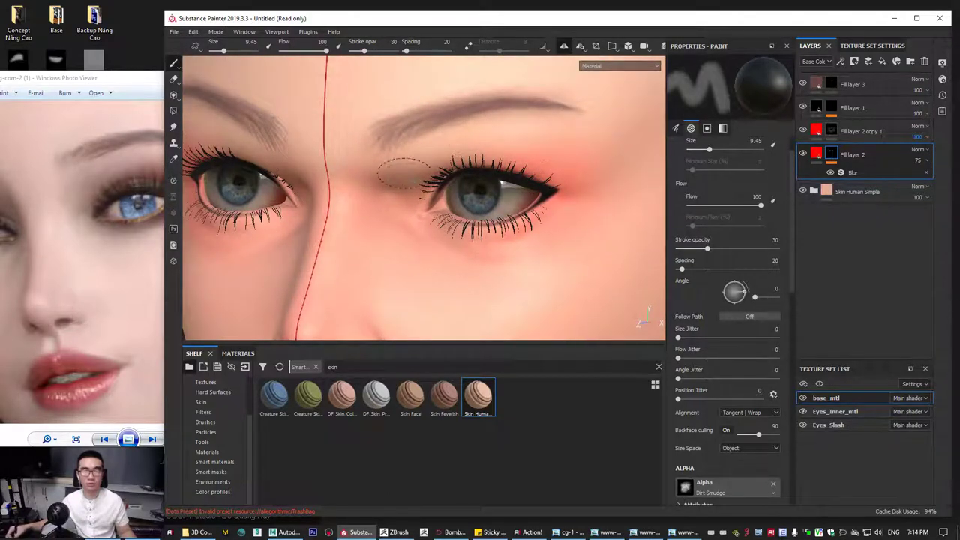
{"action": "right_click_drag", "start_coordinate": [470, 174], "coordinate": [265, 230], "text": "alt"}
{"action": "right_click_drag", "start_coordinate": [540, 165], "coordinate": [446, 194], "text": "alt"}
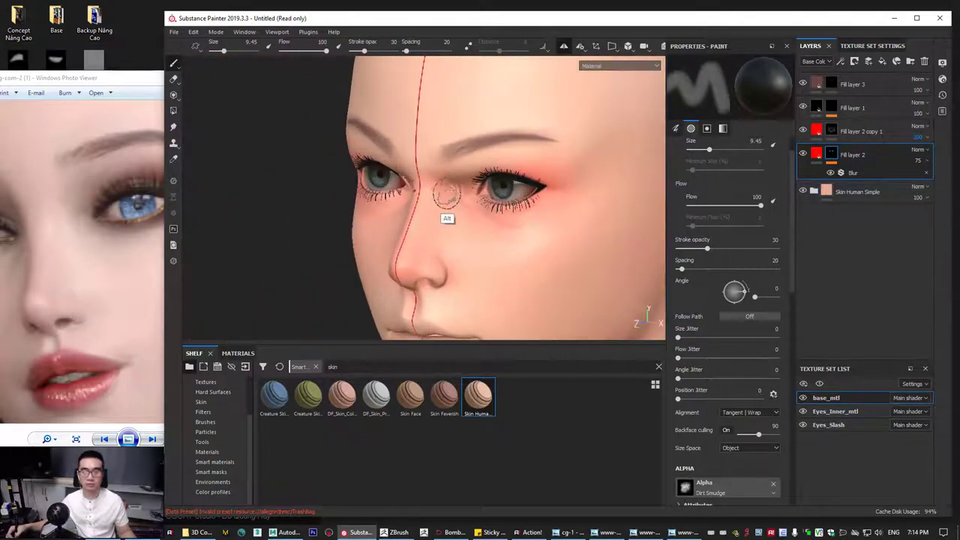
Expand the Skin Human Simple group and toggle its AO layer's visibility to compare the skin shading.
{"action": "left_click", "coordinate": [815, 192]}
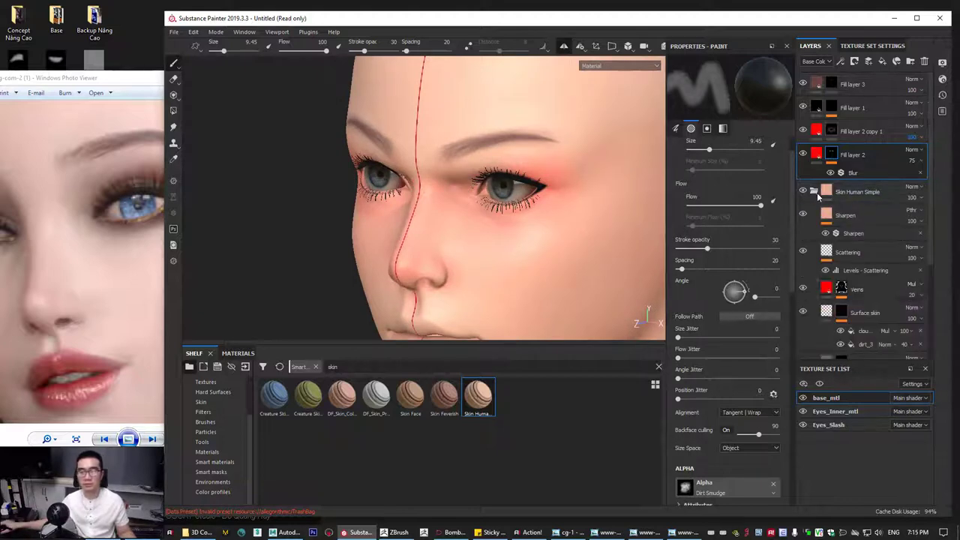
{"action": "scroll", "coordinate": [867, 284], "scroll_direction": "down", "scroll_amount": 4}
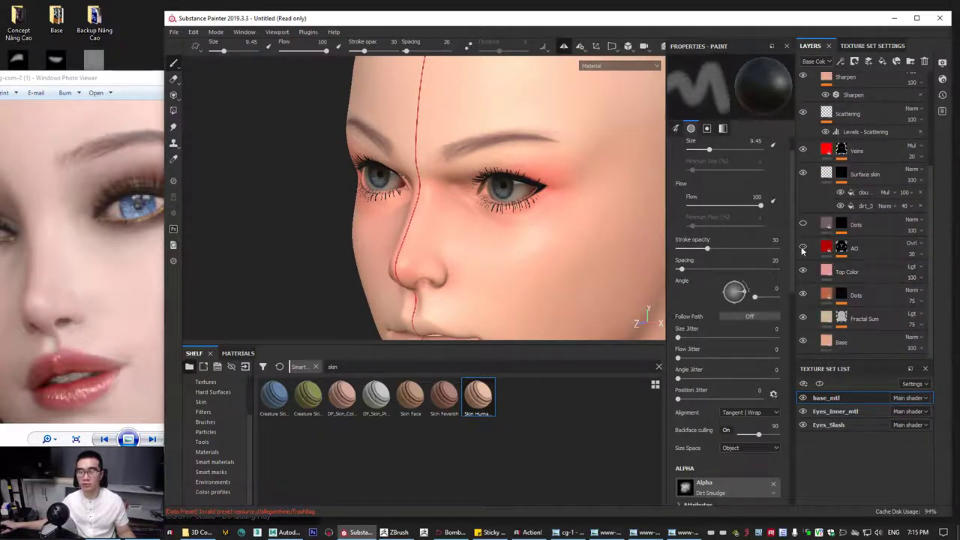
{"action": "left_click", "coordinate": [803, 249]}
{"action": "left_click", "coordinate": [803, 249]}
{"action": "left_click", "coordinate": [802, 248]}
{"action": "left_click", "coordinate": [803, 248]}
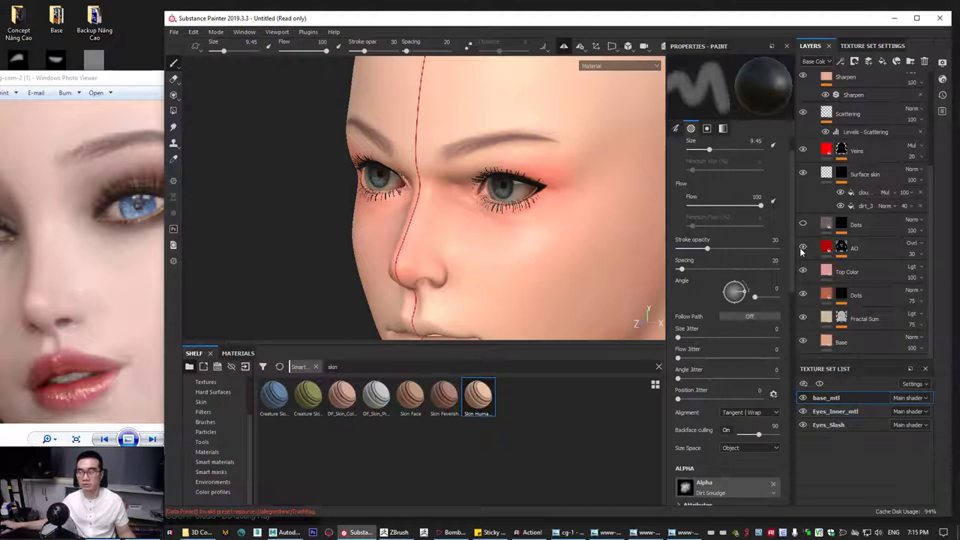
Try the Tint and Multiply blend modes on the skin group's AO layer and return it to Overlay.
{"action": "left_click", "coordinate": [920, 245]}
{"action": "left_click", "coordinate": [905, 214]}
{"action": "left_click", "coordinate": [921, 245]}
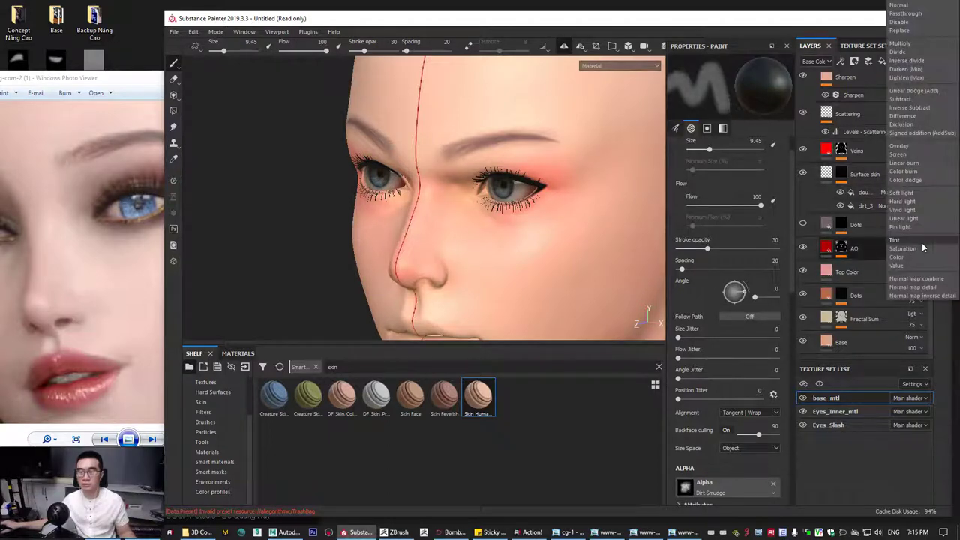
{"action": "left_click", "coordinate": [900, 44]}
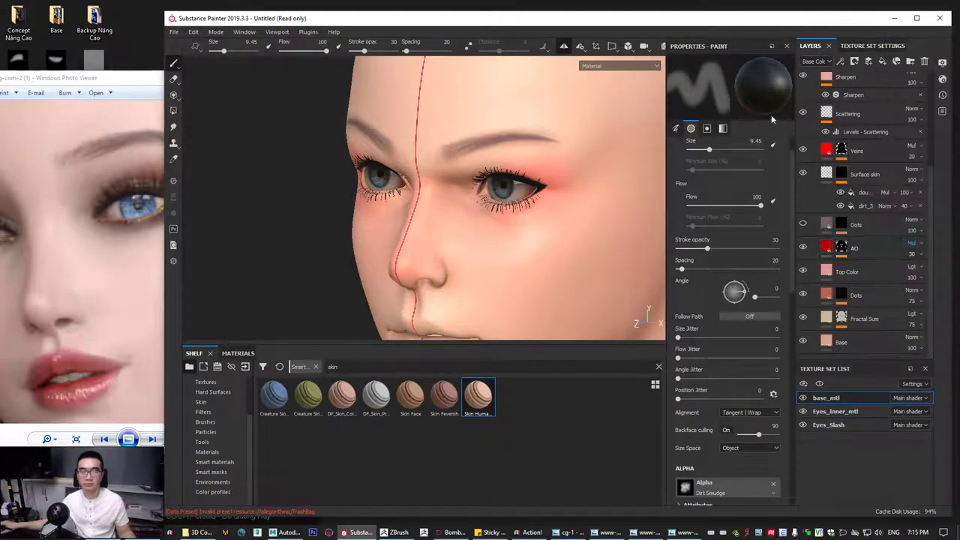
{"action": "mouse_move", "coordinate": [570, 203]}
{"action": "left_mouse_down", "text": "alt"}
{"action": "mouse_move", "coordinate": [563, 217]}
{"action": "mouse_move", "coordinate": [579, 219]}
{"action": "left_mouse_up", "text": "alt"}
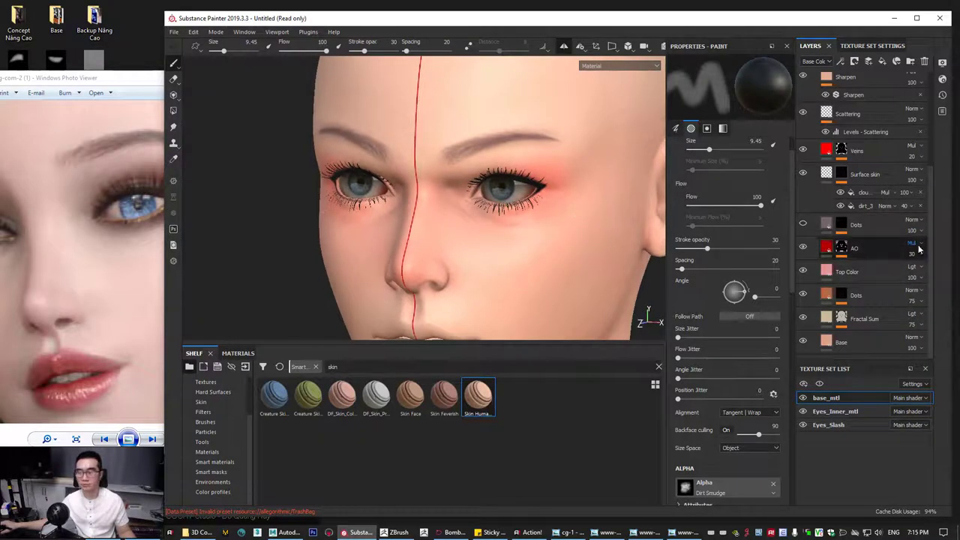
{"action": "key", "text": "ctrl+z"}
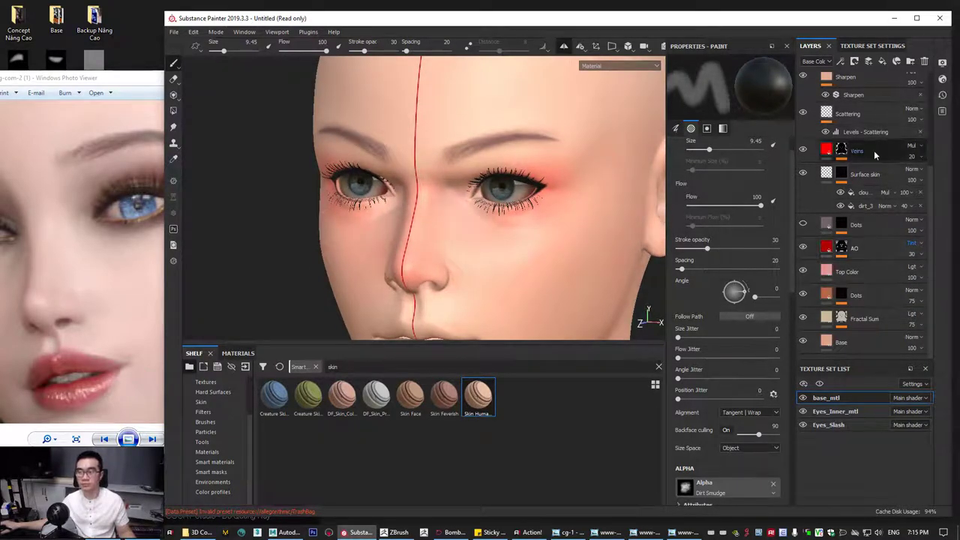
{"action": "left_click", "coordinate": [920, 242]}
{"action": "left_click", "coordinate": [898, 154]}
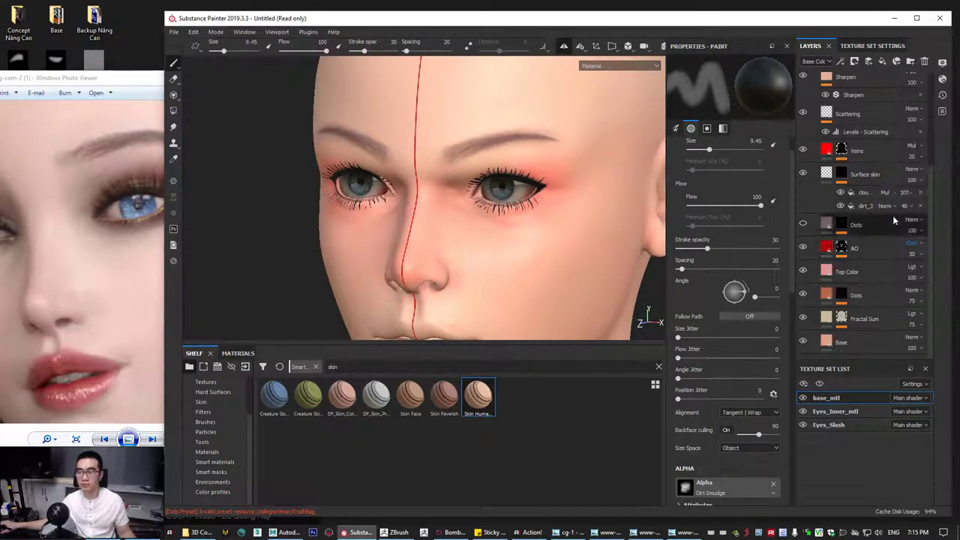
Lower the AO layer's opacity to 14 and darken its base color to a red of 0.368.
{"action": "left_click_drag", "start_coordinate": [919, 276], "coordinate": [914, 276]}
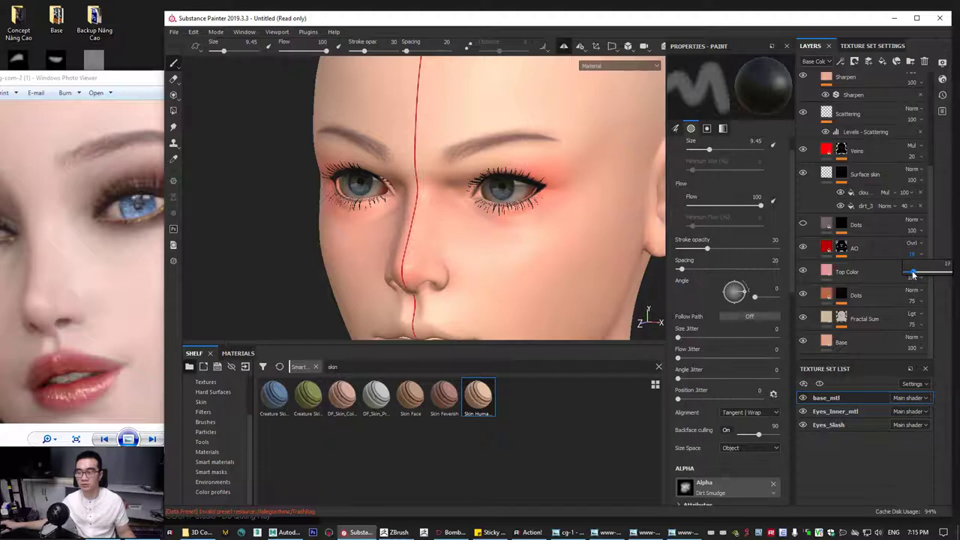
{"action": "left_click", "coordinate": [870, 252]}
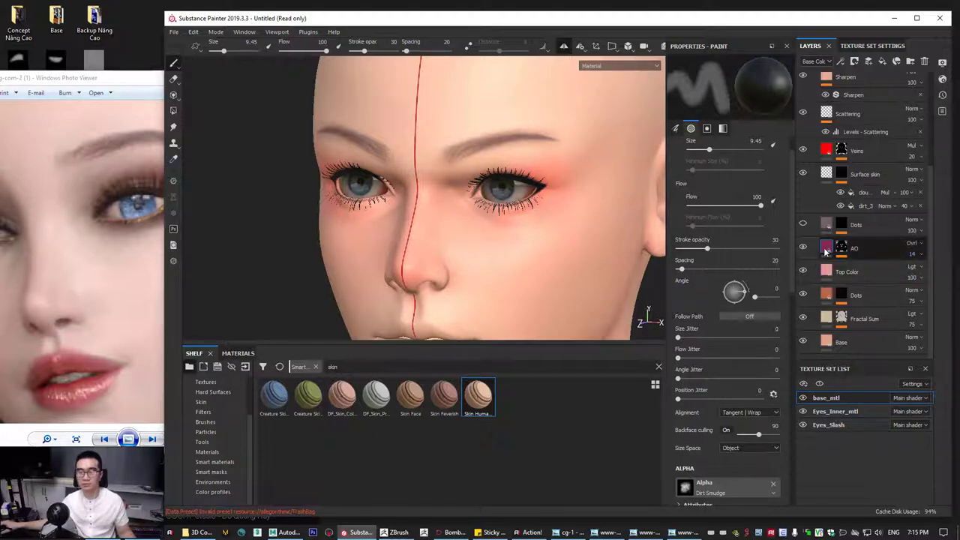
{"action": "left_click", "coordinate": [756, 309]}
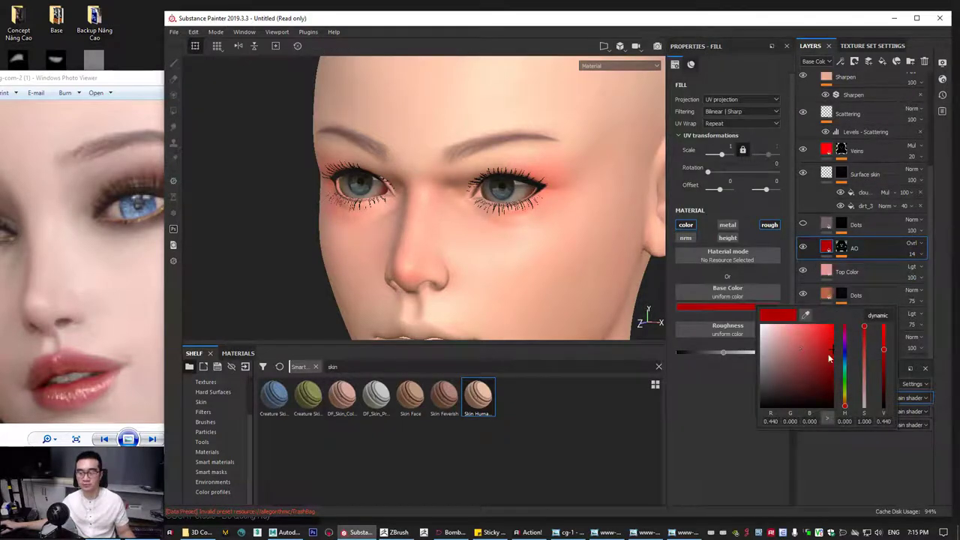
{"action": "left_click_drag", "start_coordinate": [829, 358], "coordinate": [837, 358]}
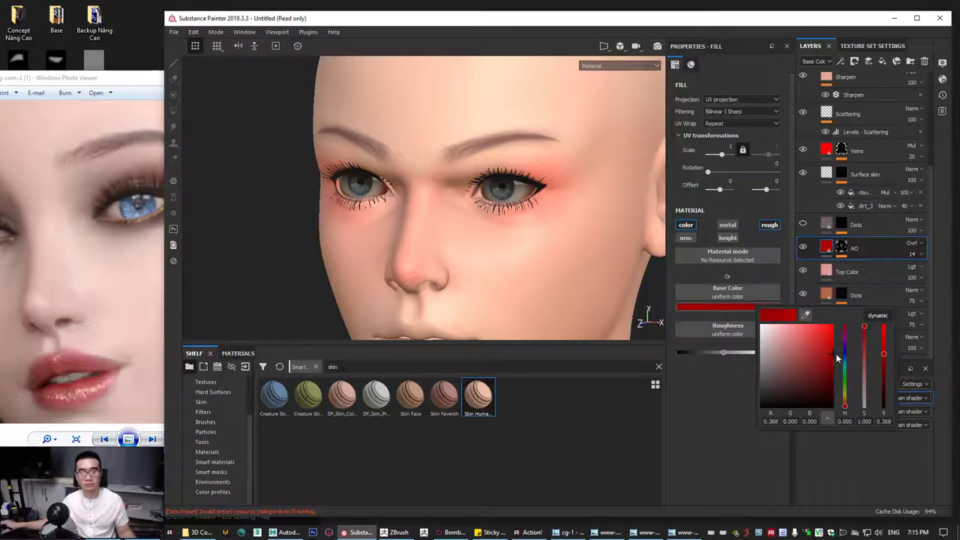
{"action": "left_click", "coordinate": [676, 399]}
{"action": "scroll", "coordinate": [535, 237], "scroll_direction": "down", "scroll_amount": 4}
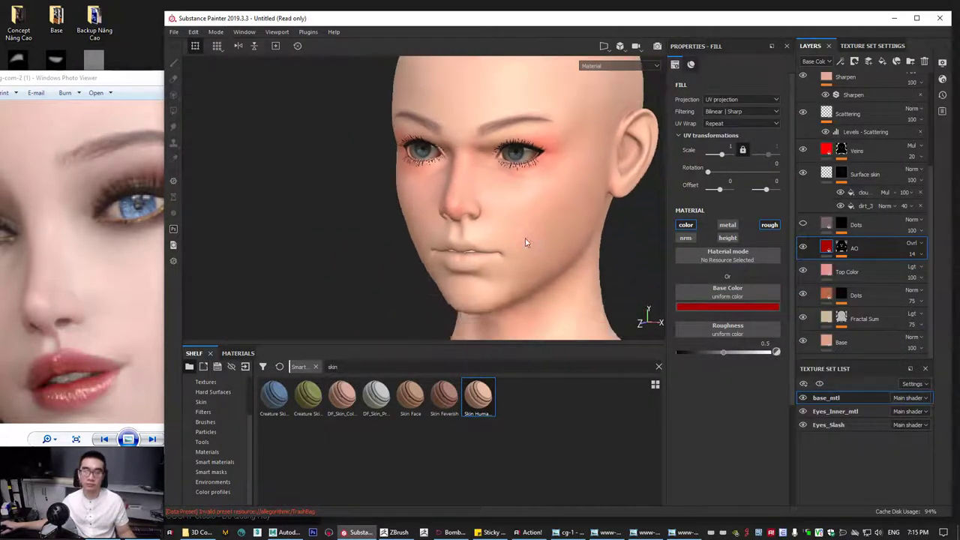
{"action": "left_click_drag", "start_coordinate": [527, 243], "coordinate": [510, 208], "text": "alt"}
{"action": "scroll", "coordinate": [491, 231], "scroll_direction": "up", "scroll_amount": 4}
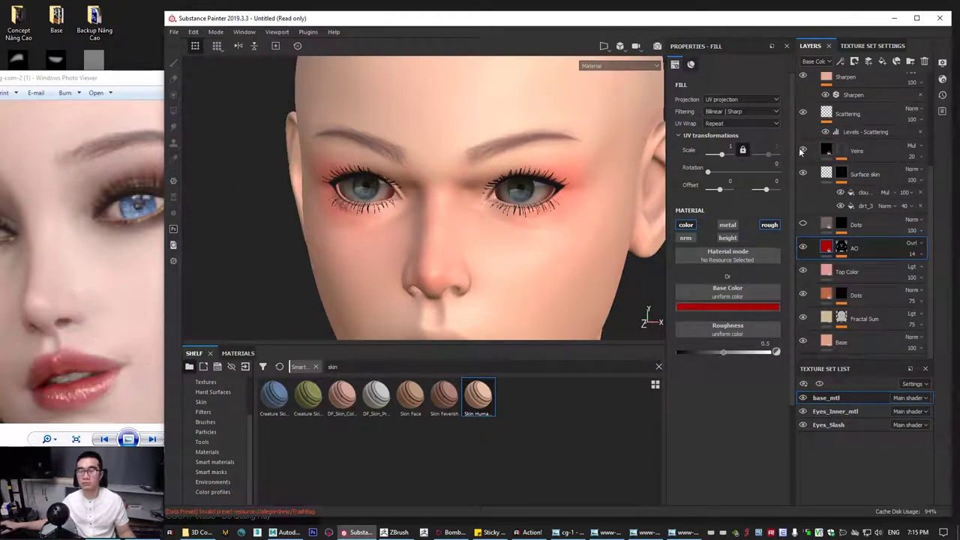
Collapse the Skin Human Simple group and paint faint white strokes around the outer eye on the Fill layer 2 mask at stroke opacity 5.
{"action": "scroll", "coordinate": [816, 98], "scroll_direction": "up", "scroll_amount": 5}
{"action": "left_click", "coordinate": [814, 191]}
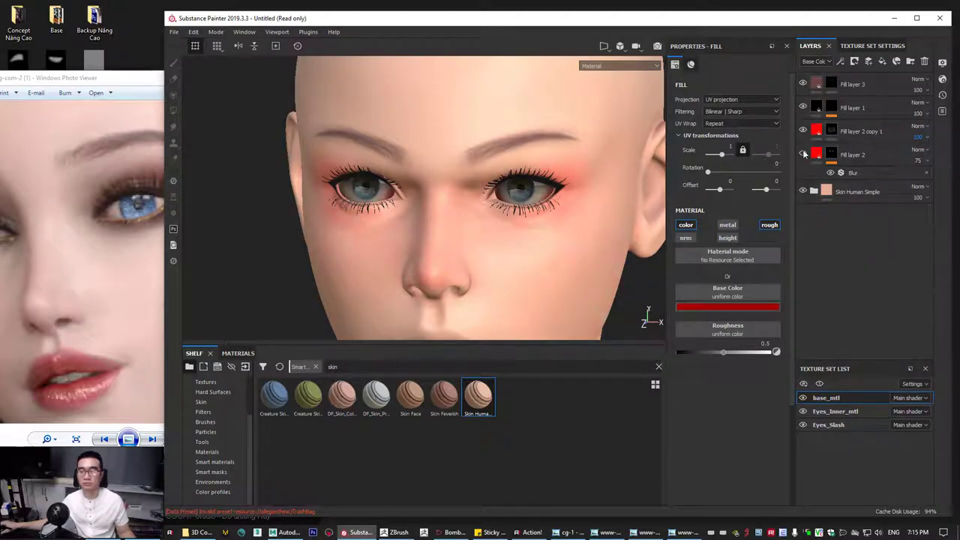
{"action": "left_click", "coordinate": [829, 157]}
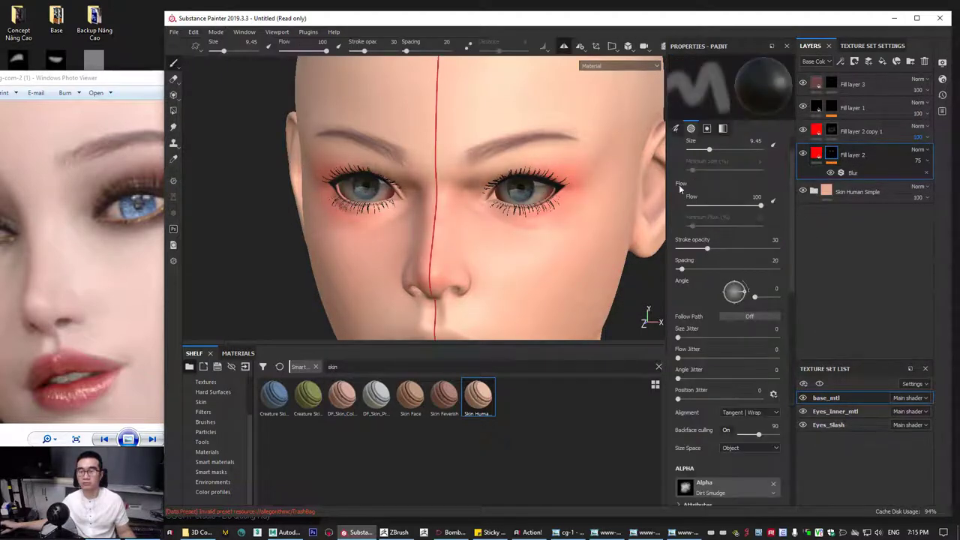
{"action": "right_click_drag", "start_coordinate": [517, 186], "coordinate": [583, 227], "text": "alt"}
{"action": "left_click_drag", "start_coordinate": [583, 228], "coordinate": [536, 182], "text": "alt"}
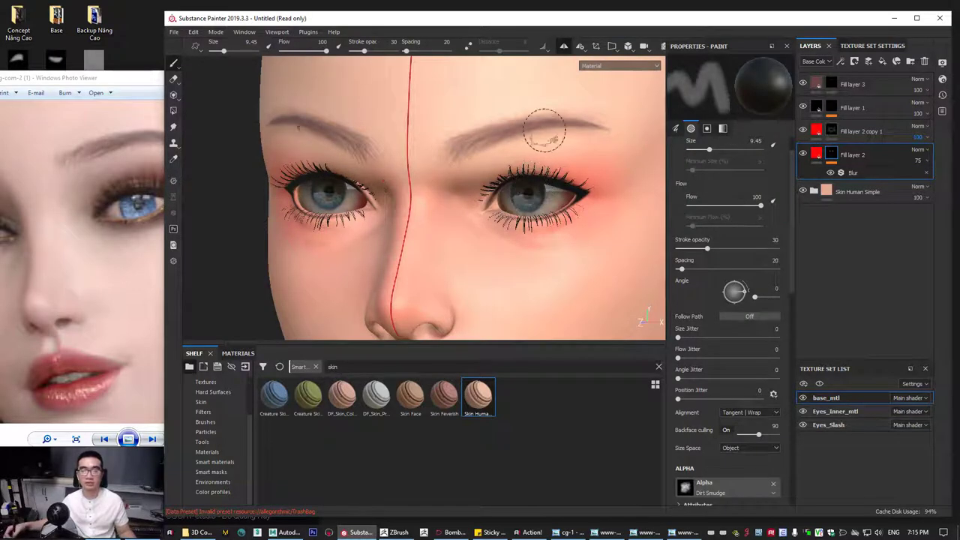
{"action": "left_click_drag", "start_coordinate": [545, 131], "coordinate": [551, 152], "text": "alt"}
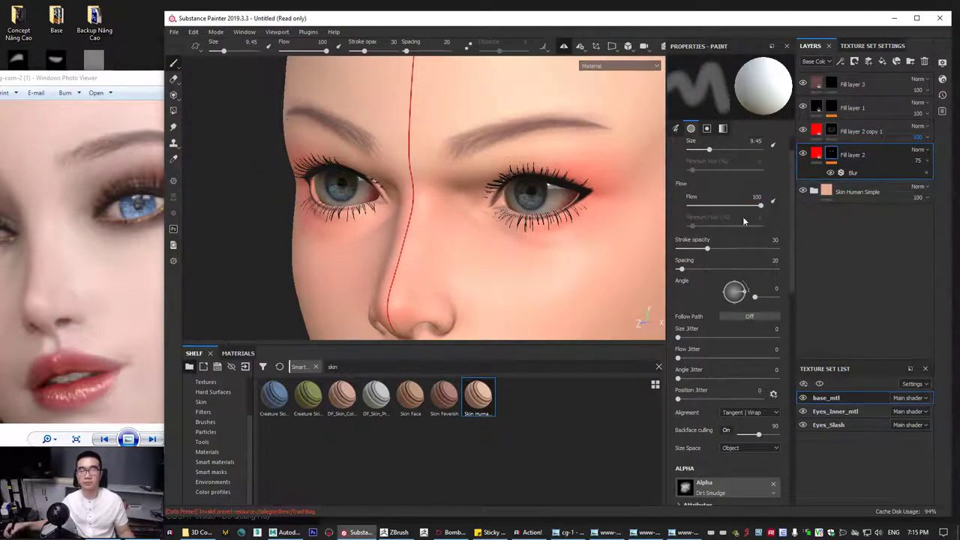
{"action": "left_click", "coordinate": [683, 250]}
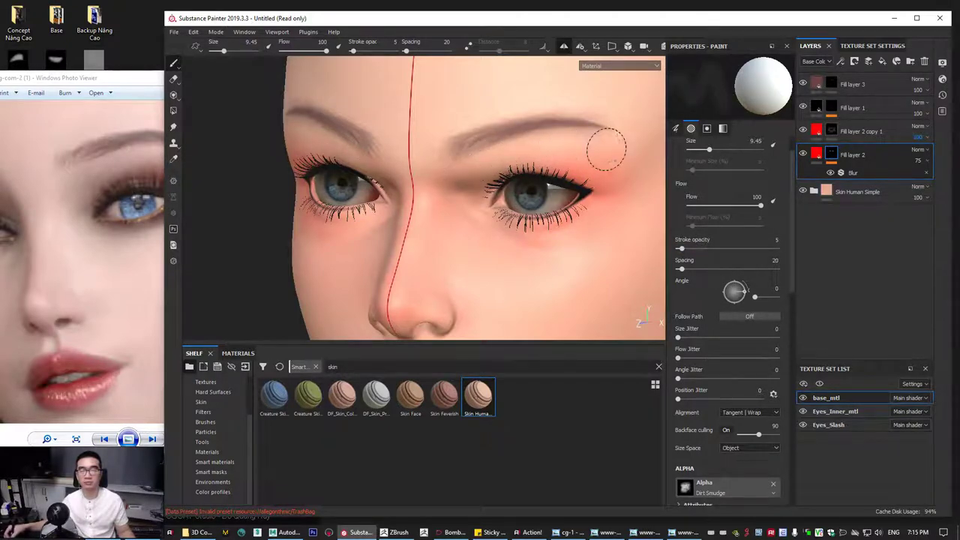
{"action": "middle_click_drag", "start_coordinate": [605, 154], "coordinate": [499, 154], "text": "alt"}
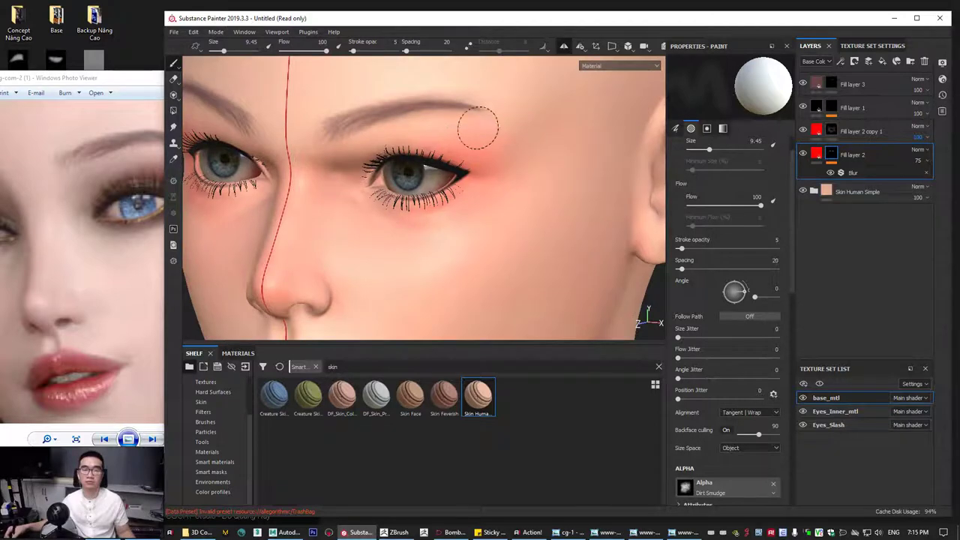
{"action": "mouse_move", "coordinate": [510, 189]}
{"action": "left_mouse_down", "text": "alt"}
{"action": "mouse_move", "coordinate": [484, 188]}
{"action": "mouse_move", "coordinate": [510, 197]}
{"action": "mouse_move", "coordinate": [554, 178]}
{"action": "mouse_move", "coordinate": [510, 167]}
{"action": "mouse_move", "coordinate": [533, 188]}
{"action": "left_mouse_up", "text": "alt"}
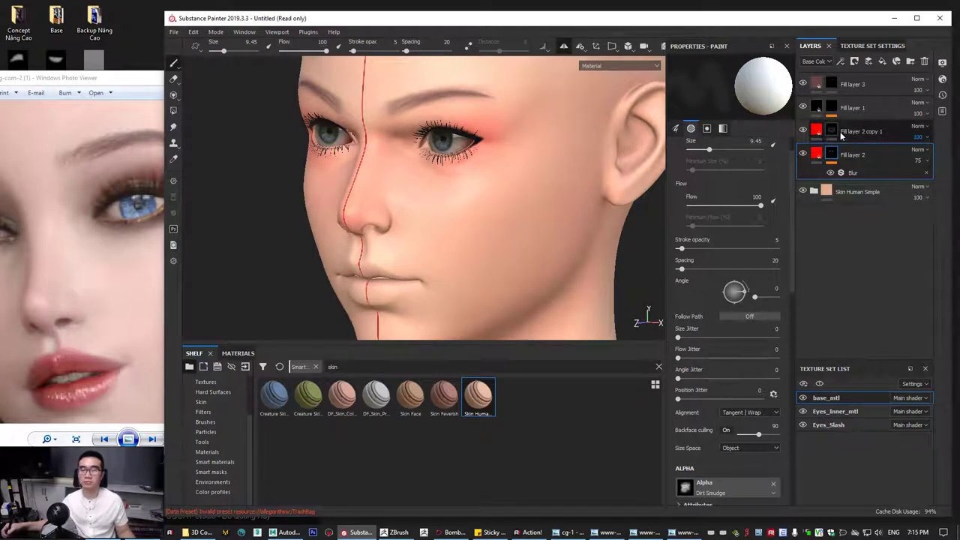
Compare the face without Fill layer 2 copy 1 and paint soft blush over the cheeks on its mask with brush size 29.97.
{"action": "left_click", "coordinate": [803, 130]}
{"action": "left_click", "coordinate": [803, 130]}
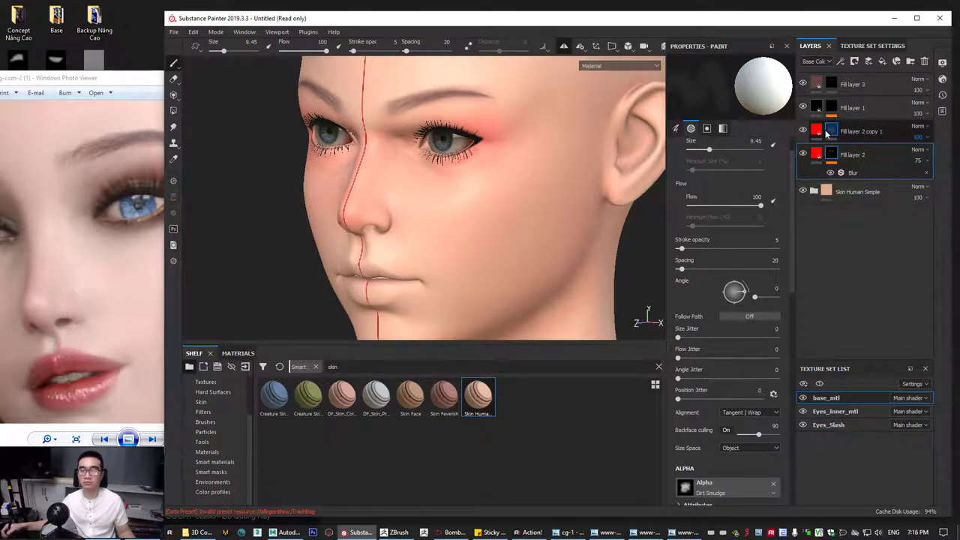
{"action": "left_click", "coordinate": [804, 130]}
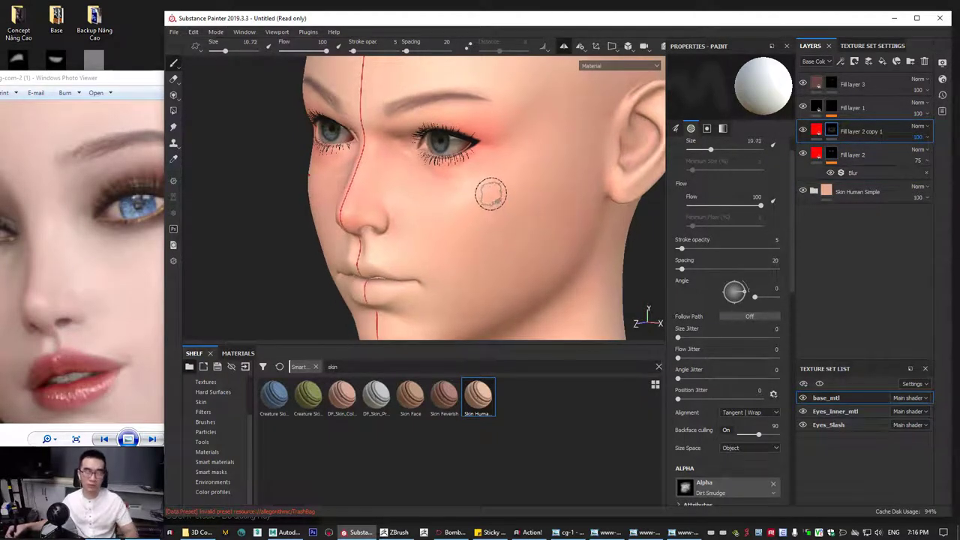
{"action": "right_click_drag", "start_coordinate": [485, 217], "coordinate": [525, 217], "text": "ctrl"}
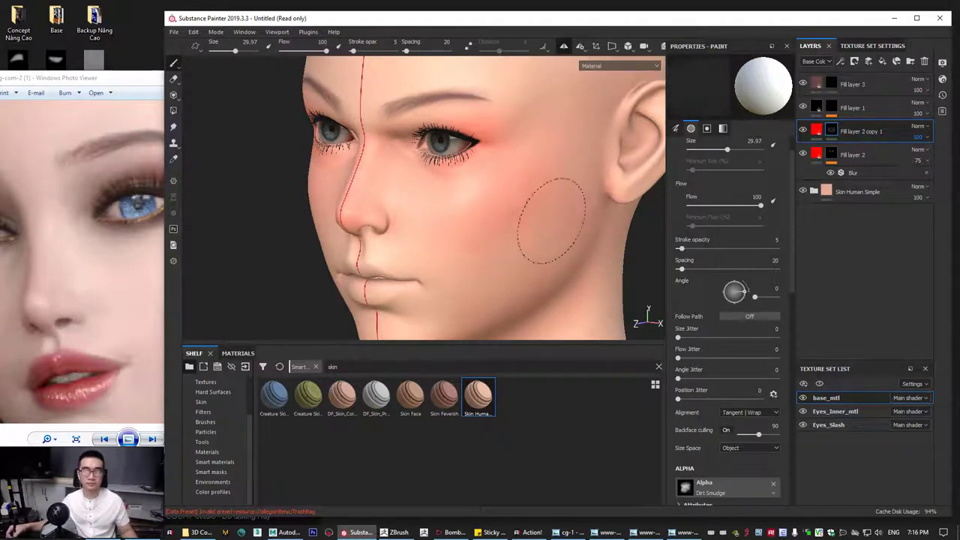
{"action": "mouse_move", "coordinate": [536, 229]}
{"action": "left_mouse_down", "text": "alt"}
{"action": "mouse_move", "coordinate": [574, 223]}
{"action": "mouse_move", "coordinate": [472, 233]}
{"action": "left_mouse_up", "text": "alt"}
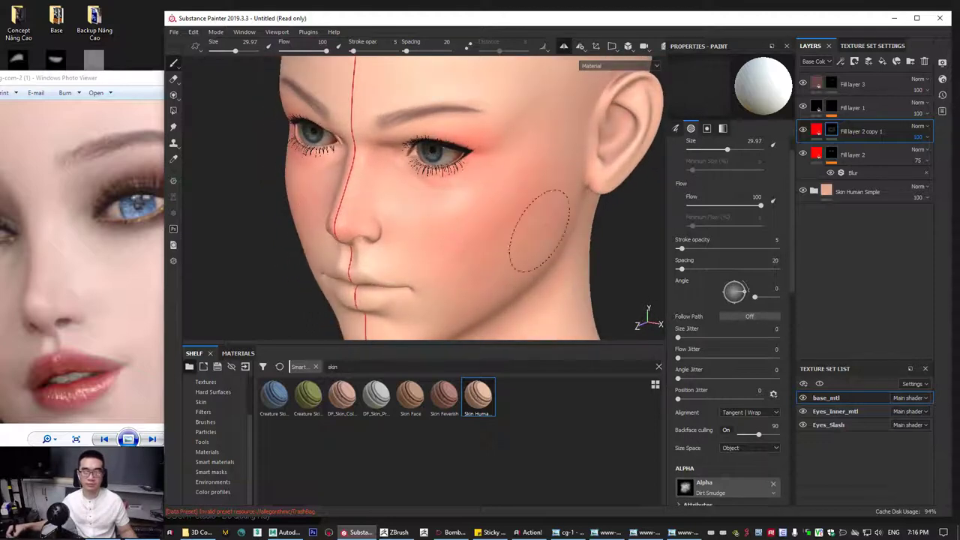
{"action": "left_click_drag", "start_coordinate": [577, 198], "coordinate": [510, 211], "text": "alt"}
{"action": "mouse_move", "coordinate": [545, 141]}
{"action": "left_mouse_down", "text": "alt"}
{"action": "mouse_move", "coordinate": [500, 159]}
{"action": "mouse_move", "coordinate": [562, 182]}
{"action": "mouse_move", "coordinate": [556, 123]}
{"action": "mouse_move", "coordinate": [480, 161]}
{"action": "mouse_move", "coordinate": [559, 146]}
{"action": "mouse_move", "coordinate": [466, 225]}
{"action": "mouse_move", "coordinate": [570, 226]}
{"action": "left_mouse_up", "text": "alt"}
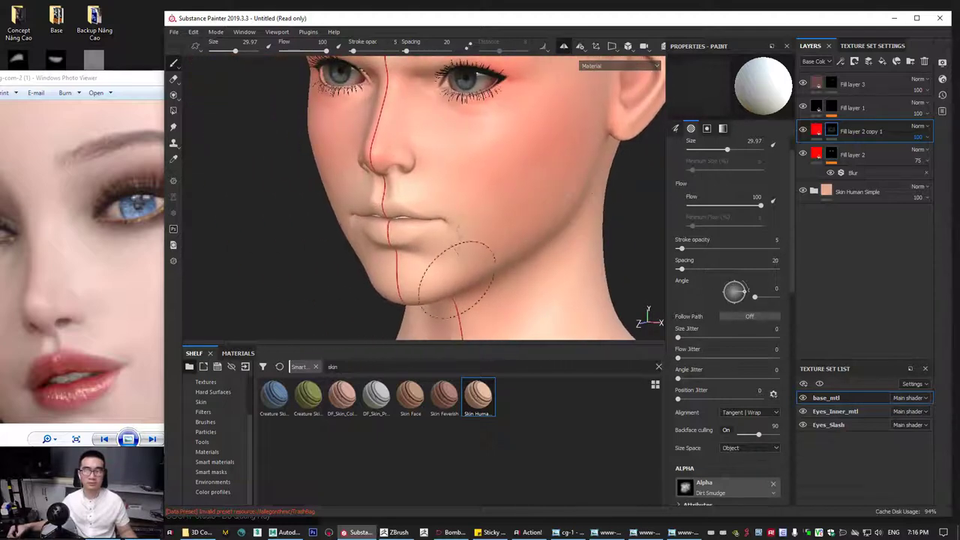
Extend the faint blush over the temples and sides of the face on the Fill layer 2 copy 1 mask, checking the reference image.
{"action": "mouse_move", "coordinate": [484, 250]}
{"action": "left_mouse_down", "text": "alt"}
{"action": "mouse_move", "coordinate": [525, 228]}
{"action": "mouse_move", "coordinate": [514, 124]}
{"action": "left_mouse_up", "text": "alt"}
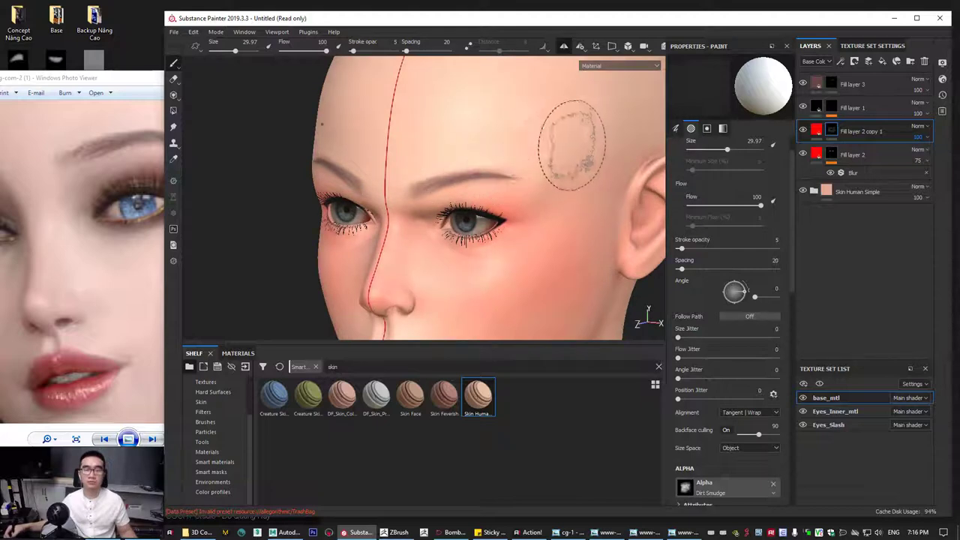
{"action": "mouse_move", "coordinate": [568, 167]}
{"action": "left_mouse_down", "text": "alt"}
{"action": "mouse_move", "coordinate": [528, 143]}
{"action": "mouse_move", "coordinate": [542, 193]}
{"action": "left_mouse_up", "text": "alt"}
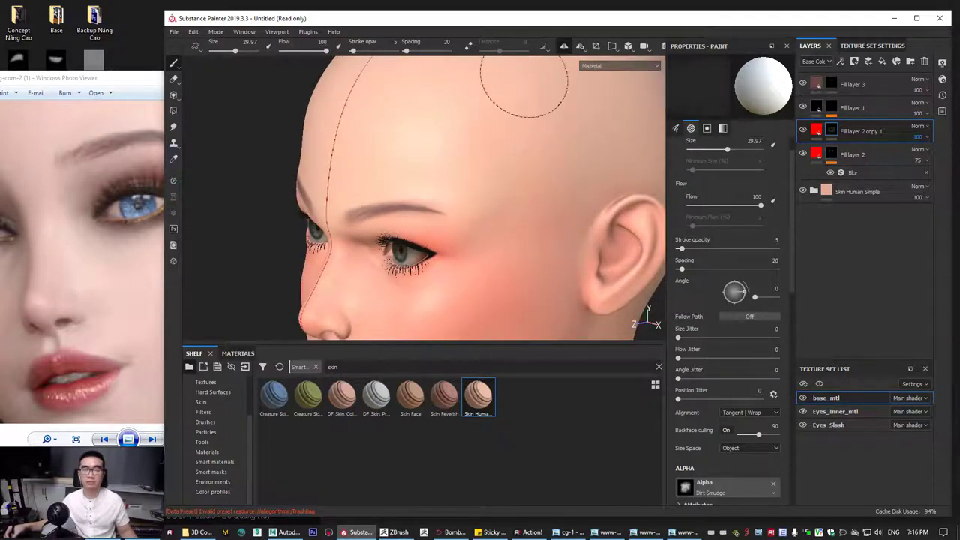
{"action": "mouse_move", "coordinate": [602, 201]}
{"action": "left_mouse_down", "text": "alt"}
{"action": "mouse_move", "coordinate": [575, 167]}
{"action": "mouse_move", "coordinate": [455, 128]}
{"action": "mouse_move", "coordinate": [517, 158]}
{"action": "mouse_move", "coordinate": [538, 157]}
{"action": "mouse_move", "coordinate": [495, 143]}
{"action": "mouse_move", "coordinate": [525, 172]}
{"action": "left_mouse_up", "text": "alt"}
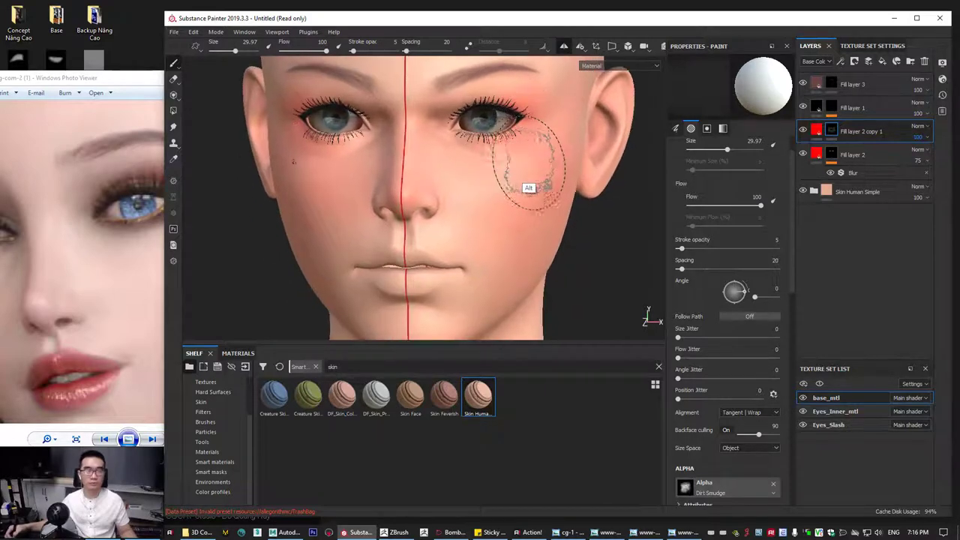
{"action": "left_click", "coordinate": [116, 207]}
{"action": "left_click", "coordinate": [604, 252]}
{"action": "left_click_drag", "start_coordinate": [610, 268], "coordinate": [558, 253], "text": "alt"}
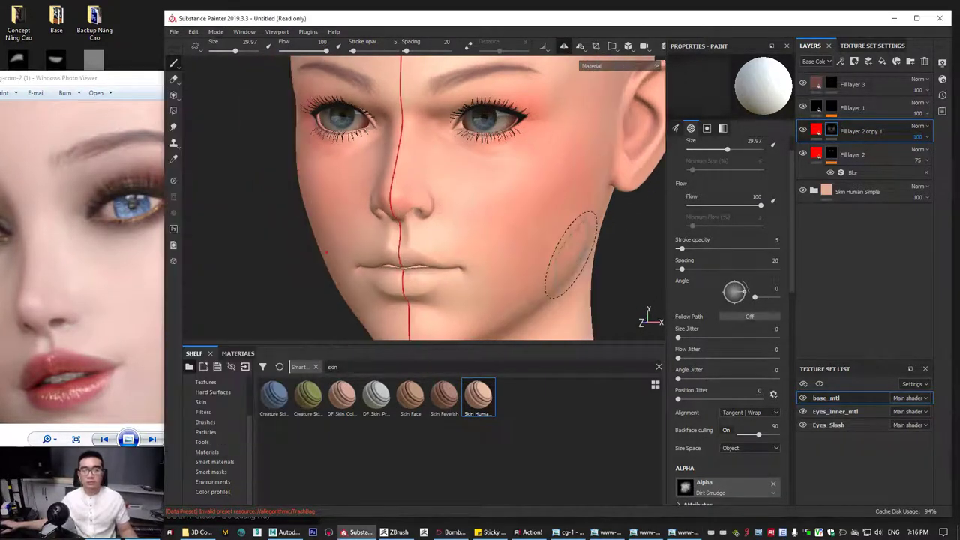
Reduce the opacity of Fill layer 2 copy 1 to 67 and enlarge the brush to 44.55.
{"action": "left_click_drag", "start_coordinate": [582, 221], "coordinate": [529, 217], "text": "alt"}
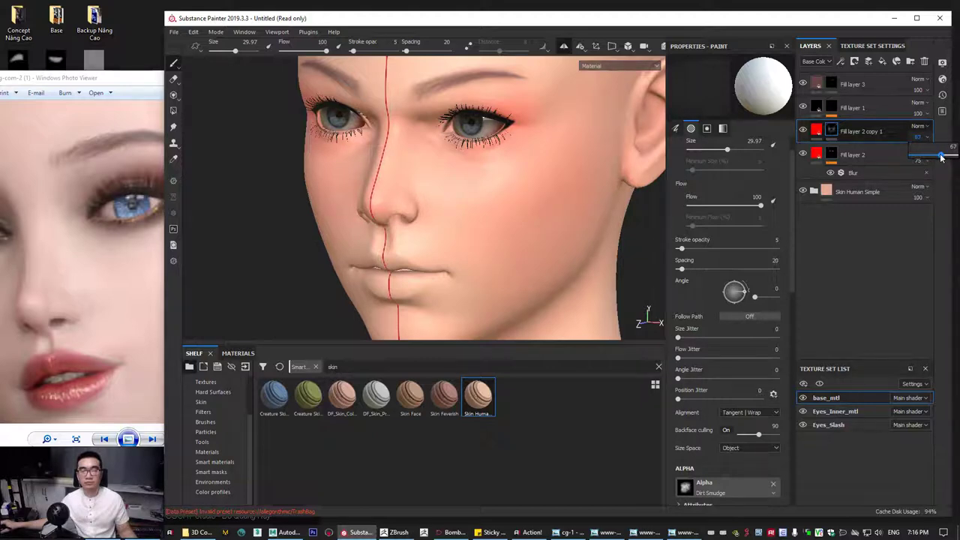
{"action": "middle_click_drag", "start_coordinate": [507, 229], "coordinate": [487, 221], "text": "alt"}
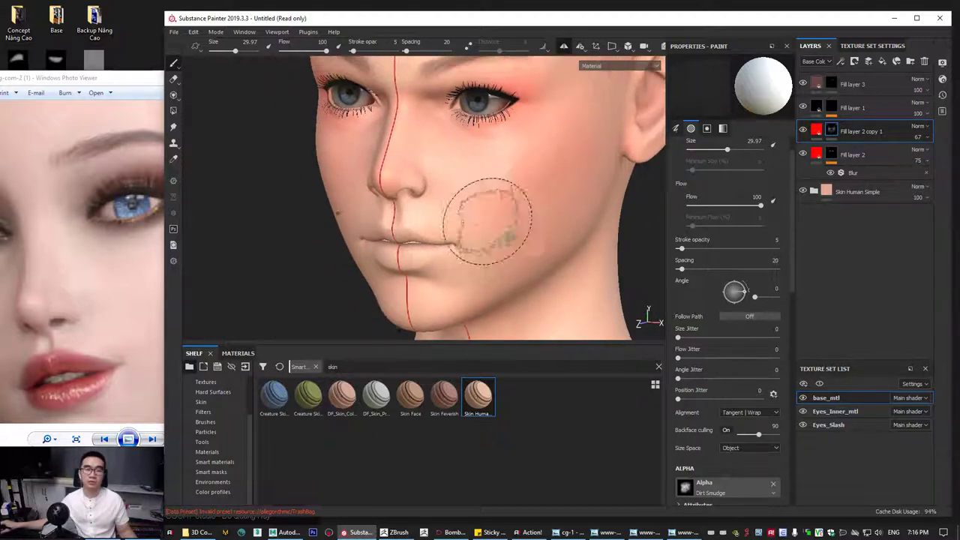
{"action": "left_click_drag", "start_coordinate": [488, 222], "coordinate": [511, 202], "text": "alt"}
{"action": "right_click_drag", "start_coordinate": [299, 218], "coordinate": [342, 251], "text": "ctrl"}
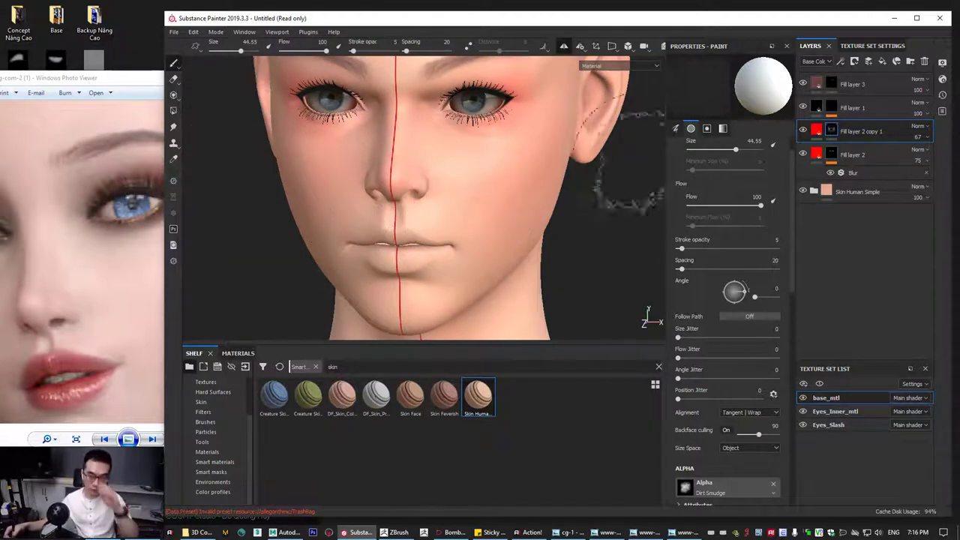
Add a fill layer above Fill layer 3 with only color and roughness enabled, and set its roughness to 0.2434.
{"action": "left_click", "coordinate": [889, 83]}
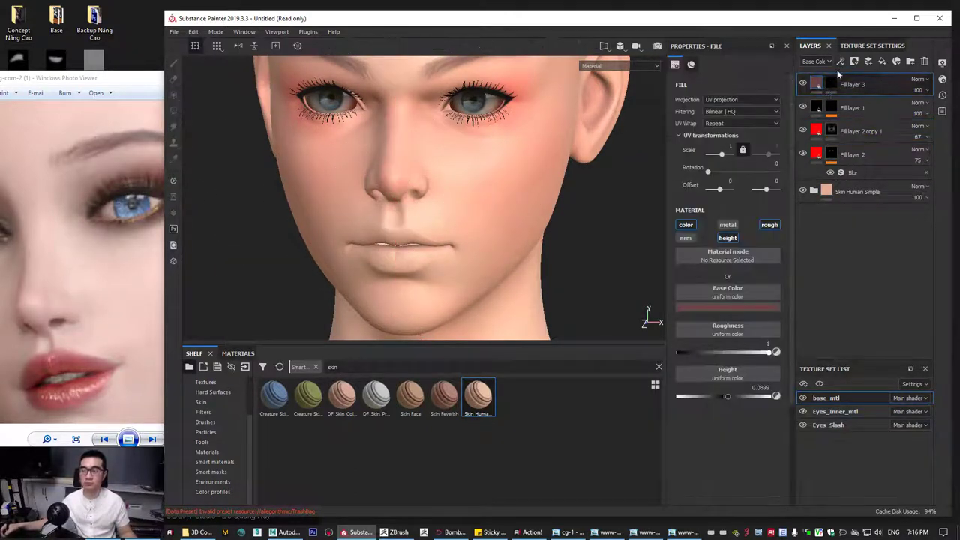
{"action": "left_click", "coordinate": [884, 63]}
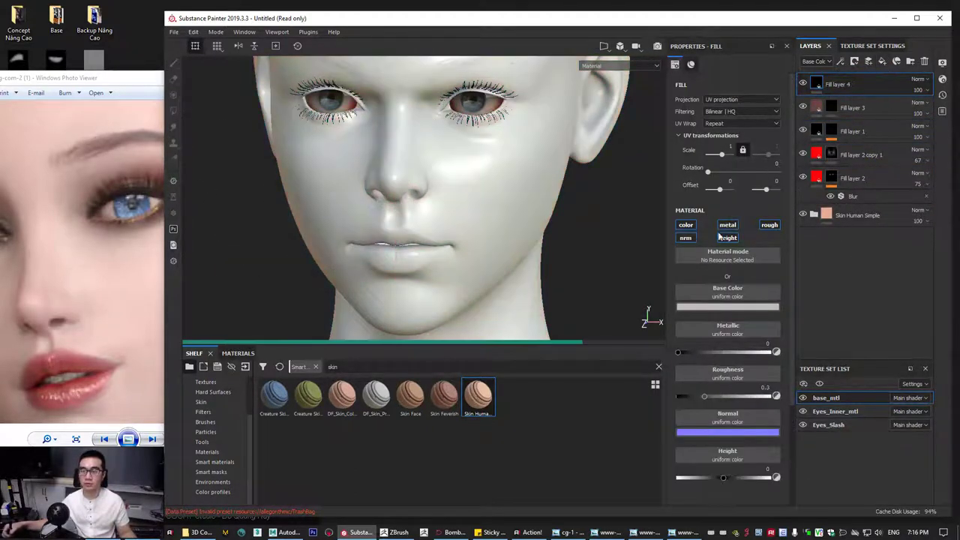
{"action": "left_click", "coordinate": [726, 225]}
{"action": "left_click", "coordinate": [727, 226]}
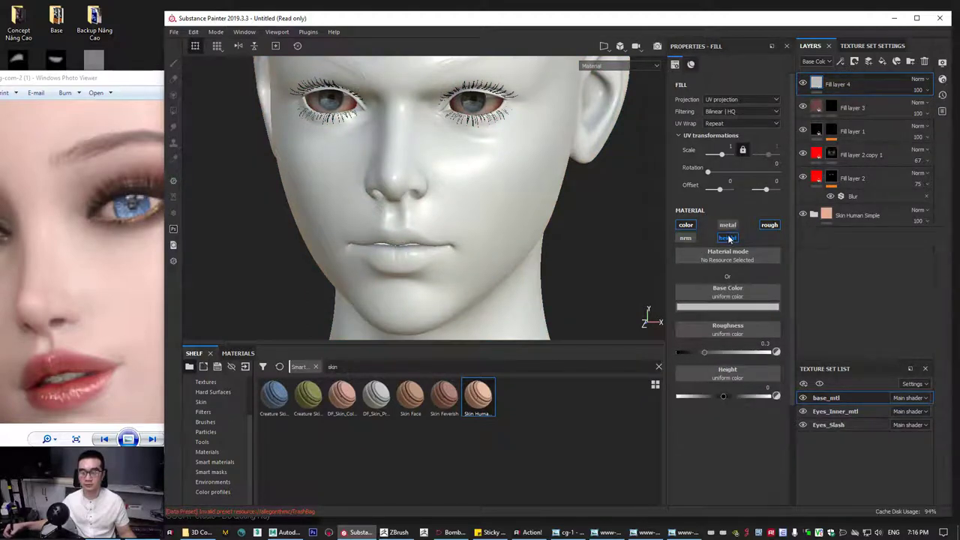
{"action": "left_click", "coordinate": [728, 238]}
{"action": "middle_click_drag", "start_coordinate": [433, 244], "coordinate": [461, 206], "text": "alt"}
{"action": "right_click_drag", "start_coordinate": [461, 206], "coordinate": [592, 218], "text": "alt"}
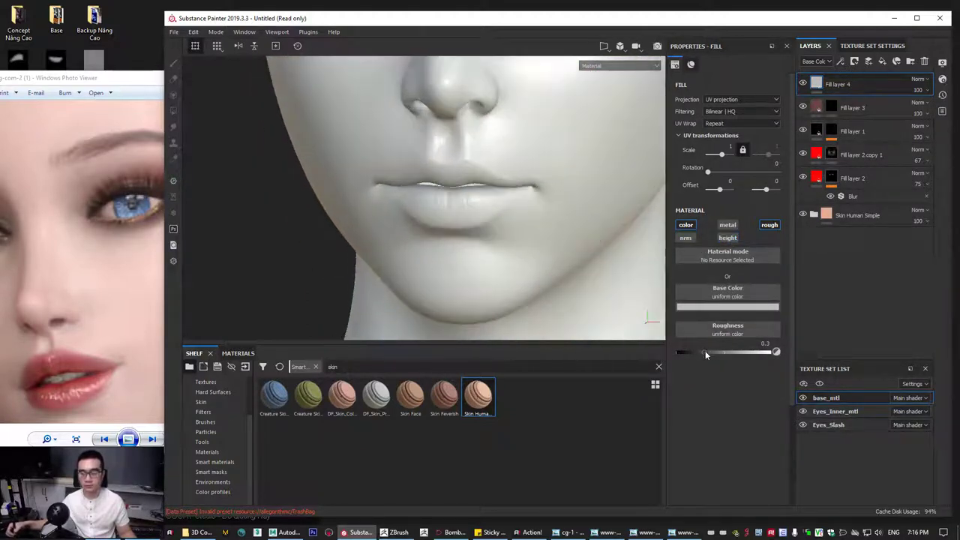
{"action": "left_click_drag", "start_coordinate": [705, 351], "coordinate": [699, 351]}
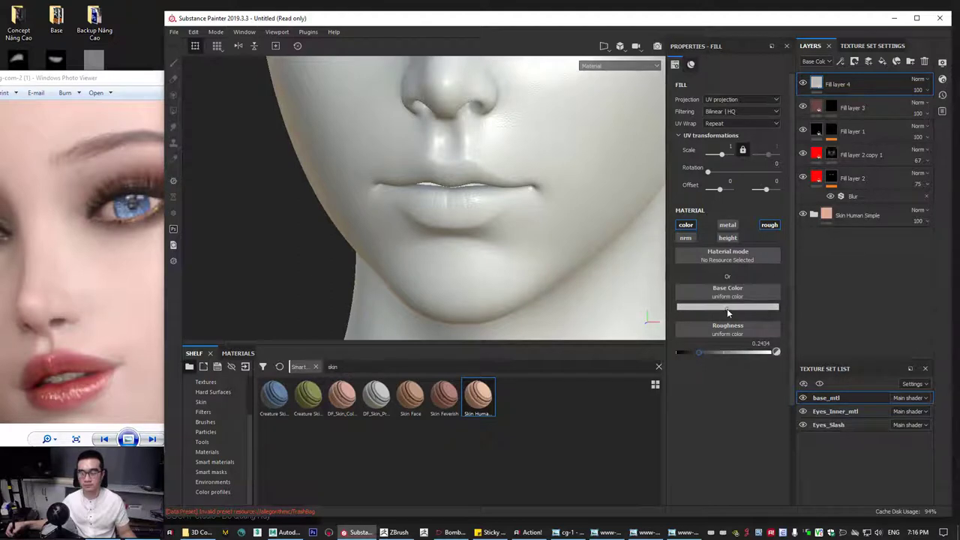
Set Fill layer 4's base color to muted pink, RGB 0.660, 0.278, 0.278, and give the layer a black mask.
{"action": "left_click", "coordinate": [727, 307]}
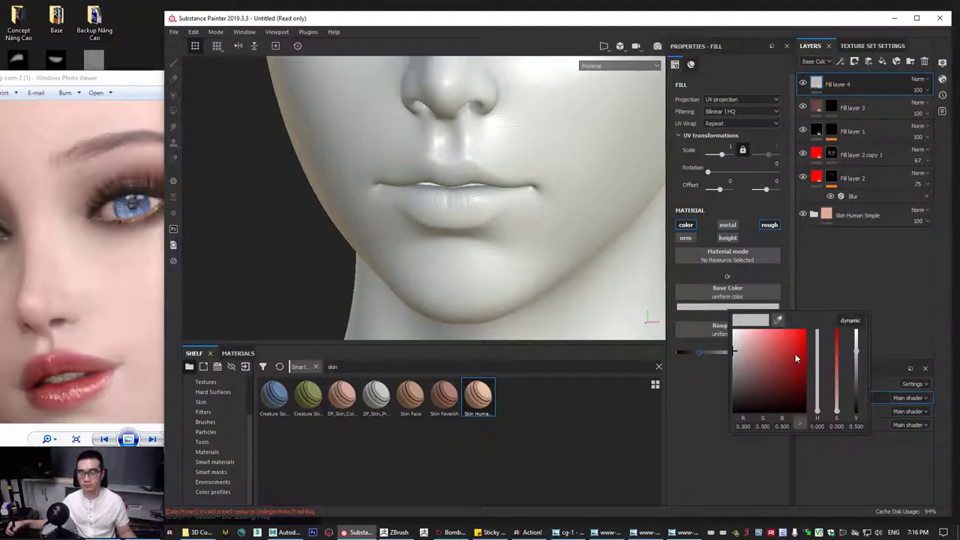
{"action": "left_click_drag", "start_coordinate": [777, 351], "coordinate": [757, 345]}
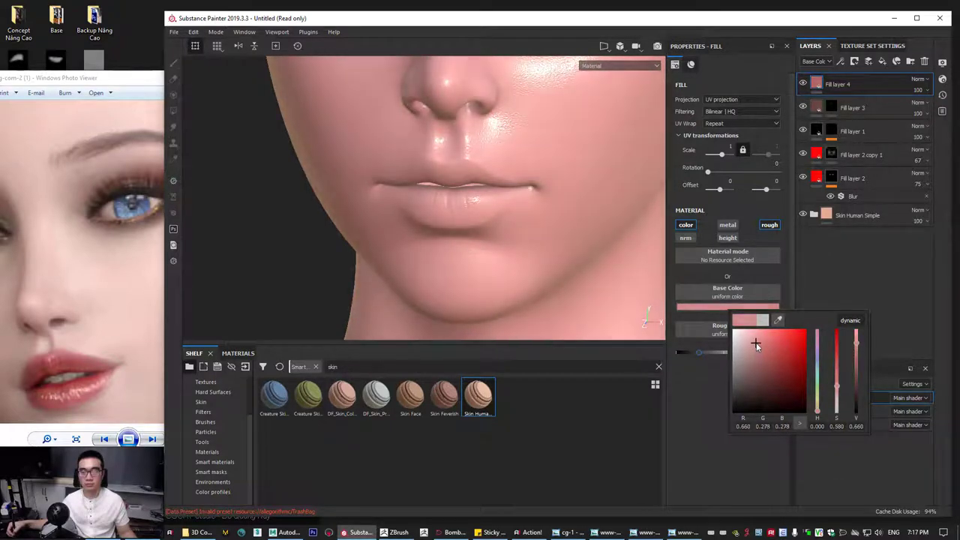
{"action": "left_click", "coordinate": [848, 245]}
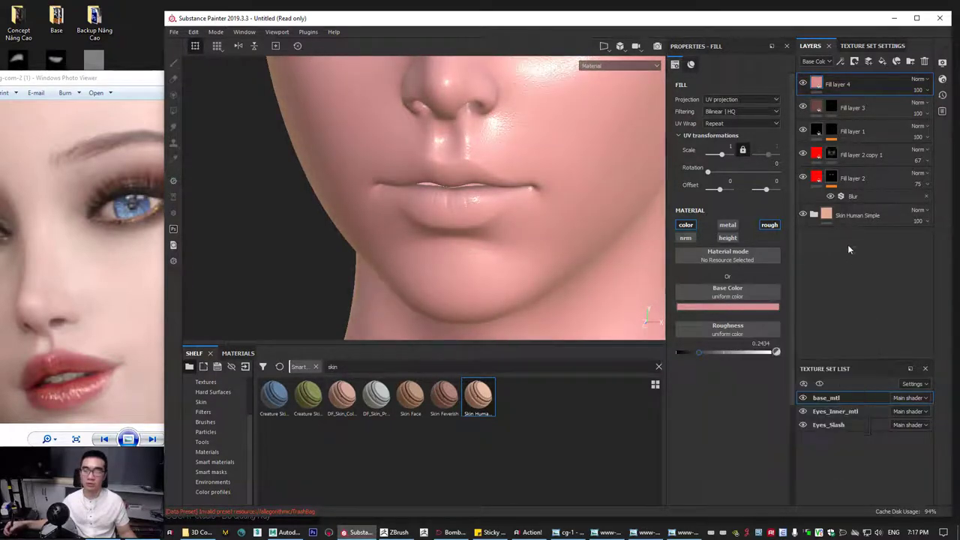
{"action": "right_click", "coordinate": [828, 83]}
{"action": "left_click", "coordinate": [863, 101]}
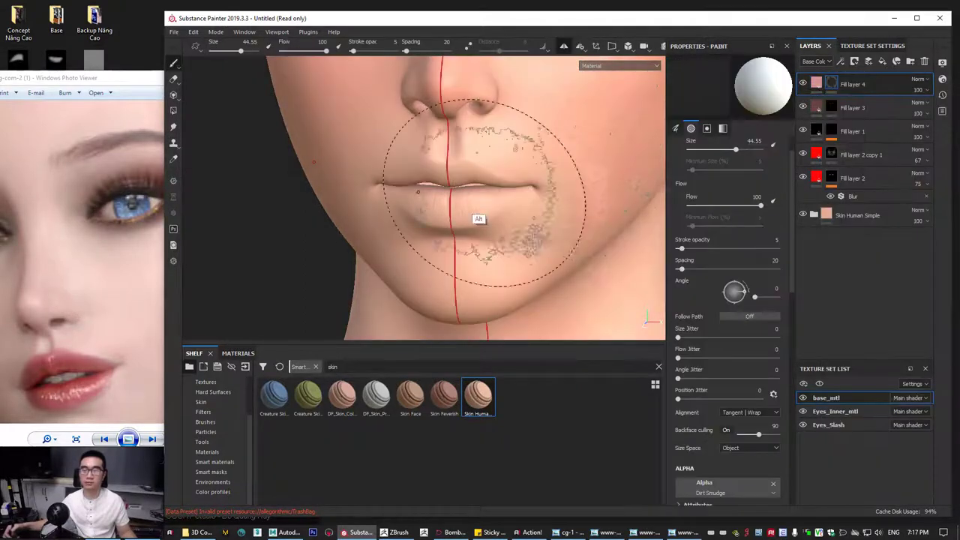
Set the brush size to 6.12 and stroke opacity to 87, and paint the middle of the lower lip on the mask.
{"action": "mouse_move", "coordinate": [418, 191]}
{"action": "right_mouse_down", "text": "alt"}
{"action": "mouse_move", "coordinate": [496, 200]}
{"action": "mouse_move", "coordinate": [458, 204]}
{"action": "right_mouse_up", "text": "alt"}
{"action": "left_click", "coordinate": [764, 249]}
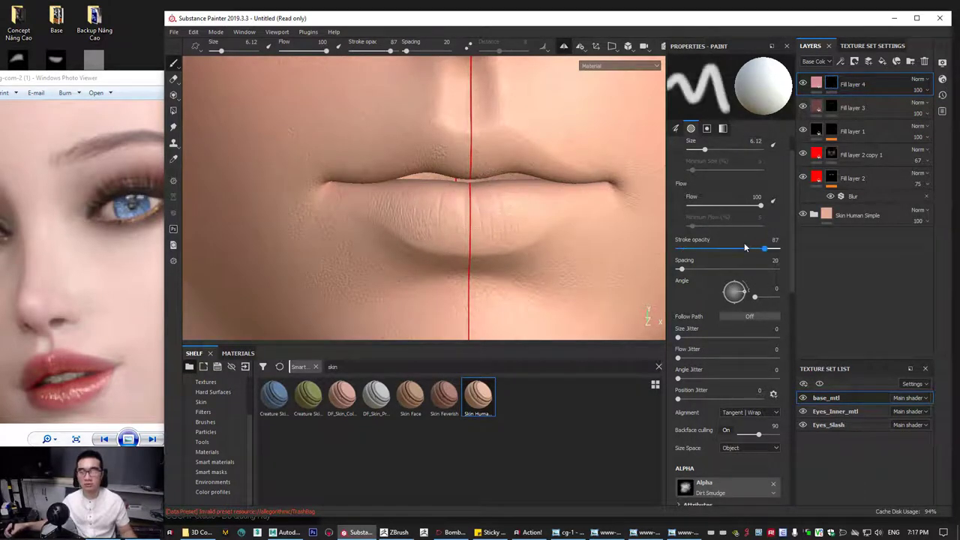
{"action": "left_click_drag", "start_coordinate": [451, 208], "coordinate": [499, 196], "text": "alt"}
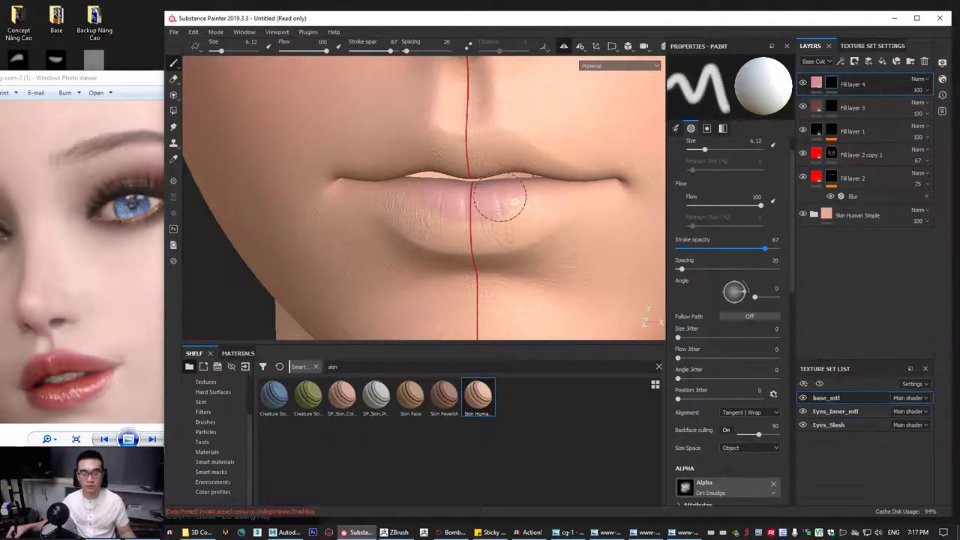
Change Fill layer 4's base color to a brighter pink, RGB 0.882, 0.308, 0.308.
{"action": "left_click", "coordinate": [816, 84]}
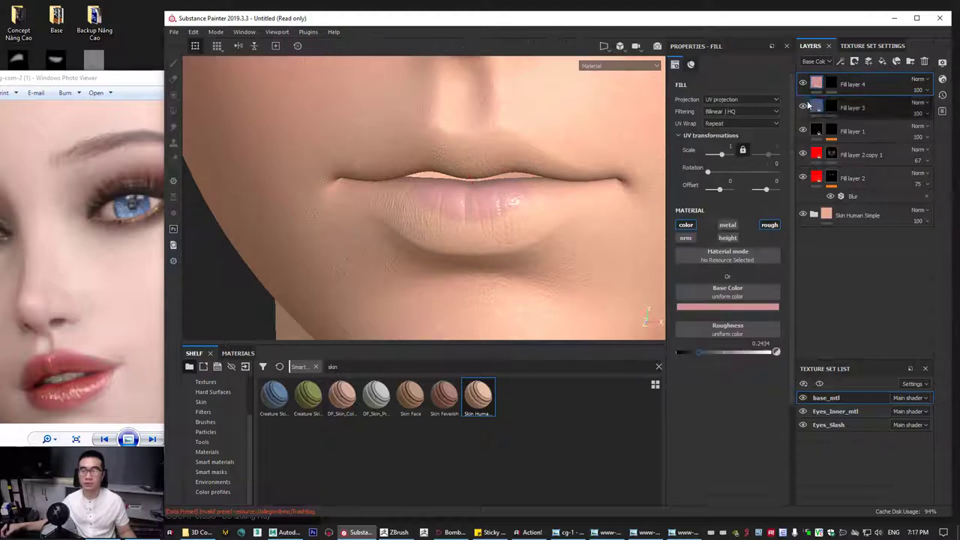
{"action": "left_click", "coordinate": [721, 309]}
{"action": "left_click", "coordinate": [753, 340]}
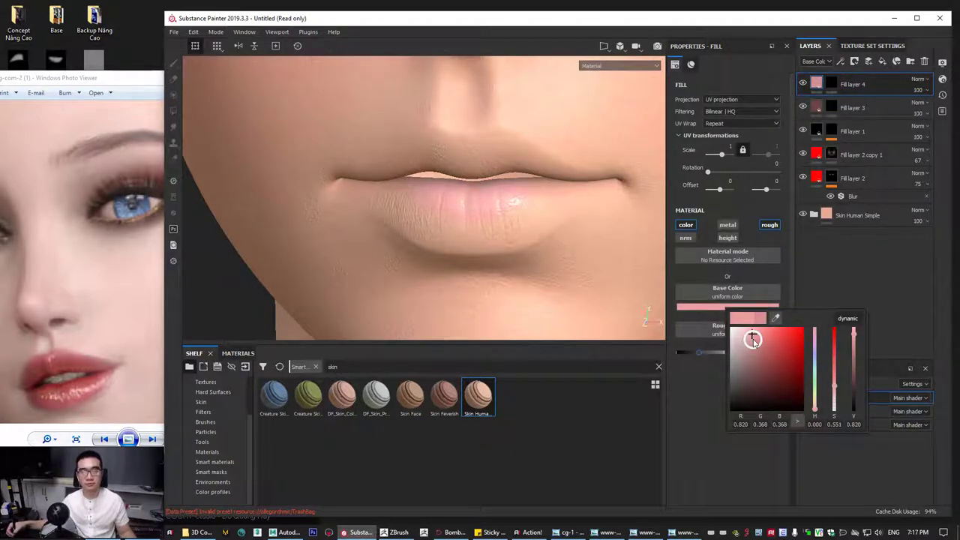
{"action": "left_click_drag", "start_coordinate": [753, 339], "coordinate": [753, 339]}
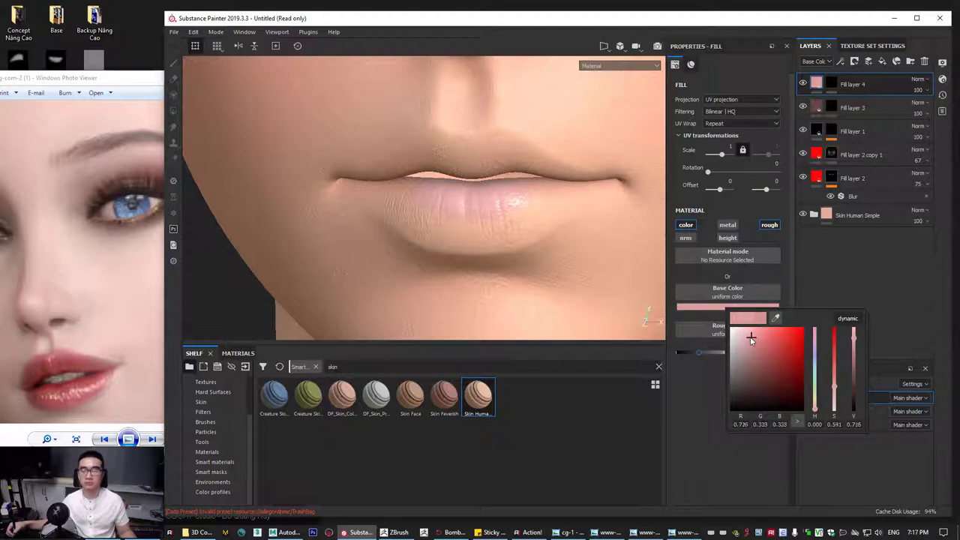
{"action": "left_click_drag", "start_coordinate": [751, 339], "coordinate": [750, 337]}
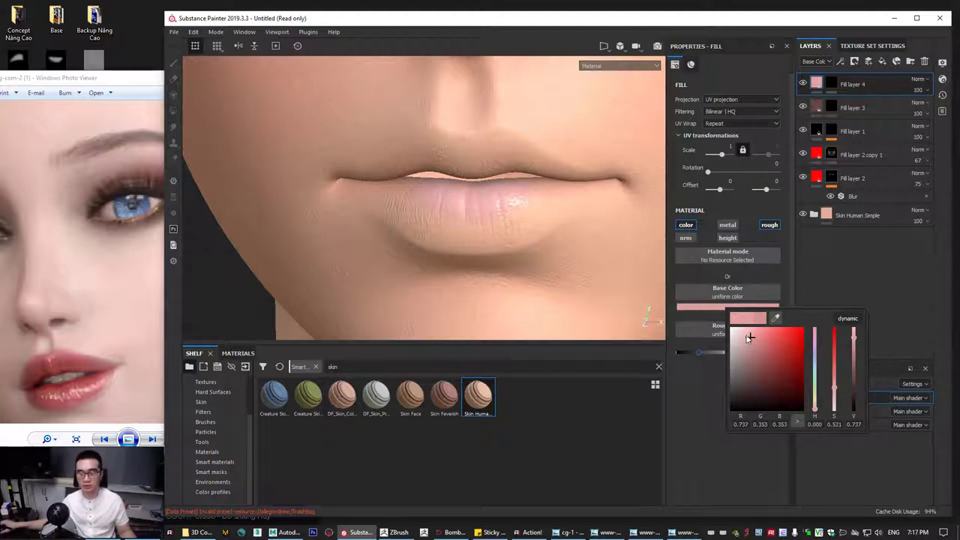
{"action": "left_click_drag", "start_coordinate": [753, 342], "coordinate": [757, 334]}
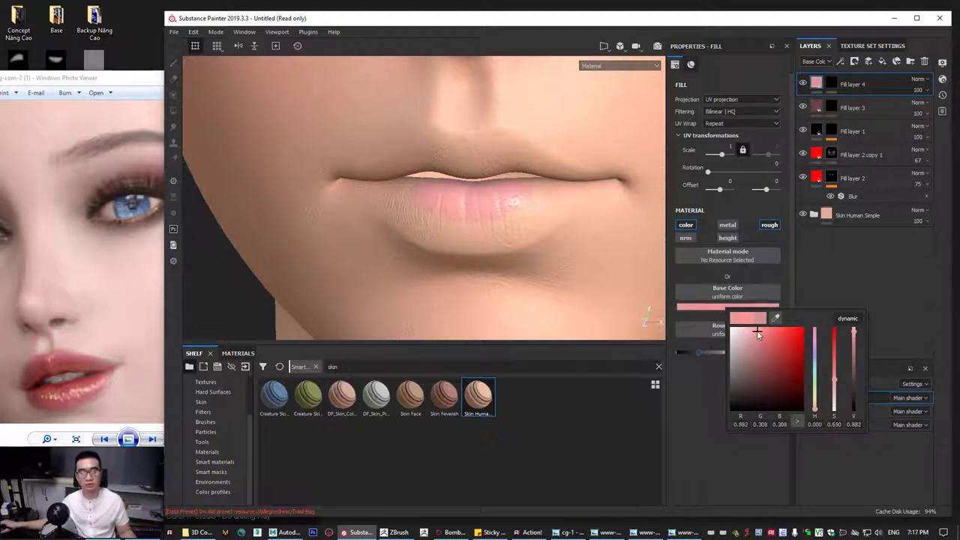
{"action": "left_click", "coordinate": [793, 262]}
Paint the lower lip on the Fill layer 4 mask, and paint the upper lip with the brush size reduced to 3.51.
{"action": "left_click", "coordinate": [819, 88]}
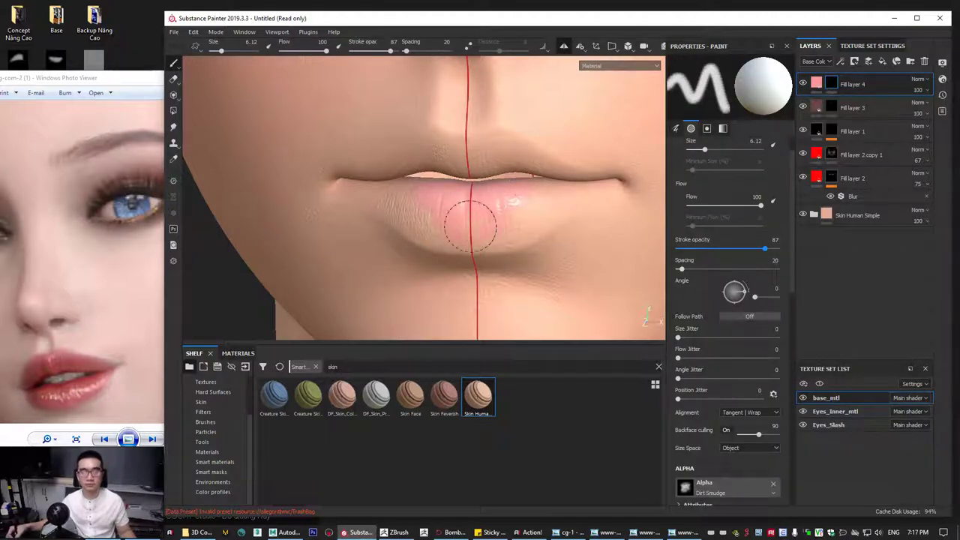
{"action": "left_click_drag", "start_coordinate": [555, 188], "coordinate": [515, 203], "text": "alt"}
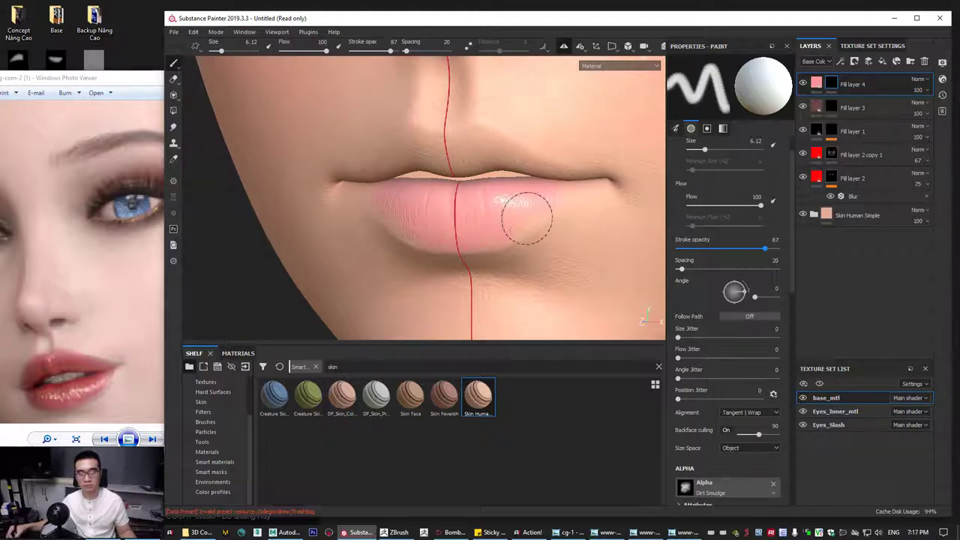
{"action": "mouse_move", "coordinate": [568, 192]}
{"action": "left_mouse_down", "text": "alt"}
{"action": "mouse_move", "coordinate": [503, 217]}
{"action": "mouse_move", "coordinate": [491, 174]}
{"action": "left_mouse_up", "text": "alt"}
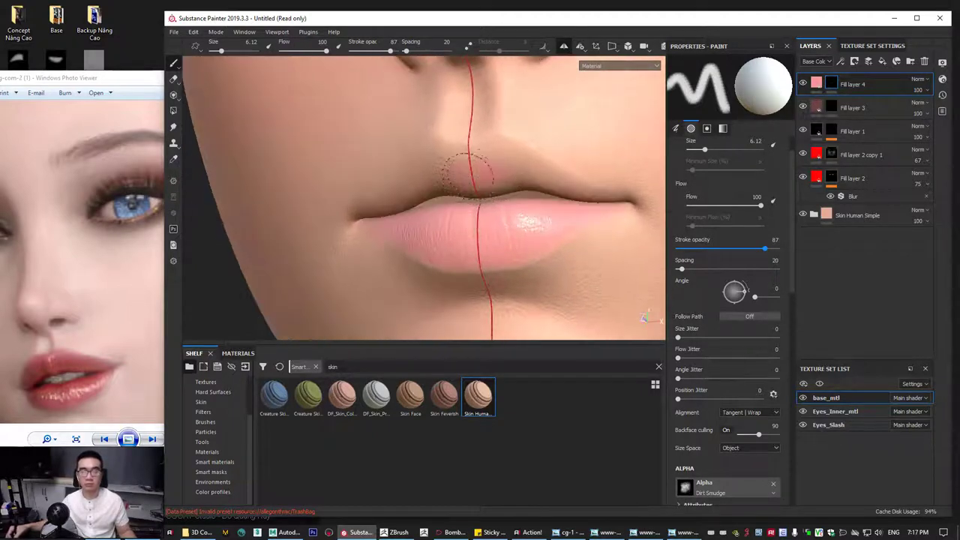
{"action": "key", "text": "bracketleft"}
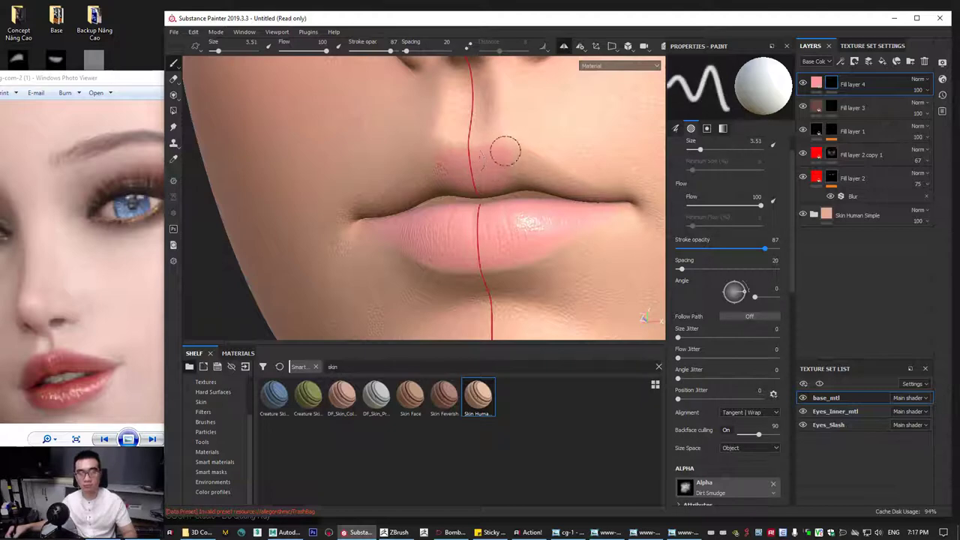
{"action": "left_click_drag", "start_coordinate": [505, 161], "coordinate": [496, 174], "text": "alt"}
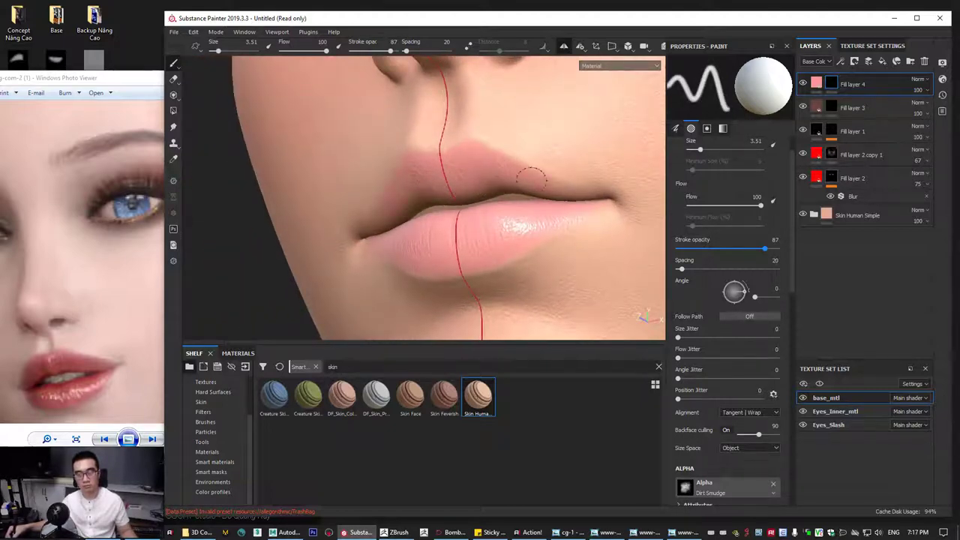
Show only the base color in the 2D UV view and fill in the pink lips up to the mouth opening and corners.
{"action": "key", "text": "F3"}
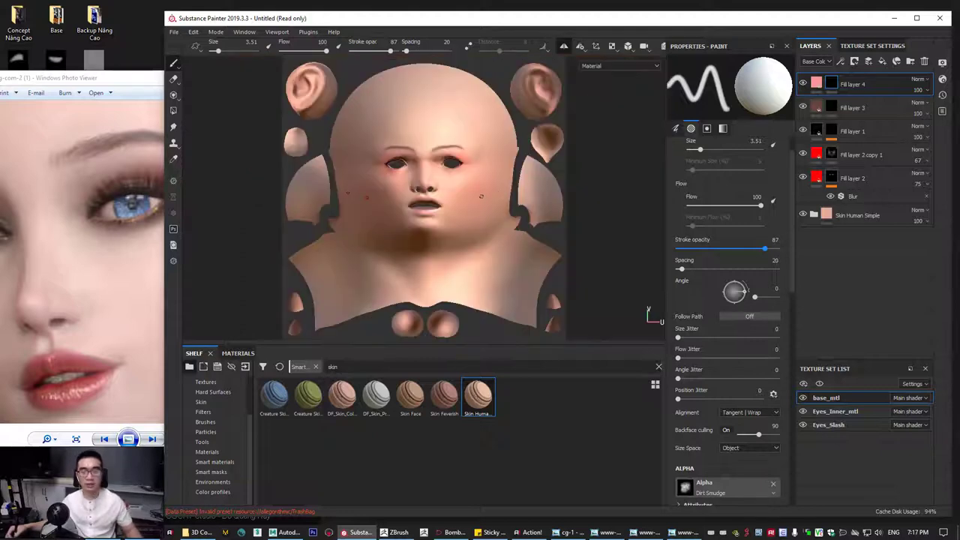
{"action": "scroll", "coordinate": [445, 216], "scroll_direction": "up", "scroll_amount": 2}
{"action": "left_click", "coordinate": [601, 66]}
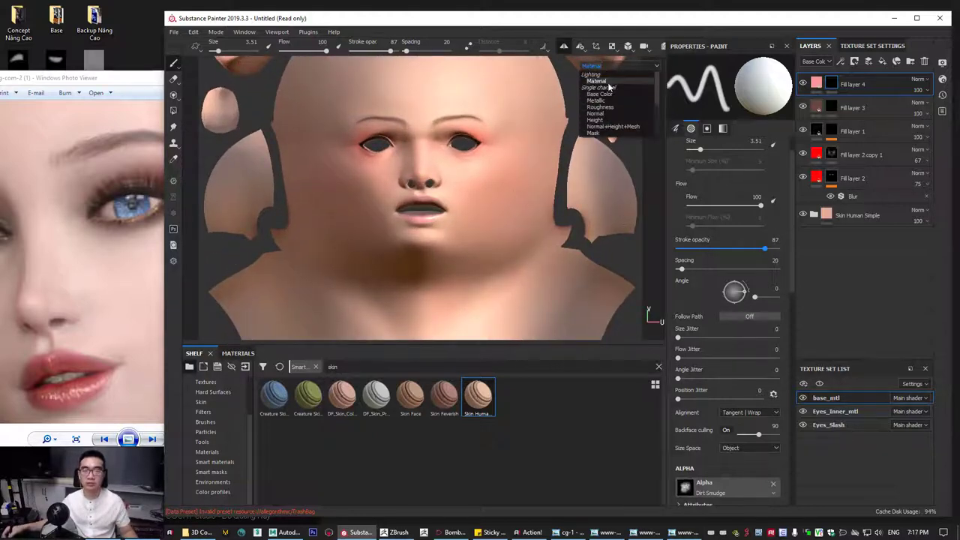
{"action": "left_click", "coordinate": [605, 90]}
{"action": "scroll", "coordinate": [393, 210], "scroll_direction": "up", "scroll_amount": 2}
{"action": "scroll", "coordinate": [391, 201], "scroll_direction": "up", "scroll_amount": 5}
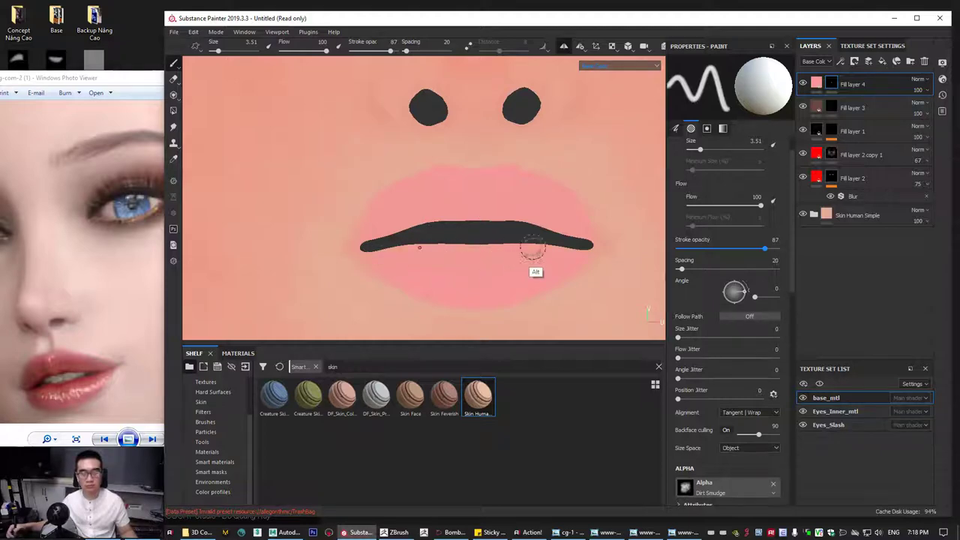
{"action": "right_click_drag", "start_coordinate": [517, 248], "coordinate": [412, 248], "text": "alt"}
Compare the painted lips in the Material and Base Color displays, examining their outline from several angles in the 3D view.
{"action": "left_click", "coordinate": [597, 68]}
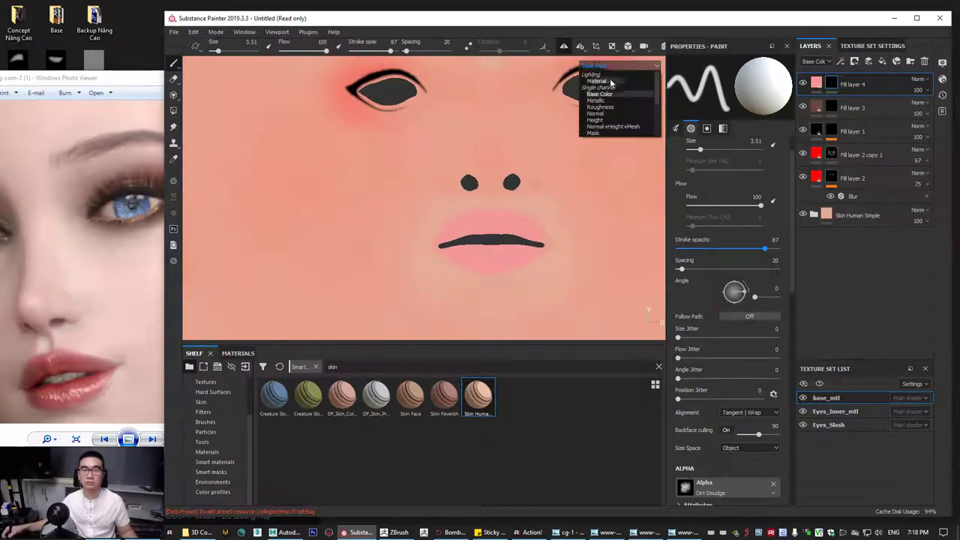
{"action": "left_click", "coordinate": [600, 81]}
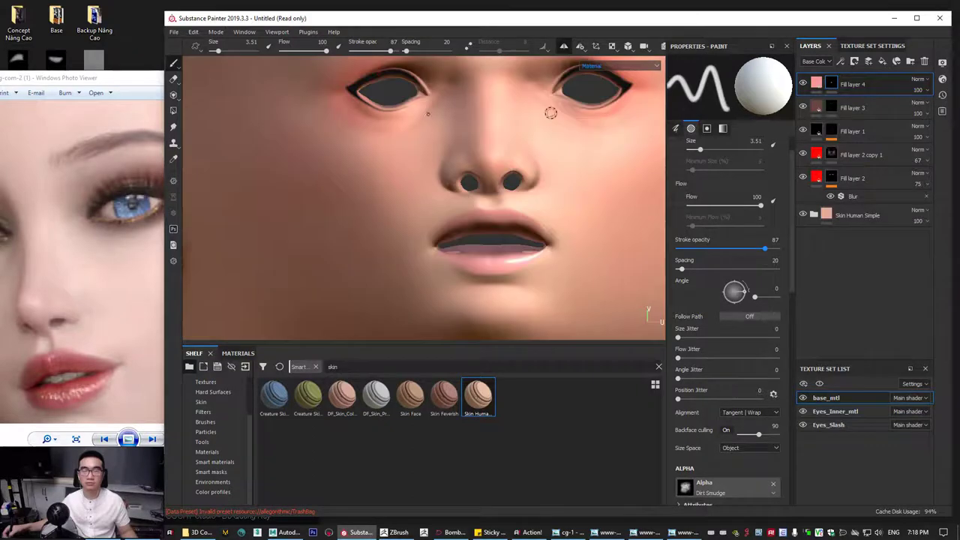
{"action": "left_click", "coordinate": [593, 67]}
{"action": "left_click", "coordinate": [599, 95]}
{"action": "scroll", "coordinate": [540, 128], "scroll_direction": "up", "scroll_amount": 5}
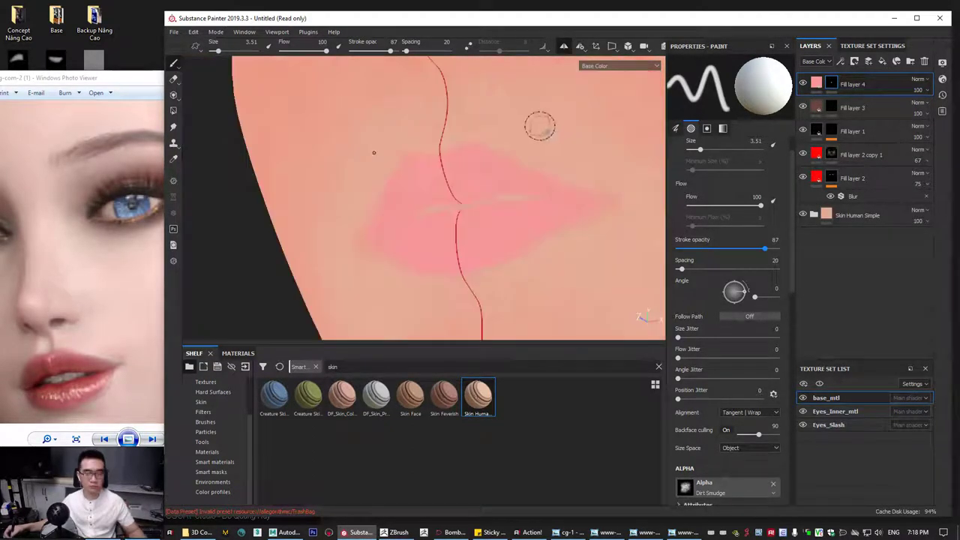
{"action": "left_click_drag", "start_coordinate": [482, 187], "coordinate": [552, 153], "text": "alt"}
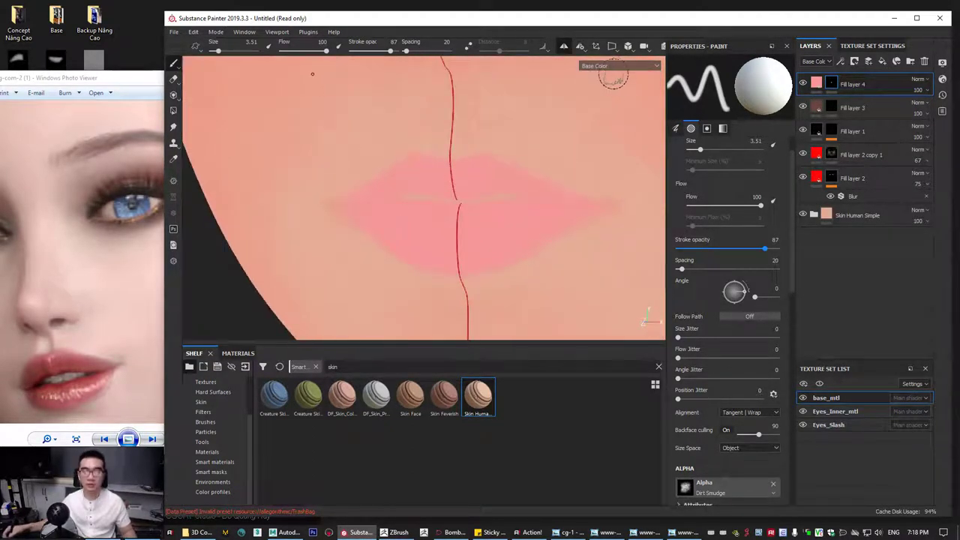
{"action": "key", "text": "m"}
{"action": "right_click_drag", "start_coordinate": [513, 214], "coordinate": [203, 256], "text": "alt"}
{"action": "left_click_drag", "start_coordinate": [540, 197], "coordinate": [489, 199], "text": "alt"}
{"action": "middle_click_drag", "start_coordinate": [489, 198], "coordinate": [439, 193], "text": "alt"}
{"action": "right_click_drag", "start_coordinate": [330, 241], "coordinate": [519, 216], "text": "alt"}
{"action": "middle_click_drag", "start_coordinate": [520, 217], "coordinate": [452, 194], "text": "alt"}
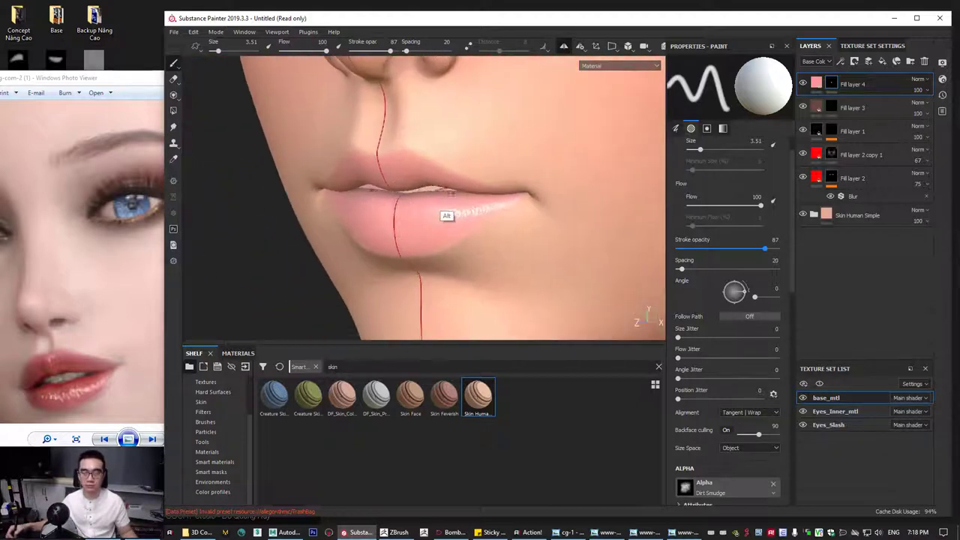
{"action": "left_click_drag", "start_coordinate": [449, 192], "coordinate": [505, 193], "text": "alt"}
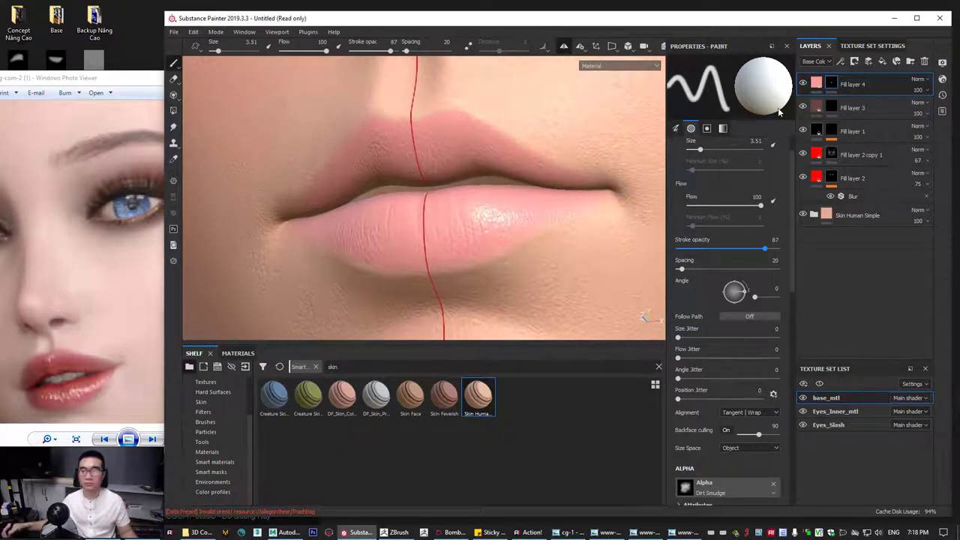
Add a Blur filter to the Fill layer 4 mask and set its blur intensity to 1.28 to soften the lip edges.
{"action": "right_click", "coordinate": [834, 82]}
{"action": "left_click", "coordinate": [862, 343]}
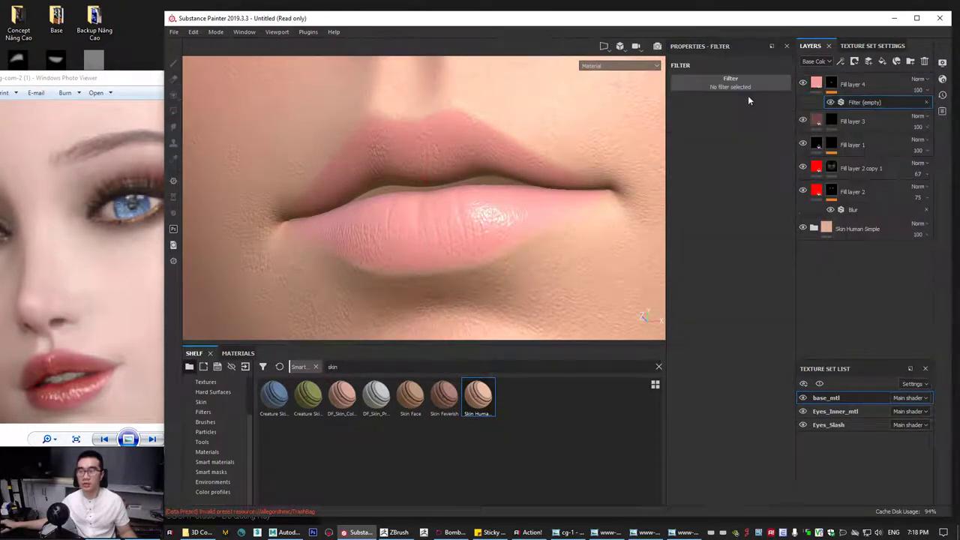
{"action": "left_click", "coordinate": [733, 81]}
{"action": "left_click", "coordinate": [828, 114]}
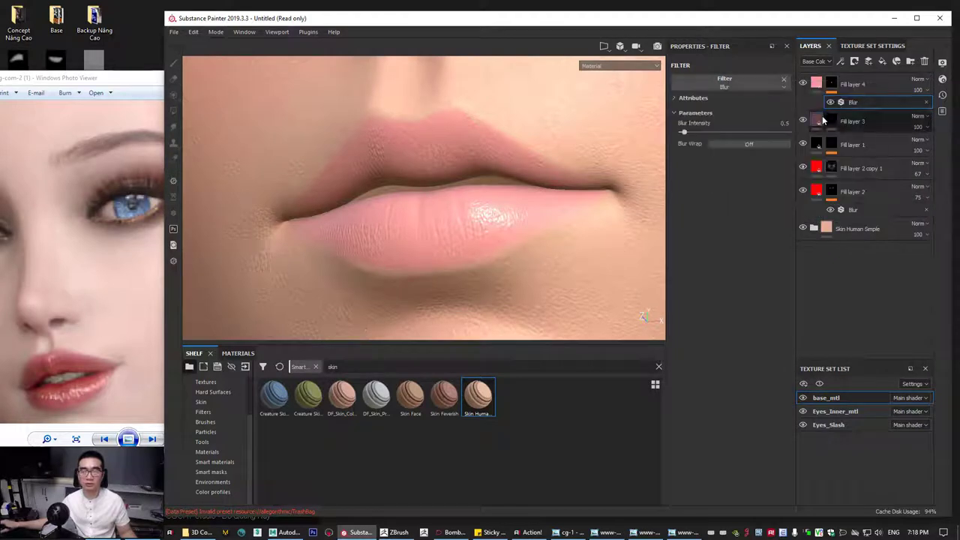
{"action": "left_click_drag", "start_coordinate": [553, 214], "coordinate": [662, 169], "text": "alt"}
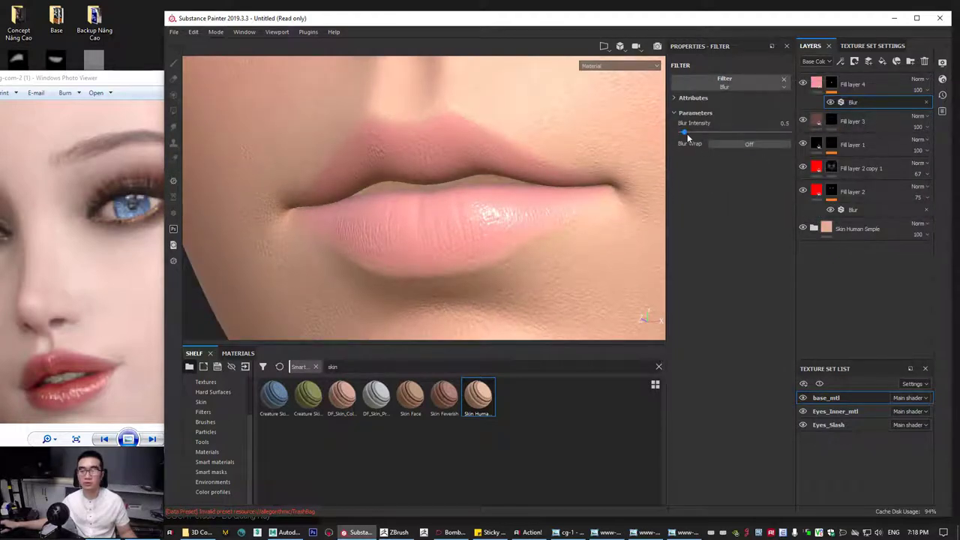
{"action": "right_click_drag", "start_coordinate": [312, 210], "coordinate": [113, 199], "text": "alt"}
{"action": "mouse_move", "coordinate": [435, 235]}
{"action": "left_mouse_down", "text": "alt"}
{"action": "mouse_move", "coordinate": [514, 240]}
{"action": "mouse_move", "coordinate": [443, 235]}
{"action": "left_mouse_up", "text": "alt"}
{"action": "right_click_drag", "start_coordinate": [443, 235], "coordinate": [612, 259], "text": "alt"}
{"action": "left_click_drag", "start_coordinate": [612, 259], "coordinate": [604, 304], "text": "alt"}
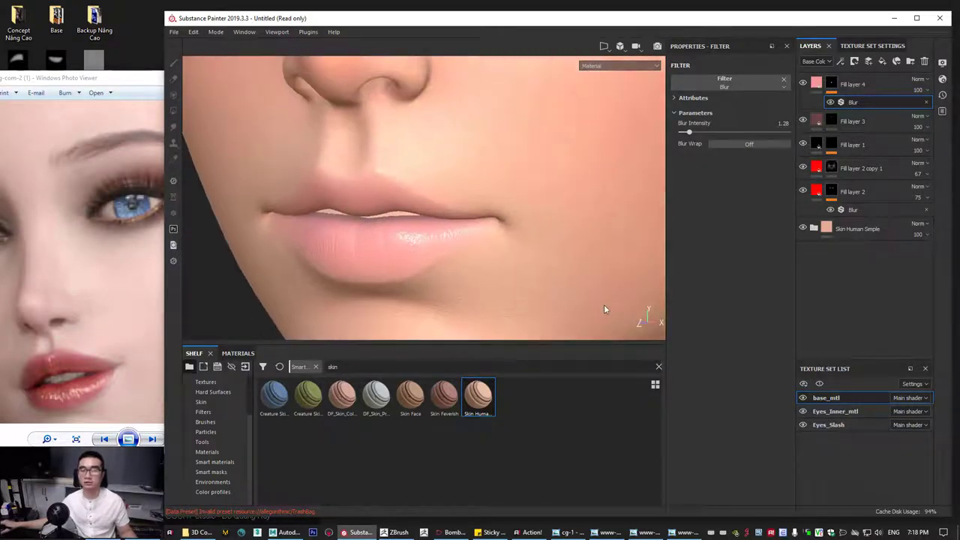
Duplicate Fill layer 4 and set the copy's base color to bright red, RGB 1.000, 0.013, 0.013.
{"action": "key", "text": "1"}
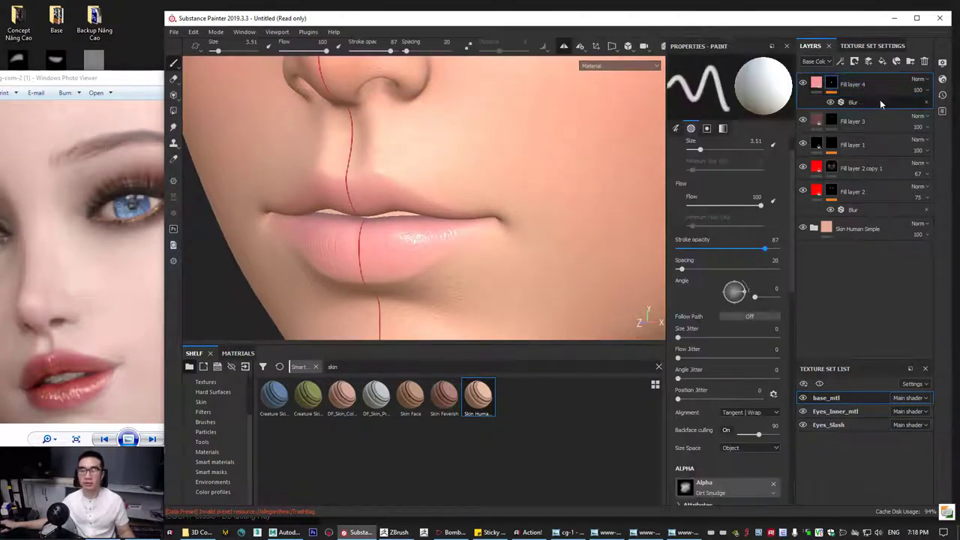
{"action": "key", "text": "ctrl+d"}
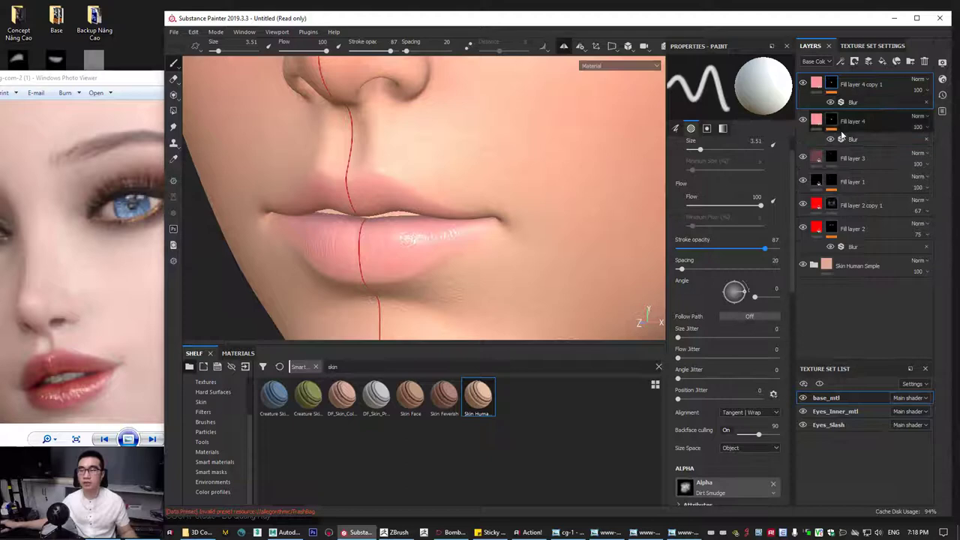
{"action": "left_click", "coordinate": [816, 82]}
{"action": "left_click", "coordinate": [732, 307]}
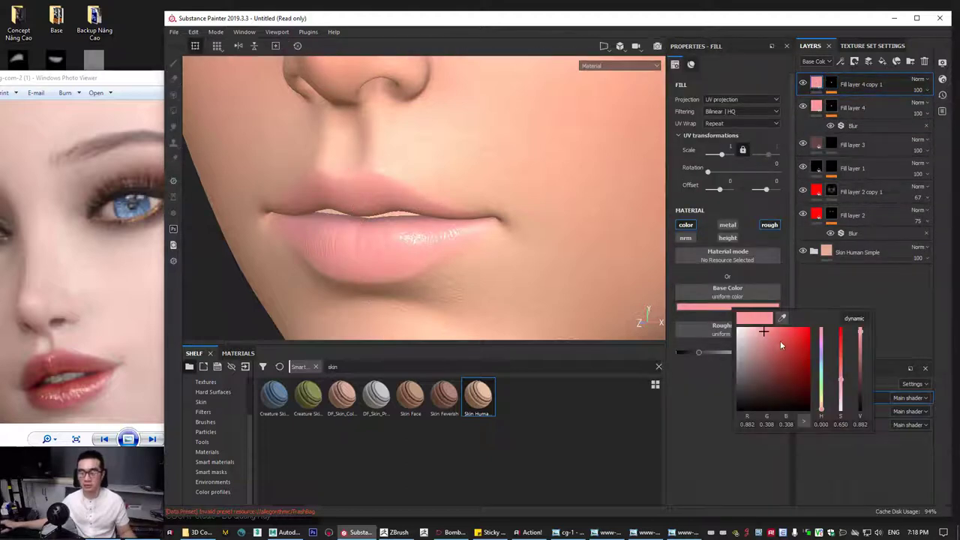
{"action": "left_click", "coordinate": [802, 331]}
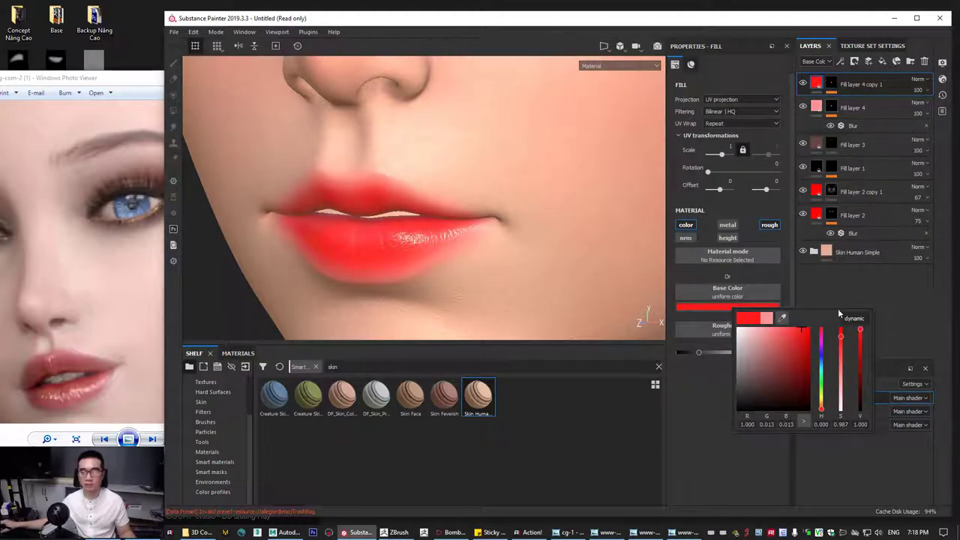
{"action": "left_click", "coordinate": [881, 284]}
Lighten the base color of Fill layer 4 copy 1 to a softer red, RGB 1.000, 0.076, 0.076.
{"action": "right_click_drag", "start_coordinate": [508, 242], "coordinate": [330, 225], "text": "alt"}
{"action": "left_click_drag", "start_coordinate": [330, 225], "coordinate": [451, 240], "text": "alt"}
{"action": "right_click_drag", "start_coordinate": [551, 250], "coordinate": [650, 292], "text": "alt"}
{"action": "middle_click_drag", "start_coordinate": [491, 283], "coordinate": [417, 253], "text": "alt"}
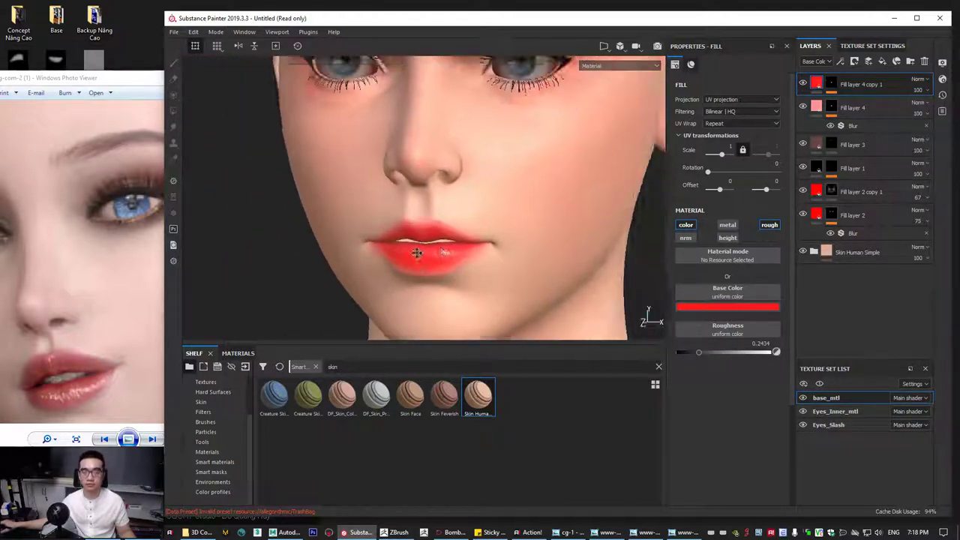
{"action": "scroll", "coordinate": [417, 252], "scroll_direction": "up", "scroll_amount": 3}
{"action": "left_click", "coordinate": [726, 307]}
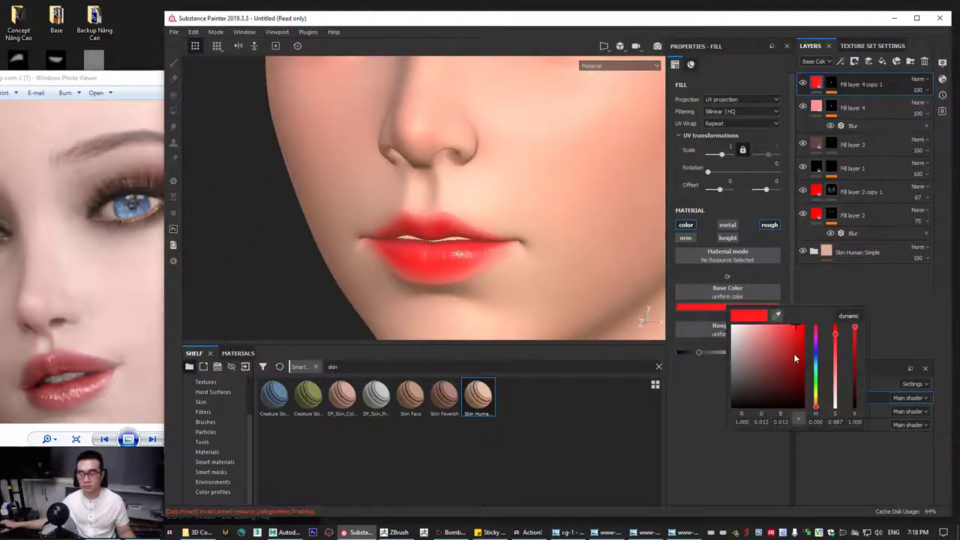
{"action": "left_click_drag", "start_coordinate": [786, 328], "coordinate": [781, 323]}
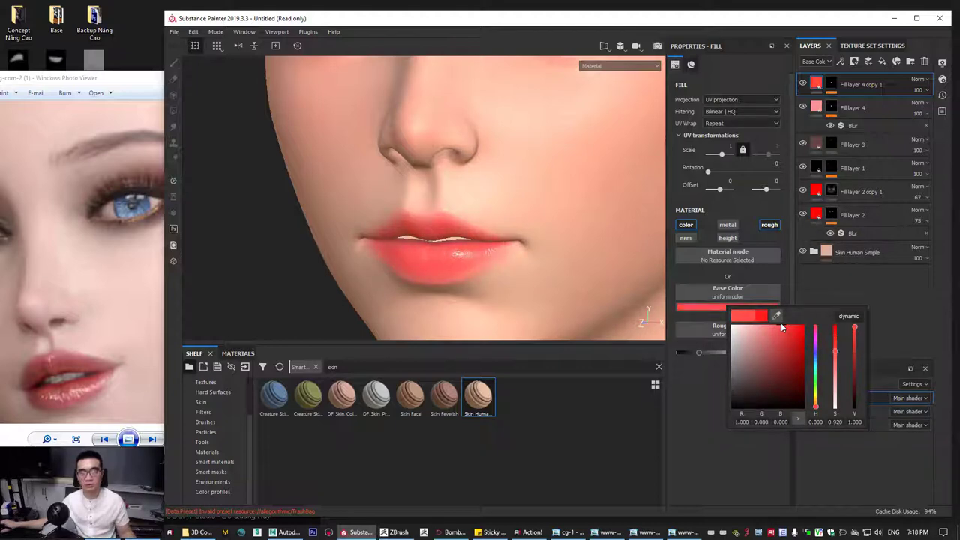
Compare the lips with Fill layer 4 copy 1 hidden and shown, viewing them from different angles and distances.
{"action": "scroll", "coordinate": [504, 221], "scroll_direction": "down", "scroll_amount": 3}
{"action": "left_click_drag", "start_coordinate": [504, 220], "coordinate": [483, 248], "text": "alt"}
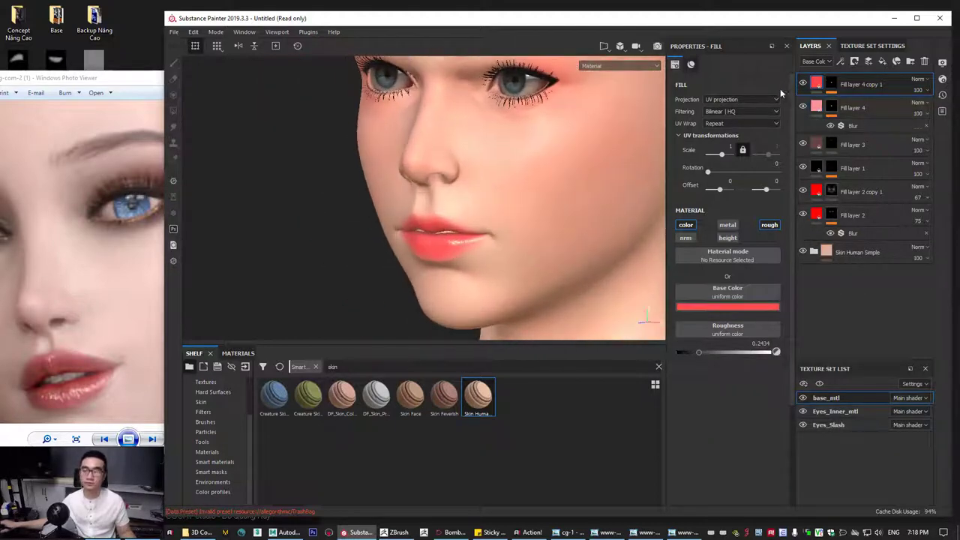
{"action": "left_click", "coordinate": [803, 83]}
{"action": "left_click", "coordinate": [803, 83]}
{"action": "left_click", "coordinate": [803, 84]}
{"action": "left_click", "coordinate": [803, 84]}
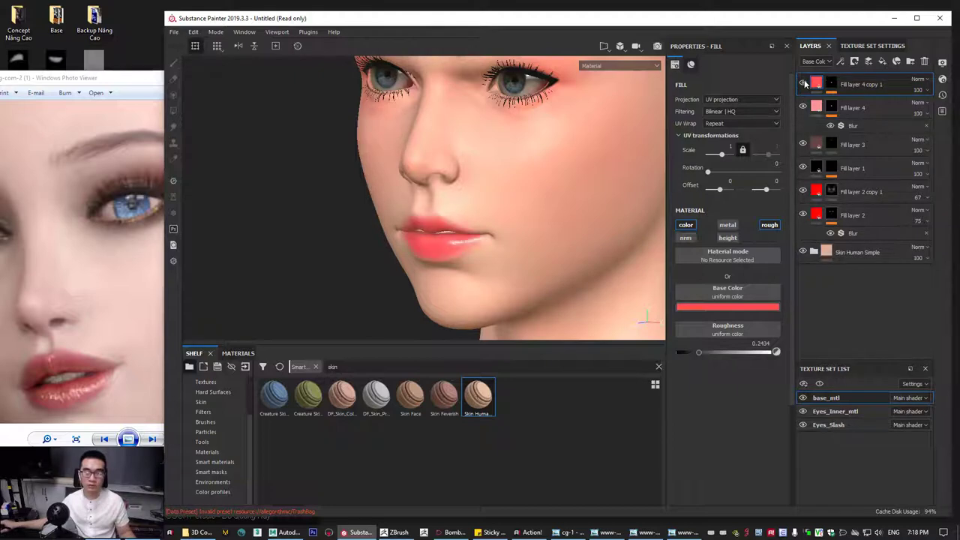
{"action": "left_click", "coordinate": [803, 83]}
{"action": "left_click", "coordinate": [804, 83]}
{"action": "scroll", "coordinate": [470, 192], "scroll_direction": "up", "scroll_amount": 2}
{"action": "left_click_drag", "start_coordinate": [469, 232], "coordinate": [524, 208], "text": "alt"}
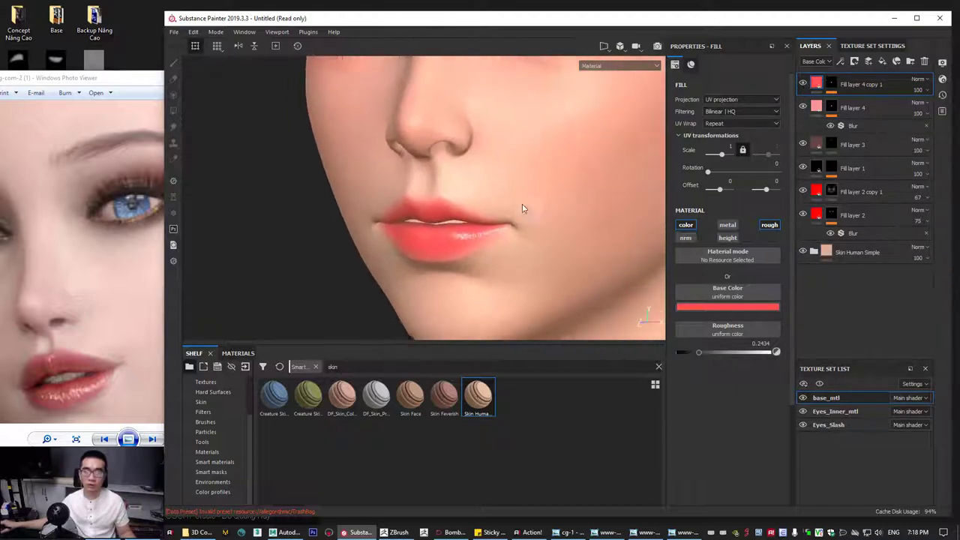
{"action": "scroll", "coordinate": [523, 208], "scroll_direction": "up", "scroll_amount": 2}
{"action": "scroll", "coordinate": [603, 176], "scroll_direction": "up", "scroll_amount": 1}
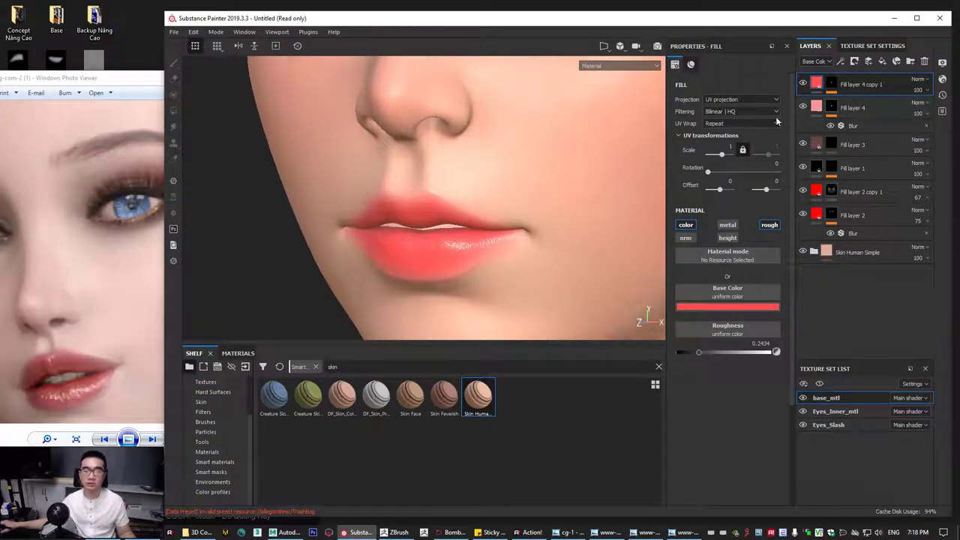
Set Fill layer 4 copy 1's base color to RGB 1.000, 0.054, 0.054 and its mask's blur intensity to 3.
{"action": "left_click", "coordinate": [747, 308]}
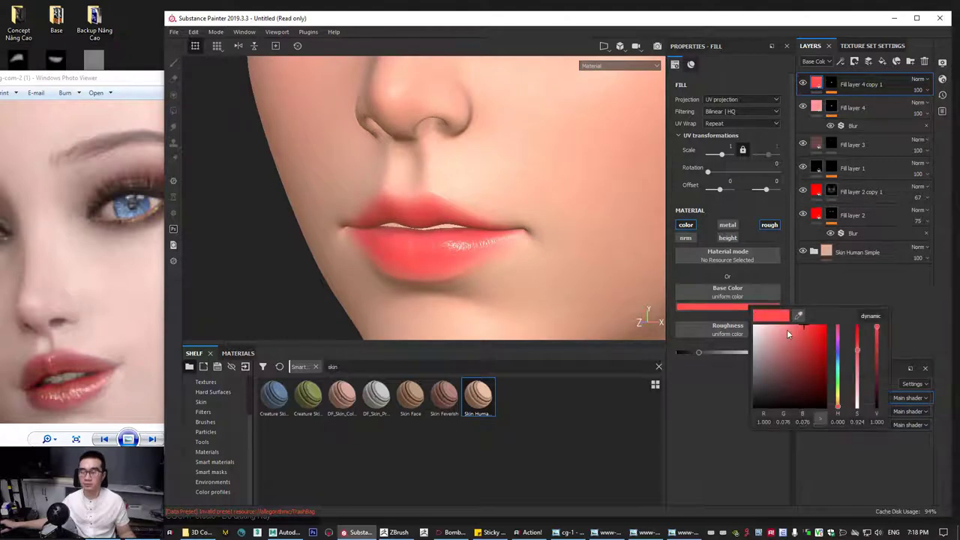
{"action": "left_click_drag", "start_coordinate": [806, 326], "coordinate": [808, 322]}
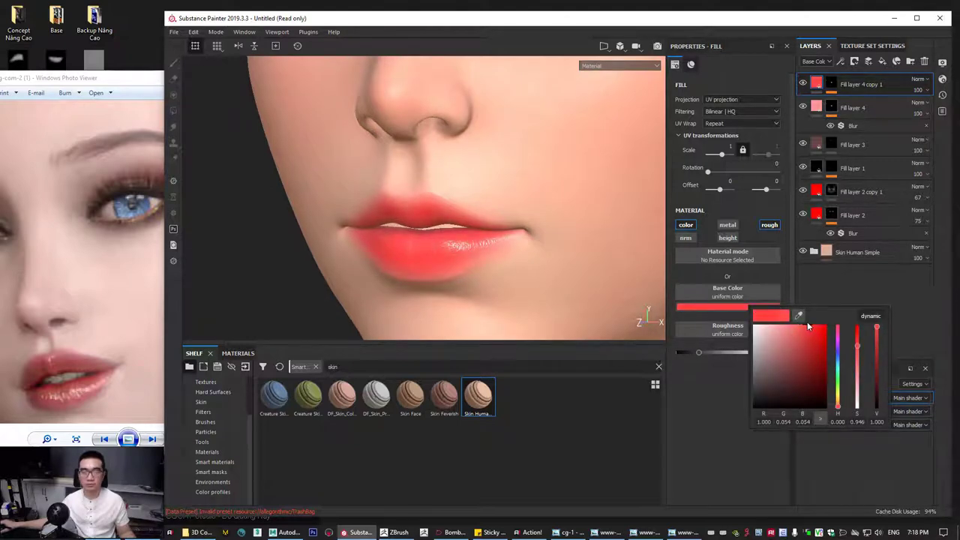
{"action": "left_click", "coordinate": [721, 389]}
{"action": "left_click", "coordinate": [833, 84]}
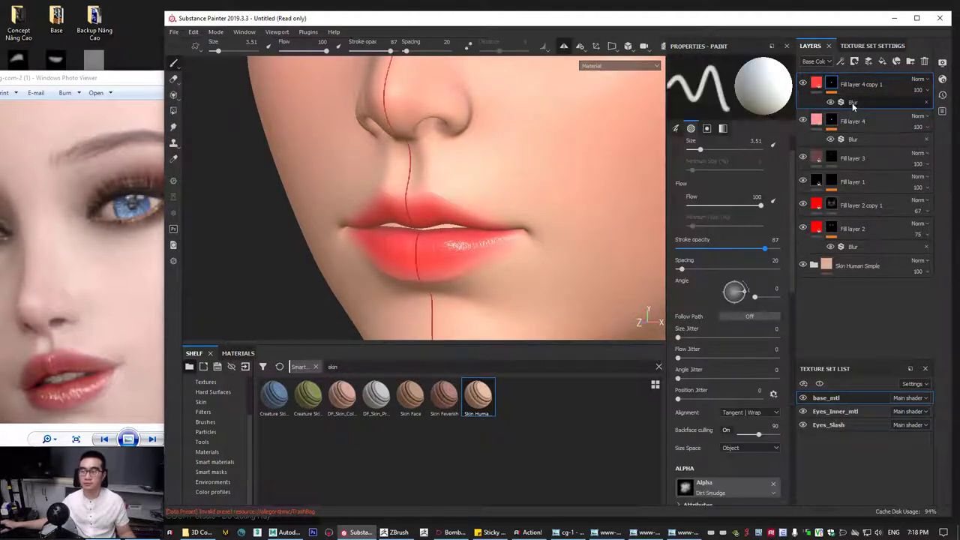
{"action": "left_click", "coordinate": [853, 102]}
{"action": "left_click_drag", "start_coordinate": [693, 134], "coordinate": [697, 135]}
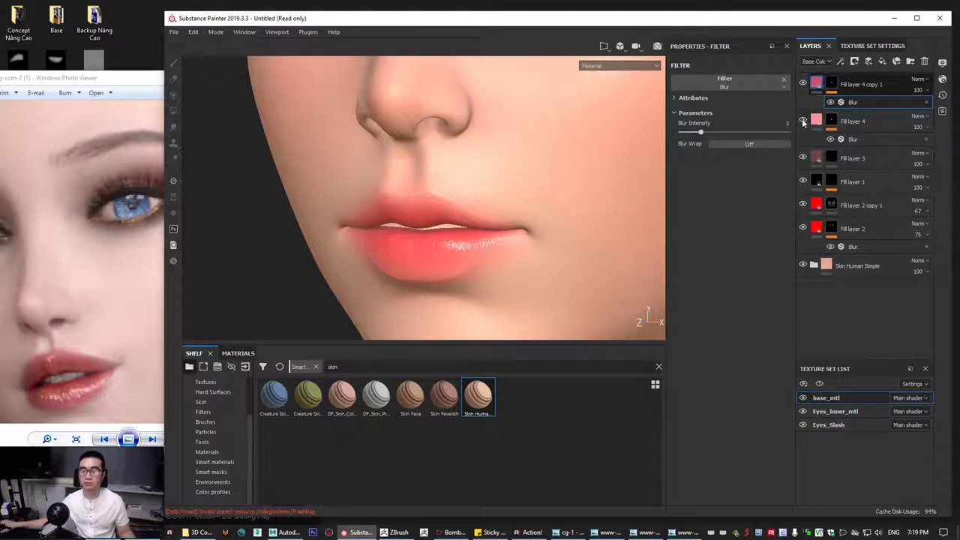
Set Fill layer 4 copy 1's base color to saturated red, RGB 1.000, 0.002, 0.002.
{"action": "key", "text": "Delete"}
{"action": "left_click", "coordinate": [755, 307]}
{"action": "left_click_drag", "start_coordinate": [829, 332], "coordinate": [833, 330]}
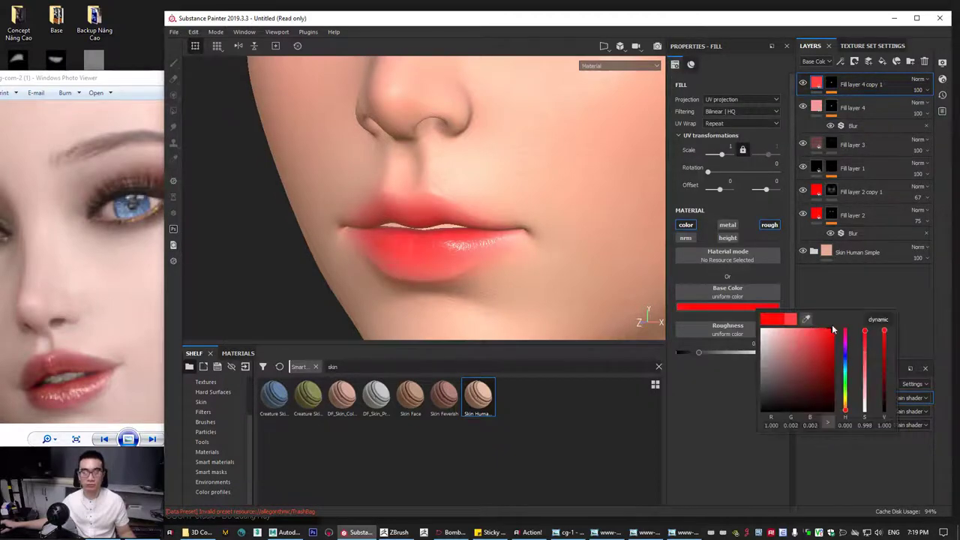
Examine the saturated red lips against the whole face from front, three-quarter and distant views.
{"action": "right_click_drag", "start_coordinate": [532, 225], "coordinate": [442, 230], "text": "alt"}
{"action": "mouse_move", "coordinate": [442, 229]}
{"action": "left_mouse_down", "text": "alt"}
{"action": "mouse_move", "coordinate": [560, 244]}
{"action": "mouse_move", "coordinate": [571, 231]}
{"action": "mouse_move", "coordinate": [443, 228]}
{"action": "left_mouse_up", "text": "alt"}
{"action": "right_click_drag", "start_coordinate": [443, 228], "coordinate": [512, 244], "text": "alt"}
{"action": "middle_click_drag", "start_coordinate": [511, 245], "coordinate": [487, 295], "text": "alt"}
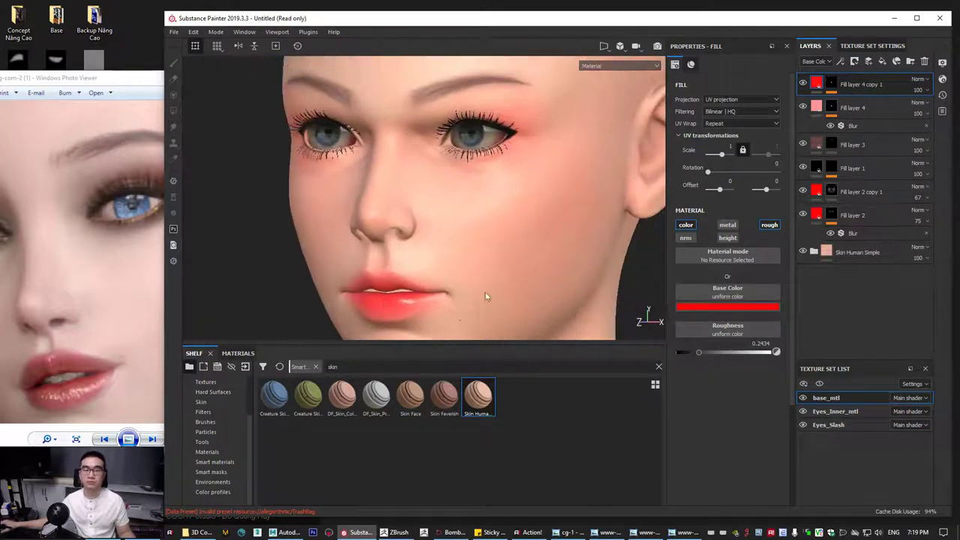
{"action": "right_click_drag", "start_coordinate": [487, 296], "coordinate": [479, 264], "text": "alt"}
{"action": "left_click_drag", "start_coordinate": [479, 265], "coordinate": [423, 276], "text": "alt"}
{"action": "middle_click_drag", "start_coordinate": [422, 276], "coordinate": [427, 247], "text": "alt"}
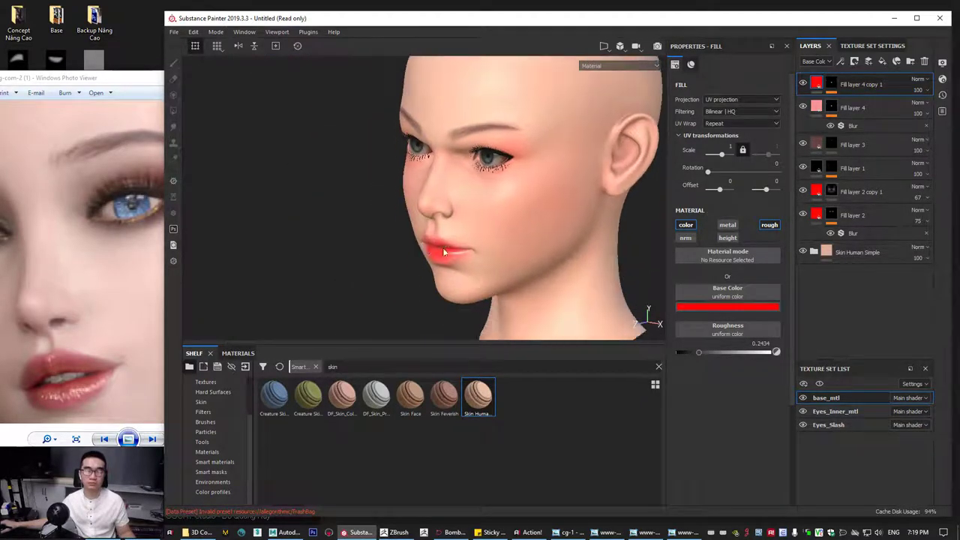
{"action": "right_click_drag", "start_coordinate": [428, 247], "coordinate": [541, 295], "text": "alt"}
{"action": "left_click_drag", "start_coordinate": [542, 296], "coordinate": [505, 291], "text": "alt"}
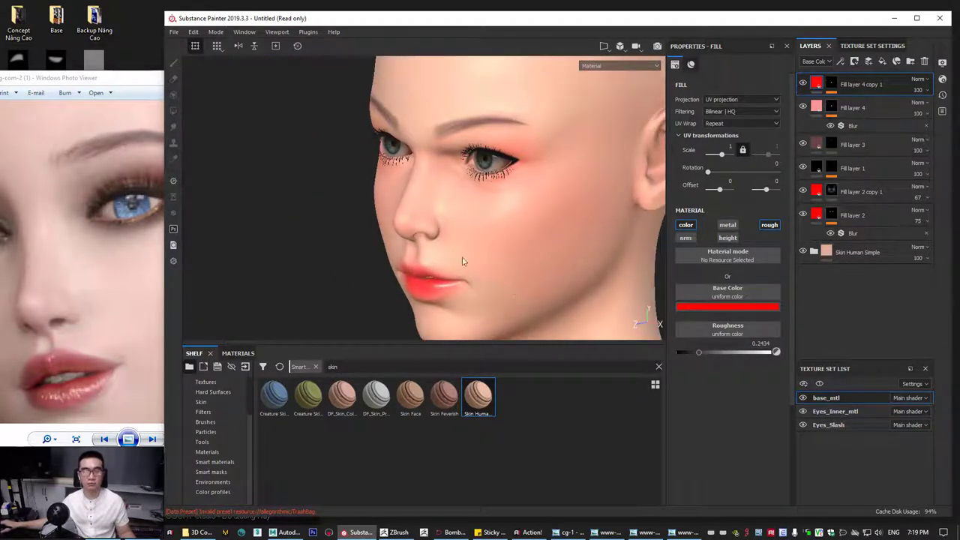
{"action": "left_click_drag", "start_coordinate": [463, 261], "coordinate": [520, 244], "text": "alt"}
{"action": "right_click_drag", "start_coordinate": [520, 244], "coordinate": [494, 247], "text": "alt"}
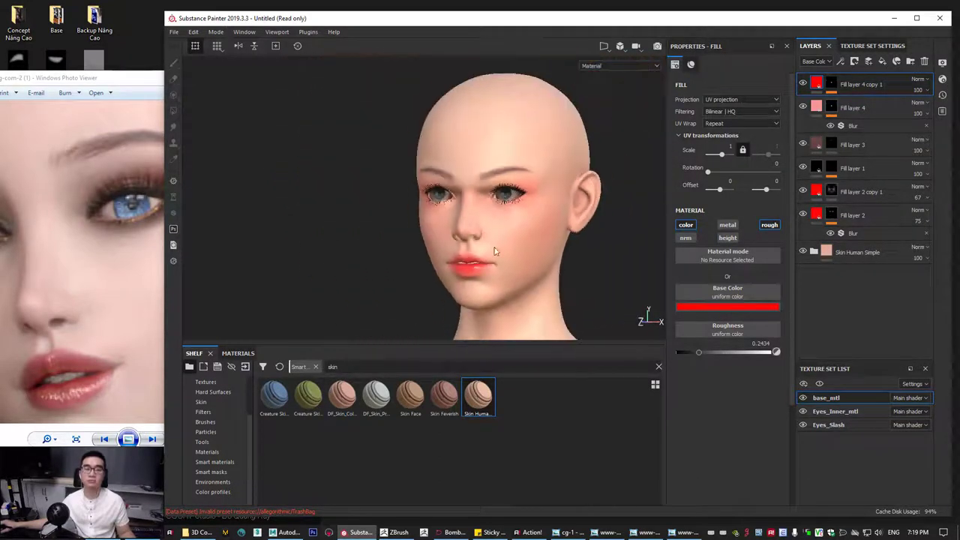
{"action": "left_click_drag", "start_coordinate": [494, 251], "coordinate": [601, 256], "text": "alt"}
{"action": "right_click_drag", "start_coordinate": [424, 210], "coordinate": [521, 248], "text": "alt"}
{"action": "left_click_drag", "start_coordinate": [521, 248], "coordinate": [454, 242], "text": "alt"}
Darken Fill layer 4 copy 1's base color to a deeper red and set its roughness to 0.2540.
{"action": "left_click", "coordinate": [725, 308]}
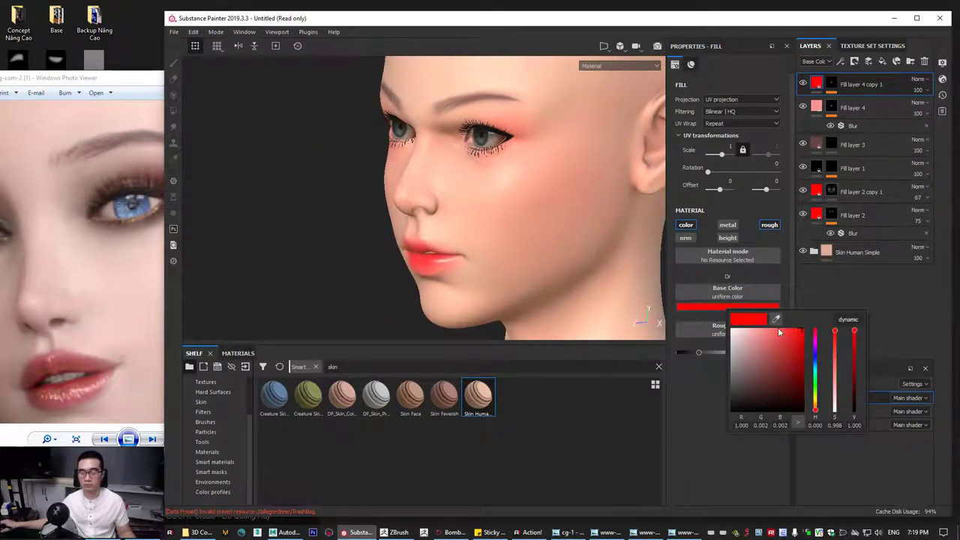
{"action": "left_click_drag", "start_coordinate": [781, 327], "coordinate": [810, 344]}
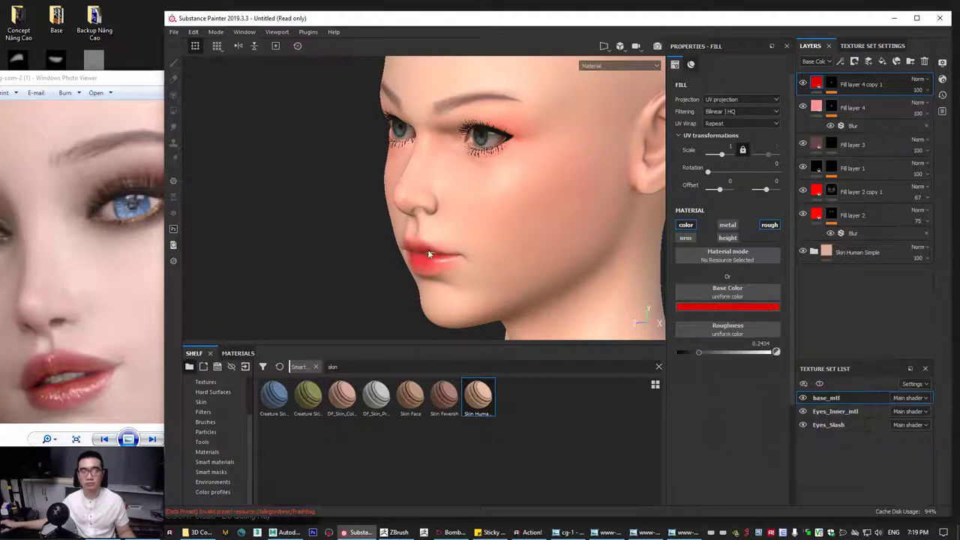
{"action": "left_click_drag", "start_coordinate": [601, 247], "coordinate": [523, 230], "text": "alt"}
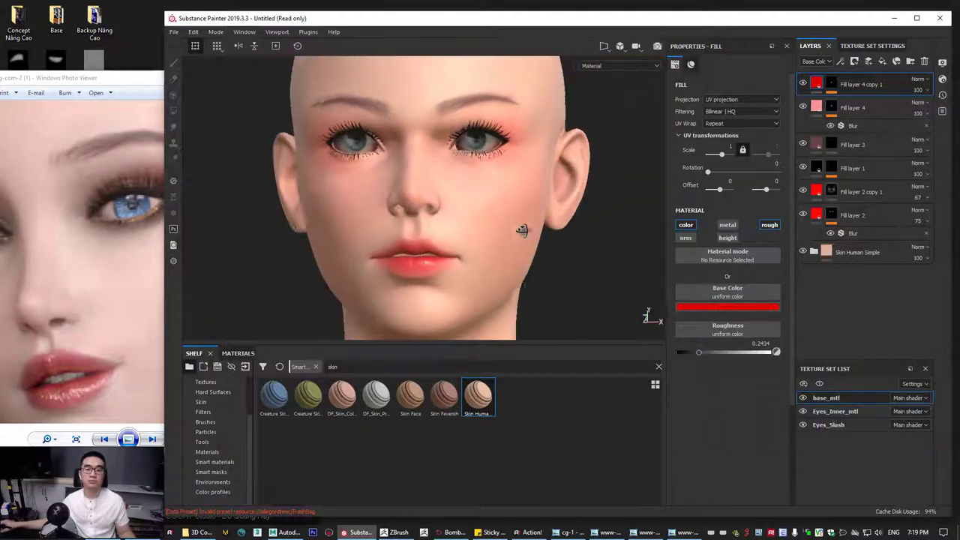
{"action": "middle_click_drag", "start_coordinate": [523, 229], "coordinate": [403, 262], "text": "alt"}
{"action": "scroll", "coordinate": [403, 262], "scroll_direction": "up", "scroll_amount": 2}
{"action": "left_click_drag", "start_coordinate": [403, 262], "coordinate": [530, 285], "text": "alt"}
{"action": "scroll", "coordinate": [452, 302], "scroll_direction": "up", "scroll_amount": 4}
{"action": "scroll", "coordinate": [529, 285], "scroll_direction": "up", "scroll_amount": 1}
{"action": "left_click_drag", "start_coordinate": [696, 352], "coordinate": [700, 351]}
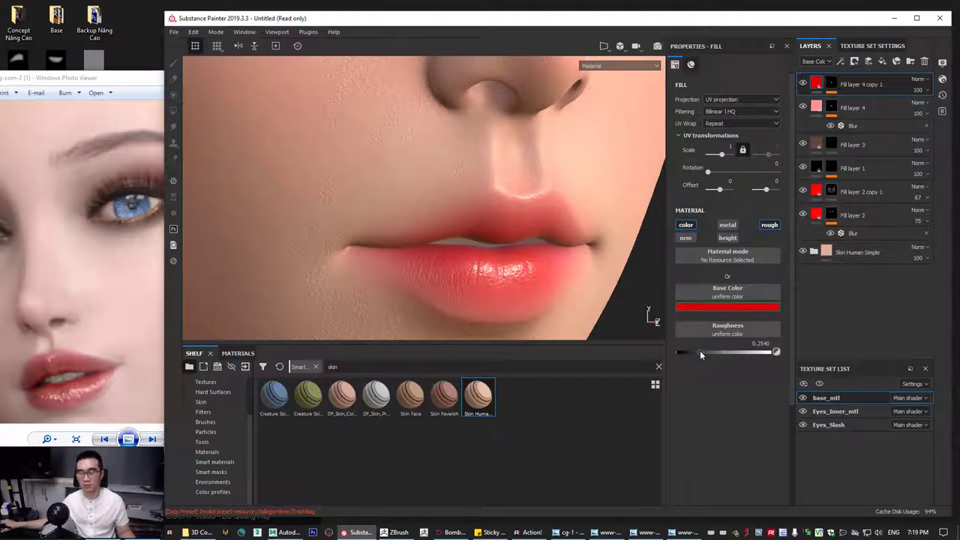
Examine the deeper red lips and the overall makeup on the head from the front and three-quarter angles.
{"action": "left_click_drag", "start_coordinate": [518, 289], "coordinate": [473, 287], "text": "alt"}
{"action": "right_click_drag", "start_coordinate": [473, 288], "coordinate": [275, 257], "text": "alt"}
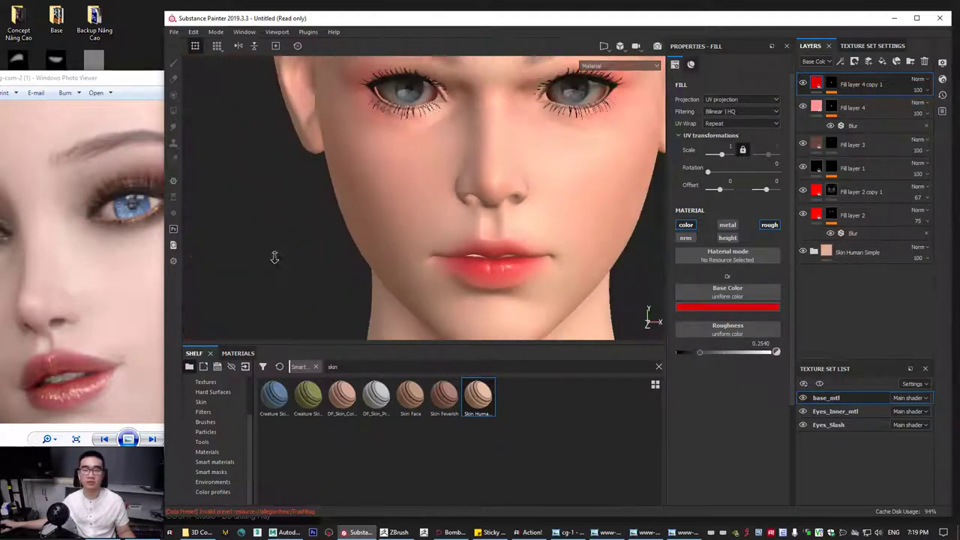
{"action": "mouse_move", "coordinate": [487, 251]}
{"action": "left_mouse_down", "text": "alt"}
{"action": "mouse_move", "coordinate": [440, 248]}
{"action": "mouse_move", "coordinate": [578, 260]}
{"action": "mouse_move", "coordinate": [594, 245]}
{"action": "mouse_move", "coordinate": [470, 249]}
{"action": "left_mouse_up", "text": "alt"}
{"action": "right_click_drag", "start_coordinate": [472, 249], "coordinate": [323, 248], "text": "alt"}
{"action": "left_click_drag", "start_coordinate": [481, 246], "coordinate": [521, 242], "text": "alt"}
{"action": "middle_click_drag", "start_coordinate": [521, 242], "coordinate": [486, 253], "text": "alt"}
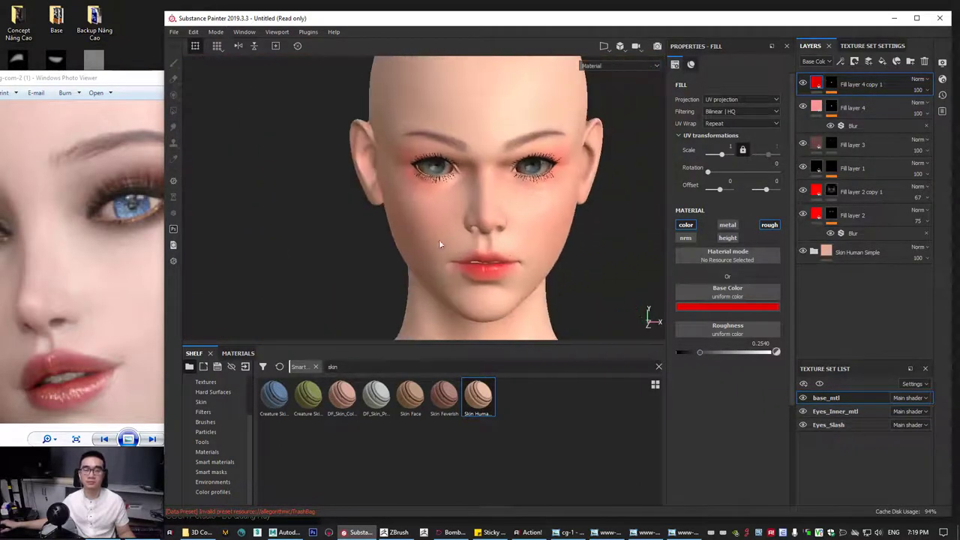
{"action": "right_click_drag", "start_coordinate": [438, 243], "coordinate": [480, 252], "text": "alt"}
{"action": "left_click_drag", "start_coordinate": [480, 252], "coordinate": [496, 258], "text": "alt"}
{"action": "middle_click_drag", "start_coordinate": [496, 258], "coordinate": [481, 232], "text": "alt"}
{"action": "right_click_drag", "start_coordinate": [481, 233], "coordinate": [508, 225], "text": "alt"}
{"action": "left_click_drag", "start_coordinate": [508, 225], "coordinate": [439, 260], "text": "alt"}
{"action": "right_click_drag", "start_coordinate": [439, 259], "coordinate": [388, 245], "text": "alt"}
{"action": "mouse_move", "coordinate": [388, 245]}
{"action": "left_mouse_down", "text": "alt"}
{"action": "mouse_move", "coordinate": [434, 246]}
{"action": "mouse_move", "coordinate": [400, 243]}
{"action": "left_mouse_up", "text": "alt"}
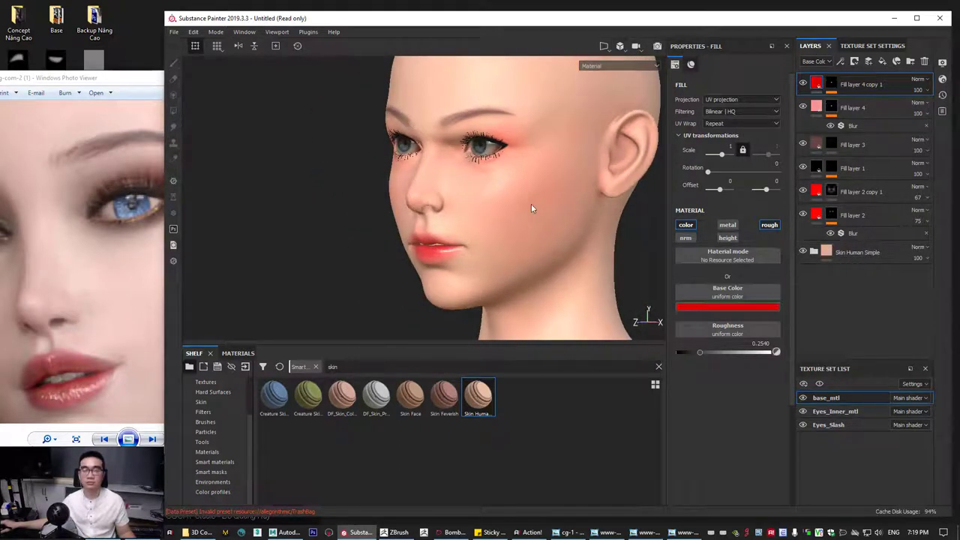
{"action": "left_click_drag", "start_coordinate": [531, 209], "coordinate": [435, 235], "text": "alt"}
{"action": "scroll", "coordinate": [508, 246], "scroll_direction": "up", "scroll_amount": 2}
{"action": "scroll", "coordinate": [435, 236], "scroll_direction": "down", "scroll_amount": 2}
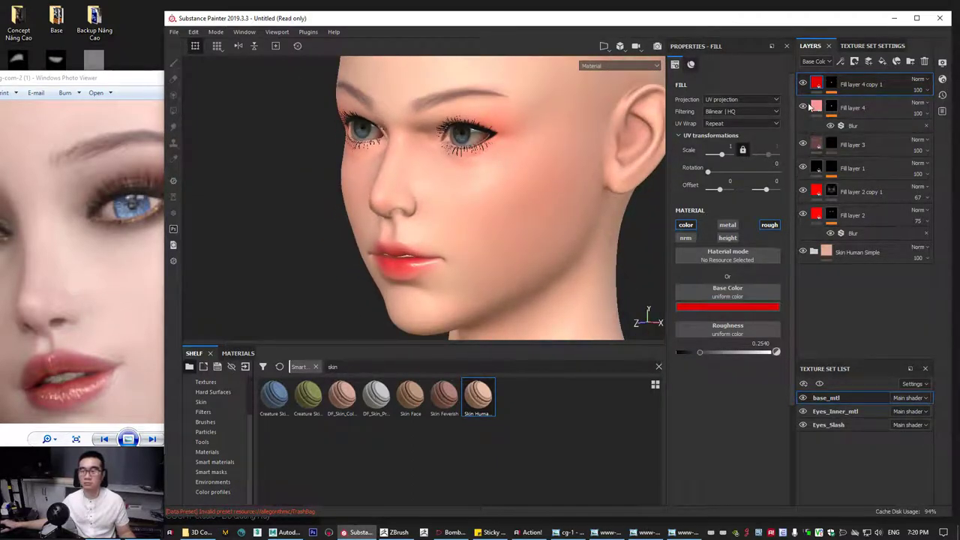
Compare the face's blush with Fill layer 2 copy 1 and Fill layer 2 each hidden and shown.
{"action": "left_click", "coordinate": [804, 191]}
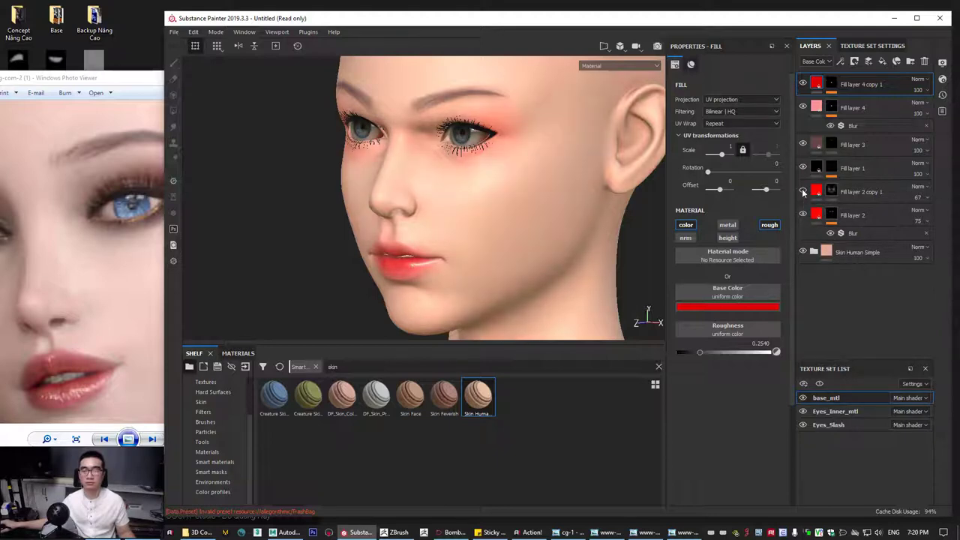
{"action": "left_click", "coordinate": [804, 191]}
{"action": "left_click", "coordinate": [805, 215]}
{"action": "left_click", "coordinate": [804, 215]}
{"action": "left_click", "coordinate": [804, 214]}
{"action": "left_click", "coordinate": [804, 214]}
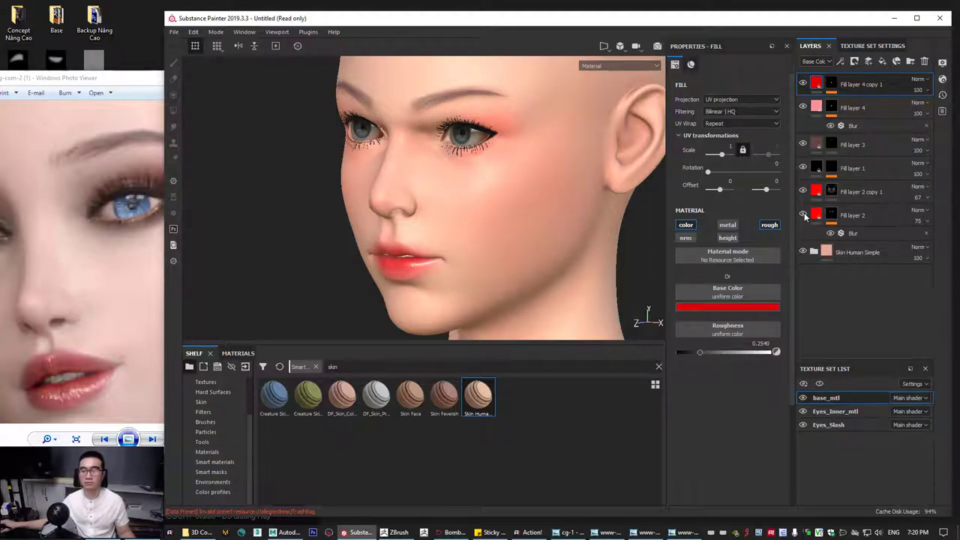
Try pinker hues for Fill layer 2's base color and return it to red.
{"action": "left_click", "coordinate": [816, 216]}
{"action": "left_click", "coordinate": [735, 307]}
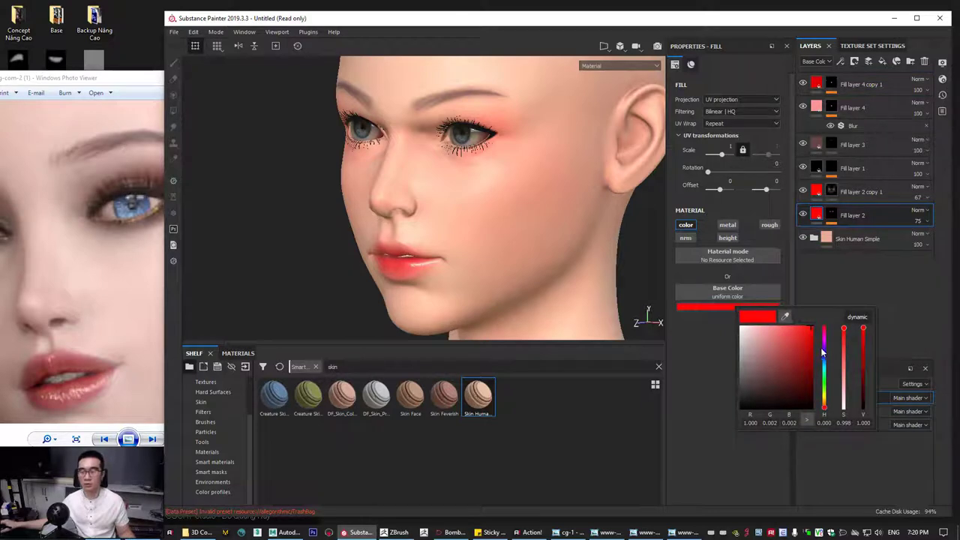
{"action": "left_click_drag", "start_coordinate": [824, 409], "coordinate": [823, 338]}
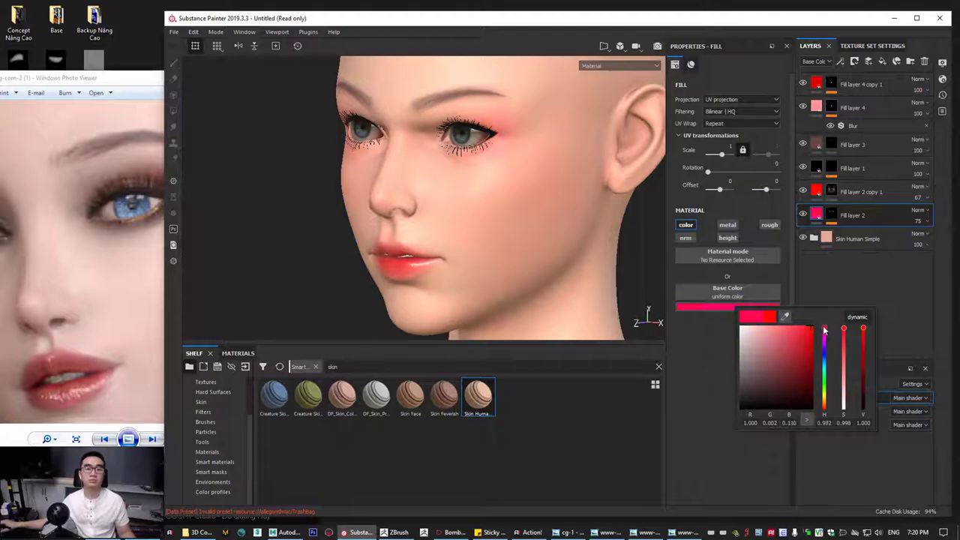
{"action": "left_click_drag", "start_coordinate": [550, 221], "coordinate": [570, 225], "text": "alt"}
{"action": "left_click", "coordinate": [736, 303]}
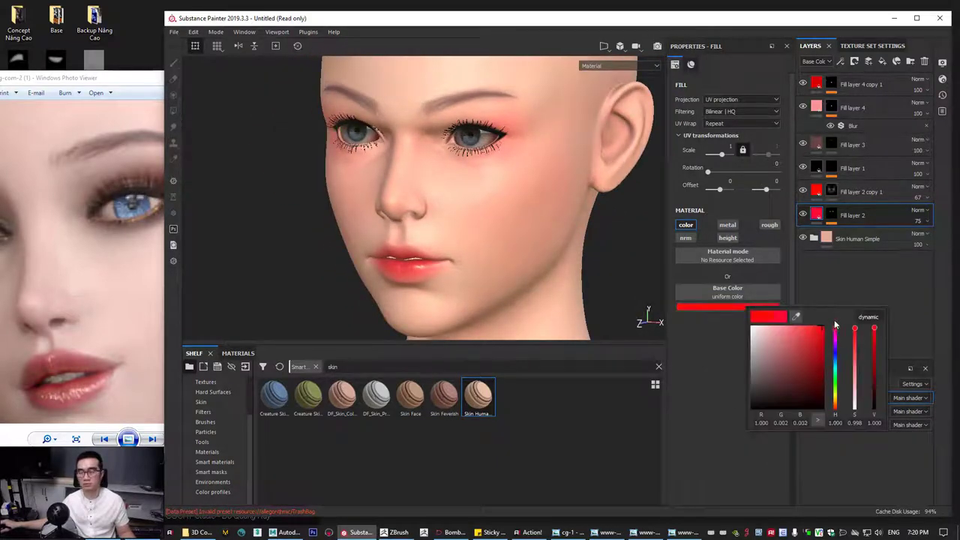
{"action": "left_click_drag", "start_coordinate": [823, 357], "coordinate": [825, 346]}
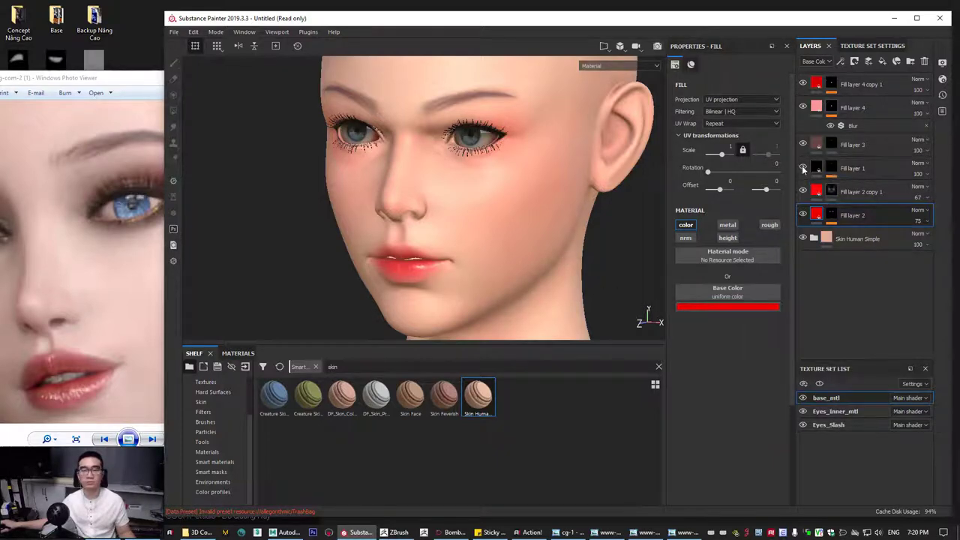
Duplicate the black Fill layer 1 and set the blur intensity on the copy's mask to 3.38.
{"action": "left_click", "coordinate": [884, 171]}
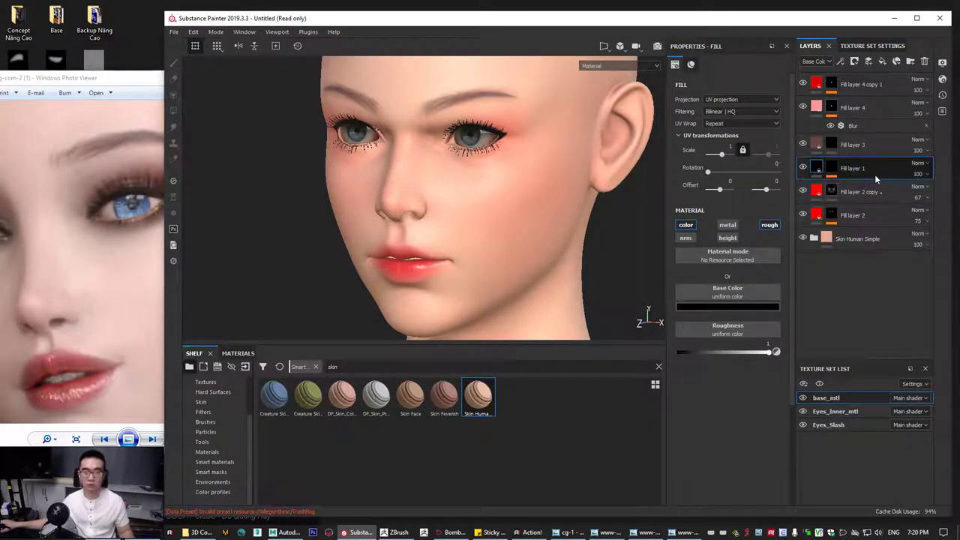
{"action": "key", "text": "ctrl+d"}
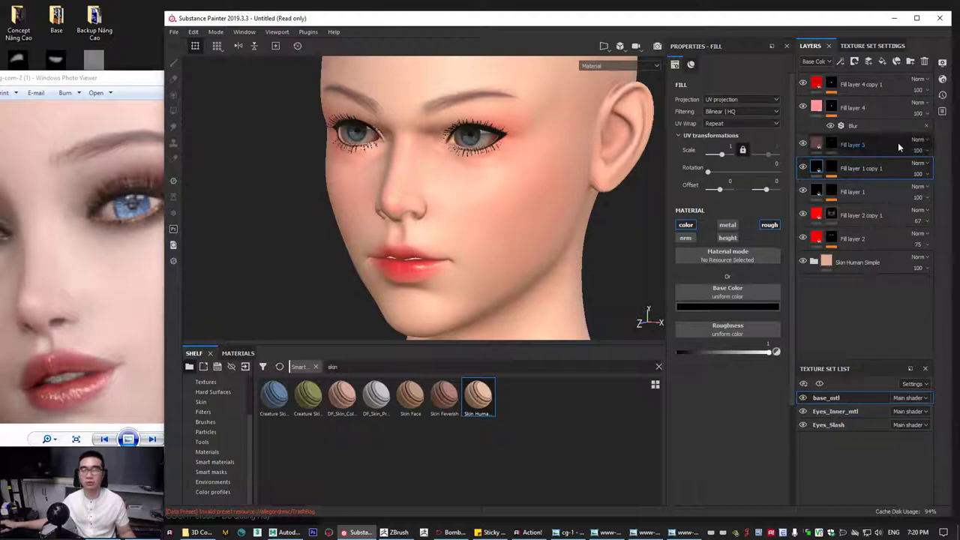
{"action": "left_click", "coordinate": [830, 170]}
{"action": "left_click", "coordinate": [852, 187]}
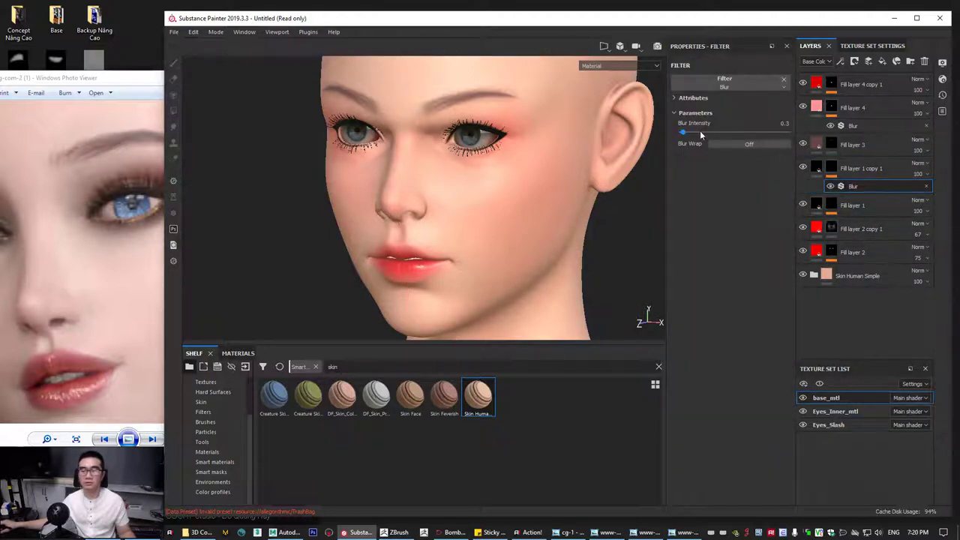
{"action": "left_click_drag", "start_coordinate": [701, 133], "coordinate": [704, 132]}
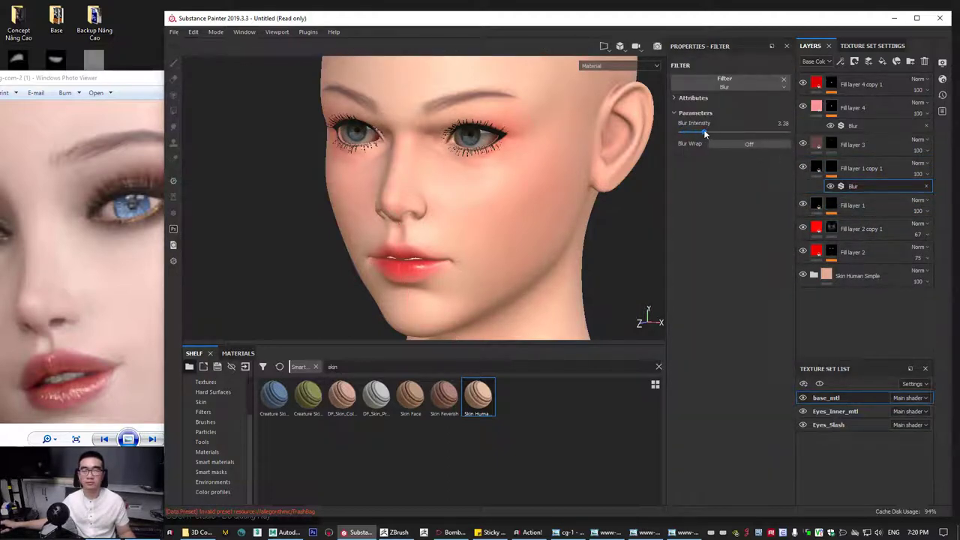
{"action": "right_click_drag", "start_coordinate": [542, 158], "coordinate": [665, 233], "text": "alt"}
{"action": "middle_click_drag", "start_coordinate": [443, 169], "coordinate": [501, 247], "text": "alt"}
{"action": "right_click_drag", "start_coordinate": [525, 226], "coordinate": [812, 189], "text": "alt"}
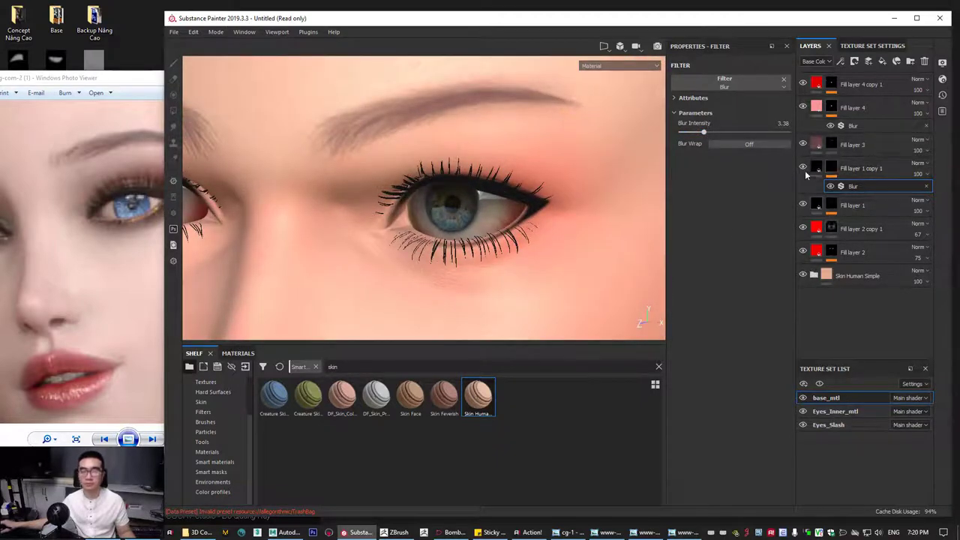
Compare the eyeliner with Fill layer 1 copy 1 hidden and shown, and check both eyes from the front.
{"action": "left_click", "coordinate": [803, 167]}
{"action": "left_click", "coordinate": [802, 168]}
{"action": "left_click", "coordinate": [803, 167]}
{"action": "left_click", "coordinate": [803, 168]}
{"action": "left_click", "coordinate": [803, 167]}
{"action": "left_click", "coordinate": [803, 167]}
{"action": "left_click", "coordinate": [803, 167]}
{"action": "left_click", "coordinate": [802, 167]}
{"action": "left_click", "coordinate": [803, 168]}
{"action": "left_click", "coordinate": [802, 167]}
{"action": "left_click_drag", "start_coordinate": [636, 196], "coordinate": [617, 213], "text": "alt"}
{"action": "scroll", "coordinate": [640, 221], "scroll_direction": "down", "scroll_amount": 4}
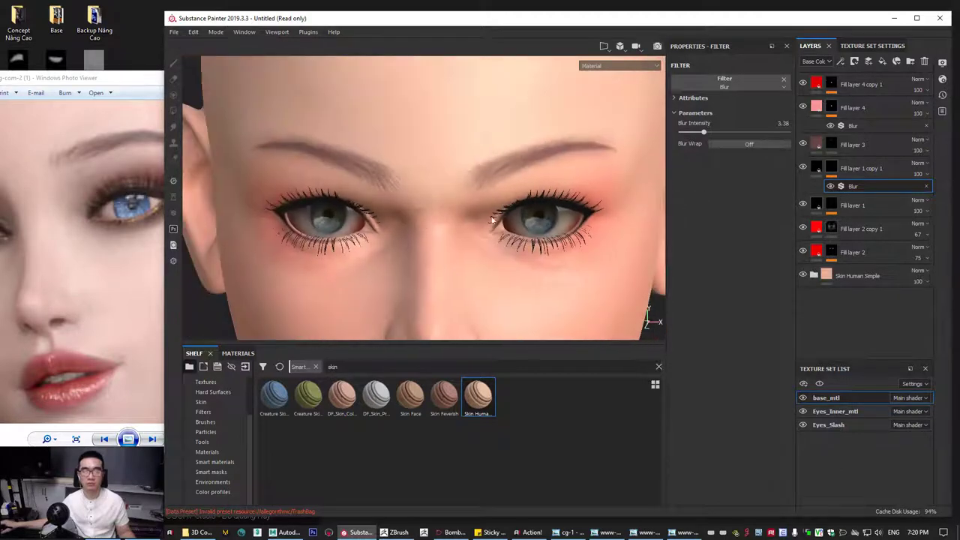
Add a fill layer at the top of the layer stack with only its color and roughness channels active.
{"action": "left_click_drag", "start_coordinate": [475, 193], "coordinate": [465, 204], "text": "alt"}
{"action": "right_click_drag", "start_coordinate": [465, 204], "coordinate": [660, 298], "text": "alt"}
{"action": "scroll", "coordinate": [501, 220], "scroll_direction": "up", "scroll_amount": 5}
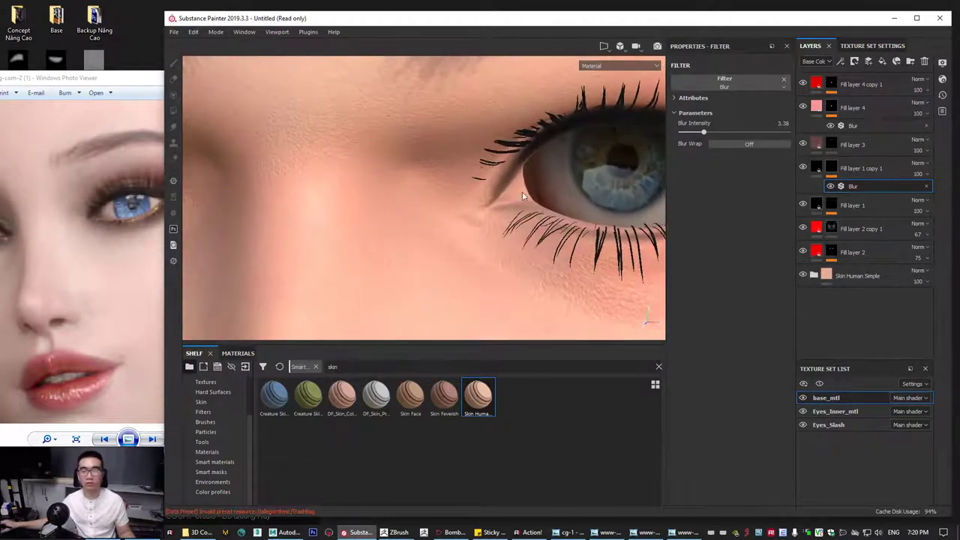
{"action": "left_click", "coordinate": [883, 62]}
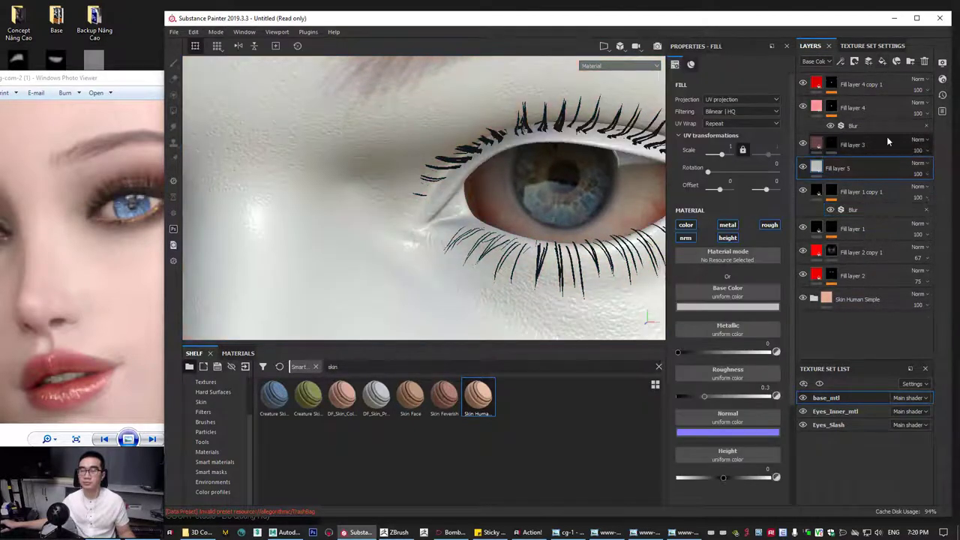
{"action": "left_click_drag", "start_coordinate": [875, 166], "coordinate": [880, 78]}
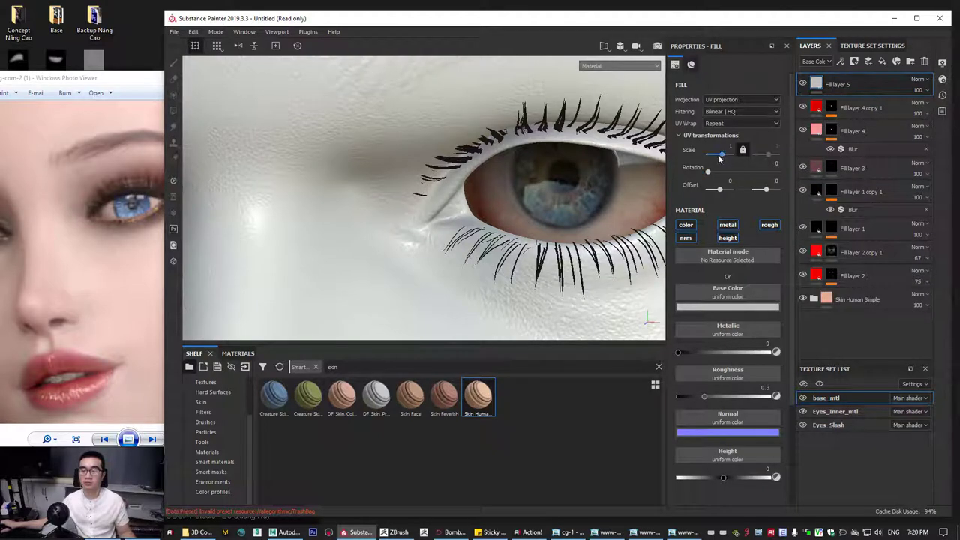
{"action": "left_click", "coordinate": [728, 238]}
{"action": "left_click", "coordinate": [686, 238]}
{"action": "left_click", "coordinate": [727, 225]}
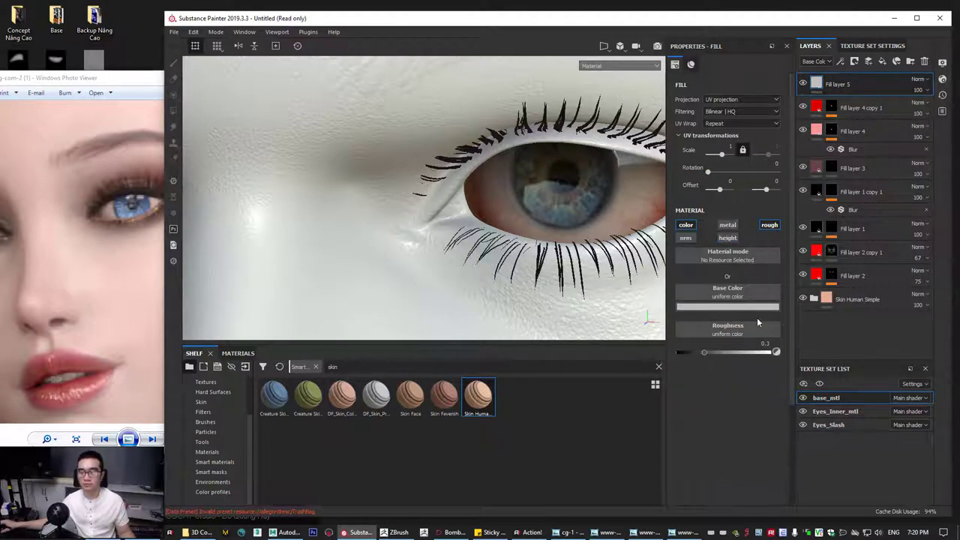
Give Fill layer 5 a pink base color and 0.127 roughness, and add a black mask to it.
{"action": "left_click", "coordinate": [702, 306]}
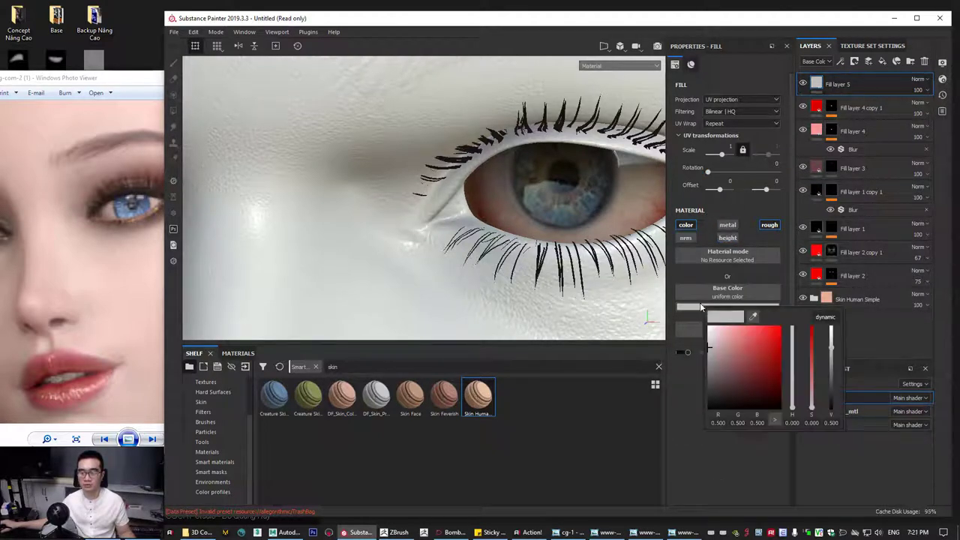
{"action": "left_click_drag", "start_coordinate": [747, 337], "coordinate": [734, 326]}
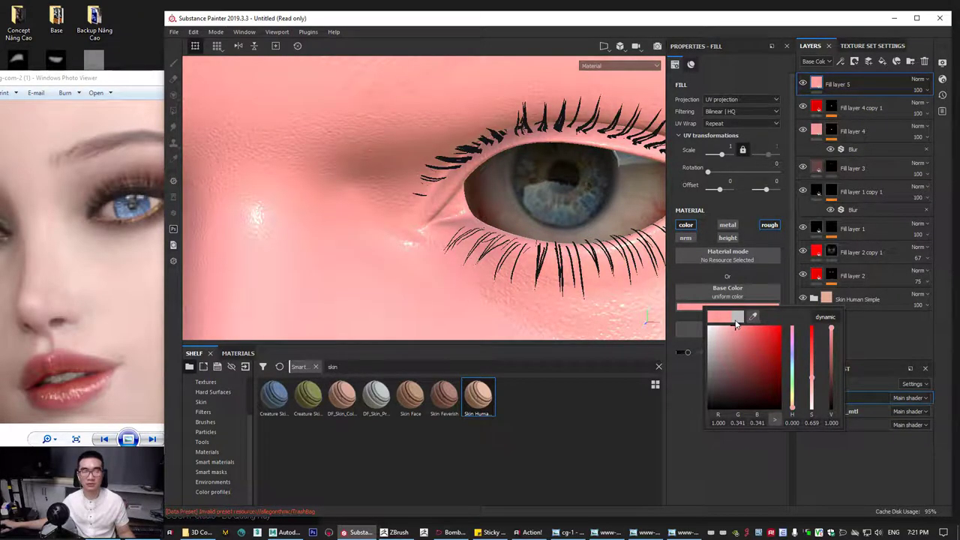
{"action": "left_click_drag", "start_coordinate": [734, 333], "coordinate": [736, 338]}
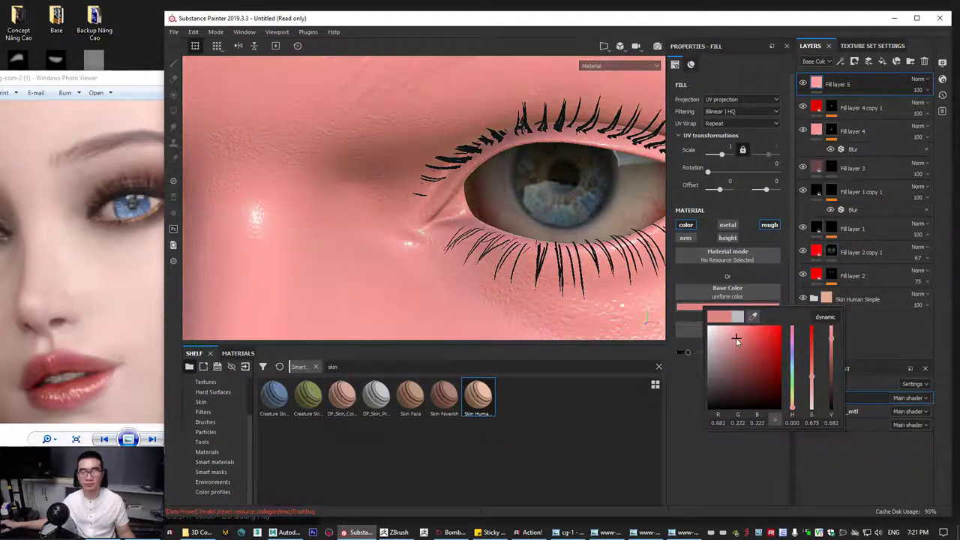
{"action": "left_click", "coordinate": [710, 447]}
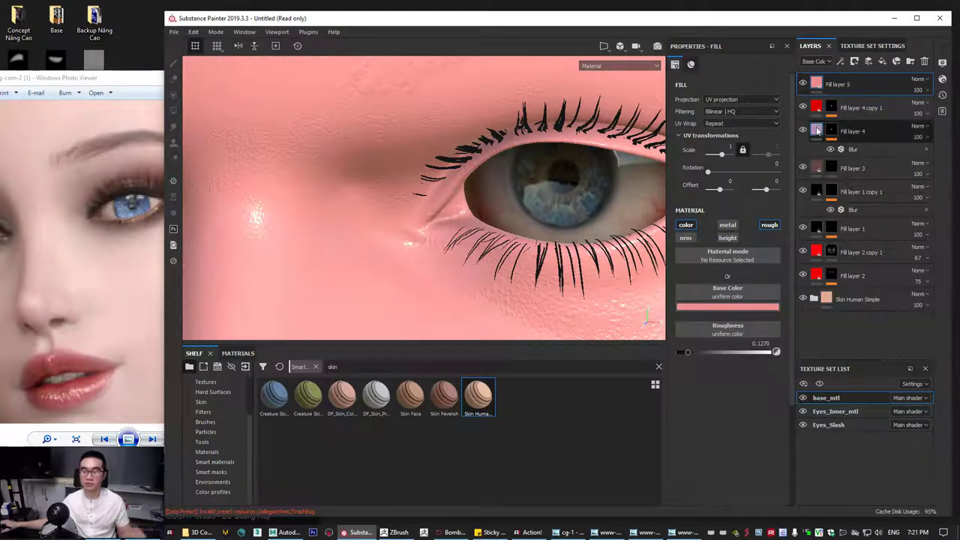
{"action": "right_click", "coordinate": [838, 83]}
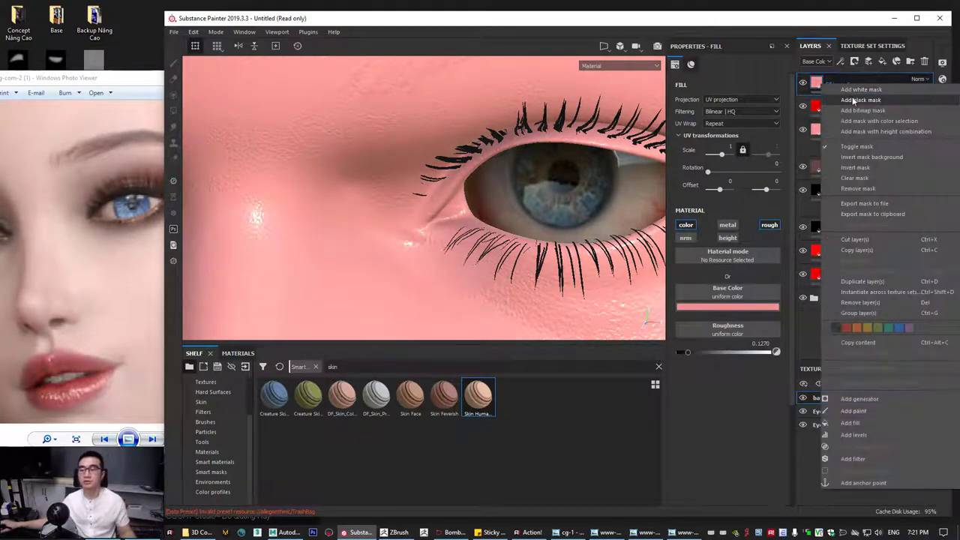
{"action": "left_click", "coordinate": [853, 100]}
Hide the Eyes_Inner_mtl and Eyes_Slash texture sets to expose the inner eye corner.
{"action": "mouse_move", "coordinate": [405, 240]}
{"action": "right_mouse_down", "text": "alt"}
{"action": "mouse_move", "coordinate": [454, 259]}
{"action": "mouse_move", "coordinate": [539, 265]}
{"action": "right_mouse_up", "text": "alt"}
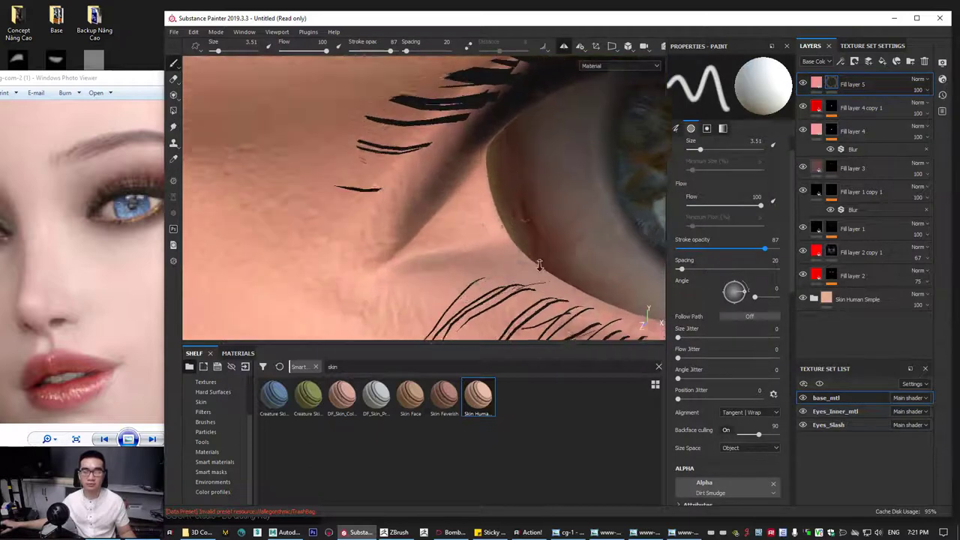
{"action": "left_click", "coordinate": [803, 411]}
{"action": "left_click", "coordinate": [804, 425]}
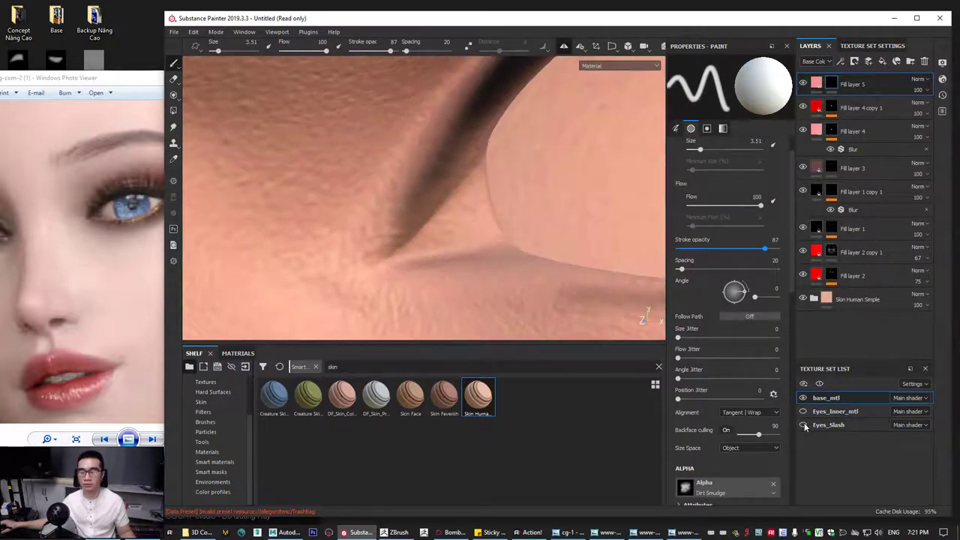
{"action": "middle_click_drag", "start_coordinate": [578, 255], "coordinate": [563, 255], "text": "alt"}
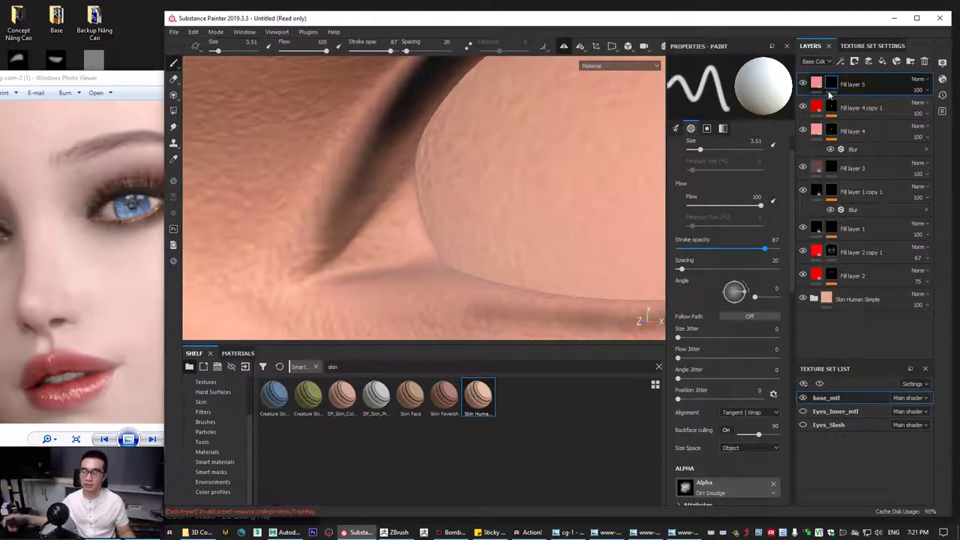
Paint the inner eye corner pink on Fill layer 5's mask with a brush of size 1.15.
{"action": "key", "text": "["}
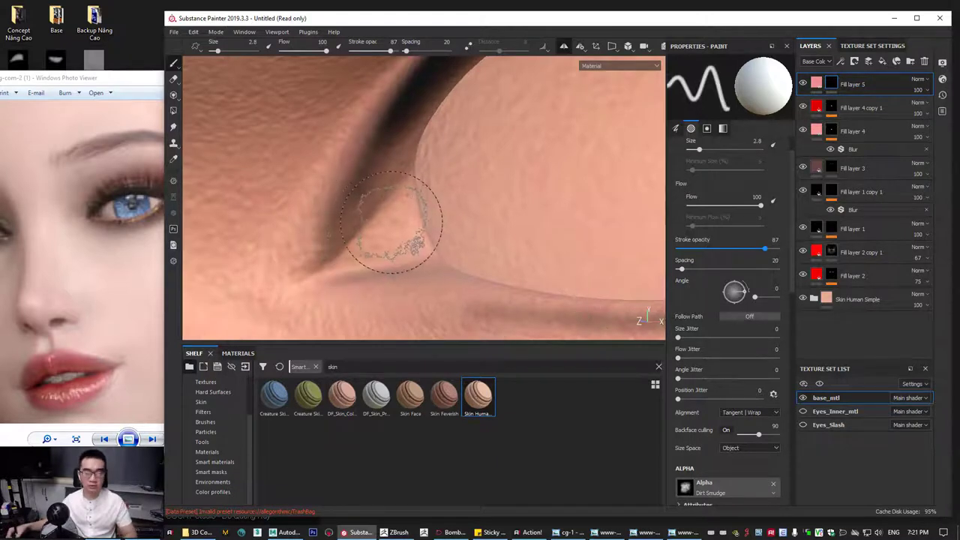
{"action": "key", "text": "bracketleft"}
{"action": "key", "text": "bracketleft"}
{"action": "key", "text": "bracketleft"}
{"action": "key", "text": "bracketleft"}
{"action": "key", "text": "bracketleft"}
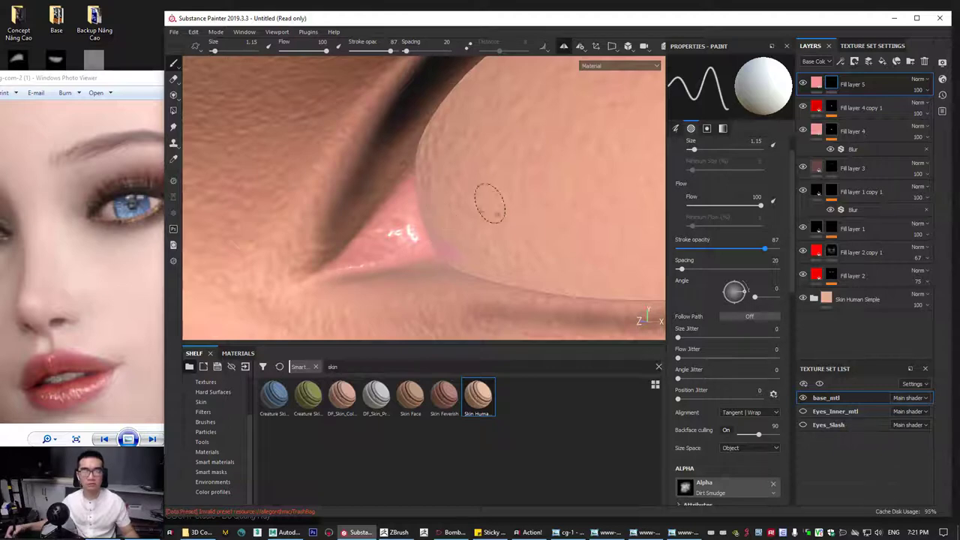
{"action": "left_click_drag", "start_coordinate": [490, 202], "coordinate": [419, 227], "text": "alt"}
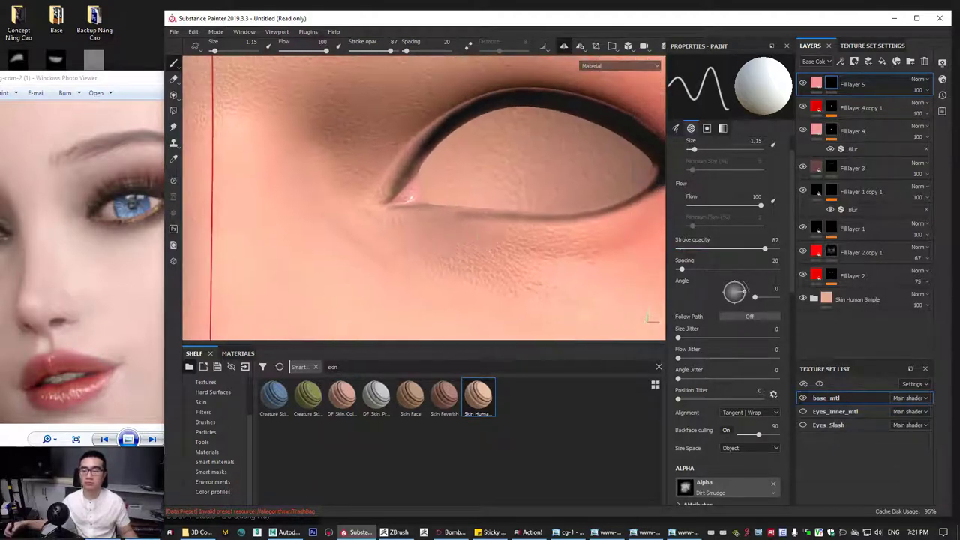
Show the Eyes_Inner_mtl and Eyes_Slash texture sets again and inspect the pink inner eye corner.
{"action": "left_click", "coordinate": [803, 412]}
{"action": "left_click", "coordinate": [804, 424]}
{"action": "scroll", "coordinate": [553, 222], "scroll_direction": "down", "scroll_amount": 5}
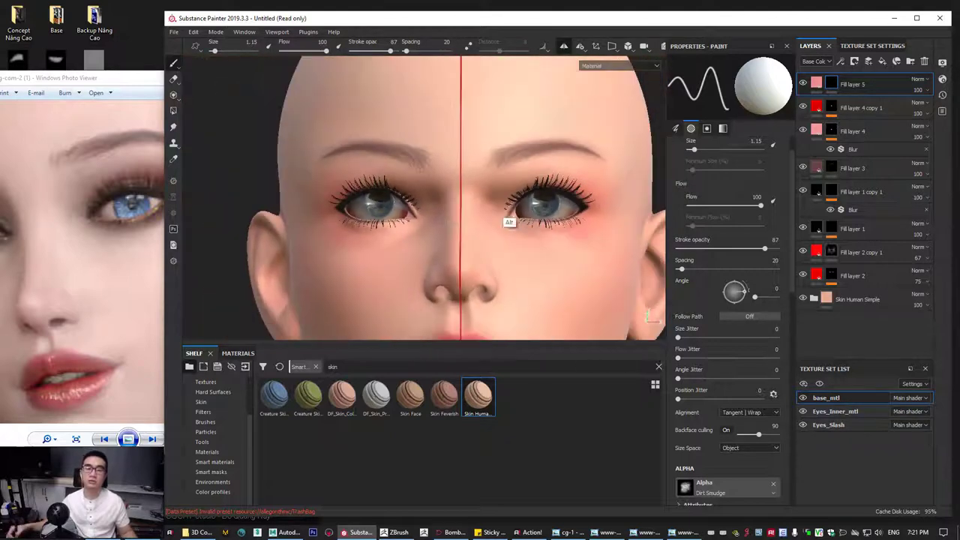
{"action": "left_click_drag", "start_coordinate": [507, 220], "coordinate": [480, 223], "text": "alt"}
{"action": "right_click_drag", "start_coordinate": [401, 234], "coordinate": [609, 224], "text": "alt"}
{"action": "middle_click_drag", "start_coordinate": [609, 224], "coordinate": [396, 253], "text": "alt"}
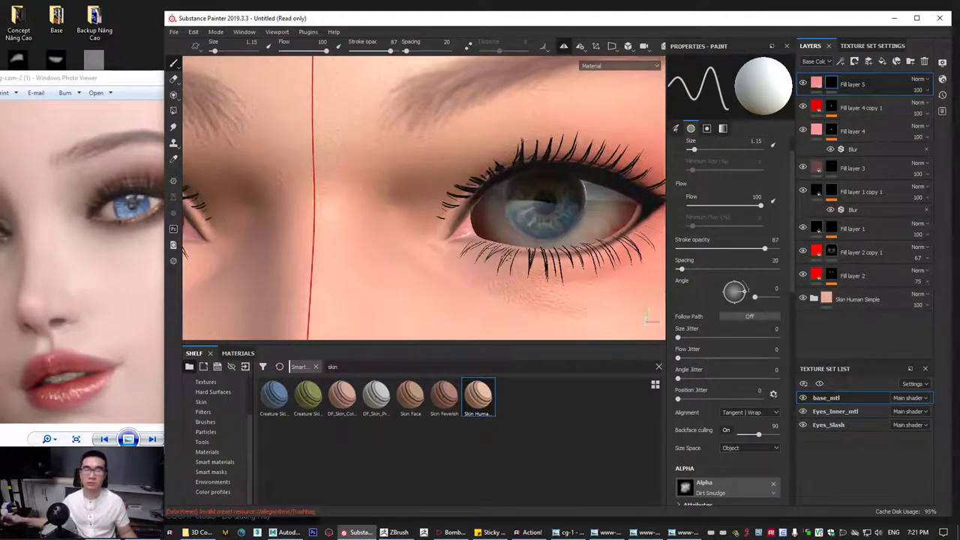
Deepen Fill layer 5's base color to a red of RGB 0.530, 0.093, 0.093.
{"action": "left_click", "coordinate": [816, 83]}
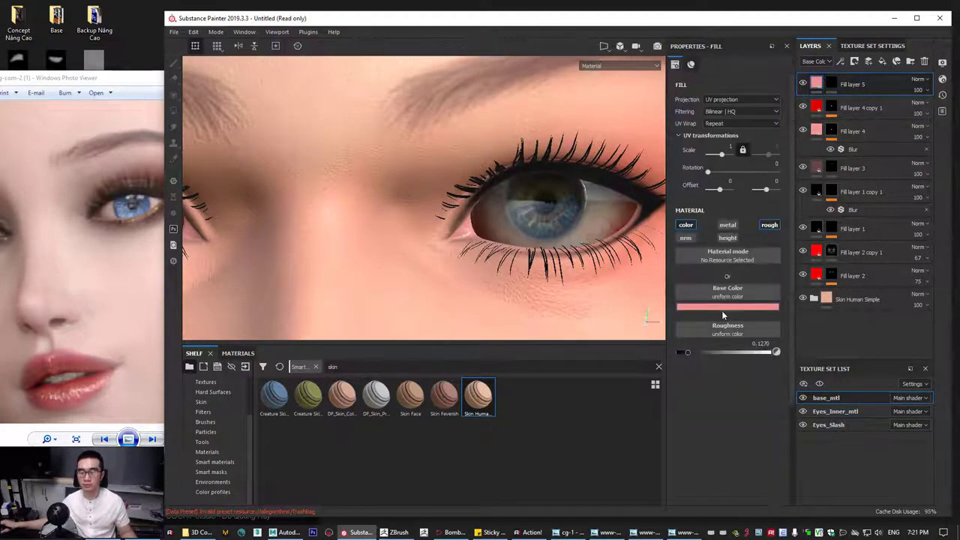
{"action": "left_click", "coordinate": [722, 308]}
{"action": "left_click", "coordinate": [755, 347]}
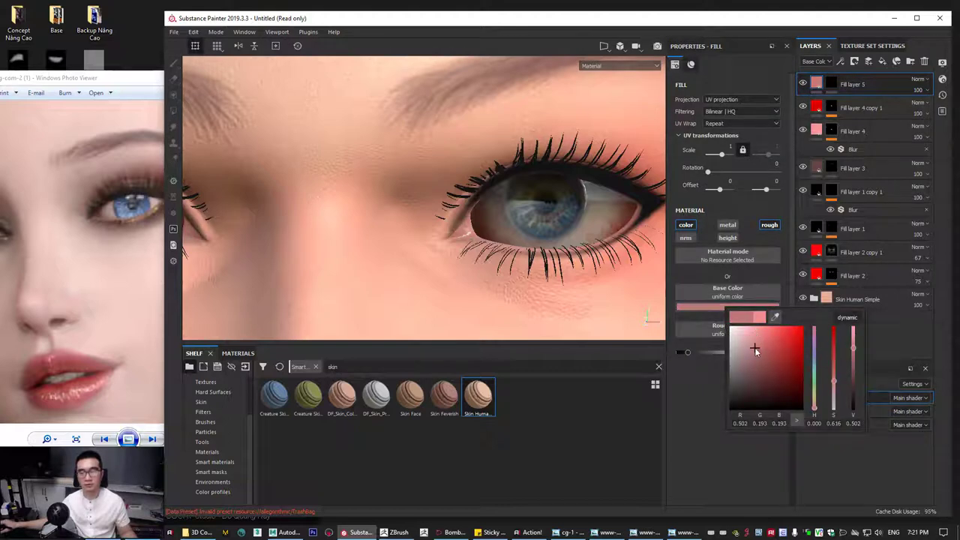
{"action": "left_click_drag", "start_coordinate": [756, 347], "coordinate": [761, 346]}
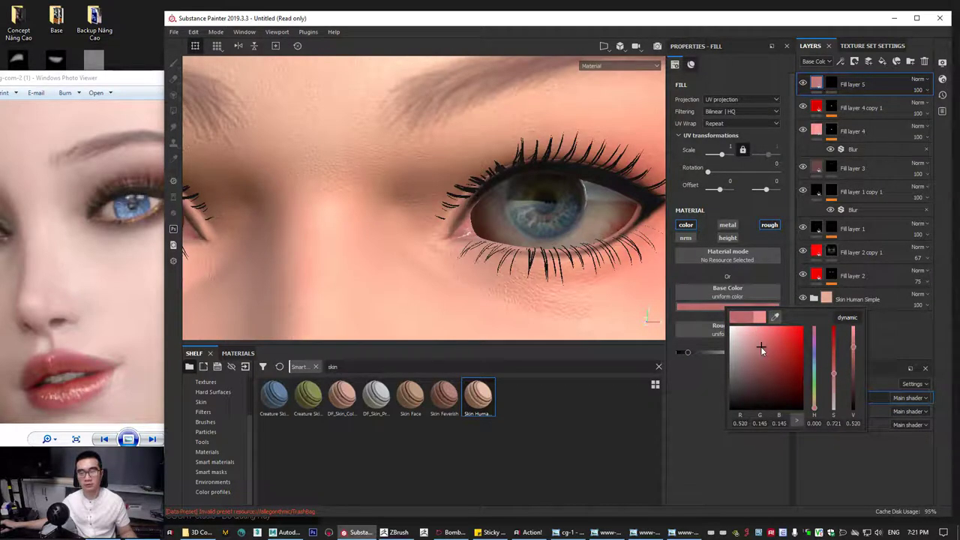
{"action": "right_click_drag", "start_coordinate": [570, 248], "coordinate": [435, 210], "text": "alt"}
{"action": "left_click_drag", "start_coordinate": [435, 210], "coordinate": [505, 208], "text": "alt"}
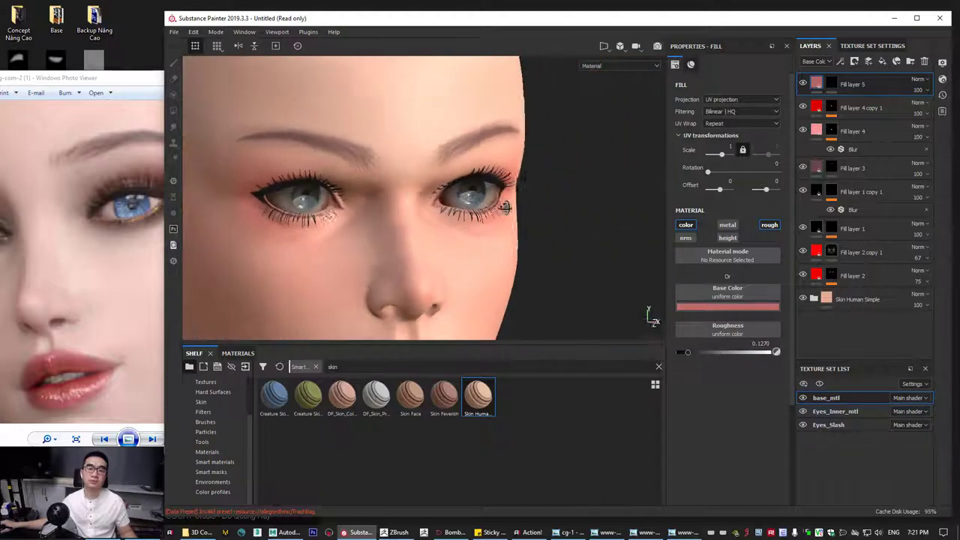
{"action": "scroll", "coordinate": [504, 208], "scroll_direction": "up", "scroll_amount": 6}
{"action": "left_click", "coordinate": [762, 307]}
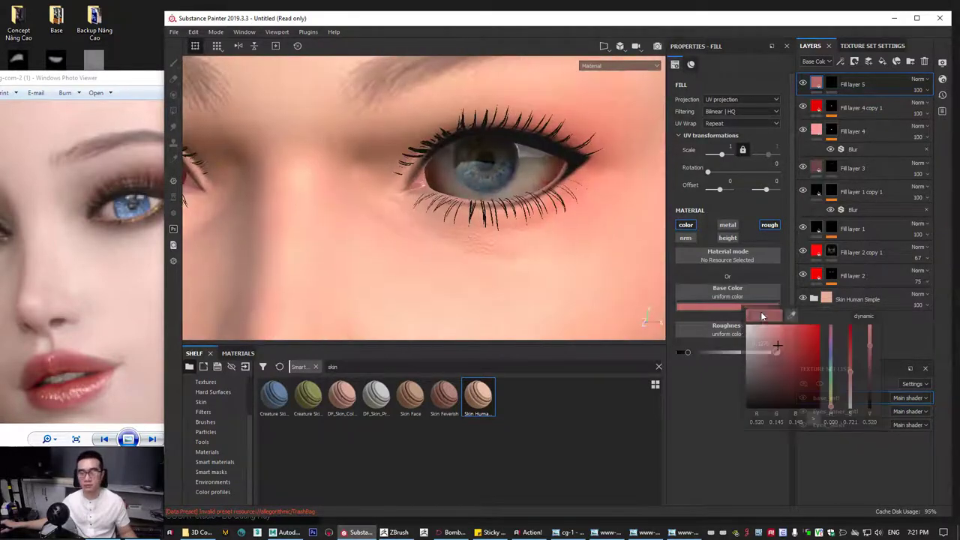
{"action": "left_click_drag", "start_coordinate": [779, 345], "coordinate": [784, 345]}
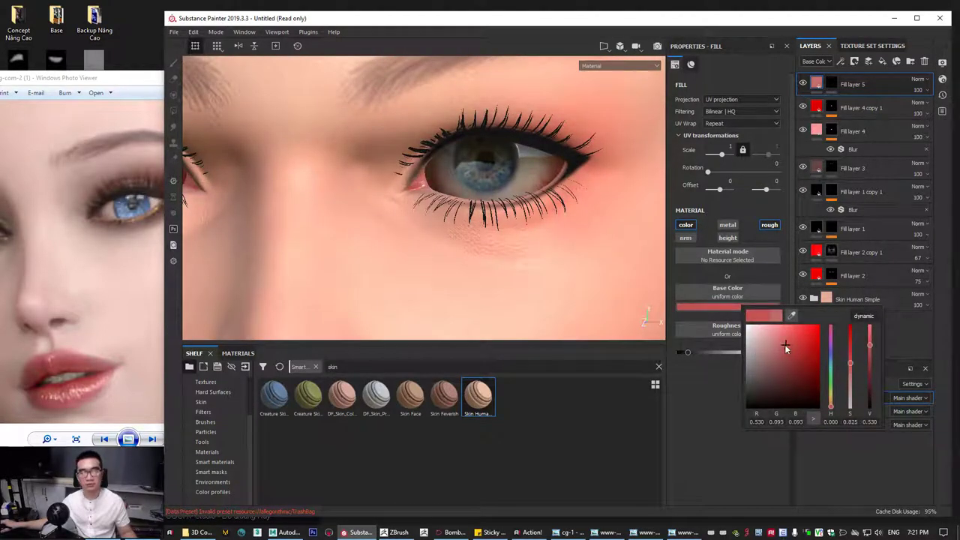
{"action": "scroll", "coordinate": [516, 224], "scroll_direction": "up", "scroll_amount": 5}
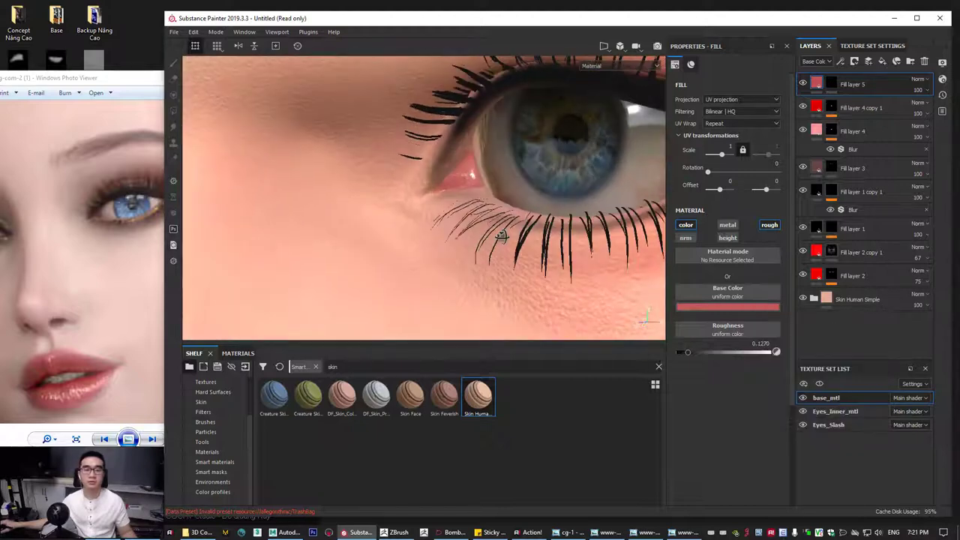
{"action": "left_click_drag", "start_coordinate": [517, 224], "coordinate": [550, 237], "text": "alt"}
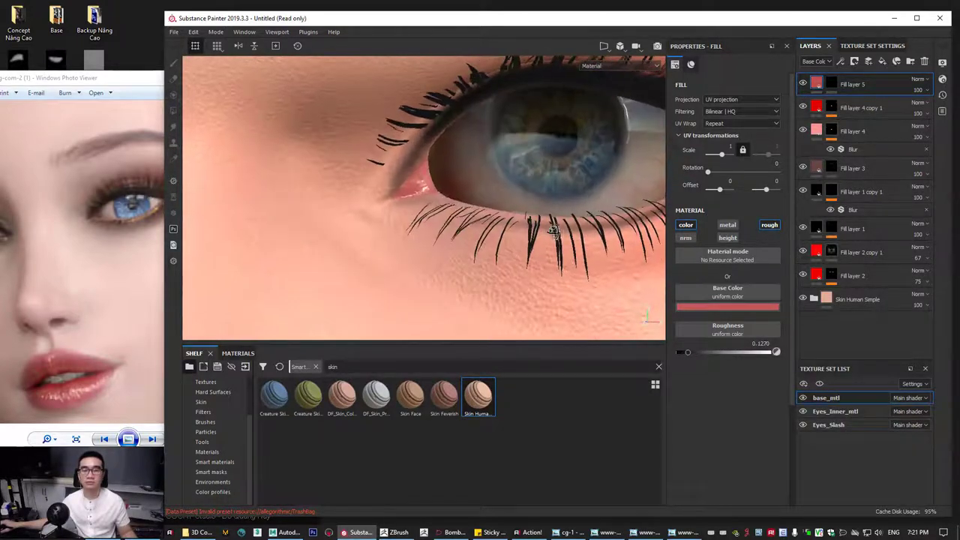
Add a Blur filter to Fill layer 5's mask with a blur intensity of 0.3.
{"action": "right_click", "coordinate": [838, 85]}
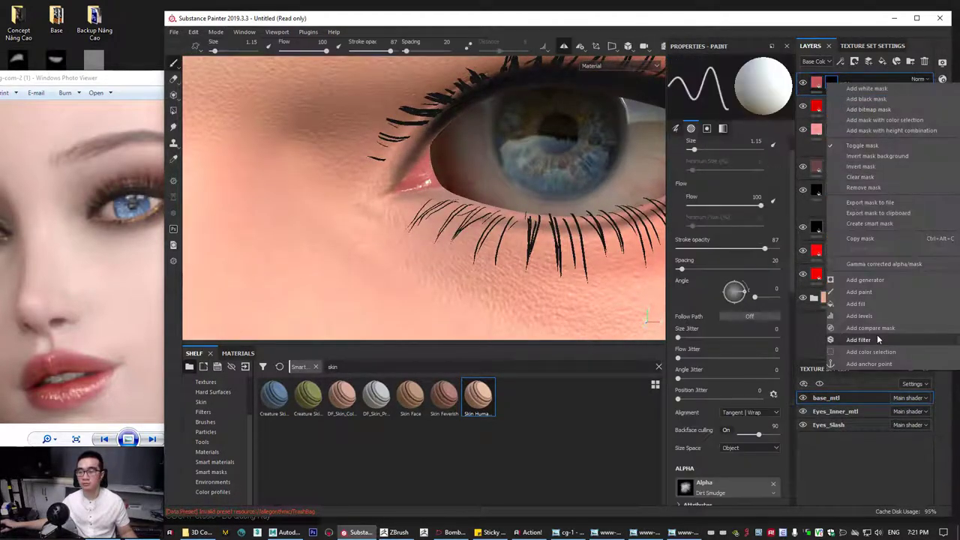
{"action": "left_click", "coordinate": [865, 342]}
{"action": "left_click", "coordinate": [739, 87]}
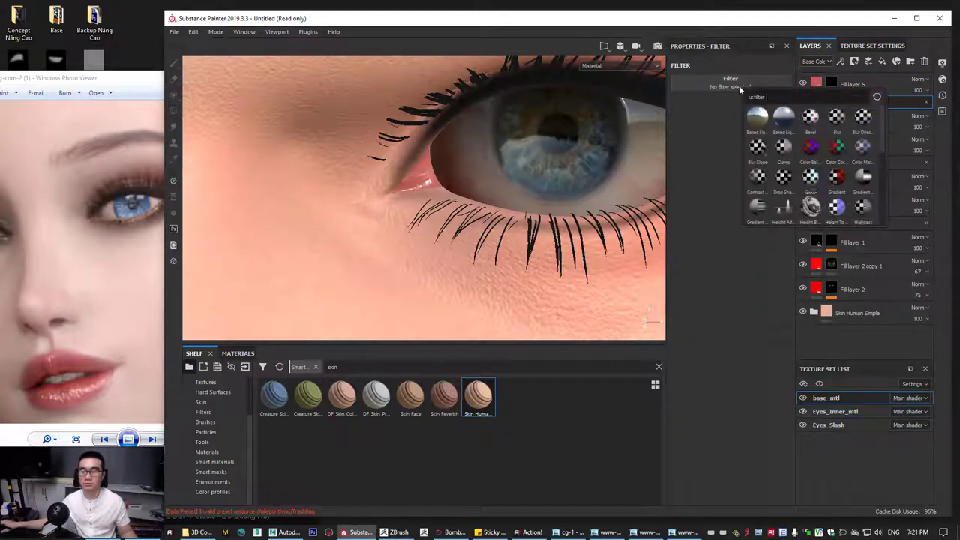
{"action": "left_click", "coordinate": [836, 118]}
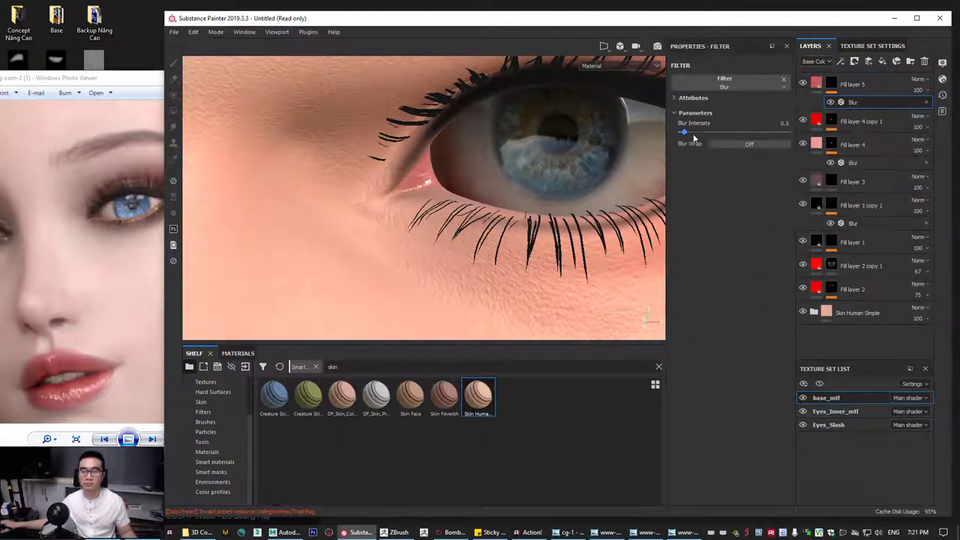
{"action": "left_click_drag", "start_coordinate": [681, 130], "coordinate": [682, 131]}
Examine the inner eye corners, lips and overall makeup on the head from the front and three-quarter angles.
{"action": "left_click_drag", "start_coordinate": [585, 185], "coordinate": [487, 229], "text": "alt"}
{"action": "scroll", "coordinate": [367, 193], "scroll_direction": "down", "scroll_amount": 5}
{"action": "mouse_move", "coordinate": [426, 212]}
{"action": "left_mouse_down", "text": "alt"}
{"action": "mouse_move", "coordinate": [398, 212]}
{"action": "mouse_move", "coordinate": [431, 216]}
{"action": "left_mouse_up", "text": "alt"}
{"action": "right_click_drag", "start_coordinate": [431, 216], "coordinate": [588, 260], "text": "alt"}
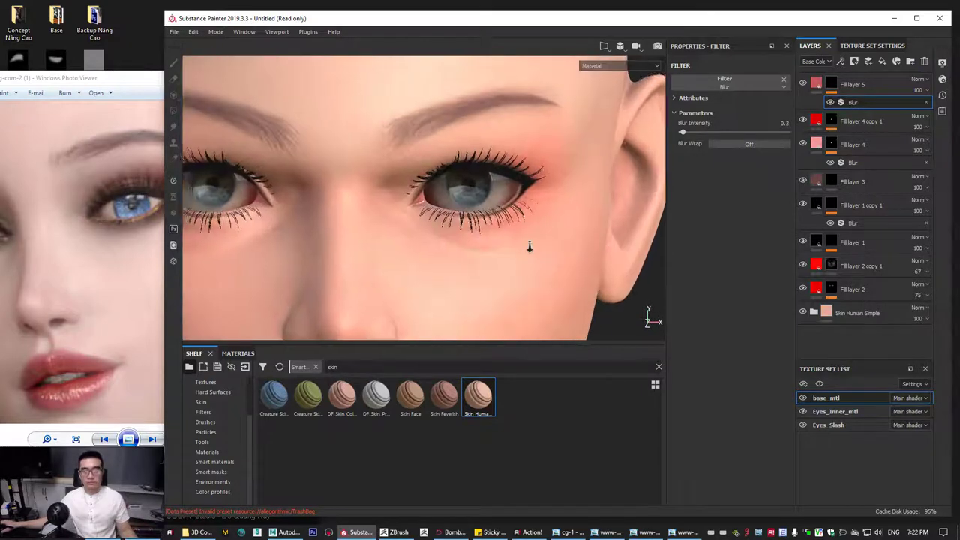
{"action": "scroll", "coordinate": [531, 251], "scroll_direction": "down", "scroll_amount": 4}
{"action": "mouse_move", "coordinate": [540, 264]}
{"action": "left_mouse_down", "text": "alt"}
{"action": "mouse_move", "coordinate": [521, 227]}
{"action": "mouse_move", "coordinate": [462, 240]}
{"action": "mouse_move", "coordinate": [421, 230]}
{"action": "mouse_move", "coordinate": [529, 255]}
{"action": "mouse_move", "coordinate": [508, 294]}
{"action": "mouse_move", "coordinate": [555, 254]}
{"action": "left_mouse_up", "text": "alt"}
{"action": "right_click_drag", "start_coordinate": [535, 254], "coordinate": [525, 248], "text": "shift"}
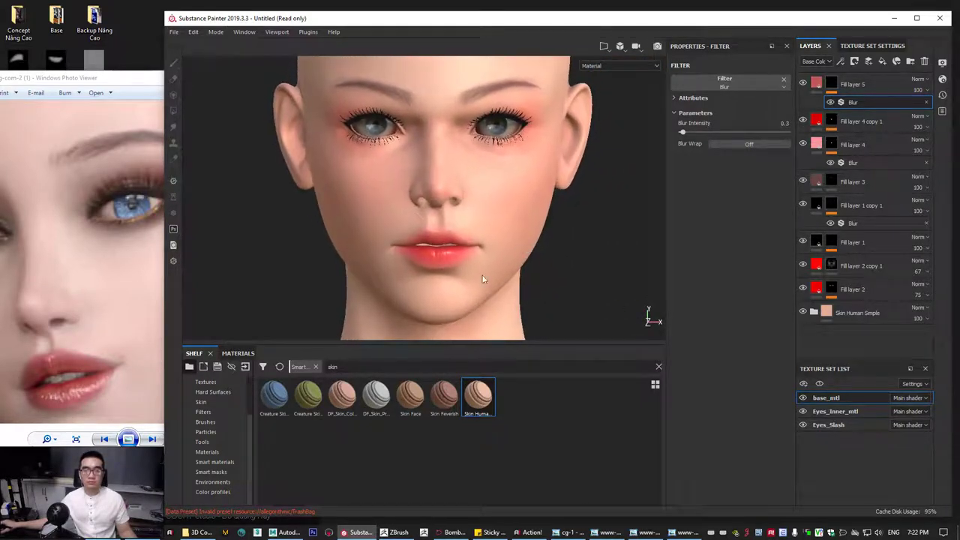
{"action": "middle_click_drag", "start_coordinate": [484, 278], "coordinate": [512, 228], "text": "alt"}
{"action": "right_click_drag", "start_coordinate": [512, 228], "coordinate": [686, 330], "text": "alt"}
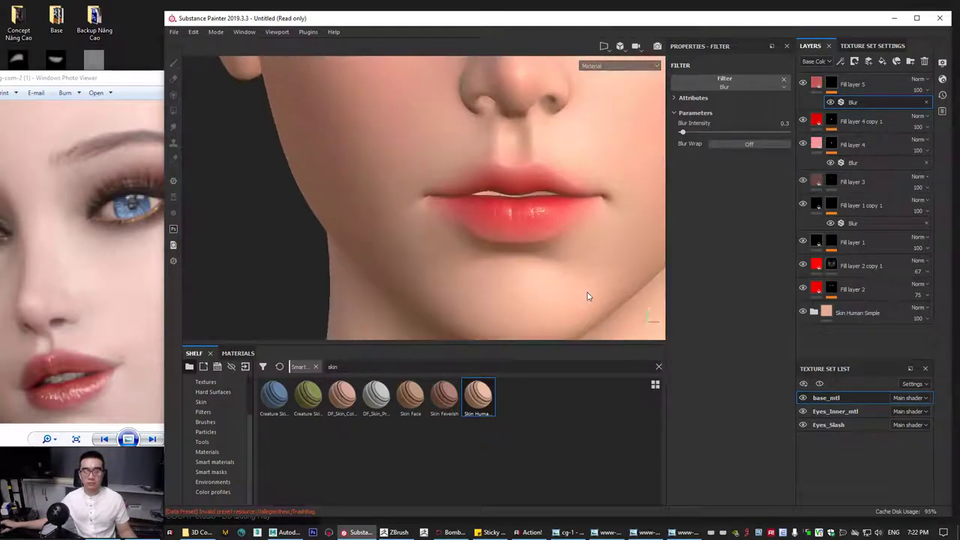
{"action": "left_click_drag", "start_coordinate": [592, 265], "coordinate": [543, 240], "text": "alt"}
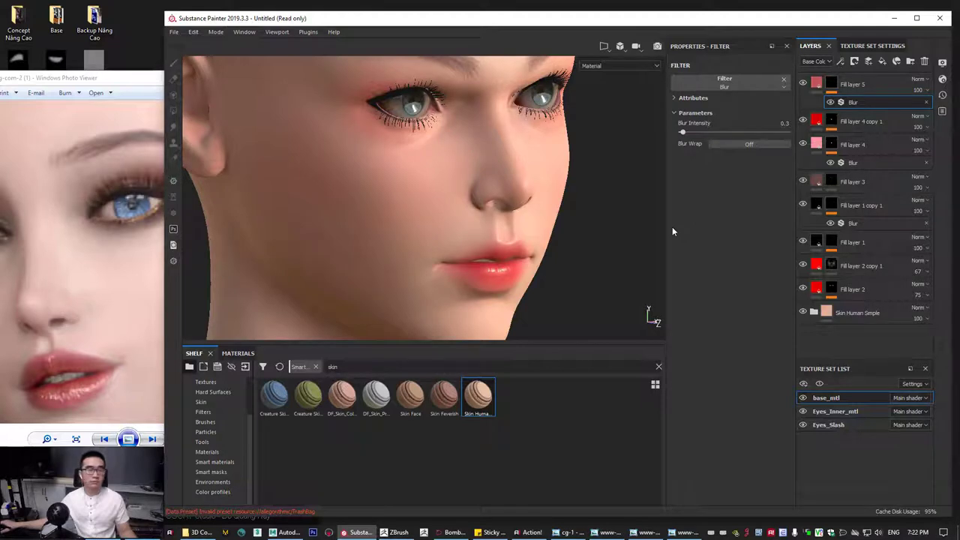
{"action": "left_click_drag", "start_coordinate": [661, 227], "coordinate": [562, 241], "text": "alt"}
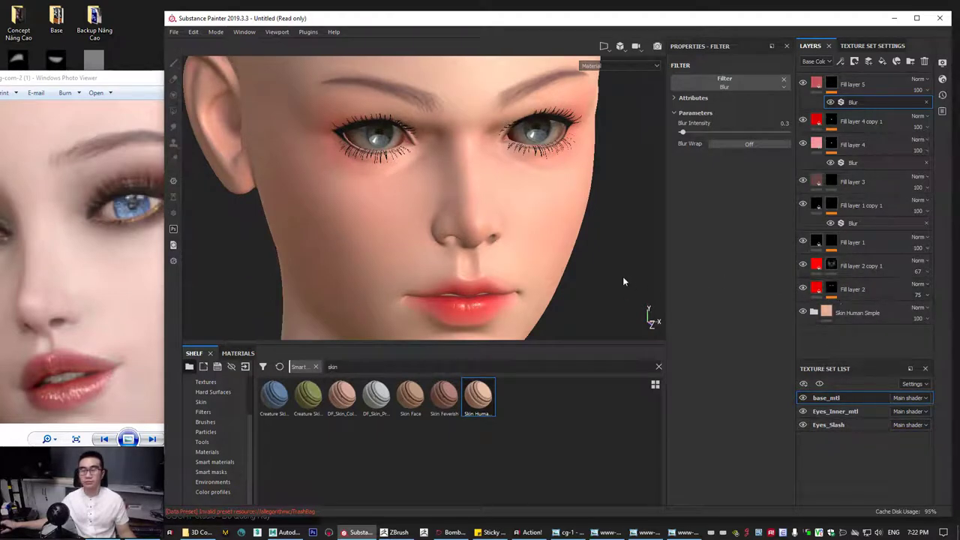
{"action": "left_click_drag", "start_coordinate": [624, 278], "coordinate": [576, 248], "text": "alt"}
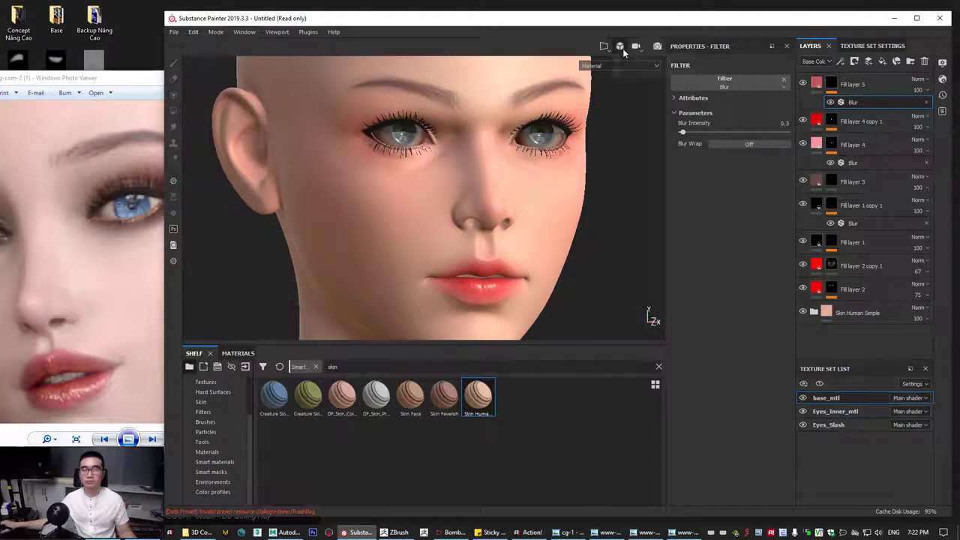
Compare the whole head in orthographic projection and return the viewport to perspective.
{"action": "left_click", "coordinate": [622, 48]}
{"action": "left_click", "coordinate": [637, 73]}
{"action": "right_click_drag", "start_coordinate": [425, 227], "coordinate": [557, 269], "text": "alt"}
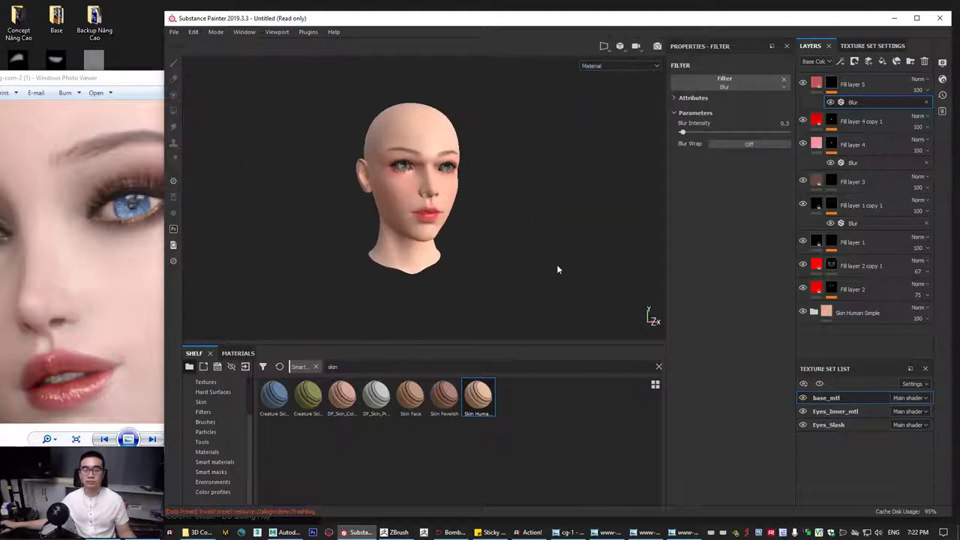
{"action": "left_click_drag", "start_coordinate": [557, 270], "coordinate": [586, 271], "text": "alt"}
{"action": "left_click", "coordinate": [620, 47]}
{"action": "left_click", "coordinate": [636, 60]}
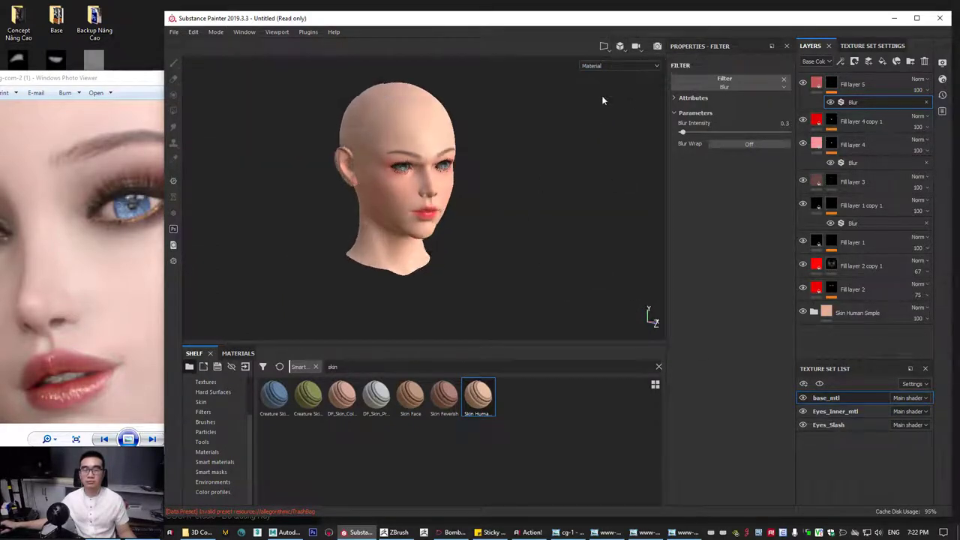
Examine the face's makeup from the front, both at full-head distance and closer up.
{"action": "left_click_drag", "start_coordinate": [540, 172], "coordinate": [442, 232], "text": "alt"}
{"action": "right_click_drag", "start_coordinate": [442, 232], "coordinate": [469, 250], "text": "alt"}
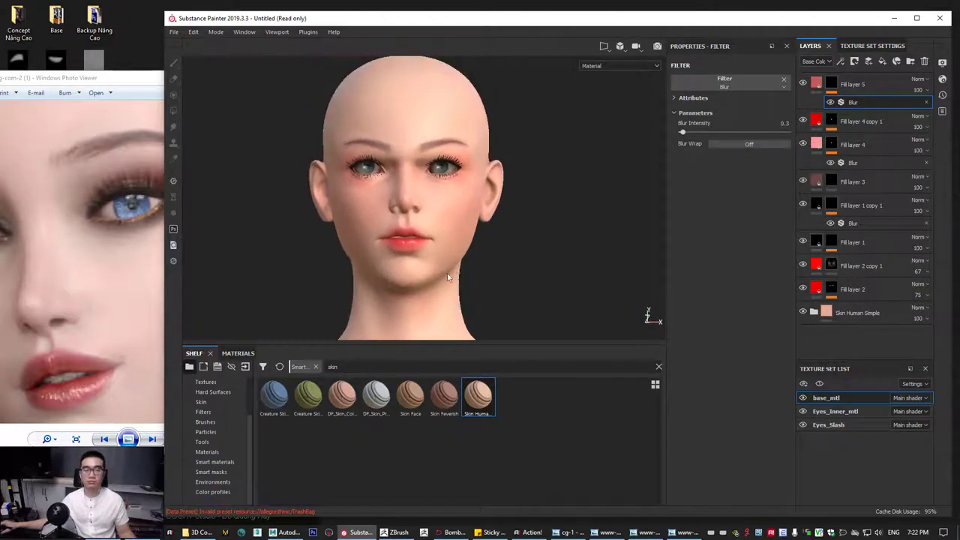
{"action": "left_click_drag", "start_coordinate": [459, 232], "coordinate": [510, 265], "text": "alt"}
{"action": "right_click_drag", "start_coordinate": [510, 266], "coordinate": [567, 279], "text": "alt"}
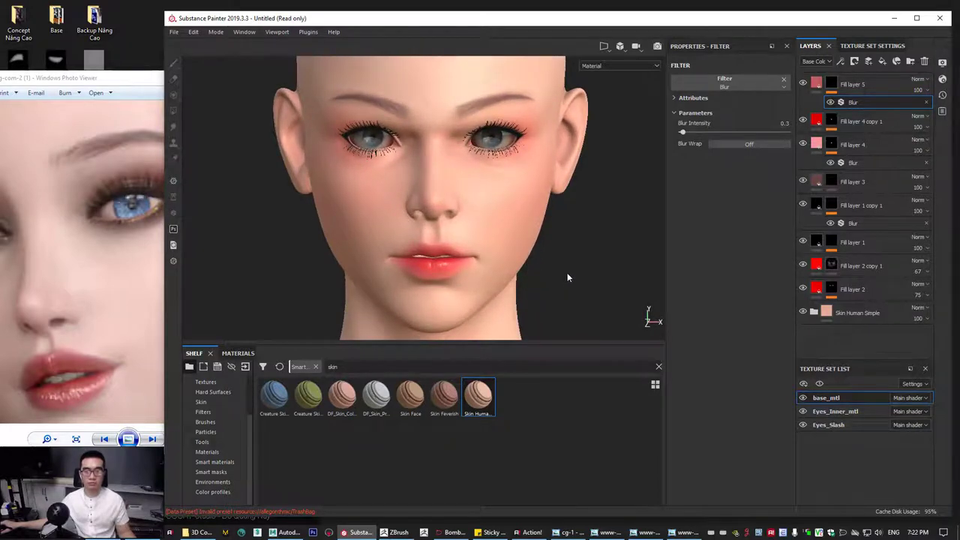
{"action": "scroll", "coordinate": [573, 266], "scroll_direction": "down", "scroll_amount": 3}
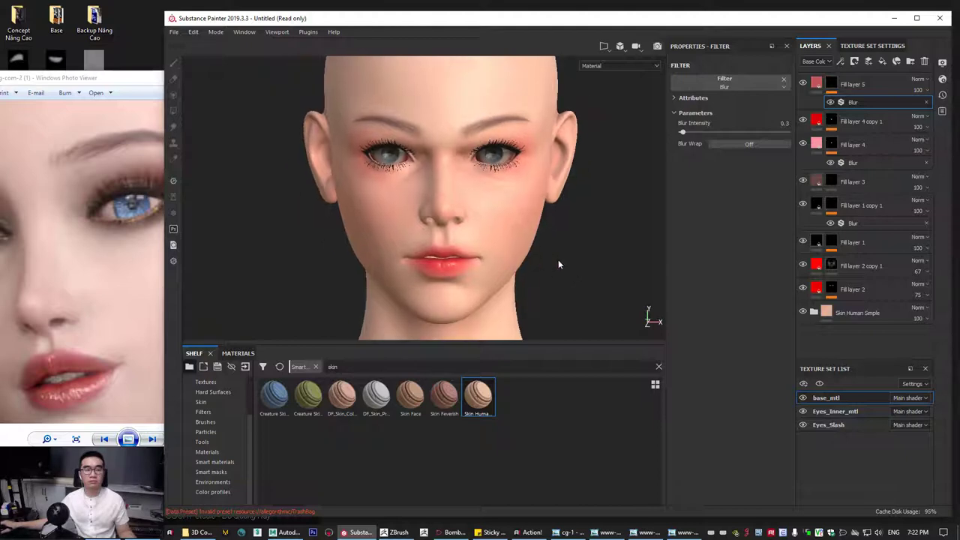
{"action": "mouse_move", "coordinate": [571, 261]}
{"action": "left_mouse_down", "text": "alt"}
{"action": "mouse_move", "coordinate": [535, 262]}
{"action": "mouse_move", "coordinate": [570, 253]}
{"action": "left_mouse_up", "text": "alt"}
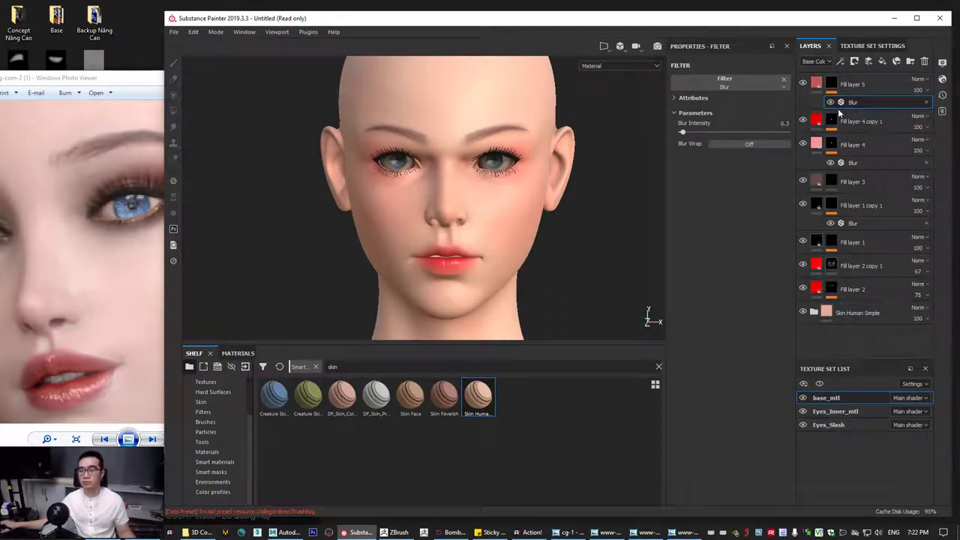
Toggle Fill layer 3's visibility repeatedly to compare the face with and without the eyebrows, leaving the layer shown.
{"action": "left_click", "coordinate": [802, 182]}
{"action": "left_click", "coordinate": [803, 182]}
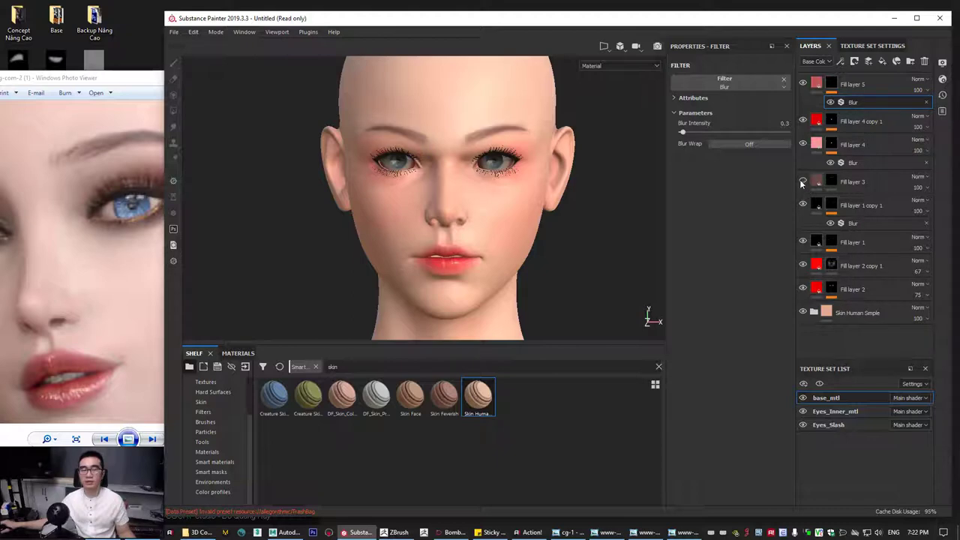
{"action": "left_click", "coordinate": [803, 183]}
{"action": "left_click", "coordinate": [803, 182]}
{"action": "left_click", "coordinate": [803, 182]}
{"action": "left_click", "coordinate": [803, 182]}
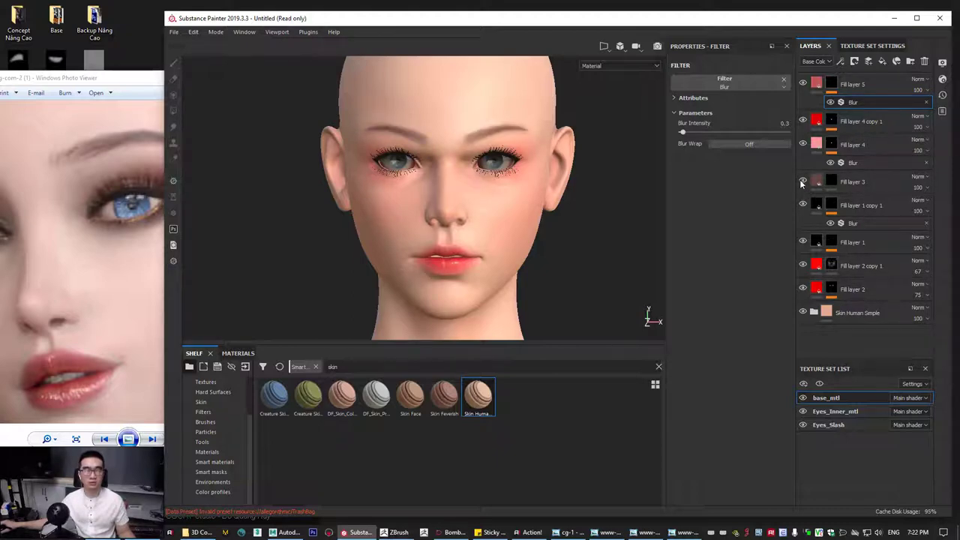
{"action": "left_click", "coordinate": [802, 182]}
{"action": "left_click", "coordinate": [803, 183]}
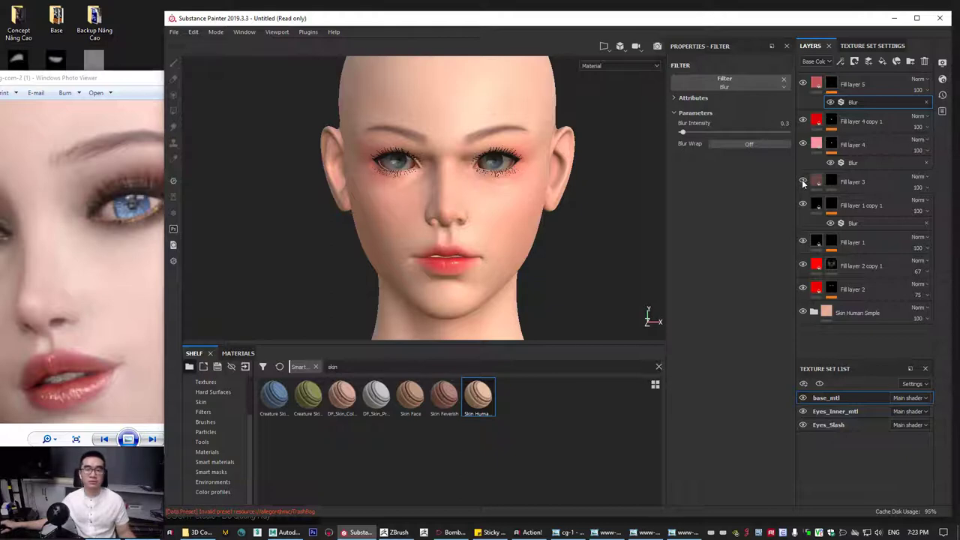
{"action": "left_click", "coordinate": [803, 183]}
{"action": "left_click", "coordinate": [803, 182]}
{"action": "left_click", "coordinate": [803, 182]}
{"action": "left_click", "coordinate": [802, 182]}
{"action": "left_click", "coordinate": [803, 182]}
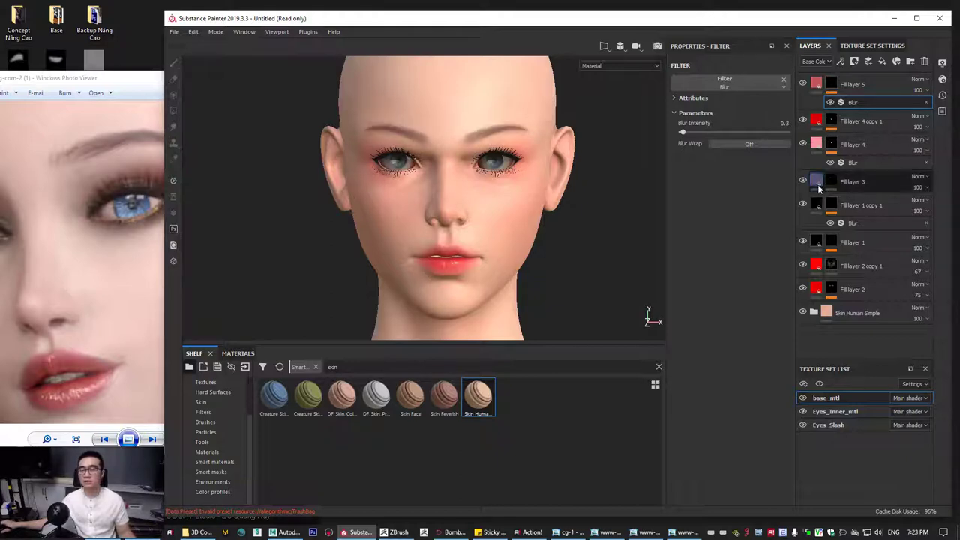
{"action": "left_click", "coordinate": [803, 183]}
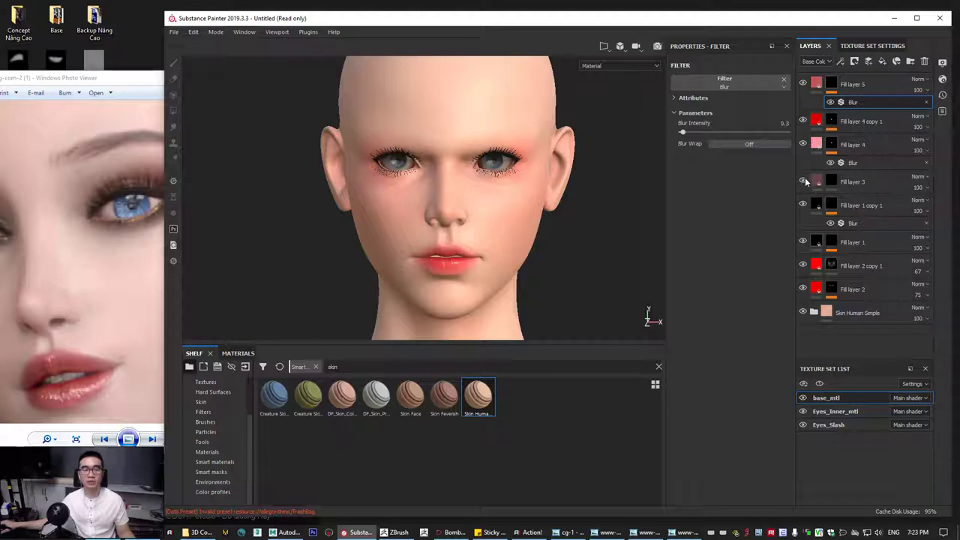
{"action": "left_click", "coordinate": [803, 183]}
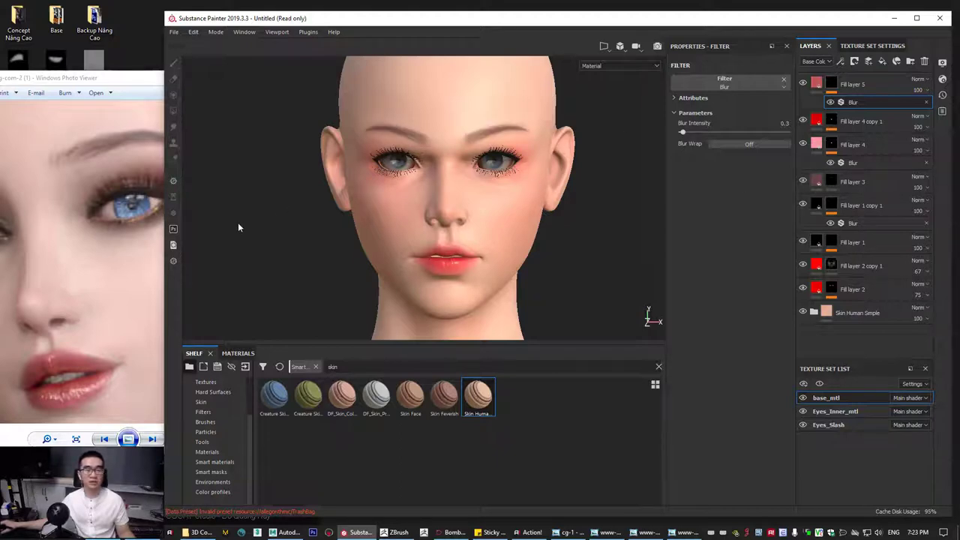
Inspect the lips, nose and the eye's lashes and inner corner up close.
{"action": "mouse_move", "coordinate": [556, 240]}
{"action": "left_mouse_down", "text": "alt"}
{"action": "mouse_move", "coordinate": [597, 243]}
{"action": "mouse_move", "coordinate": [480, 251]}
{"action": "mouse_move", "coordinate": [628, 243]}
{"action": "mouse_move", "coordinate": [481, 239]}
{"action": "mouse_move", "coordinate": [521, 303]}
{"action": "mouse_move", "coordinate": [432, 241]}
{"action": "mouse_move", "coordinate": [540, 225]}
{"action": "mouse_move", "coordinate": [570, 240]}
{"action": "left_mouse_up", "text": "alt"}
{"action": "scroll", "coordinate": [572, 251], "scroll_direction": "up", "scroll_amount": 5}
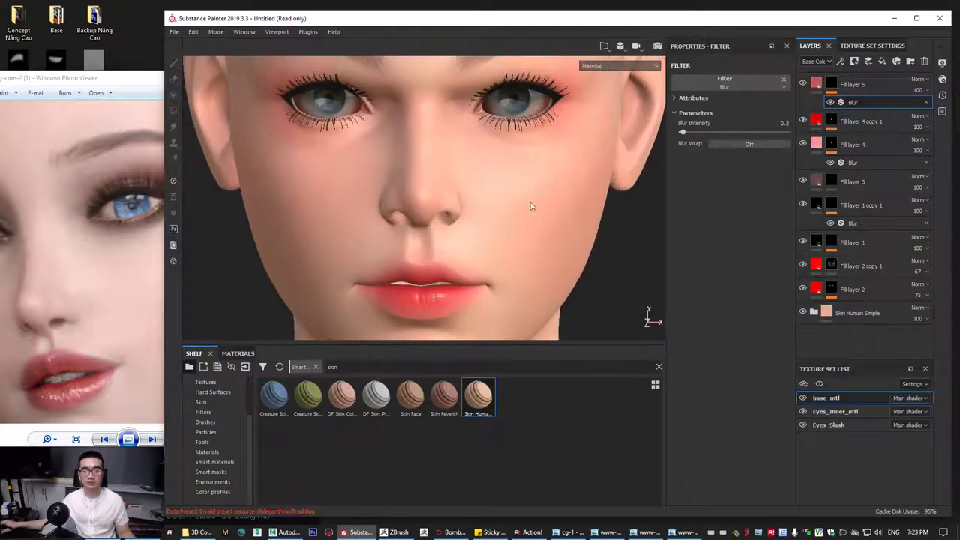
{"action": "middle_click_drag", "start_coordinate": [495, 172], "coordinate": [471, 203], "text": "alt"}
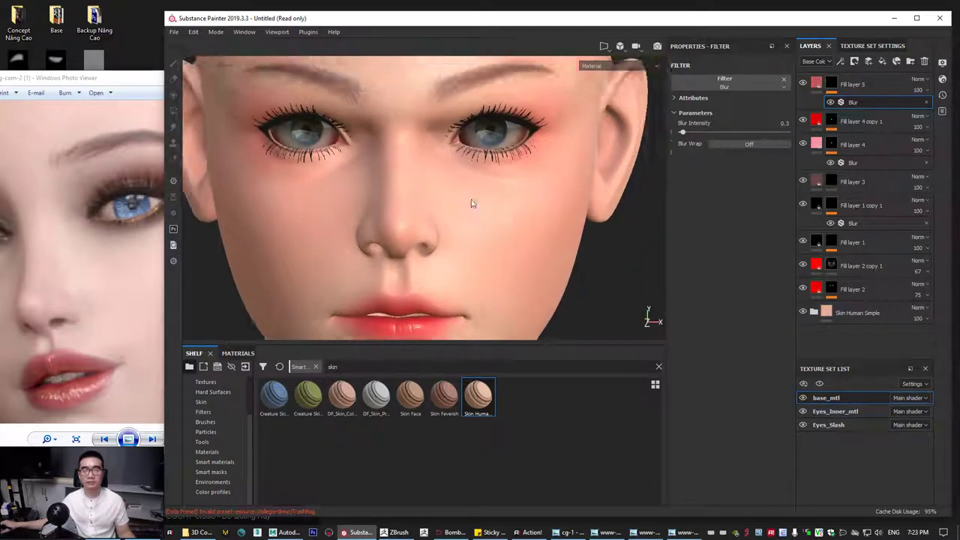
{"action": "right_click_drag", "start_coordinate": [471, 203], "coordinate": [656, 278], "text": "alt"}
{"action": "right_click_drag", "start_coordinate": [597, 251], "coordinate": [773, 295], "text": "alt"}
{"action": "middle_click_drag", "start_coordinate": [480, 223], "coordinate": [350, 223], "text": "alt"}
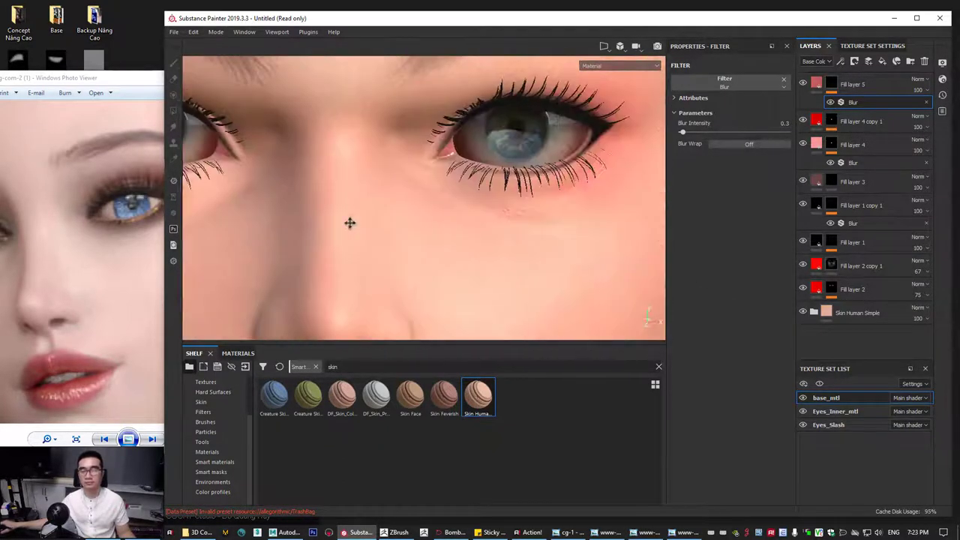
Review the face in the Base Color, Roughness and Height channels, and return the display to Material.
{"action": "left_click", "coordinate": [611, 66]}
{"action": "left_click", "coordinate": [610, 94]}
{"action": "left_click", "coordinate": [606, 66]}
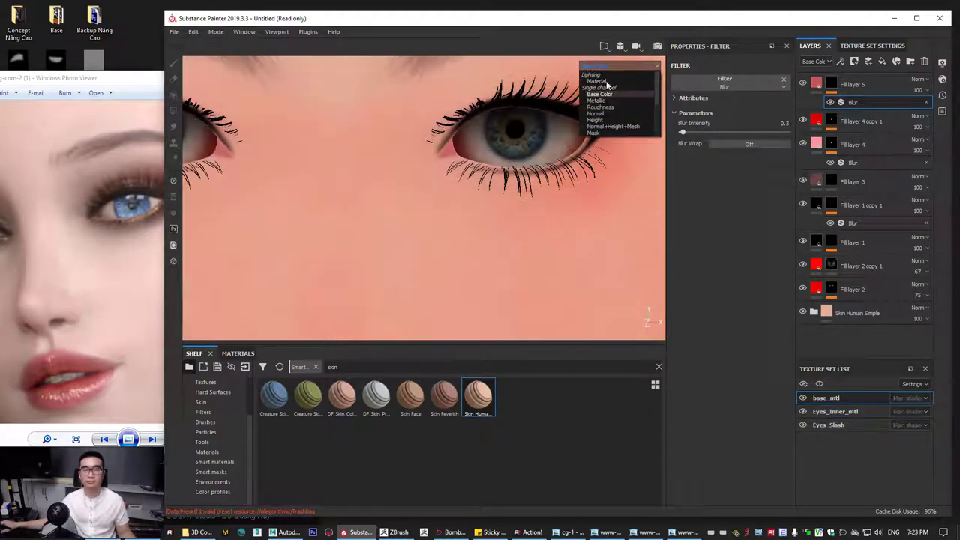
{"action": "left_click", "coordinate": [604, 108]}
{"action": "scroll", "coordinate": [560, 176], "scroll_direction": "down", "scroll_amount": 5}
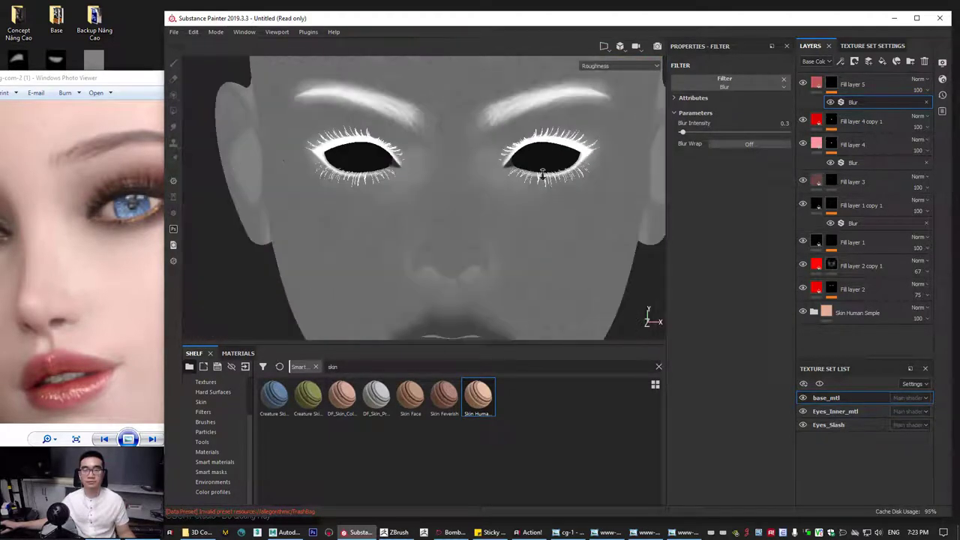
{"action": "right_click_drag", "start_coordinate": [577, 186], "coordinate": [686, 245], "text": "alt"}
{"action": "left_click", "coordinate": [625, 66]}
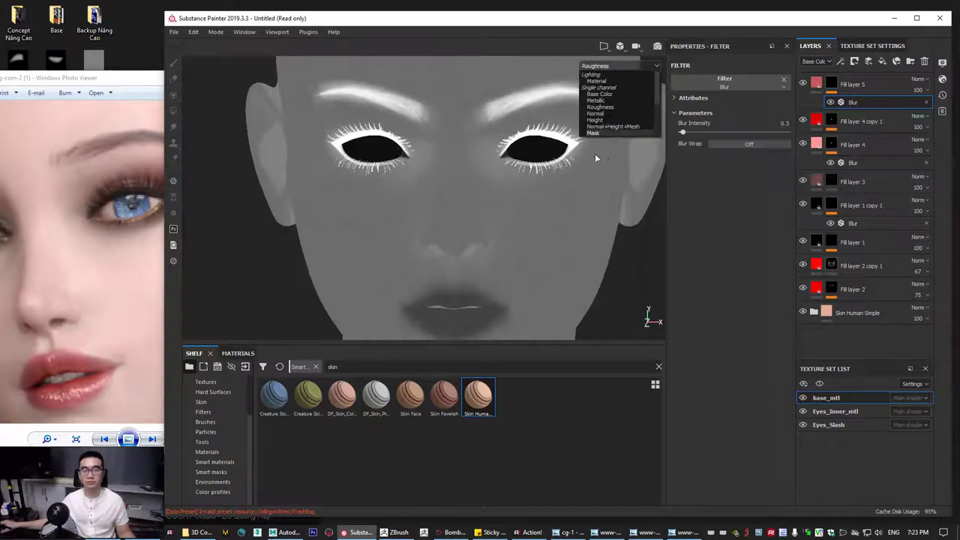
{"action": "left_click", "coordinate": [595, 120]}
{"action": "left_click", "coordinate": [604, 66]}
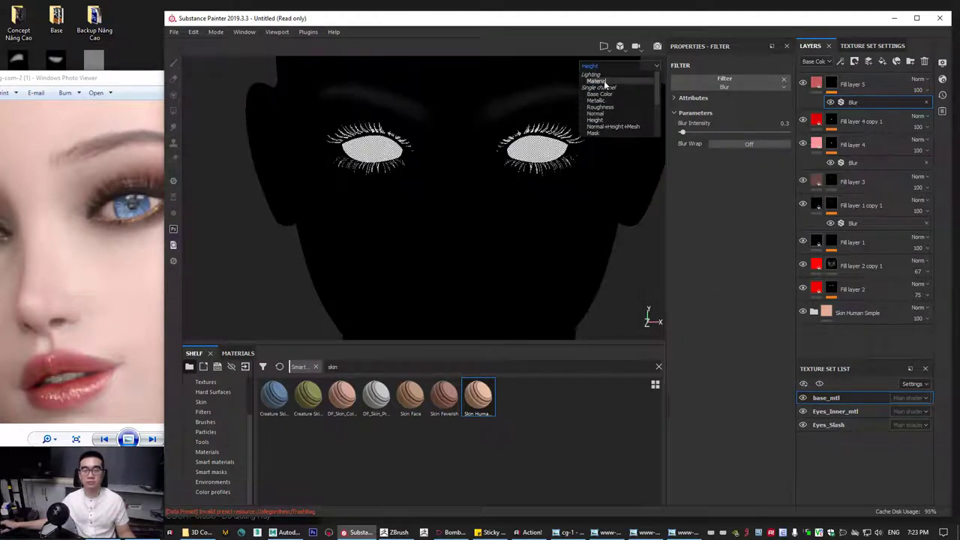
{"action": "left_click", "coordinate": [604, 80]}
View the whole textured head from the front to check the overall result.
{"action": "middle_click_drag", "start_coordinate": [552, 206], "coordinate": [503, 182], "text": "alt"}
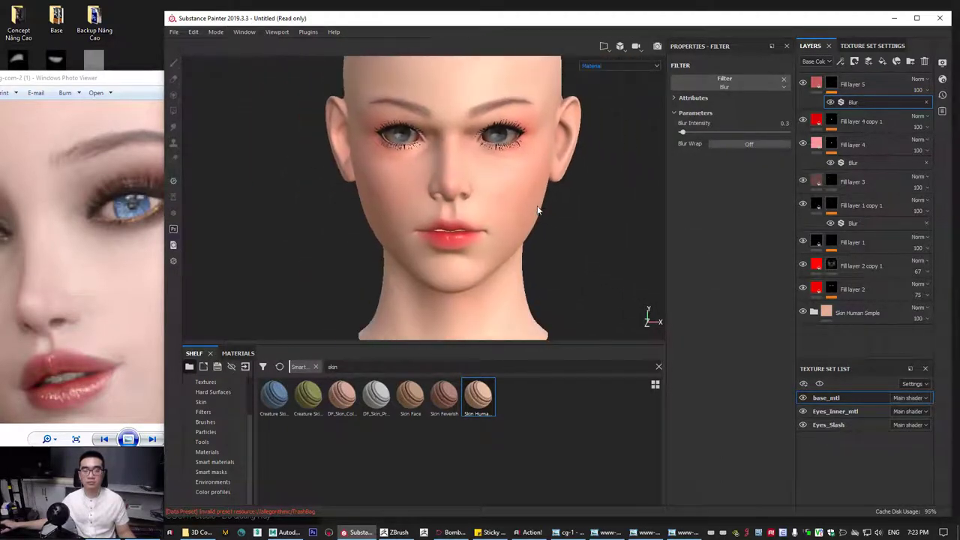
{"action": "right_click_drag", "start_coordinate": [503, 182], "coordinate": [480, 214], "text": "alt"}
{"action": "middle_click_drag", "start_coordinate": [480, 214], "coordinate": [521, 245], "text": "alt"}
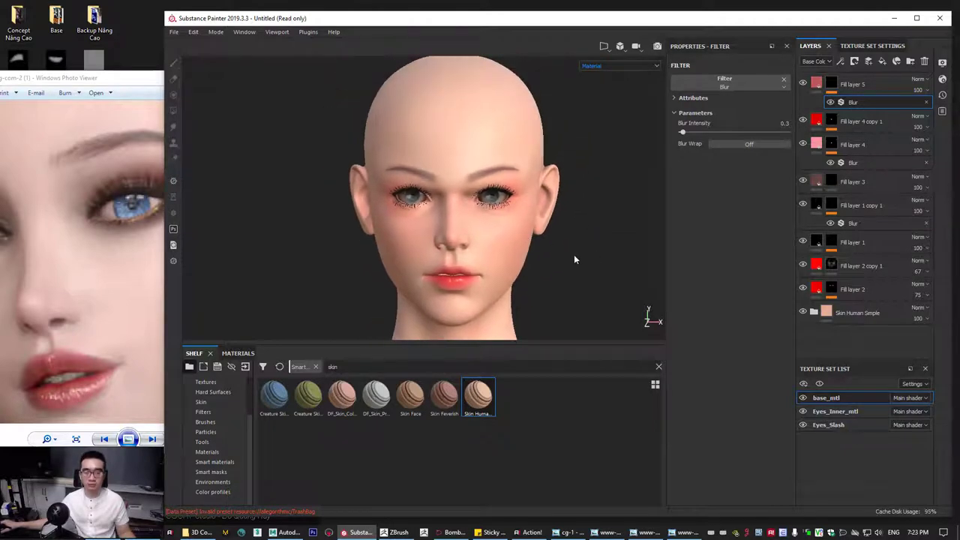
{"action": "left_click_drag", "start_coordinate": [574, 259], "coordinate": [547, 259], "text": "alt"}
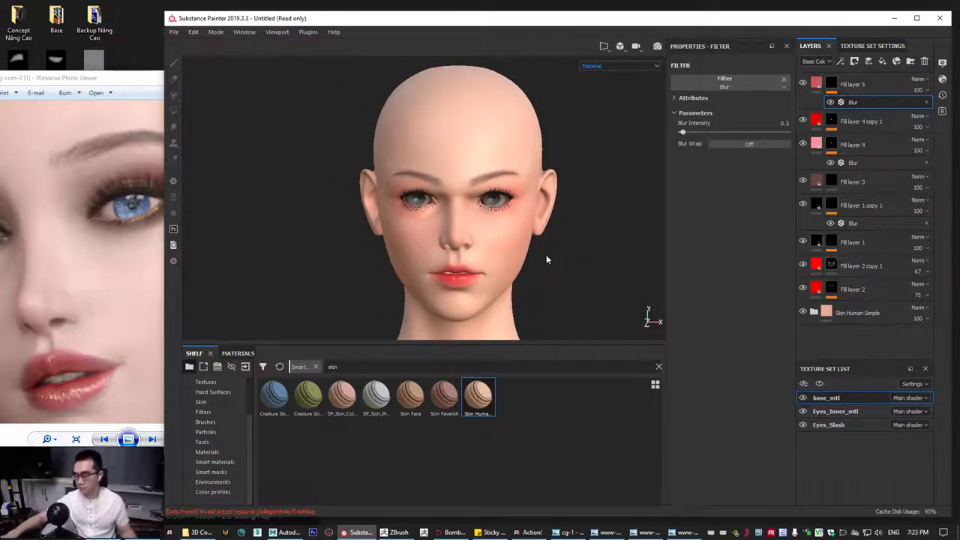